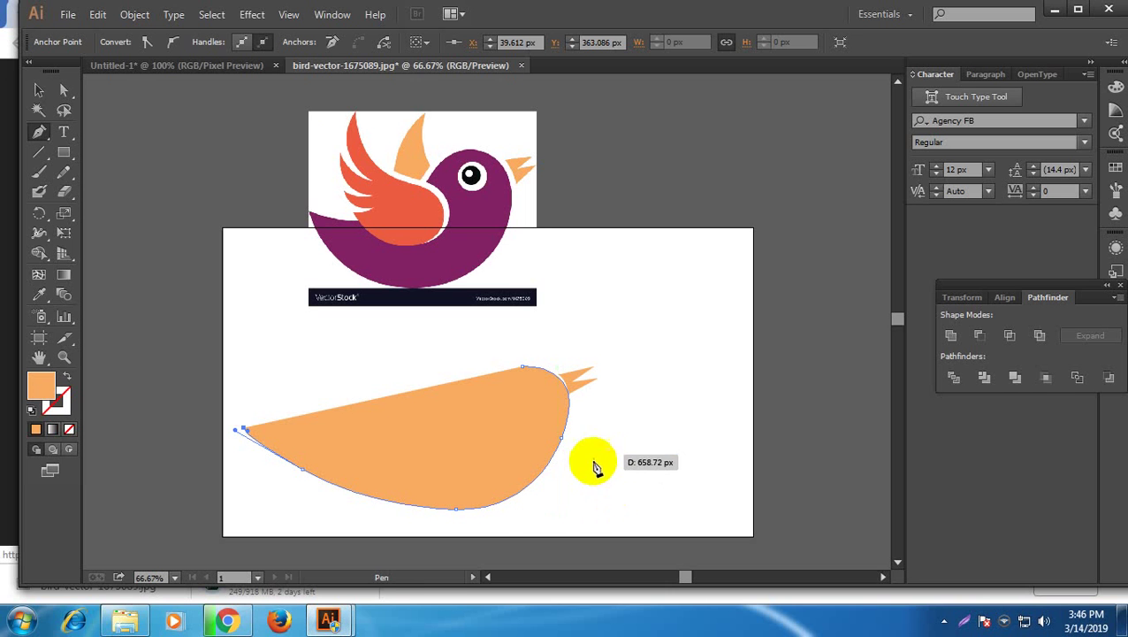
pyautogui.click(944, 623)
pyautogui.click(950, 534)
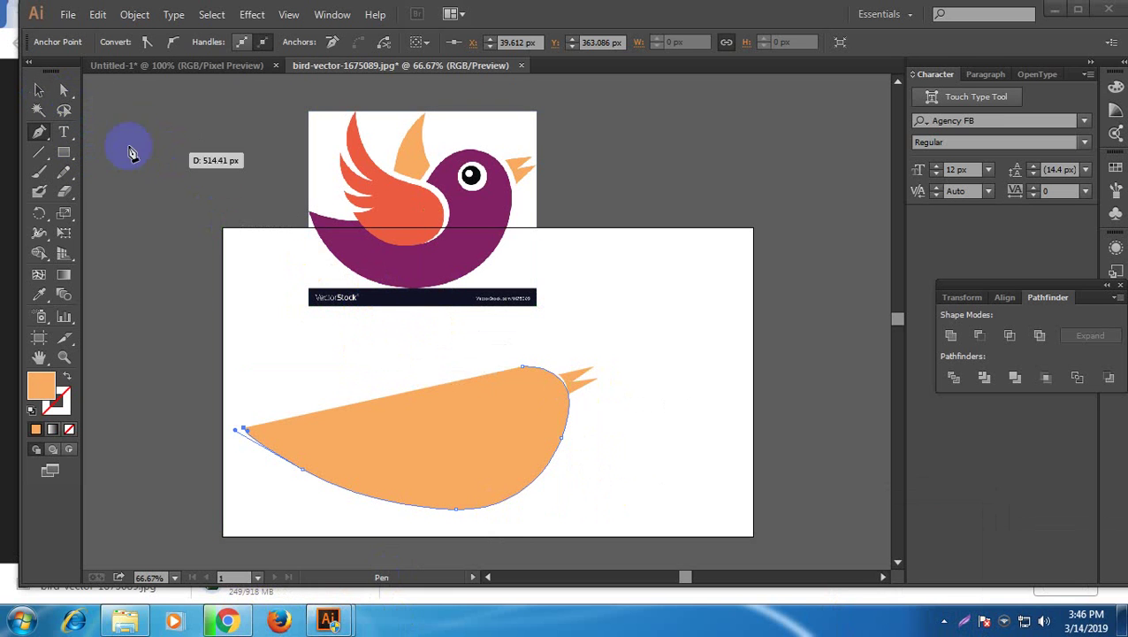
# Continue the open orange body path from the tail tip with a curved Pen segment forming the bird's back up to the neck
pyautogui.click(39, 90)
pyautogui.click(146, 201)
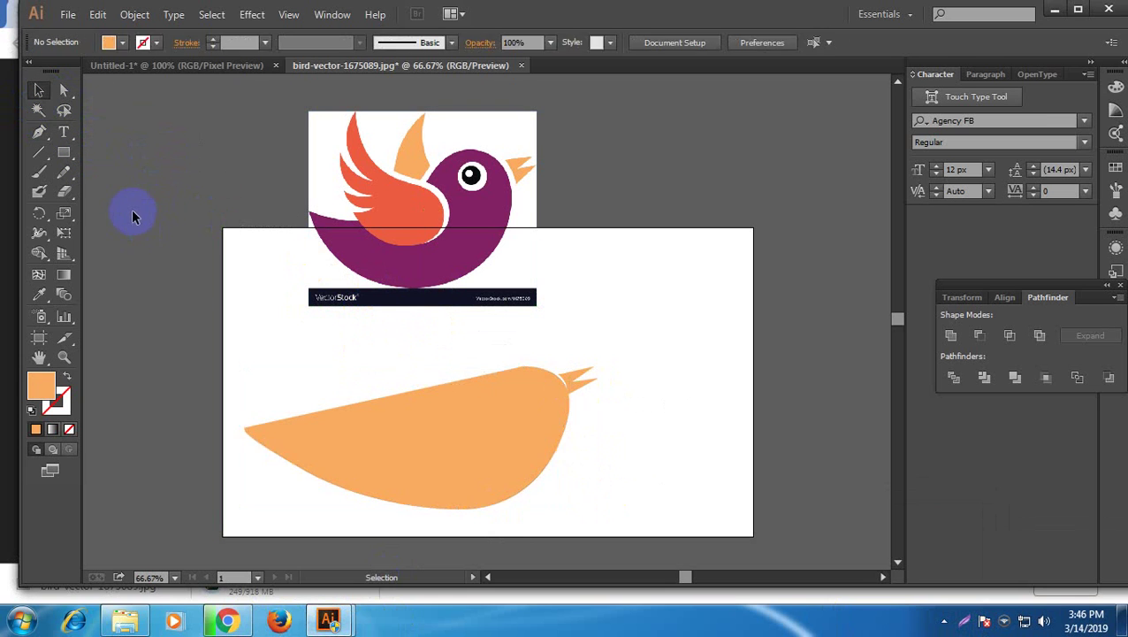
pyautogui.click(39, 132)
pyautogui.click(239, 431)
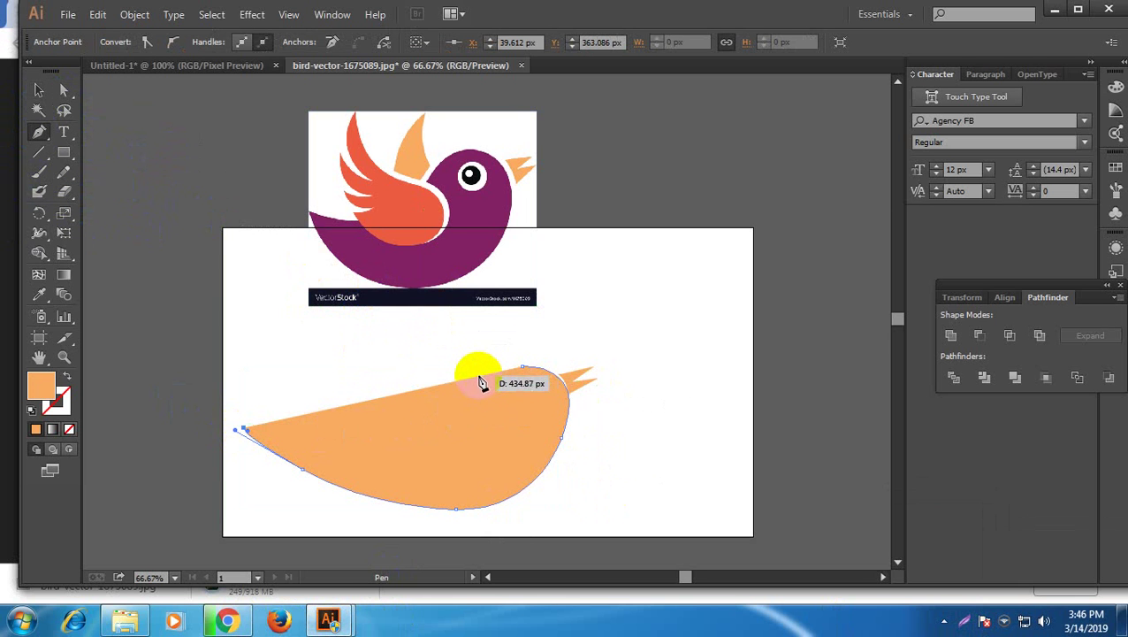
pyautogui.click(428, 402)
pyautogui.moveTo(453, 372); pyautogui.dragTo(456, 355)
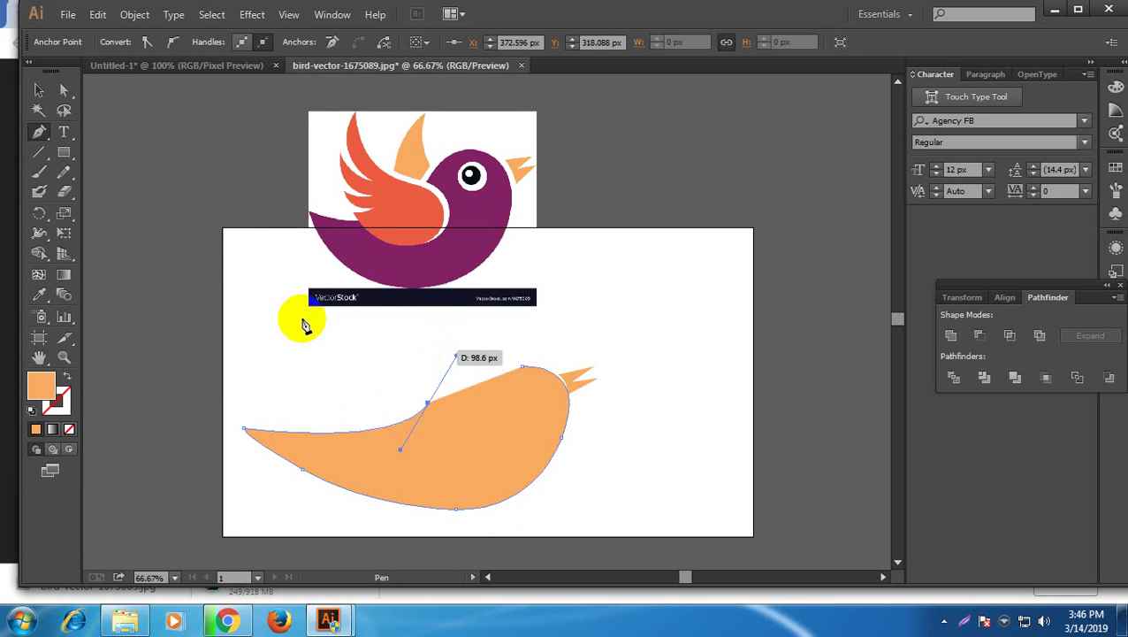
pyautogui.click(39, 92)
pyautogui.click(122, 334)
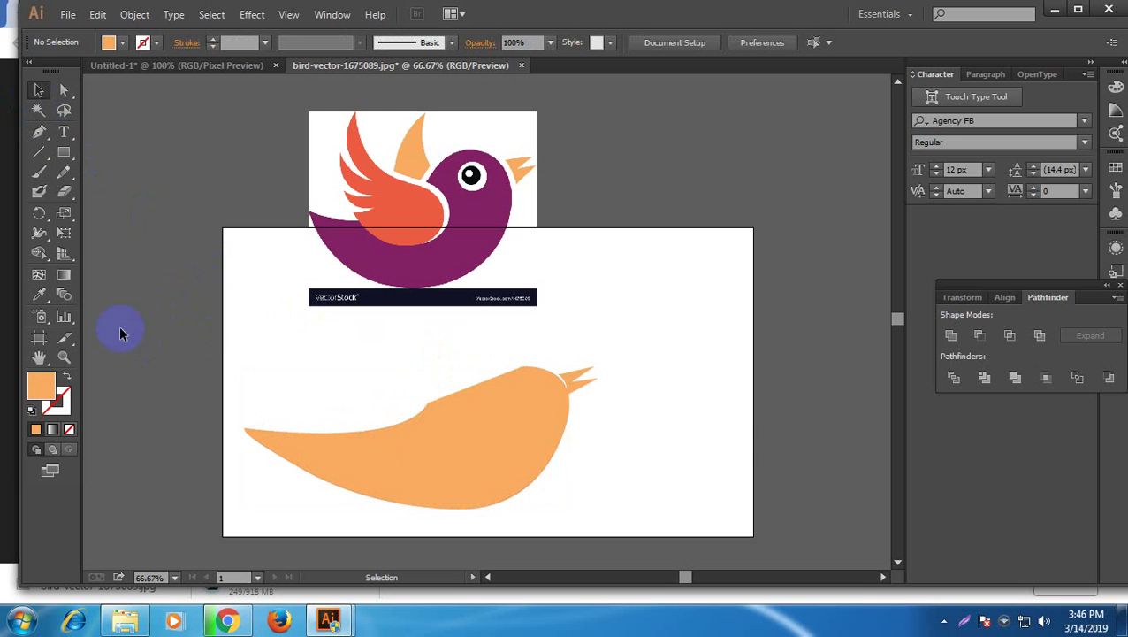
# Close the bird's body path with a curved Pen segment from the neck over the head, rounding the crown
pyautogui.click(39, 132)
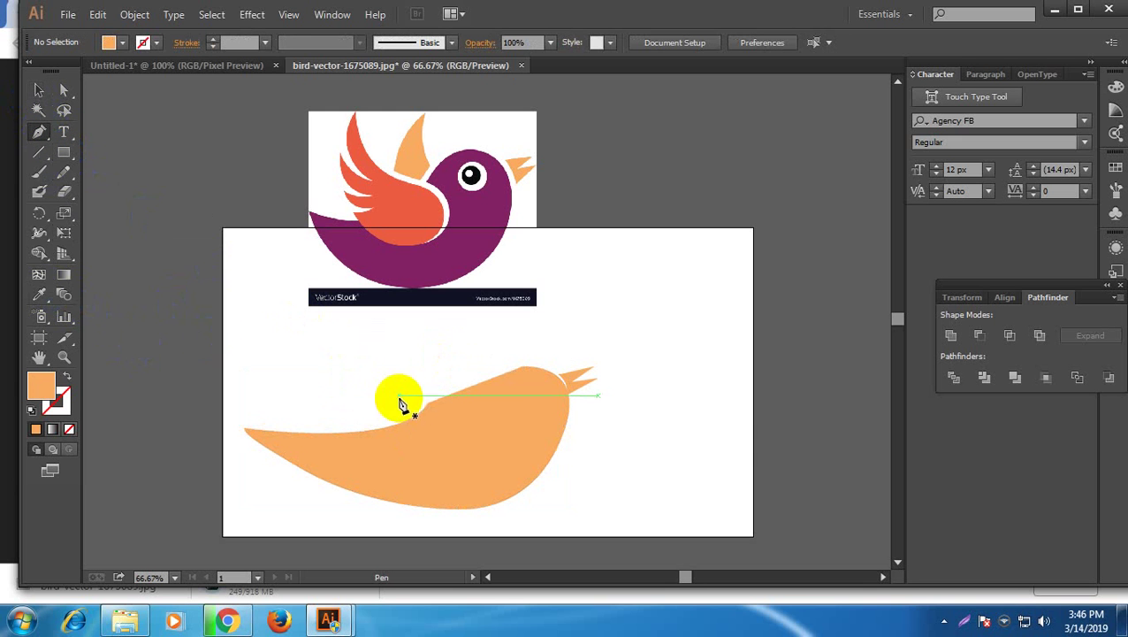
pyautogui.click(428, 407)
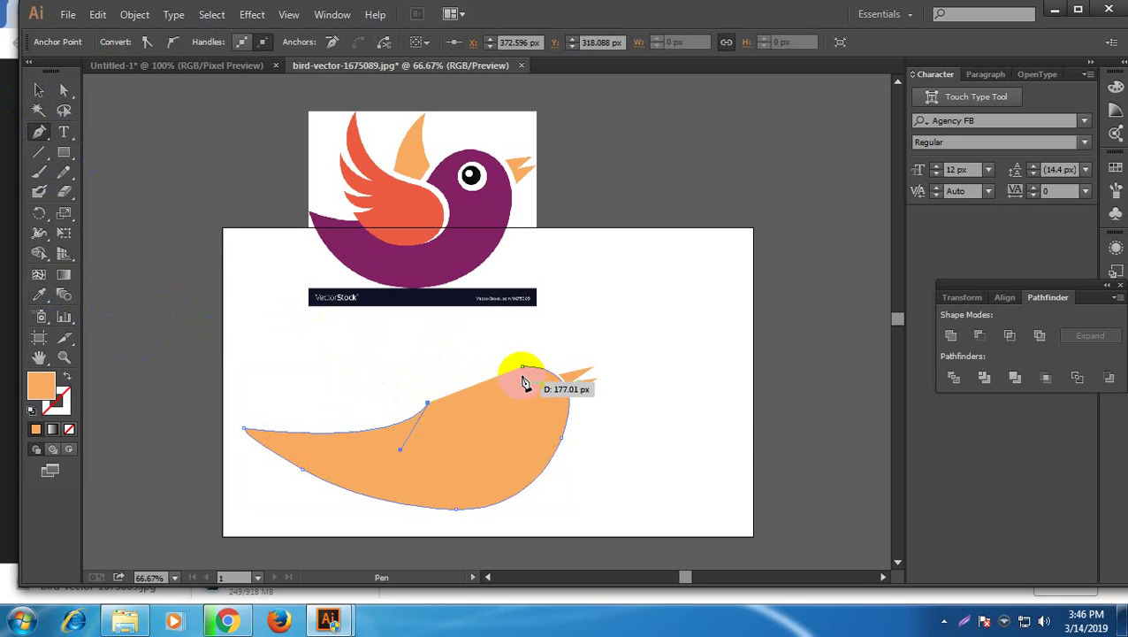
pyautogui.moveTo(523, 380); pyautogui.dragTo(573, 389)
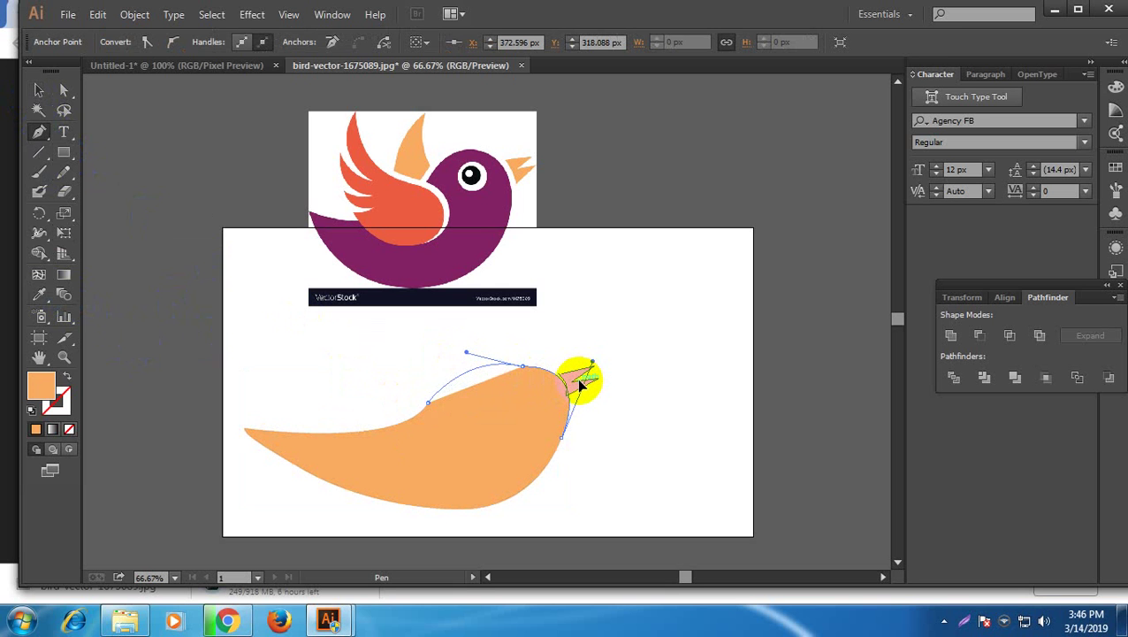
pyautogui.moveTo(576, 378); pyautogui.dragTo(579, 389)
pyautogui.click(39, 90)
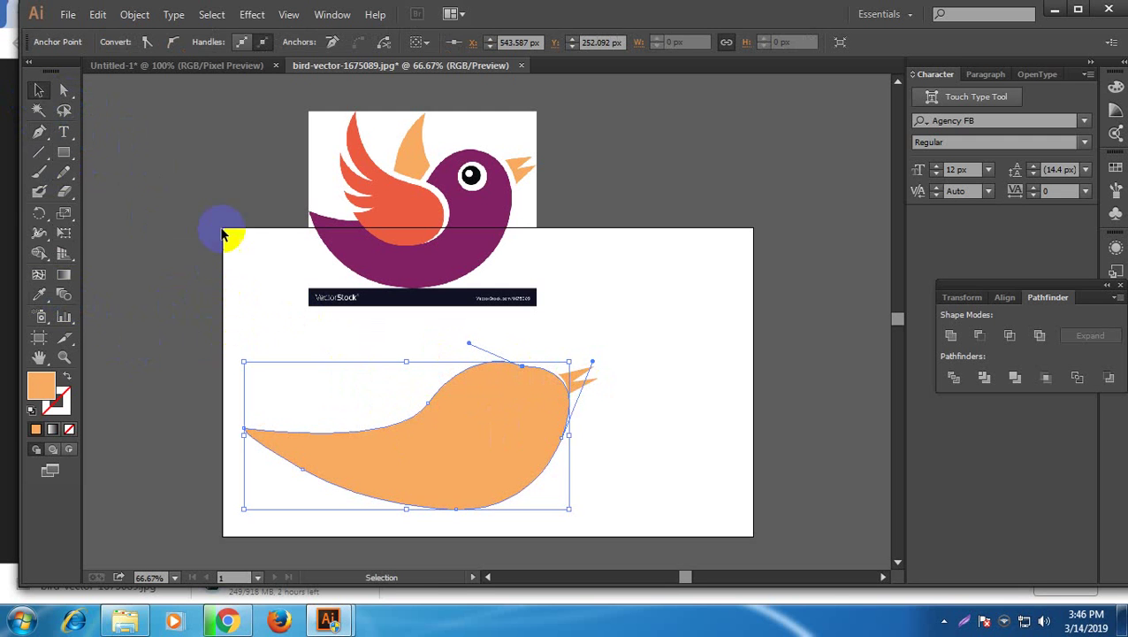
pyautogui.click(228, 291)
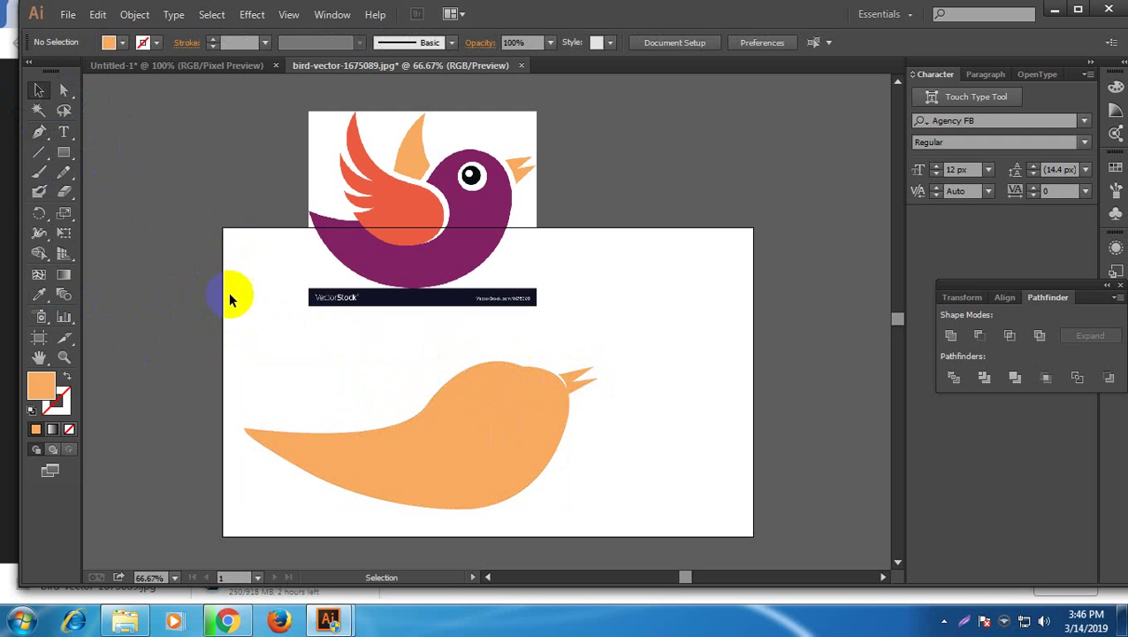
# Reshape the crown of the orange body with the Warp tool into a higher, rounder head
pyautogui.click(407, 415)
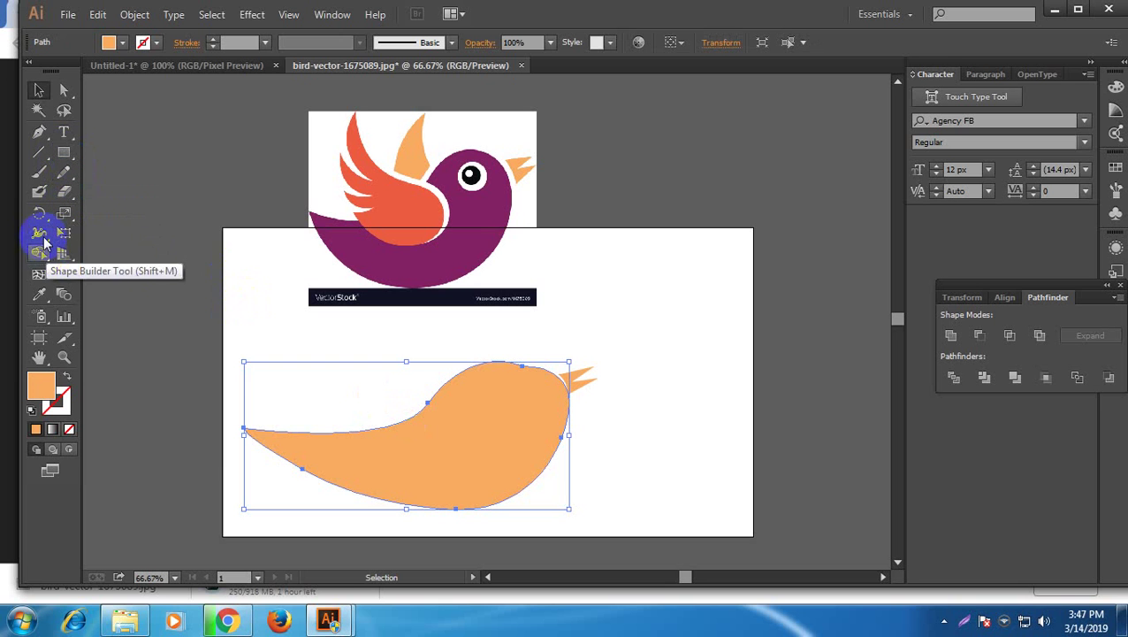
pyautogui.click(41, 234)
pyautogui.moveTo(43, 237); pyautogui.dragTo(89, 251)
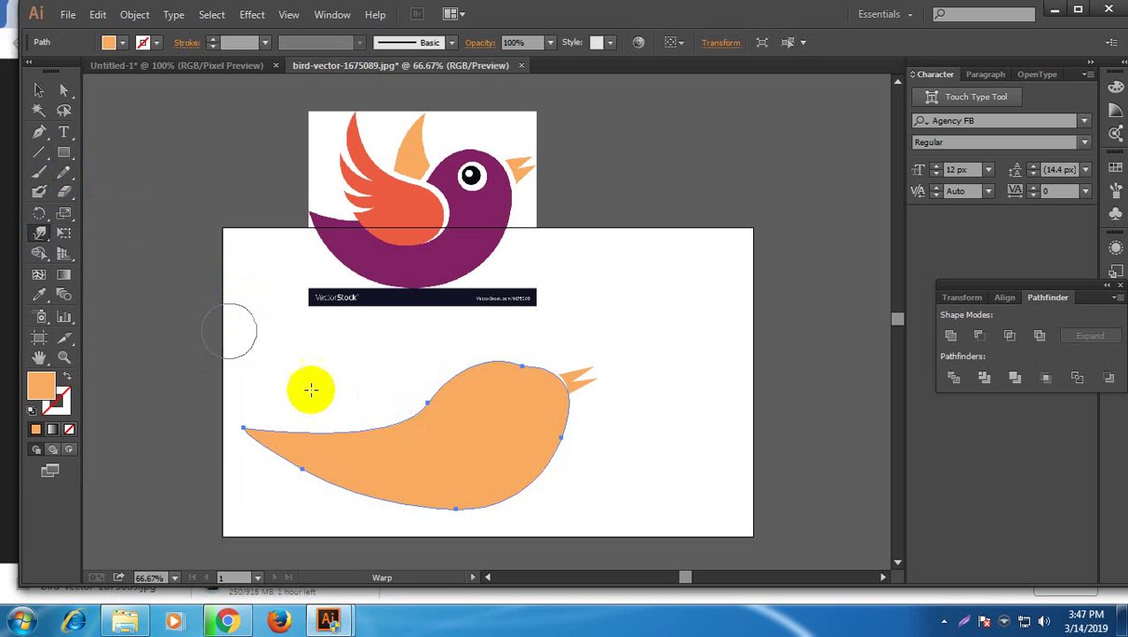
pyautogui.moveTo(501, 389)
pyautogui.mouseDown()
pyautogui.moveTo(526, 368)
pyautogui.moveTo(524, 380)
pyautogui.moveTo(519, 370)
pyautogui.moveTo(517, 382)
pyautogui.moveTo(478, 395)
pyautogui.mouseUp()
pyautogui.moveTo(327, 448)
pyautogui.mouseDown()
pyautogui.moveTo(265, 439)
pyautogui.moveTo(356, 444)
pyautogui.mouseUp()
pyautogui.moveTo(463, 398)
pyautogui.mouseDown()
pyautogui.moveTo(490, 399)
pyautogui.moveTo(464, 379)
pyautogui.moveTo(466, 394)
pyautogui.moveTo(452, 392)
pyautogui.moveTo(500, 380)
pyautogui.moveTo(481, 370)
pyautogui.moveTo(507, 386)
pyautogui.mouseUp()
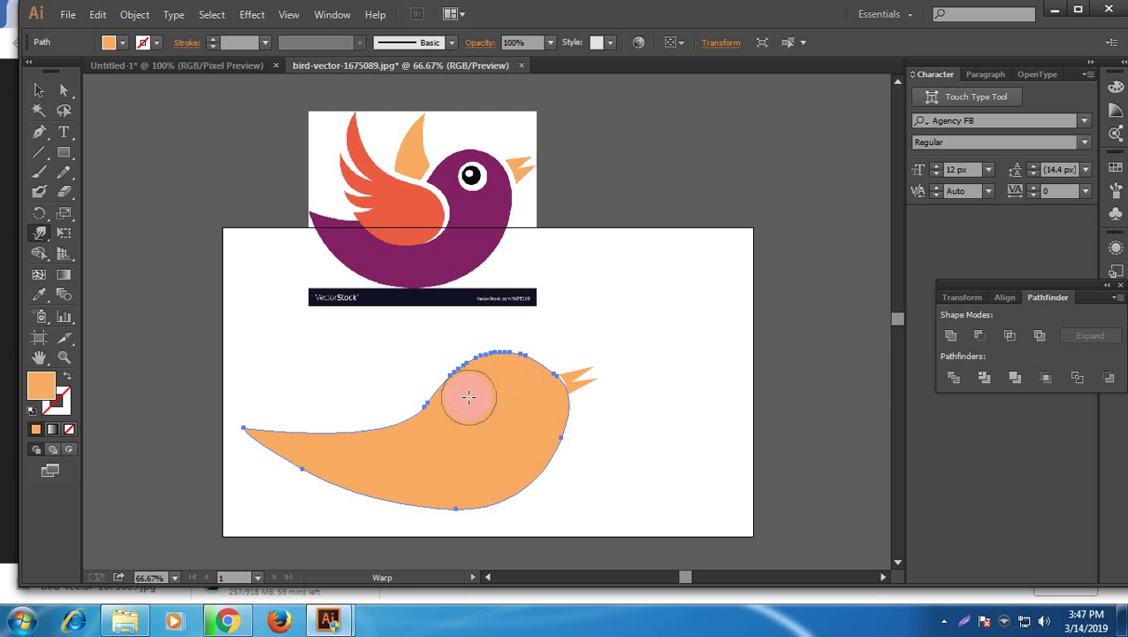
pyautogui.click(40, 232)
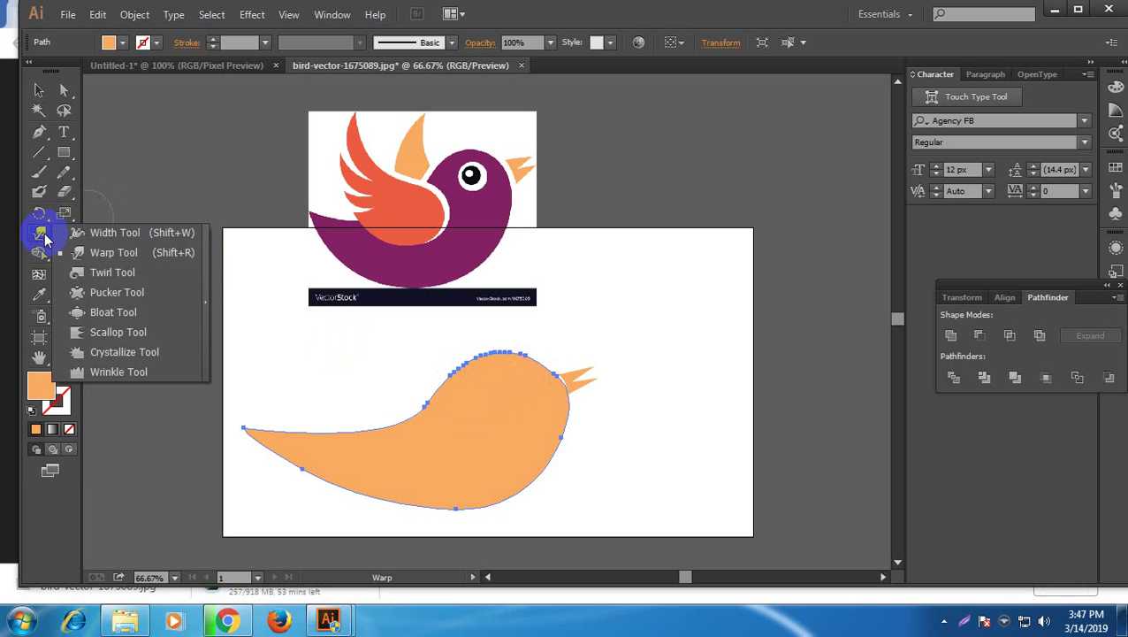
pyautogui.click(78, 233)
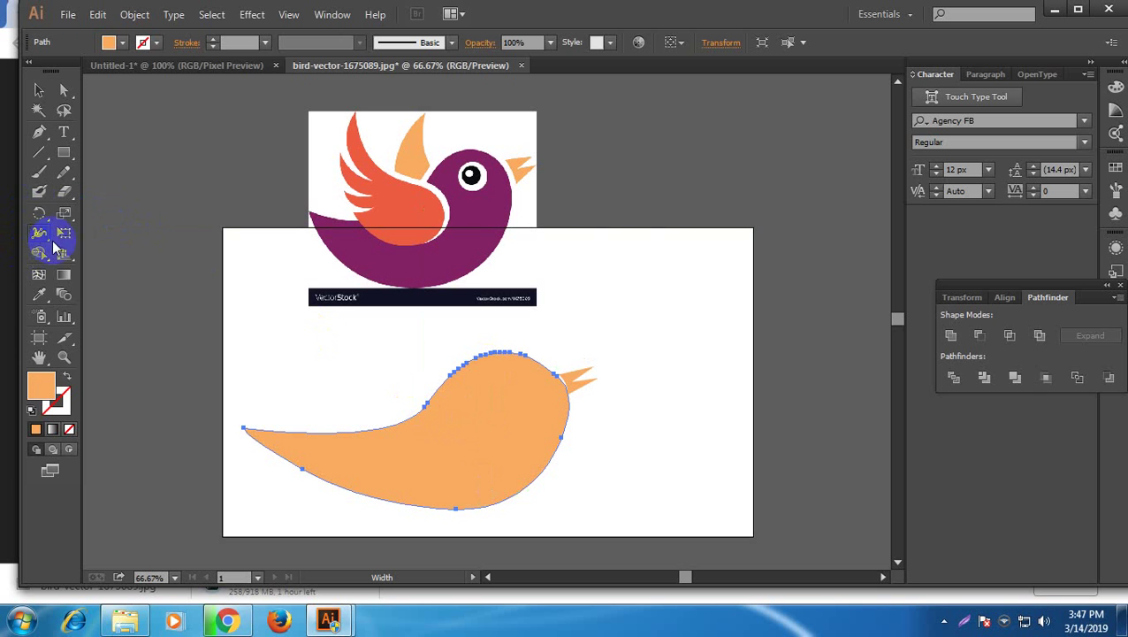
pyautogui.click(39, 132)
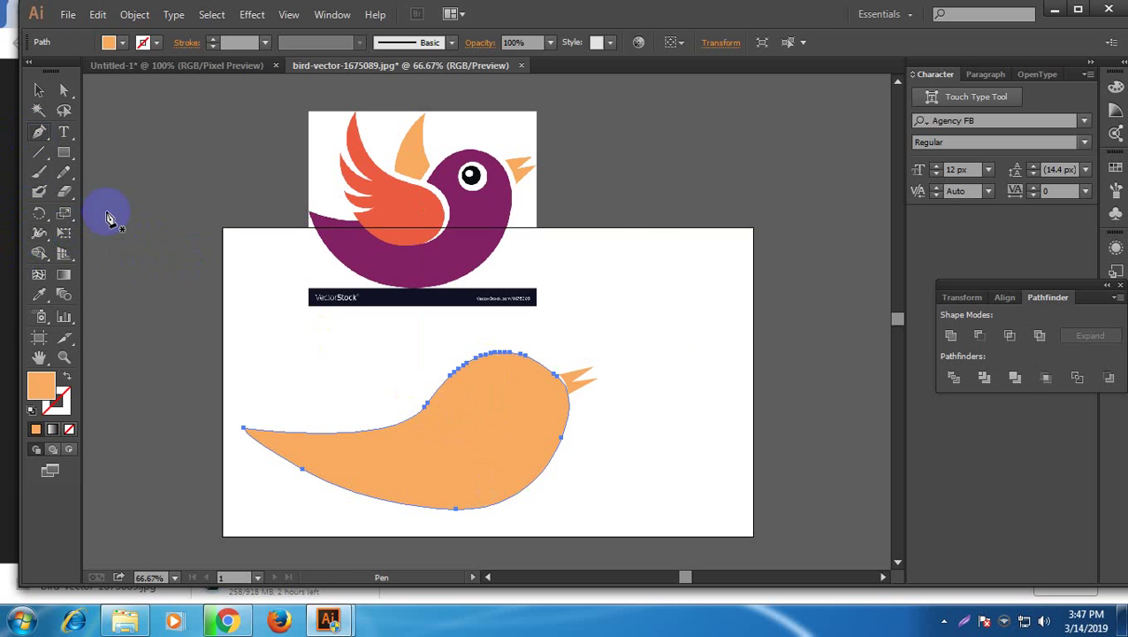
pyautogui.click(639, 305)
pyautogui.moveTo(714, 310); pyautogui.dragTo(745, 354)
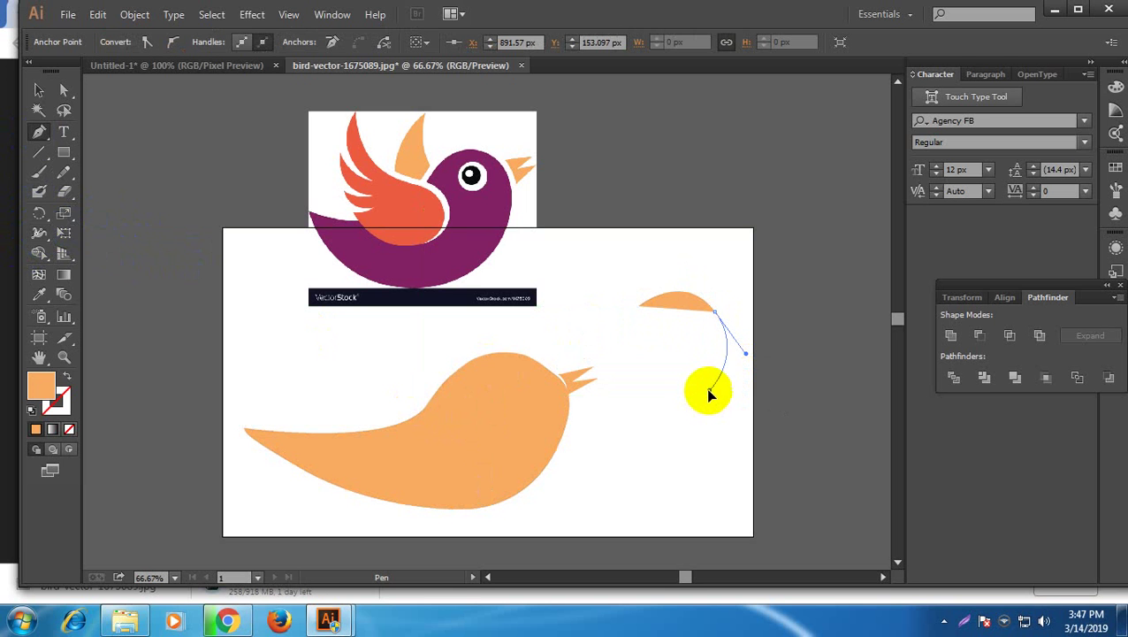
pyautogui.moveTo(683, 393); pyautogui.dragTo(680, 406)
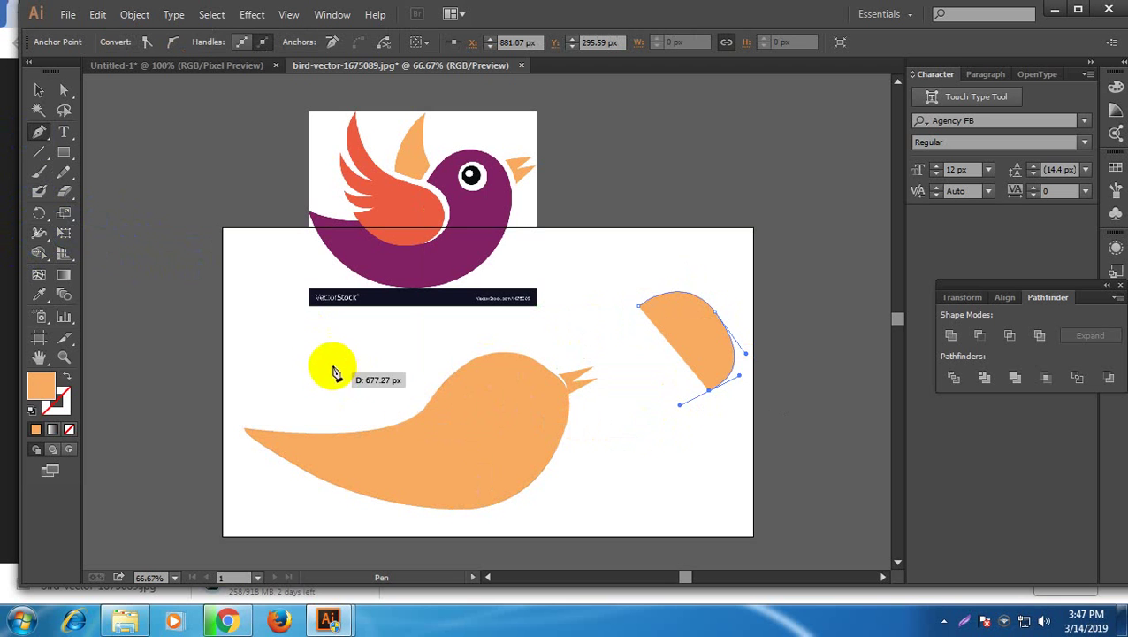
pyautogui.moveTo(333, 366); pyautogui.dragTo(154, 267)
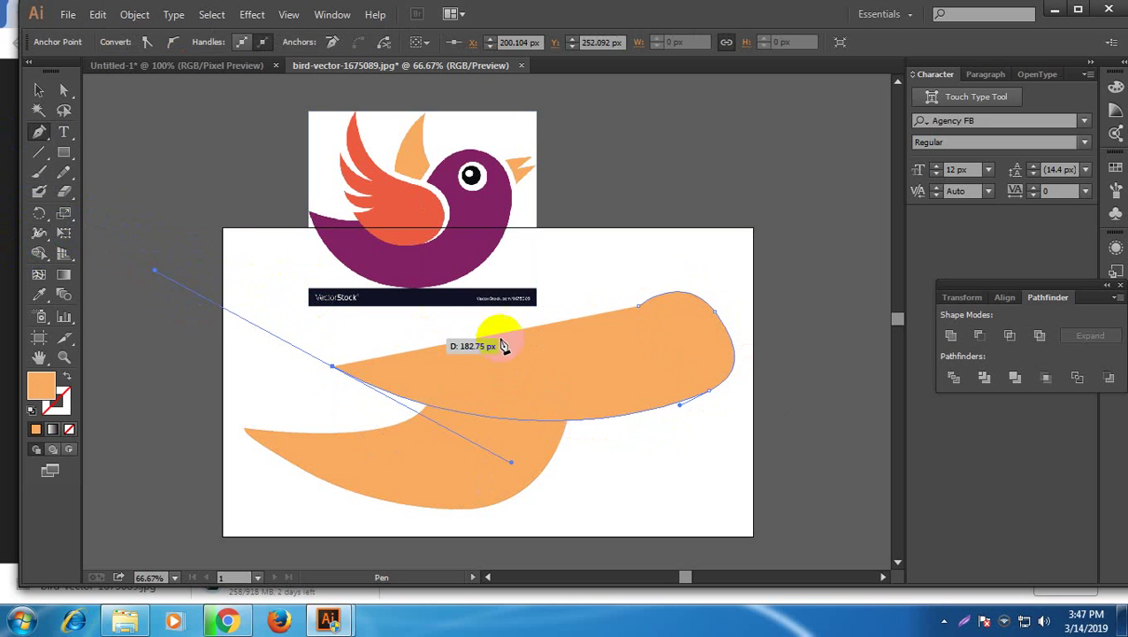
pyautogui.hotkey('ctrl', 'z')
pyautogui.hotkey('ctrl', 'z')
pyautogui.hotkey('ctrl', 'z')
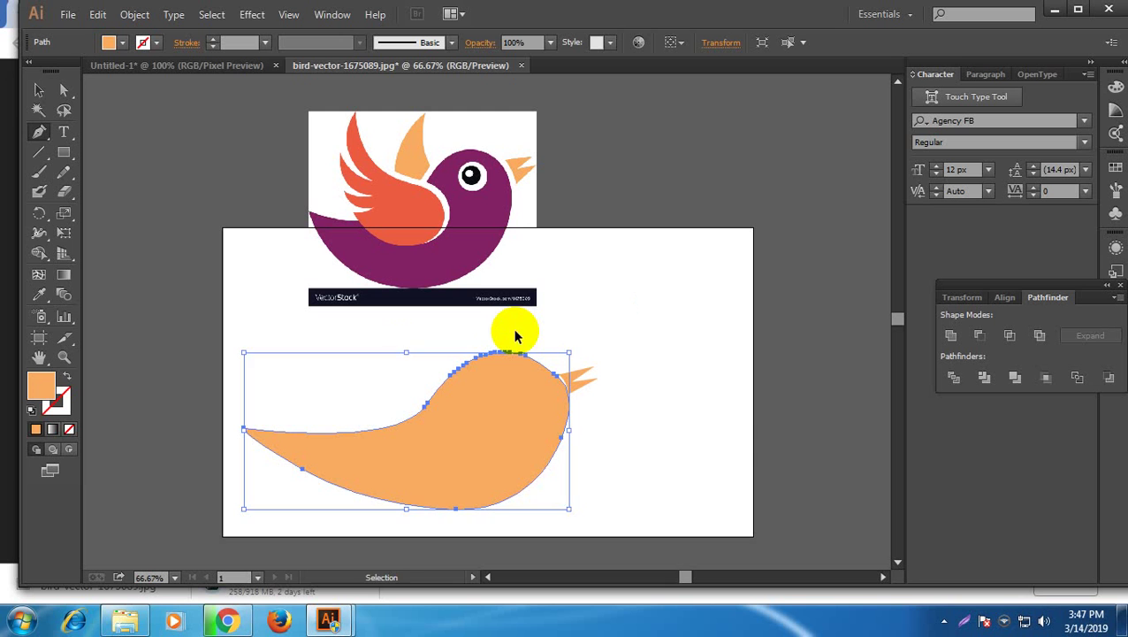
pyautogui.click(35, 91)
pyautogui.click(305, 378)
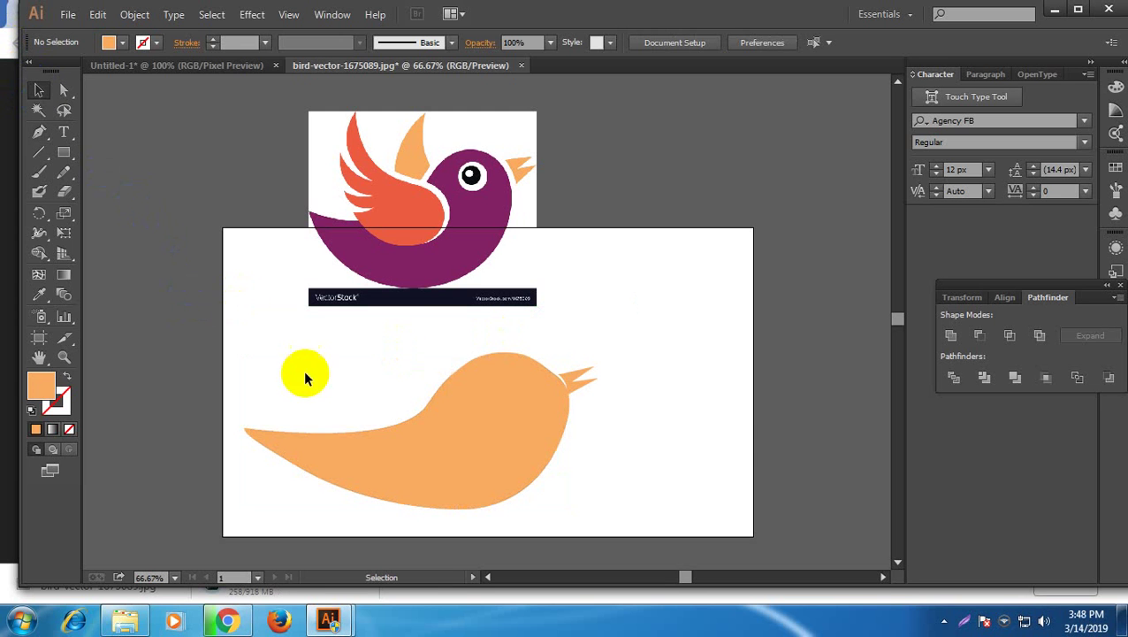
# Warp the top of the bird's head slightly lower to smooth its outline, and deselect the body
pyautogui.click(530, 403)
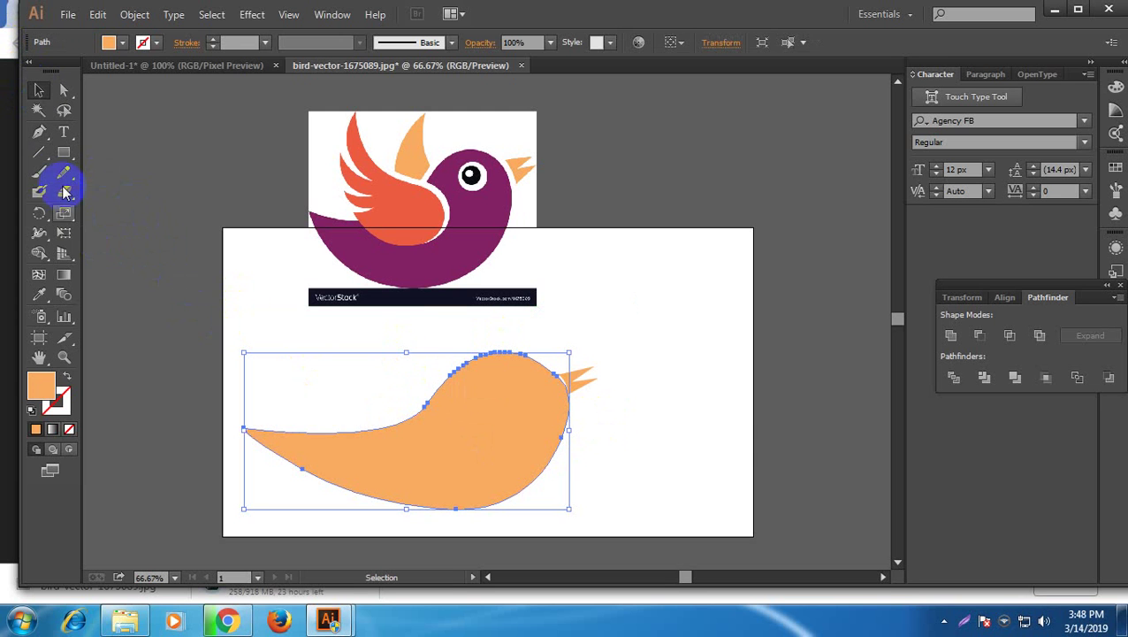
pyautogui.click(39, 234)
pyautogui.click(42, 250)
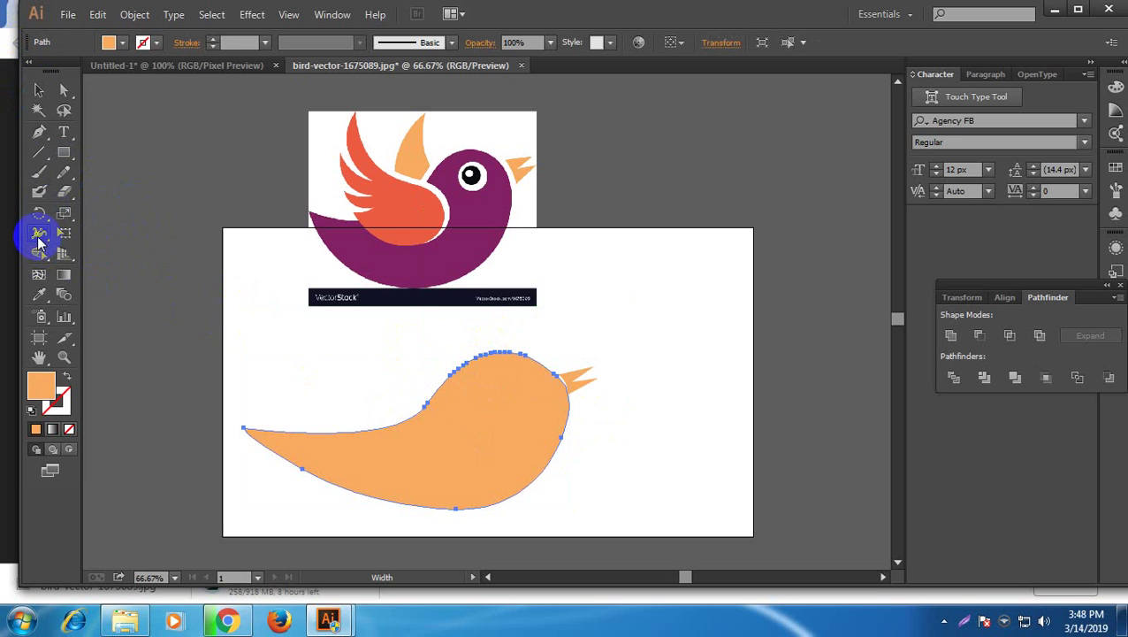
pyautogui.moveTo(39, 239); pyautogui.dragTo(93, 253)
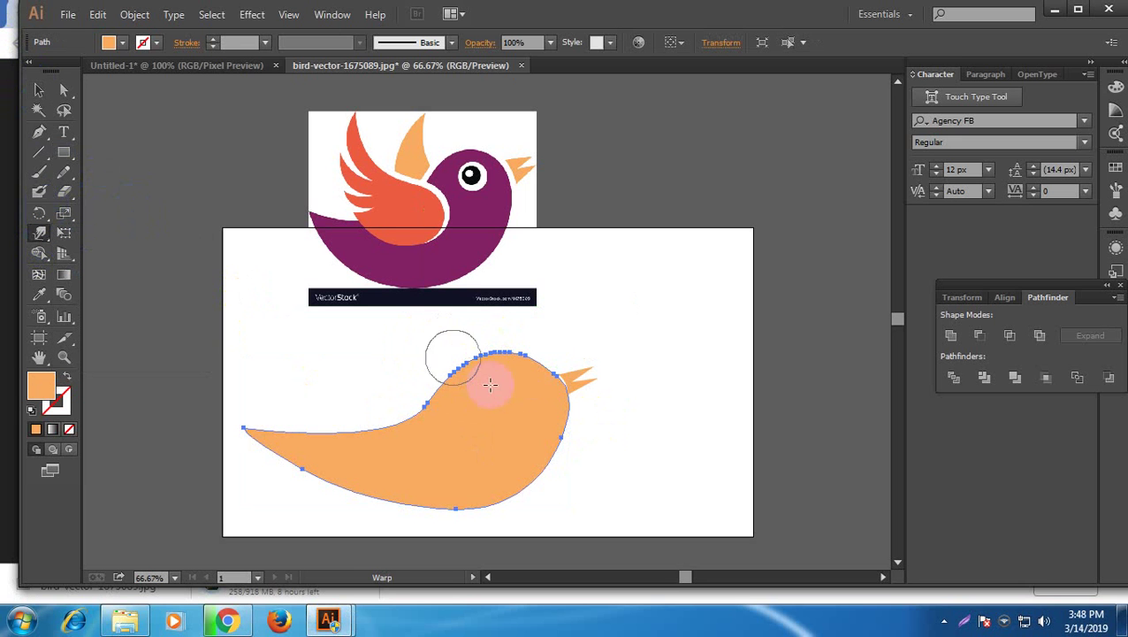
pyautogui.moveTo(520, 398)
pyautogui.mouseDown()
pyautogui.moveTo(527, 358)
pyautogui.moveTo(502, 372)
pyautogui.mouseUp()
pyautogui.press('v')
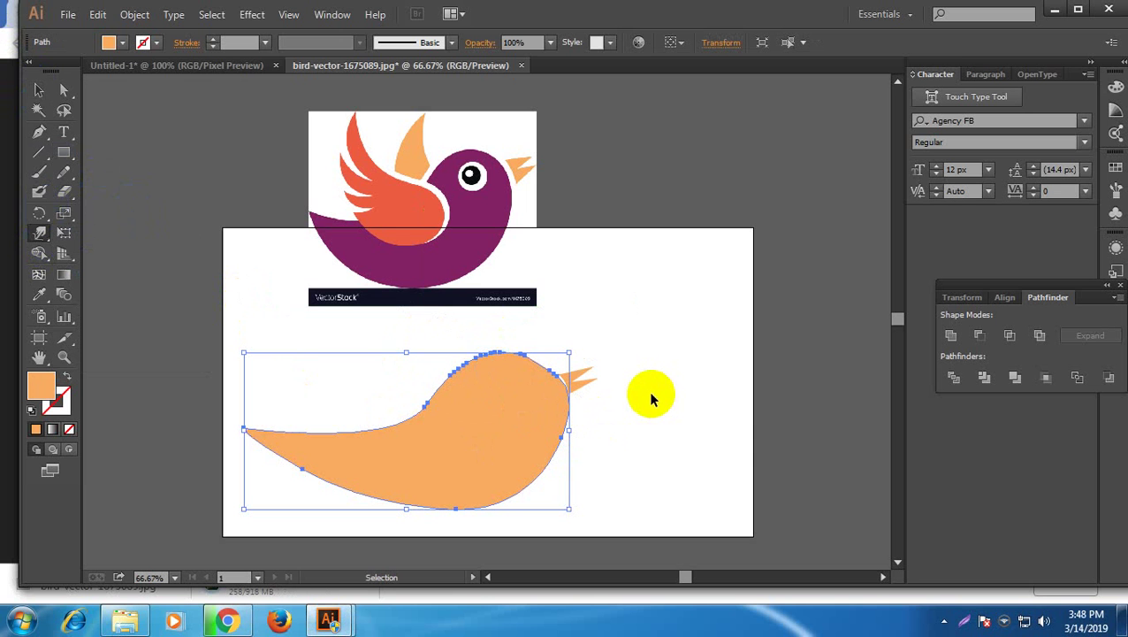
pyautogui.moveTo(552, 394)
pyautogui.mouseDown()
pyautogui.moveTo(476, 404)
pyautogui.moveTo(461, 395)
pyautogui.mouseUp()
pyautogui.click(39, 90)
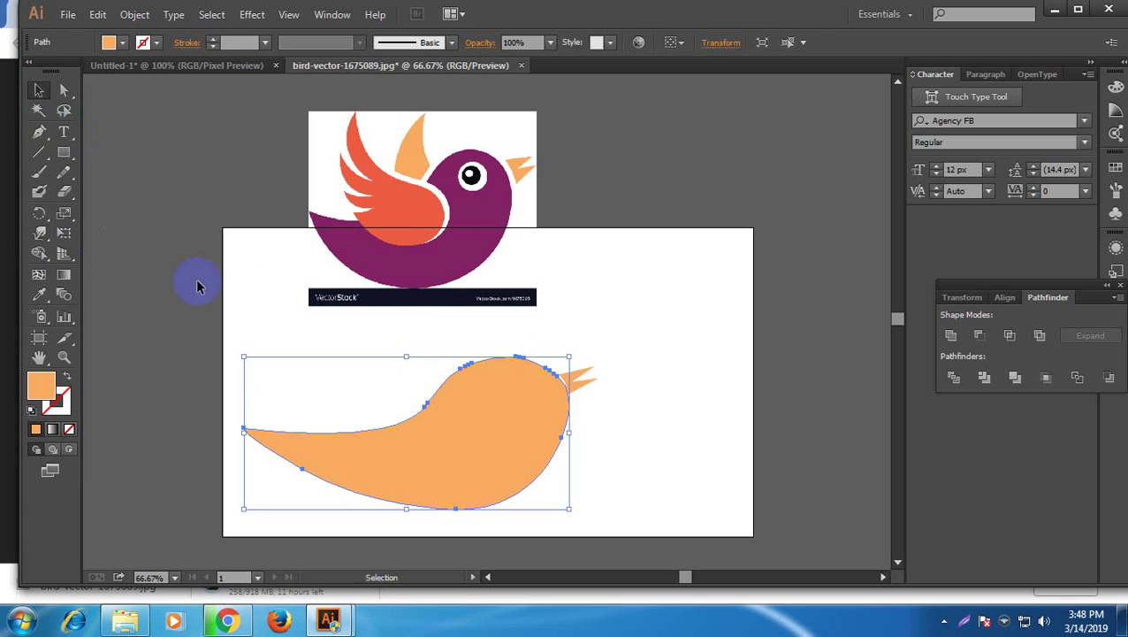
pyautogui.click(198, 286)
# Smooth the body's upper outline between the tail and the neck with the Warp tool, and deselect it
pyautogui.scroll(-1, 730, 445)
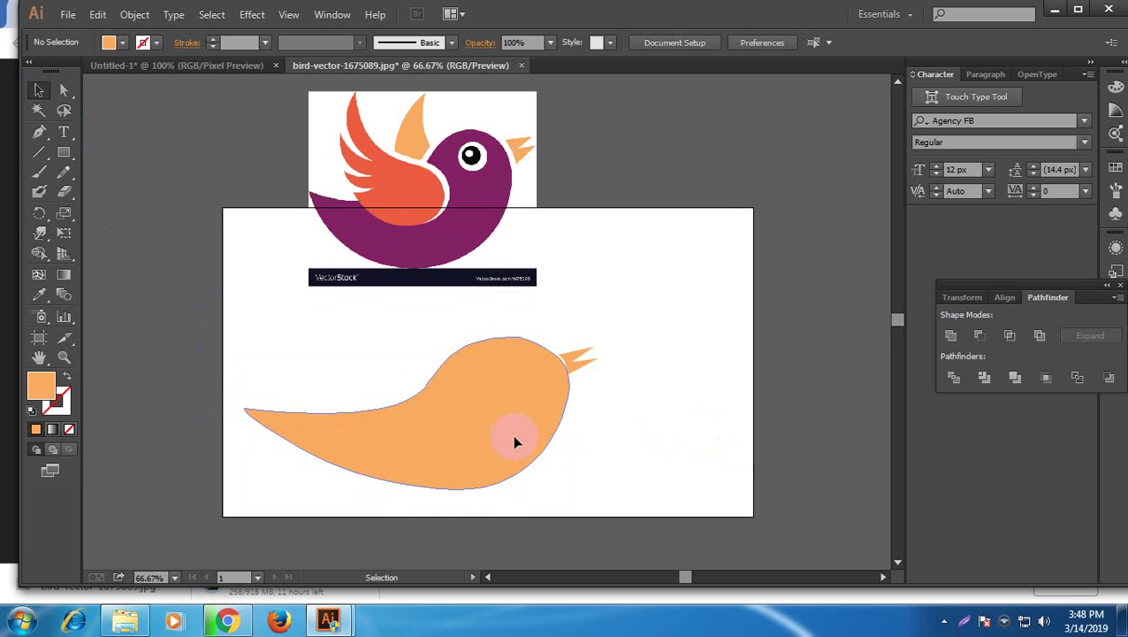
pyautogui.click(516, 440)
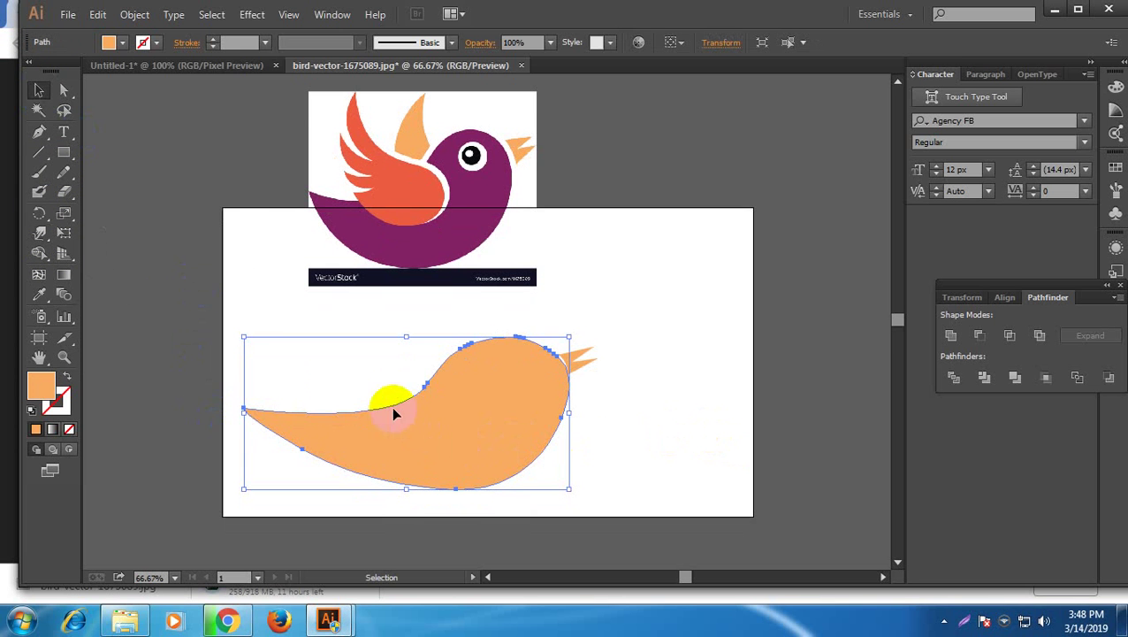
pyautogui.click(39, 234)
pyautogui.moveTo(305, 369)
pyautogui.mouseDown()
pyautogui.moveTo(373, 364)
pyautogui.moveTo(291, 370)
pyautogui.moveTo(366, 389)
pyautogui.moveTo(428, 347)
pyautogui.mouseUp()
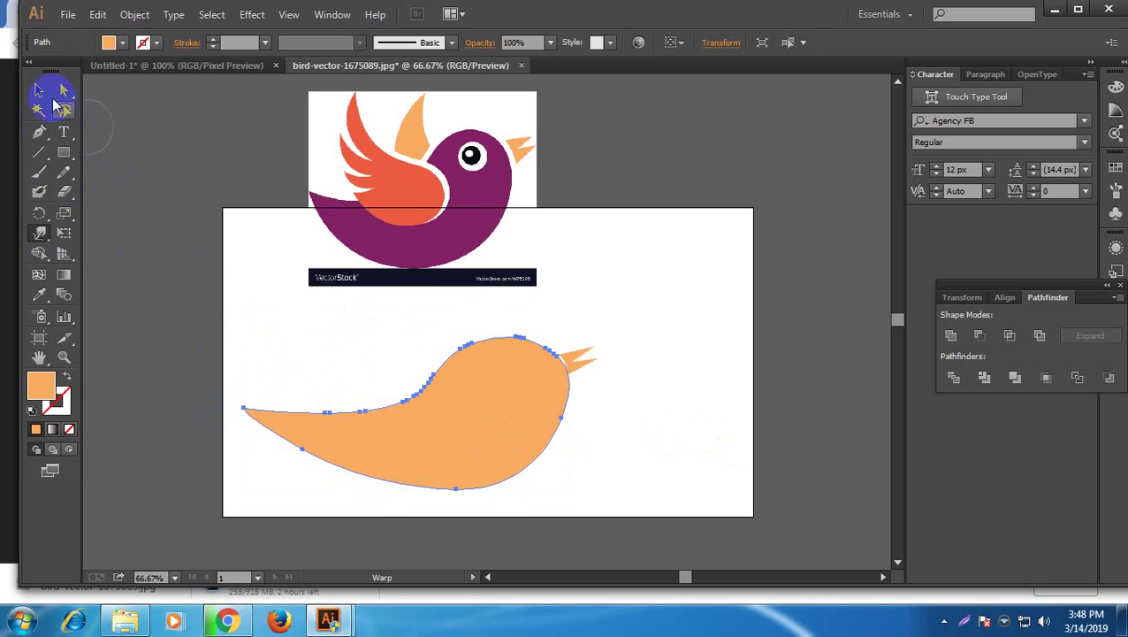
pyautogui.click(38, 89)
pyautogui.click(199, 306)
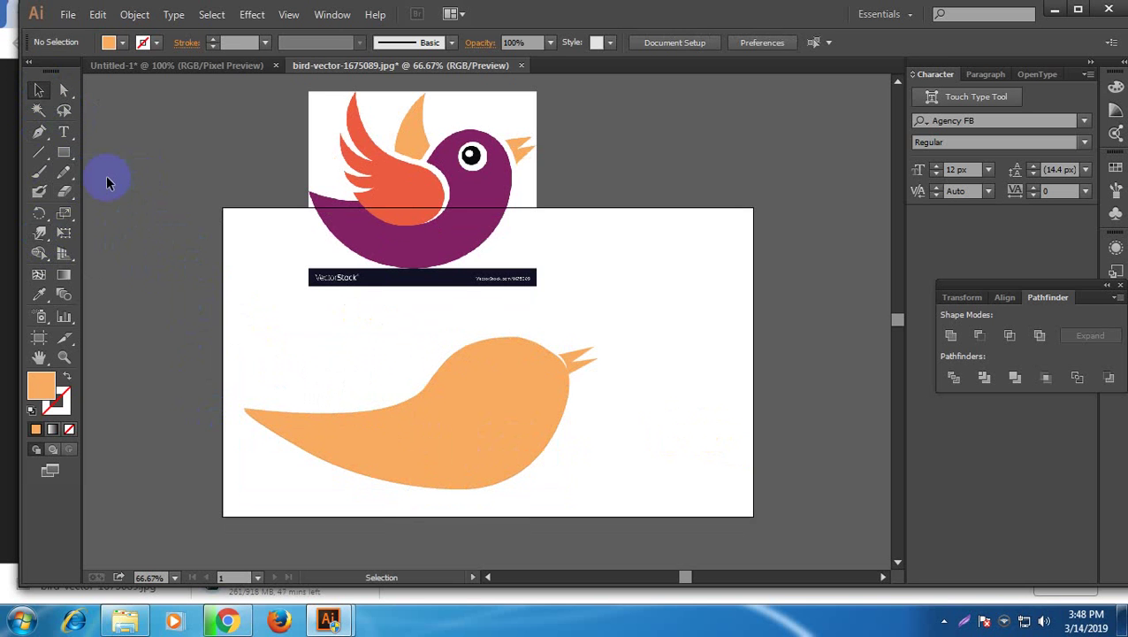
# Draw a closed, curved orange wing shape with a pointed upper tip and rounded lower end in the empty area beyond the beak
pyautogui.click(40, 133)
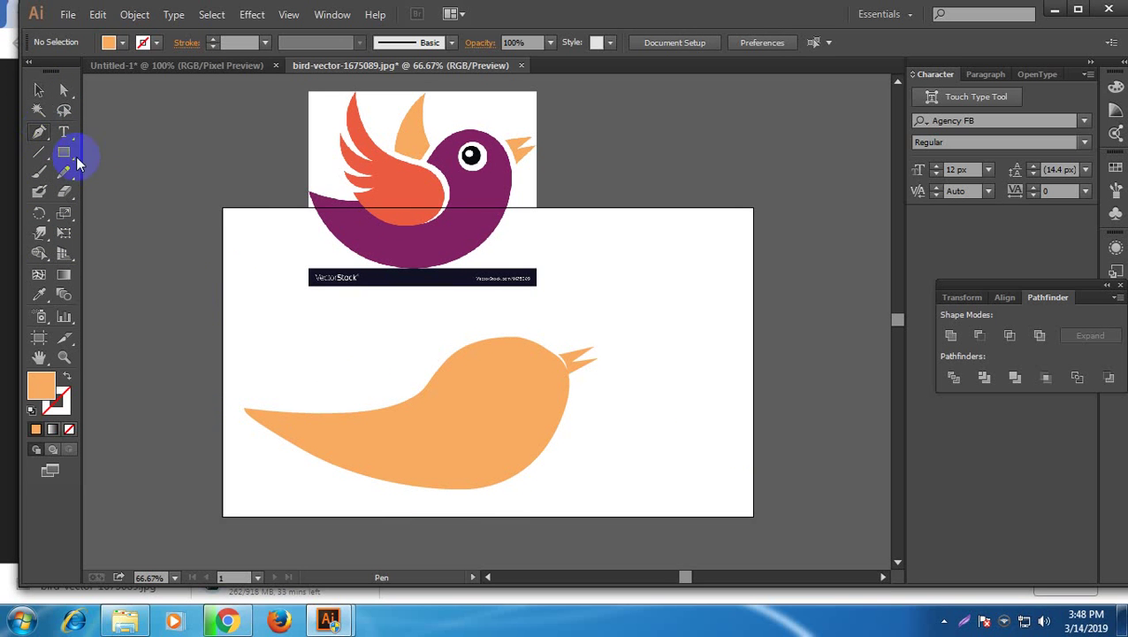
pyautogui.click(625, 267)
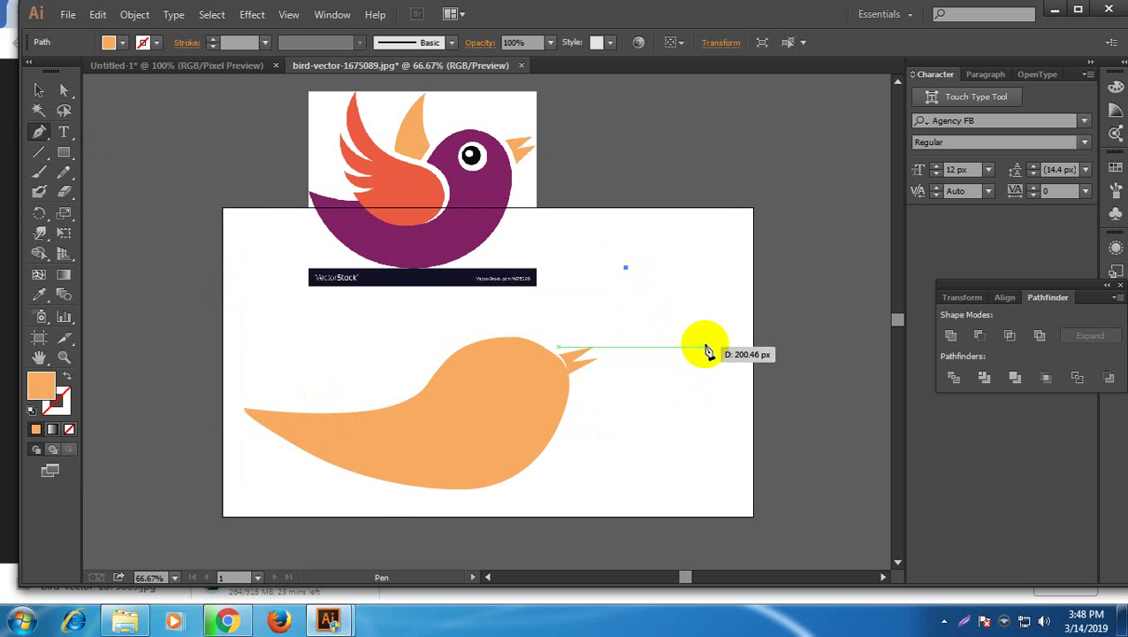
pyautogui.moveTo(683, 319); pyautogui.dragTo(732, 323)
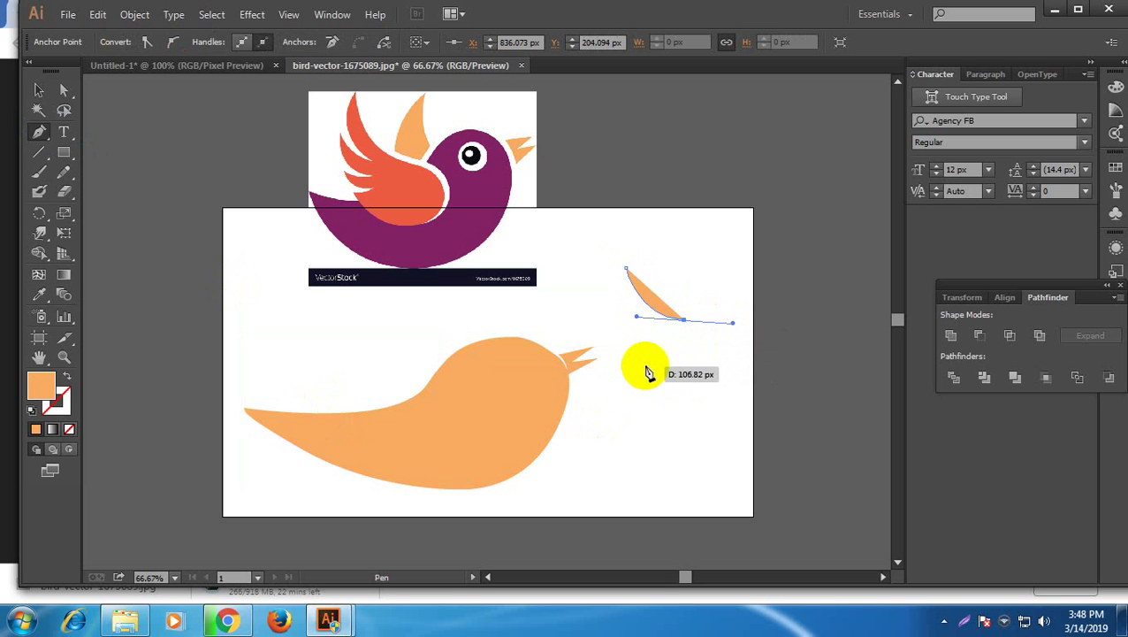
pyautogui.moveTo(583, 323)
pyautogui.mouseDown()
pyautogui.moveTo(558, 327)
pyautogui.moveTo(567, 338)
pyautogui.mouseUp()
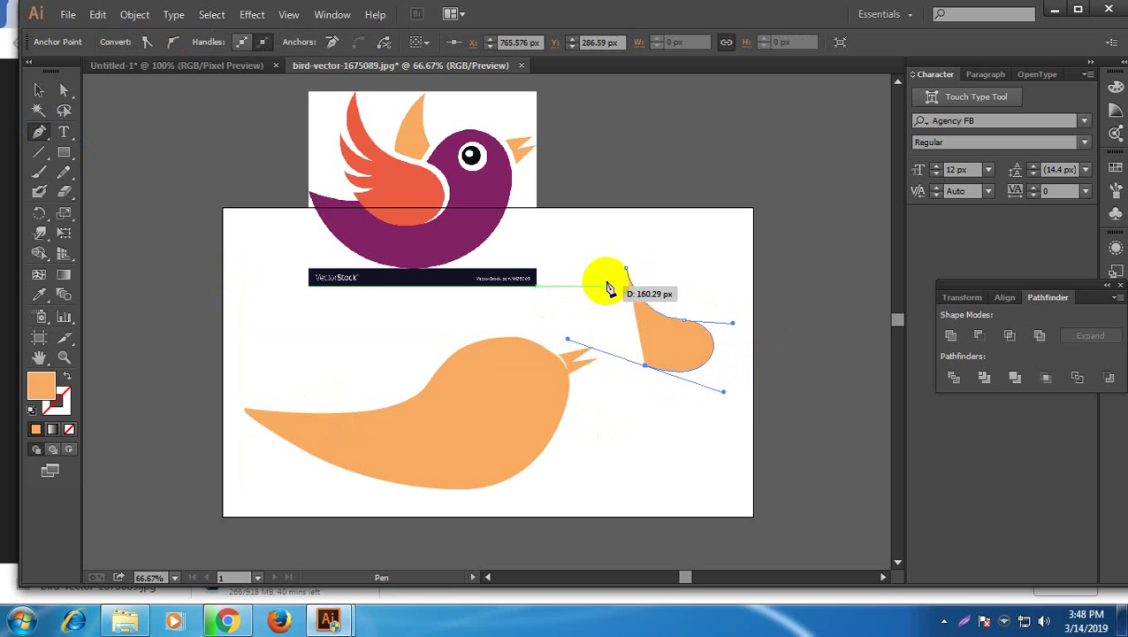
pyautogui.moveTo(626, 270); pyautogui.dragTo(604, 243)
pyautogui.click(65, 92)
pyautogui.click(707, 277)
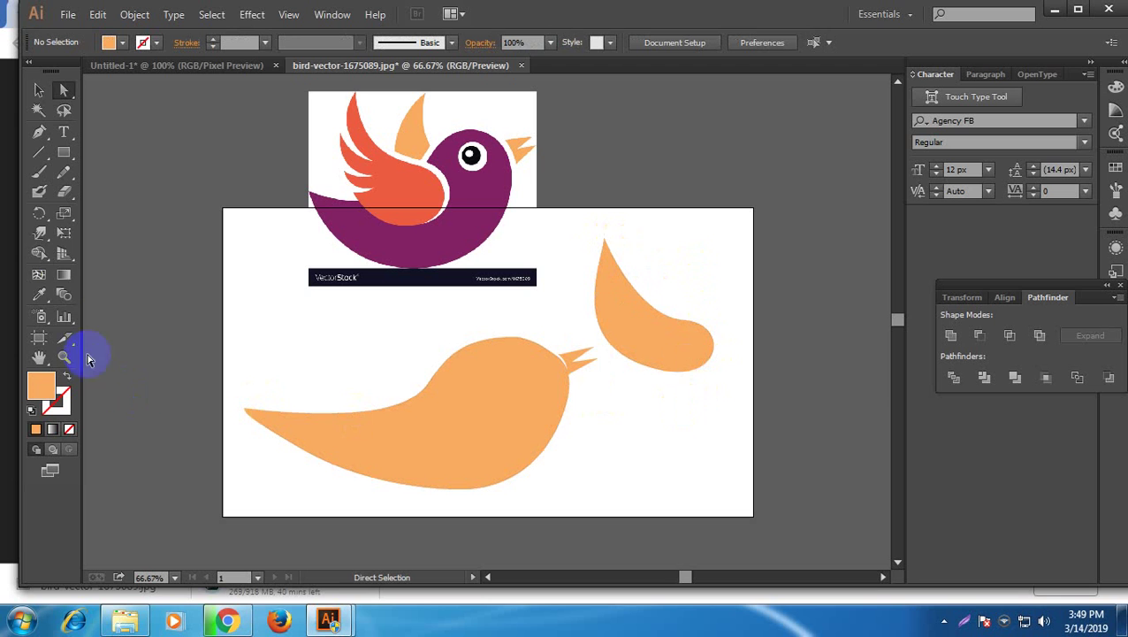
# Move the orange wing shape from beyond the beak onto the bird's back, with its rounded end overlapping the body
pyautogui.moveTo(42, 241); pyautogui.dragTo(181, 259)
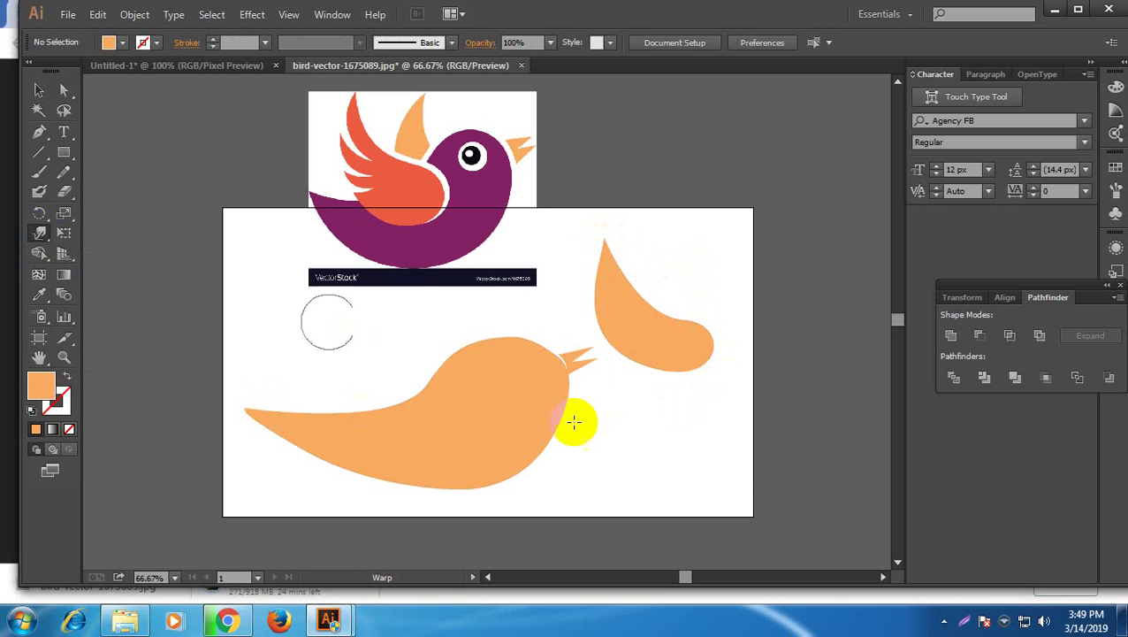
pyautogui.click(40, 94)
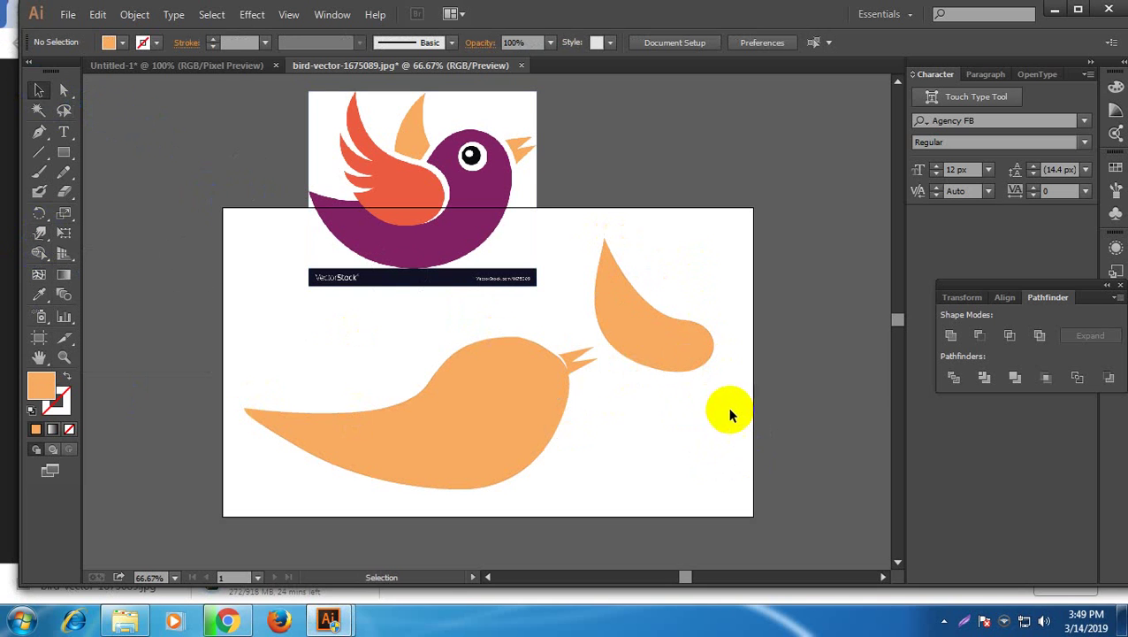
pyautogui.click(681, 350)
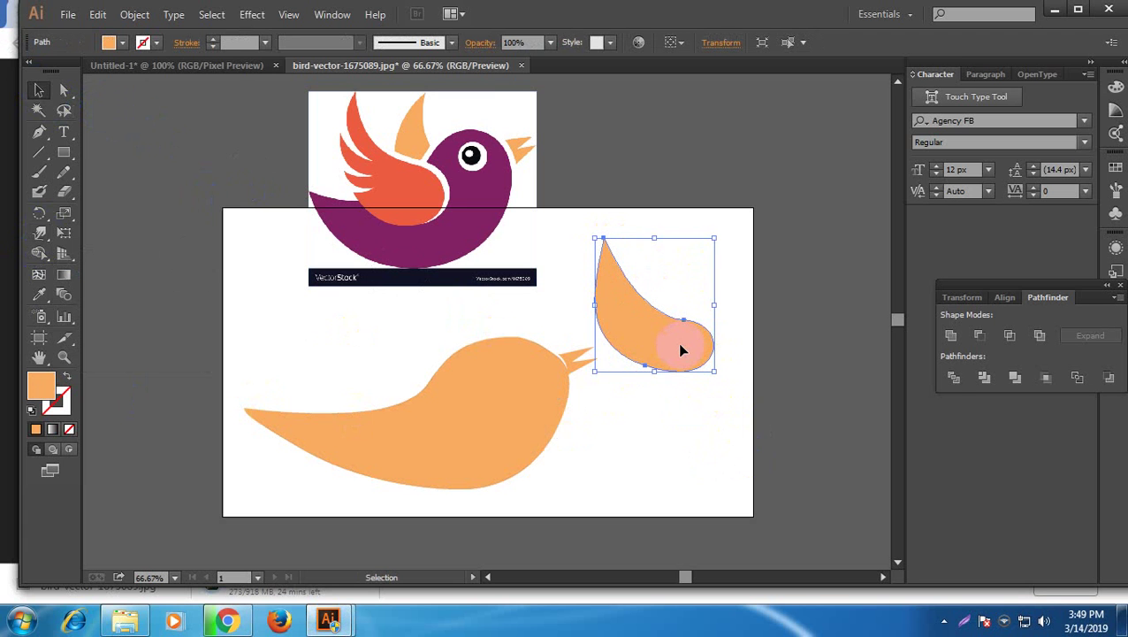
pyautogui.moveTo(681, 350); pyautogui.dragTo(431, 400)
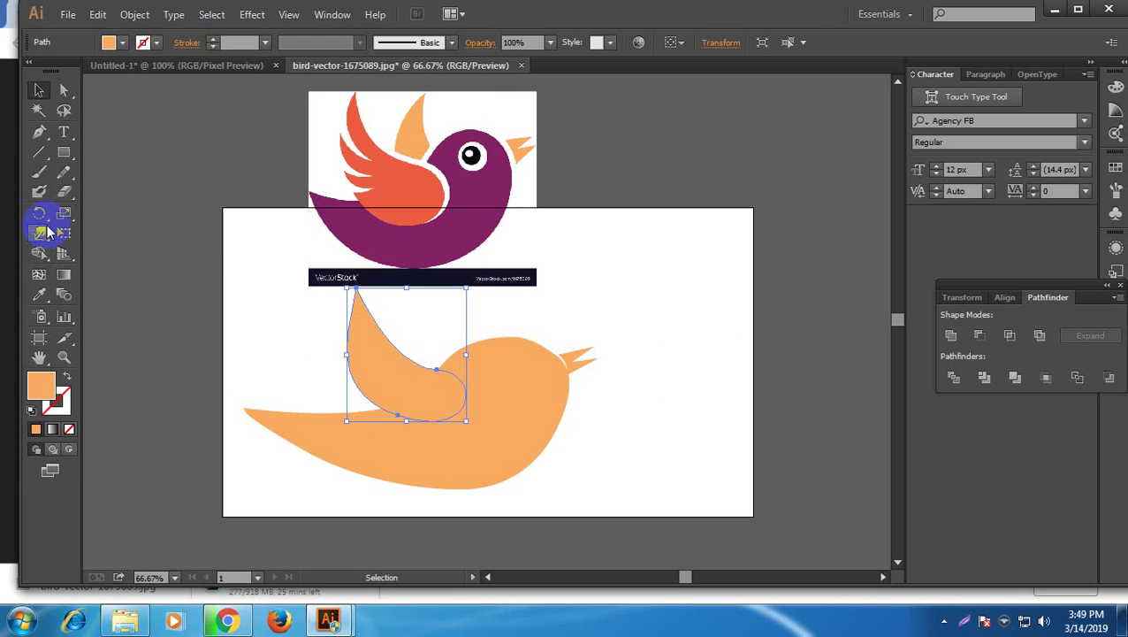
pyautogui.moveTo(40, 233); pyautogui.dragTo(88, 233)
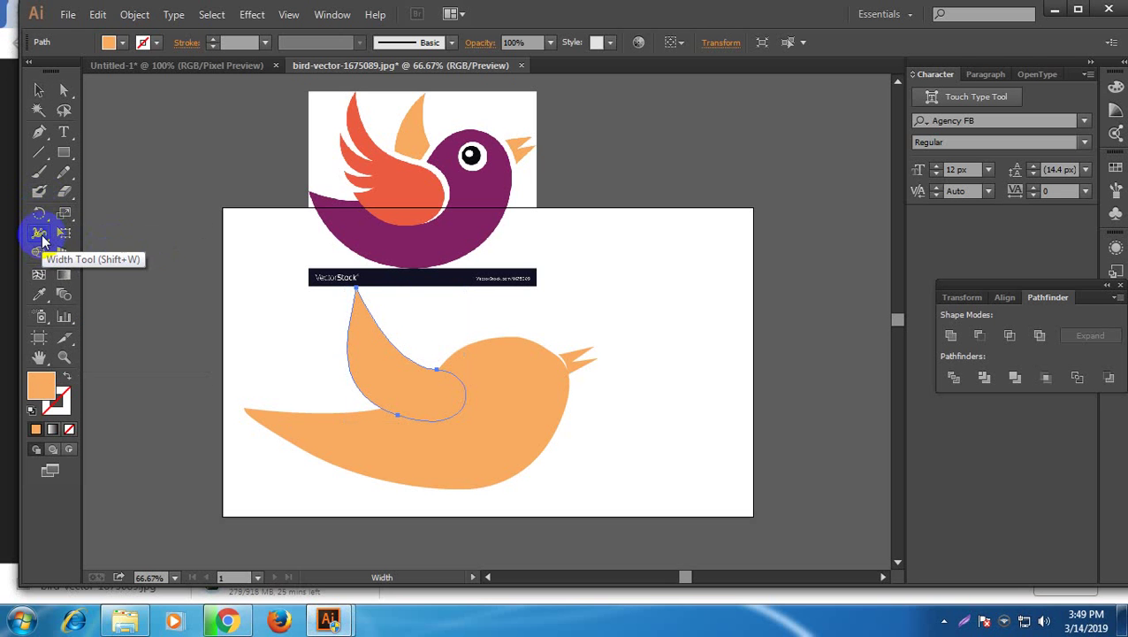
pyautogui.click(41, 240)
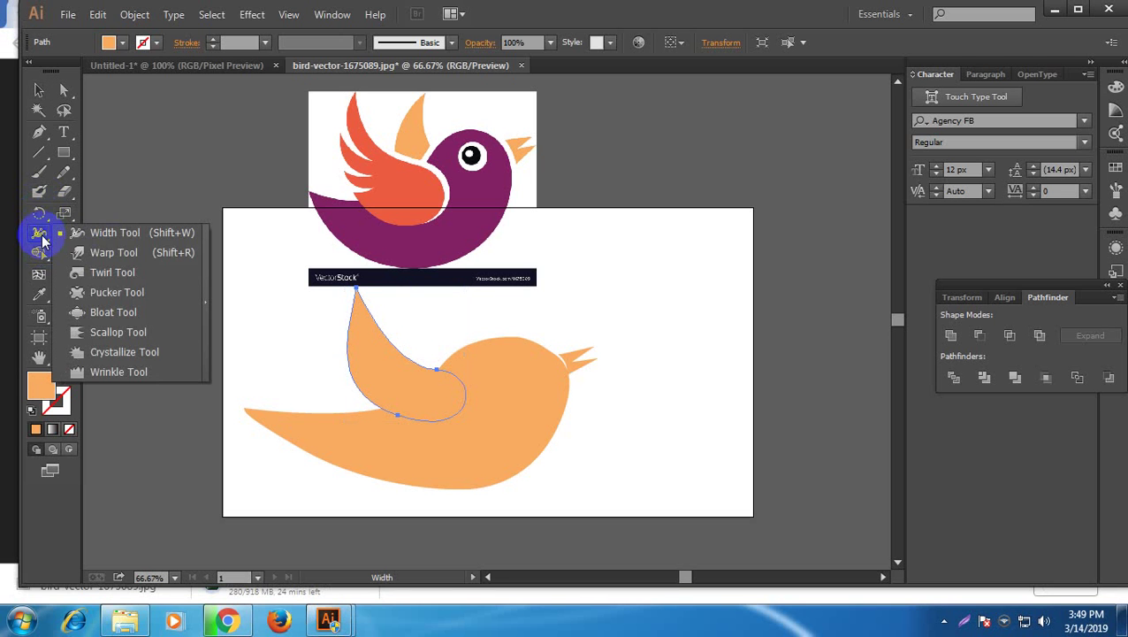
pyautogui.moveTo(43, 240); pyautogui.dragTo(84, 256)
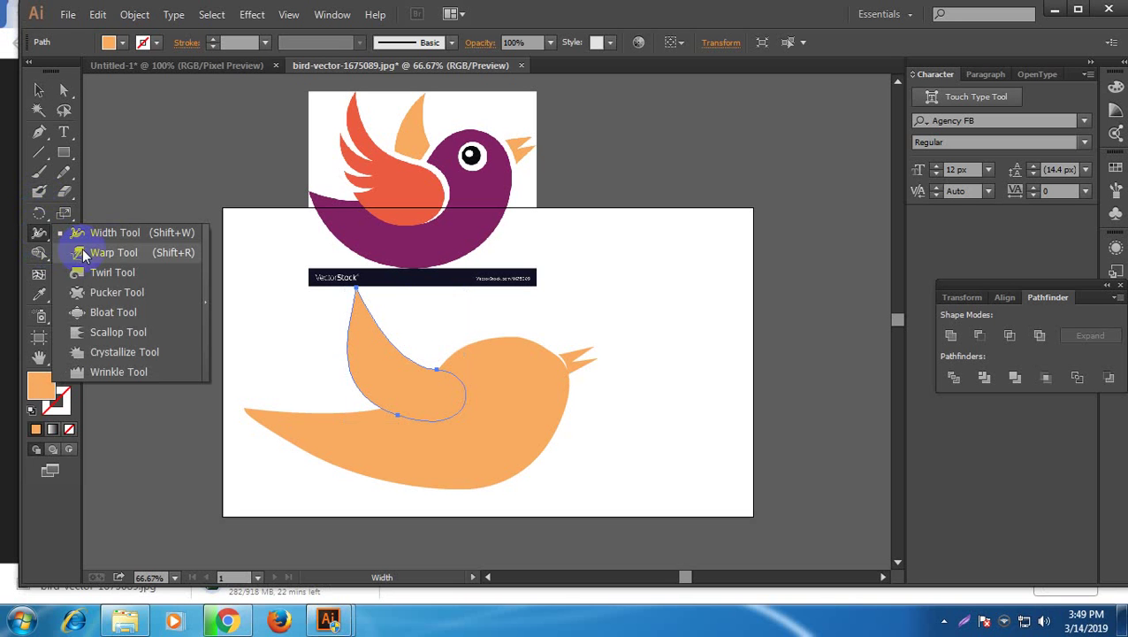
pyautogui.moveTo(83, 256)
pyautogui.mouseDown()
pyautogui.moveTo(38, 235)
pyautogui.moveTo(96, 251)
pyautogui.mouseUp()
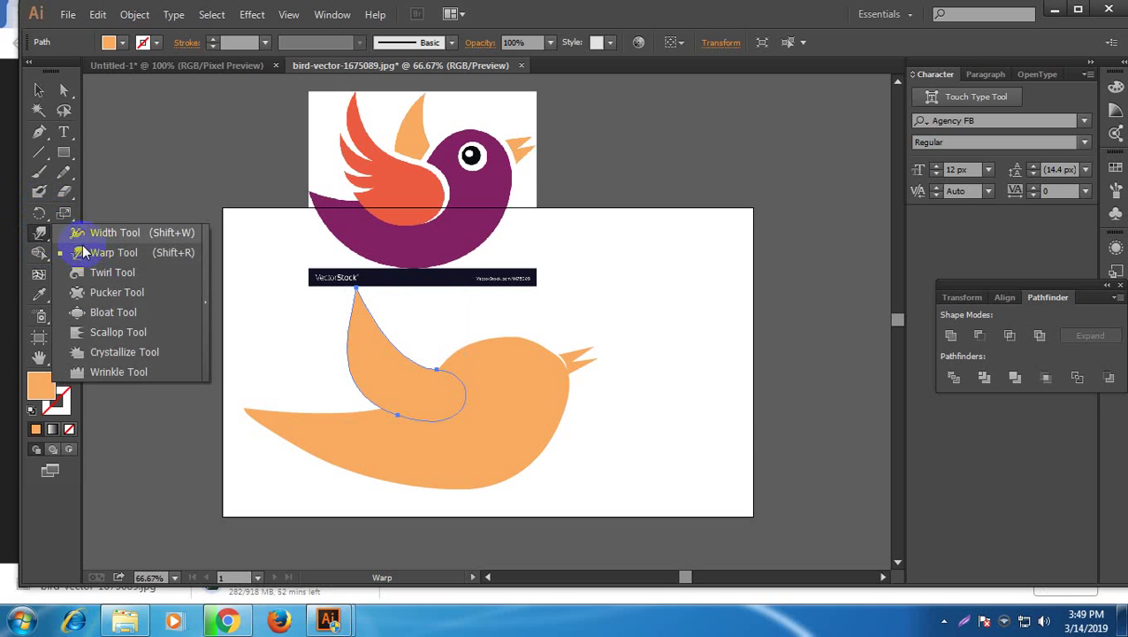
pyautogui.click(174, 255)
pyautogui.moveTo(369, 305); pyautogui.dragTo(574, 383)
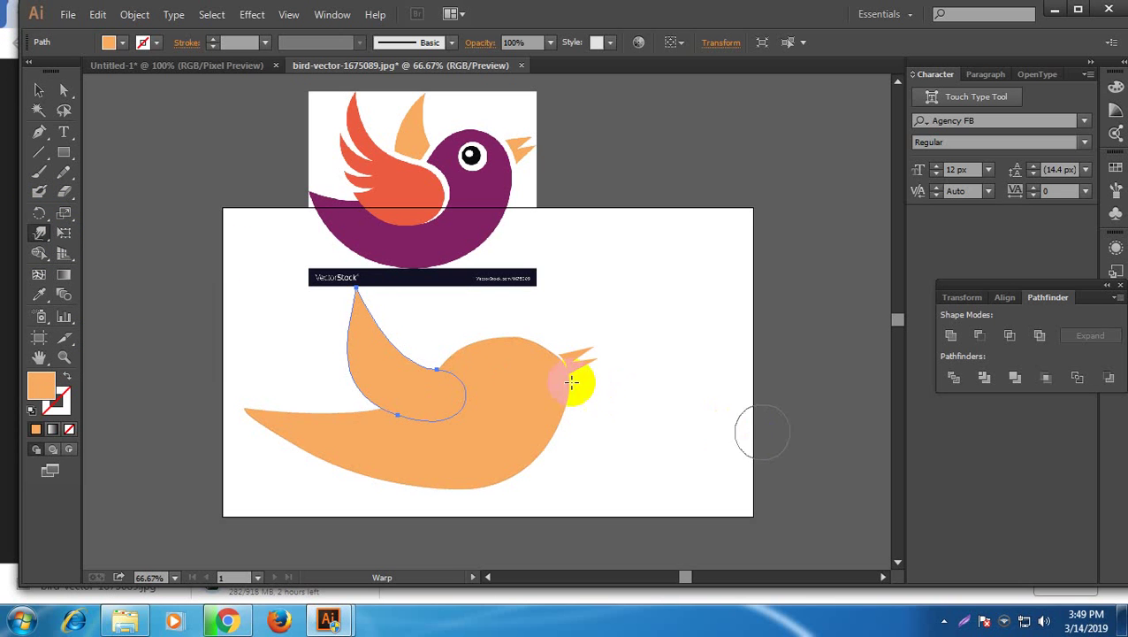
pyautogui.click(39, 89)
pyautogui.hotkey('ctrl', 'z')
pyautogui.click(648, 415)
pyautogui.scroll(-1, 645, 414)
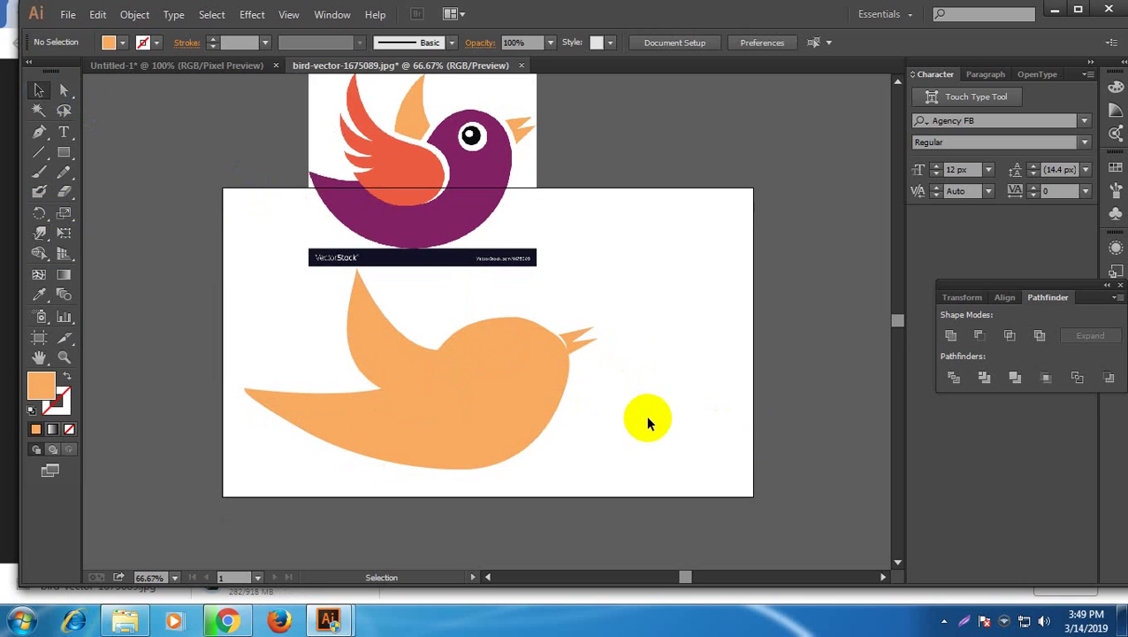
pyautogui.scroll(2, 646, 415)
# Divide the overlapping wing and body with the Pathfinder, and ungroup the resulting pieces
pyautogui.click(435, 407)
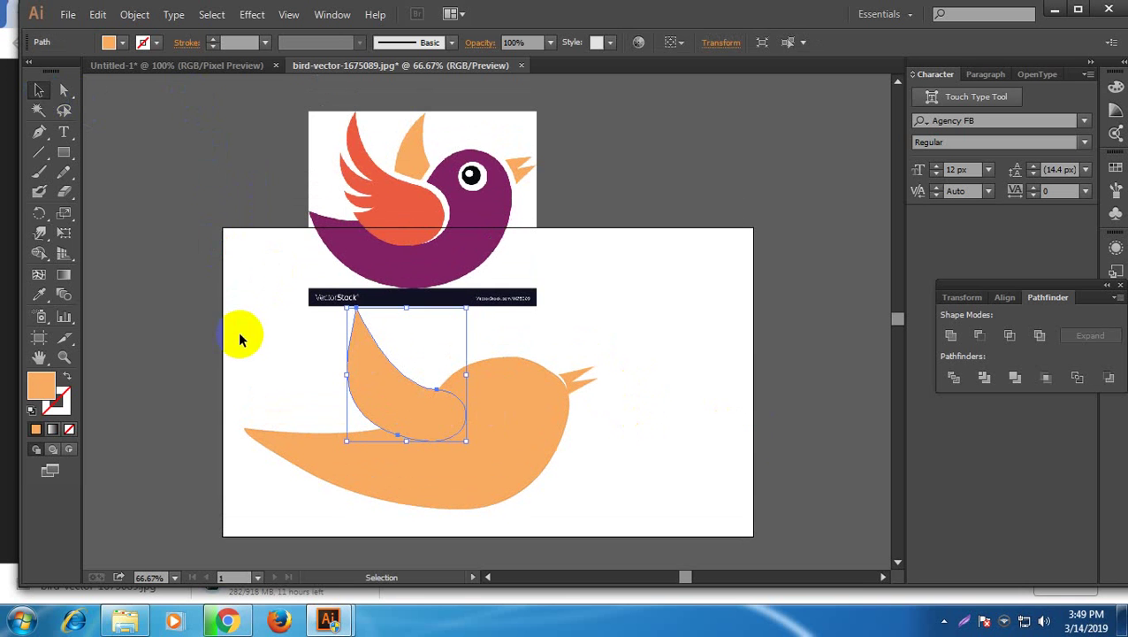
pyautogui.click(251, 369)
pyautogui.moveTo(390, 436); pyautogui.dragTo(358, 425)
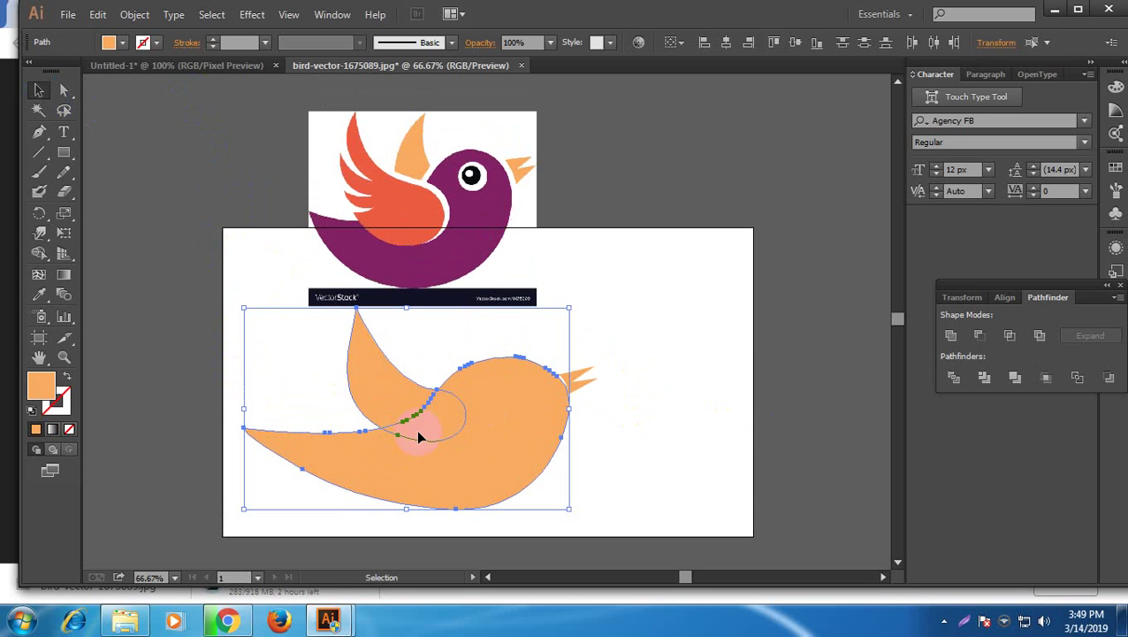
pyautogui.click(953, 377)
pyautogui.rightClick(503, 424)
pyautogui.click(546, 519)
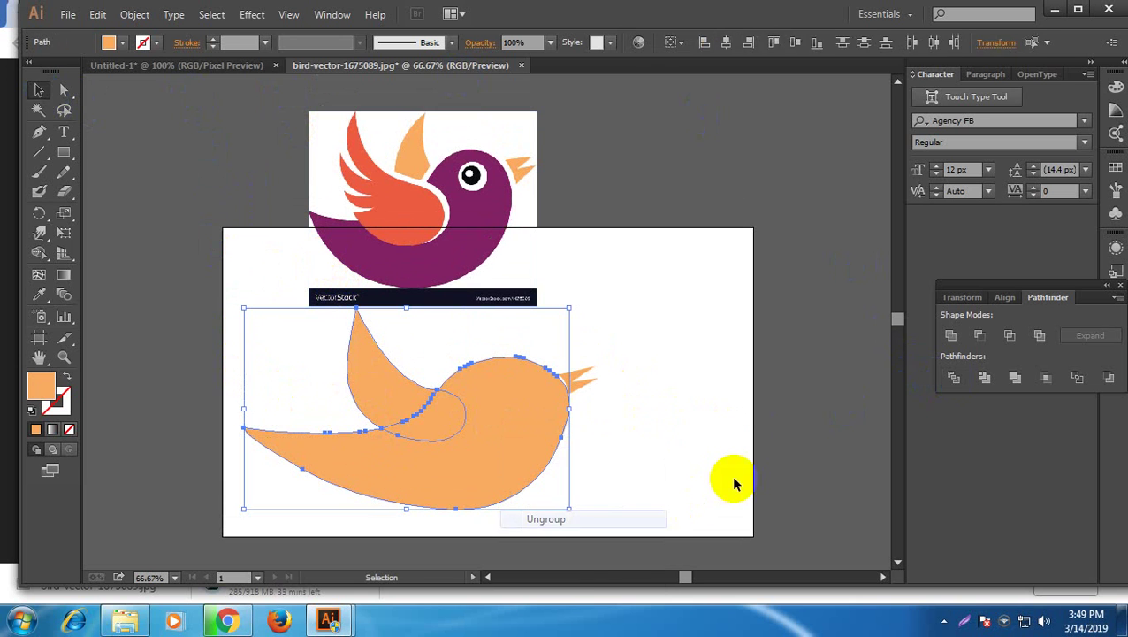
# Unite the overlap piece with the upper wing piece, and undo the merge, the division and the wing's move
pyautogui.click(730, 474)
pyautogui.click(462, 428)
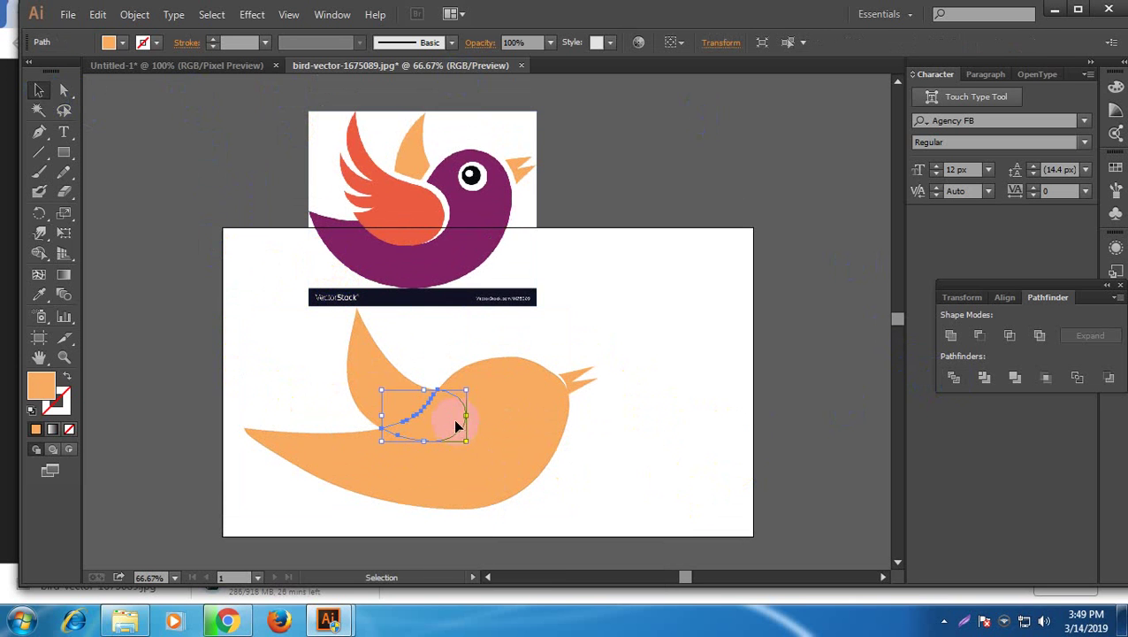
pyautogui.keyDown('shift'); pyautogui.click(361, 380); pyautogui.keyUp('shift')
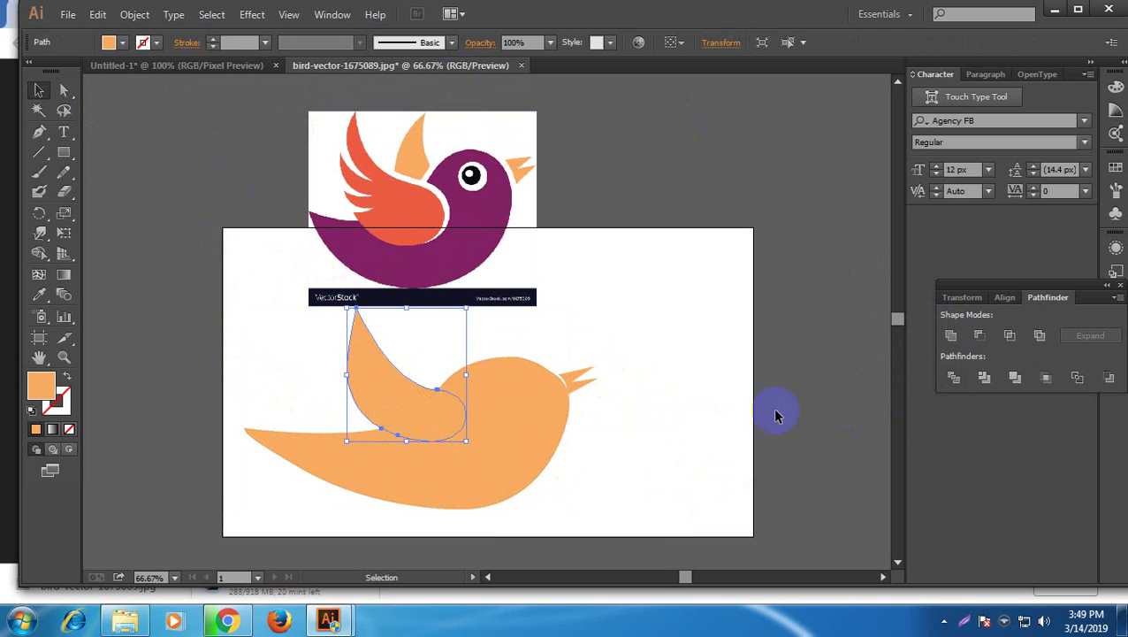
pyautogui.click(690, 414)
pyautogui.click(456, 424)
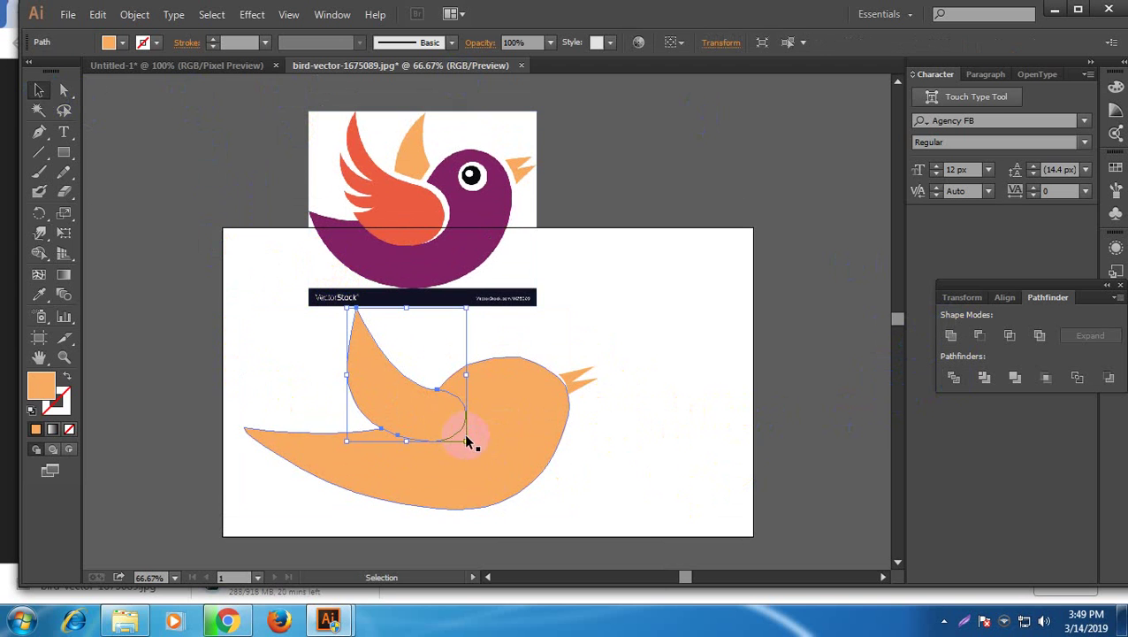
pyautogui.click(658, 461)
pyautogui.hotkey('ctrl', 'z')
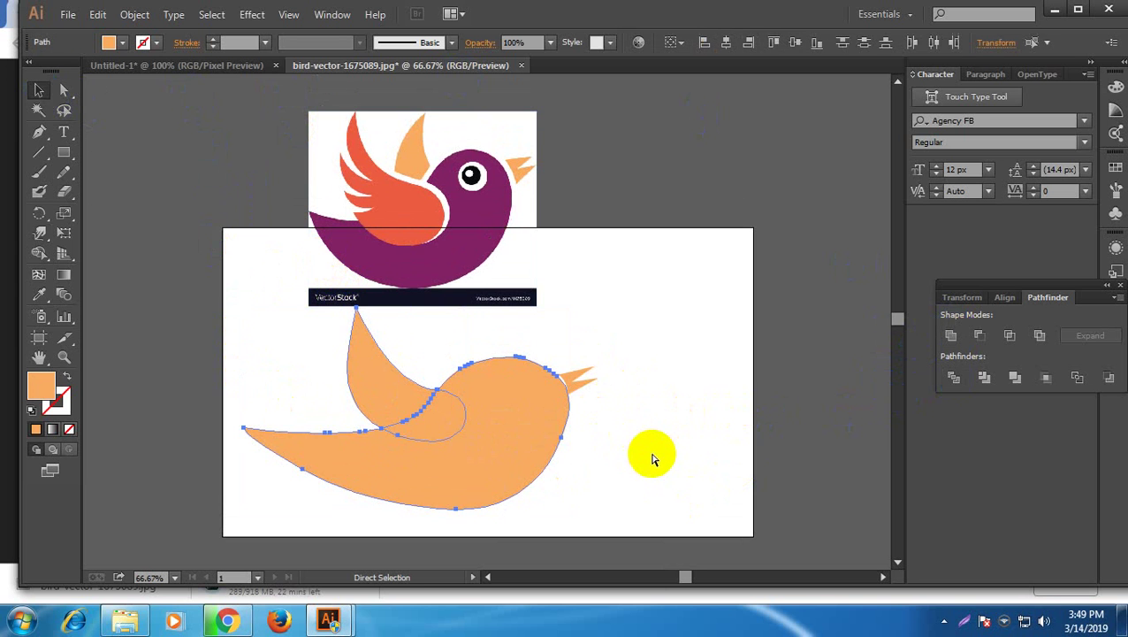
pyautogui.hotkey('ctrl', 'z')
# Enlarge the wing slightly and place it over the bird's back, and delete the reference bird image above it
pyautogui.press('v')
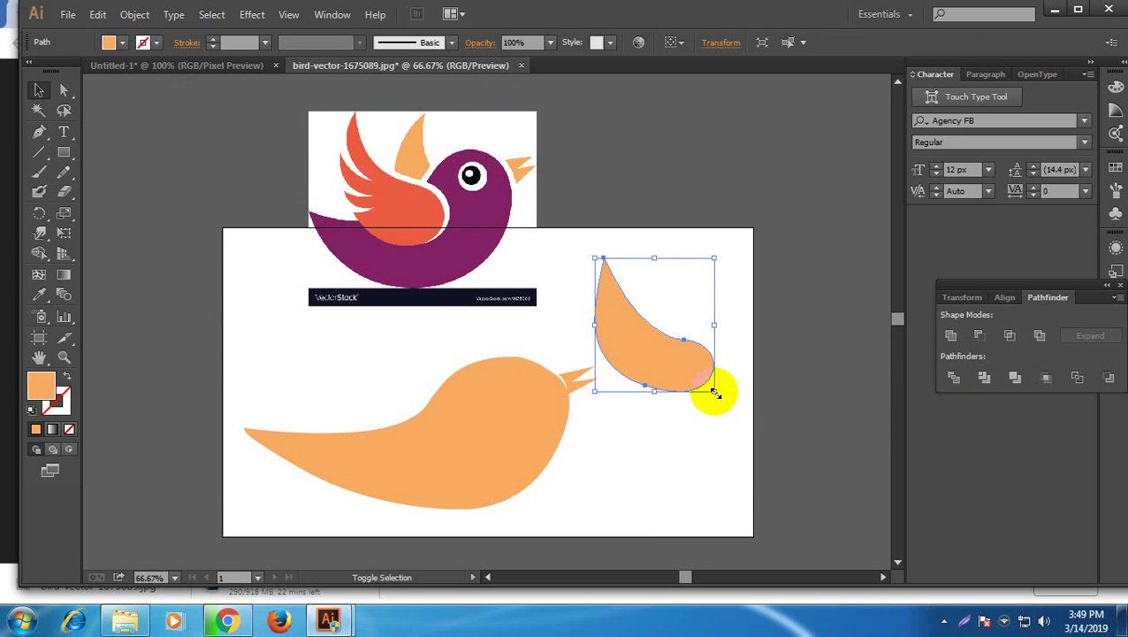
pyautogui.moveTo(715, 390); pyautogui.dragTo(443, 435)
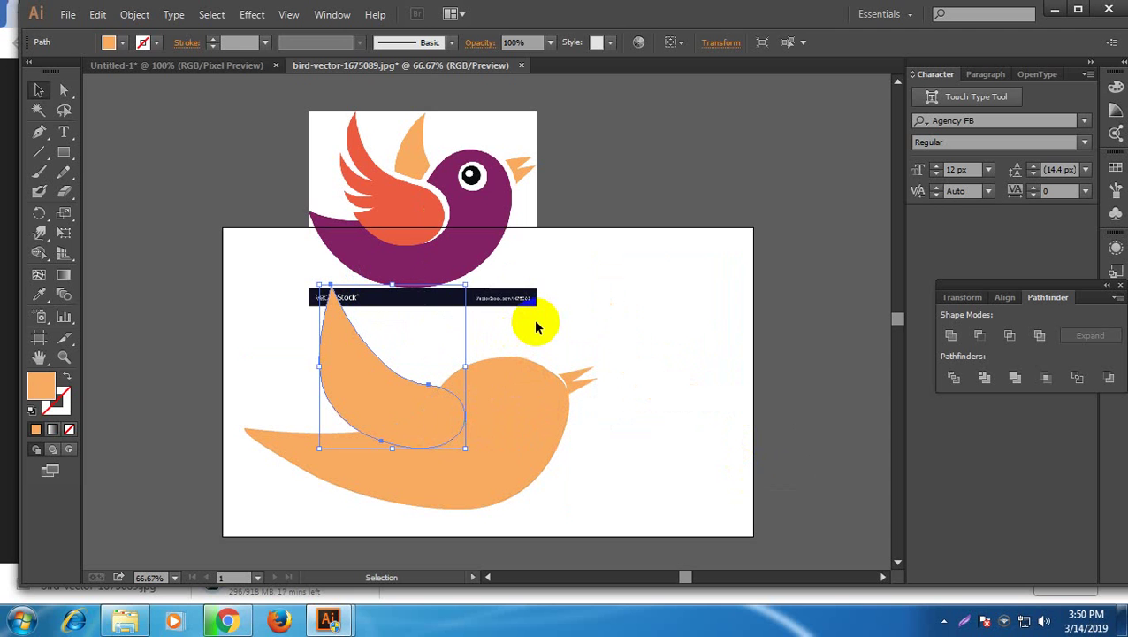
pyautogui.click(529, 244)
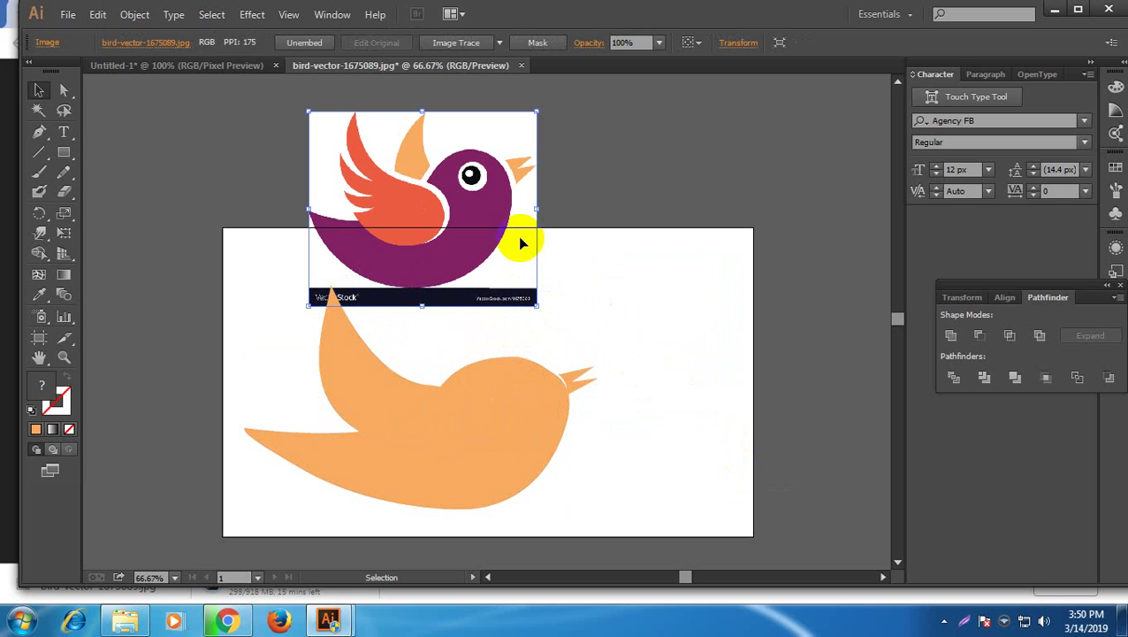
pyautogui.press('Delete')
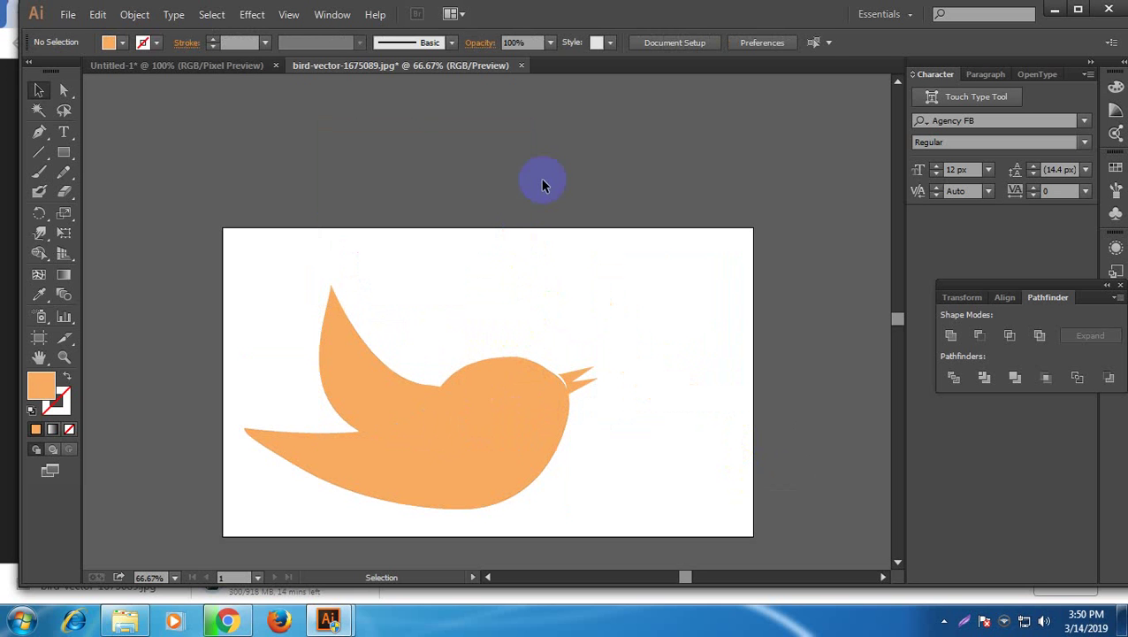
# Select all the bird's shapes and move them together toward the centre of the artboard, and deselect them
pyautogui.moveTo(184, 276); pyautogui.dragTo(560, 419)
pyautogui.hotkey('ctrl', 'z')
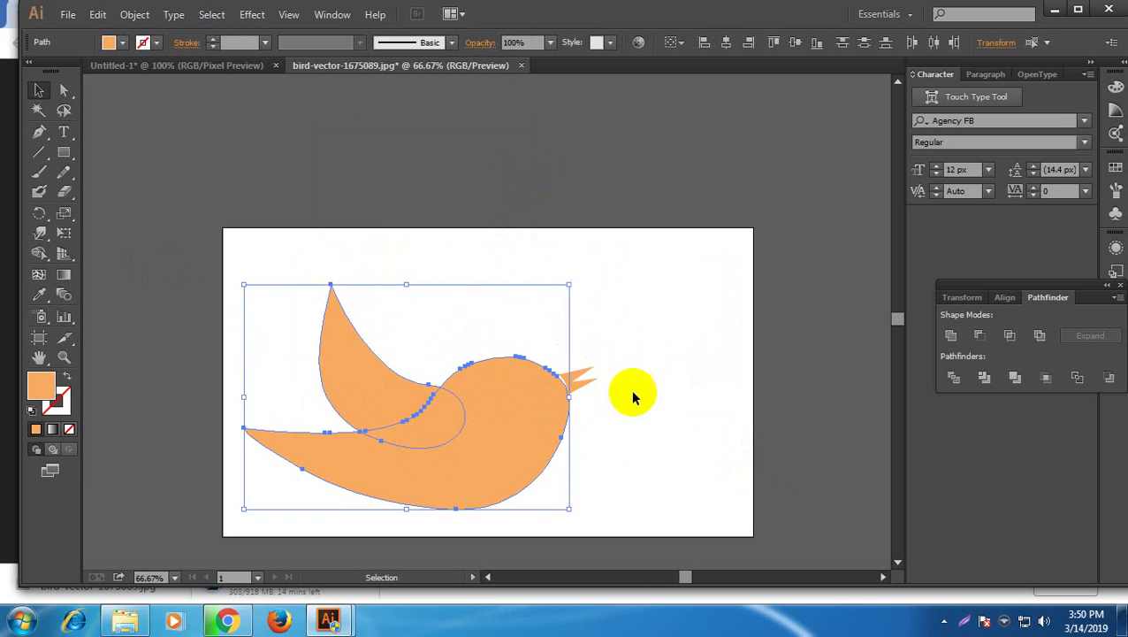
pyautogui.click(652, 450)
pyautogui.moveTo(522, 367); pyautogui.dragTo(522, 371)
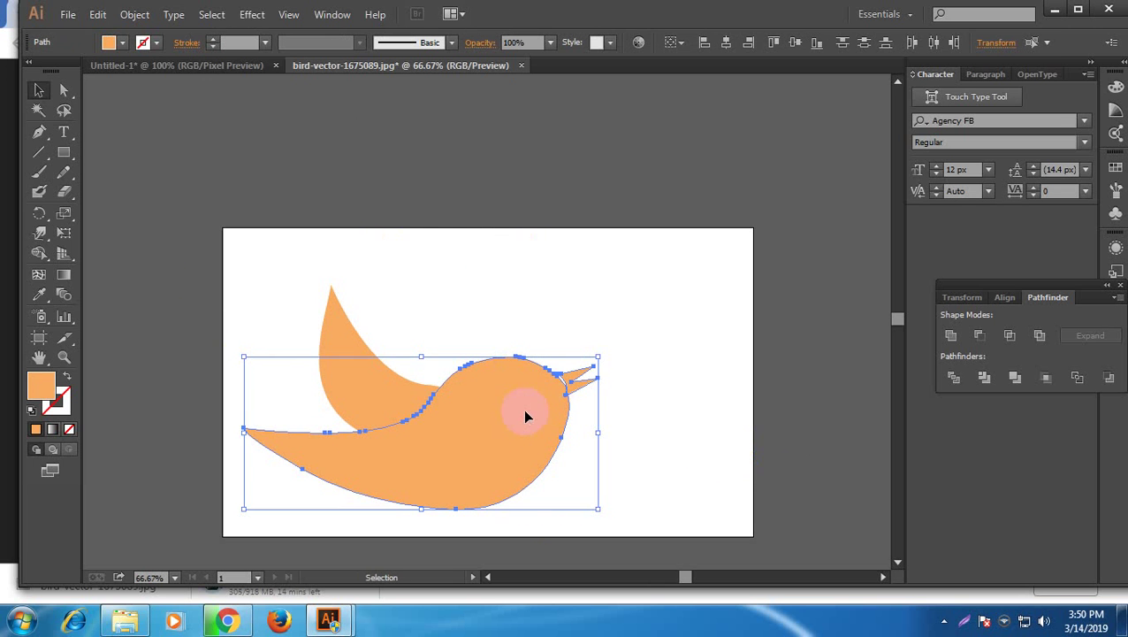
pyautogui.click(492, 306)
pyautogui.hotkey('ctrl', 'a')
pyautogui.moveTo(475, 466); pyautogui.dragTo(523, 433)
pyautogui.click(626, 248)
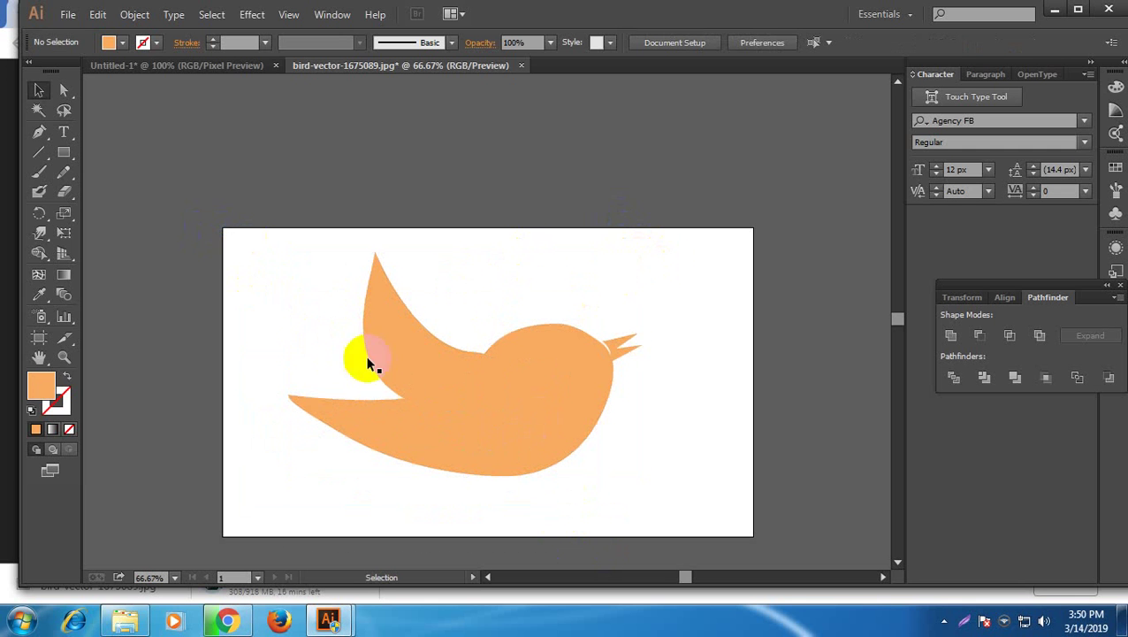
# Push the top of the bird's head slightly higher and rounder with the Warp tool, and deselect the body
pyautogui.click(400, 368)
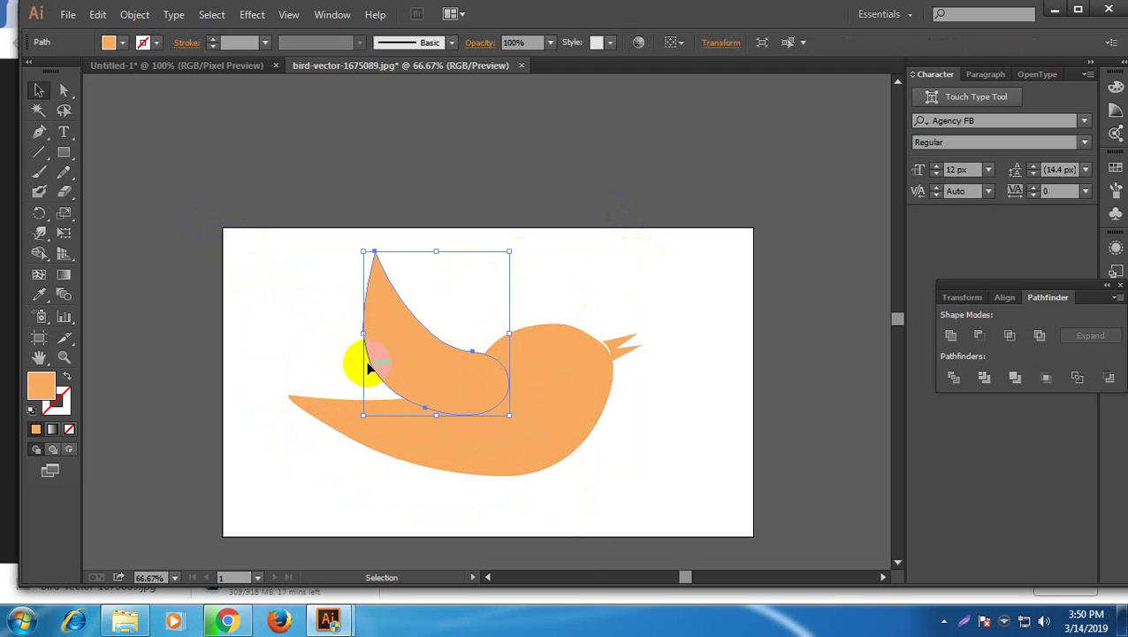
pyautogui.click(296, 288)
pyautogui.click(516, 351)
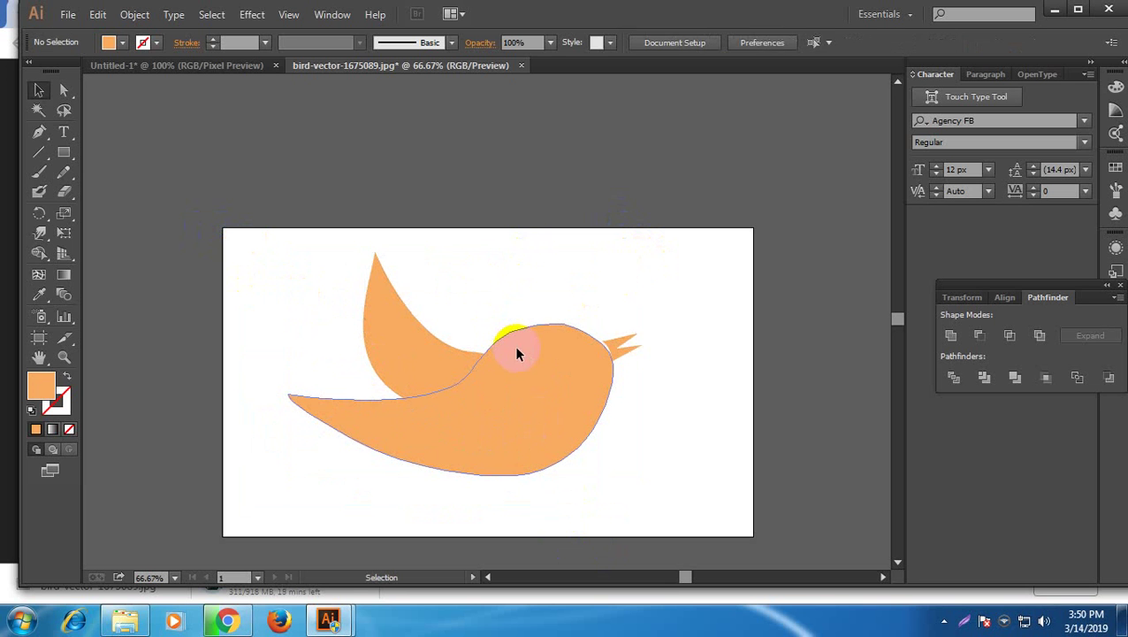
pyautogui.click(40, 195)
pyautogui.click(40, 233)
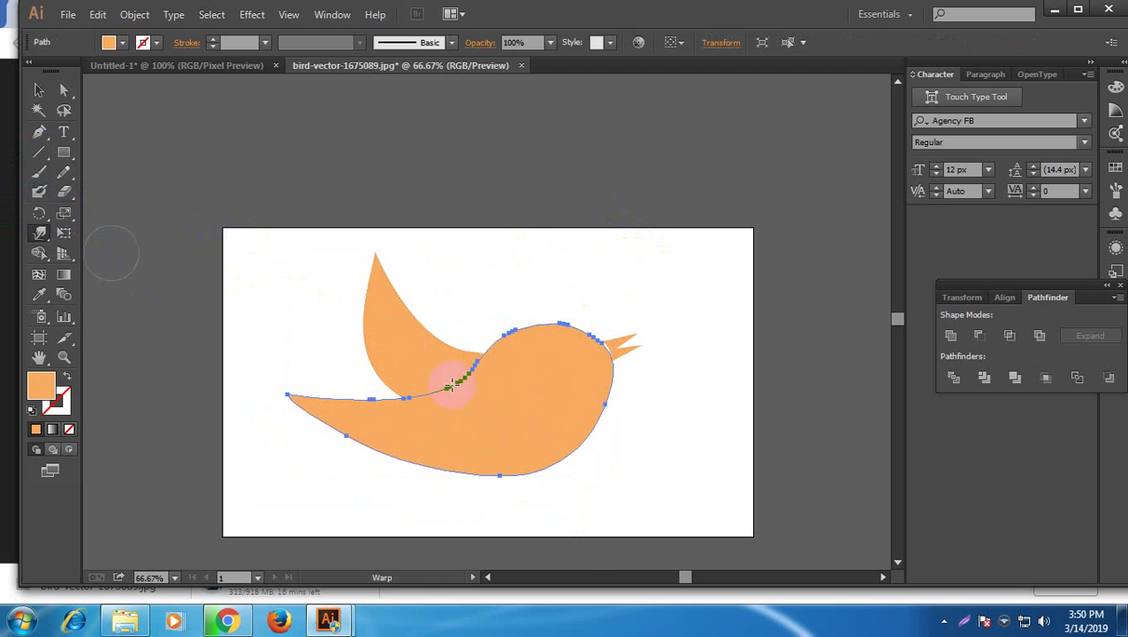
pyautogui.moveTo(540, 368)
pyautogui.mouseDown()
pyautogui.moveTo(533, 348)
pyautogui.moveTo(554, 328)
pyautogui.moveTo(581, 338)
pyautogui.mouseUp()
pyautogui.click(38, 90)
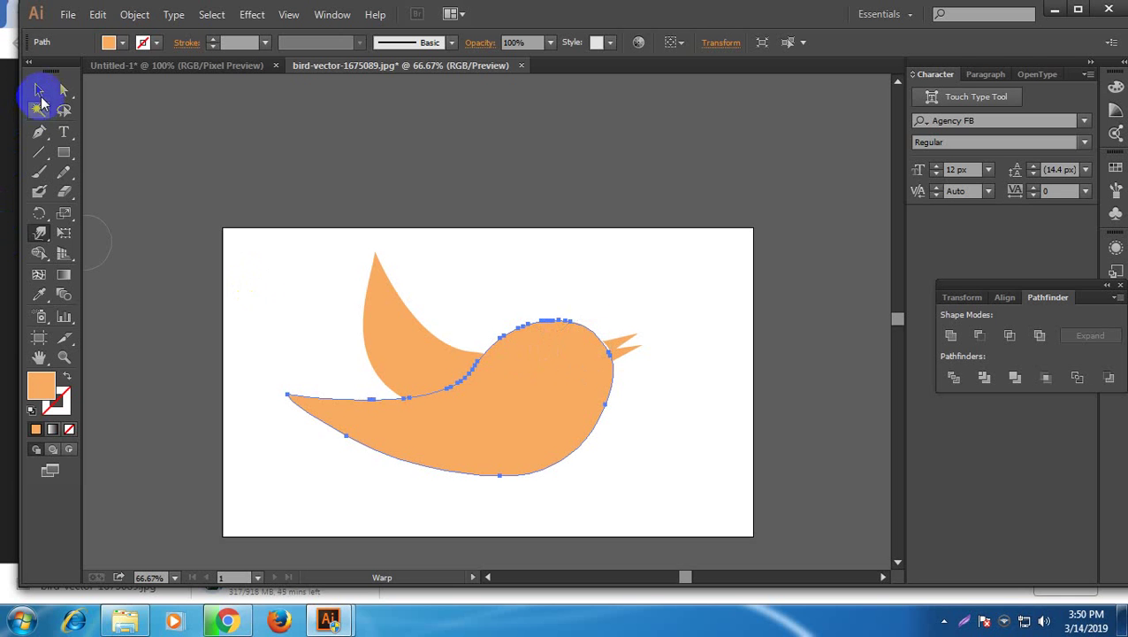
pyautogui.click(174, 331)
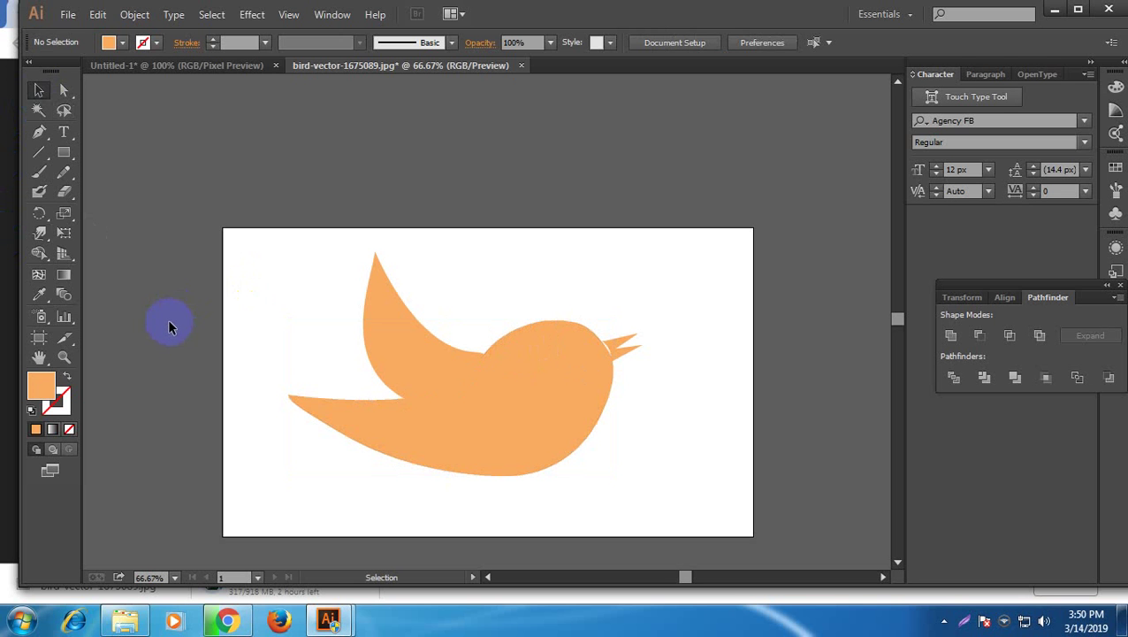
# Pull the tail's tip anchor point outward and slightly up to lengthen and sharpen the tail, and deselect the body
pyautogui.moveTo(232, 437); pyautogui.dragTo(294, 402)
pyautogui.click(206, 322)
pyautogui.click(70, 95)
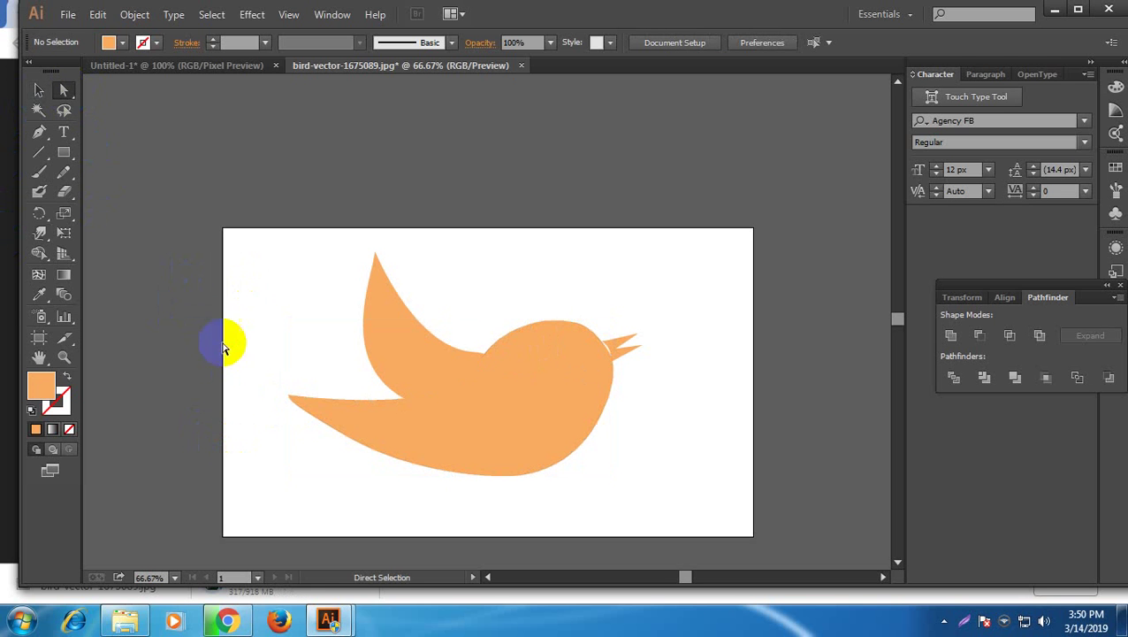
pyautogui.click(281, 398)
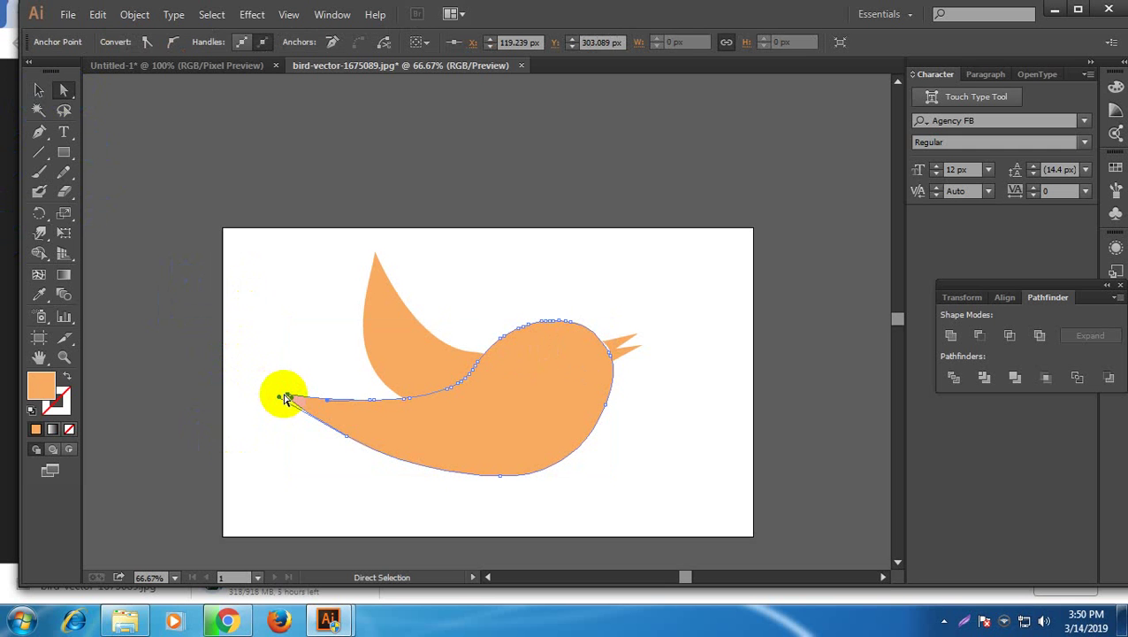
pyautogui.moveTo(277, 402); pyautogui.dragTo(247, 383)
pyautogui.click(322, 345)
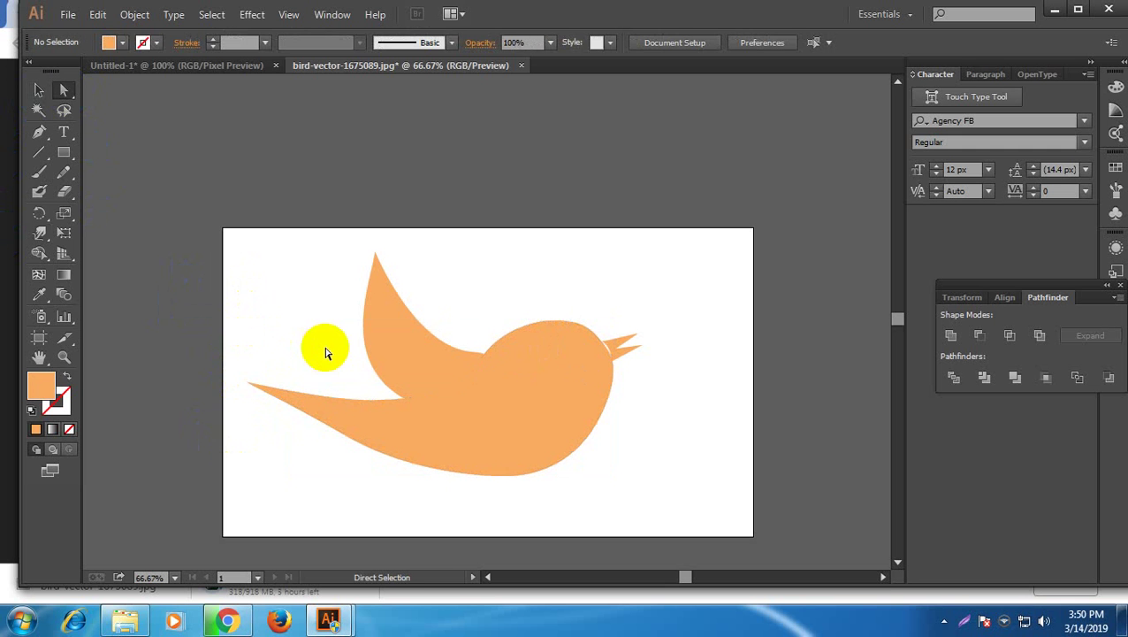
# Raise the wing's pointed tip anchor to about X 274 px, Y 24 px, and deselect the wing
pyautogui.click(377, 261)
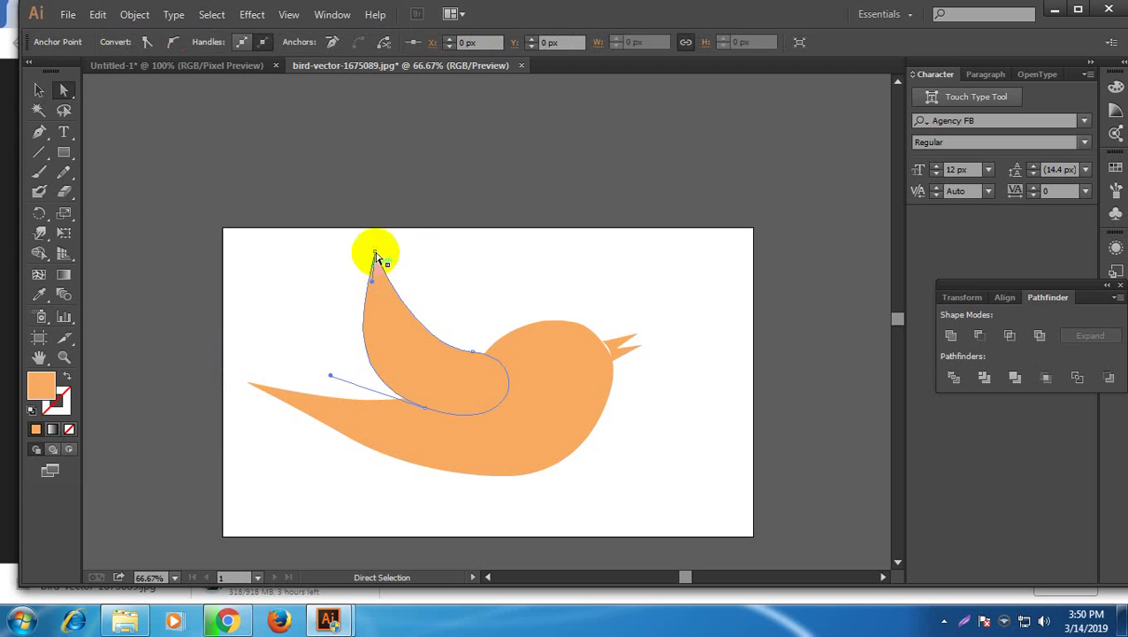
pyautogui.moveTo(378, 252); pyautogui.dragTo(373, 243)
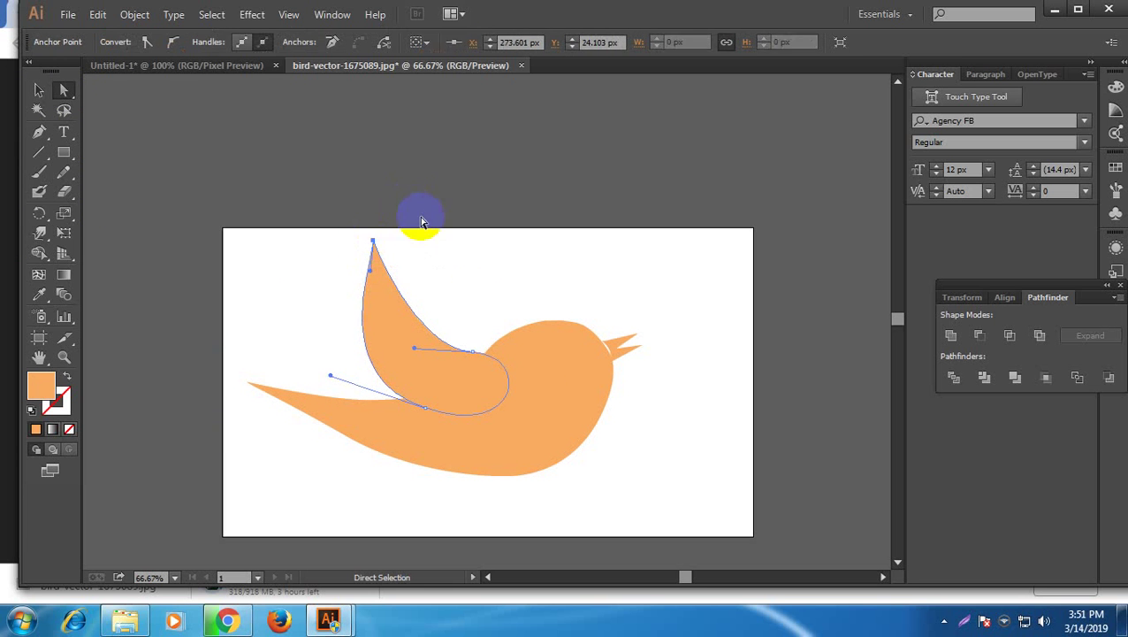
pyautogui.click(442, 299)
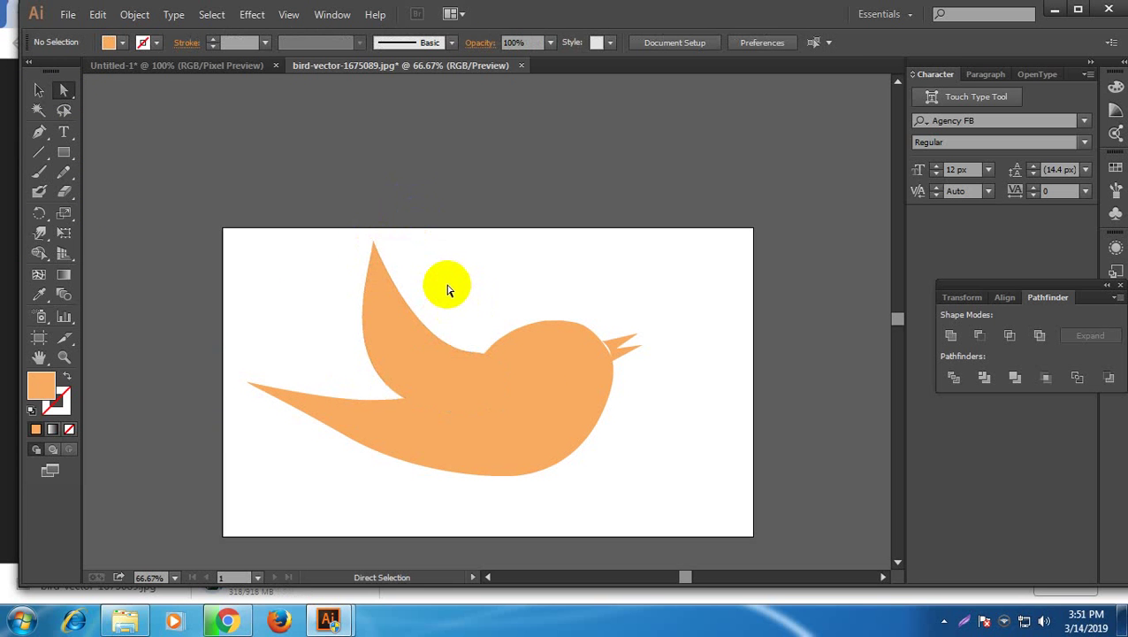
# Divide all the bird's overlapping shapes with the Pathfinder Divide operation, ungroup the resulting pieces and deselect them
pyautogui.scroll(-1, 433, 289)
pyautogui.scroll(1, 433, 366)
pyautogui.click(403, 347)
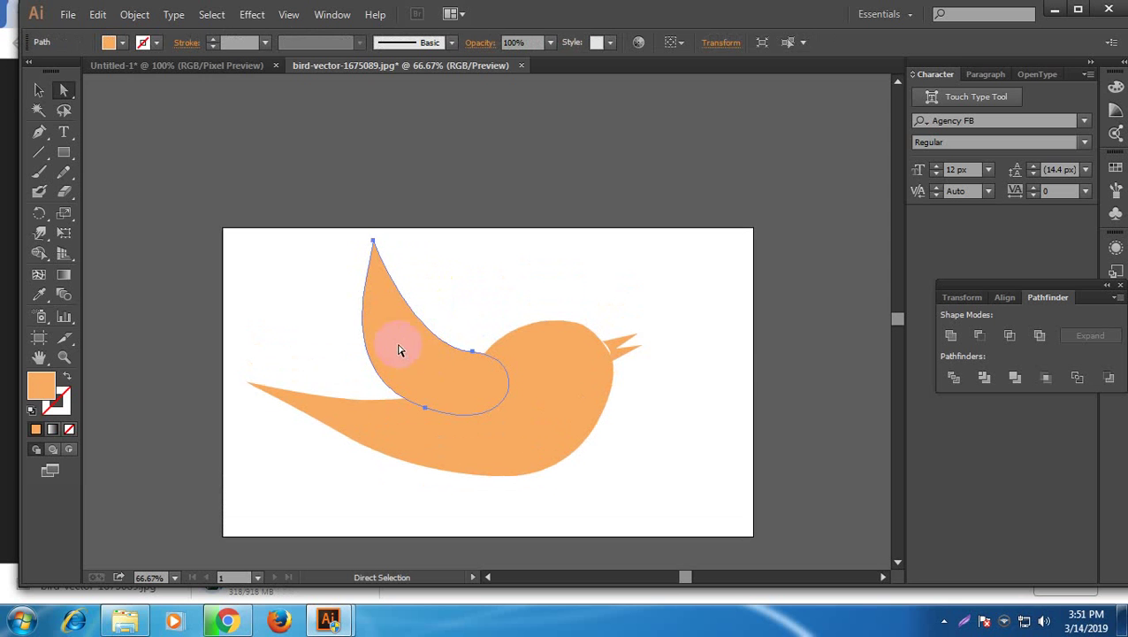
pyautogui.click(38, 89)
pyautogui.moveTo(333, 316); pyautogui.dragTo(619, 516)
pyautogui.click(954, 377)
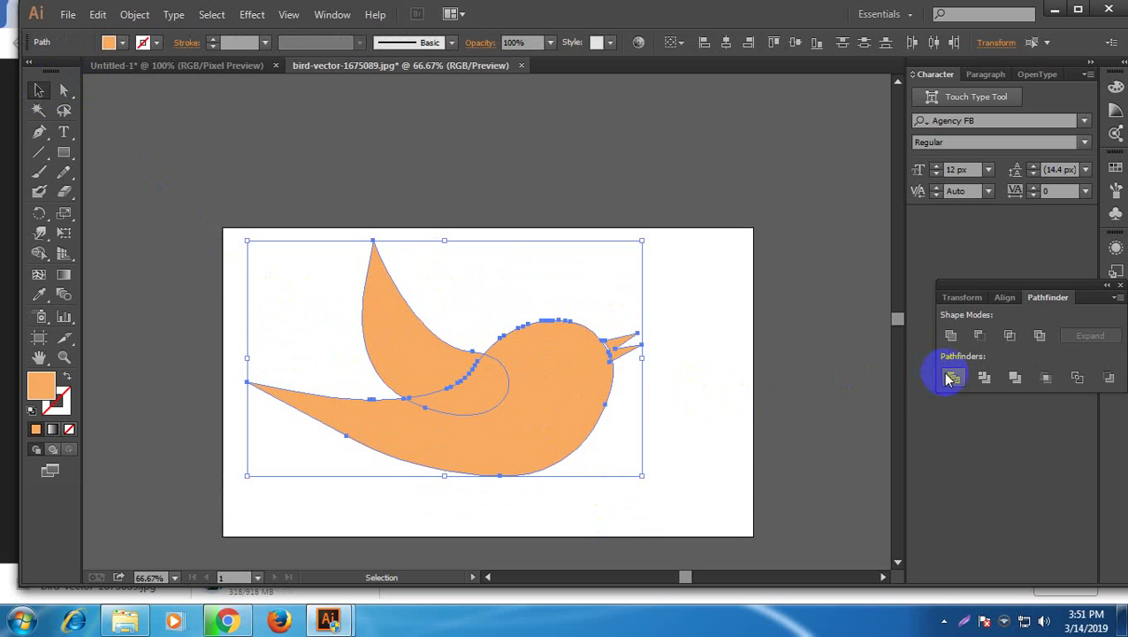
pyautogui.rightClick(602, 364)
pyautogui.click(645, 460)
pyautogui.hotkey('ctrl', 'shift', 'a')
# Unite the wing piece with the piece where it overlaps the body into one wing shape, and deselect it
pyautogui.keyDown('shift'); pyautogui.click(460, 399); pyautogui.keyUp('shift')
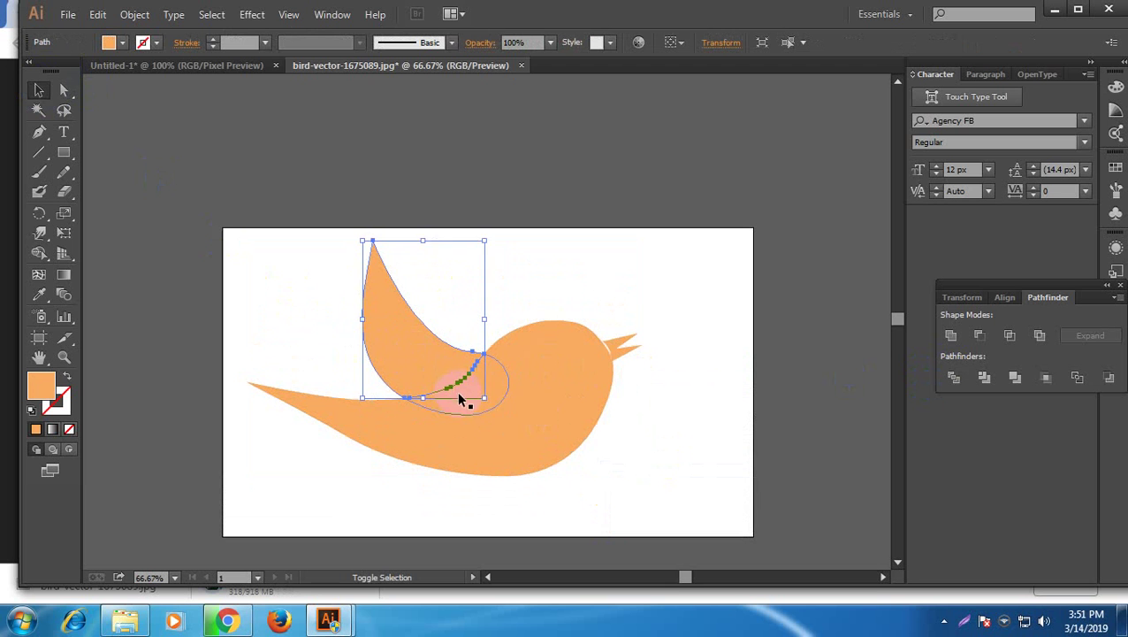
pyautogui.click(576, 267)
pyautogui.click(420, 325)
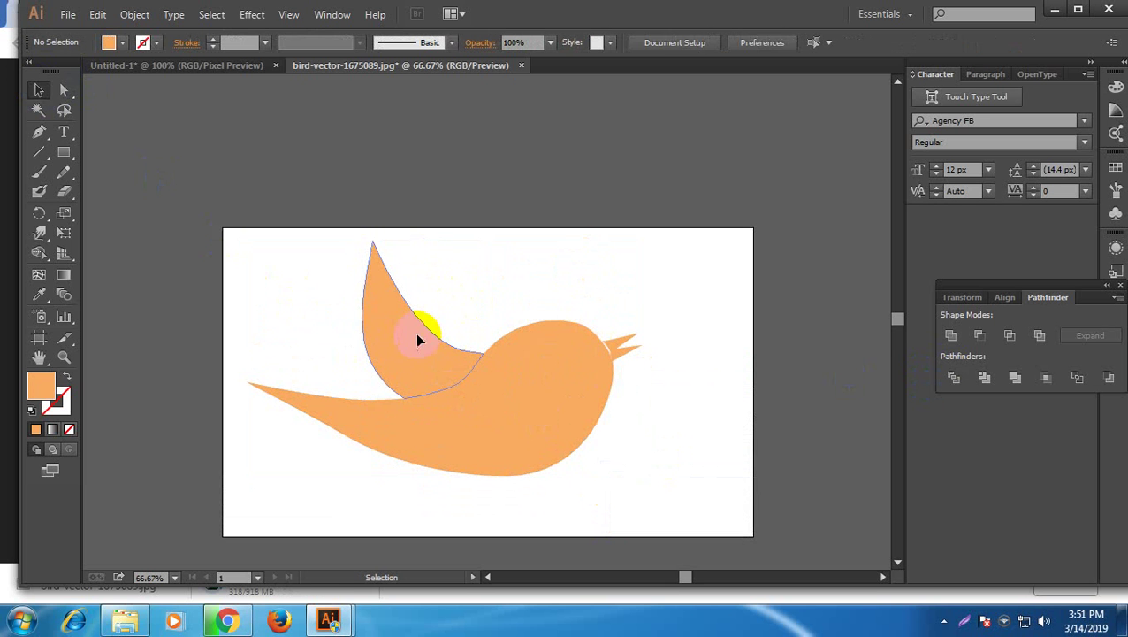
pyautogui.keyDown('shift'); pyautogui.click(504, 387); pyautogui.keyUp('shift')
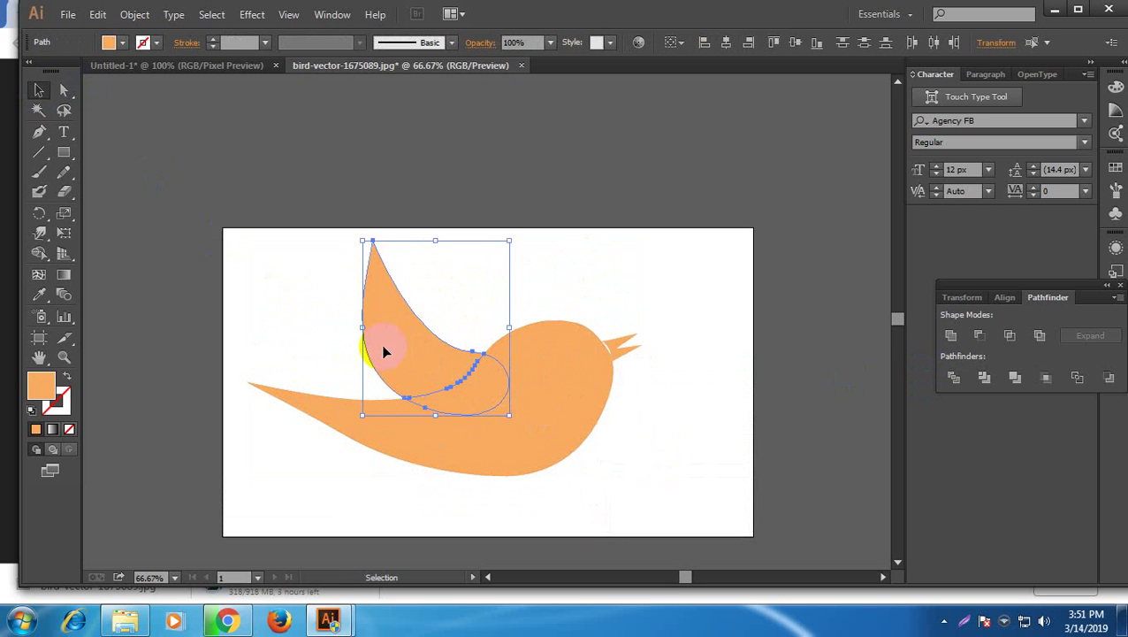
pyautogui.click(951, 335)
pyautogui.click(690, 387)
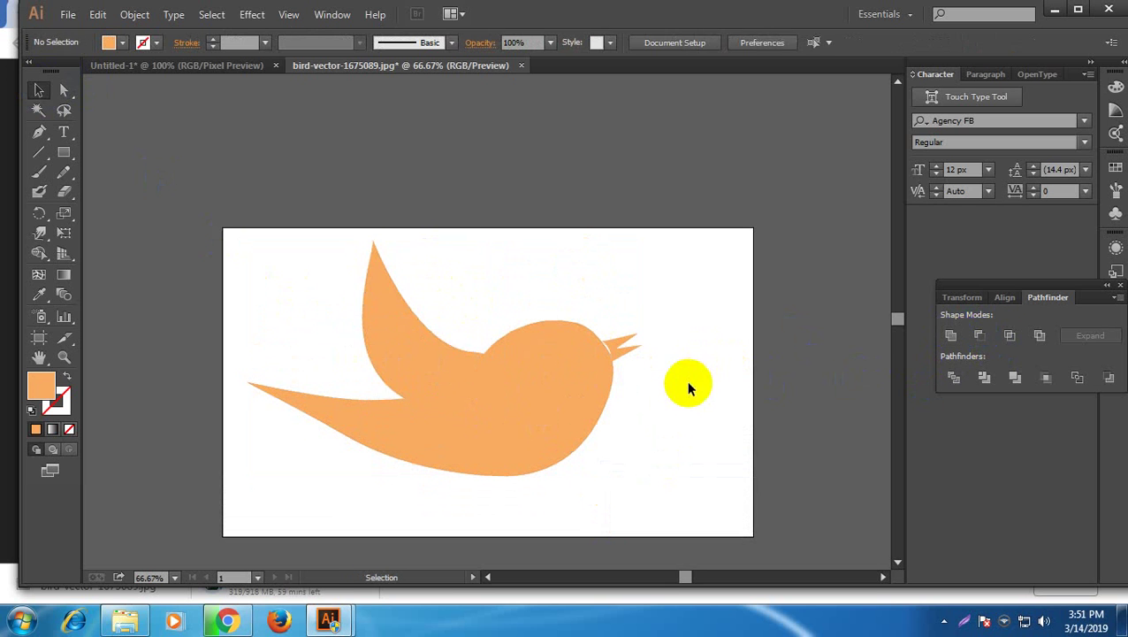
# Push the front of the bird's head outward near the beak with the Warp tool, and deselect the body
pyautogui.scroll(1, 645, 375)
pyautogui.click(584, 367)
pyautogui.click(631, 311)
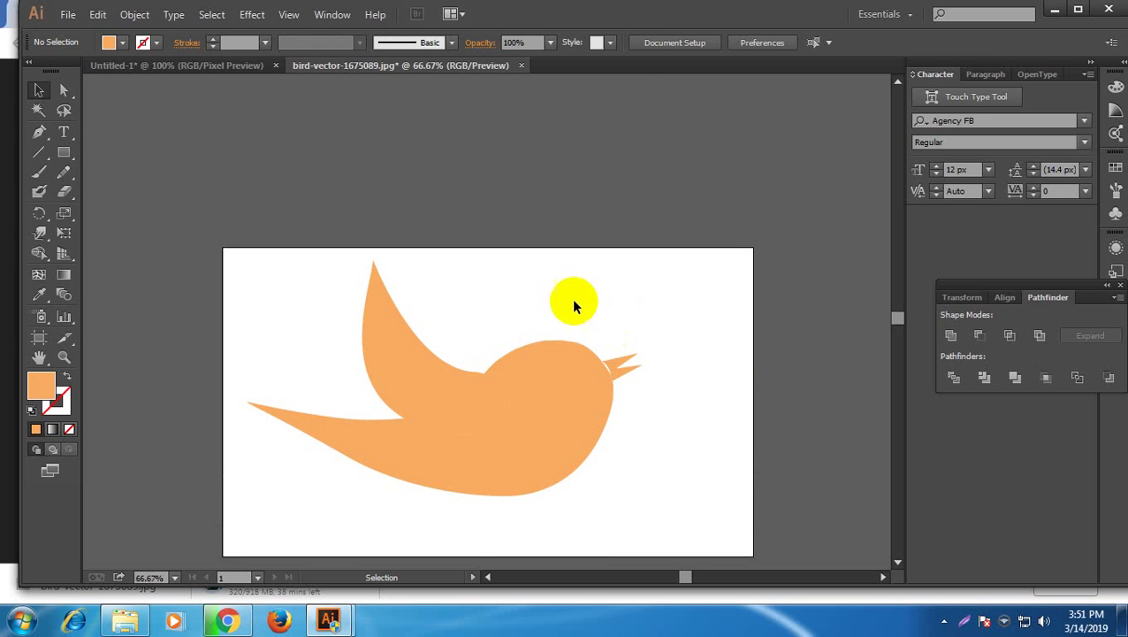
pyautogui.click(549, 360)
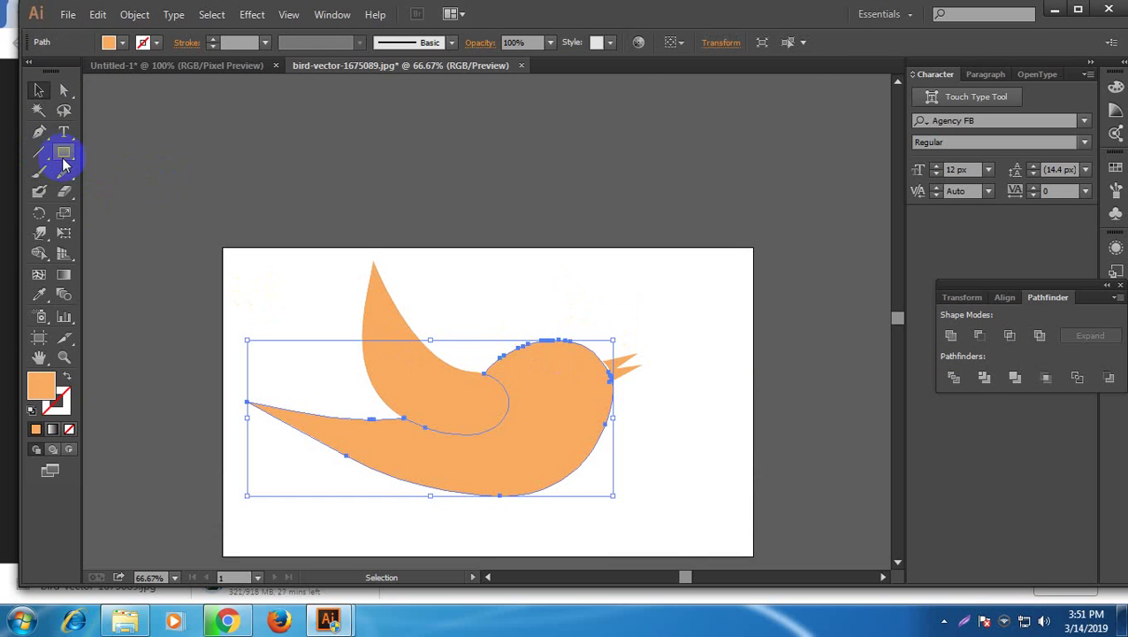
pyautogui.click(39, 233)
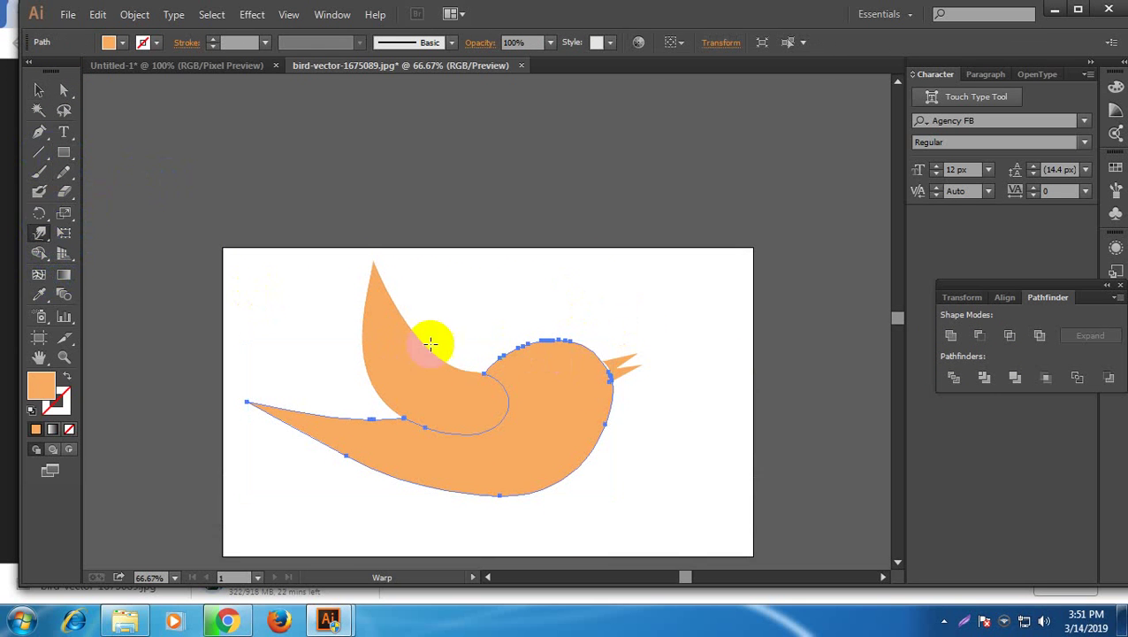
pyautogui.moveTo(604, 390)
pyautogui.mouseDown()
pyautogui.moveTo(587, 352)
pyautogui.moveTo(597, 385)
pyautogui.mouseUp()
pyautogui.click(39, 89)
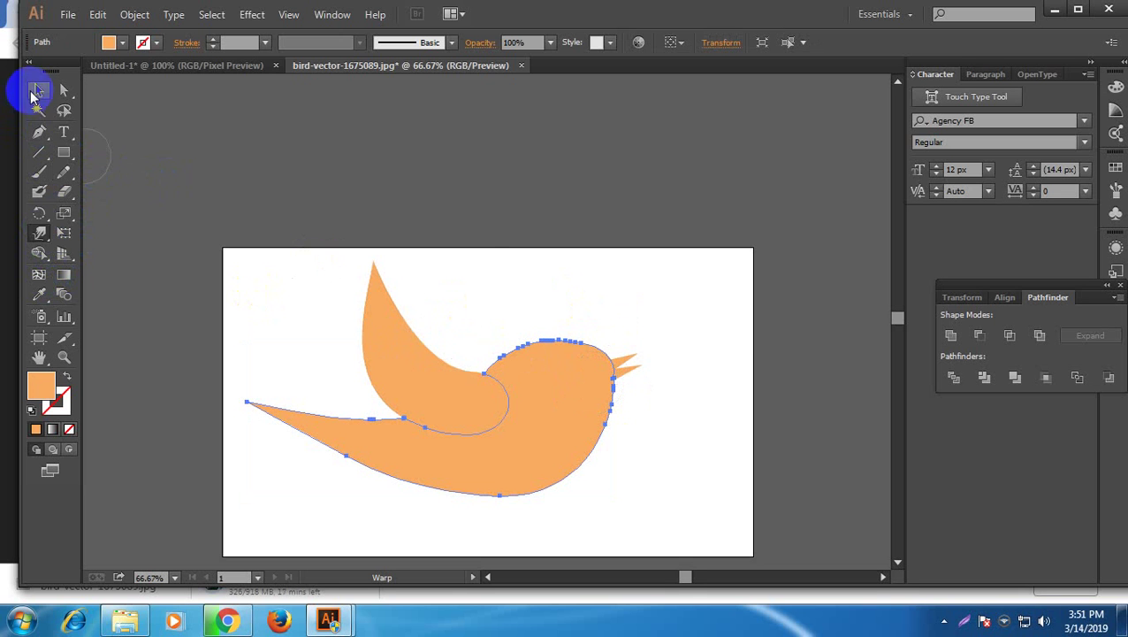
pyautogui.click(621, 305)
# Move the beak slightly up and outward, nudge it back toward the head to leave a narrow gap, and deselect it
pyautogui.moveTo(625, 369); pyautogui.dragTo(640, 358)
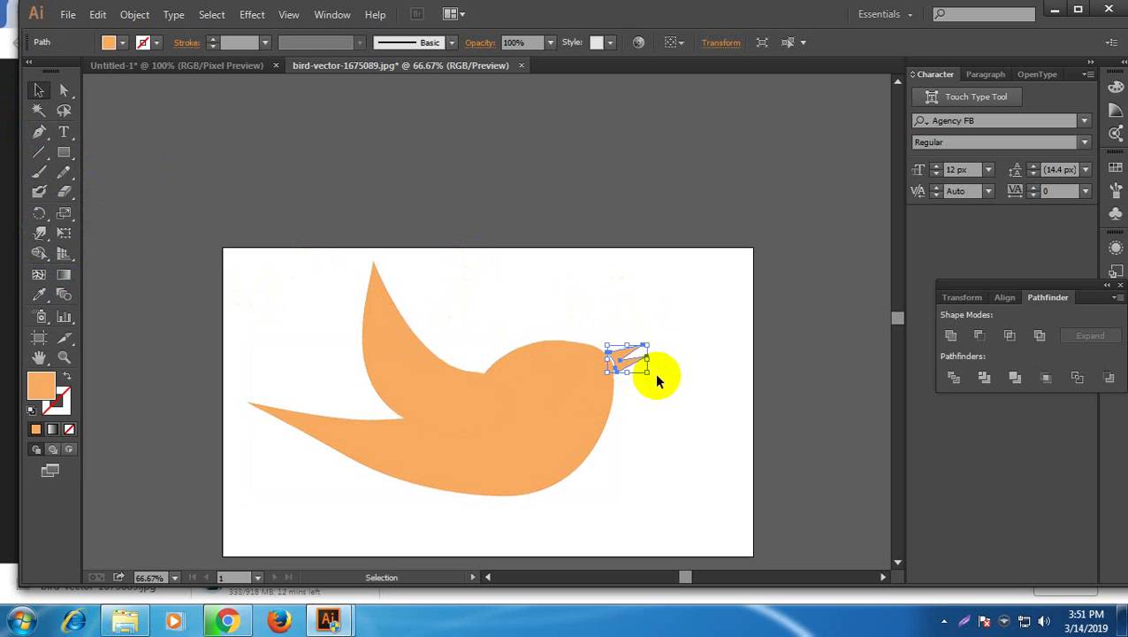
pyautogui.click(689, 405)
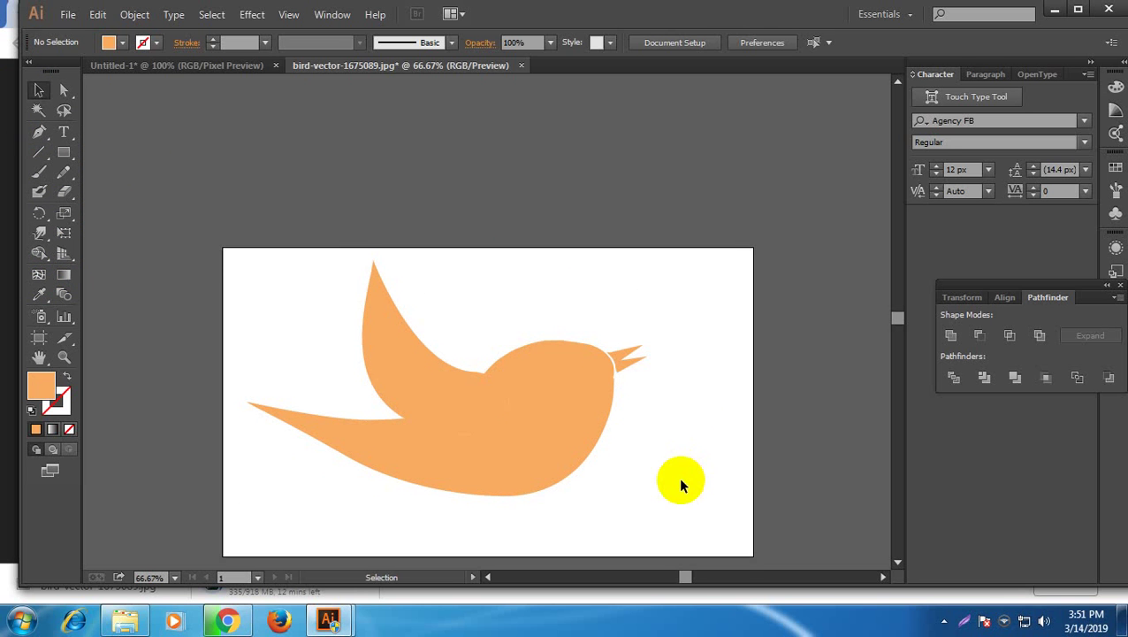
pyautogui.scroll(1, 678, 476)
pyautogui.click(631, 394)
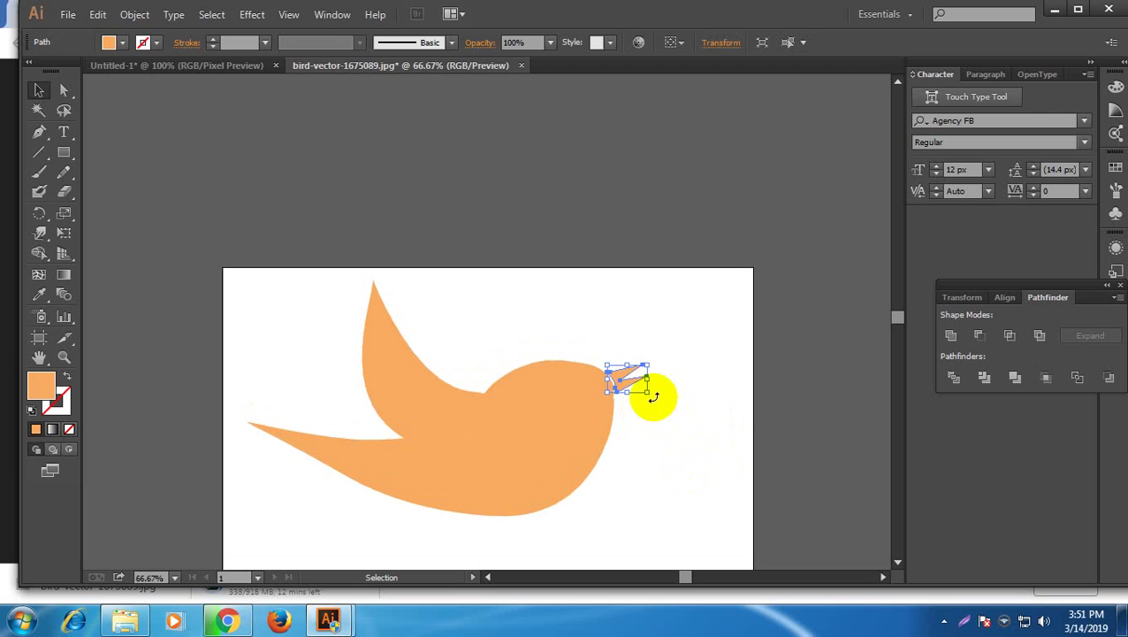
pyautogui.click(652, 402)
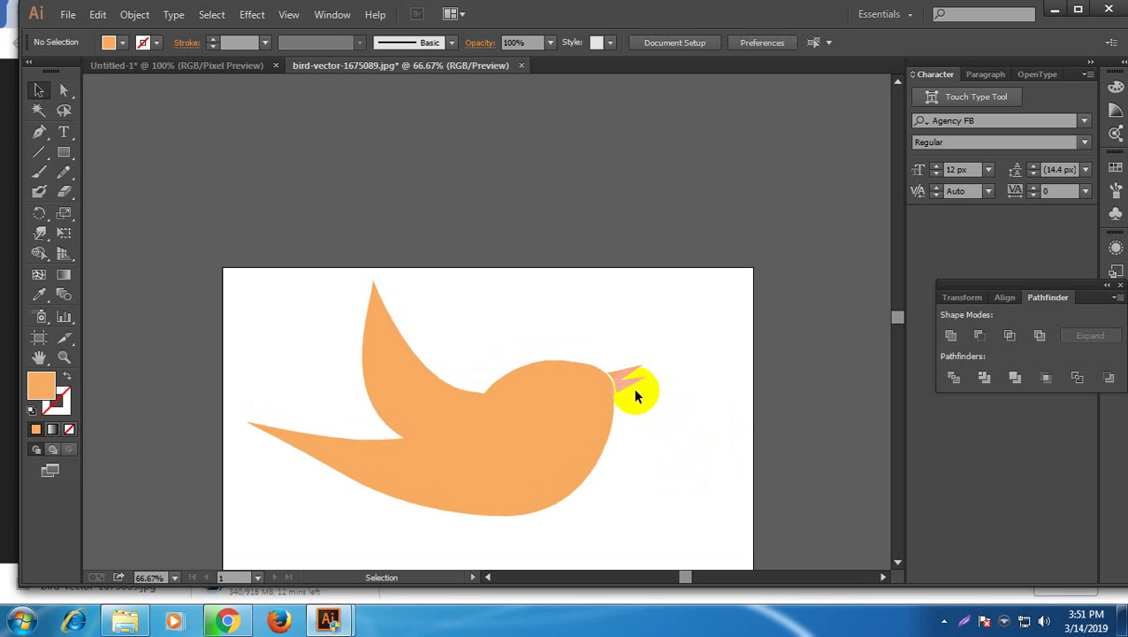
pyautogui.click(637, 387)
pyautogui.press('Left')
pyautogui.press('Left')
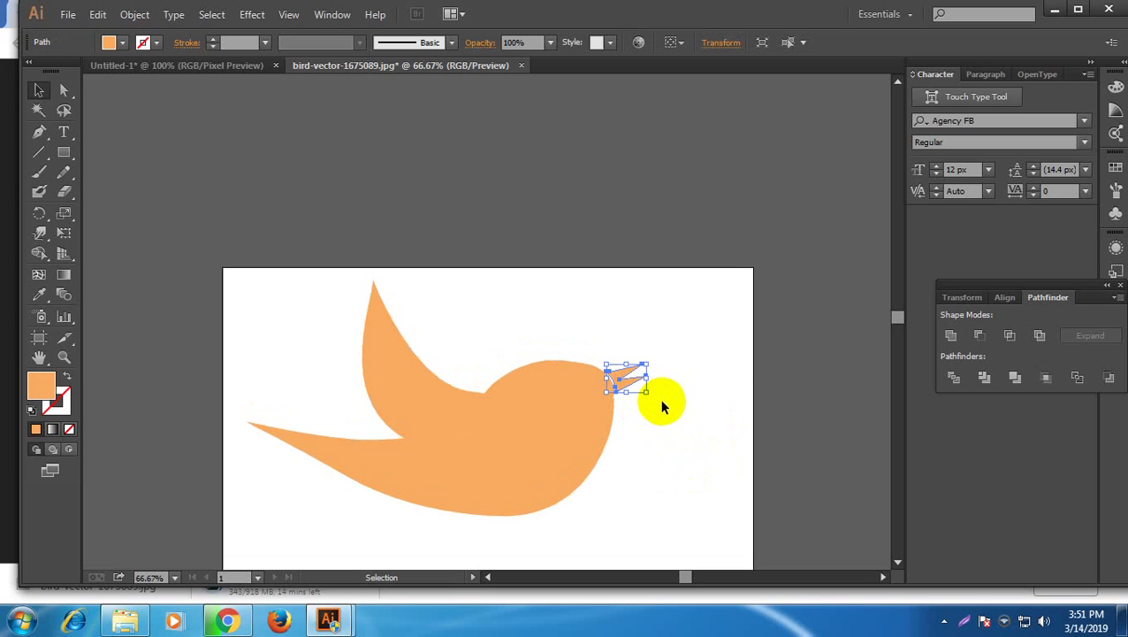
pyautogui.click(707, 415)
# Raise and round the top of the bird's head with the Warp tool, leaving nothing selected
pyautogui.scroll(3, 707, 414)
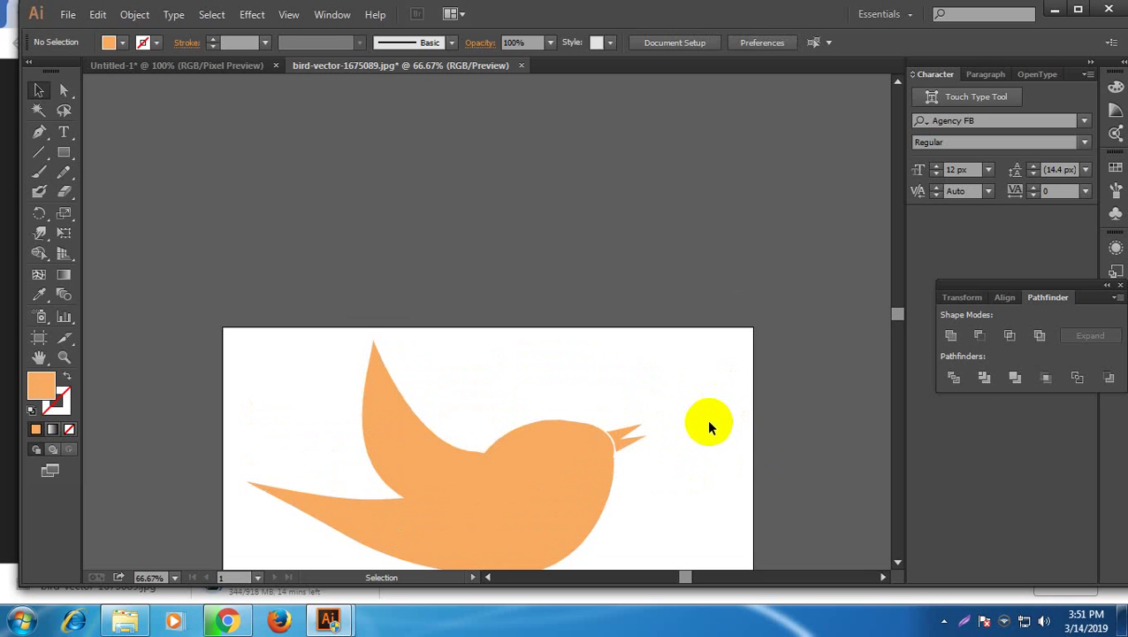
pyautogui.scroll(-2, 699, 434)
pyautogui.click(546, 403)
pyautogui.keyDown('shift'); pyautogui.click(554, 405); pyautogui.keyUp('shift')
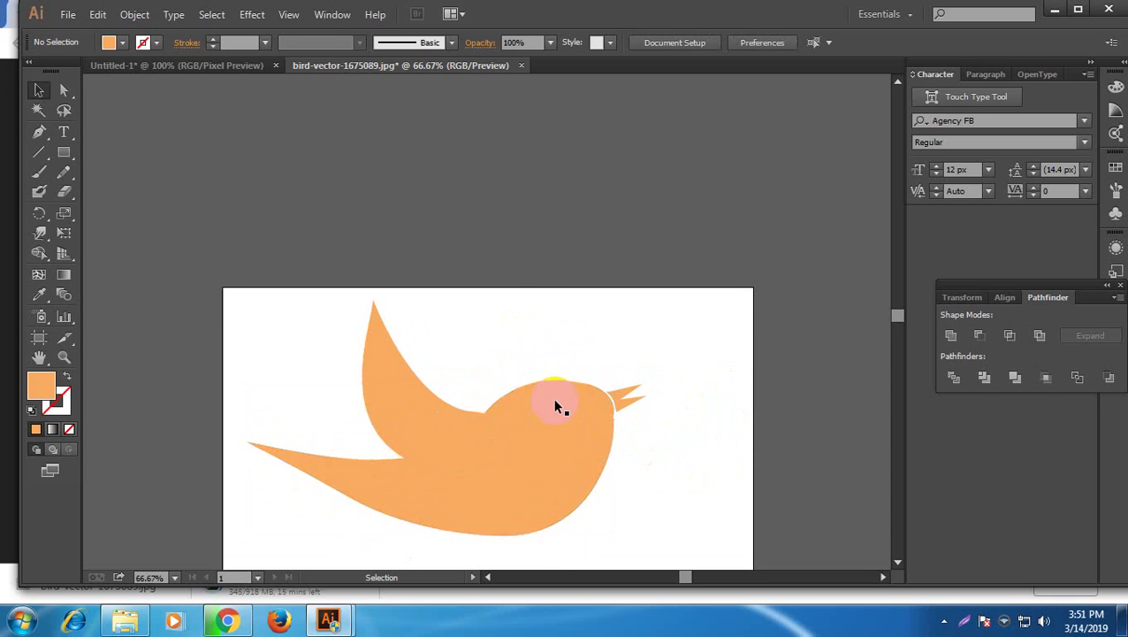
pyautogui.click(39, 232)
pyautogui.moveTo(459, 433)
pyautogui.mouseDown()
pyautogui.moveTo(567, 433)
pyautogui.moveTo(542, 396)
pyautogui.moveTo(509, 398)
pyautogui.moveTo(578, 392)
pyautogui.moveTo(473, 378)
pyautogui.mouseUp()
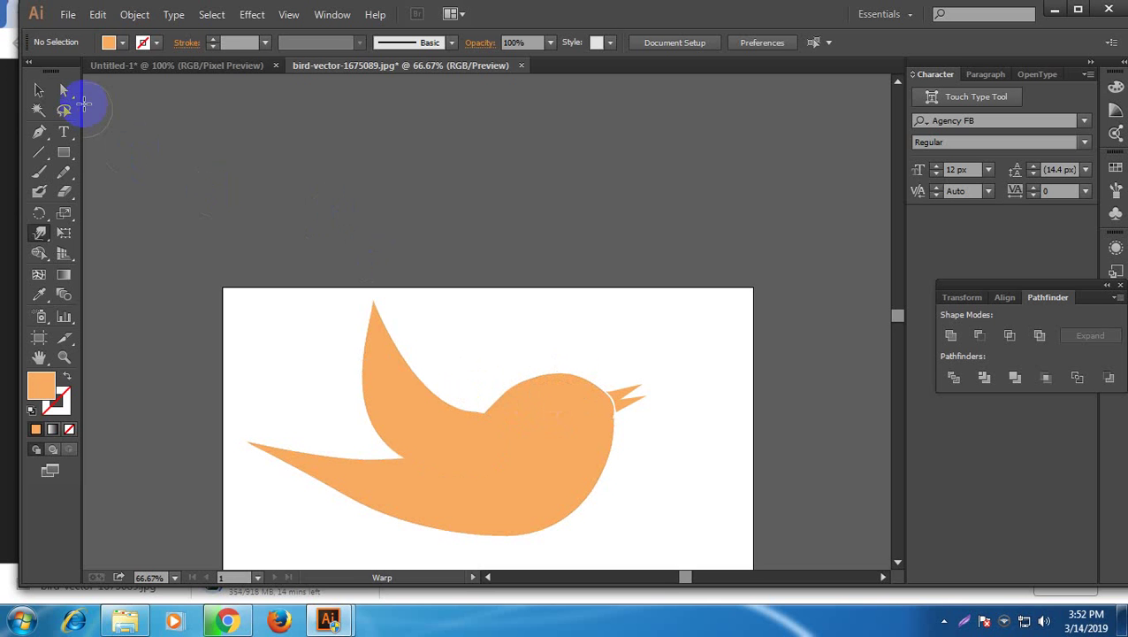
pyautogui.click(39, 90)
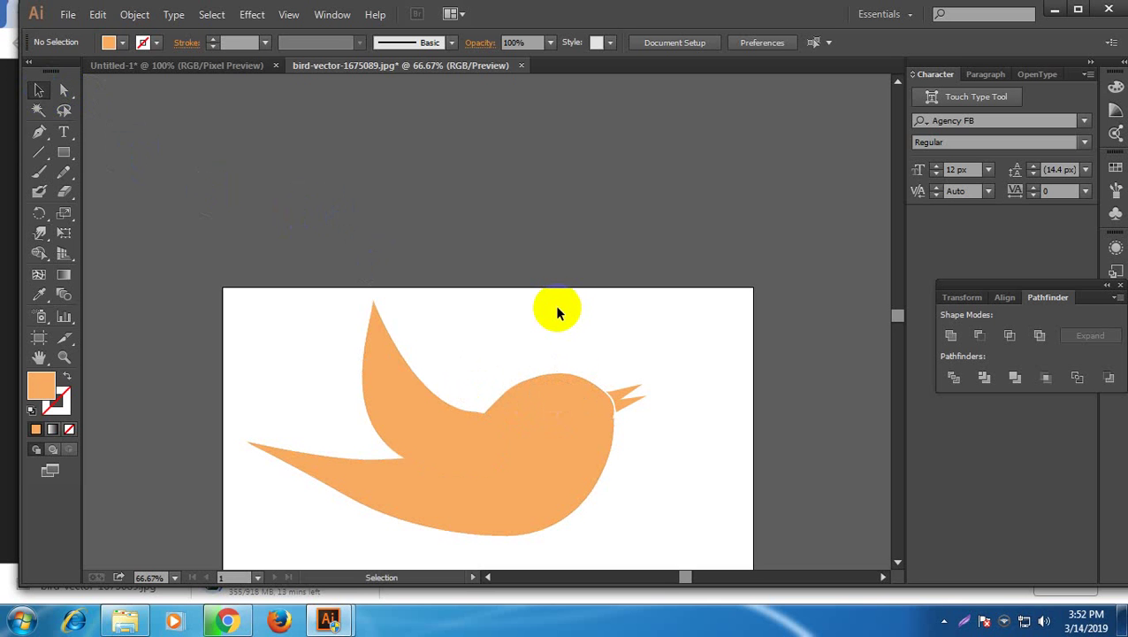
# Draw a curved, pointed feather notch with the Pen tool across the wing's outer edge below its tip, and deselect it
pyautogui.click(400, 423)
pyautogui.click(329, 386)
pyautogui.click(404, 428)
pyautogui.click(255, 292)
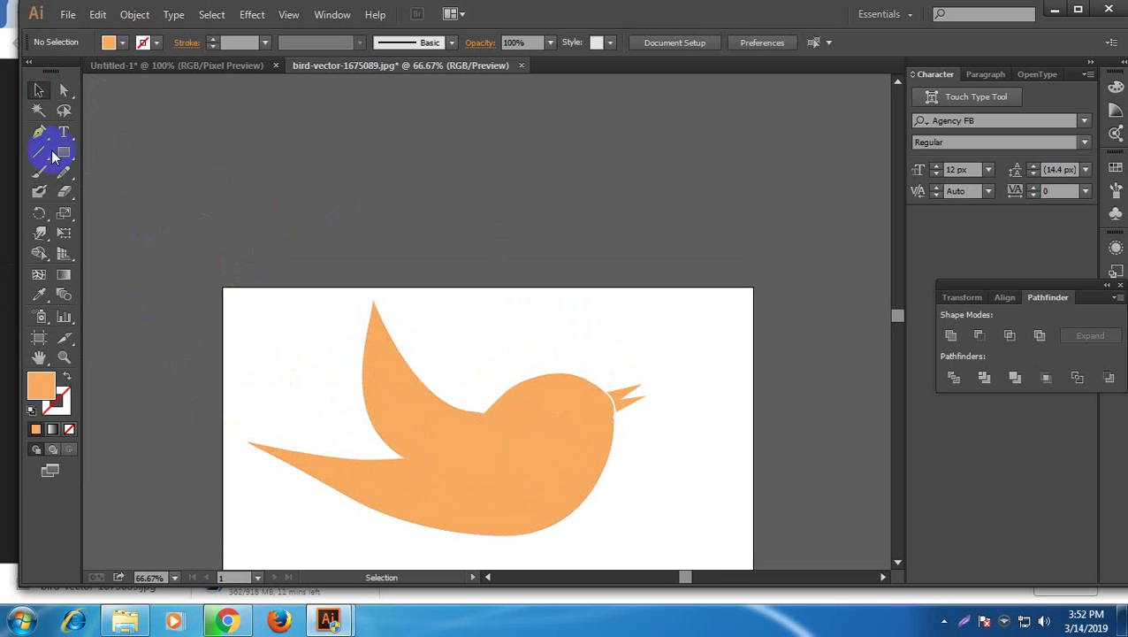
pyautogui.click(39, 131)
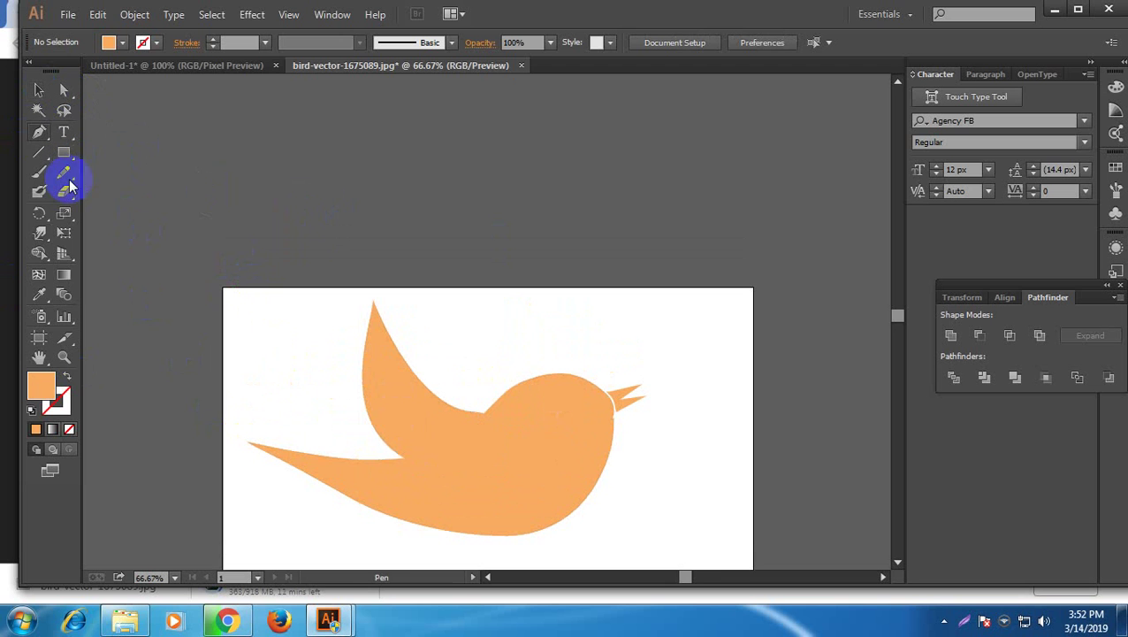
pyautogui.click(363, 346)
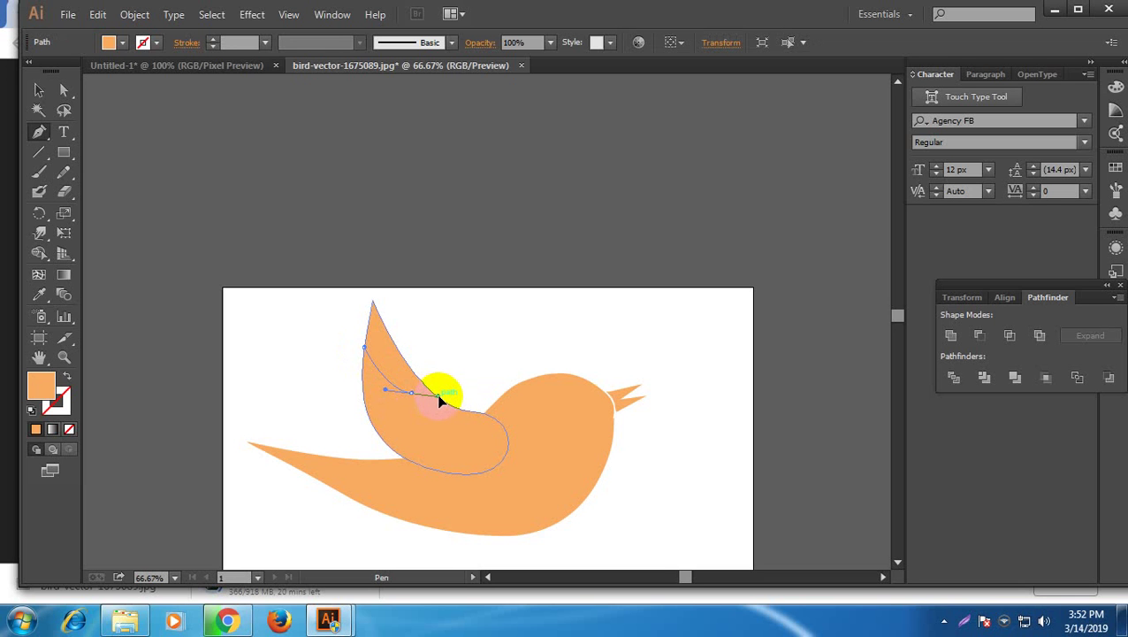
pyautogui.moveTo(440, 400); pyautogui.dragTo(46, 97)
pyautogui.click(39, 91)
pyautogui.click(151, 196)
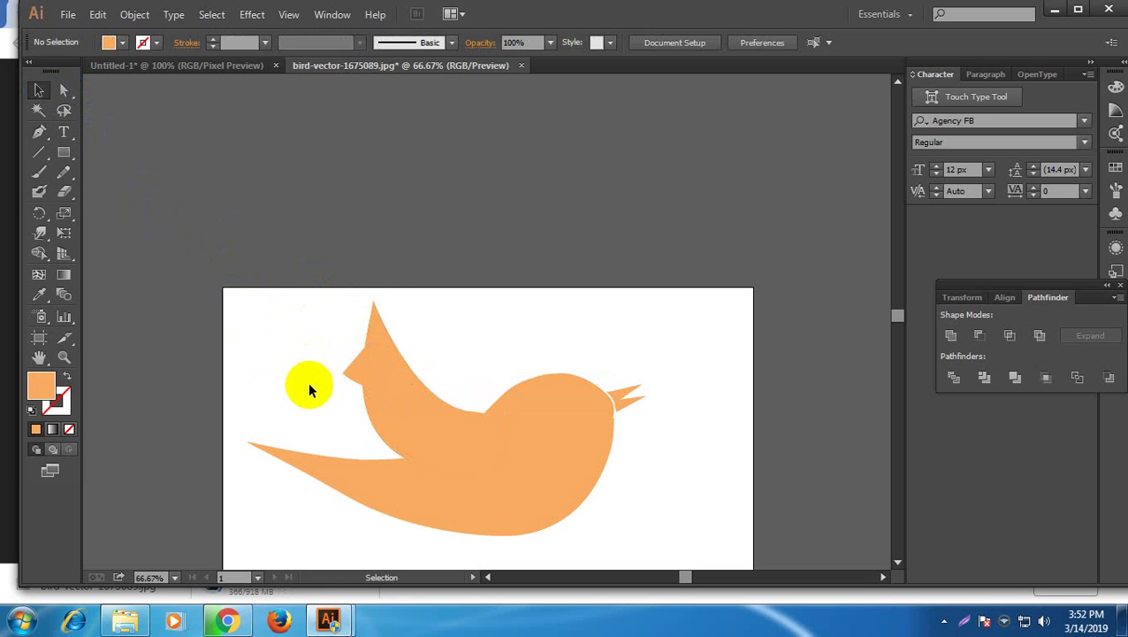
# Fill the new notch shape with white so that it cuts visually into the wing, and deselect it
pyautogui.click(369, 376)
pyautogui.click(111, 42)
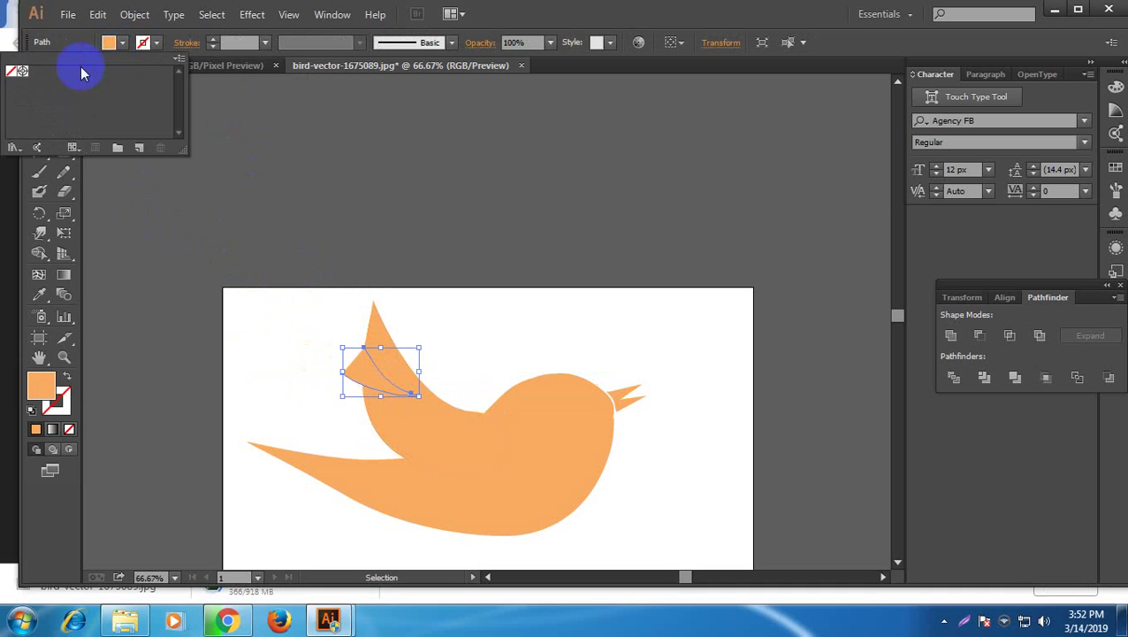
pyautogui.doubleClick(41, 383)
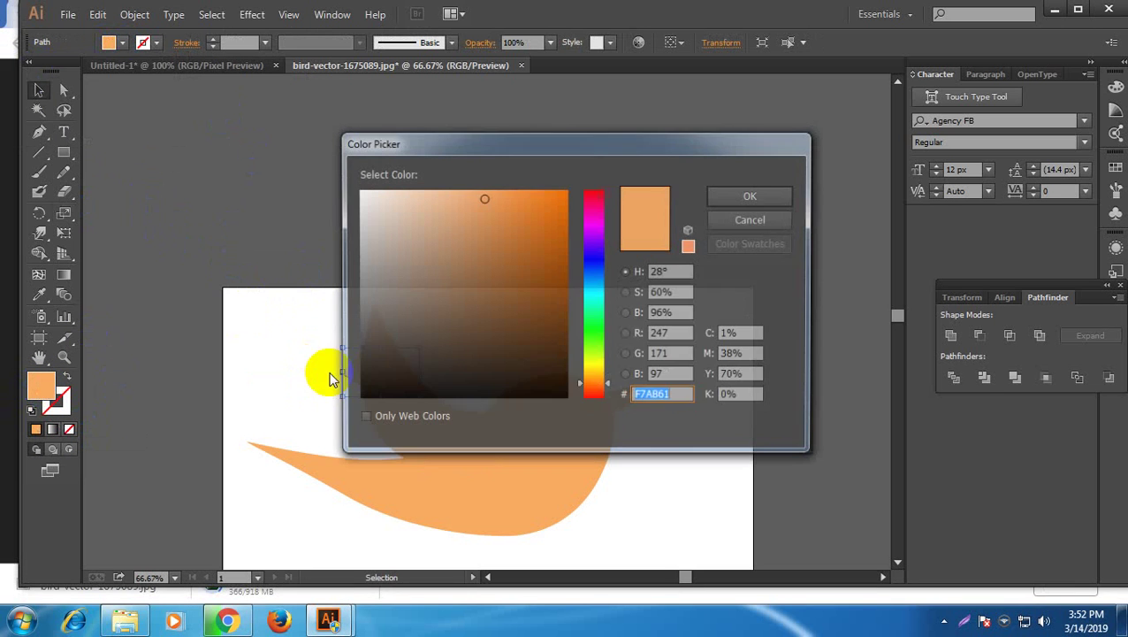
pyautogui.click(362, 207)
pyautogui.moveTo(354, 182); pyautogui.dragTo(356, 186)
pyautogui.click(752, 195)
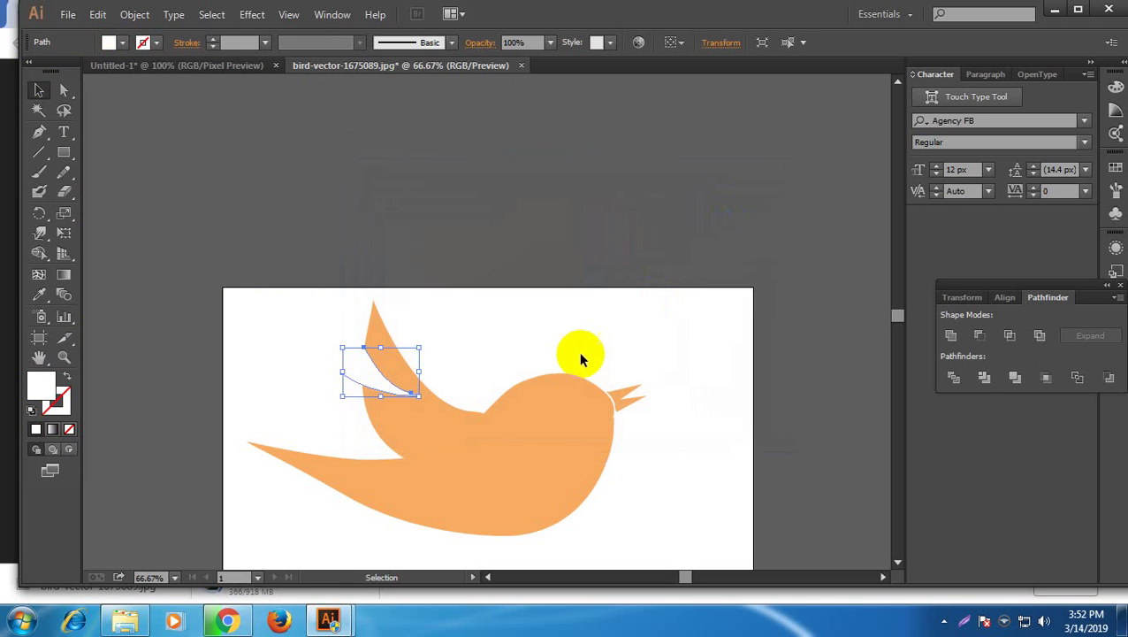
pyautogui.click(568, 345)
pyautogui.click(390, 393)
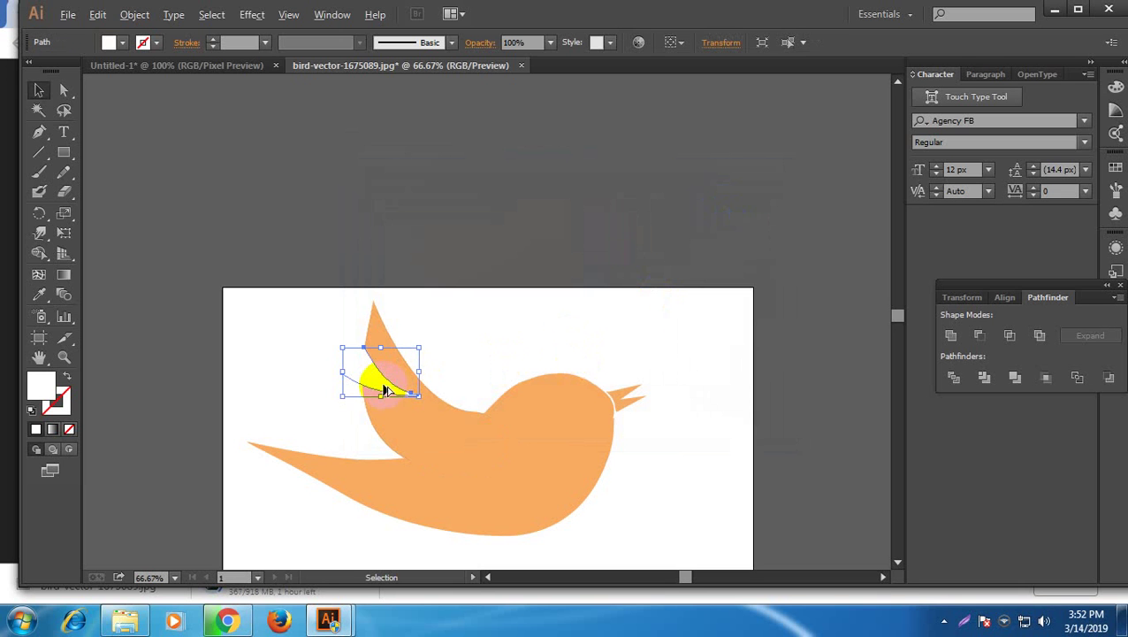
pyautogui.moveTo(386, 406)
pyautogui.mouseDown()
pyautogui.moveTo(389, 429)
pyautogui.moveTo(380, 426)
pyautogui.mouseUp()
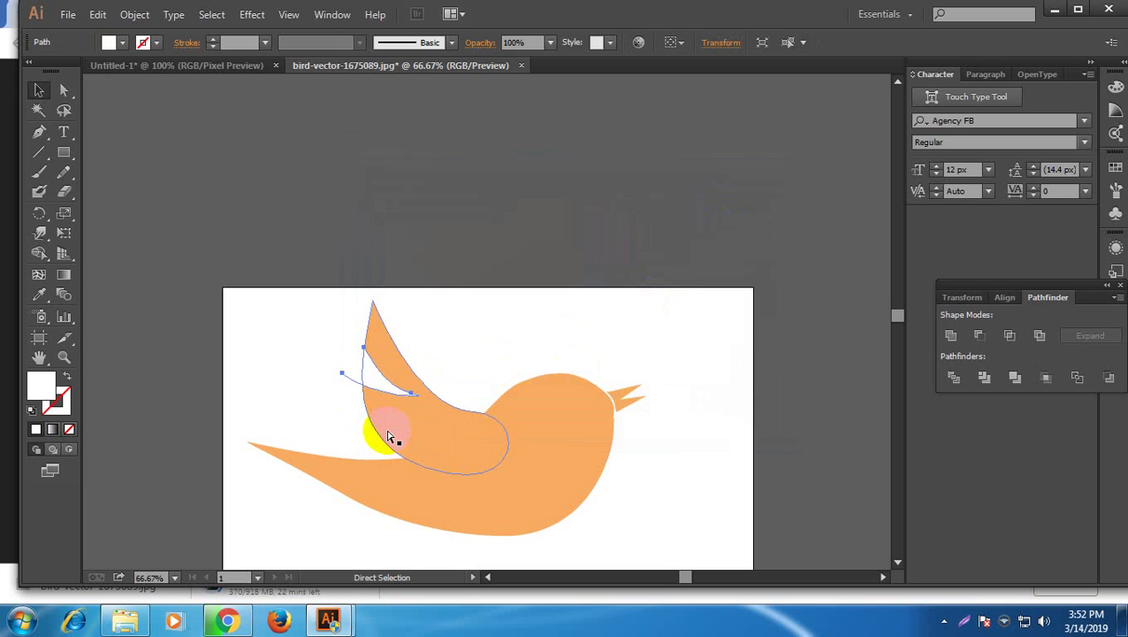
pyautogui.press('v')
pyautogui.moveTo(380, 433); pyautogui.dragTo(390, 398)
pyautogui.click(323, 362)
# Duplicate the white notch, rotate the copy and place it just below the first on the wing's outer edge, and deselect it
pyautogui.click(370, 389)
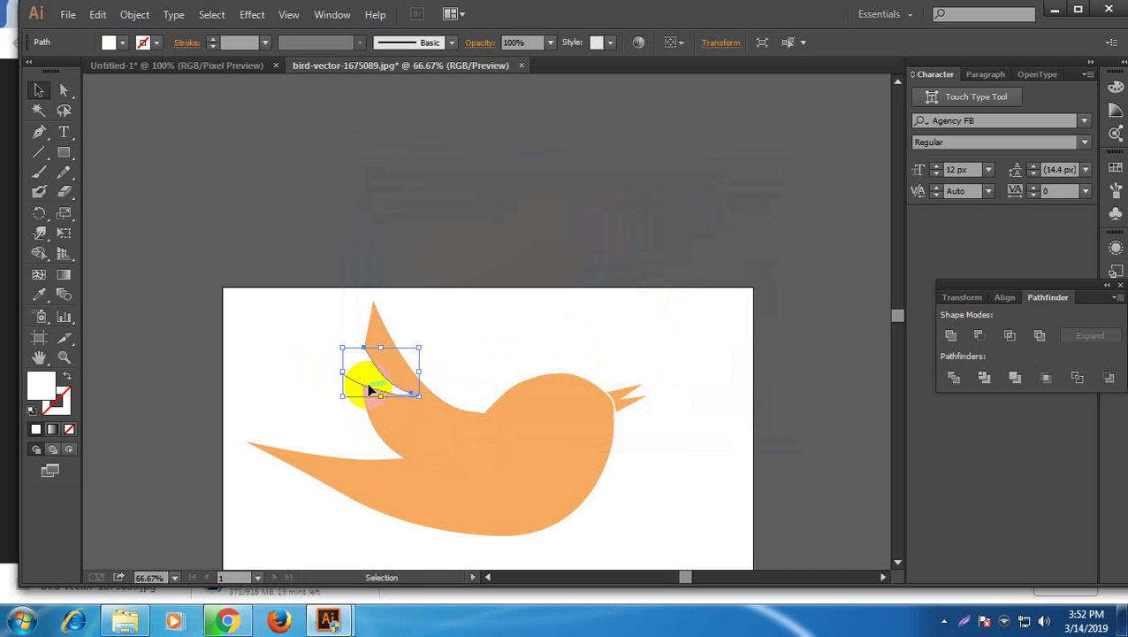
pyautogui.press('a')
pyautogui.hotkey('ctrl', 'c')
pyautogui.hotkey('ctrl', 'v')
pyautogui.press('v')
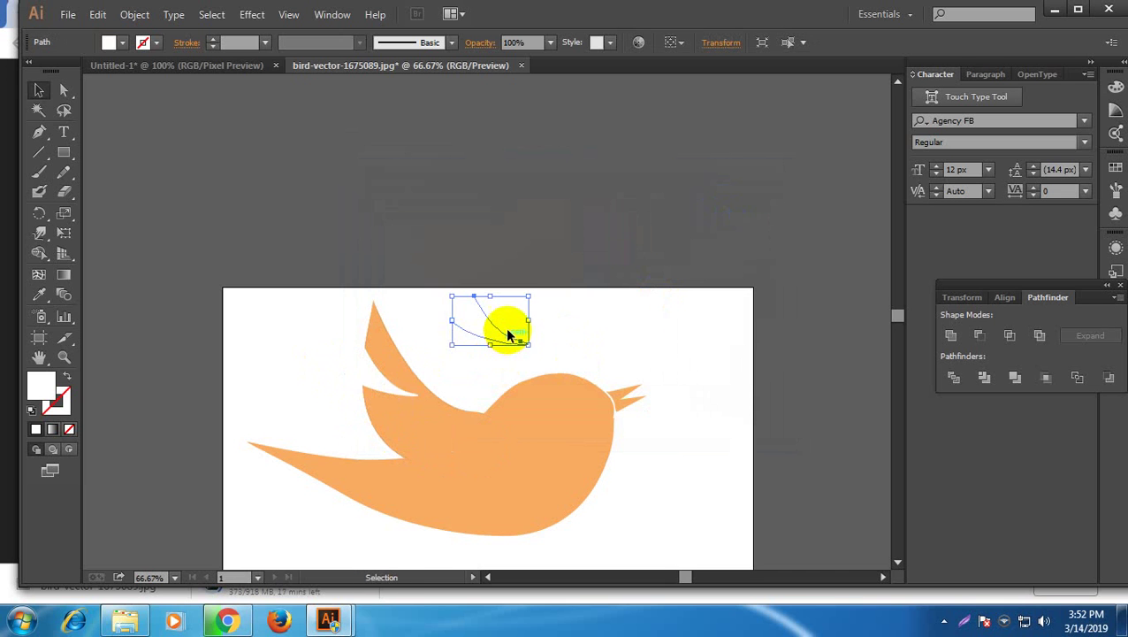
pyautogui.moveTo(502, 332); pyautogui.dragTo(380, 438)
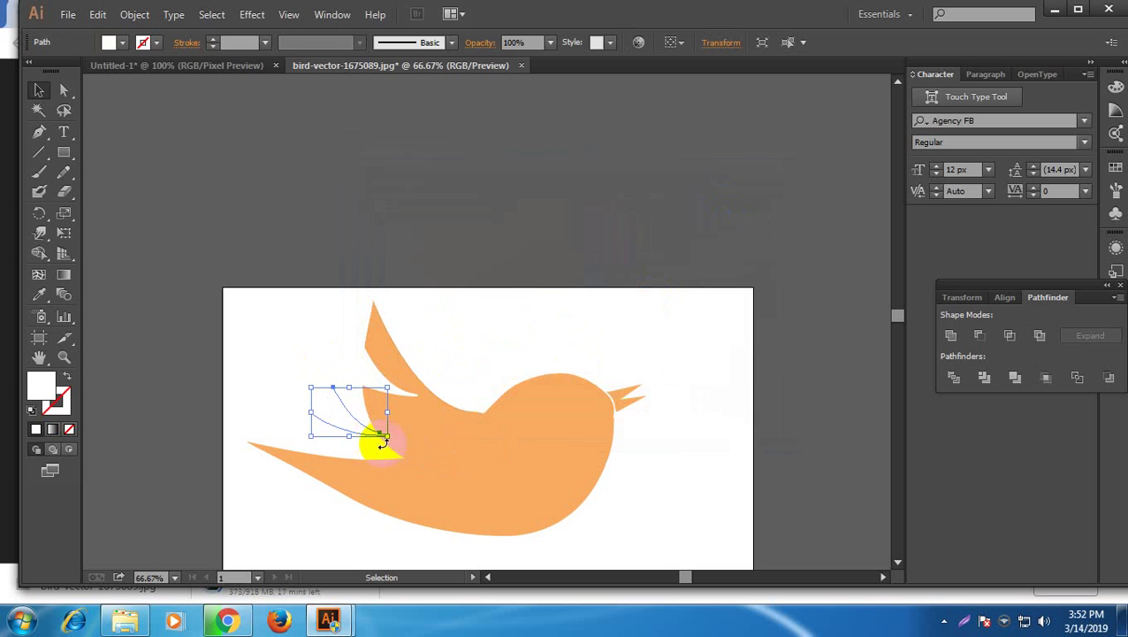
pyautogui.moveTo(412, 431); pyautogui.dragTo(365, 416)
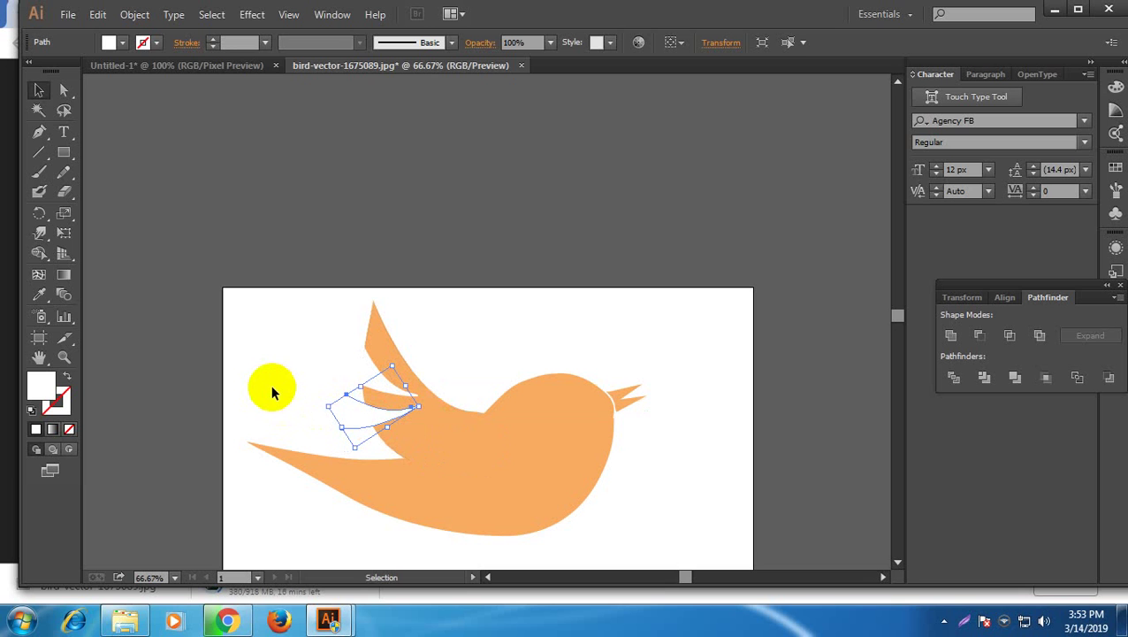
pyautogui.click(272, 392)
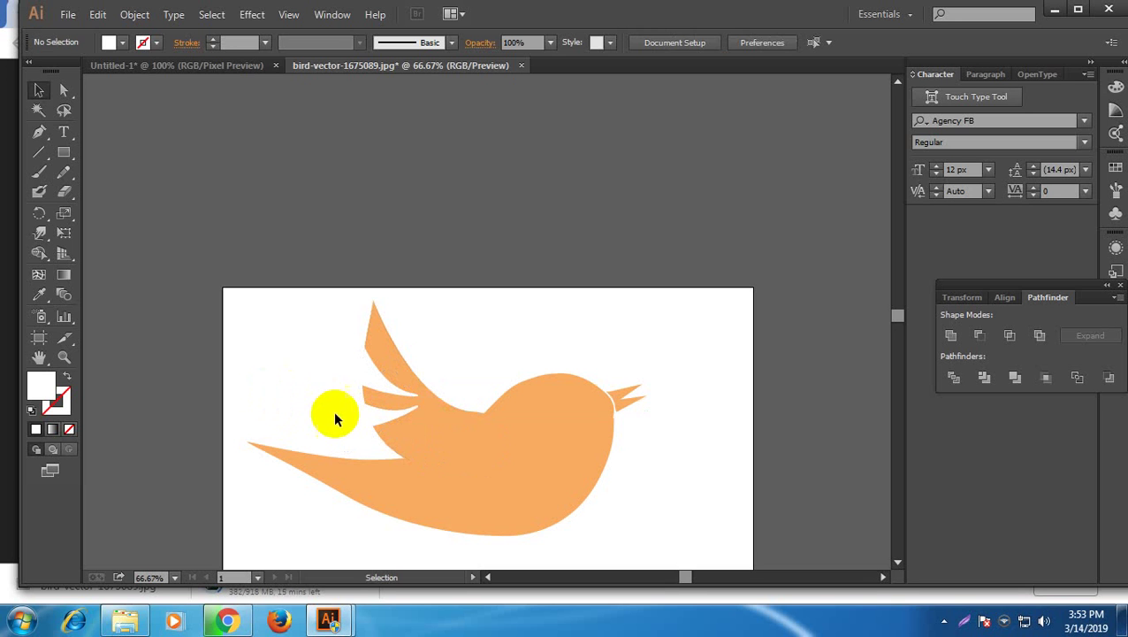
# Try to divide the wing with both white notches, ungroup the pieces and remove the white parts
pyautogui.click(350, 423)
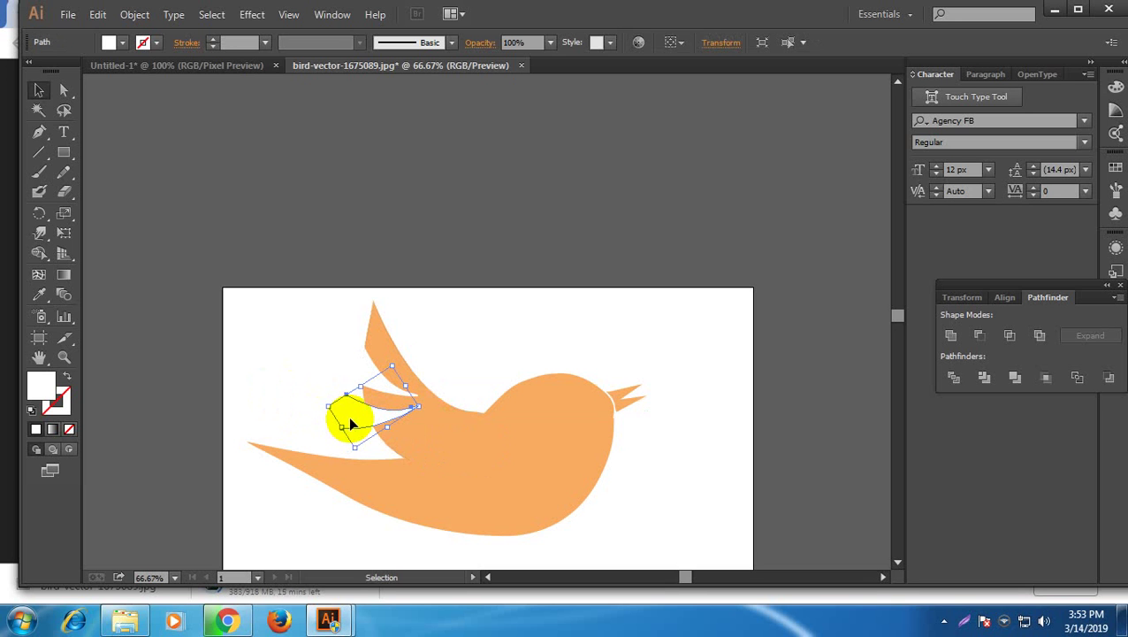
pyautogui.click(302, 372)
pyautogui.moveTo(302, 332); pyautogui.dragTo(435, 414)
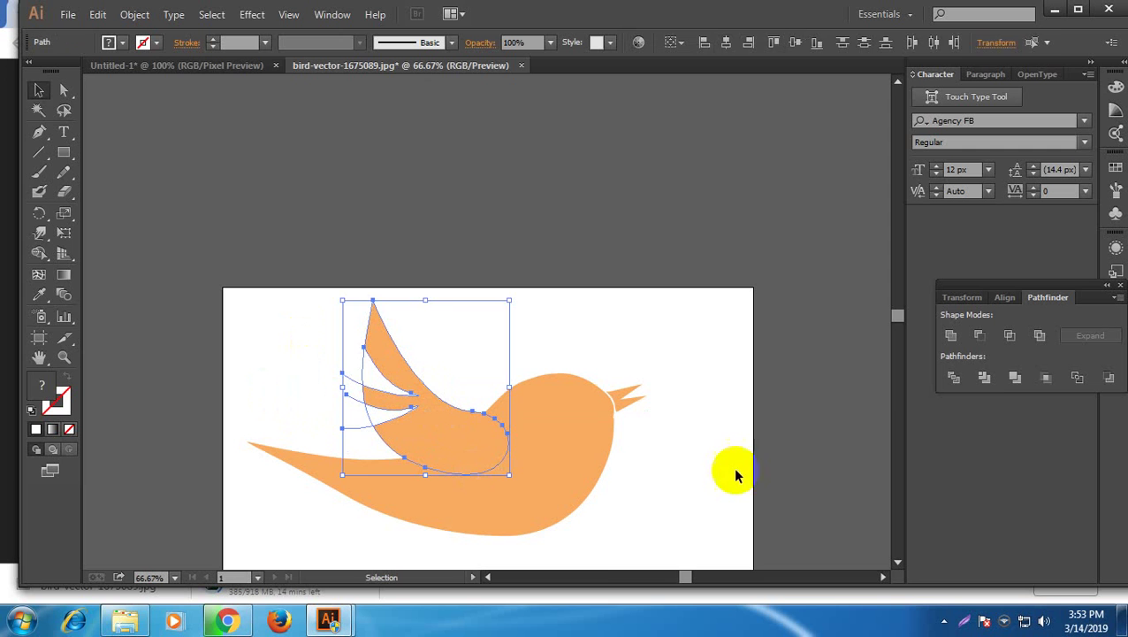
pyautogui.rightClick(438, 430)
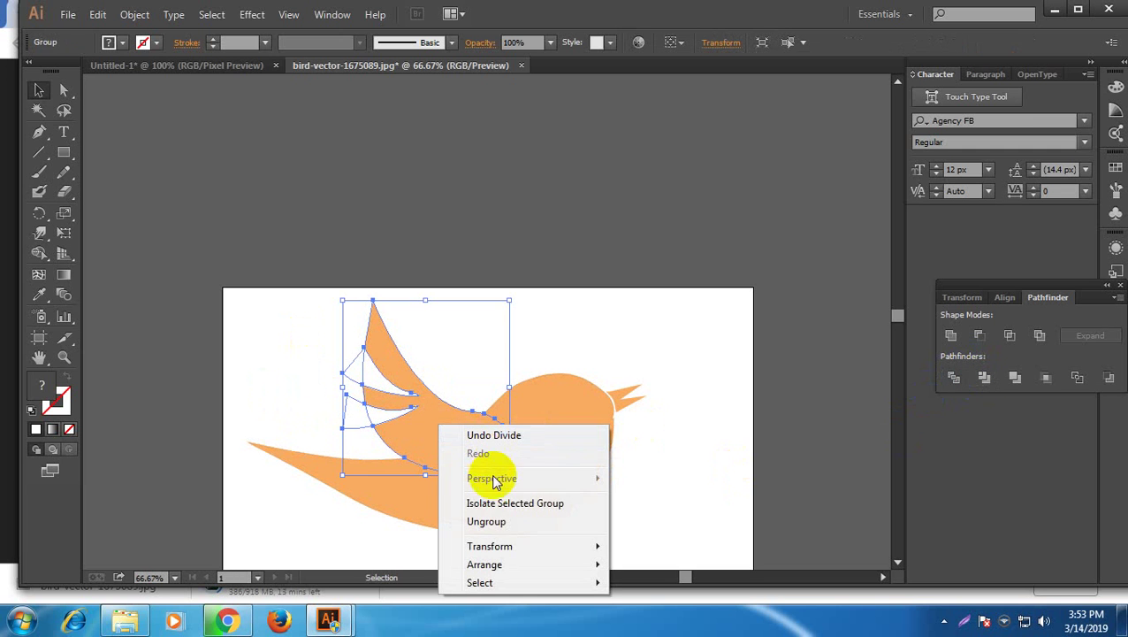
pyautogui.click(504, 523)
pyautogui.click(687, 466)
pyautogui.click(355, 429)
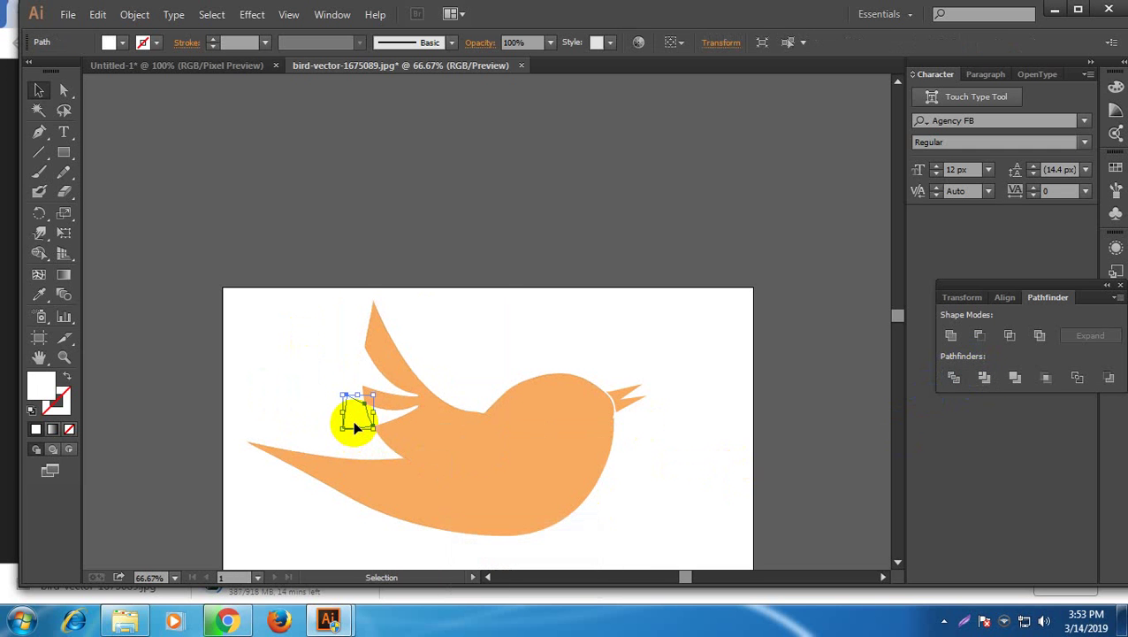
pyautogui.moveTo(354, 427); pyautogui.dragTo(385, 380)
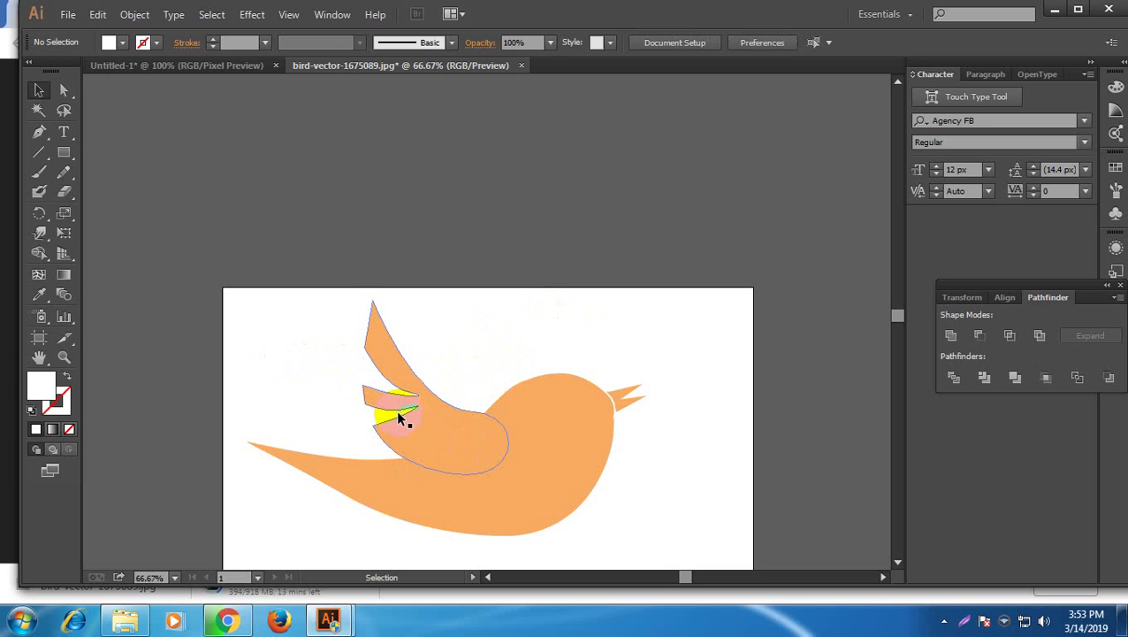
# Undo the wing division and the duplicated lower notch so only the first white notch remains, and leave nothing selected
pyautogui.hotkey('ctrl', 'z')
pyautogui.hotkey('ctrl', 'z')
pyautogui.hotkey('ctrl', 'z')
pyautogui.hotkey('ctrl', 'z')
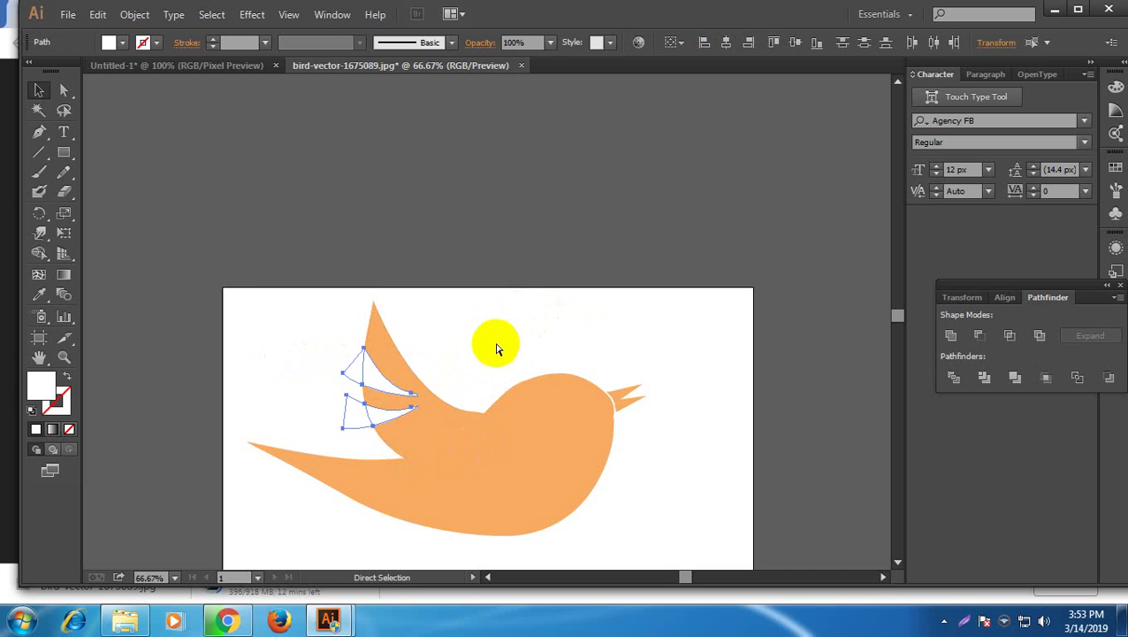
pyautogui.hotkey('ctrl', 'z')
pyautogui.hotkey('ctrl', 'z')
pyautogui.hotkey('ctrl', 'z')
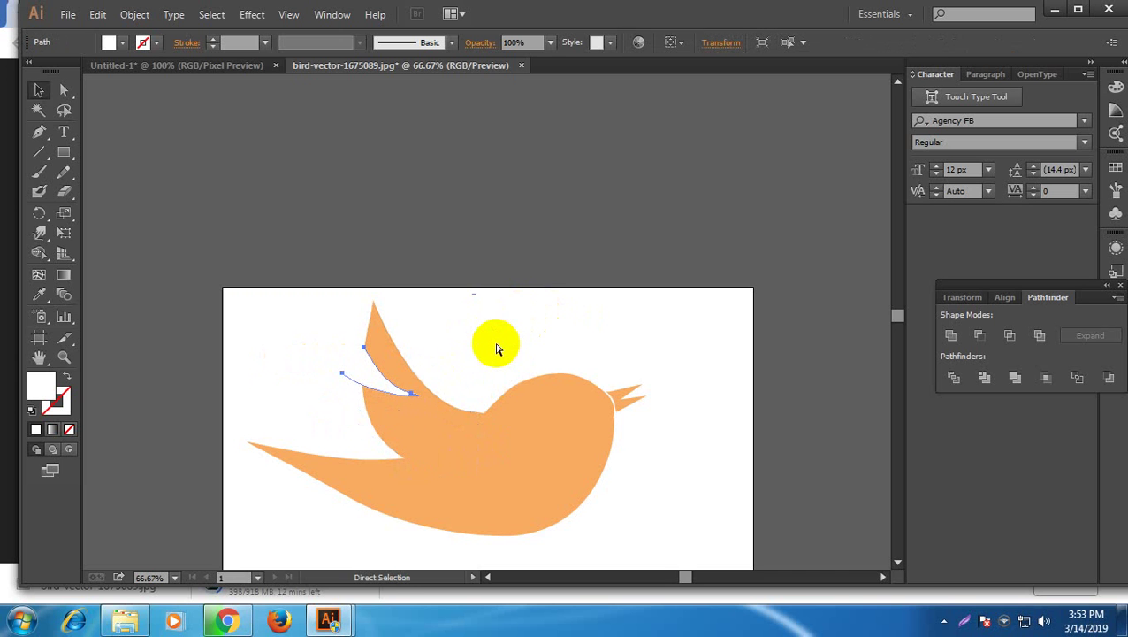
pyautogui.click(404, 380)
pyautogui.click(440, 328)
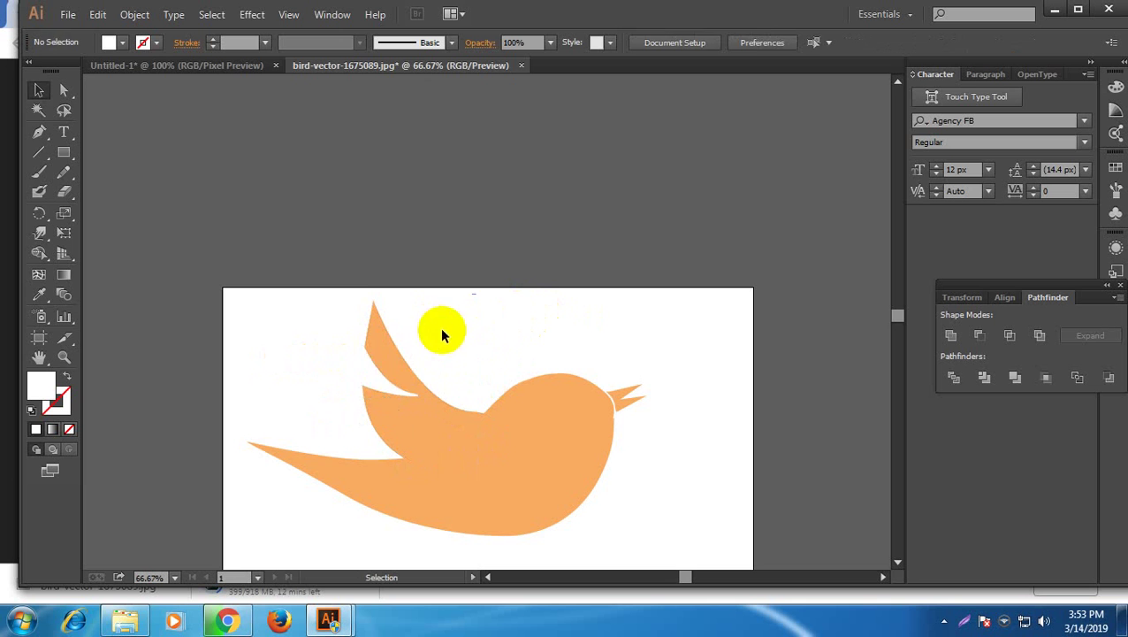
pyautogui.click(370, 382)
pyautogui.rightClick(372, 382)
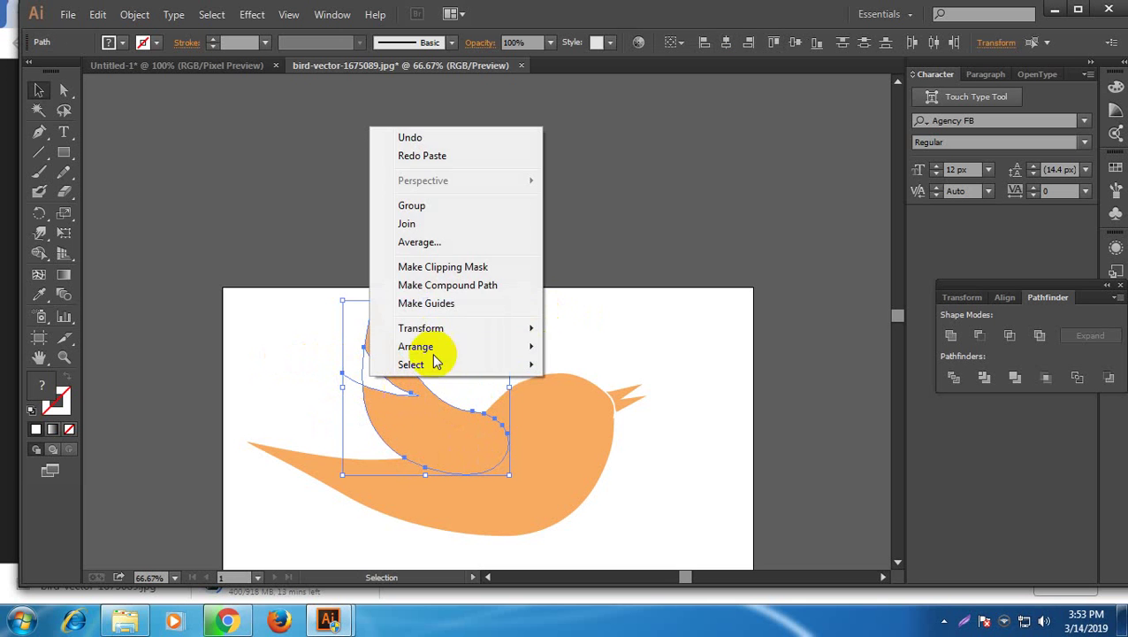
pyautogui.click(672, 339)
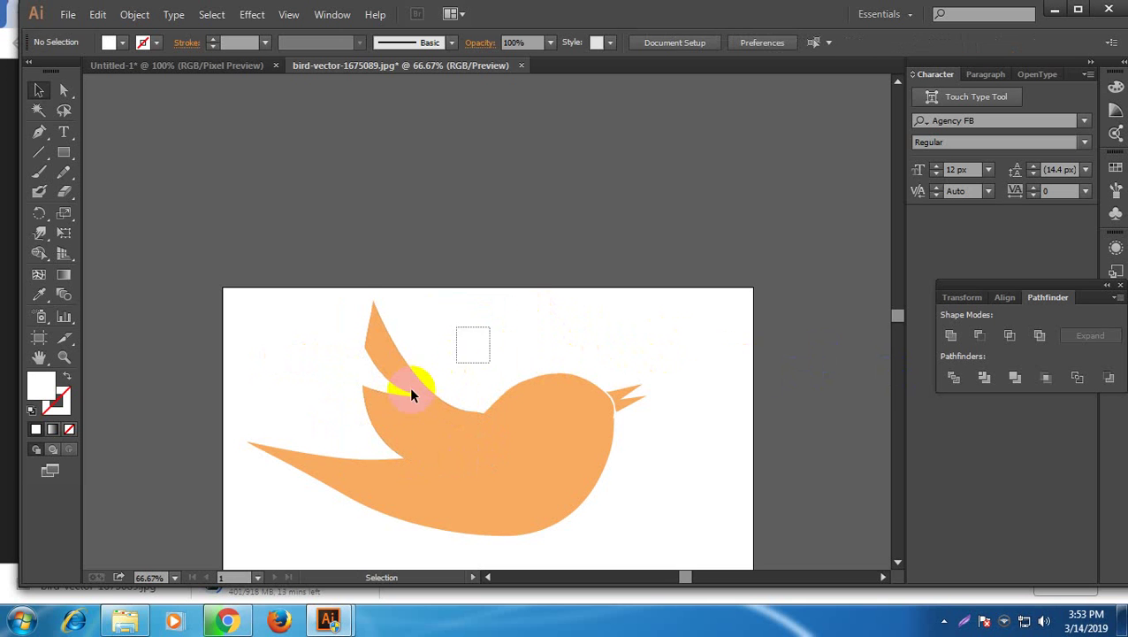
pyautogui.click(410, 390)
pyautogui.click(526, 357)
# Move the white notch slightly down and rotate it clockwise so its corner meets the wing's outer edge, and deselect it
pyautogui.moveTo(413, 396); pyautogui.dragTo(404, 402)
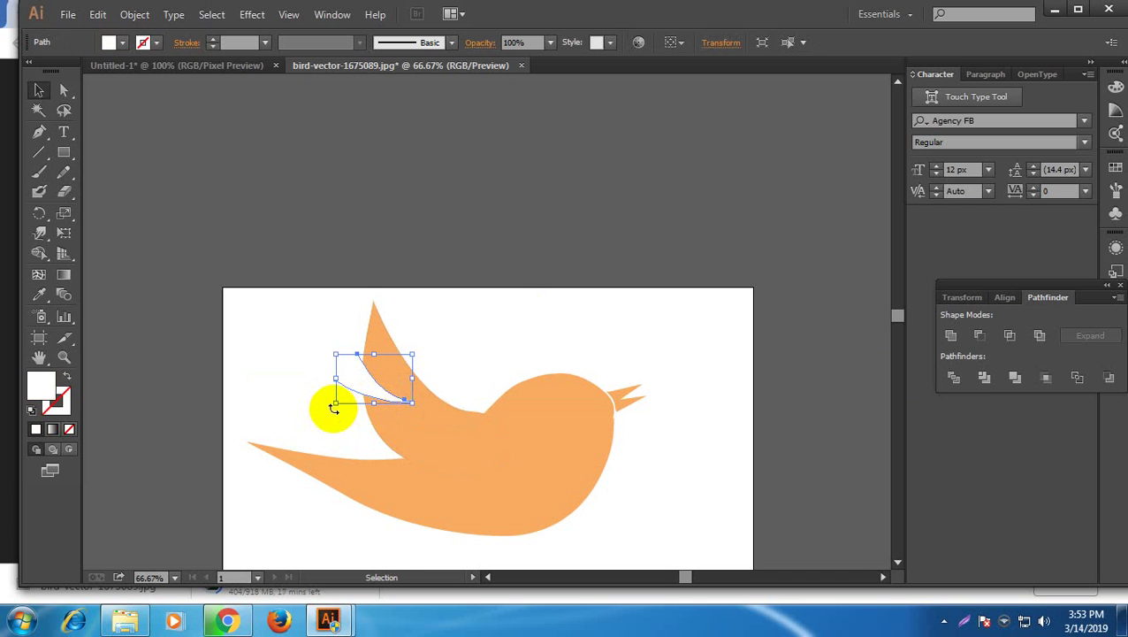
pyautogui.moveTo(333, 407); pyautogui.dragTo(373, 382)
pyautogui.click(471, 360)
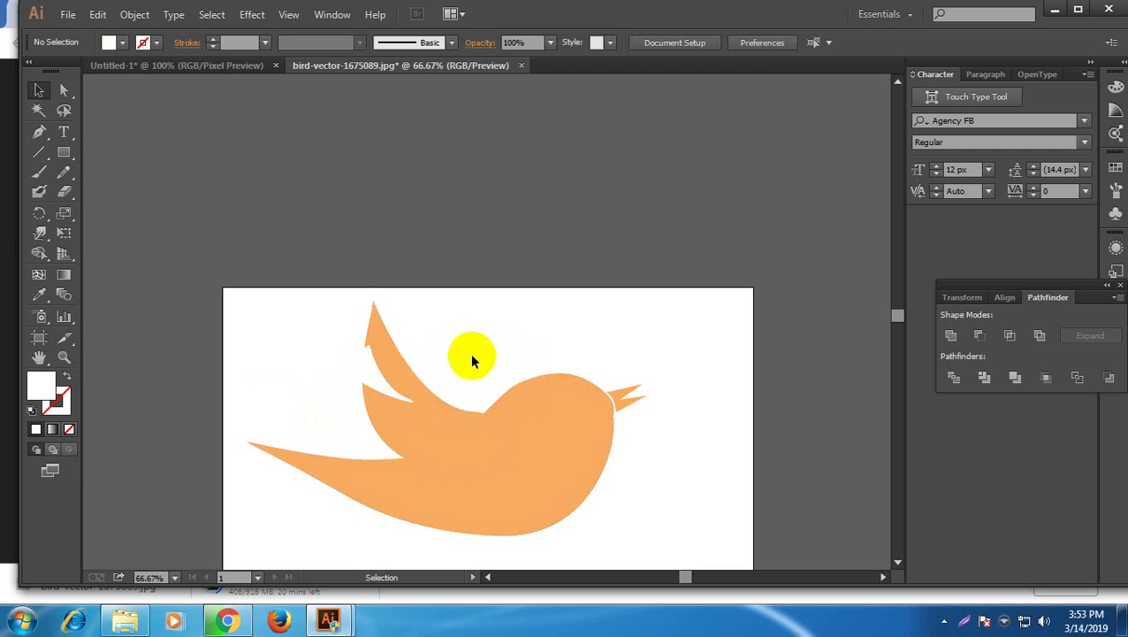
pyautogui.moveTo(365, 372); pyautogui.dragTo(364, 373)
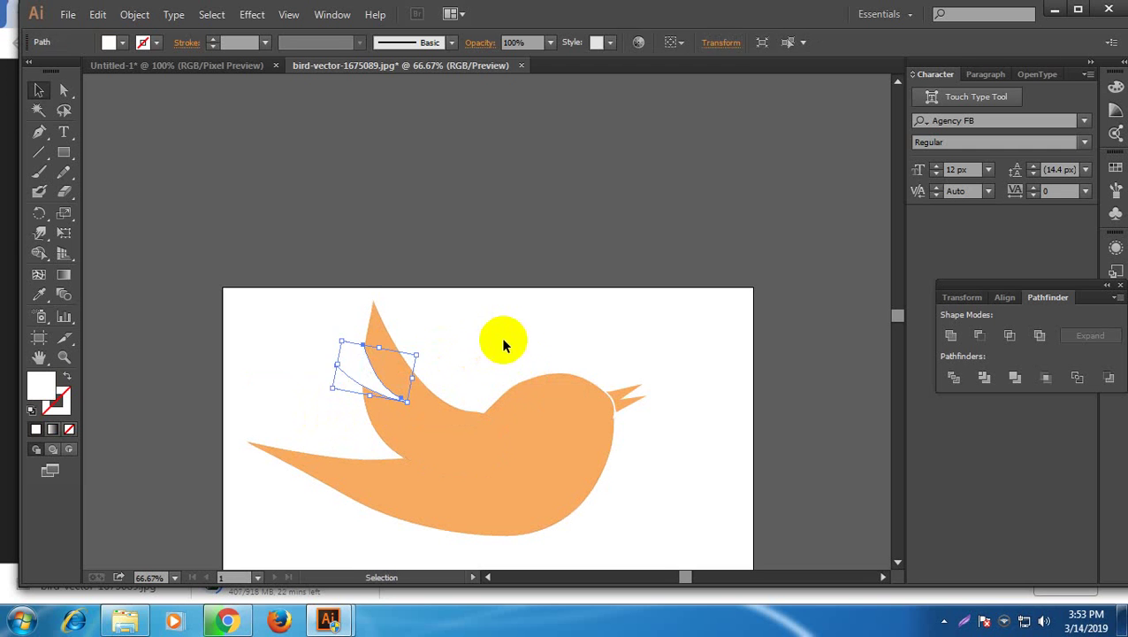
pyautogui.click(485, 346)
# Divide the wing with the white notch, ungroup the pieces and delete the white parts inside and outside the wing outline
pyautogui.click(447, 373)
pyautogui.click(953, 376)
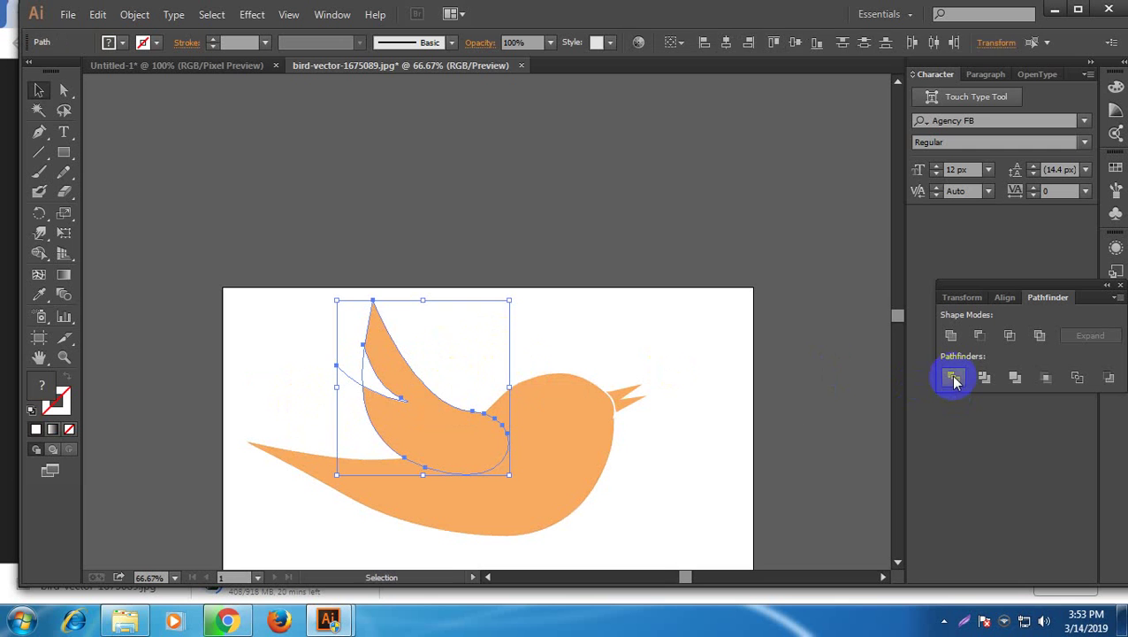
pyautogui.rightClick(406, 395)
pyautogui.click(455, 489)
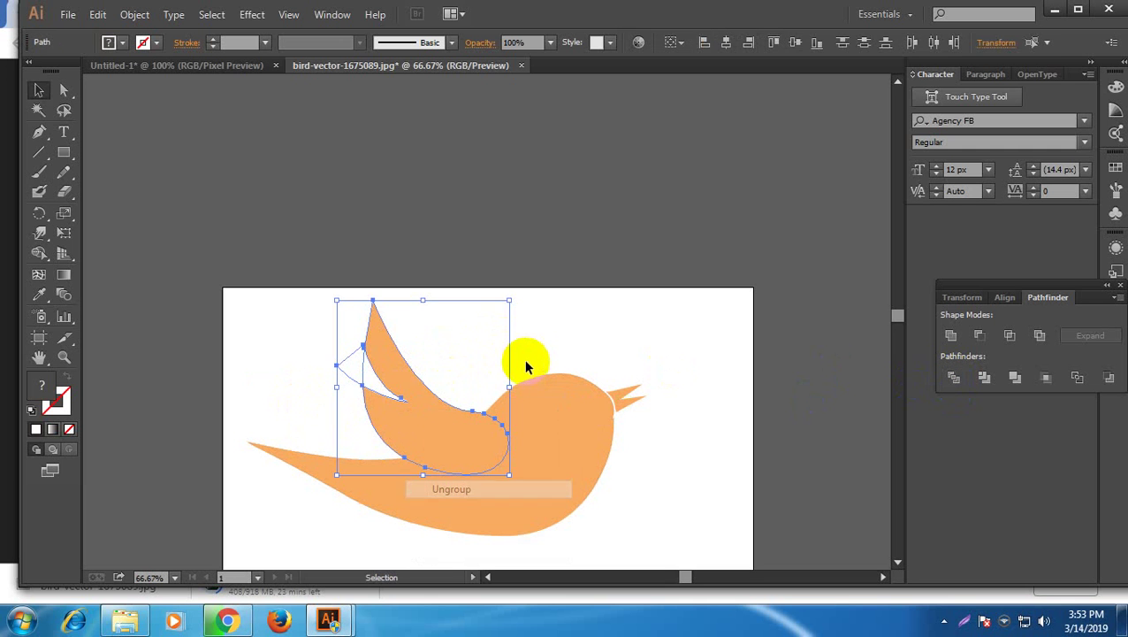
pyautogui.click(511, 358)
pyautogui.click(343, 379)
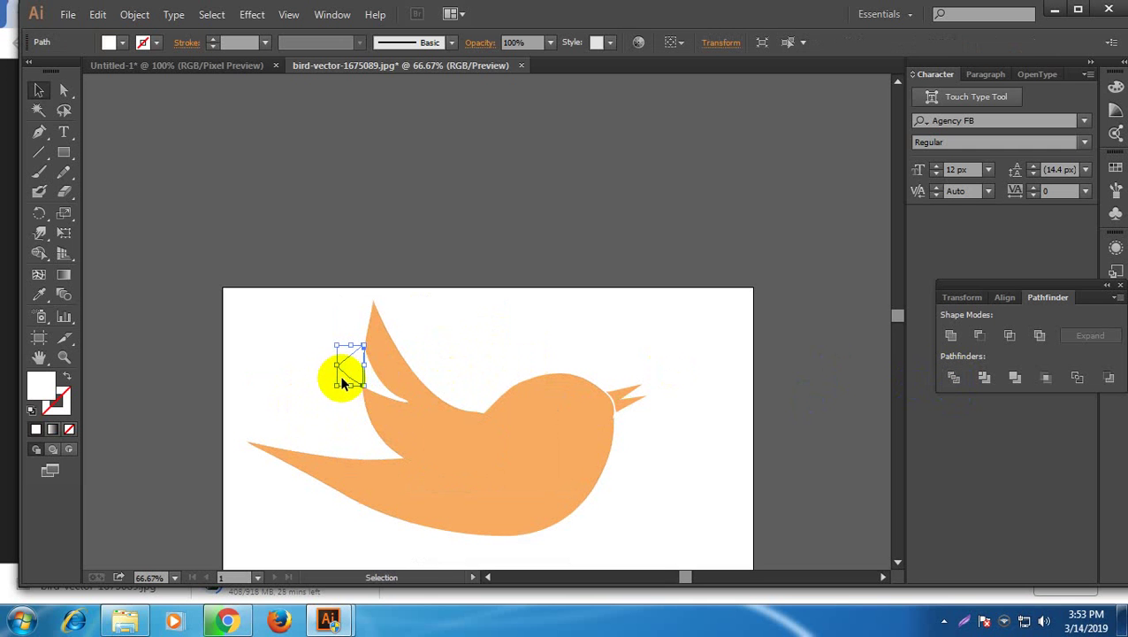
pyautogui.press('Delete')
pyautogui.click(380, 394)
pyautogui.click(525, 347)
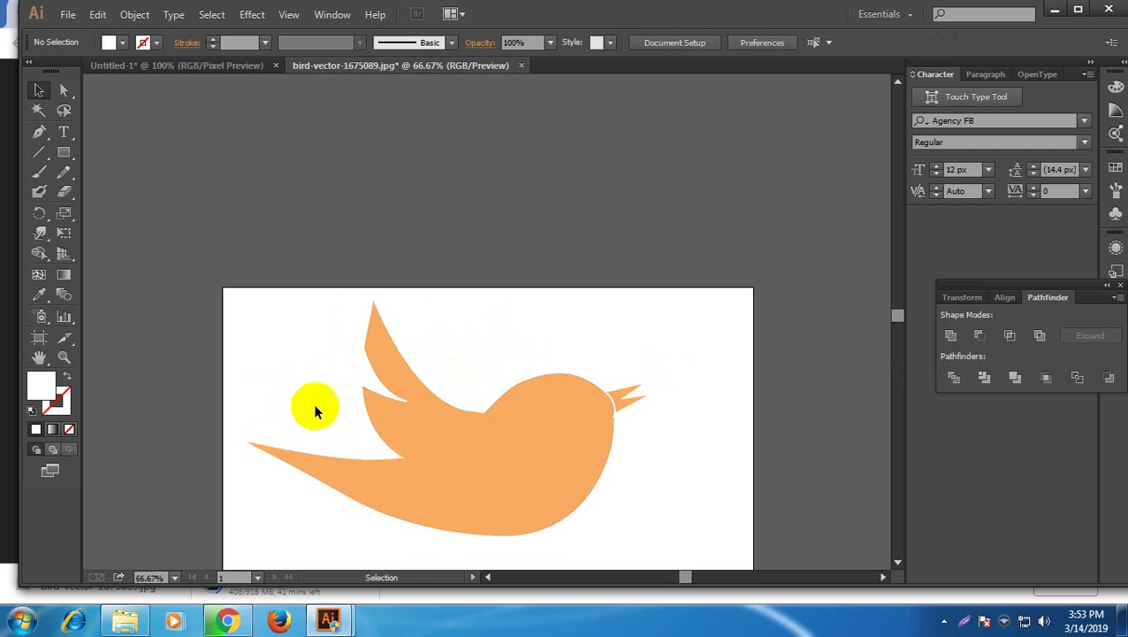
# Try to draw a second curved white notch across the wing's lower outer edge with the Pen tool
pyautogui.click(39, 131)
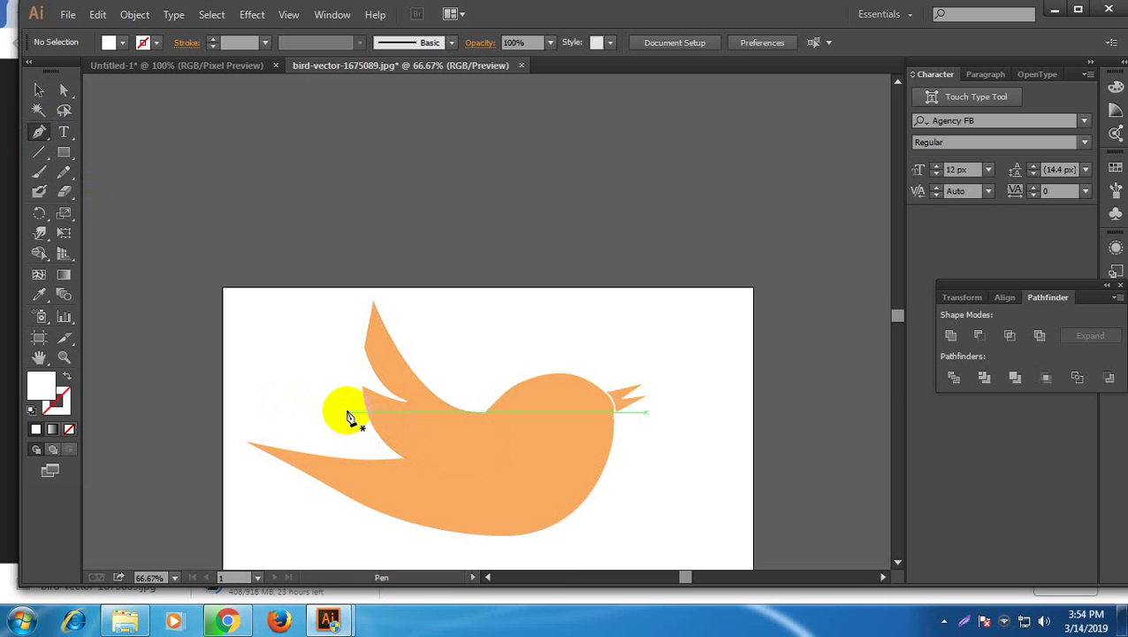
pyautogui.moveTo(345, 410); pyautogui.dragTo(458, 421)
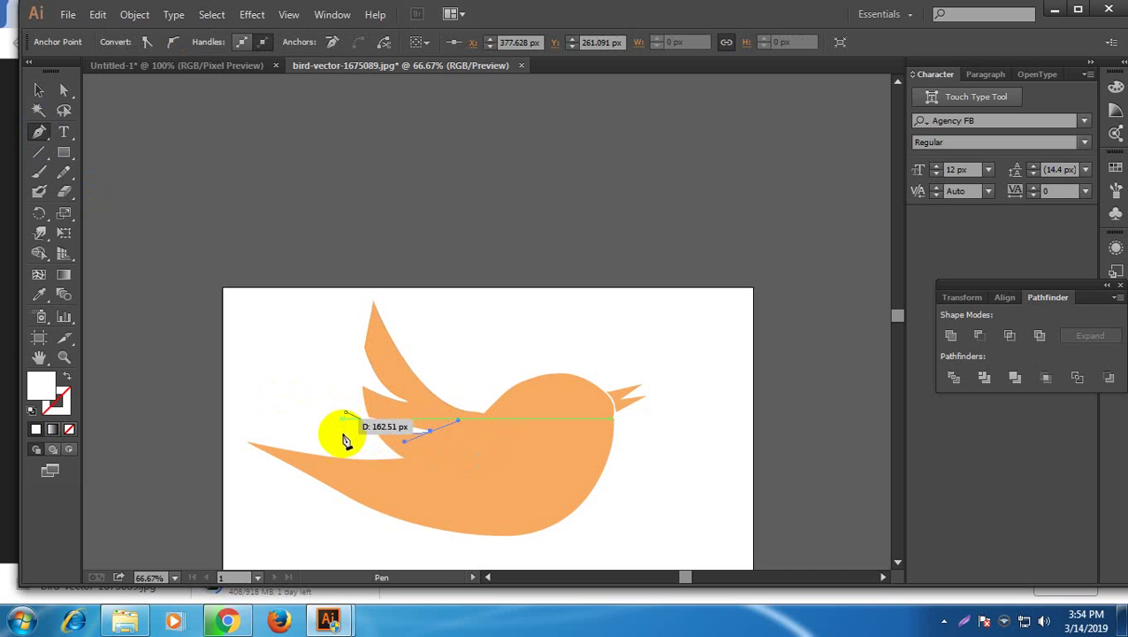
pyautogui.moveTo(345, 428); pyautogui.dragTo(256, 404)
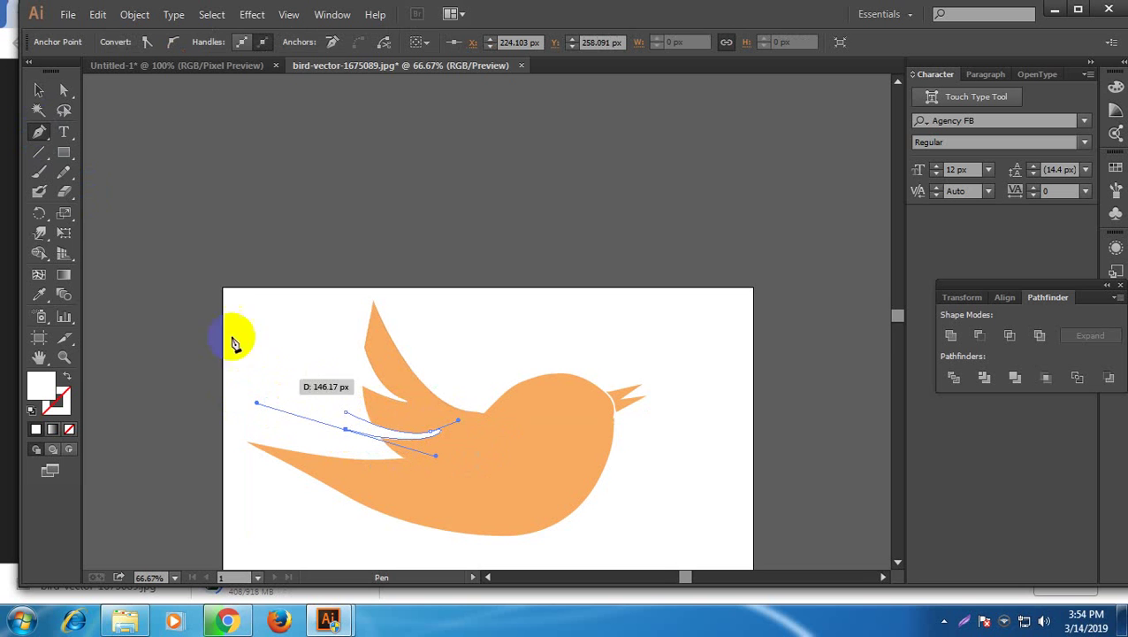
pyautogui.click(38, 91)
pyautogui.click(145, 237)
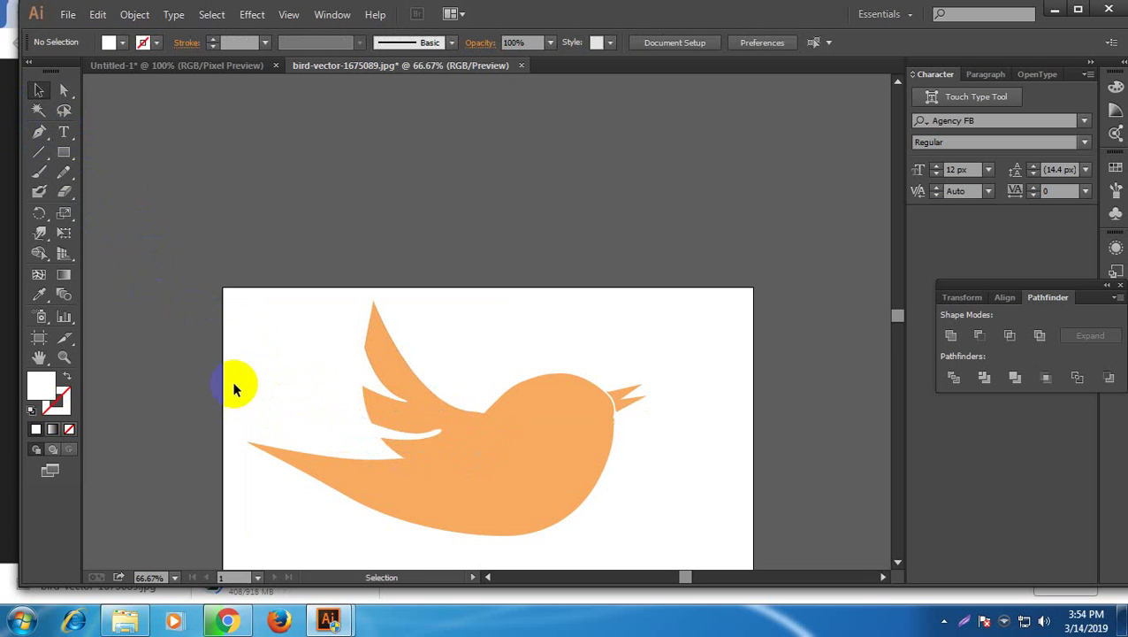
pyautogui.moveTo(378, 446); pyautogui.dragTo(271, 390)
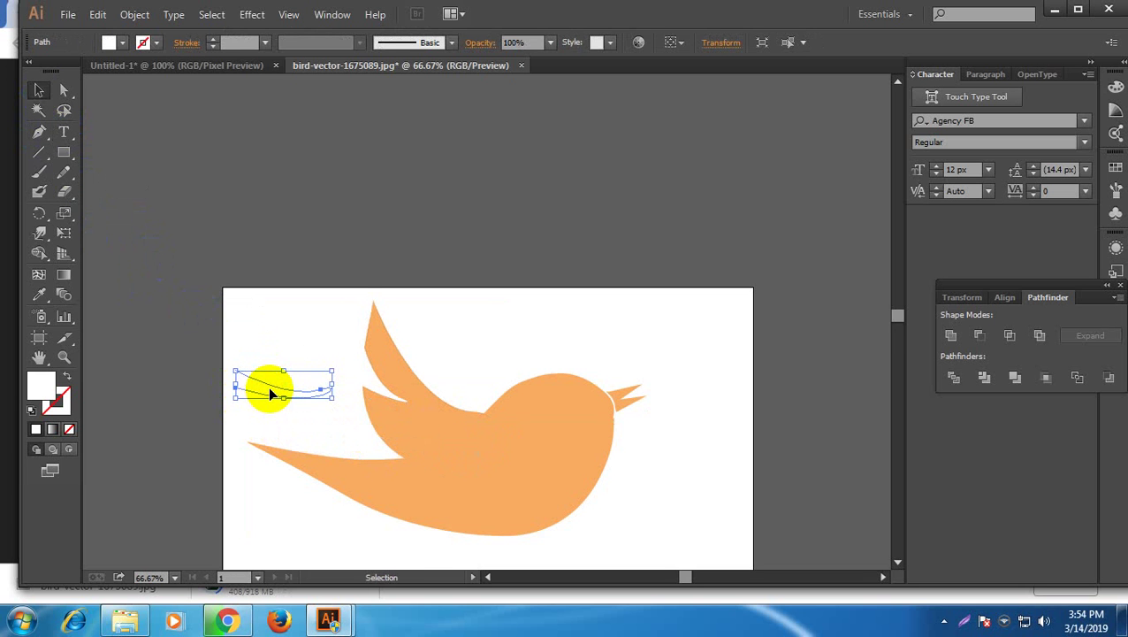
pyautogui.click(270, 390)
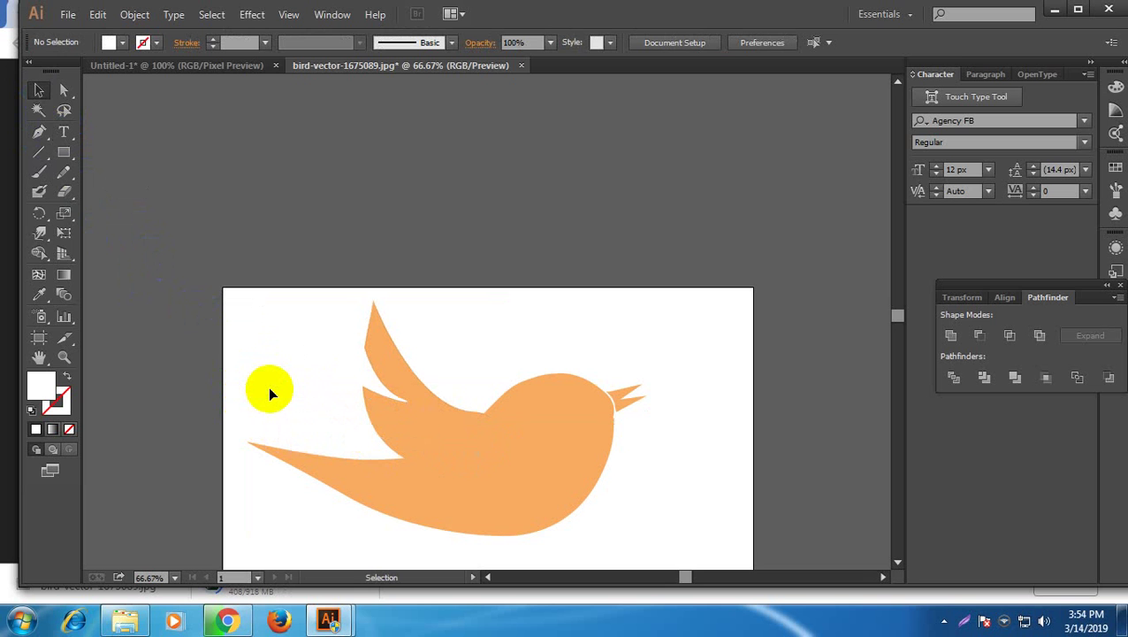
# Draw a curved, sharply pointed white notch with the Pen tool across the wing's outer edge below the first cut, and deselect it
pyautogui.click(39, 131)
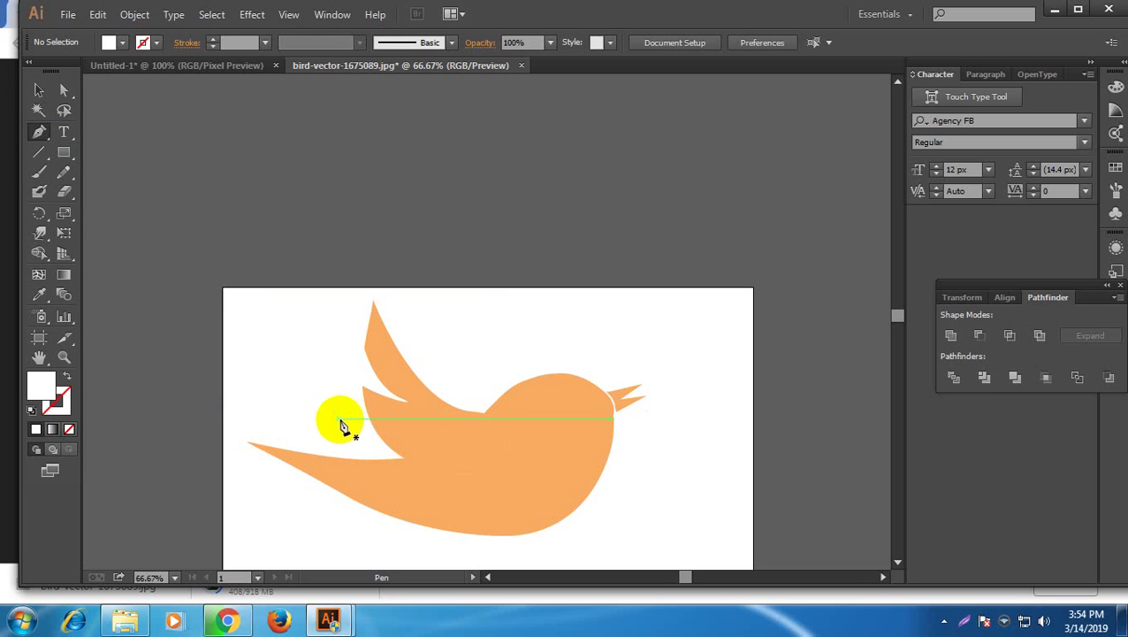
pyautogui.moveTo(347, 413); pyautogui.dragTo(478, 404)
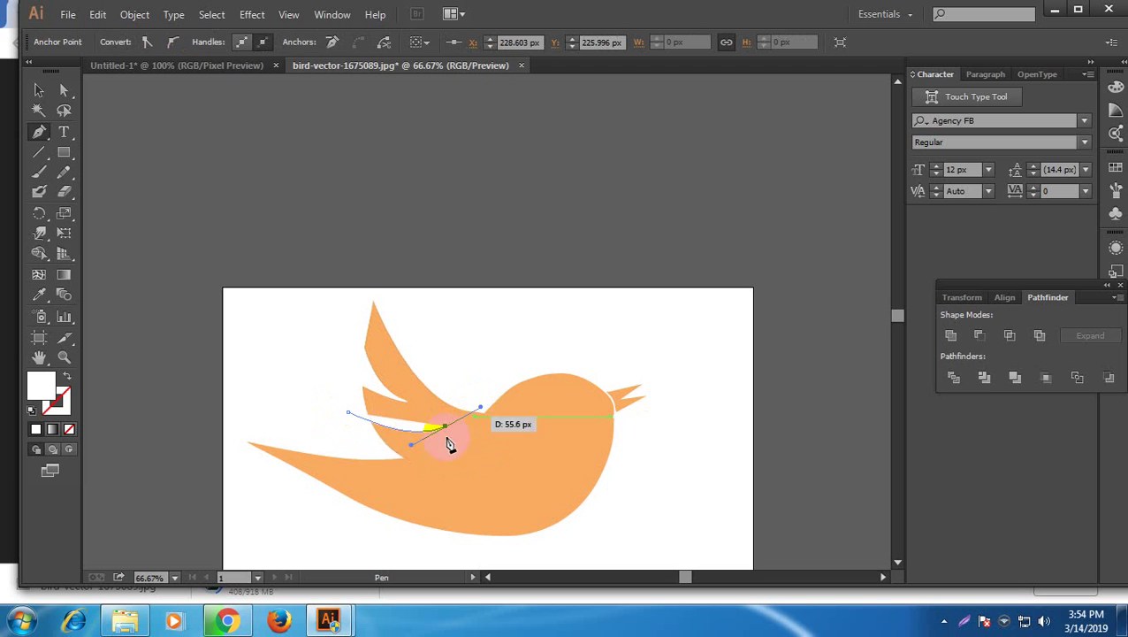
pyautogui.click(39, 91)
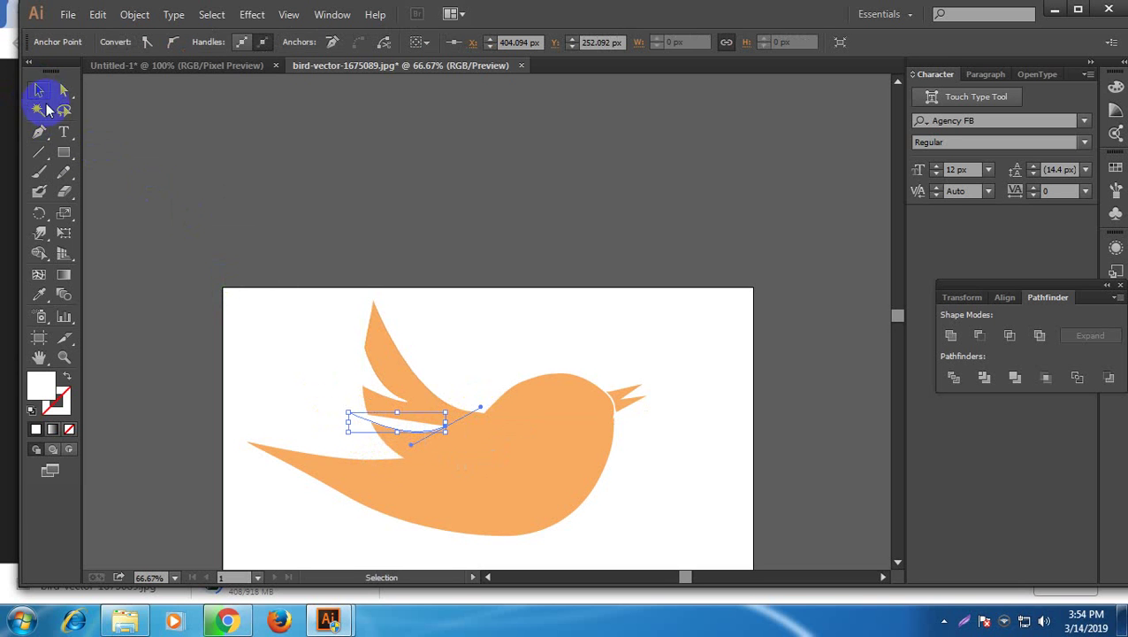
pyautogui.click(39, 132)
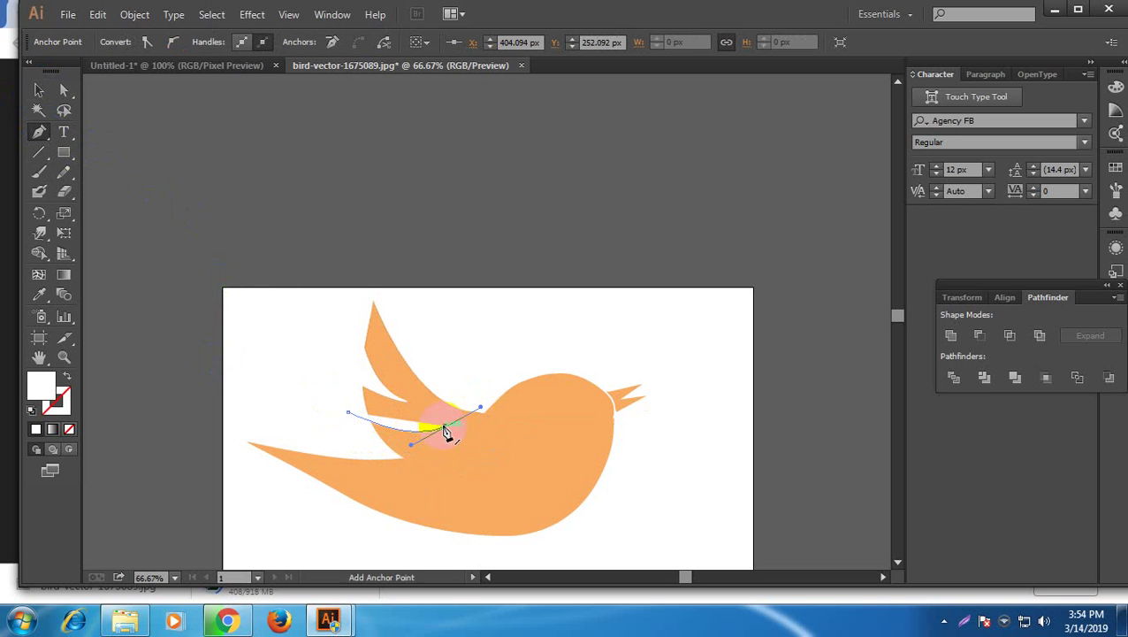
pyautogui.moveTo(431, 443); pyautogui.dragTo(271, 412)
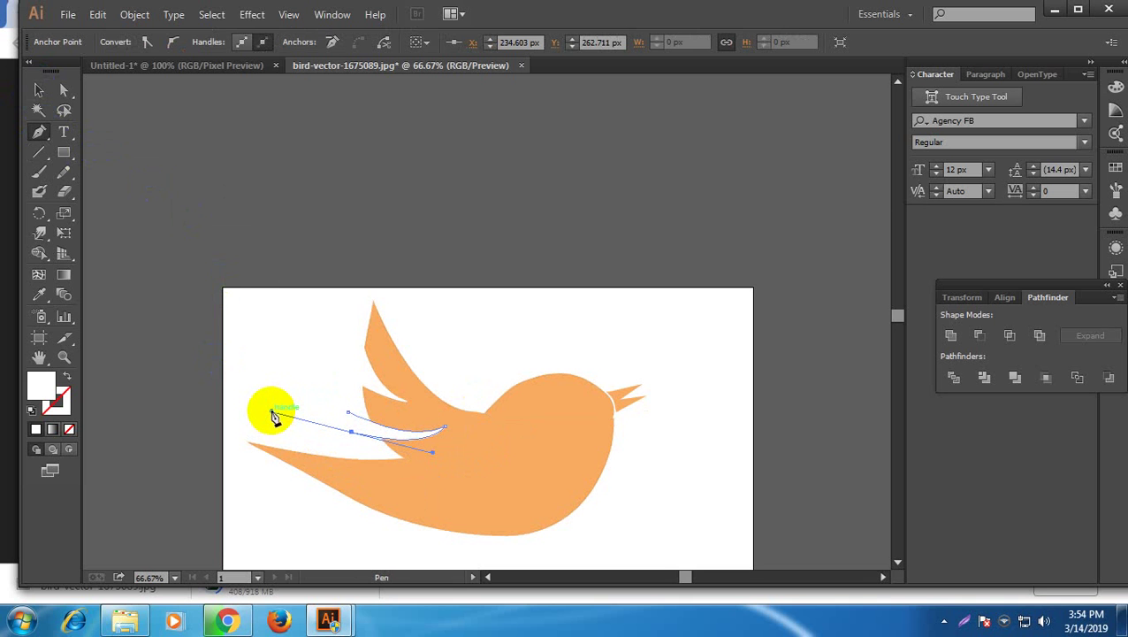
pyautogui.click(62, 119)
pyautogui.click(39, 89)
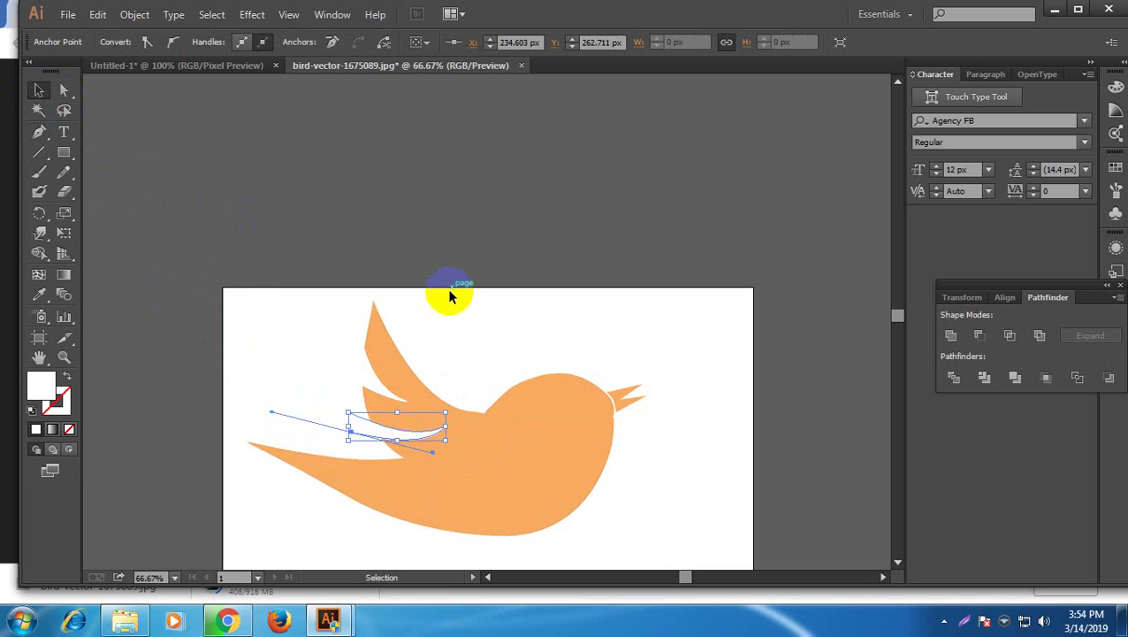
pyautogui.click(303, 422)
# Divide the wing with the lower white notch, ungroup the pieces and delete the white parts, leaving nothing selected
pyautogui.moveTo(306, 421); pyautogui.dragTo(416, 438)
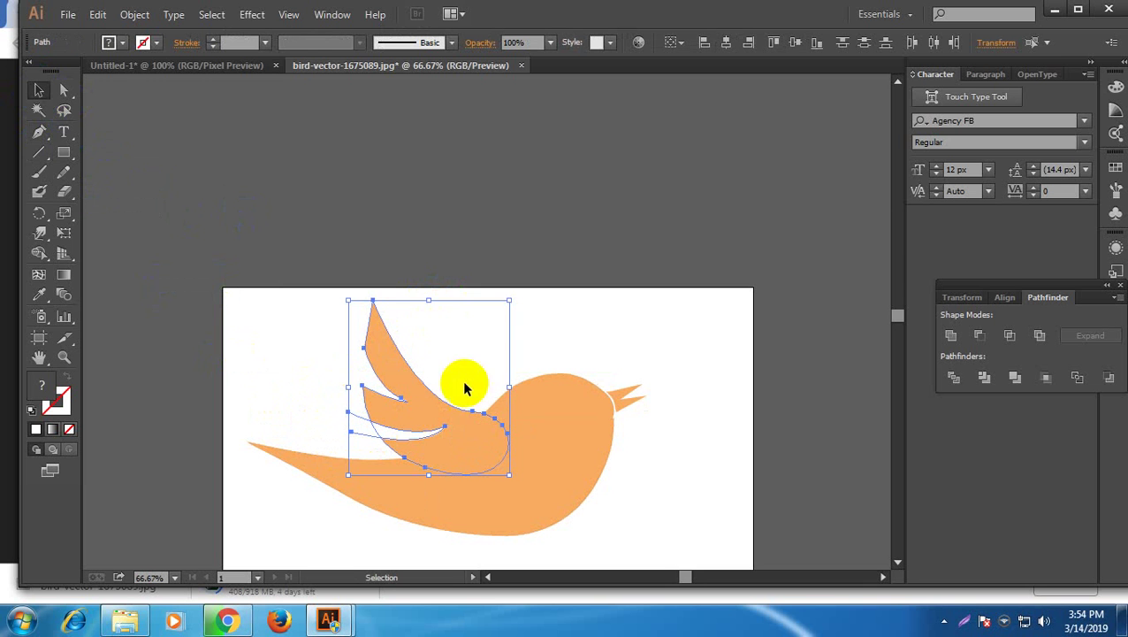
pyautogui.click(952, 379)
pyautogui.rightClick(472, 435)
pyautogui.click(537, 360)
pyautogui.click(585, 352)
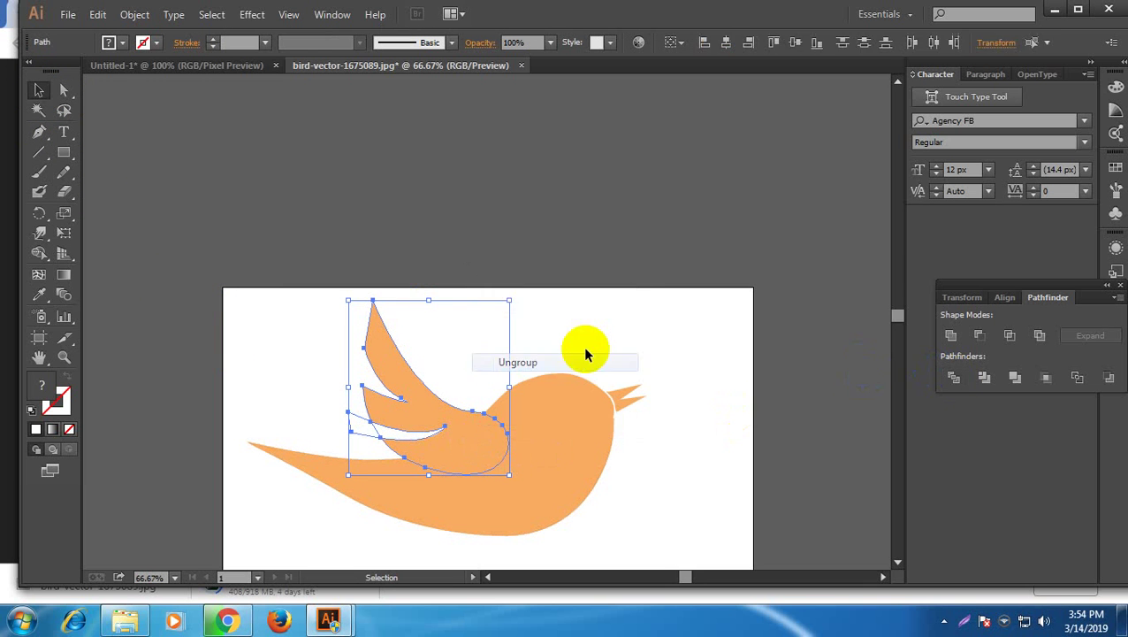
pyautogui.moveTo(365, 428); pyautogui.dragTo(425, 455)
pyautogui.click(410, 434)
pyautogui.press('Delete')
pyautogui.click(484, 366)
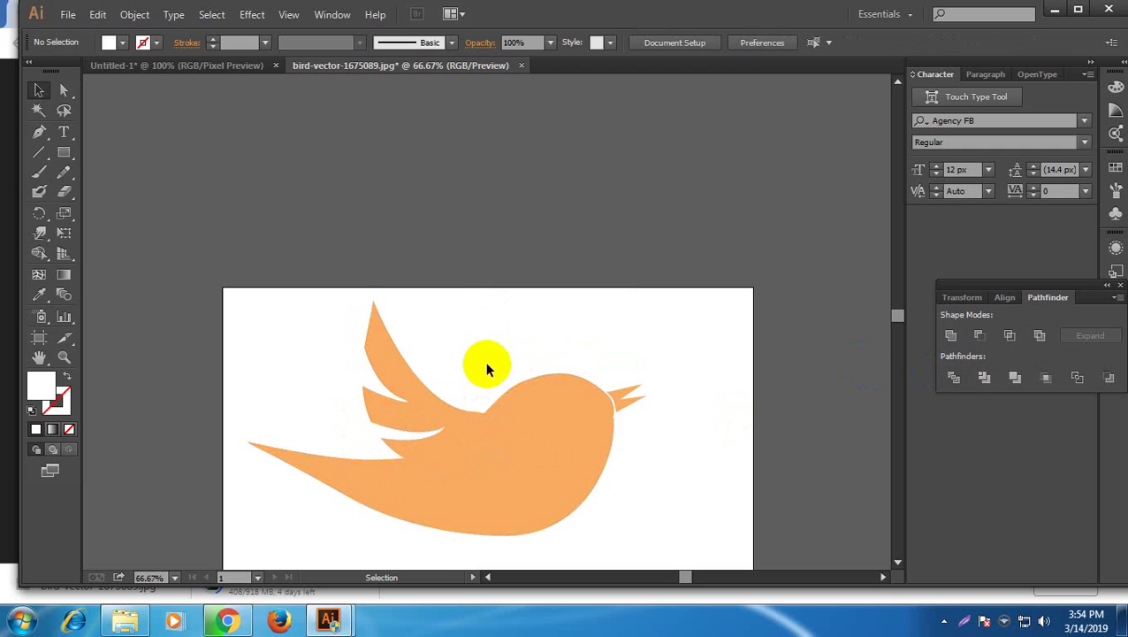
pyautogui.scroll(-1, 493, 363)
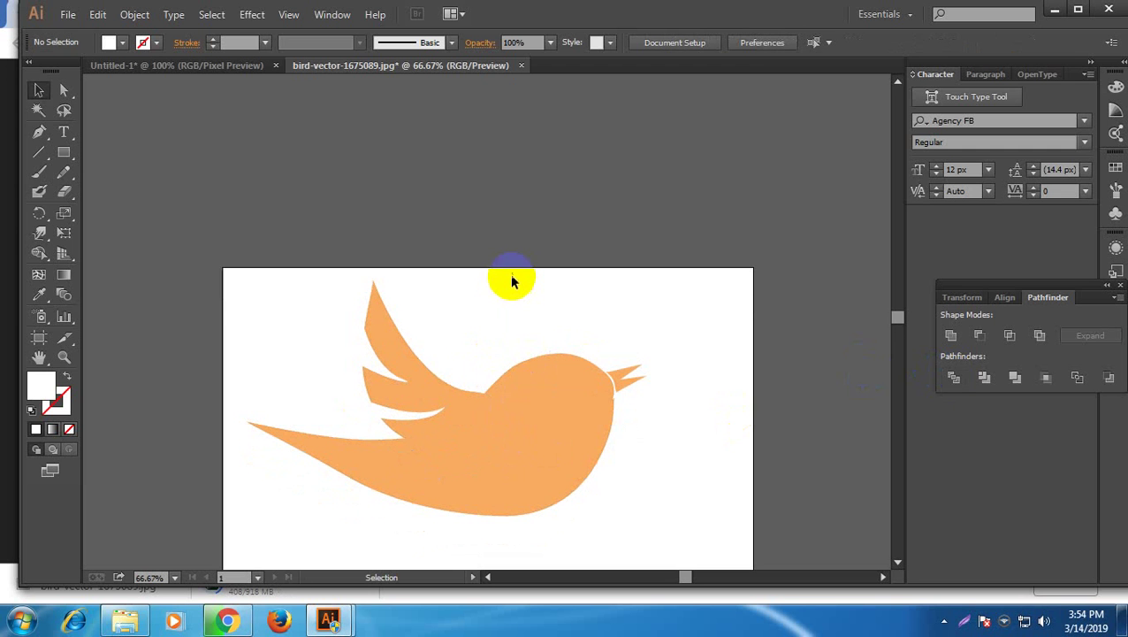
pyautogui.click(434, 445)
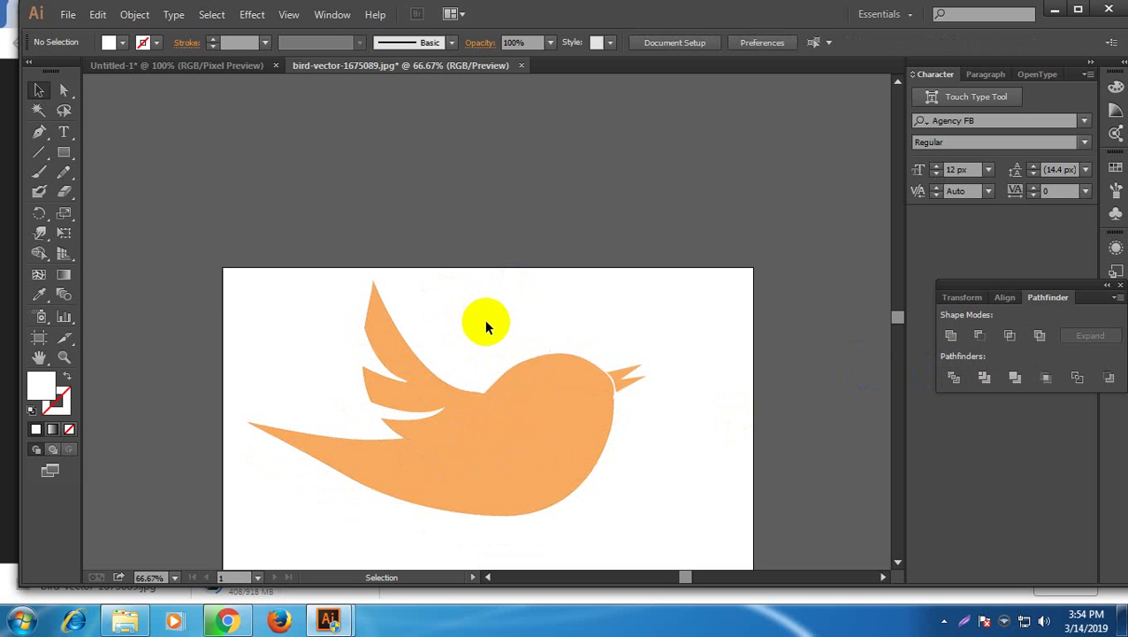
pyautogui.click(377, 461)
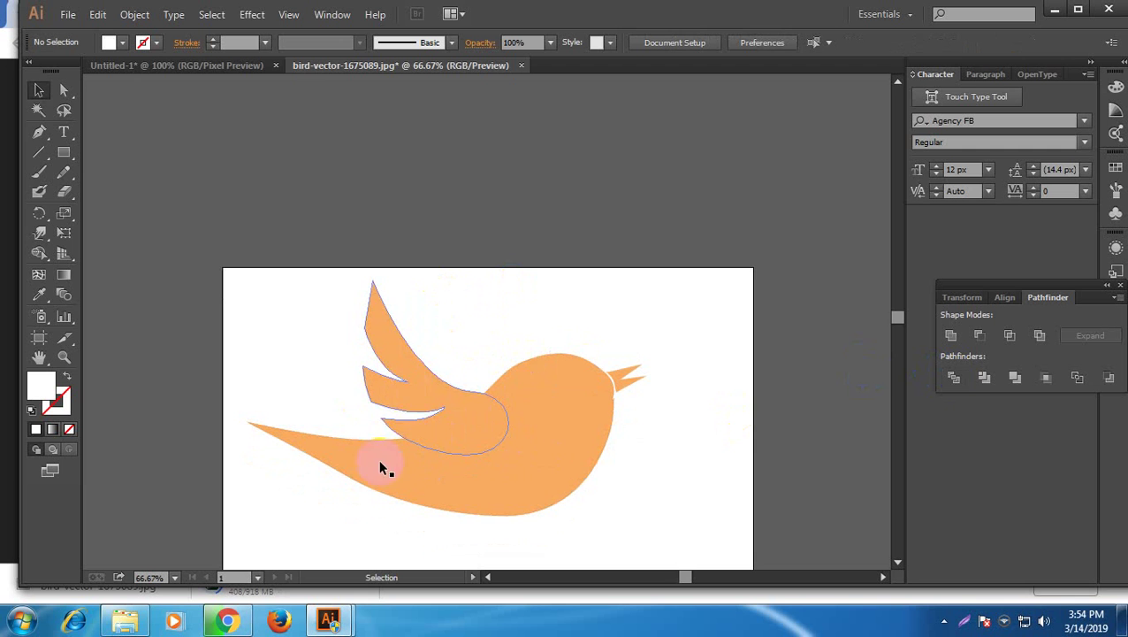
# Select the wing on its own, try filling it with white (FFFFFF), and undo the fill
pyautogui.click(576, 458)
pyautogui.click(473, 440)
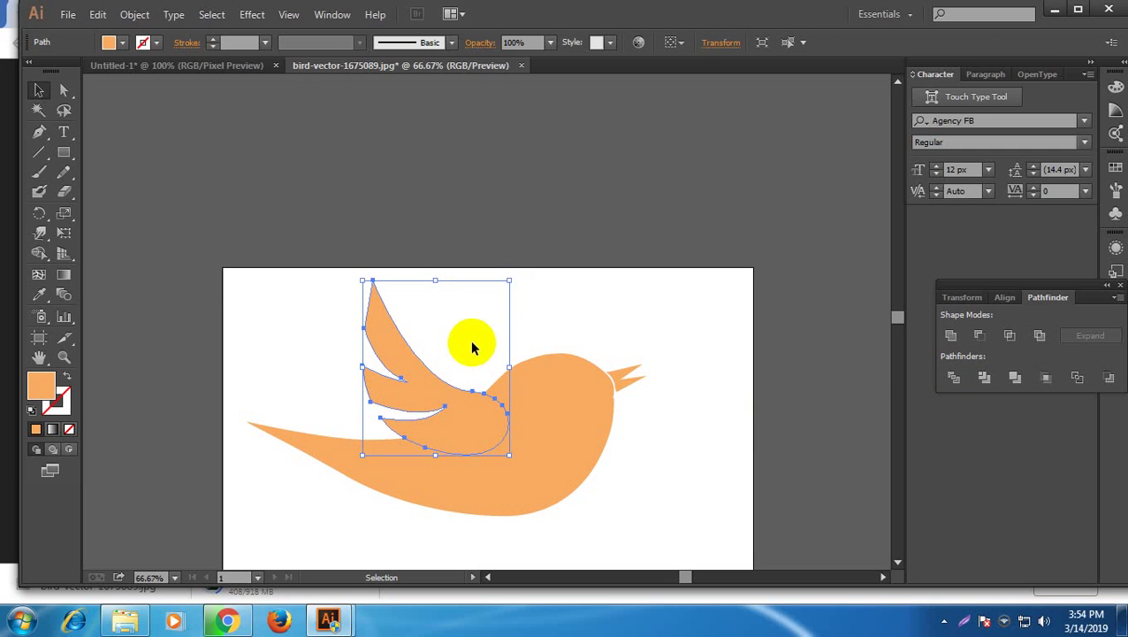
pyautogui.moveTo(282, 336); pyautogui.dragTo(515, 427)
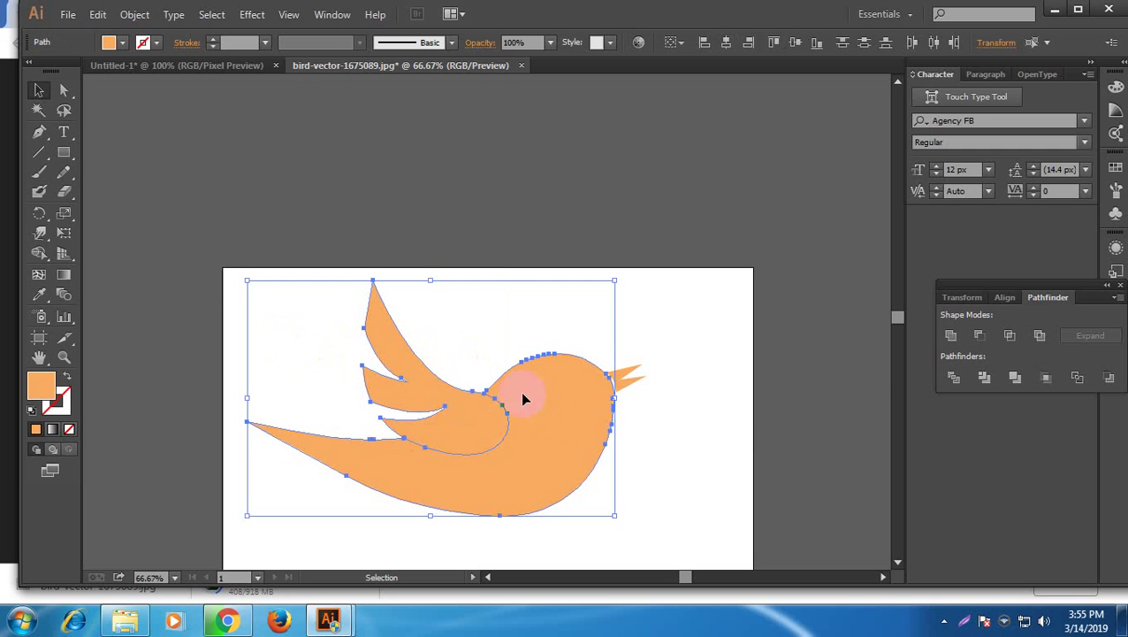
pyautogui.click(474, 383)
pyautogui.click(440, 352)
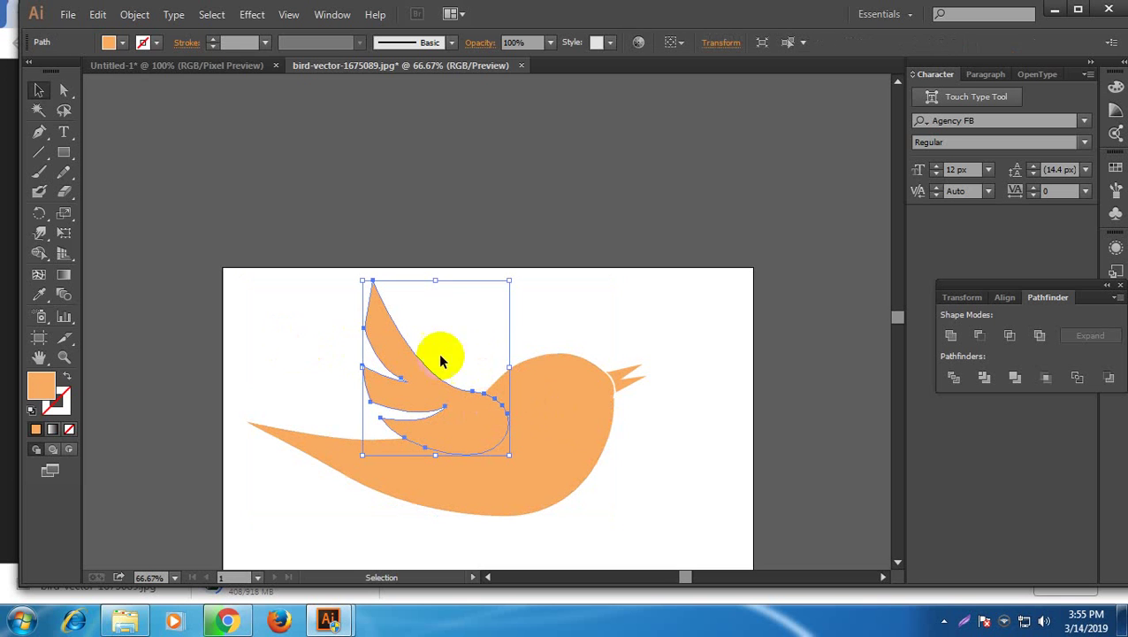
pyautogui.click(157, 43)
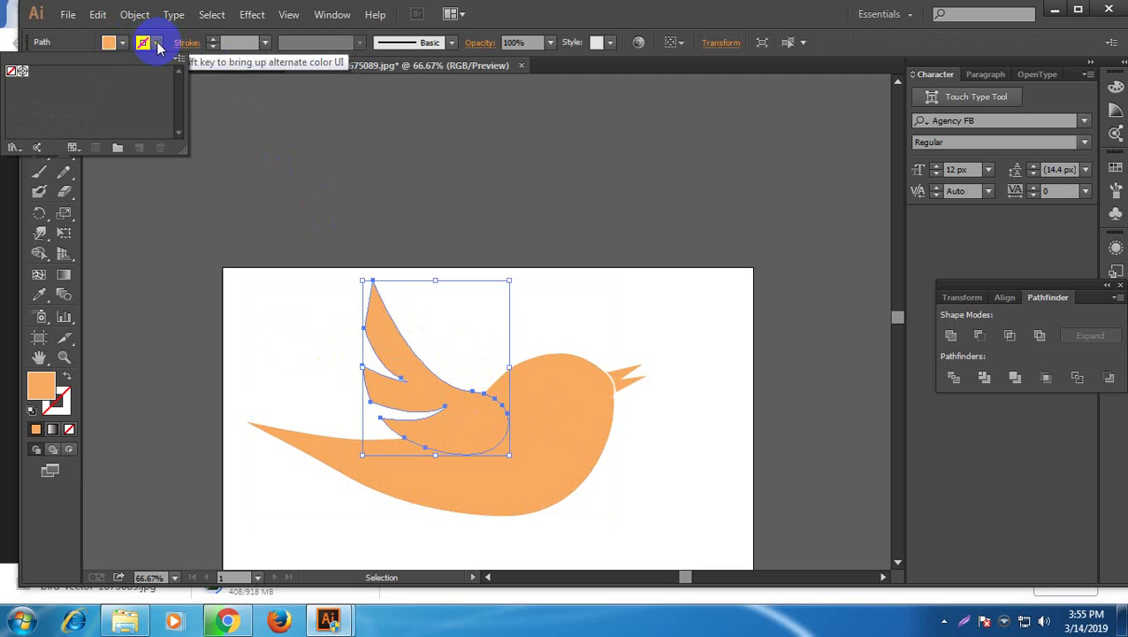
pyautogui.click(57, 408)
pyautogui.doubleClick(57, 411)
pyautogui.moveTo(403, 269); pyautogui.dragTo(346, 168)
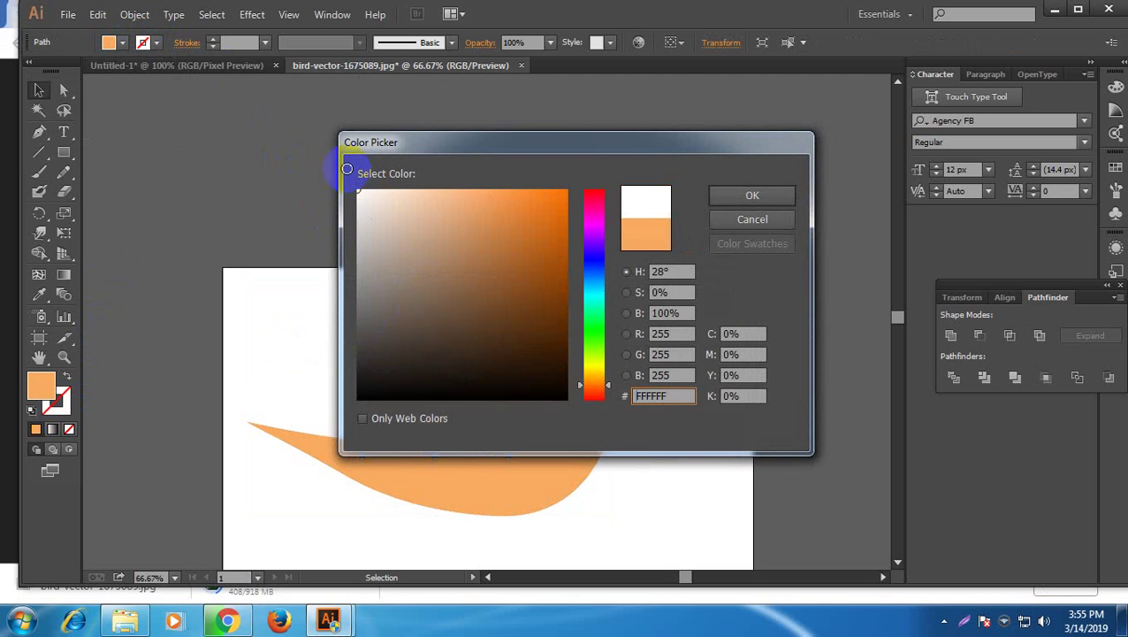
pyautogui.click(712, 202)
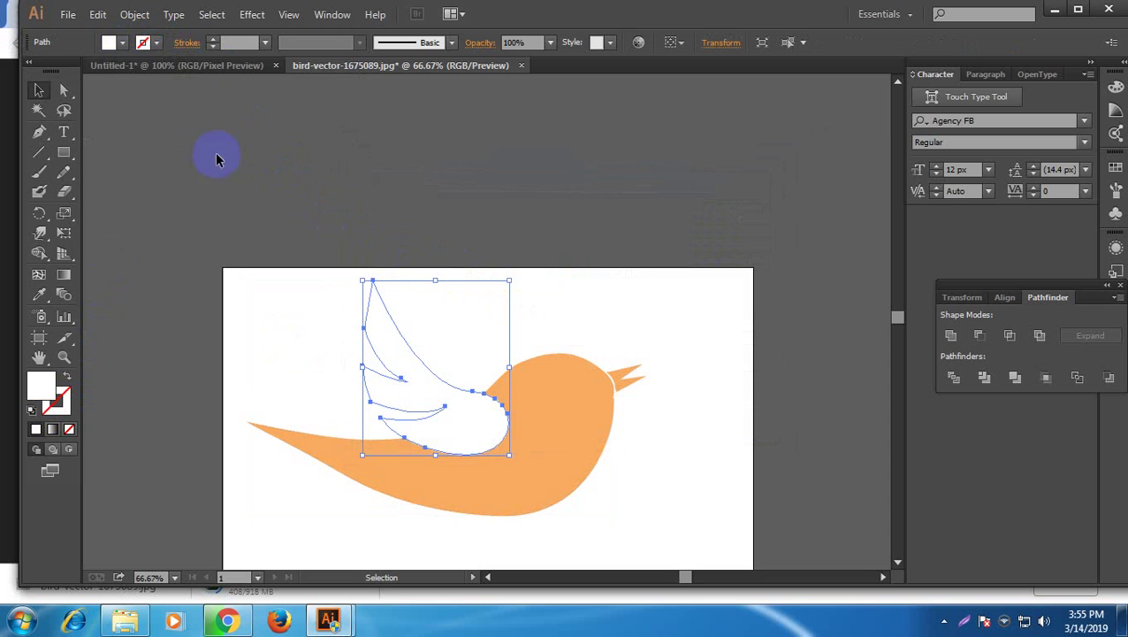
pyautogui.click(122, 44)
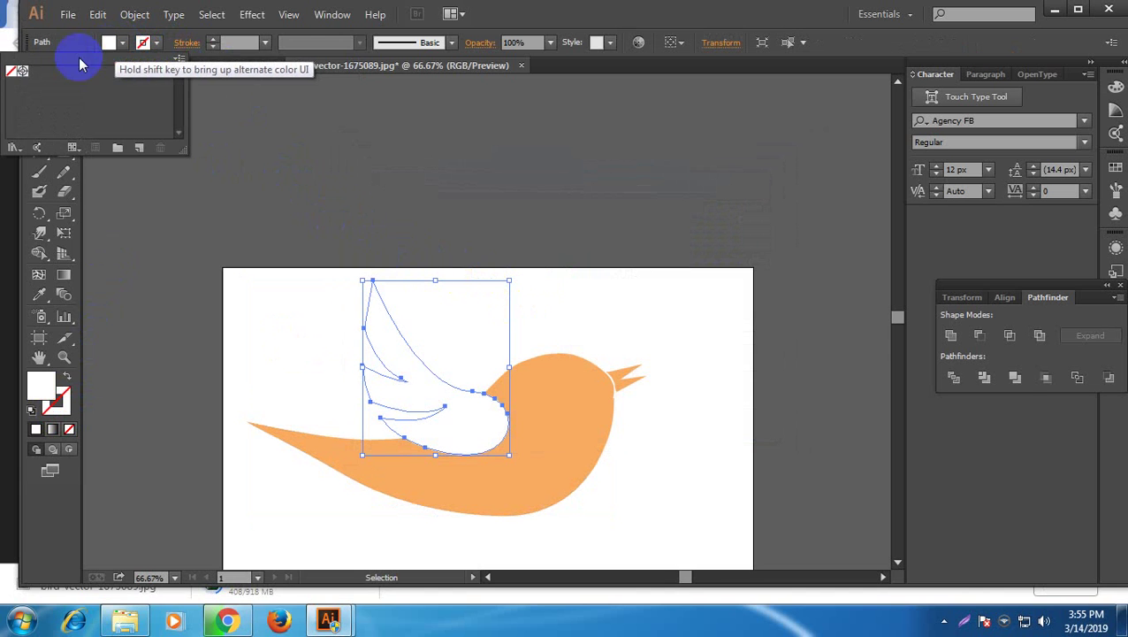
pyautogui.click(309, 170)
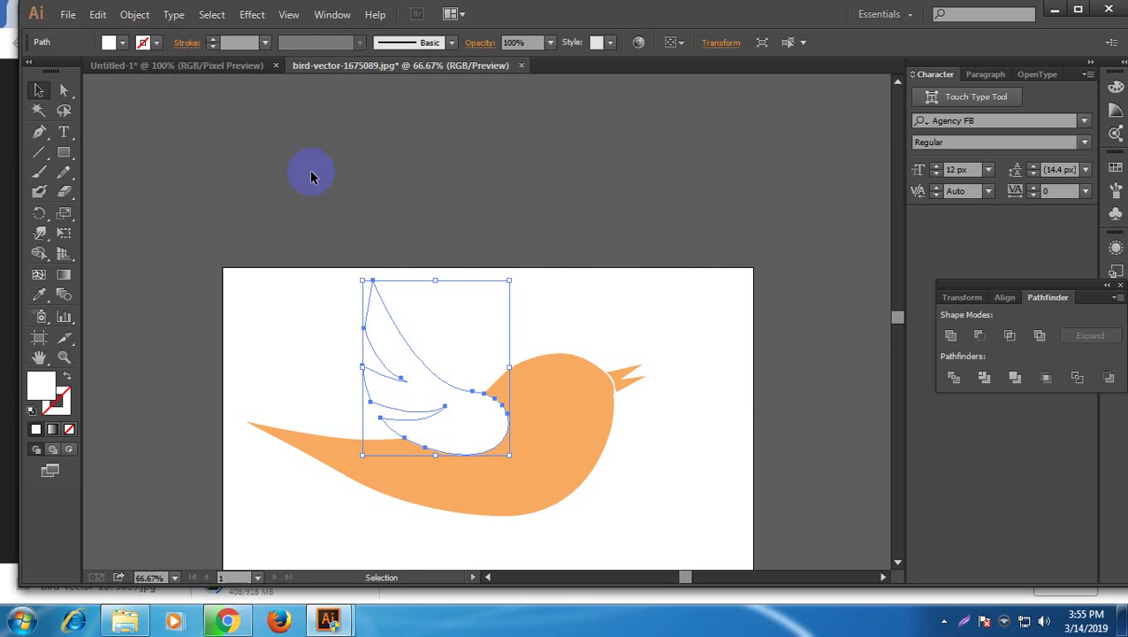
pyautogui.click(309, 170)
pyautogui.hotkey('ctrl', 'z')
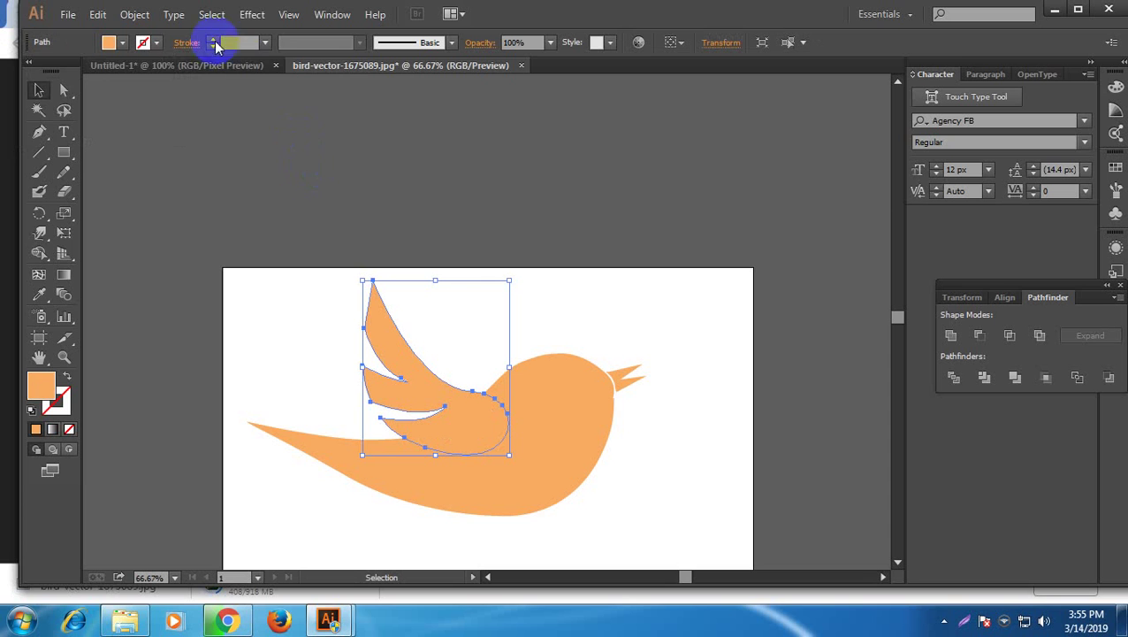
# Try once more to recolour the selected wing to a near-white fill, and undo the change
pyautogui.click(157, 42)
pyautogui.click(367, 191)
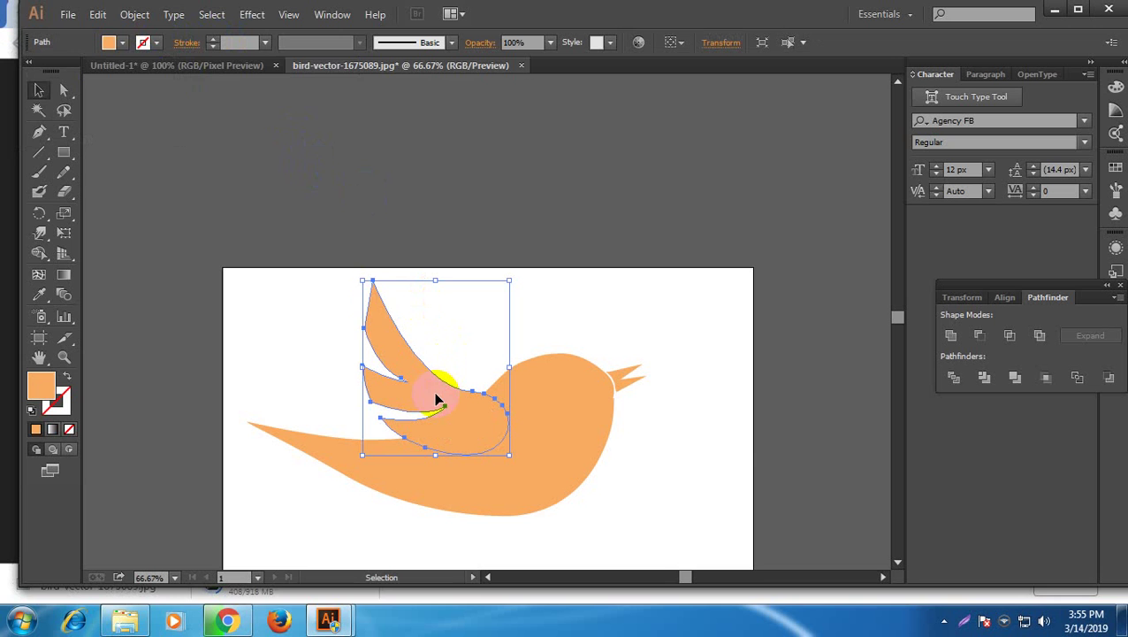
pyautogui.click(152, 43)
pyautogui.click(69, 405)
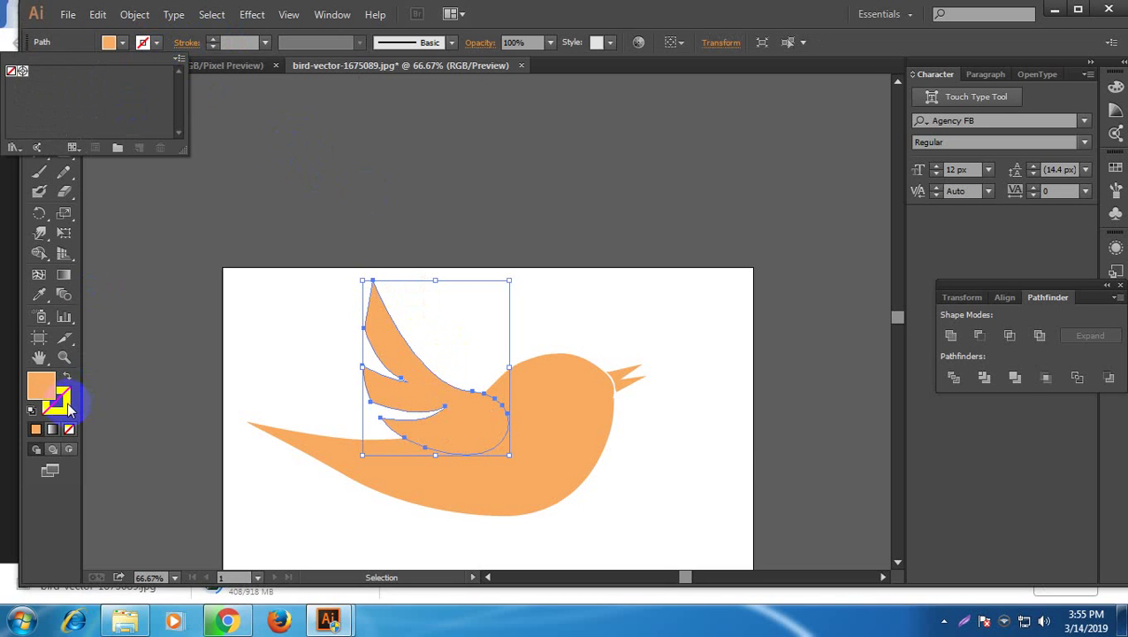
pyautogui.doubleClick(44, 389)
pyautogui.moveTo(454, 242); pyautogui.dragTo(357, 175)
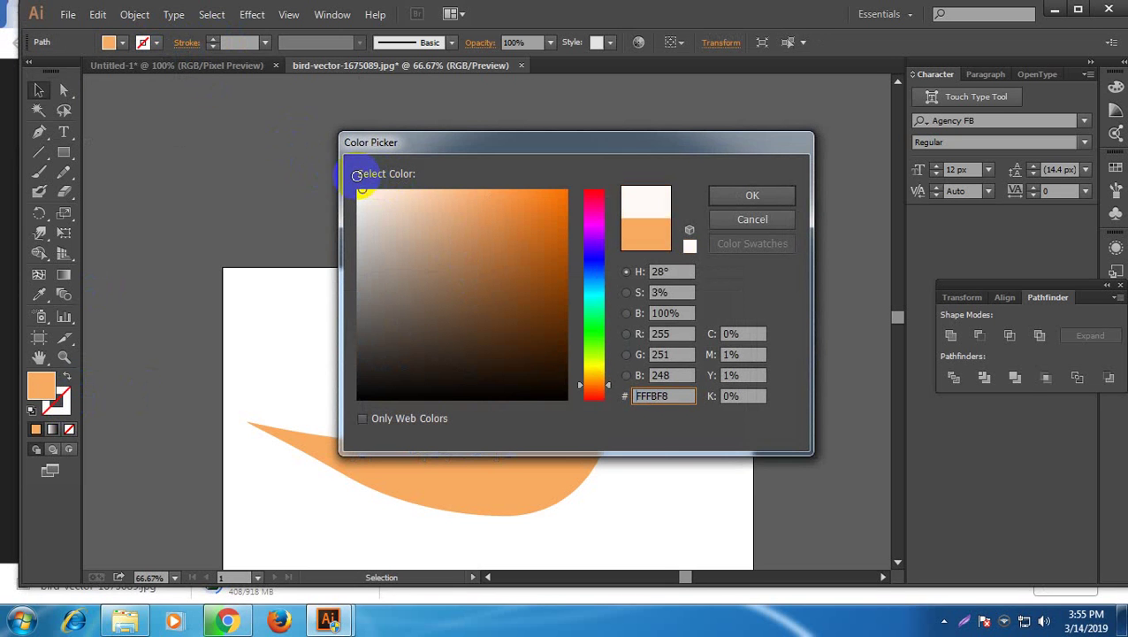
pyautogui.click(716, 193)
pyautogui.hotkey('ctrl', 'z')
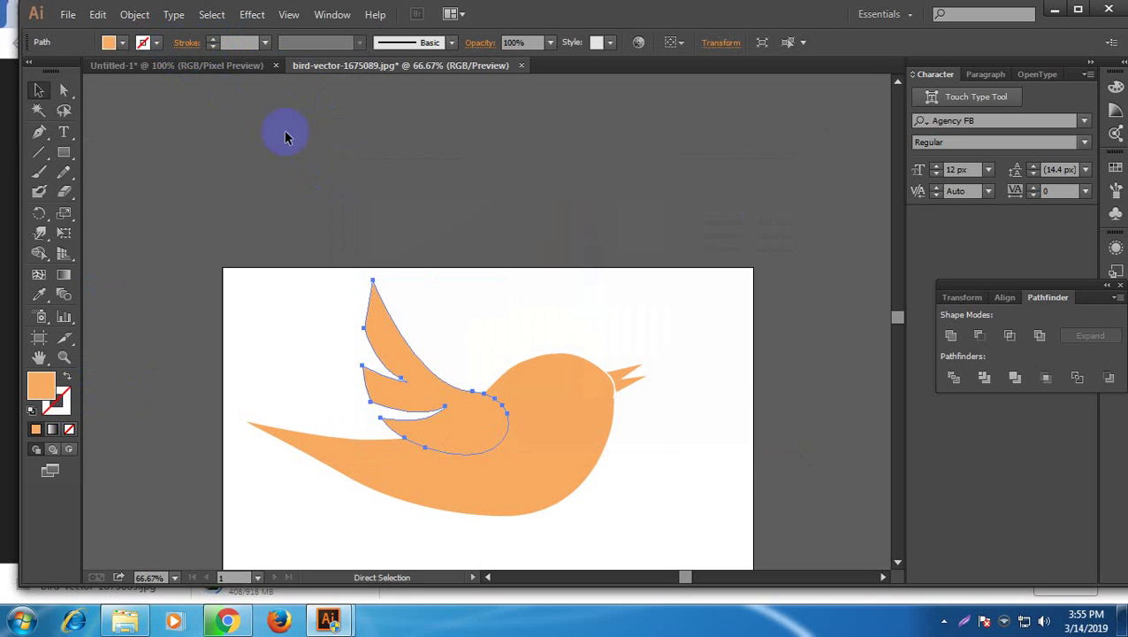
# Cut the whole bird out of the bird-vector-1675089.jpg document and paste it into the Untitled-1 document
pyautogui.press('v')
pyautogui.moveTo(266, 235); pyautogui.dragTo(668, 499)
pyautogui.hotkey('ctrl', 'x')
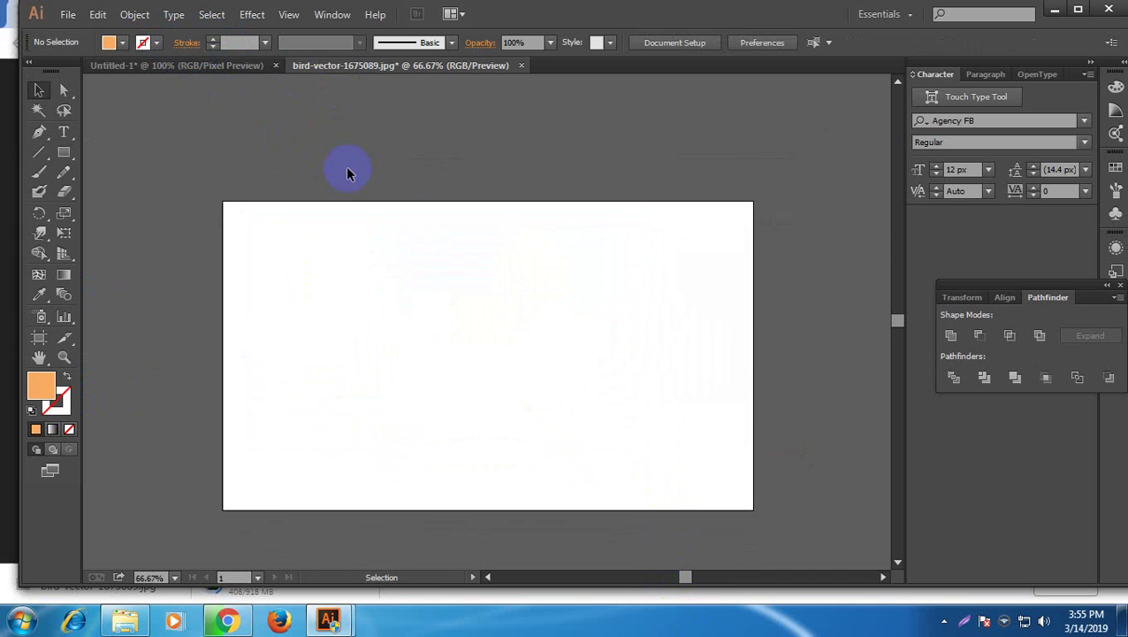
pyautogui.click(237, 64)
pyautogui.hotkey('ctrl', 'v')
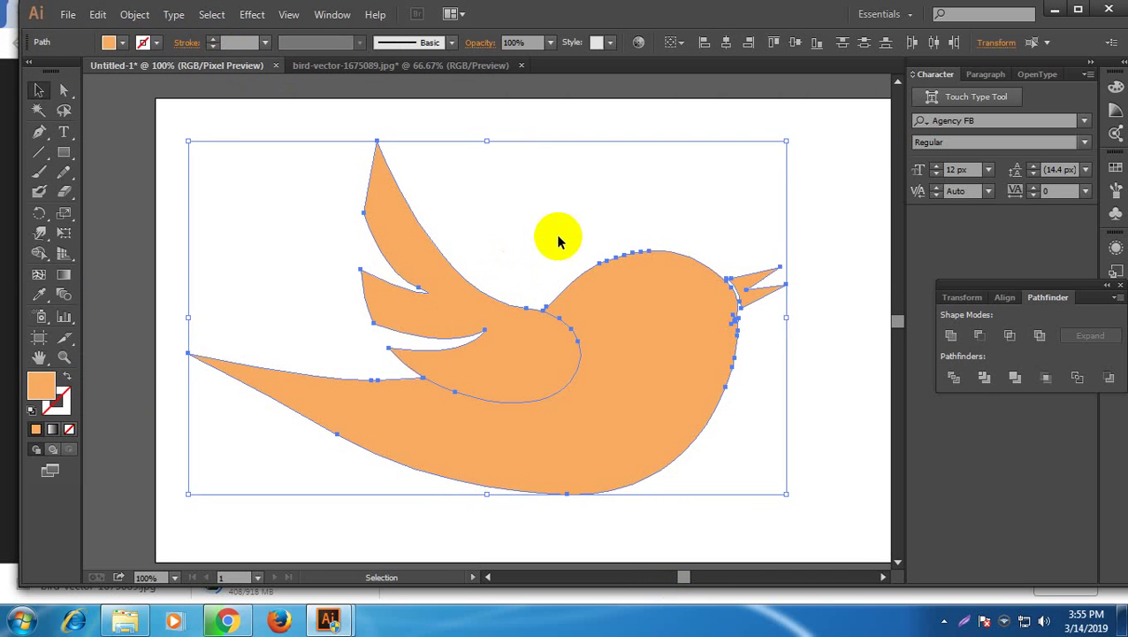
# Try to reshape the wing's upper feather by moving its outer anchor point towards the tip with Direct Selection
pyautogui.click(541, 279)
pyautogui.scroll(1, 493, 394)
pyautogui.click(492, 405)
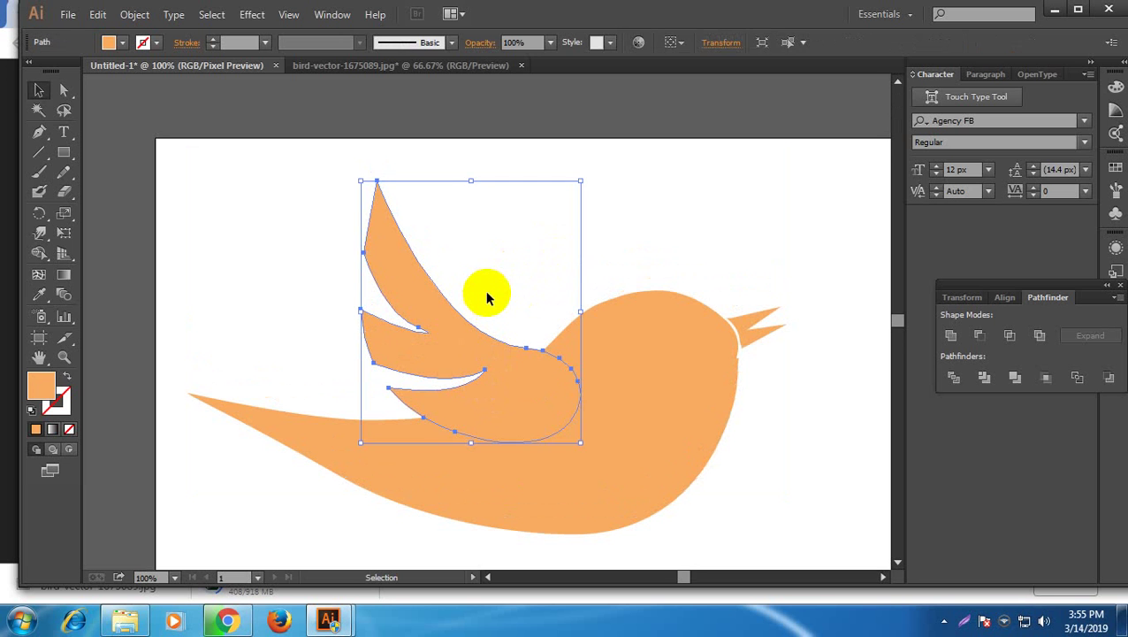
pyautogui.click(486, 294)
pyautogui.click(53, 110)
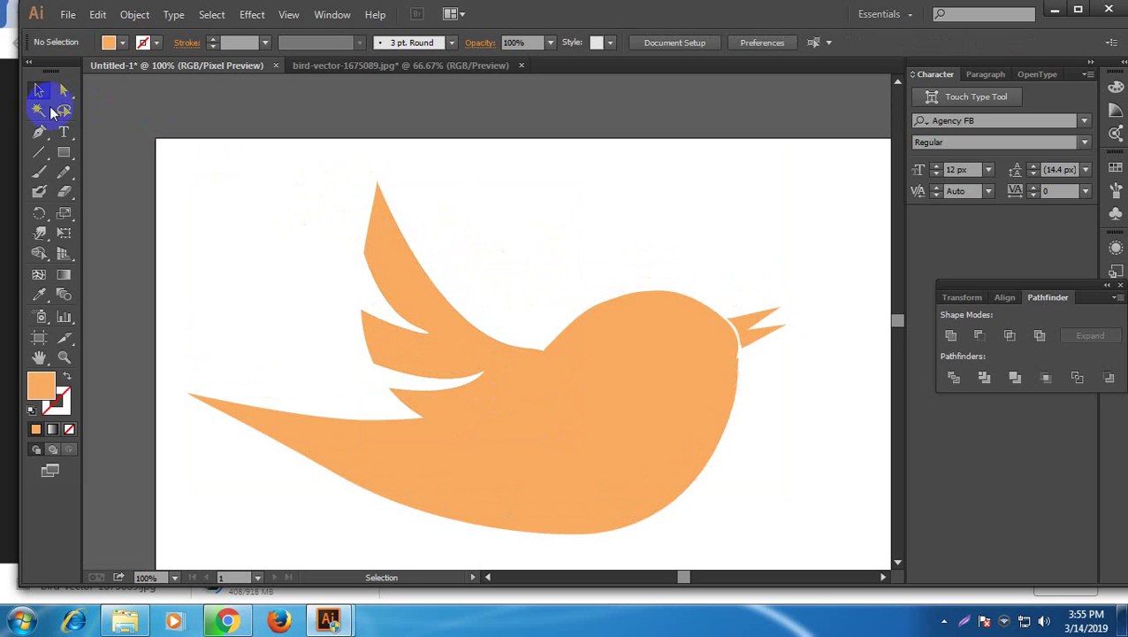
pyautogui.click(71, 91)
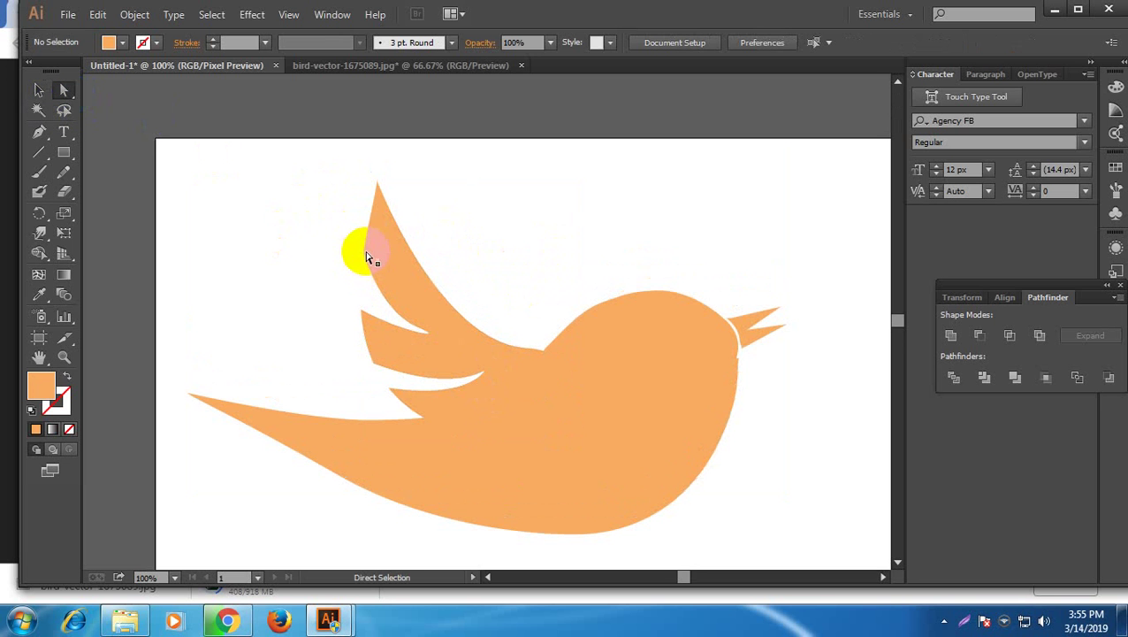
pyautogui.click(370, 259)
pyautogui.click(373, 201)
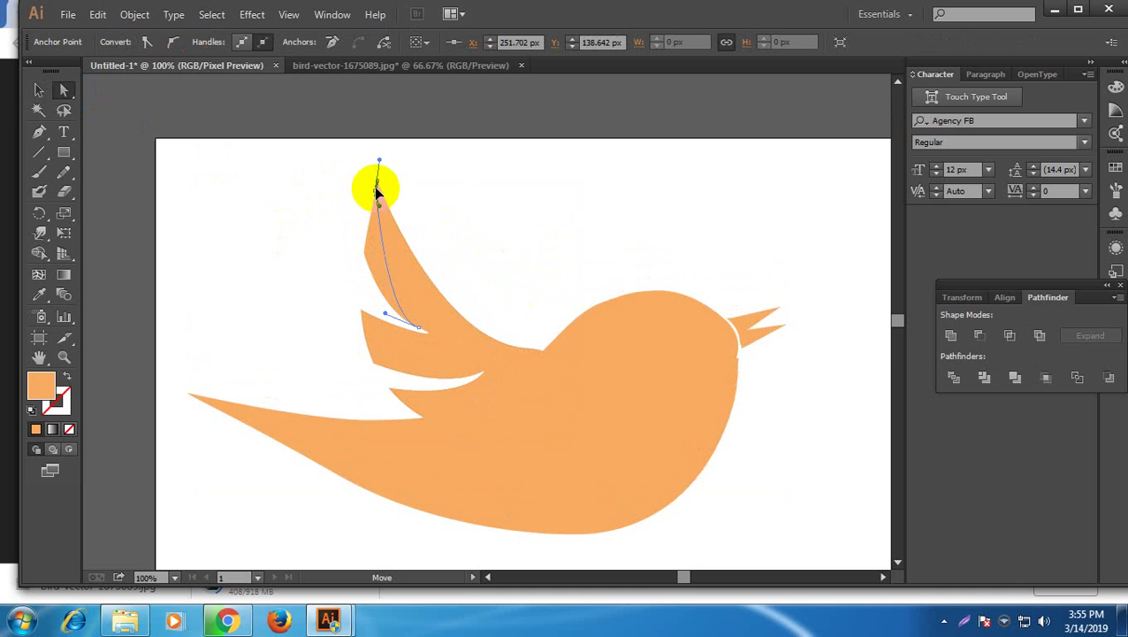
pyautogui.click(478, 198)
pyautogui.click(485, 206)
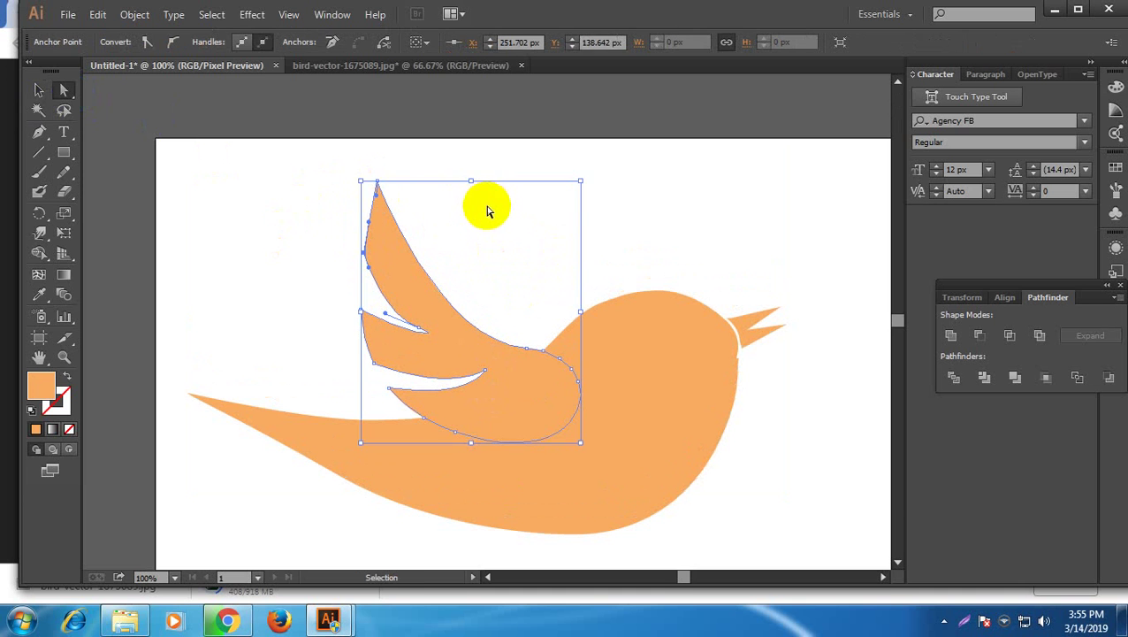
pyautogui.click(495, 216)
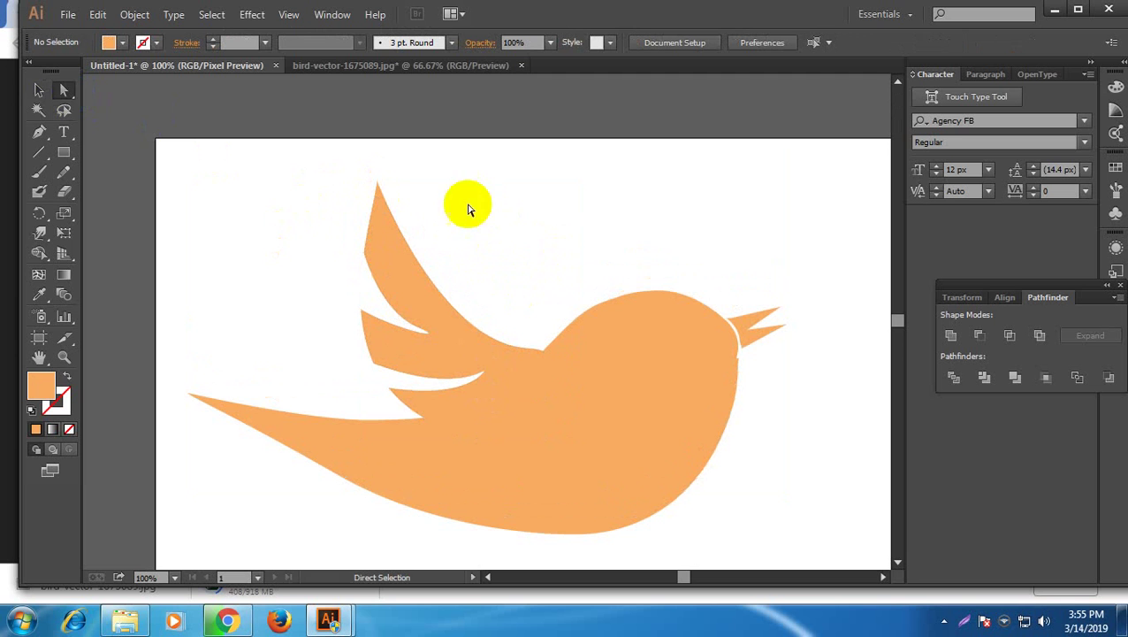
pyautogui.click(39, 90)
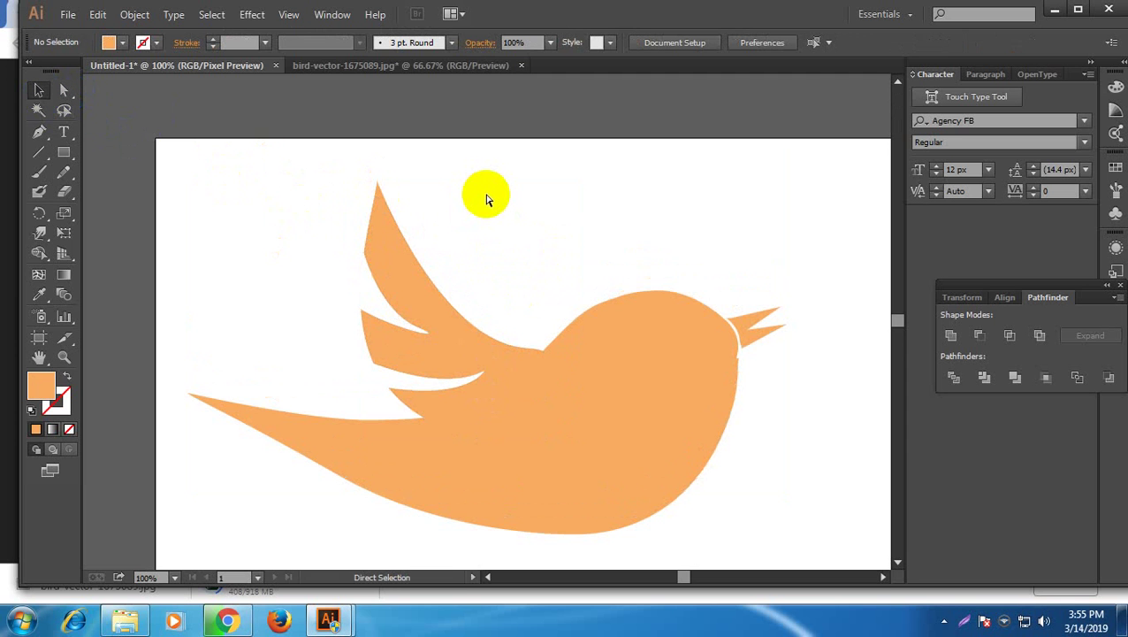
pyautogui.hotkey('ctrl', '-')
pyautogui.hotkey('ctrl', '-')
pyautogui.hotkey('ctrl', '-')
pyautogui.hotkey('ctrl', '+')
pyautogui.hotkey('ctrl', '+')
pyautogui.hotkey('ctrl', '+')
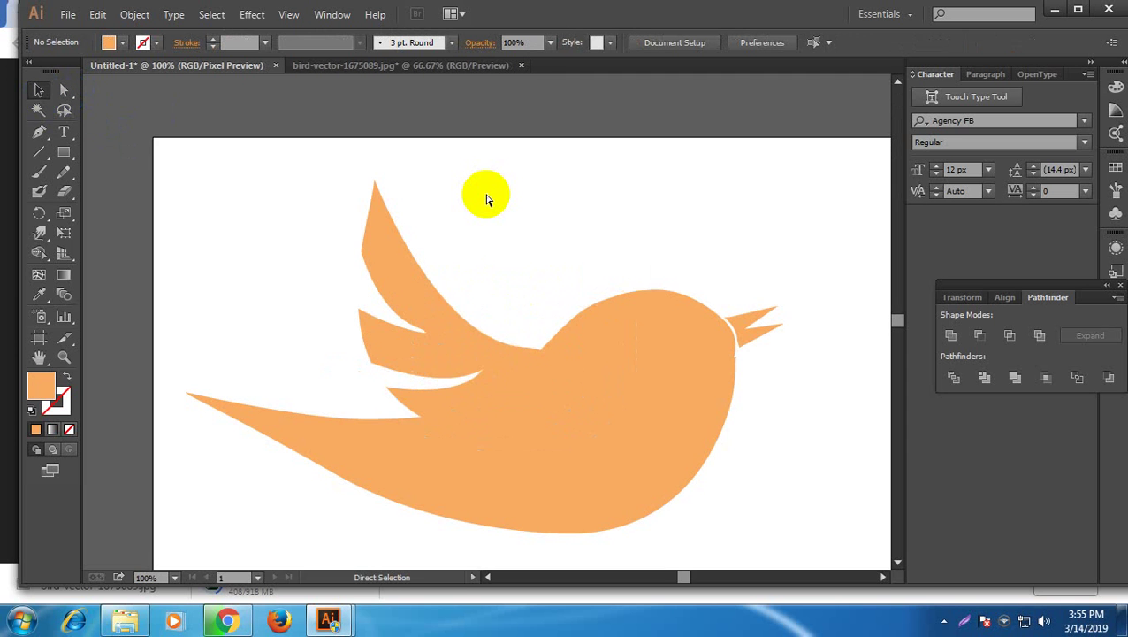
# Undo the paste of the bird in Untitled-1, restore the bird on the artboard and deselect it
pyautogui.hotkey('ctrl', 'z')
pyautogui.hotkey('ctrl', 'z')
pyautogui.hotkey('ctrl', 'z')
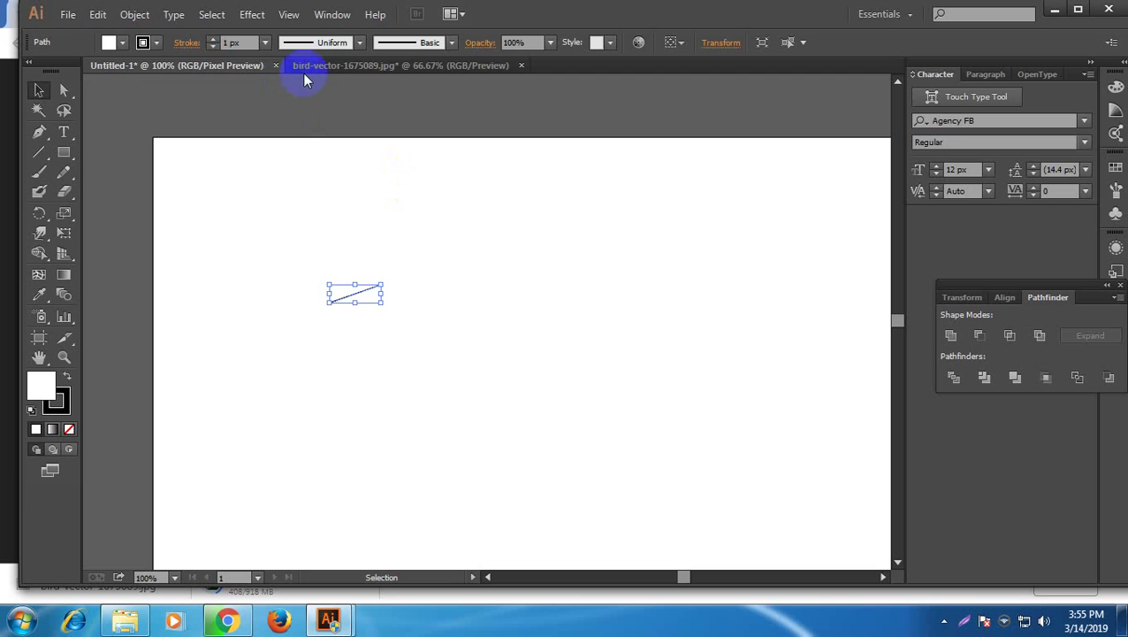
pyautogui.click(329, 67)
pyautogui.click(218, 67)
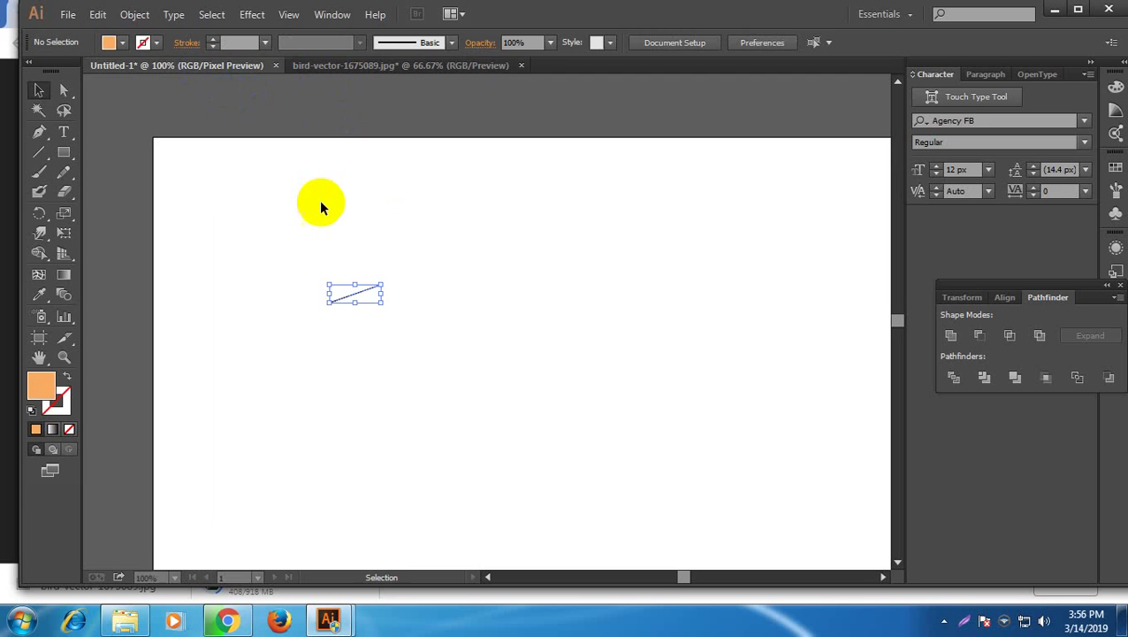
pyautogui.click(400, 351)
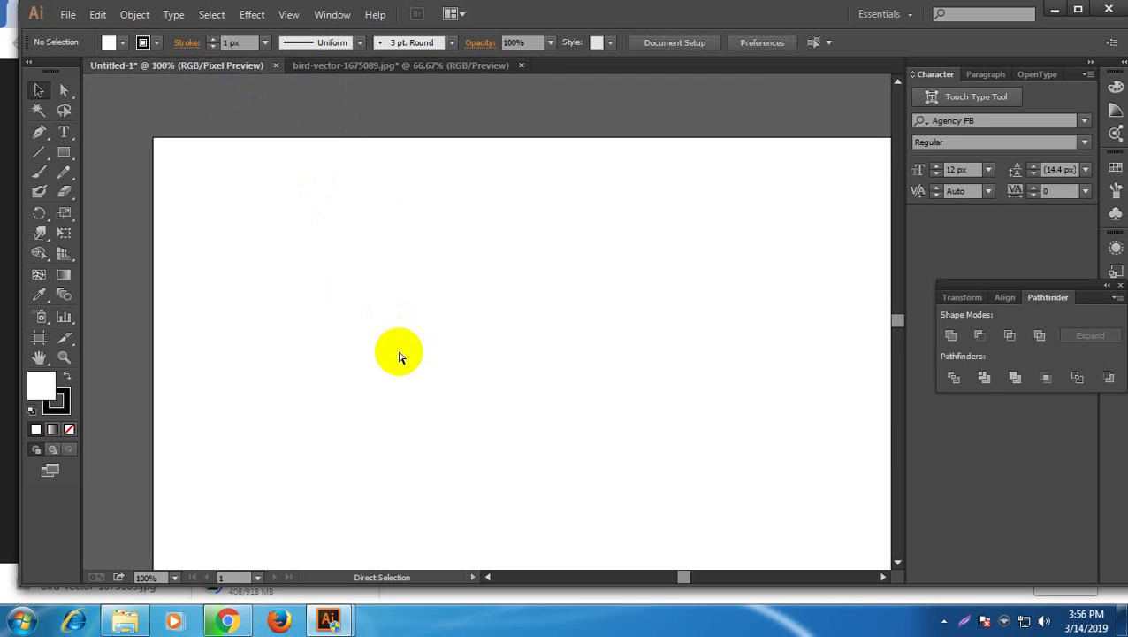
pyautogui.hotkey('ctrl', 'shift', 'z')
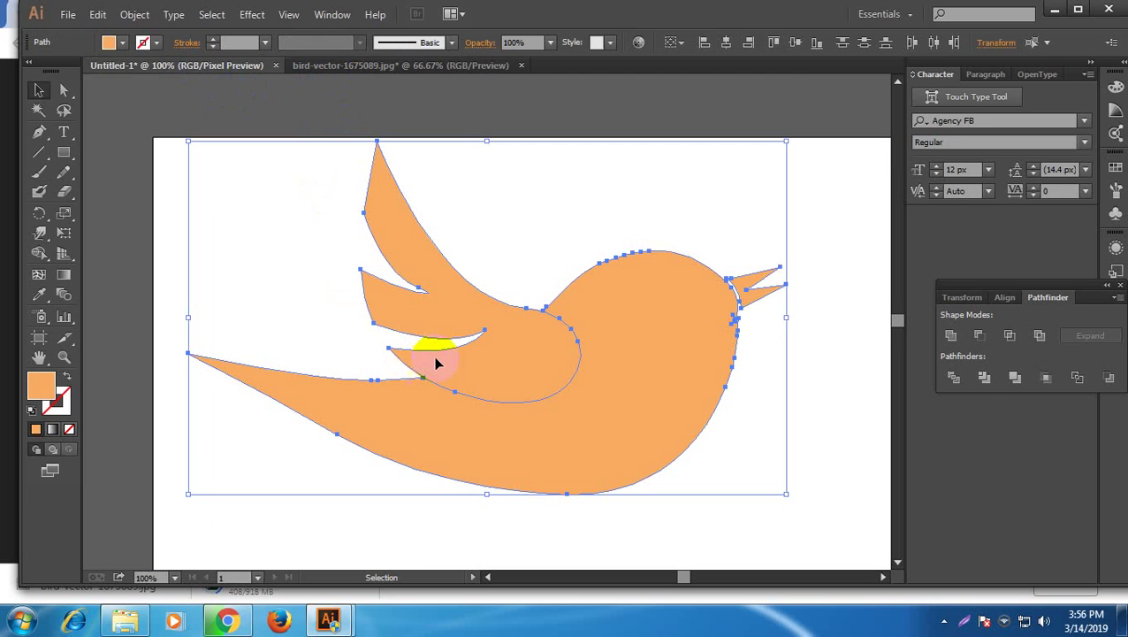
pyautogui.click(516, 530)
pyautogui.scroll(1, 527, 537)
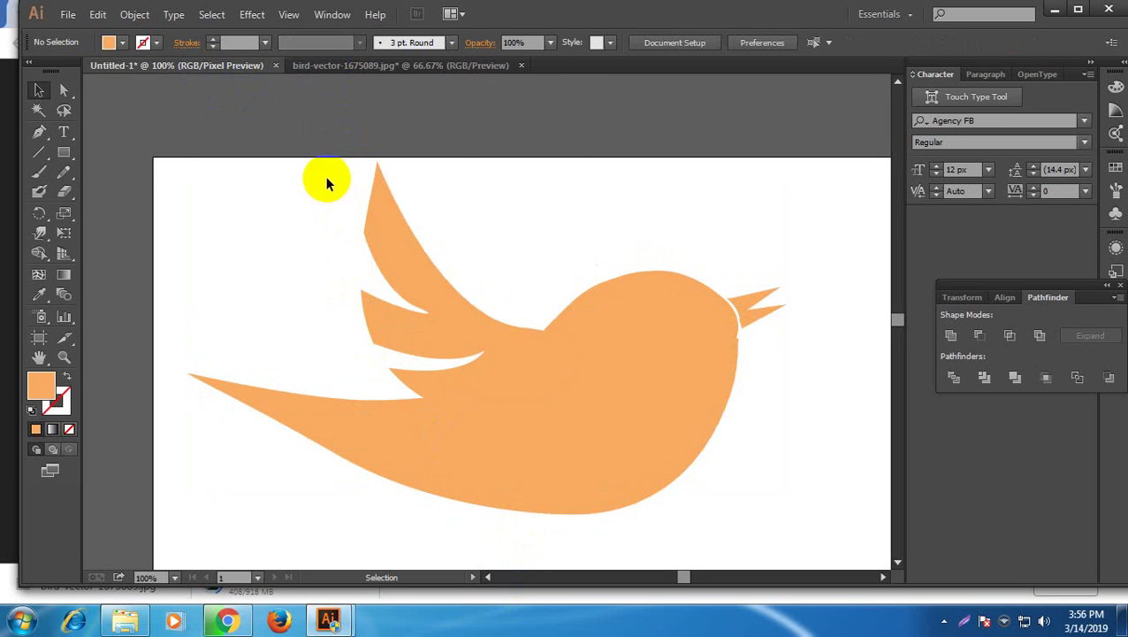
# Try to enlarge the wing proportionally and move it up off the body, and undo both changes
pyautogui.moveTo(327, 176); pyautogui.dragTo(484, 364)
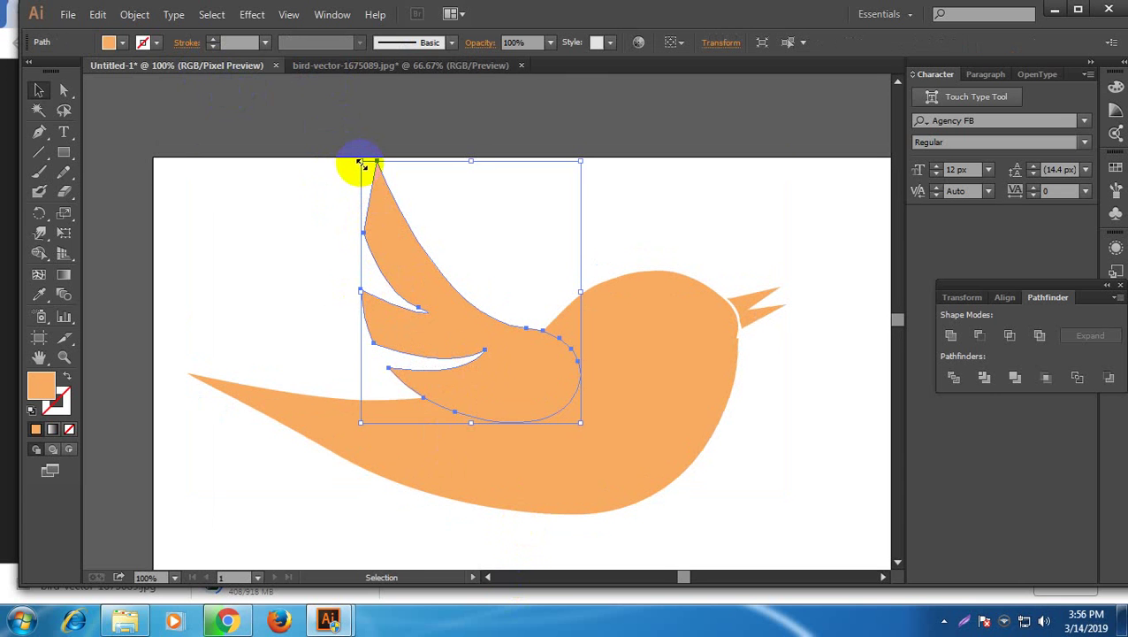
pyautogui.moveTo(360, 163); pyautogui.dragTo(253, 92)
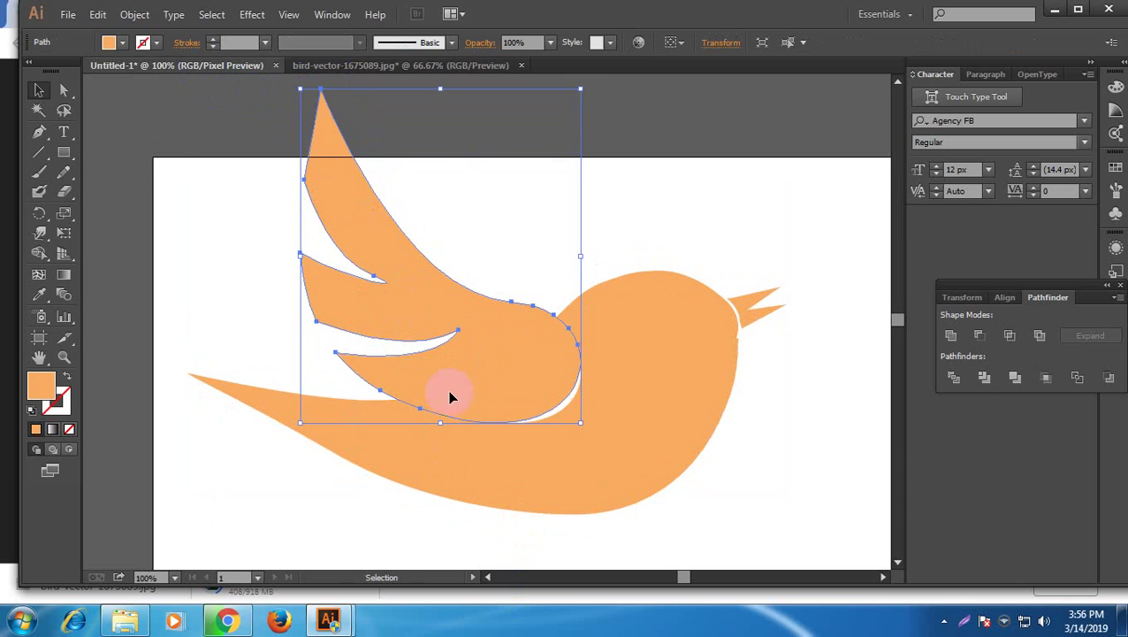
pyautogui.moveTo(448, 395); pyautogui.dragTo(411, 326)
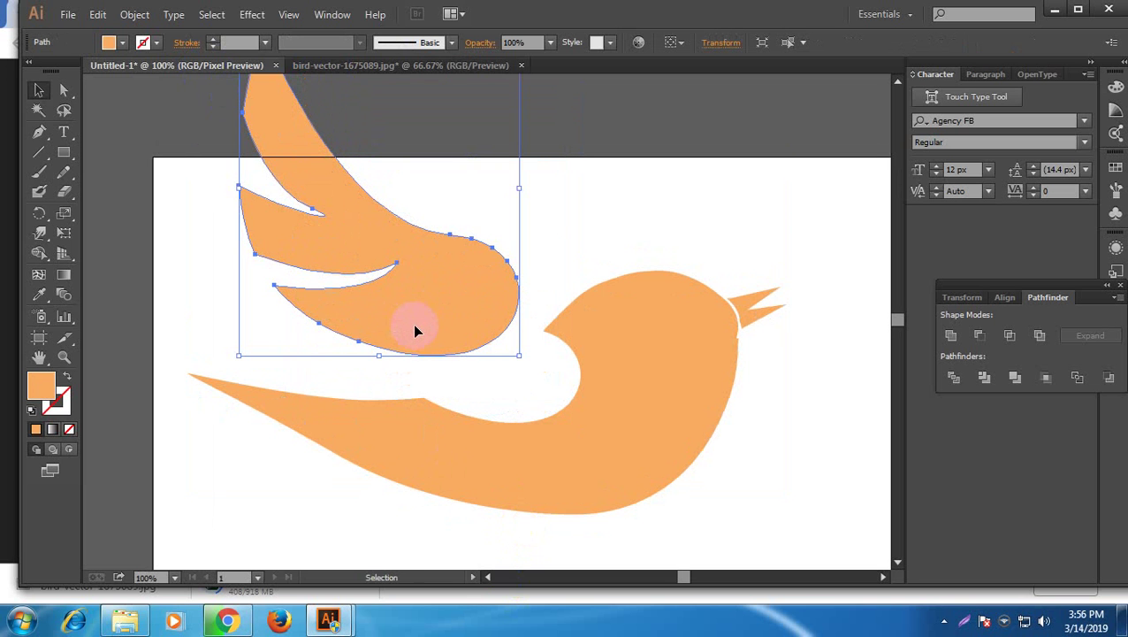
pyautogui.press('a')
pyautogui.hotkey('ctrl', 'z')
pyautogui.press('v')
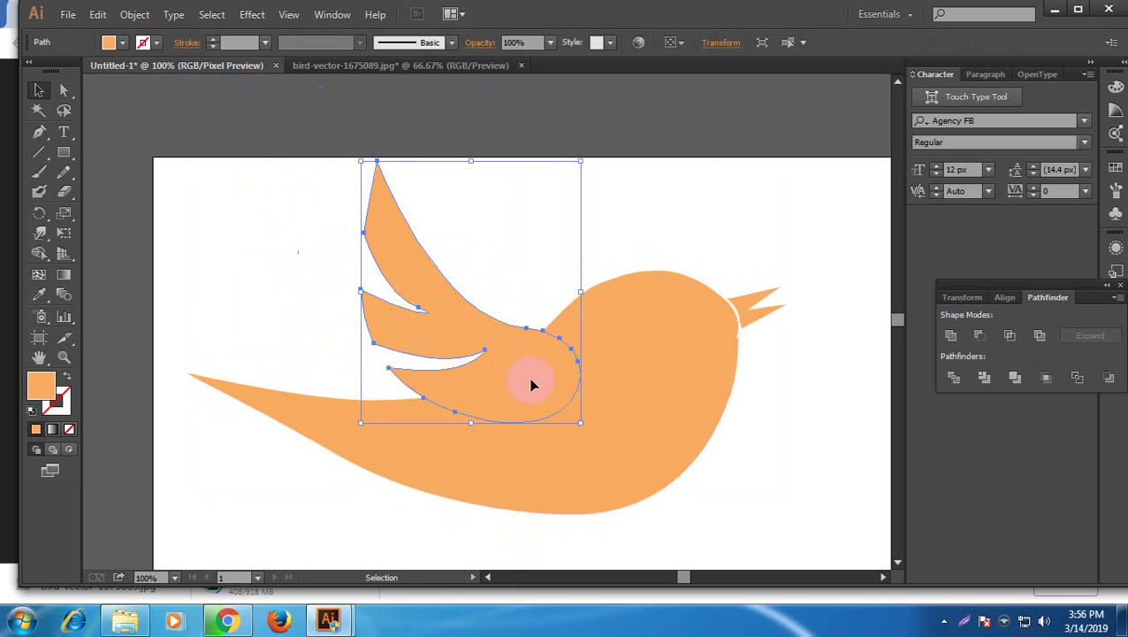
# Scale the wing proportionally to a width of 234 px and move it down into the body's cutout, leaving a narrow white gap
pyautogui.click(720, 43)
pyautogui.click(680, 71)
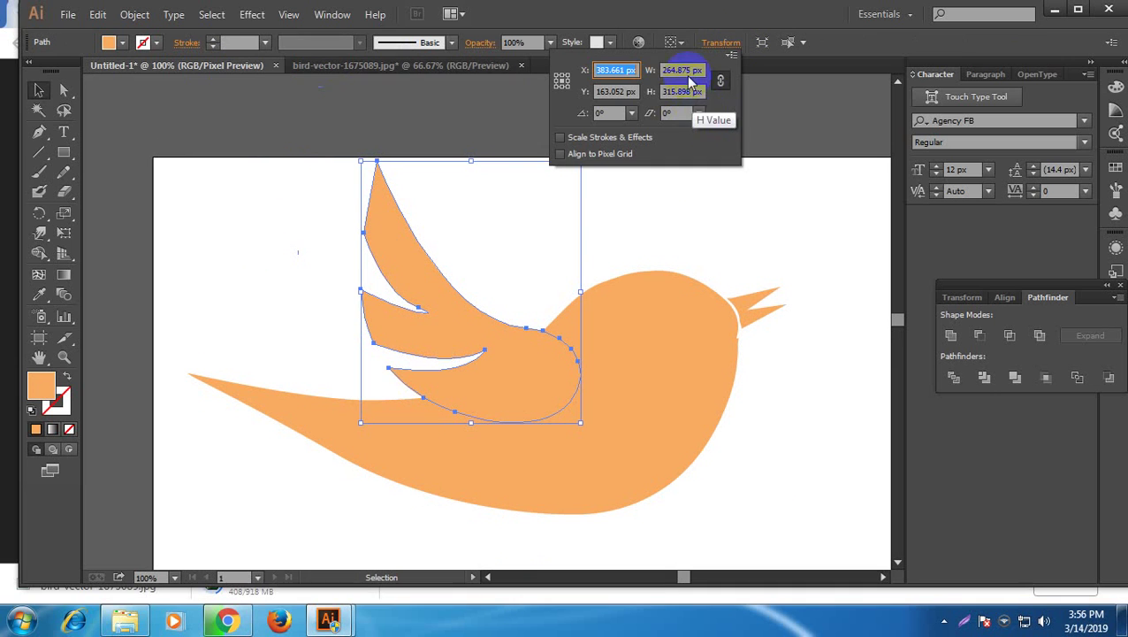
pyautogui.write('257')
pyautogui.press('Return')
pyautogui.press('Down')
pyautogui.press('Down')
pyautogui.press('Down')
pyautogui.press('Down')
pyautogui.press('Down')
pyautogui.press('Down')
pyautogui.press('Down')
pyautogui.press('Down')
pyautogui.press('Down')
pyautogui.press('Down')
pyautogui.press('Down')
pyautogui.press('Down')
pyautogui.press('Down')
pyautogui.press('Down')
pyautogui.press('Down')
pyautogui.press('Down')
pyautogui.press('Down')
pyautogui.press('Down')
pyautogui.press('Down')
pyautogui.press('Down')
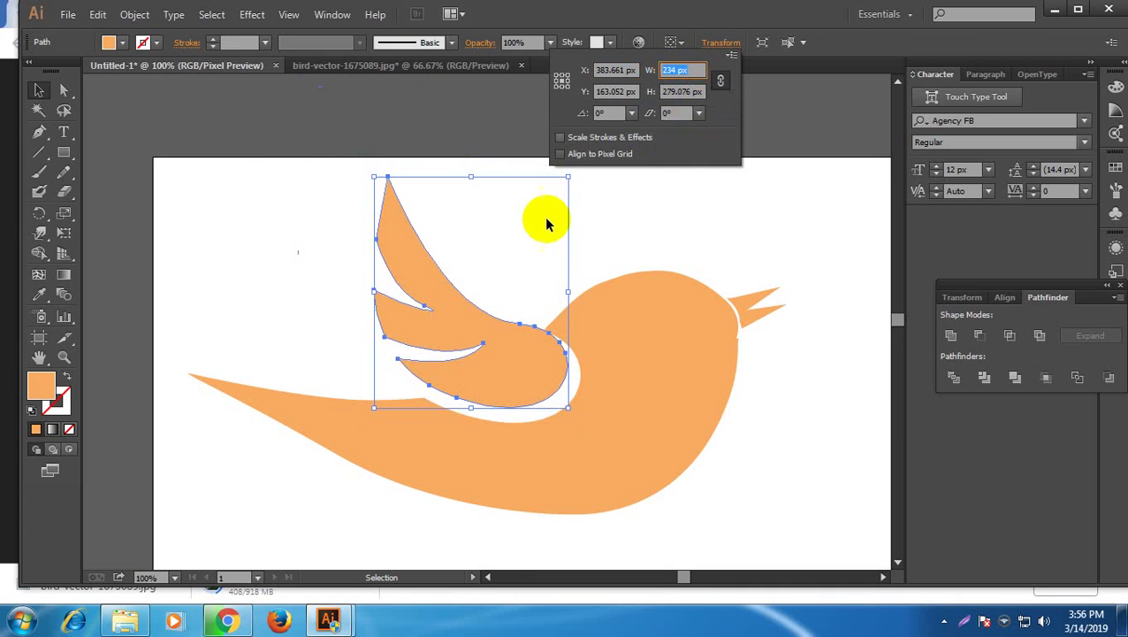
pyautogui.moveTo(501, 322); pyautogui.dragTo(505, 361)
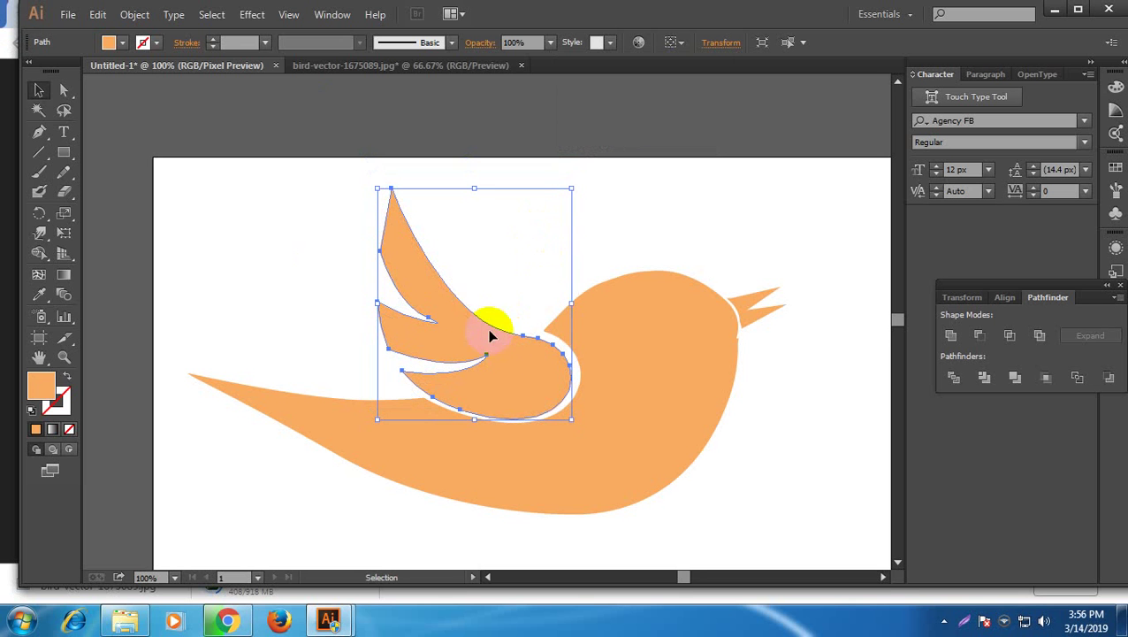
# Nudge the wing slightly right and up to even out the white gap inside the body's cutout, and deselect it
pyautogui.press('Right')
pyautogui.press('Right')
pyautogui.press('Right')
pyautogui.press('Right')
pyautogui.press('Up')
pyautogui.press('Up')
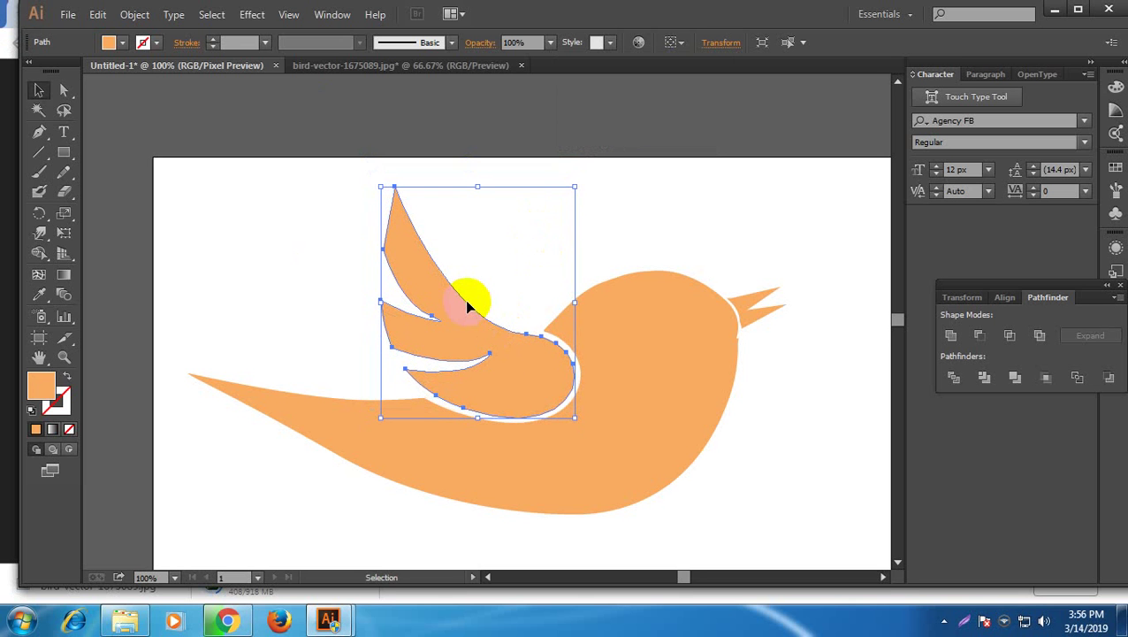
pyautogui.click(612, 244)
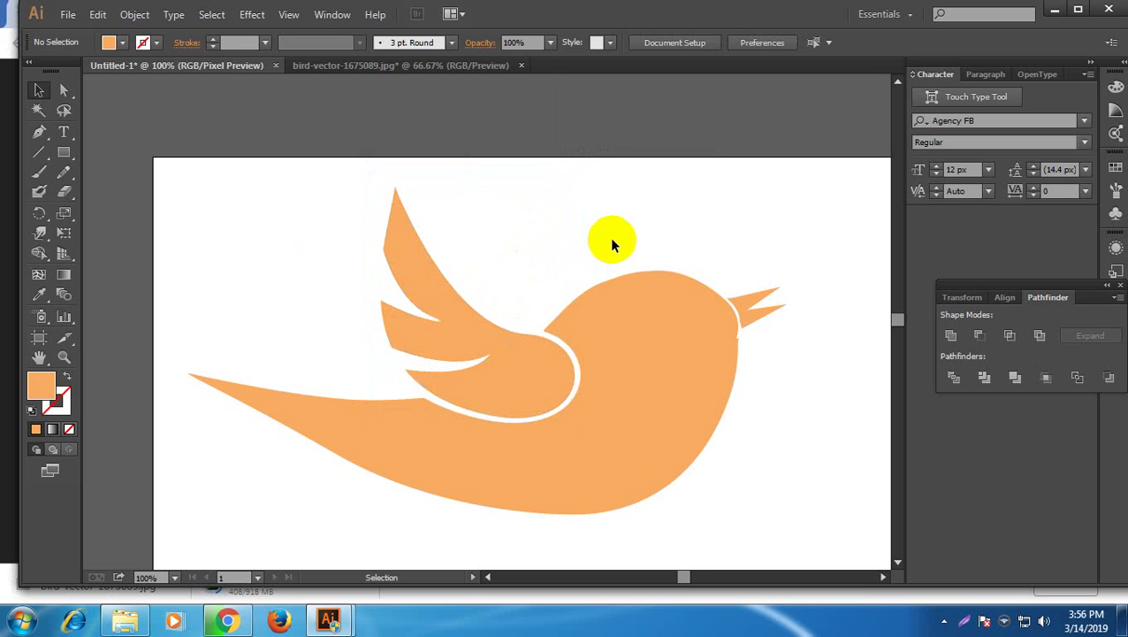
# Give the bird's body a white stroke 5 px wide and deselect it
pyautogui.click(623, 317)
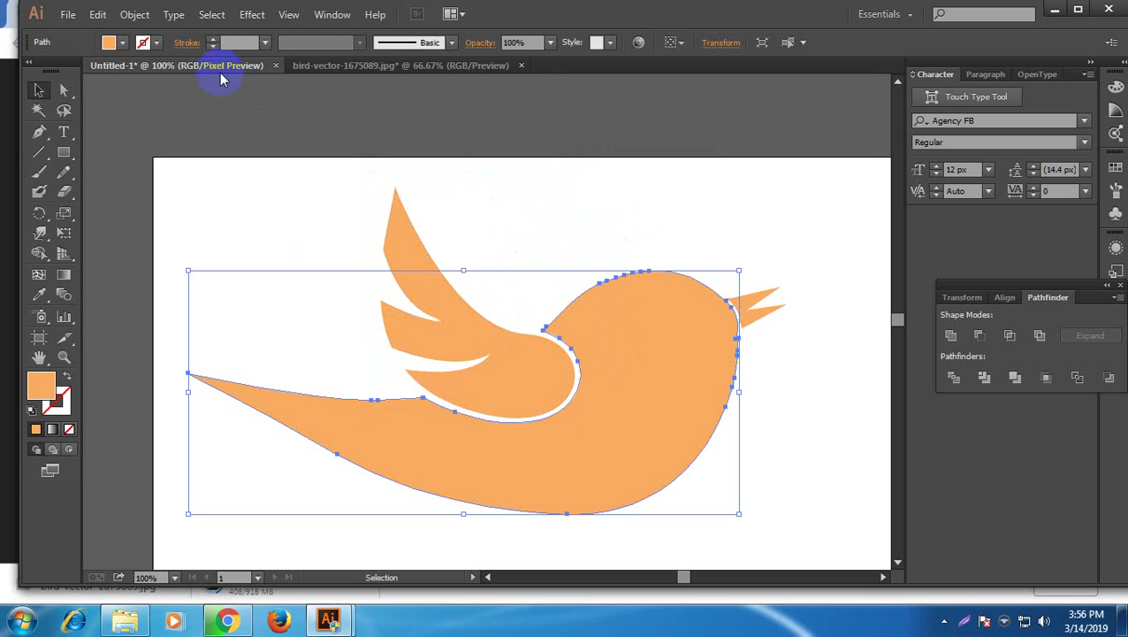
pyautogui.click(159, 44)
pyautogui.click(34, 71)
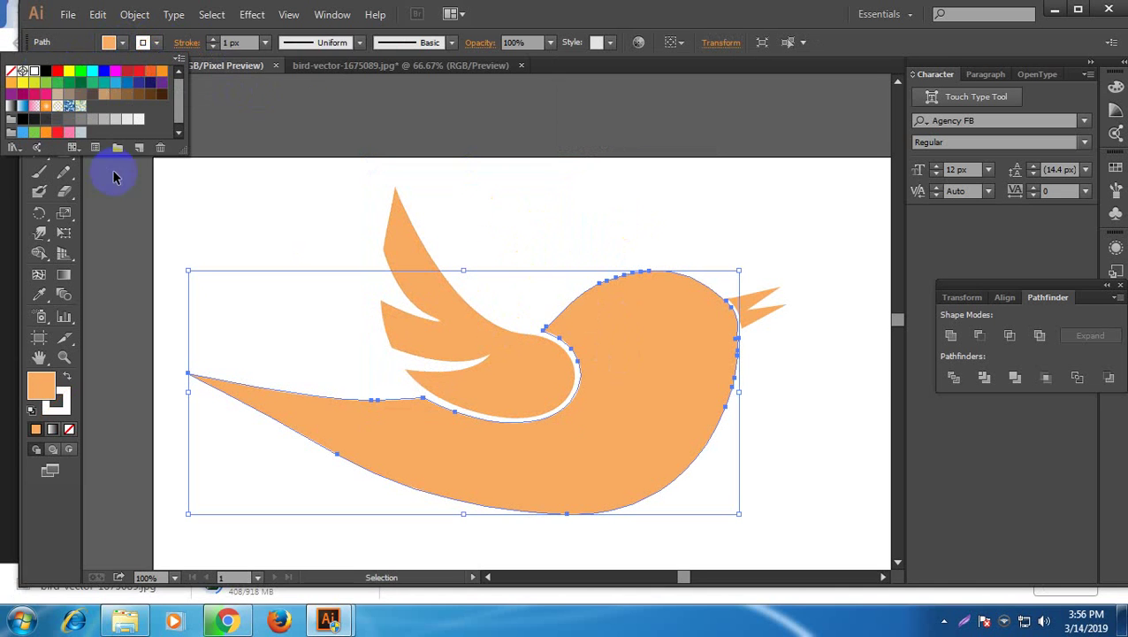
pyautogui.click(265, 41)
pyautogui.click(264, 42)
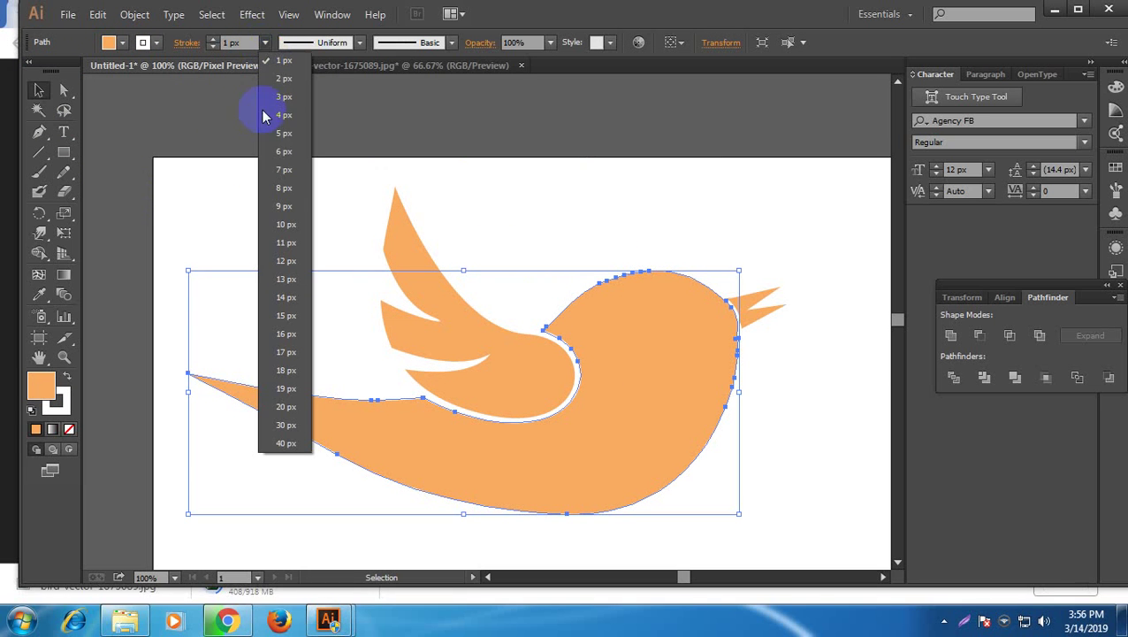
pyautogui.click(284, 133)
pyautogui.click(572, 211)
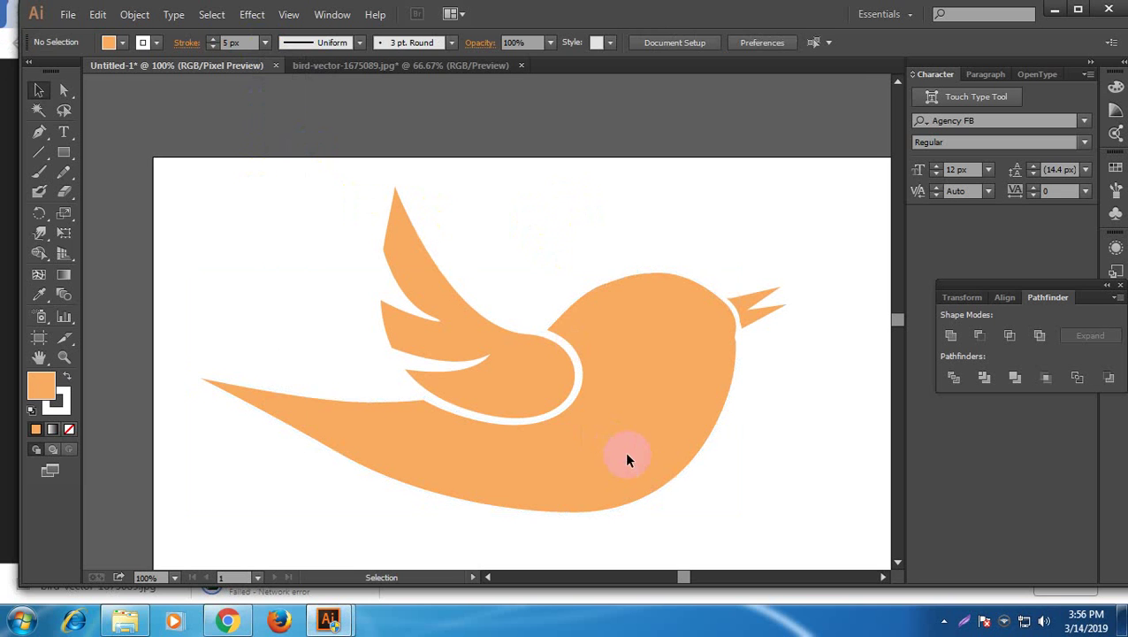
pyautogui.click(646, 464)
pyautogui.click(799, 457)
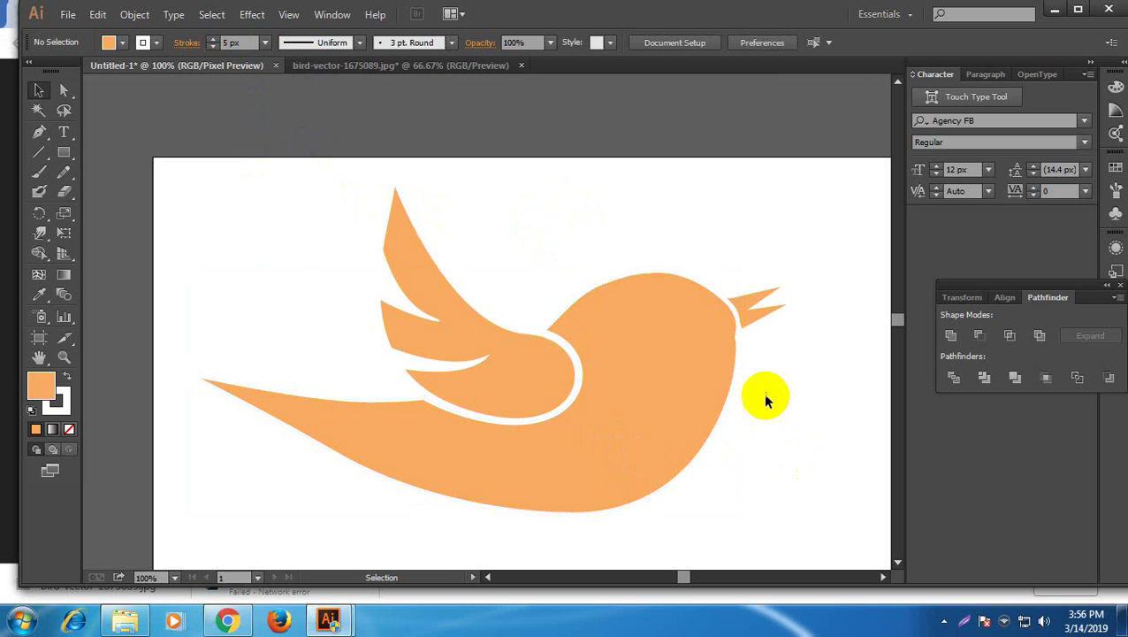
# Move the beak slightly left and up, closer to the head, and deselect it
pyautogui.click(763, 320)
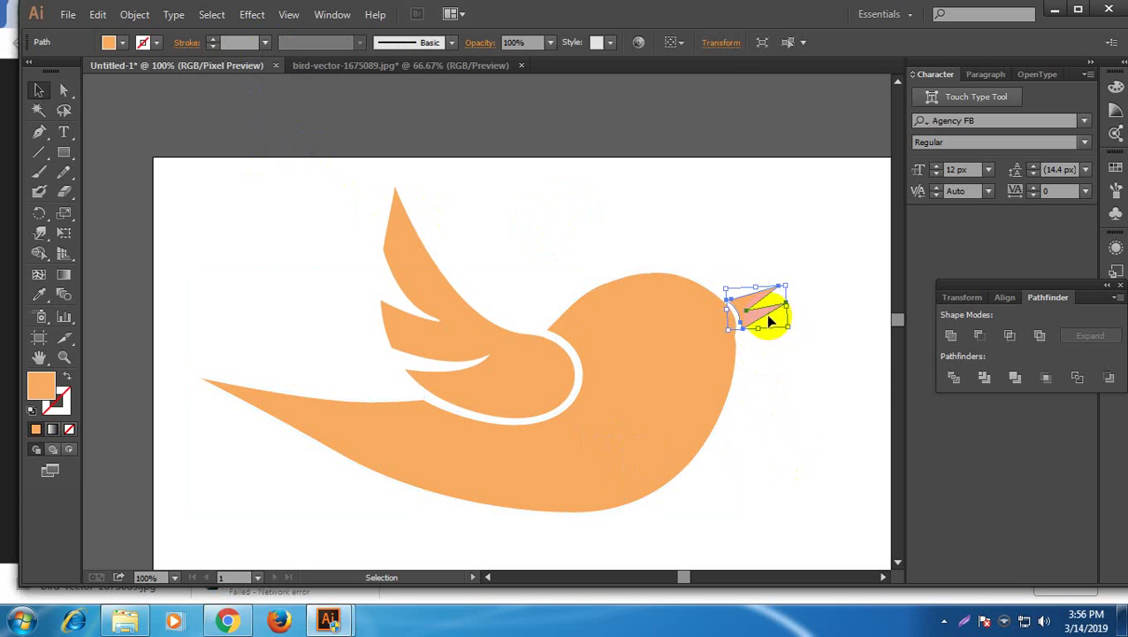
pyautogui.moveTo(757, 314); pyautogui.dragTo(761, 320)
pyautogui.click(767, 378)
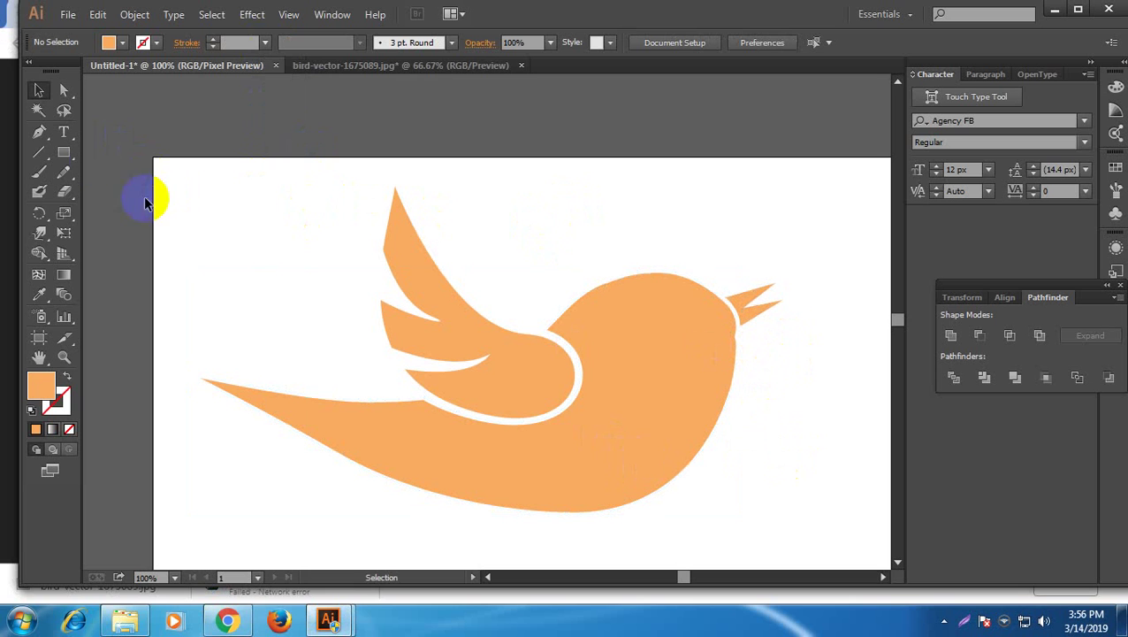
# Draw a small horizontal ellipse on the bird's head as the eye and fill it with white
pyautogui.moveTo(64, 151); pyautogui.dragTo(103, 191)
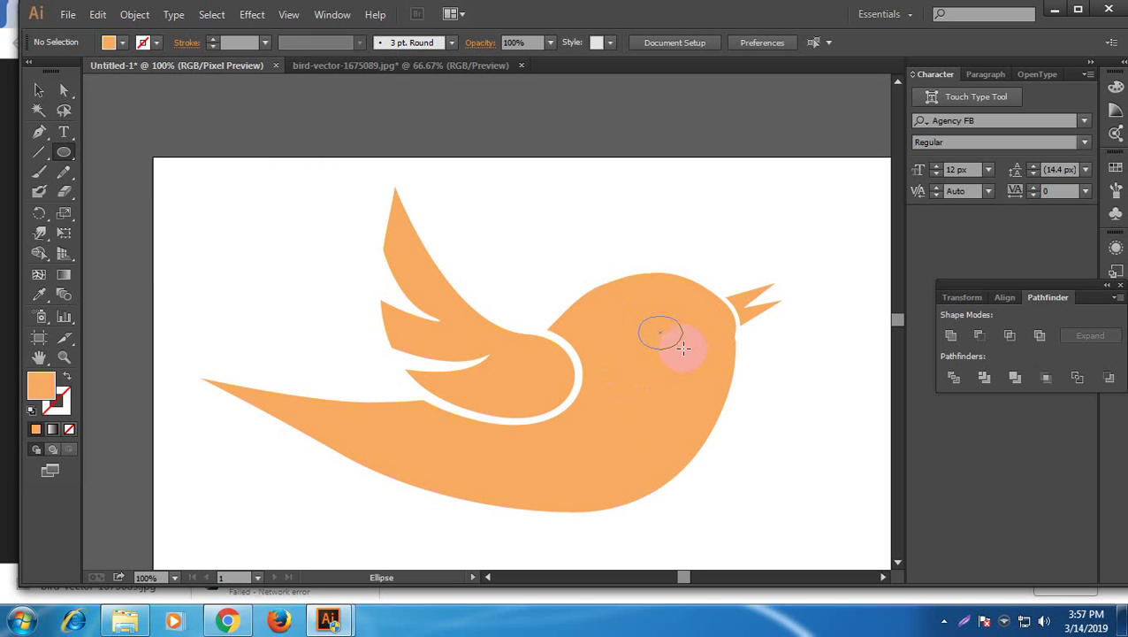
pyautogui.moveTo(685, 347); pyautogui.dragTo(685, 347)
pyautogui.click(39, 90)
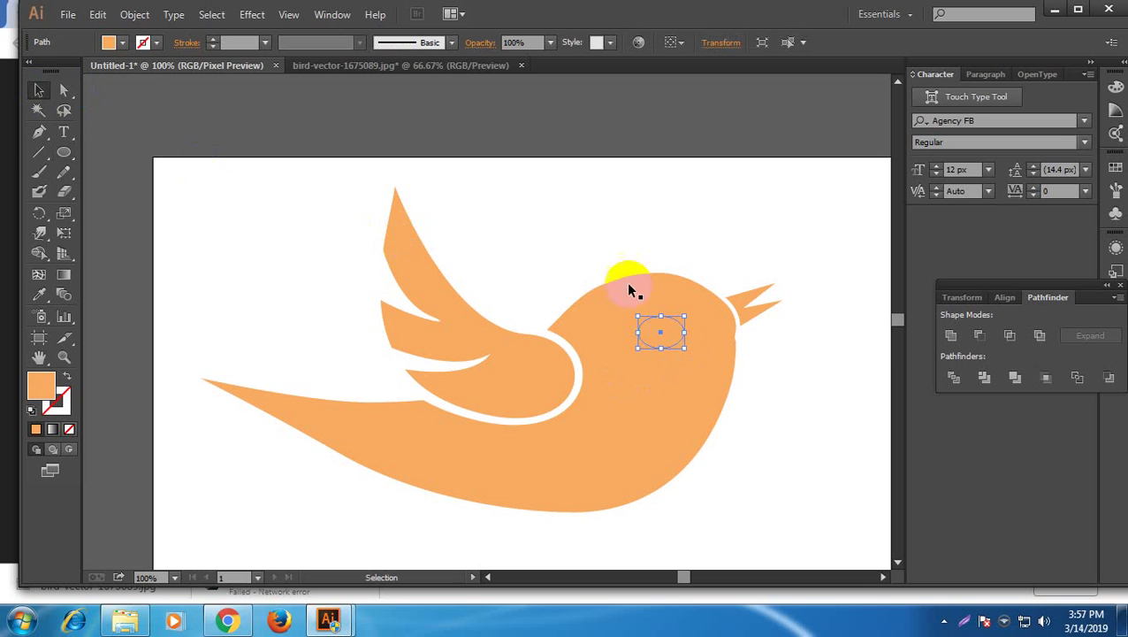
pyautogui.click(110, 42)
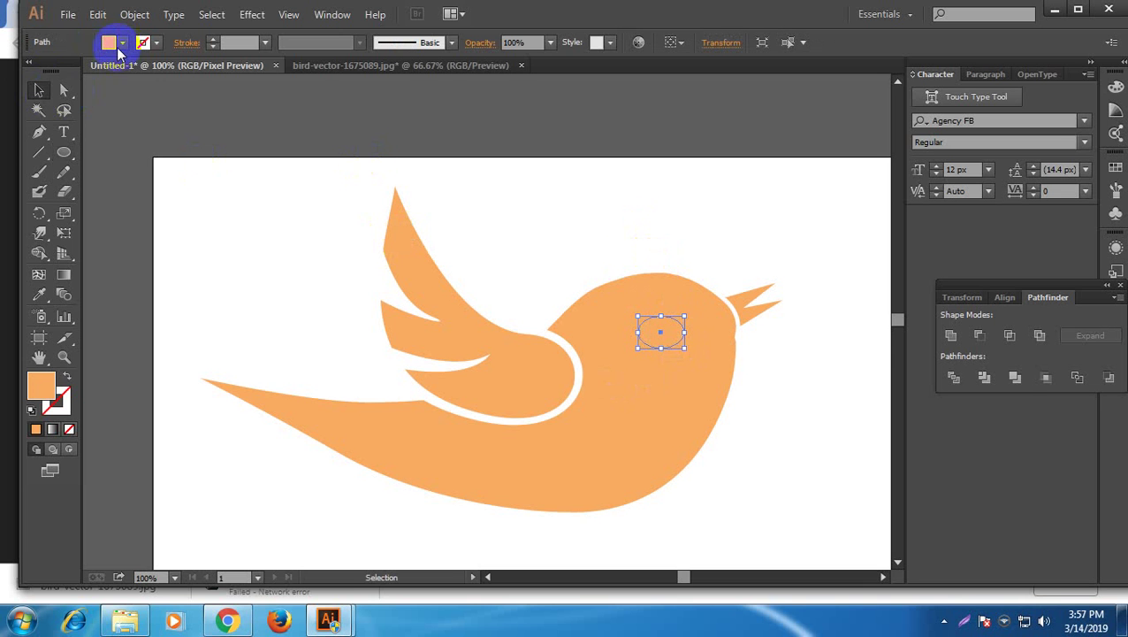
pyautogui.click(35, 71)
pyautogui.click(555, 253)
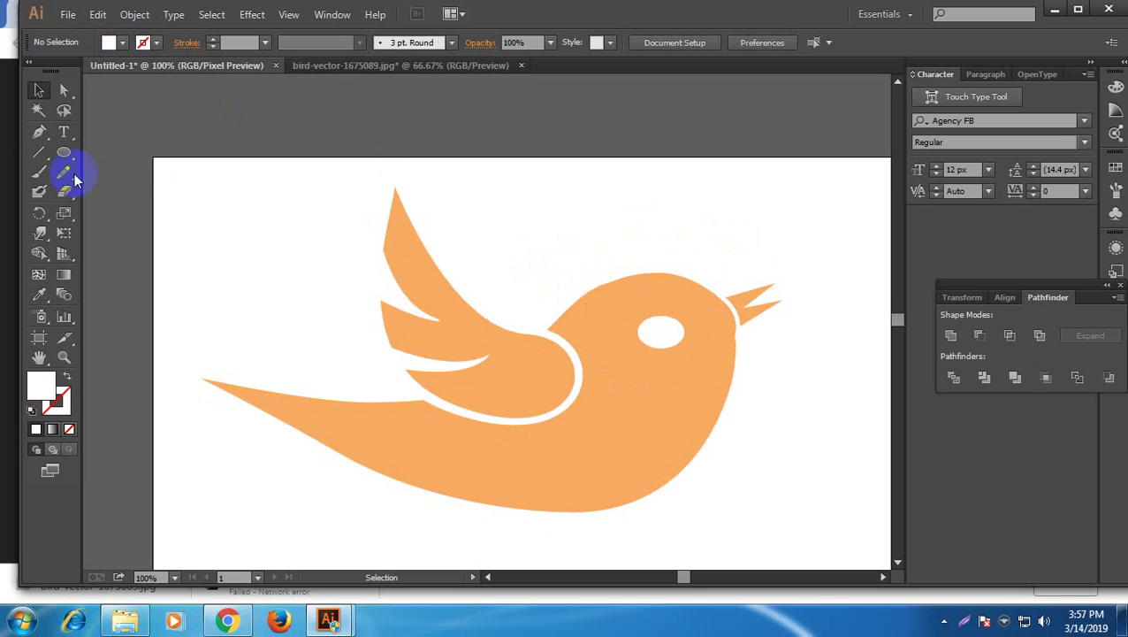
# Try to scale the white eye ellipse itself uniformly to 70%, and undo the scaling
pyautogui.click(673, 332)
pyautogui.rightClick(673, 332)
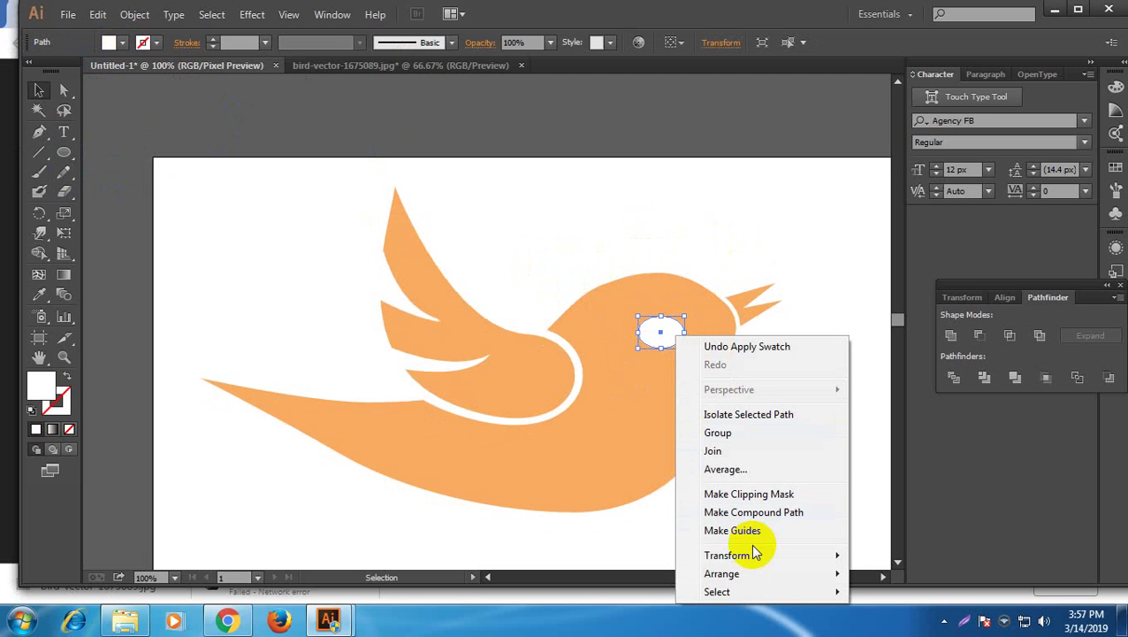
pyautogui.moveTo(794, 564)
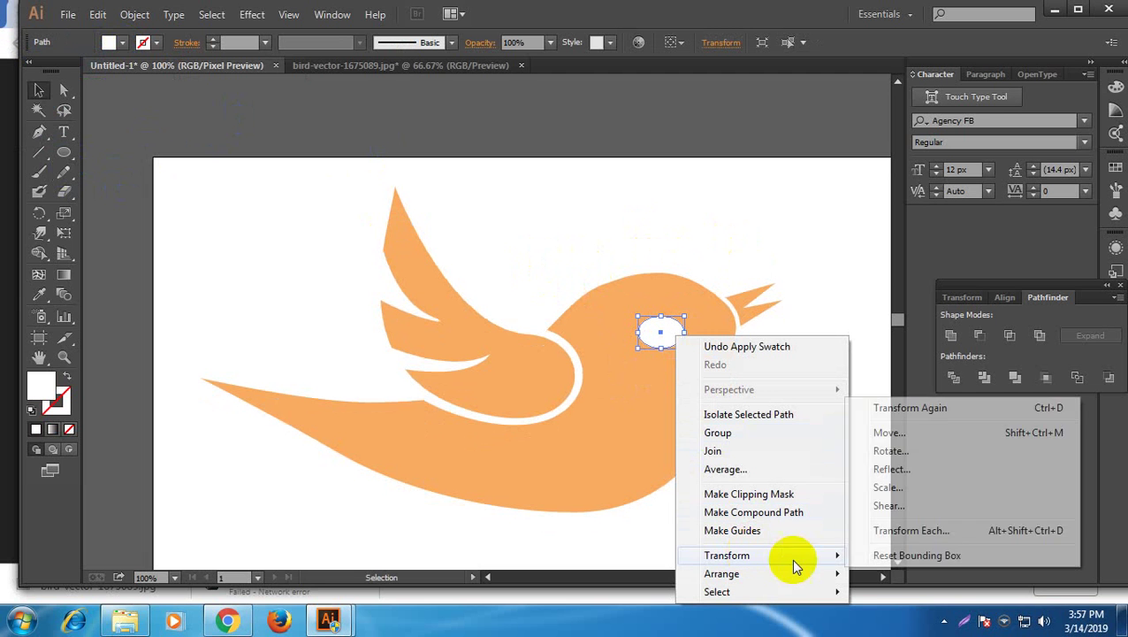
pyautogui.click(886, 487)
pyautogui.moveTo(444, 212); pyautogui.dragTo(290, 178)
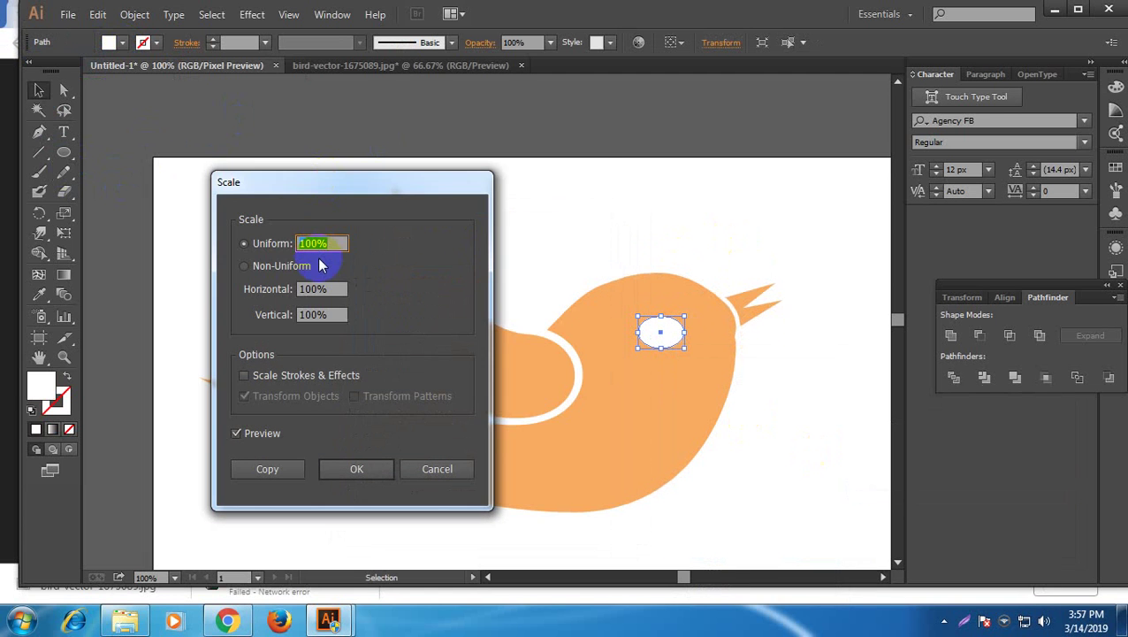
pyautogui.click(314, 244)
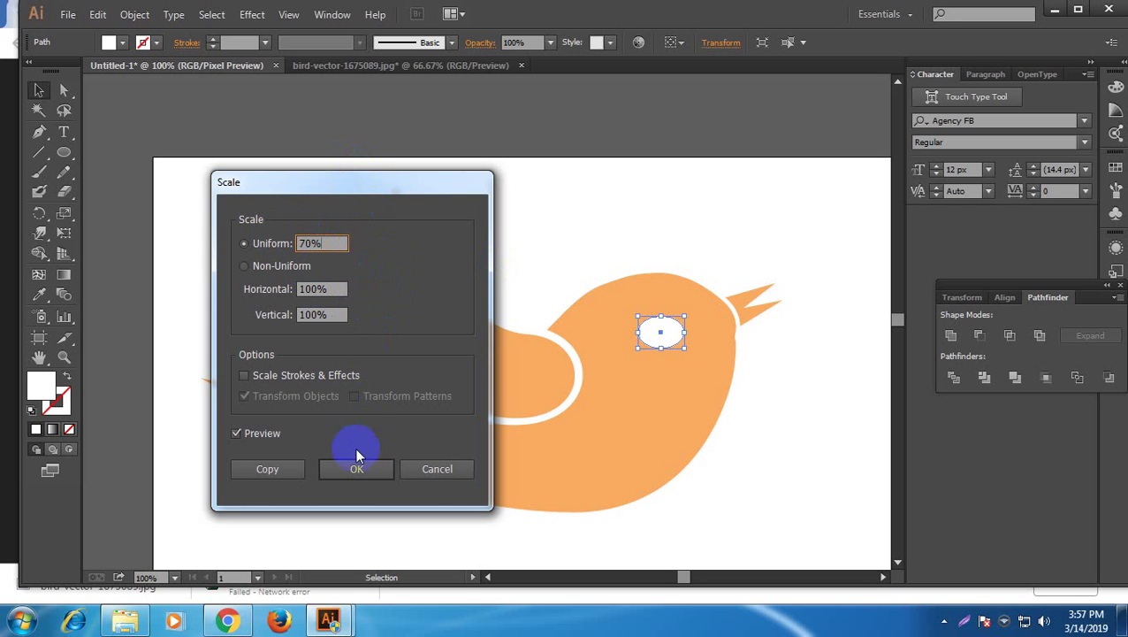
pyautogui.click(356, 473)
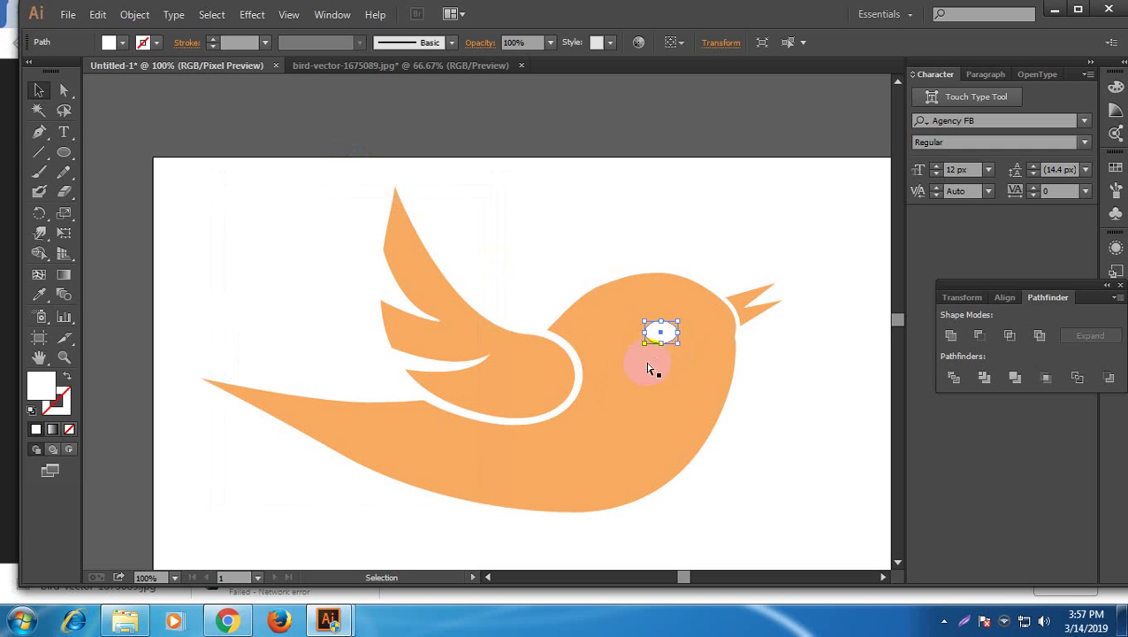
pyautogui.press('a')
pyautogui.press('v')
pyautogui.click(654, 332)
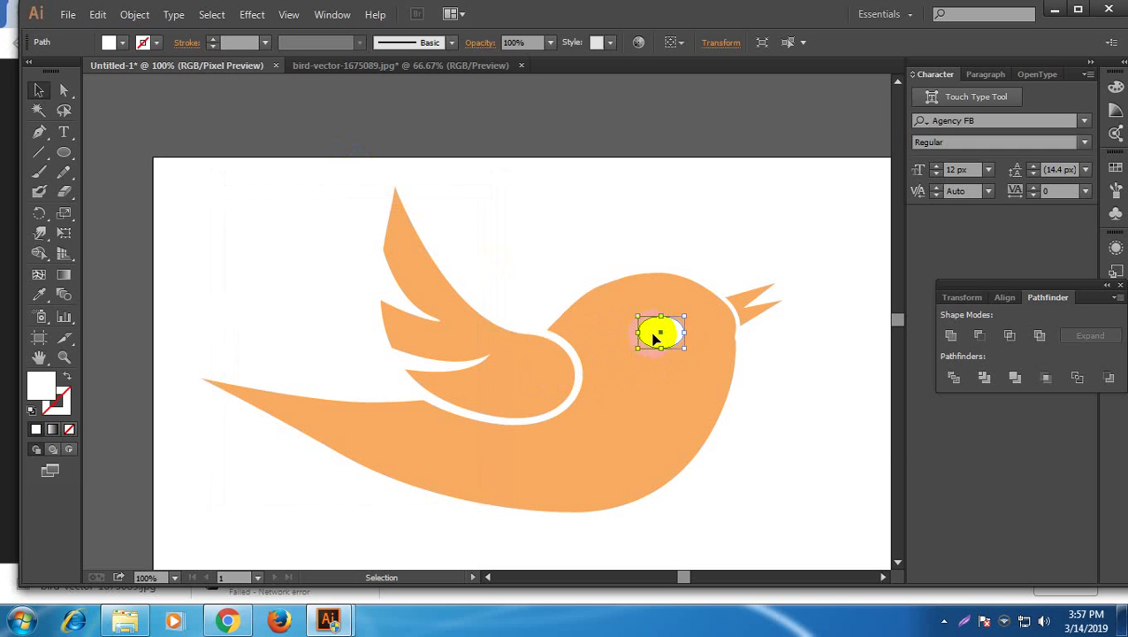
# Create a copy of the white eye ellipse scaled uniformly to 70% and fill the copy with black as the pupil
pyautogui.rightClick(689, 357)
pyautogui.moveTo(751, 297)
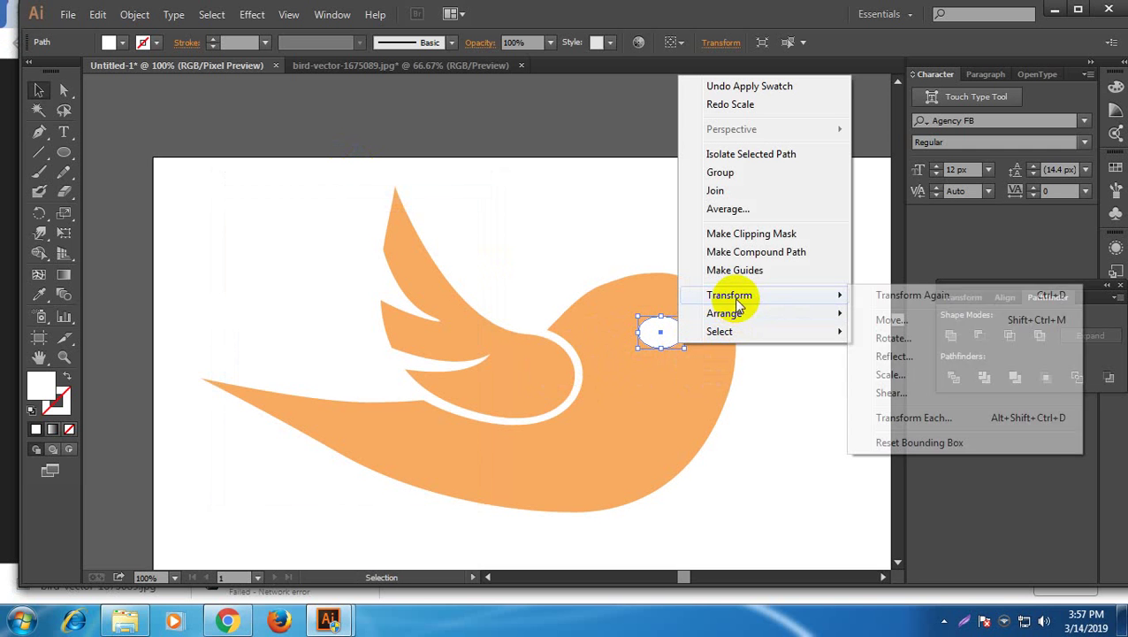
pyautogui.click(889, 374)
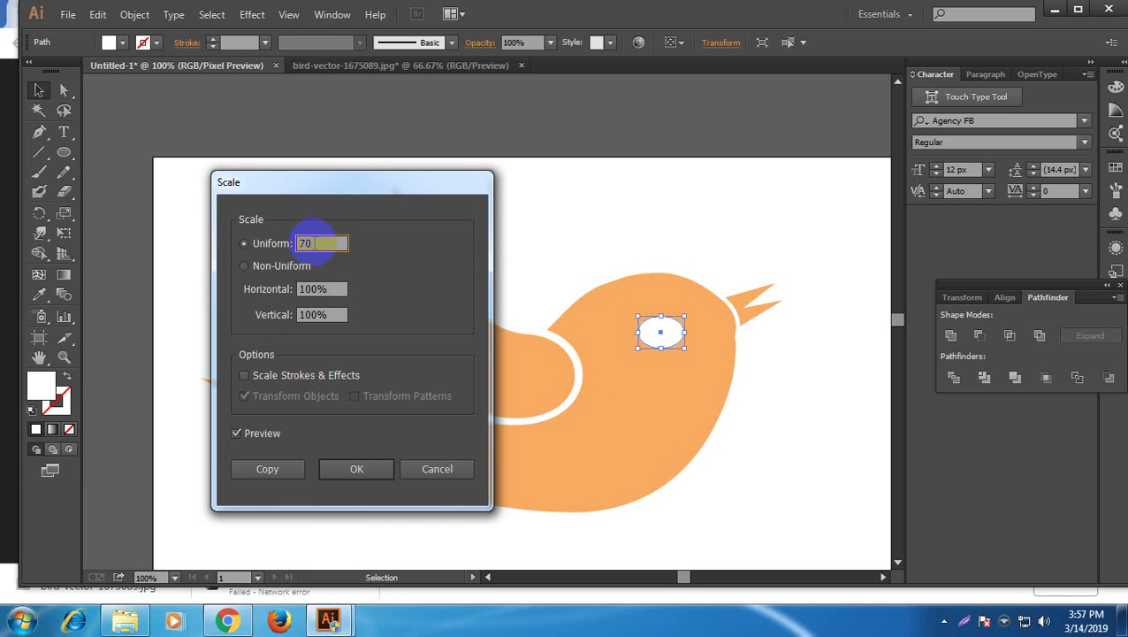
pyautogui.click(265, 470)
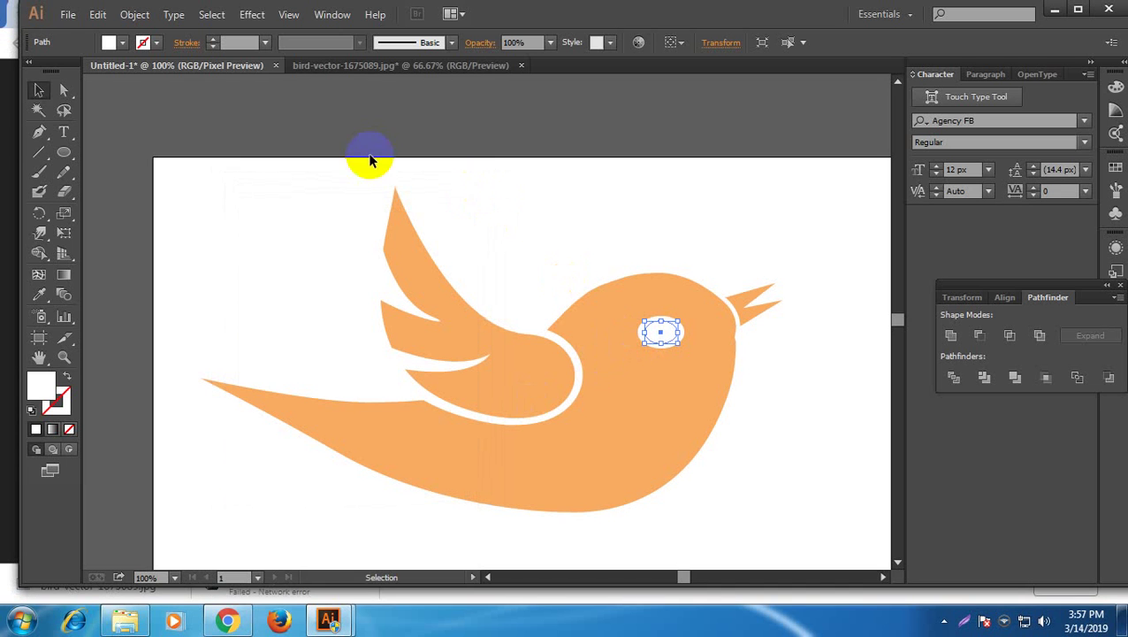
pyautogui.click(108, 42)
pyautogui.click(50, 73)
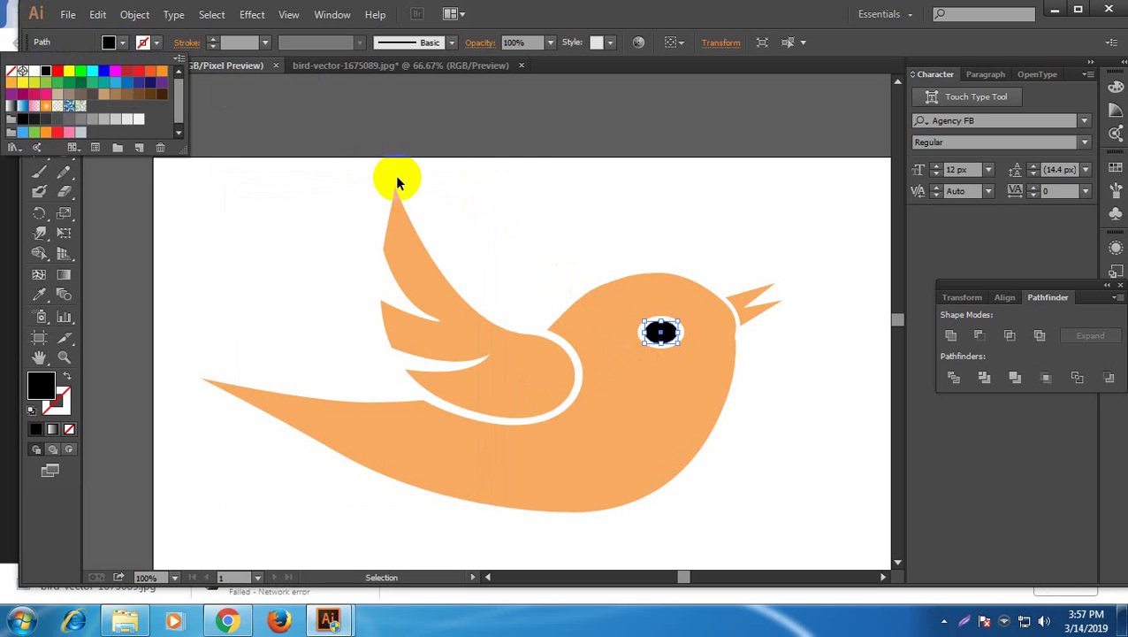
pyautogui.click(524, 189)
pyautogui.click(502, 212)
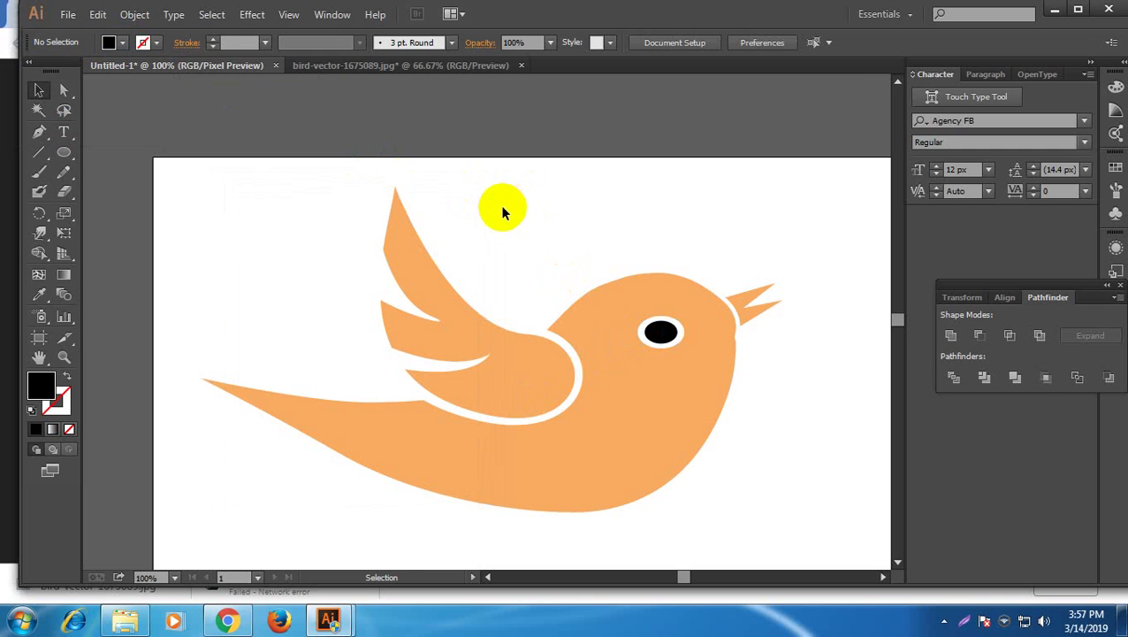
# Fill the wing with the dark blue swatch R=46 G=49 B=146 and deselect it
pyautogui.hotkey('ctrl', '-')
pyautogui.hotkey('ctrl', '-')
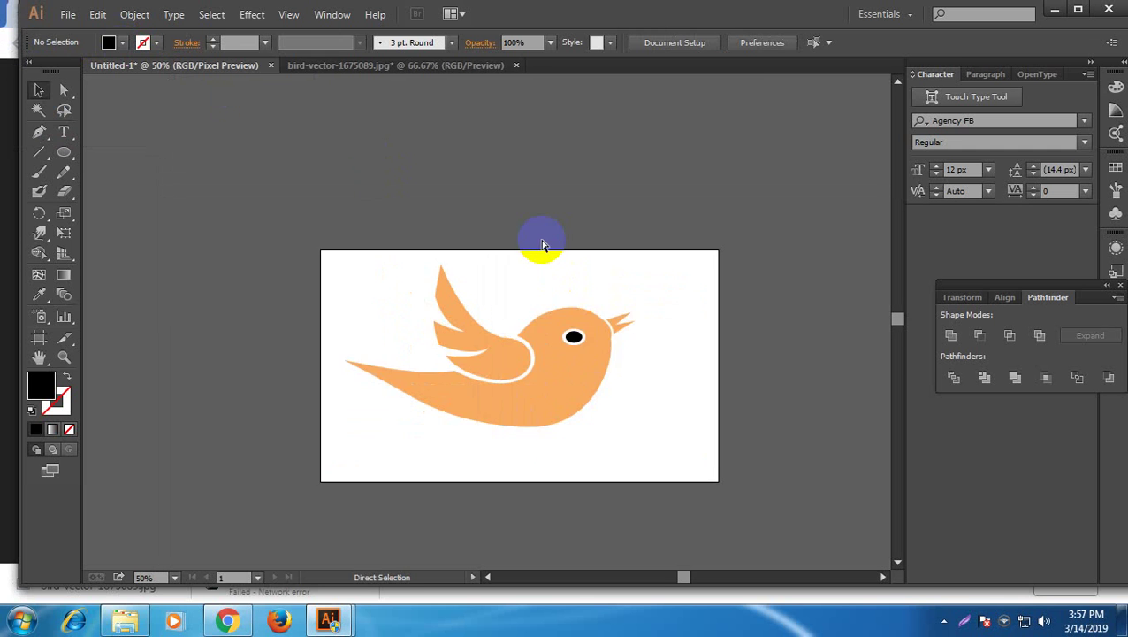
pyautogui.click(517, 360)
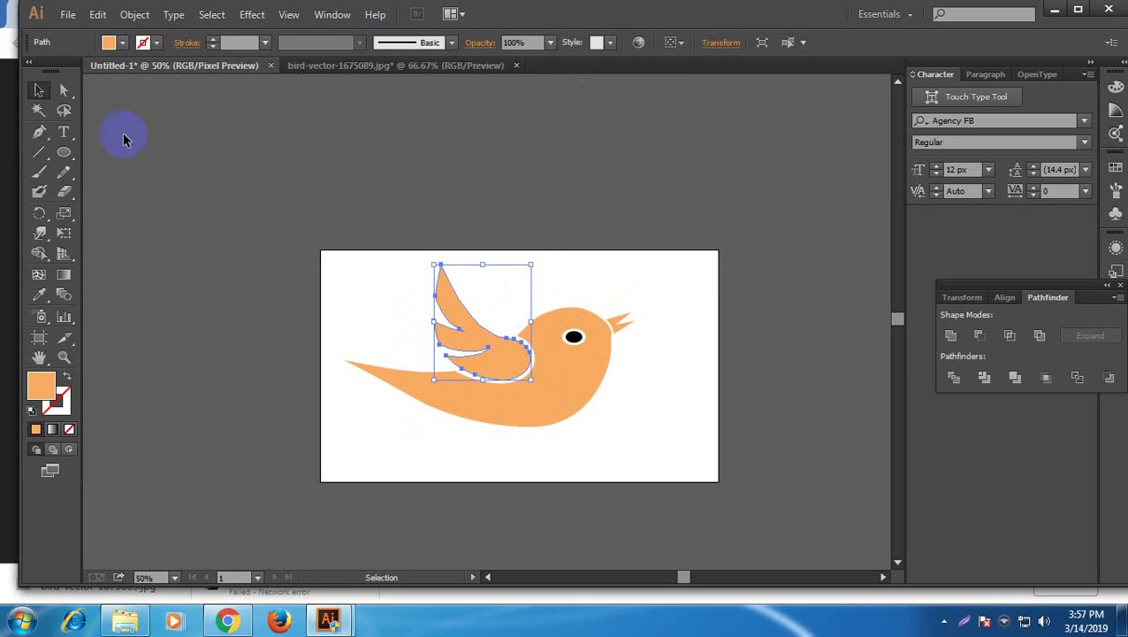
pyautogui.click(108, 42)
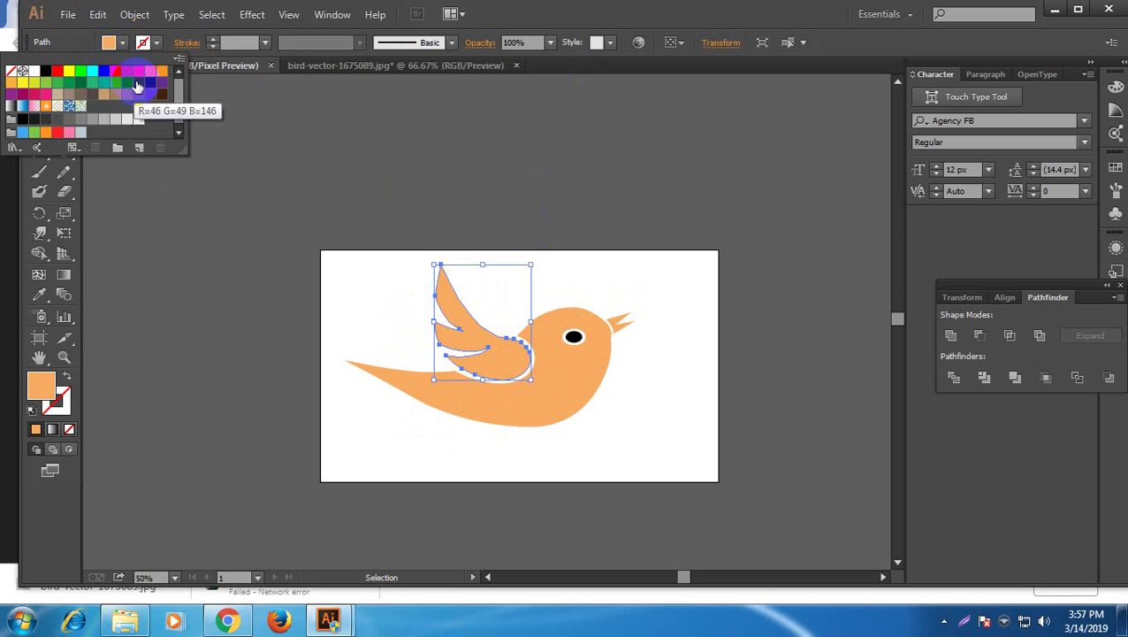
pyautogui.click(137, 83)
pyautogui.click(359, 279)
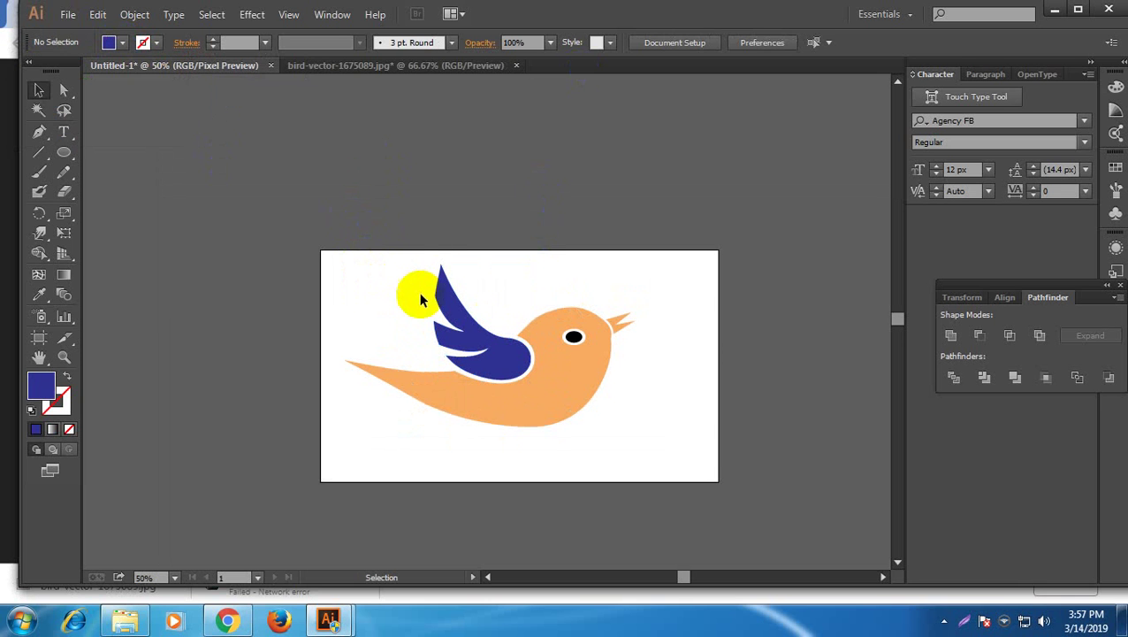
# Fill the bird's body with the purple swatch R=102 G=45 B=145 and deselect it
pyautogui.click(545, 421)
pyautogui.click(123, 44)
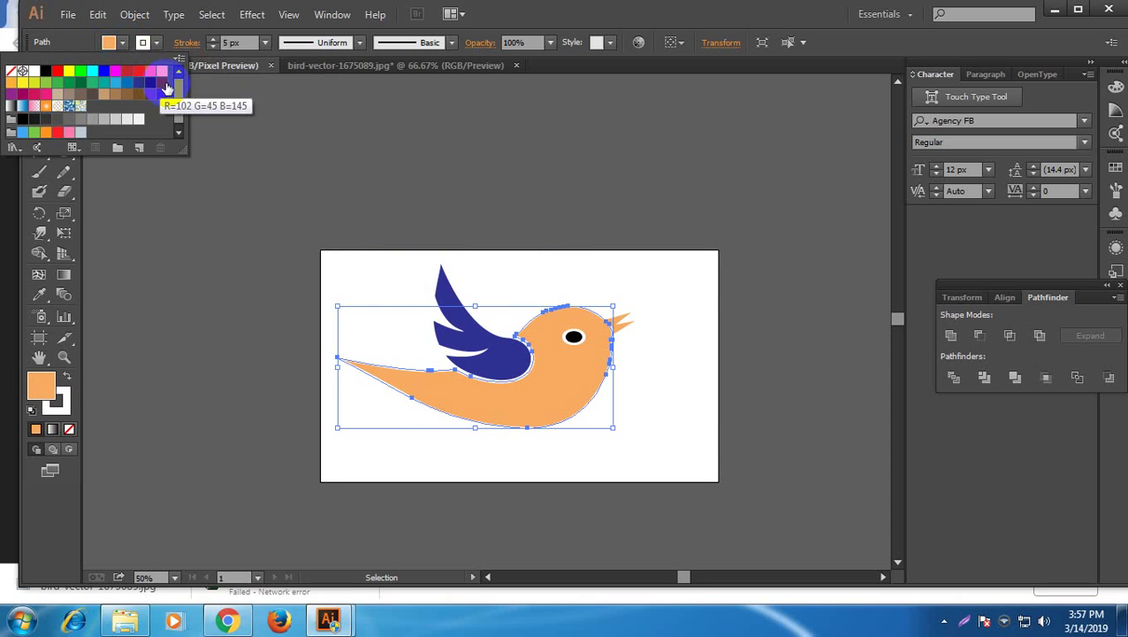
pyautogui.click(167, 90)
pyautogui.click(560, 282)
pyautogui.click(721, 403)
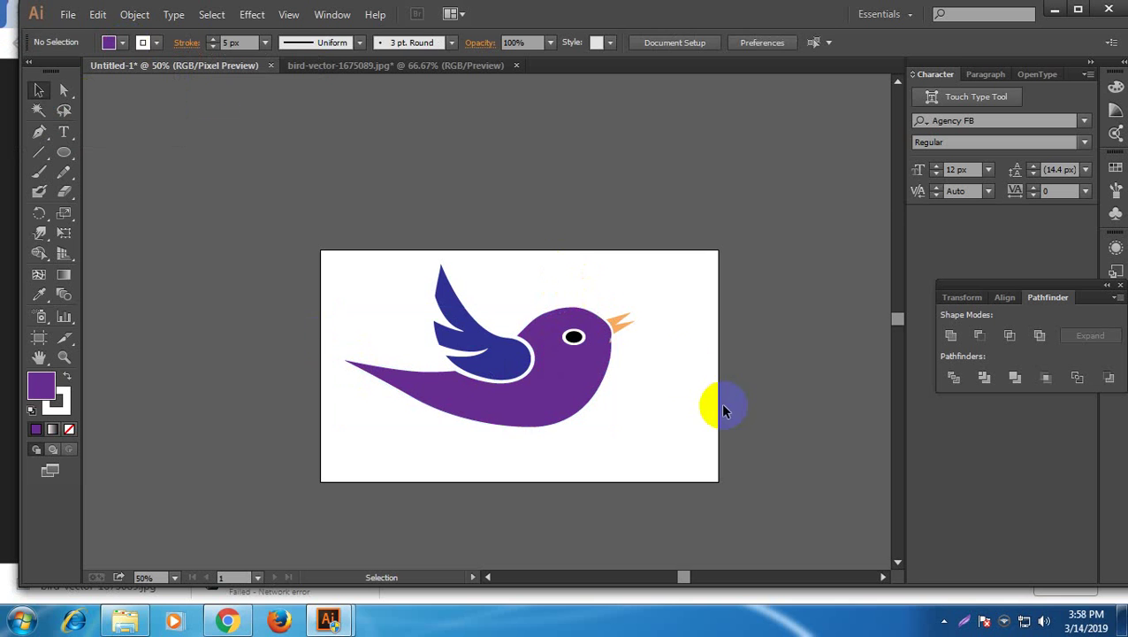
# Fill the beak with the medium blue swatch and deselect it
pyautogui.click(624, 322)
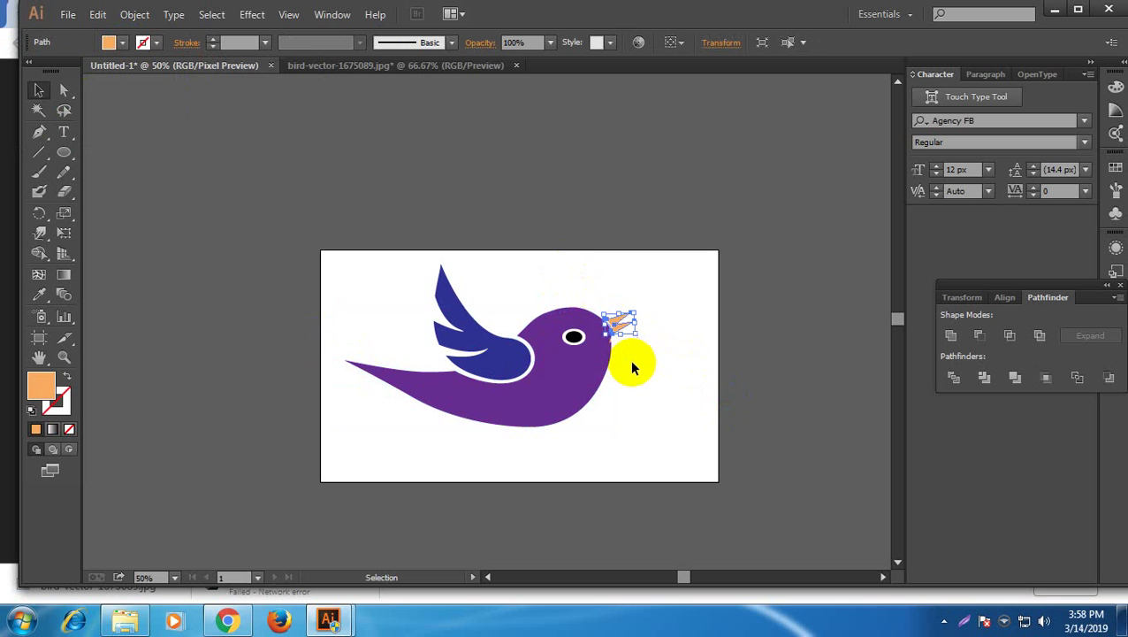
pyautogui.click(124, 44)
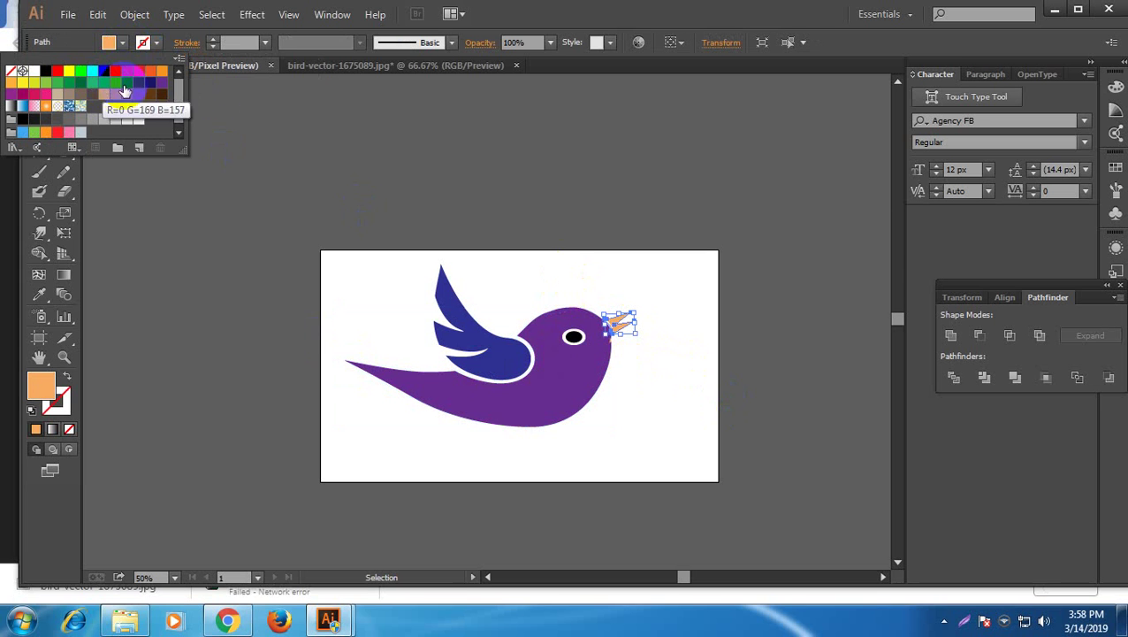
pyautogui.click(139, 82)
pyautogui.click(127, 82)
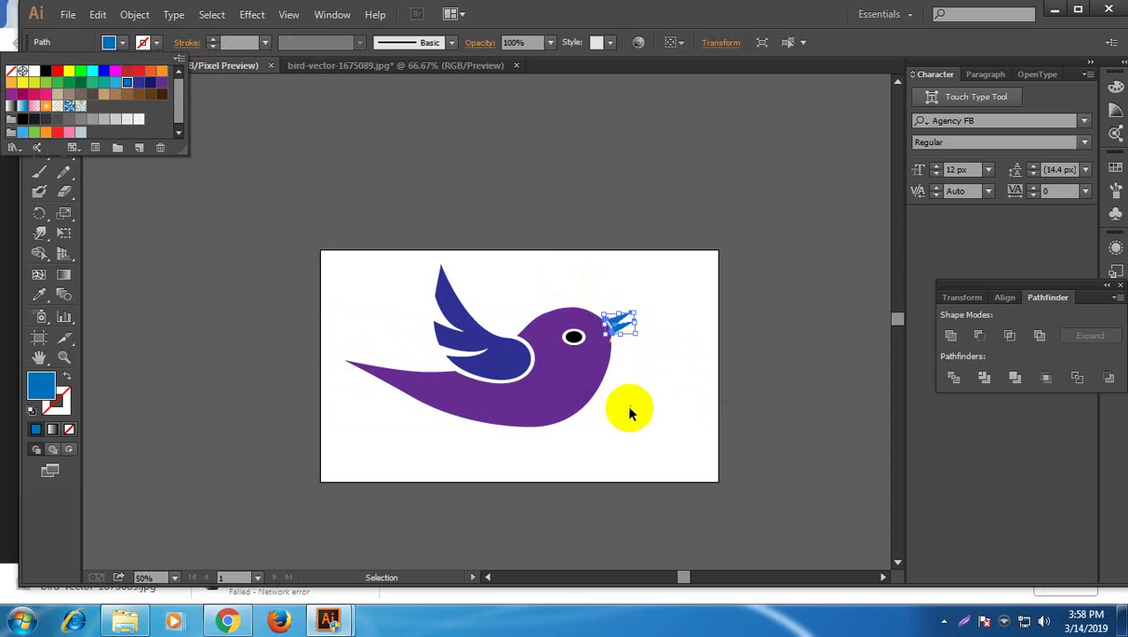
pyautogui.click(650, 397)
pyautogui.scroll(2, 653, 434)
pyautogui.click(652, 436)
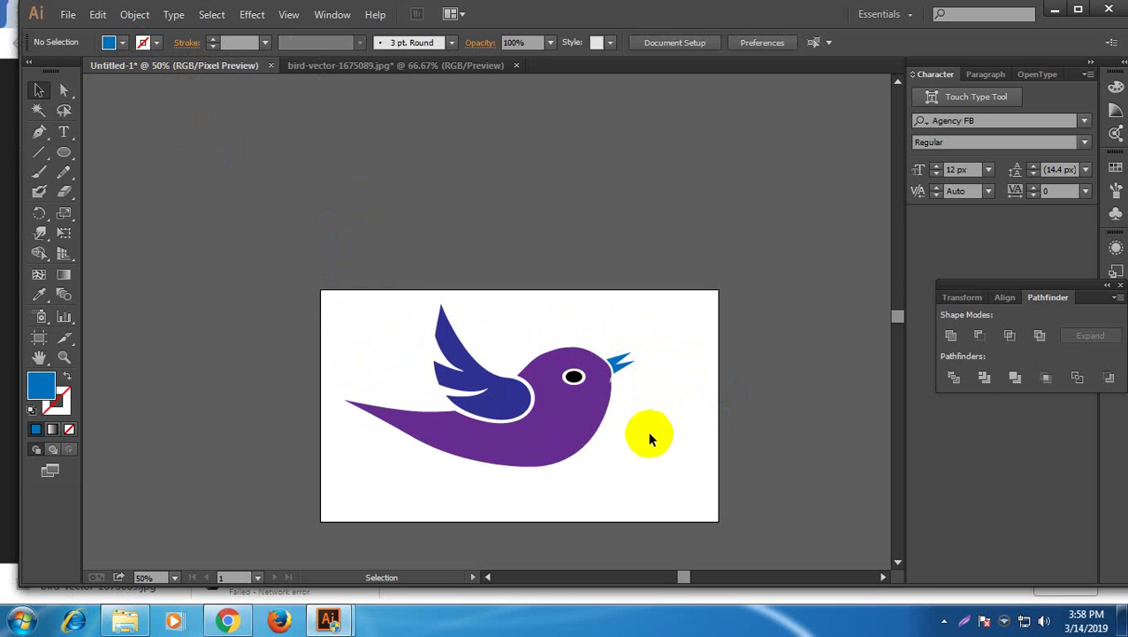
pyautogui.scroll(-2, 650, 433)
# Unite the bird's overlapping body shapes into a single shape with Pathfinder and deselect it
pyautogui.click(591, 362)
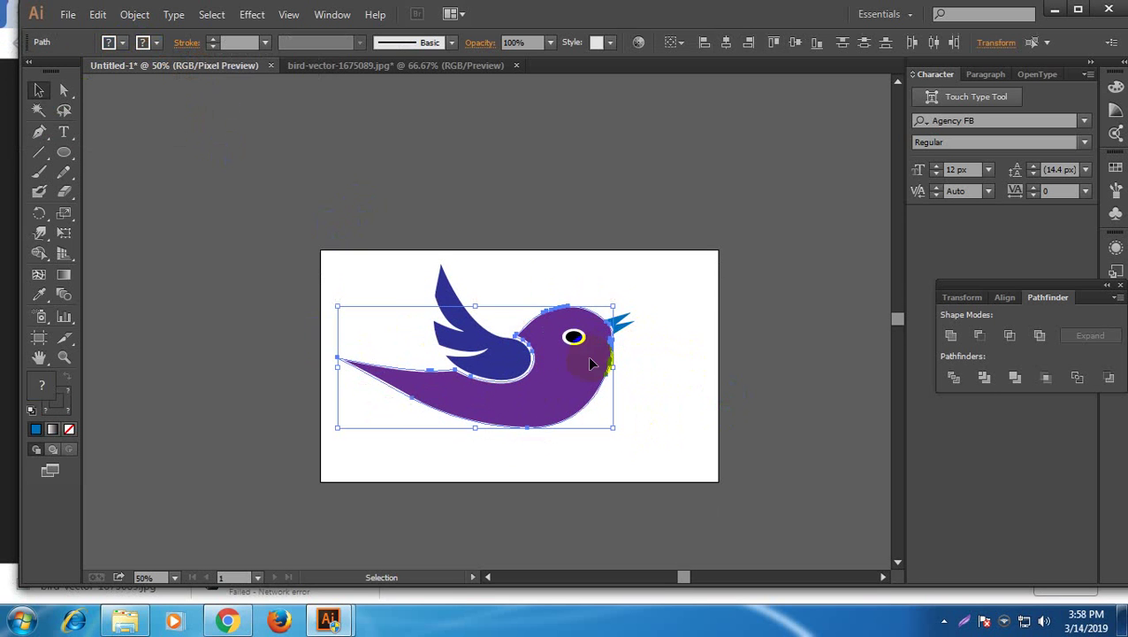
pyautogui.click(950, 335)
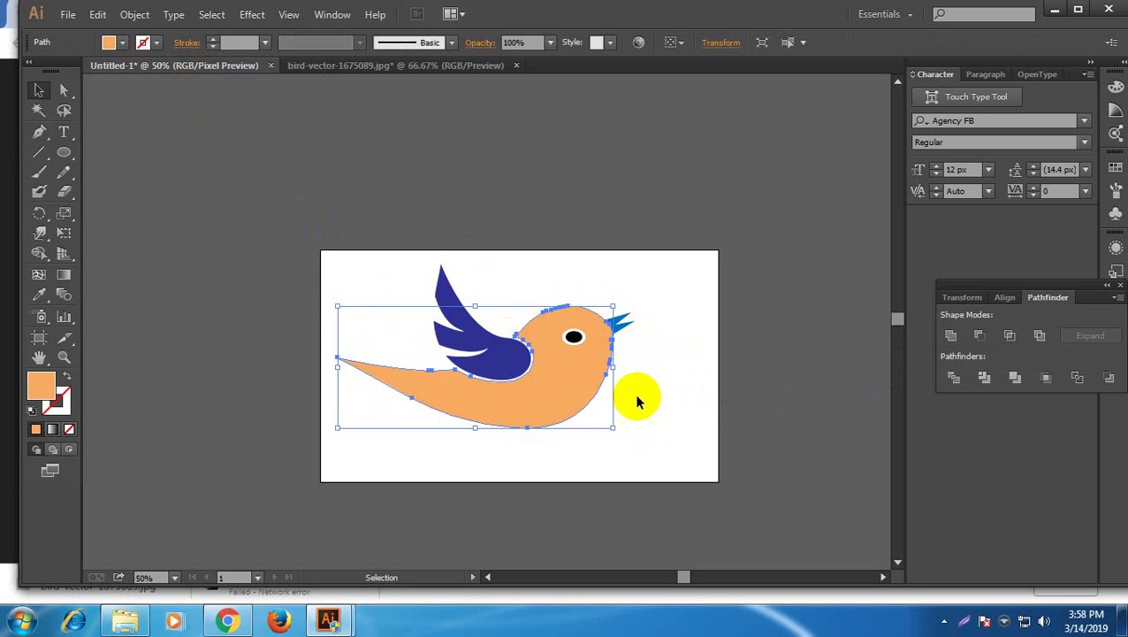
pyautogui.click(666, 412)
pyautogui.click(589, 385)
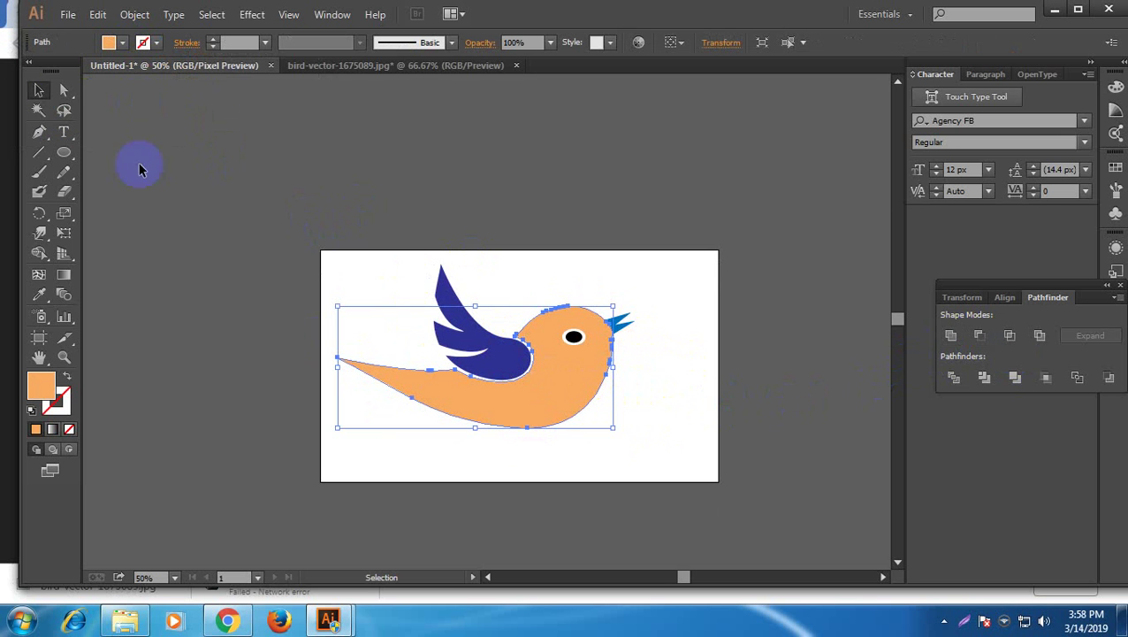
pyautogui.click(202, 216)
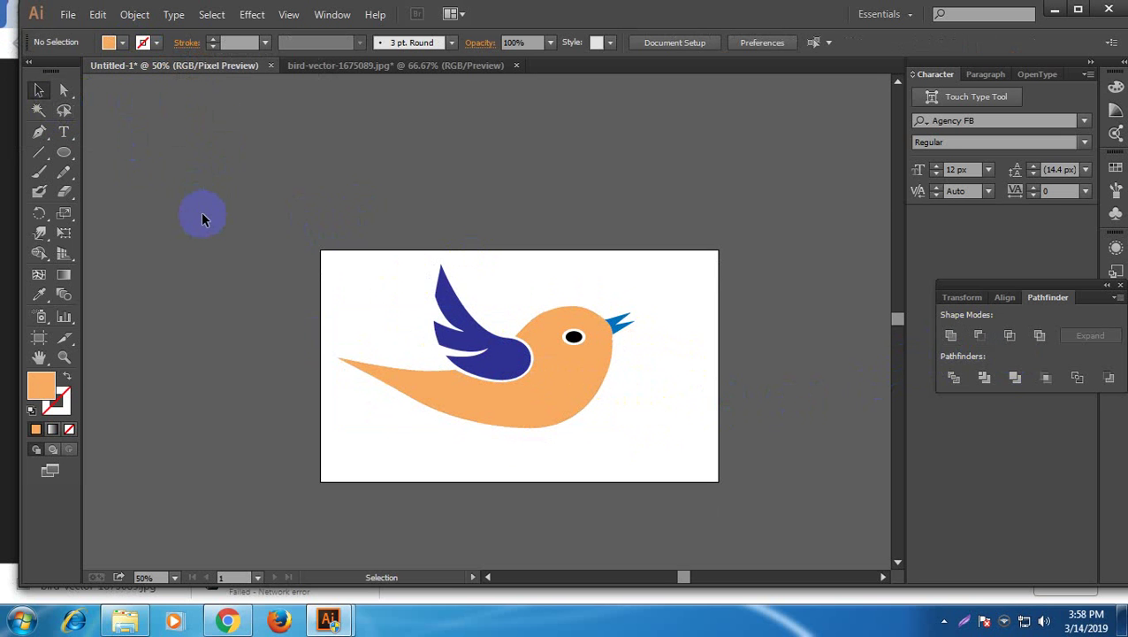
# Nudge the united body slightly left and down, away from the beak and wing, and deselect it
pyautogui.click(525, 428)
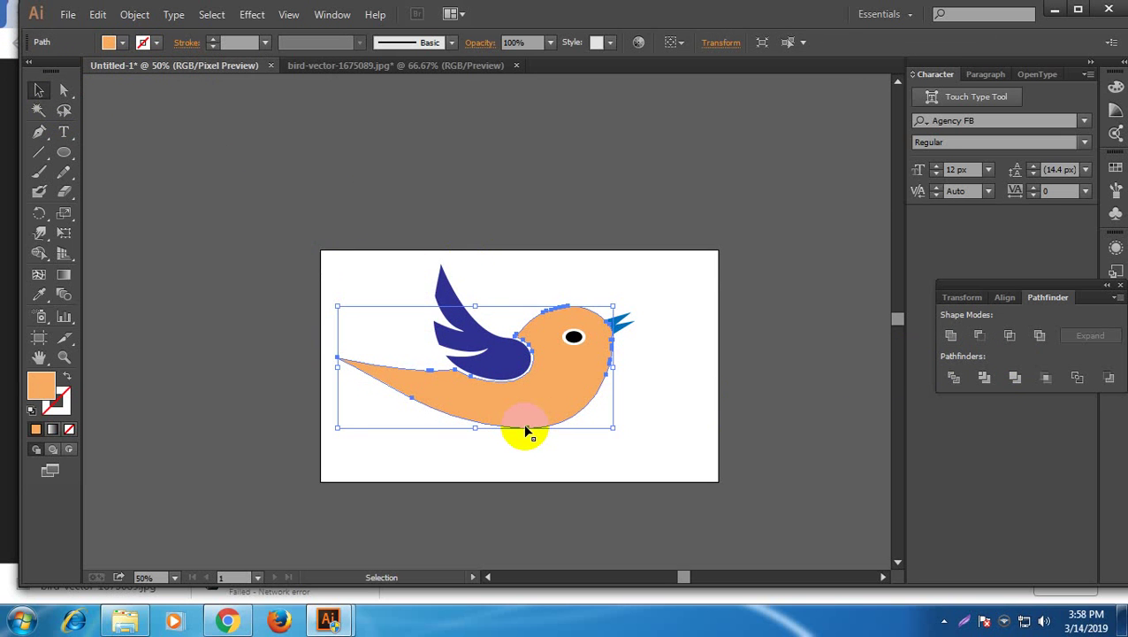
pyautogui.press('Left')
pyautogui.press('Left')
pyautogui.press('Left')
pyautogui.press('Left')
pyautogui.press('Down')
pyautogui.press('Down')
pyautogui.press('Down')
pyautogui.press('Down')
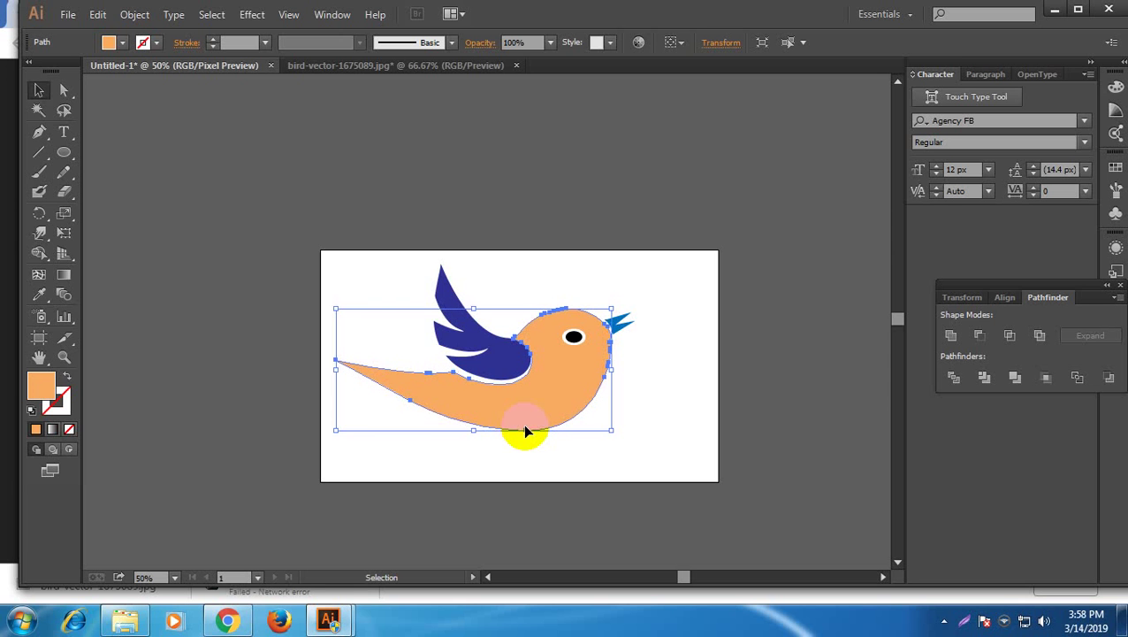
pyautogui.press('Left')
pyautogui.press('Left')
pyautogui.press('Left')
pyautogui.press('Left')
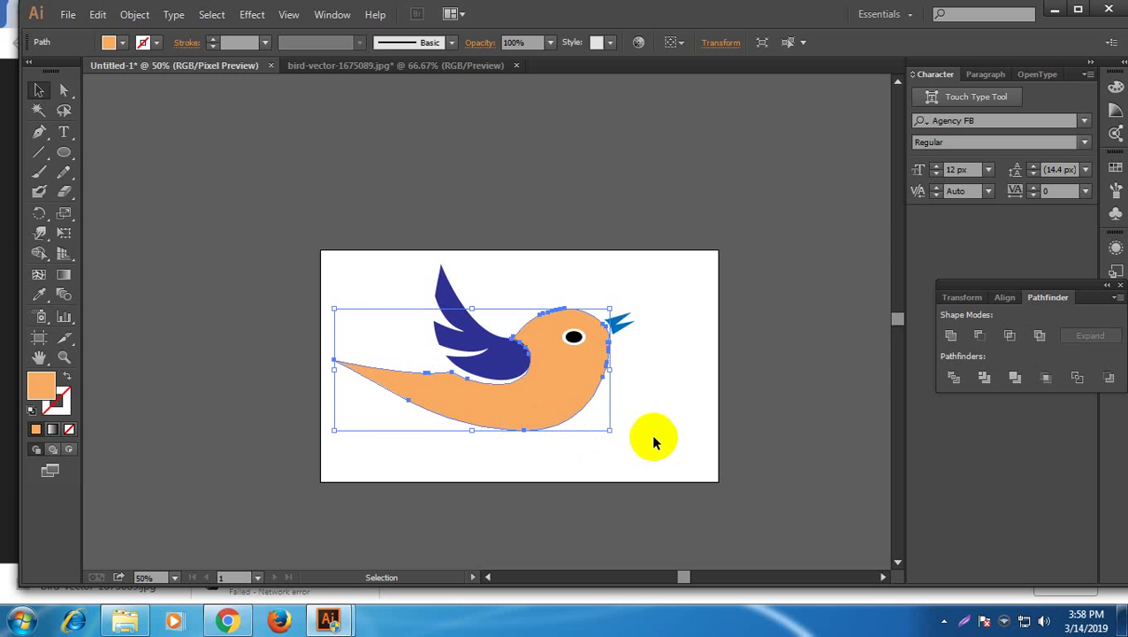
pyautogui.click(624, 407)
# Reposition the wing slightly to the left so an even white gap separates it from the body, and deselect it
pyautogui.moveTo(488, 355); pyautogui.dragTo(482, 355)
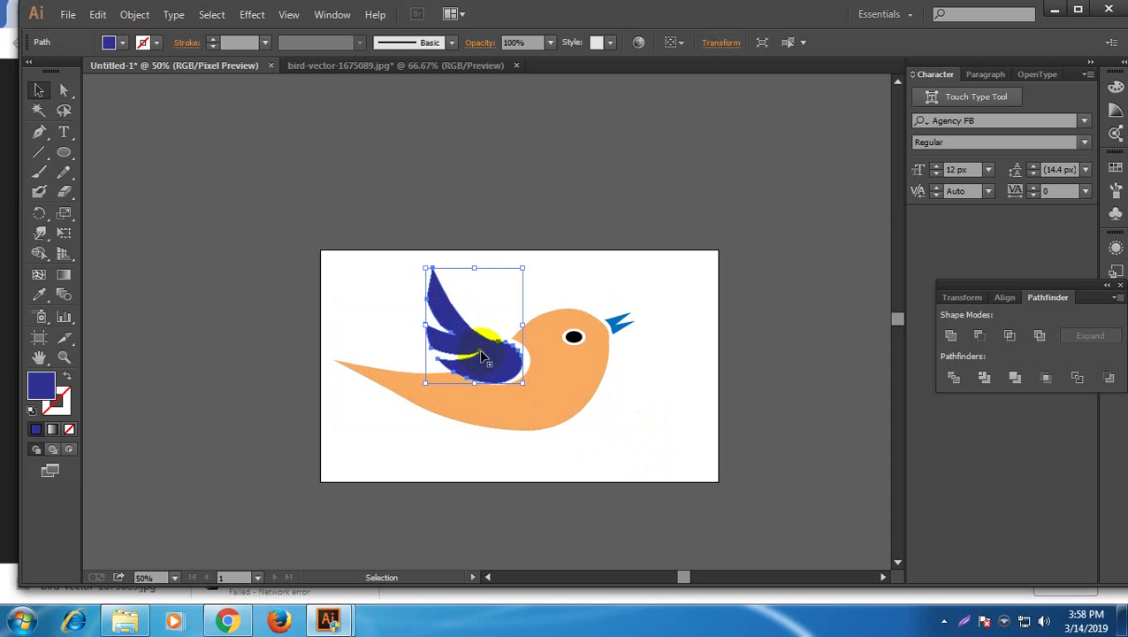
pyautogui.press('Up')
pyautogui.press('Up')
pyautogui.press('Up')
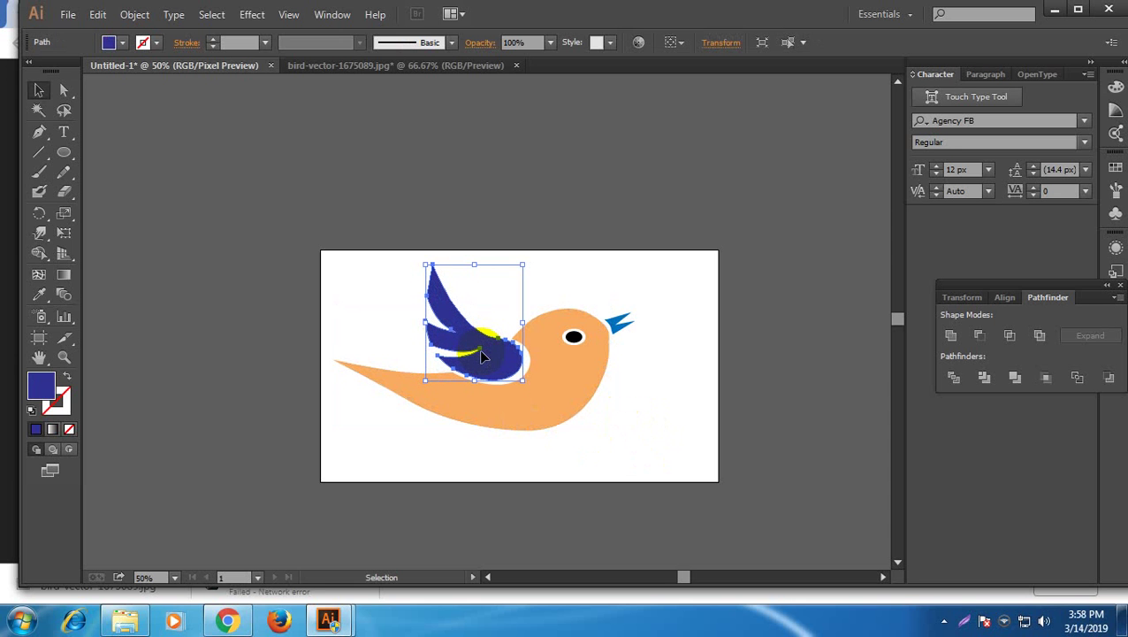
pyautogui.press('Right')
pyautogui.press('Right')
pyautogui.press('Right')
pyautogui.press('Right')
pyautogui.press('Right')
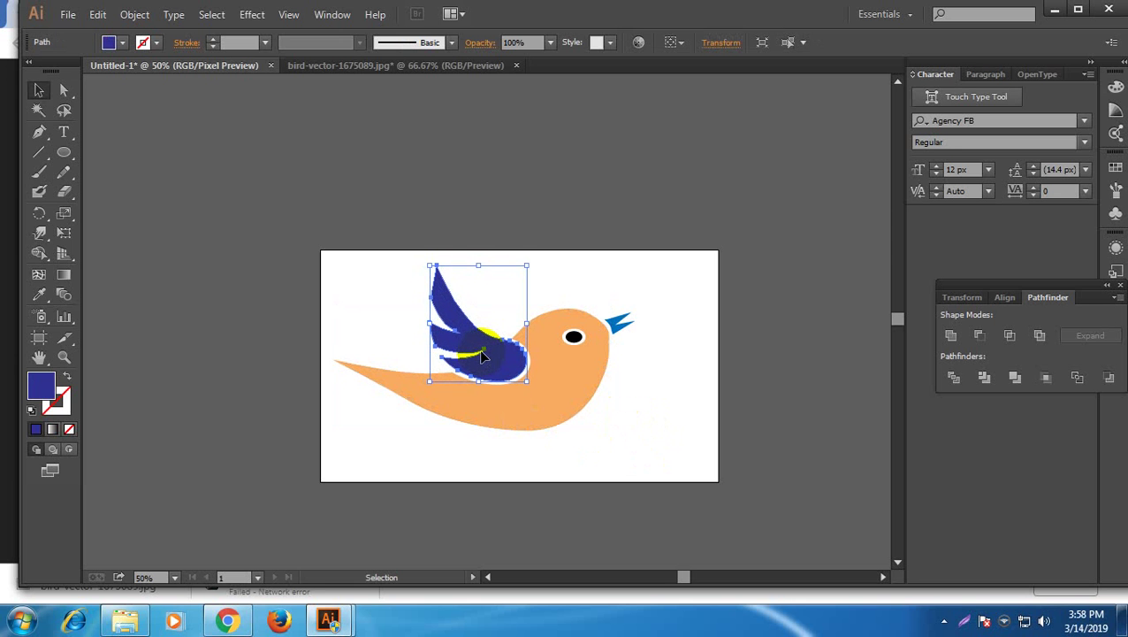
pyautogui.press('Down')
pyautogui.press('Right')
pyautogui.click(662, 340)
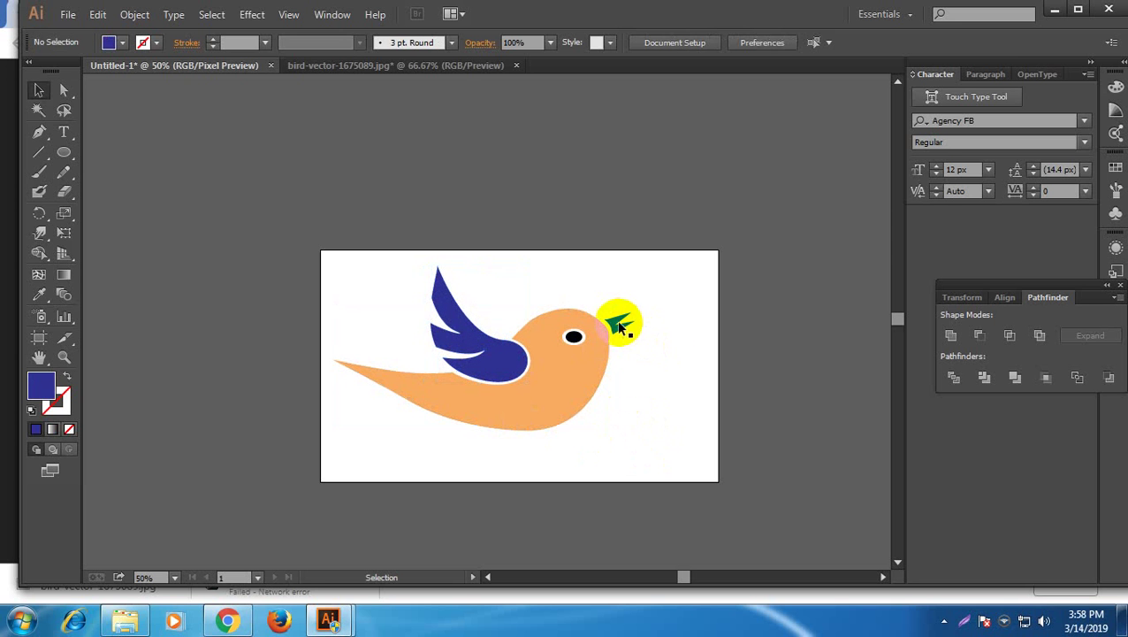
# Rotate the beak slightly upward, adjust its position against the head, and deselect it
pyautogui.click(619, 325)
pyautogui.moveTo(643, 332); pyautogui.dragTo(646, 332)
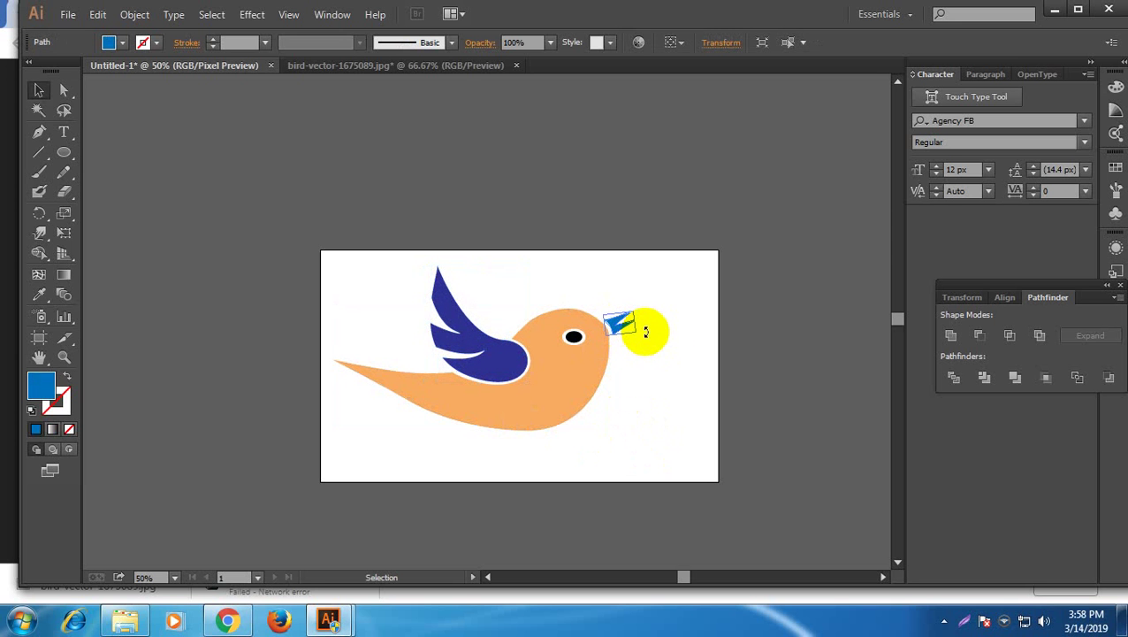
pyautogui.click(644, 344)
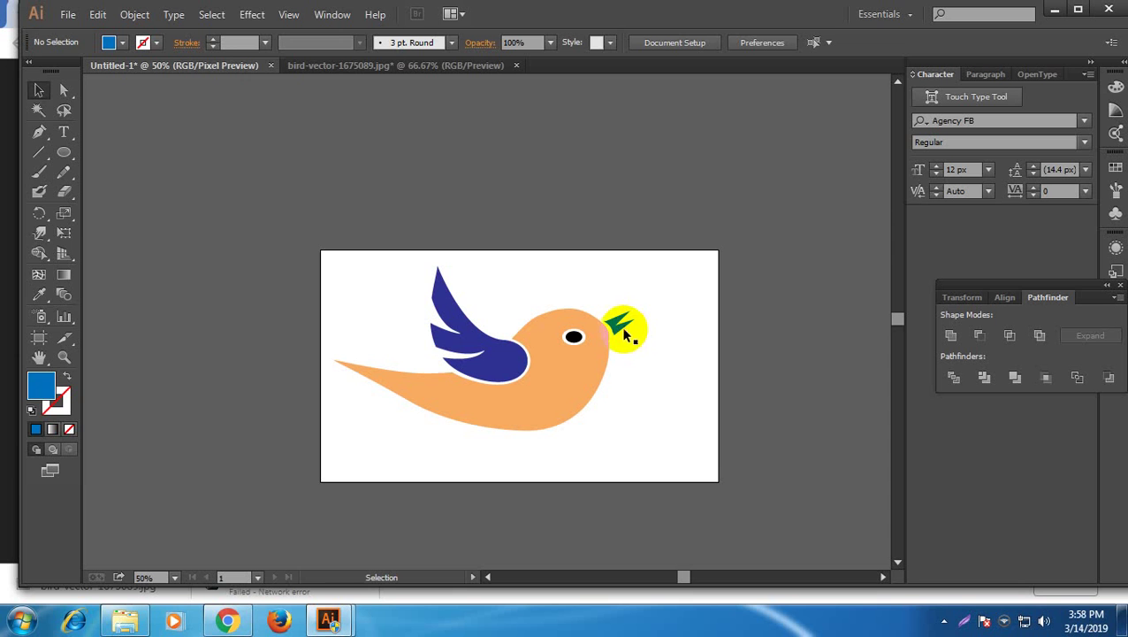
pyautogui.click(617, 328)
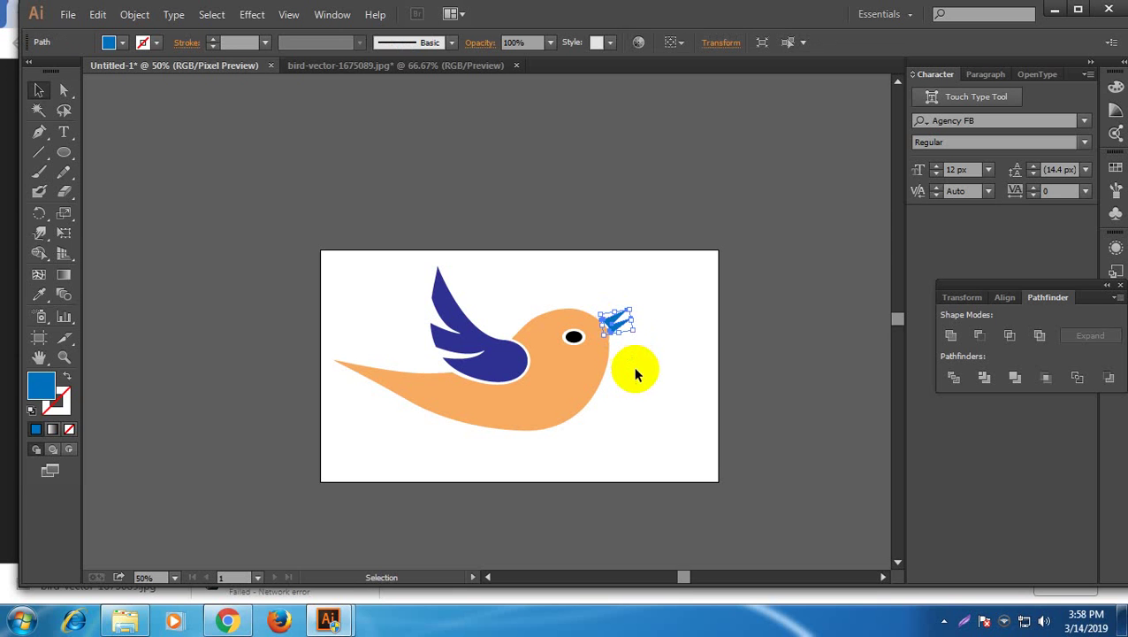
pyautogui.press('Right')
pyautogui.press('Right')
pyautogui.click(658, 375)
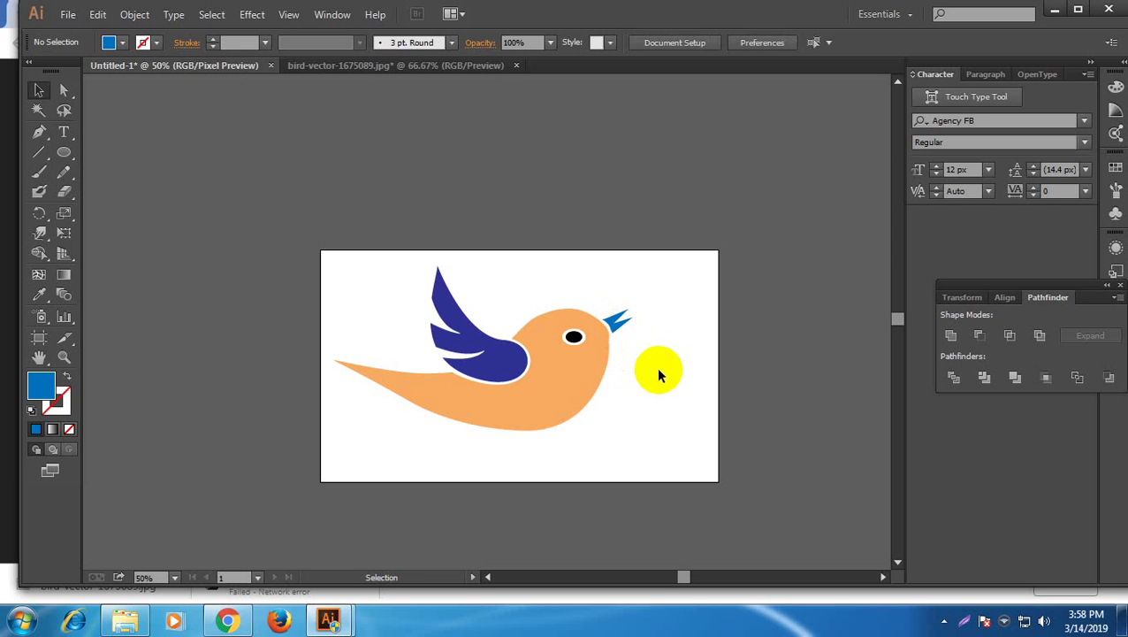
# Nudge the body slightly right toward the beak and deselect it
pyautogui.hotkey('ctrl', 'z')
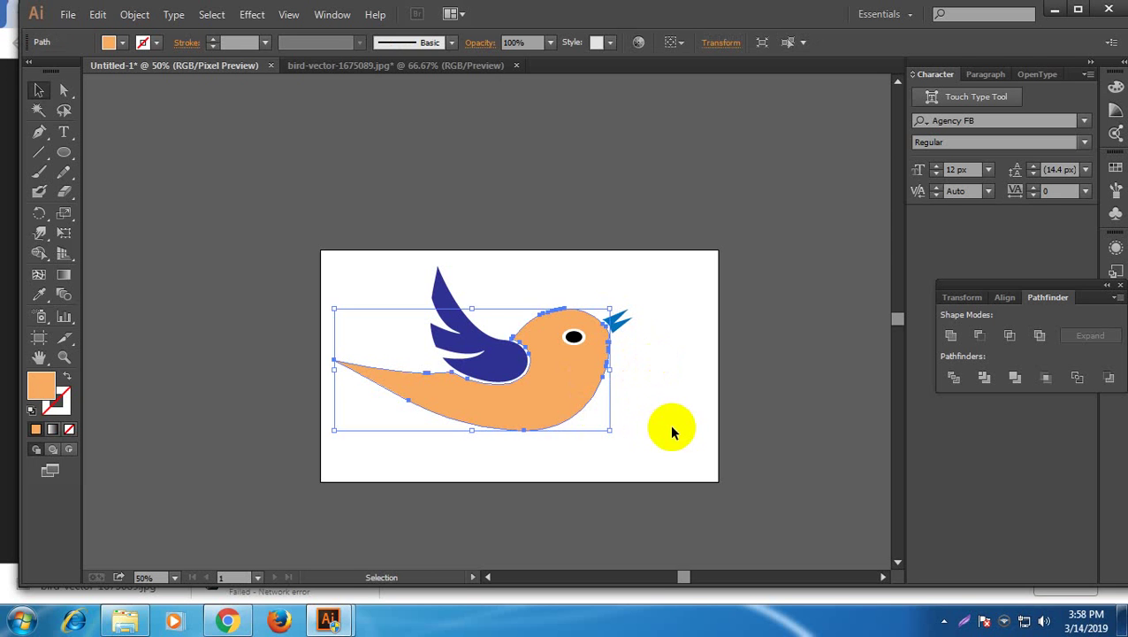
pyautogui.hotkey('ctrl', 'shift', 'z')
pyautogui.hotkey('ctrl', 'z')
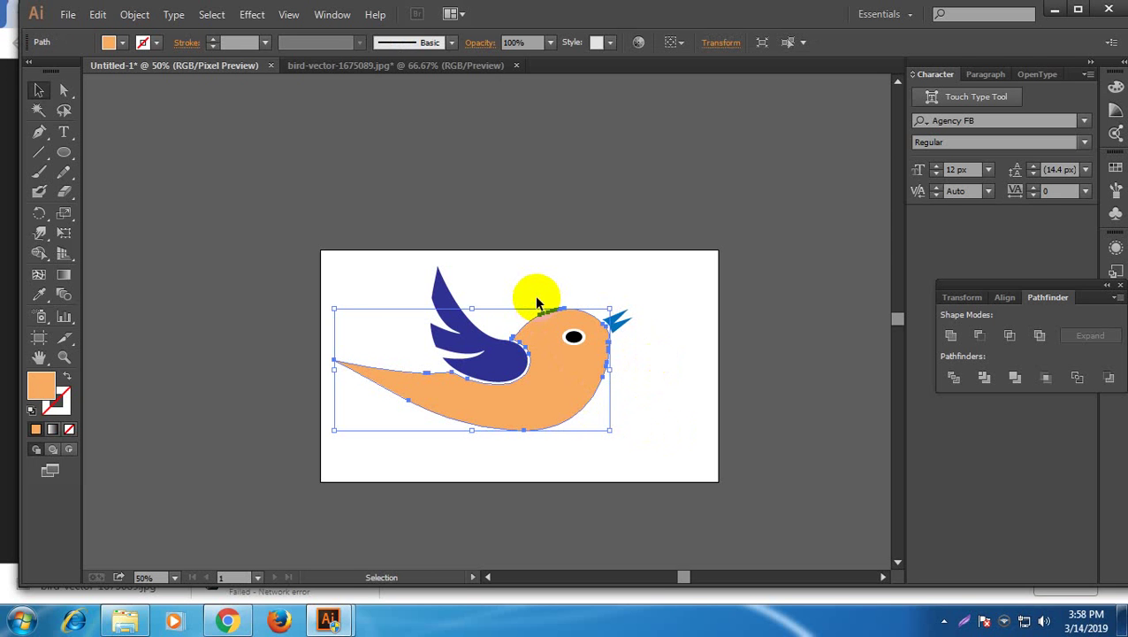
pyautogui.press('Right')
pyautogui.click(522, 257)
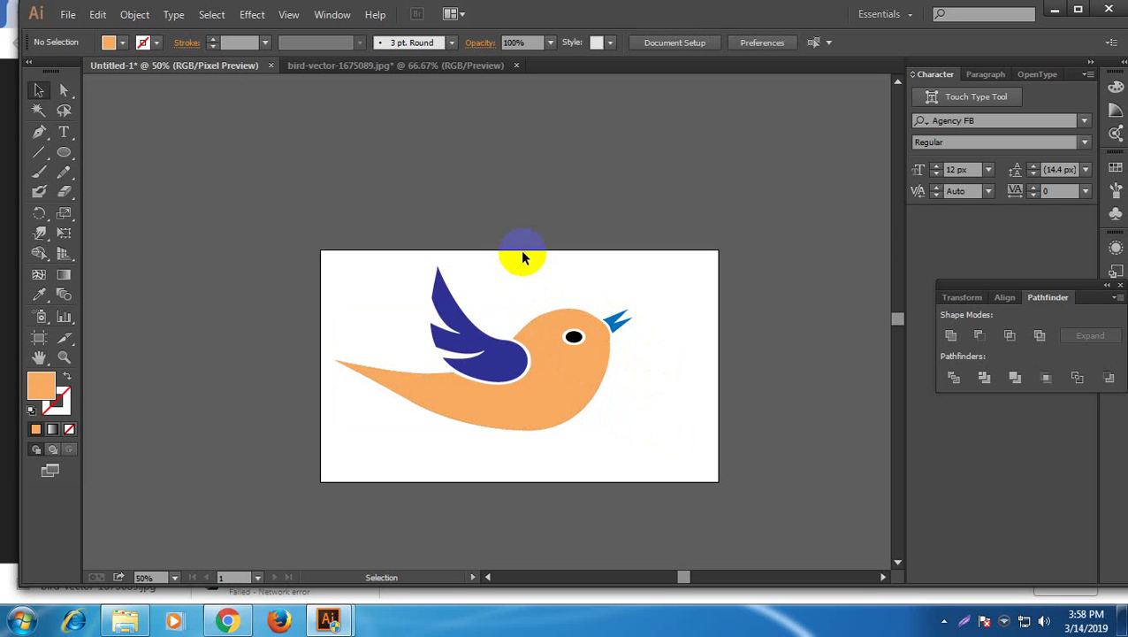
# Recolour the beak with the wing's dark blue using the Eyedropper and deselect it
pyautogui.click(625, 318)
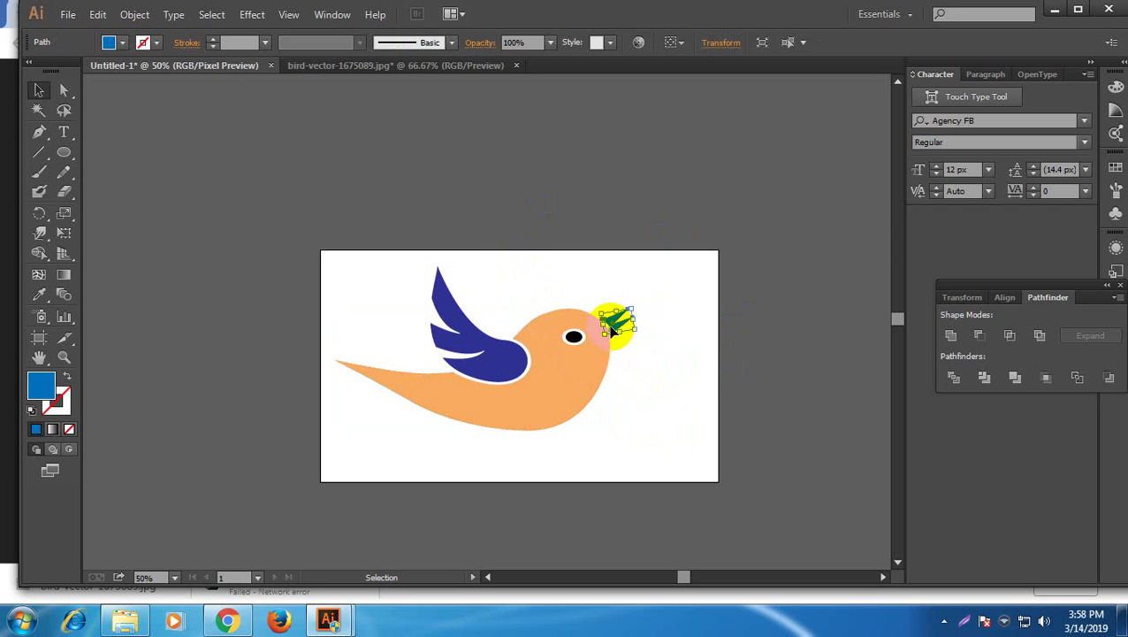
pyautogui.click(40, 297)
pyautogui.click(479, 326)
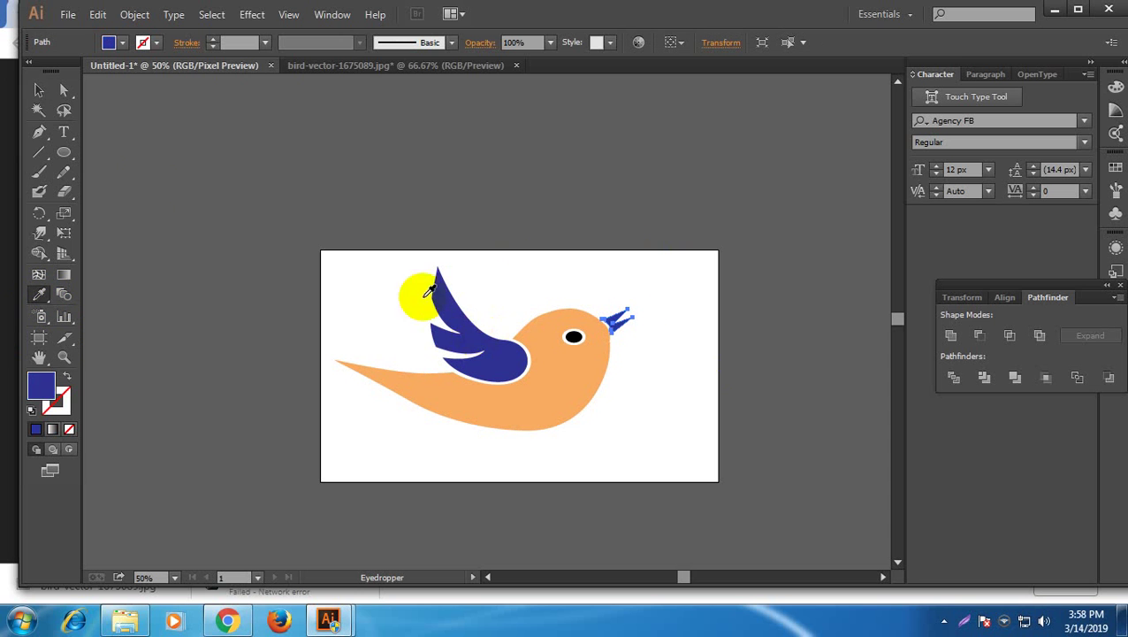
pyautogui.click(40, 91)
pyautogui.click(527, 276)
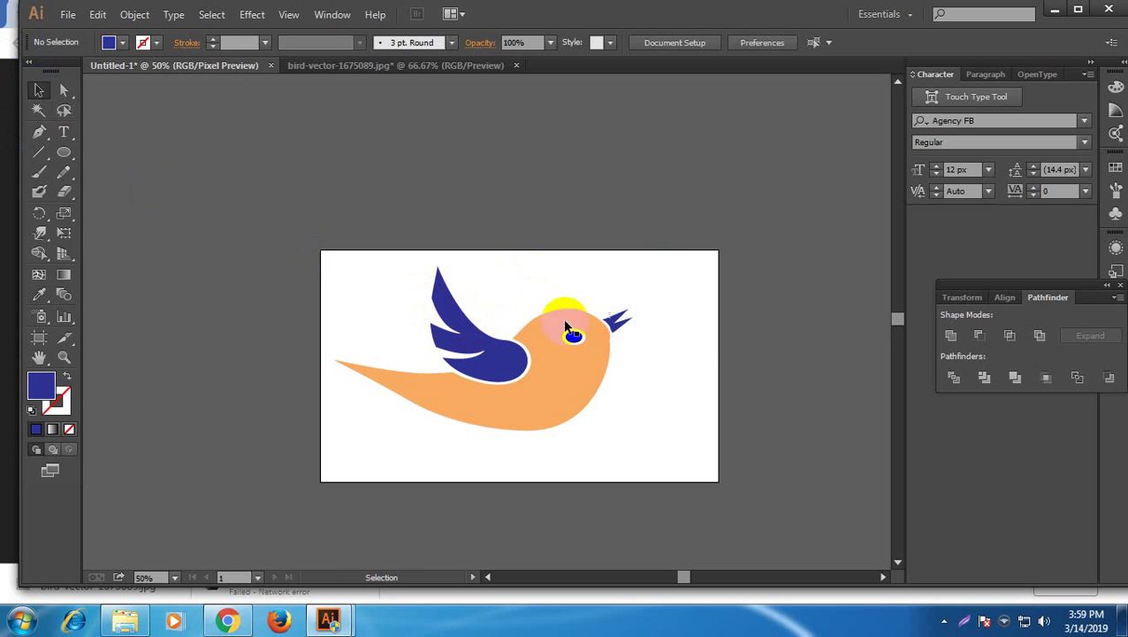
# Recolour the black pupil with the wing's dark blue using the Eyedropper and deselect it
pyautogui.click(571, 337)
pyautogui.click(40, 297)
pyautogui.click(422, 363)
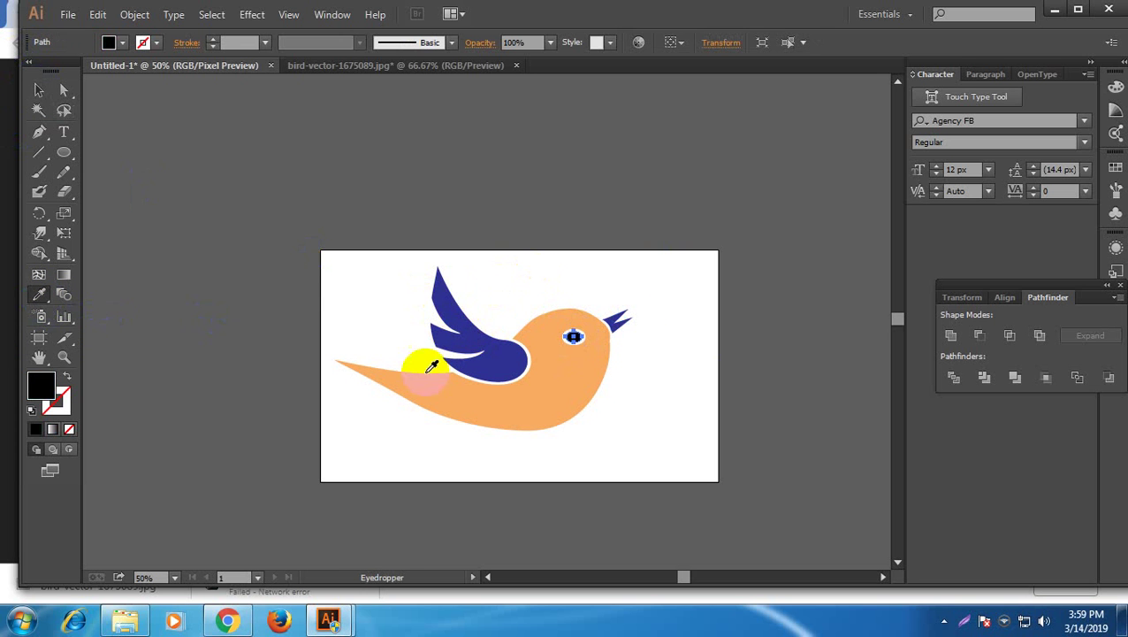
pyautogui.click(39, 91)
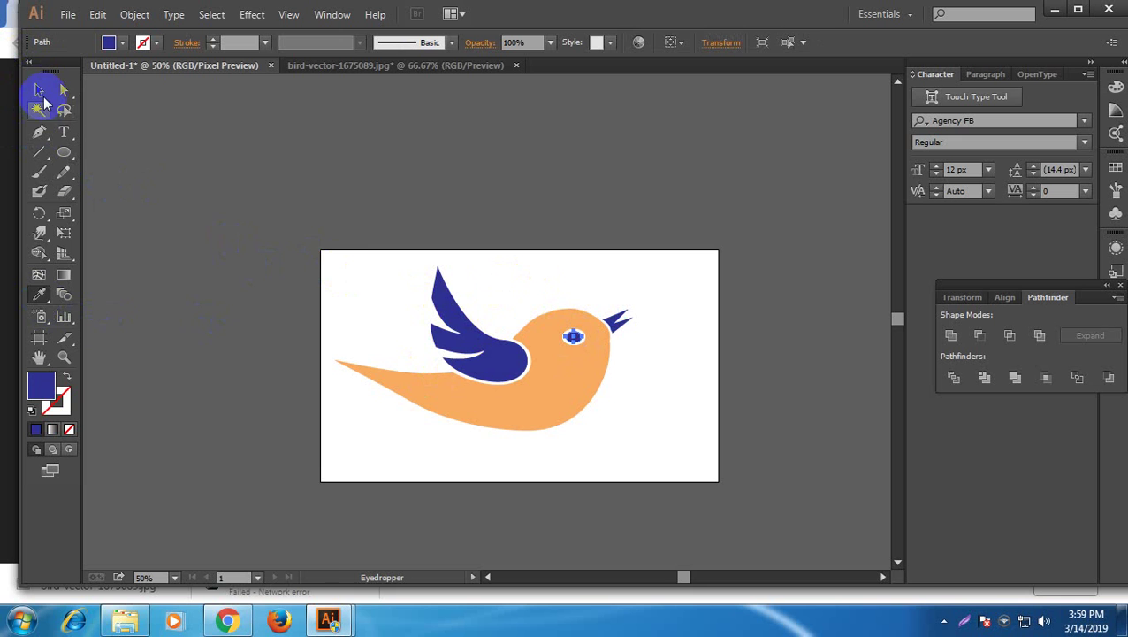
pyautogui.click(339, 255)
pyautogui.scroll(3, 342, 261)
pyautogui.scroll(-2, 343, 262)
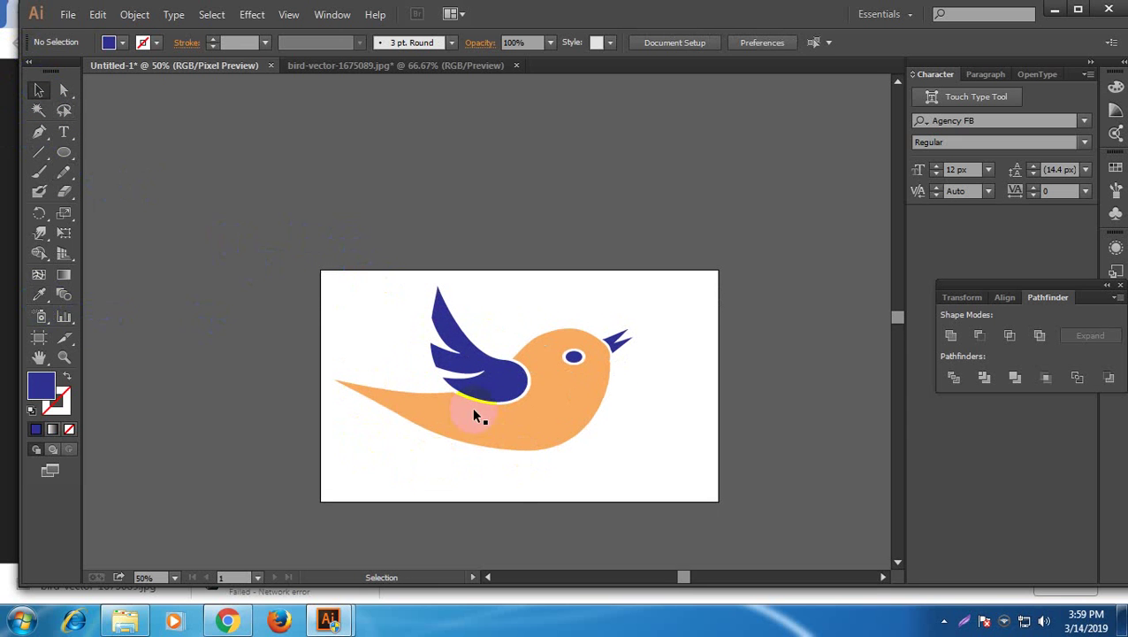
# Reshape the body's underside and tail edge into a smoother curve with the Warp tool
pyautogui.click(39, 192)
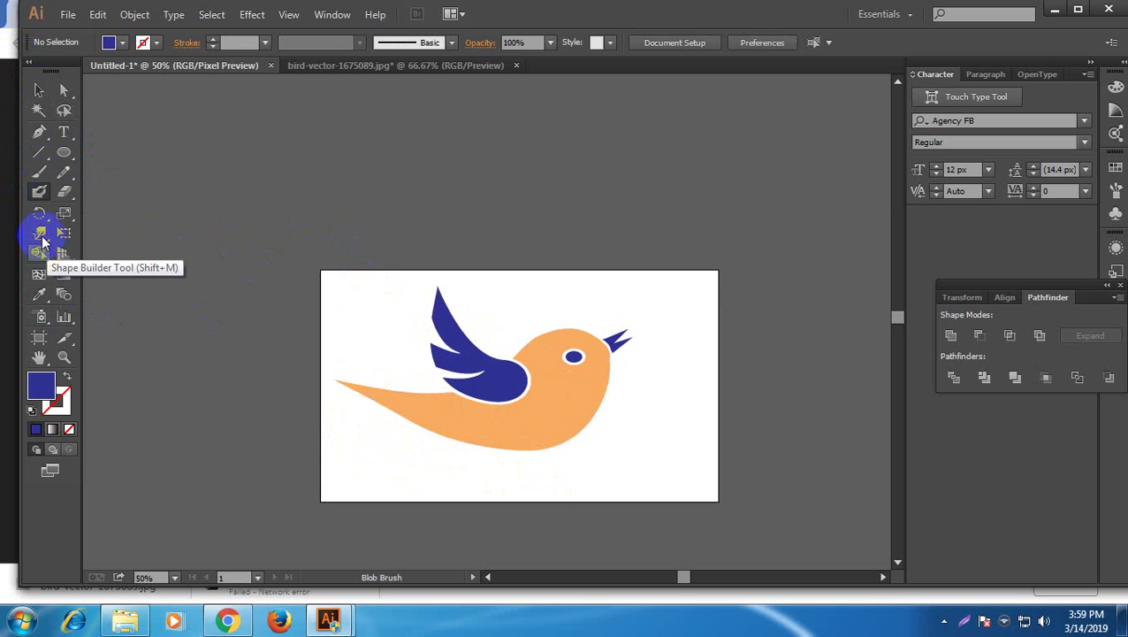
pyautogui.click(39, 232)
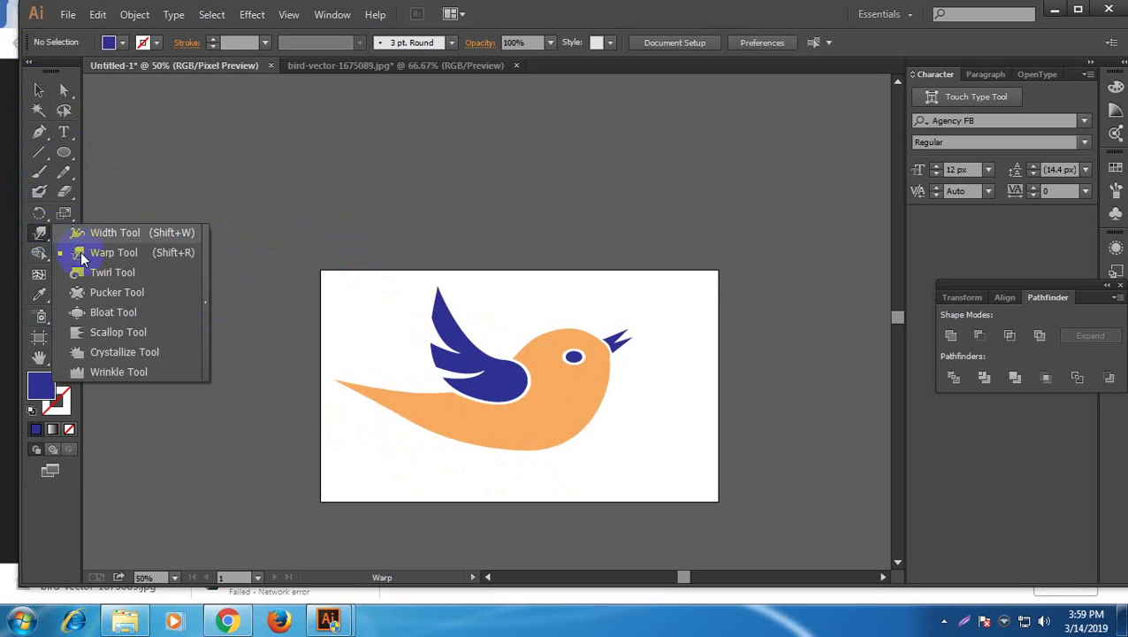
pyautogui.click(78, 252)
pyautogui.moveTo(440, 410)
pyautogui.mouseDown()
pyautogui.moveTo(478, 426)
pyautogui.moveTo(449, 433)
pyautogui.moveTo(532, 425)
pyautogui.moveTo(440, 410)
pyautogui.moveTo(564, 433)
pyautogui.mouseUp()
pyautogui.moveTo(382, 410)
pyautogui.mouseDown()
pyautogui.moveTo(493, 451)
pyautogui.moveTo(529, 446)
pyautogui.moveTo(433, 446)
pyautogui.mouseUp()
pyautogui.moveTo(360, 393); pyautogui.dragTo(552, 440)
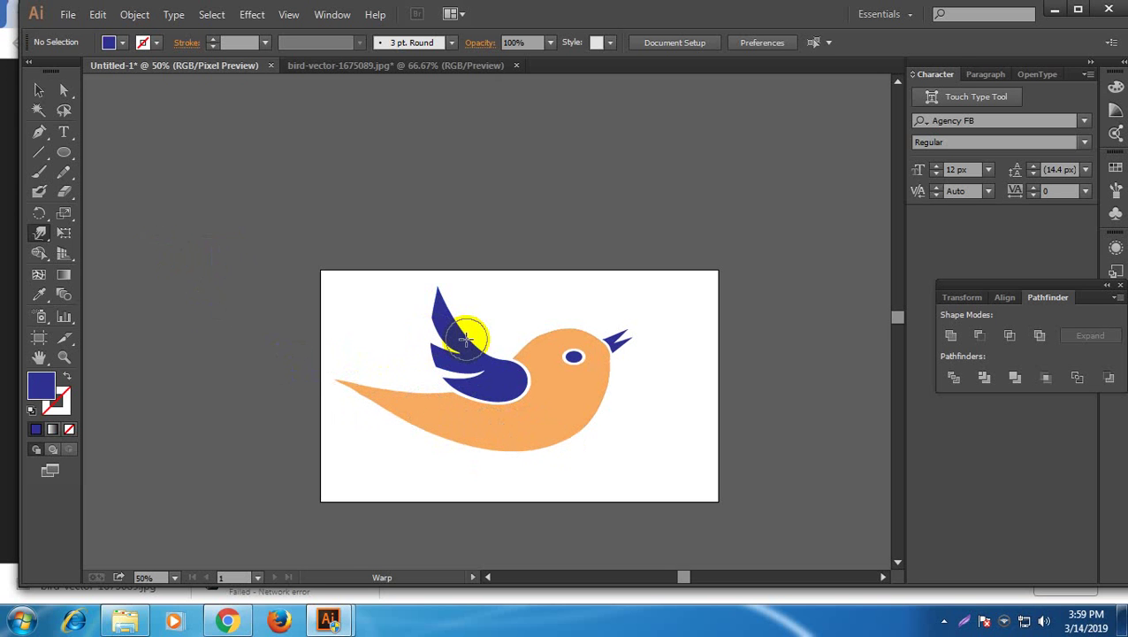
pyautogui.moveTo(466, 339); pyautogui.dragTo(466, 339)
pyautogui.click(39, 89)
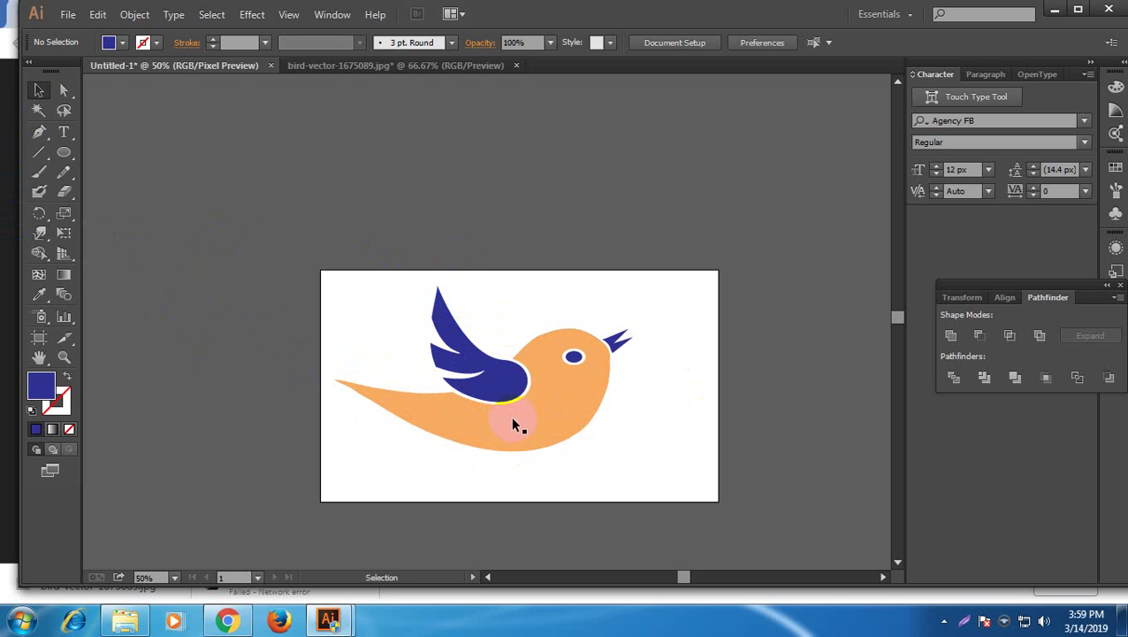
pyautogui.moveTo(518, 422); pyautogui.dragTo(517, 423)
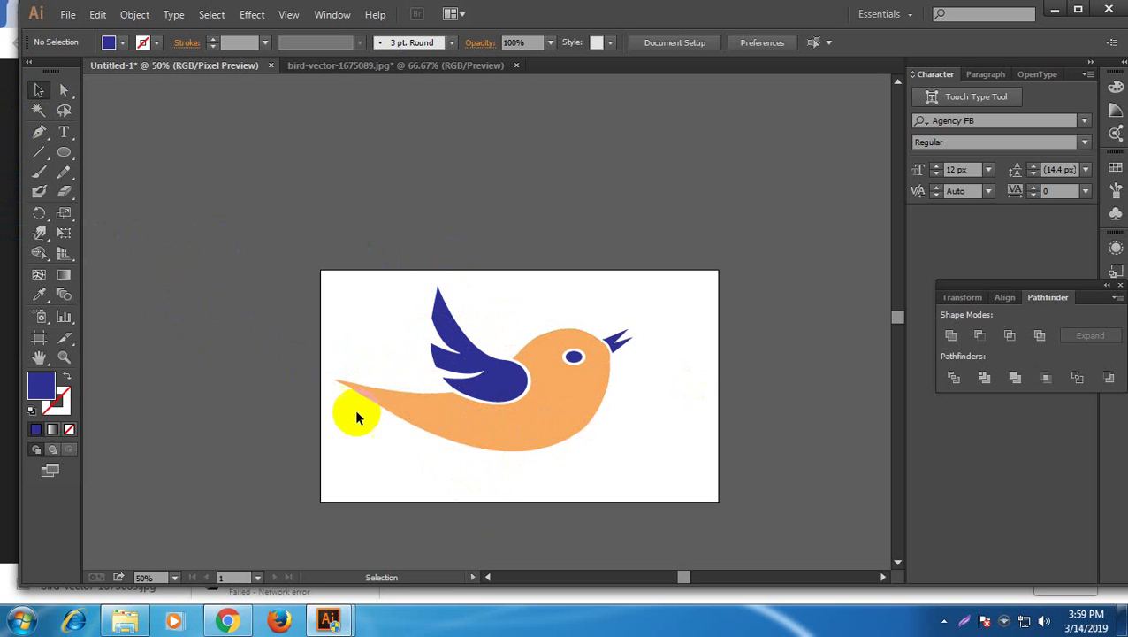
# Draw a curved, pointed wing-like shape above the artboard with the Pen tool and deselect it
pyautogui.click(39, 131)
pyautogui.click(429, 157)
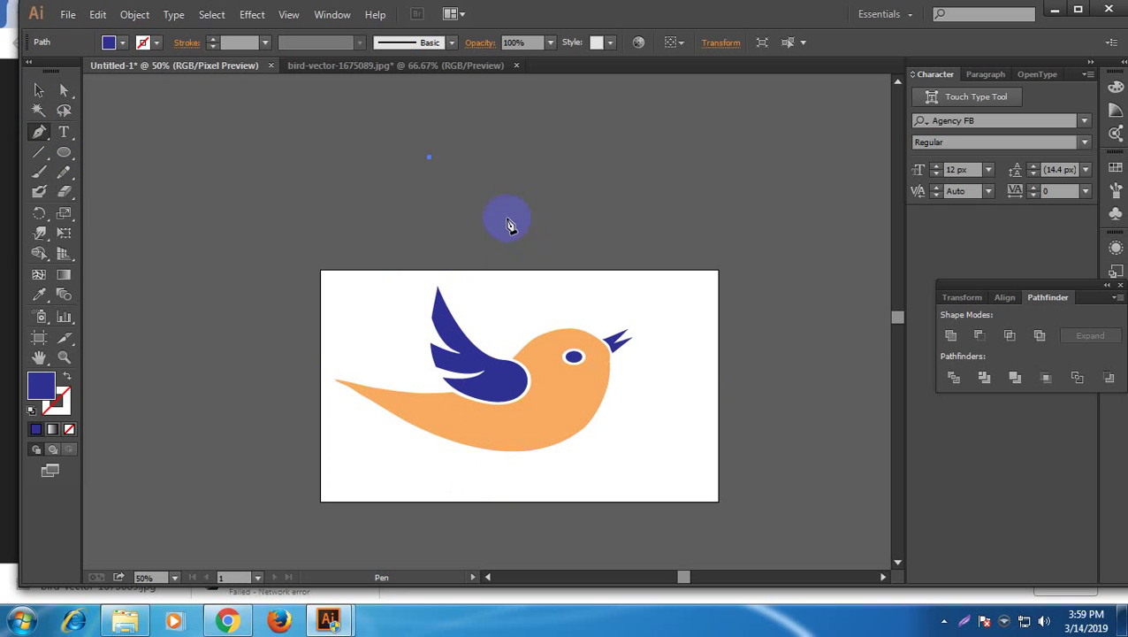
pyautogui.moveTo(521, 227); pyautogui.dragTo(581, 235)
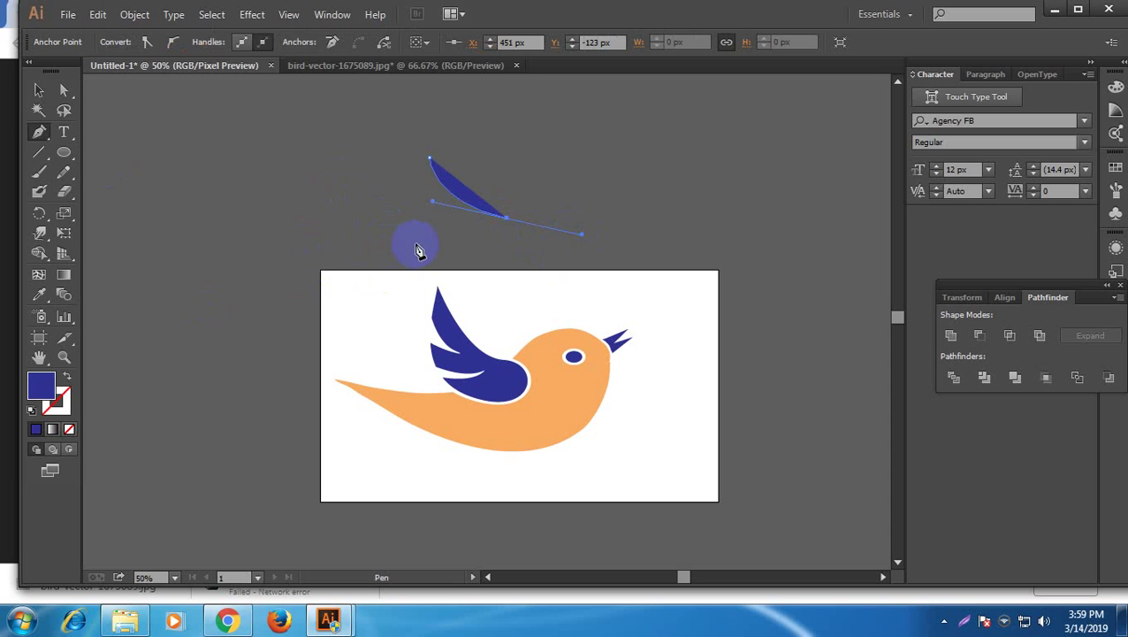
pyautogui.moveTo(446, 246); pyautogui.dragTo(395, 189)
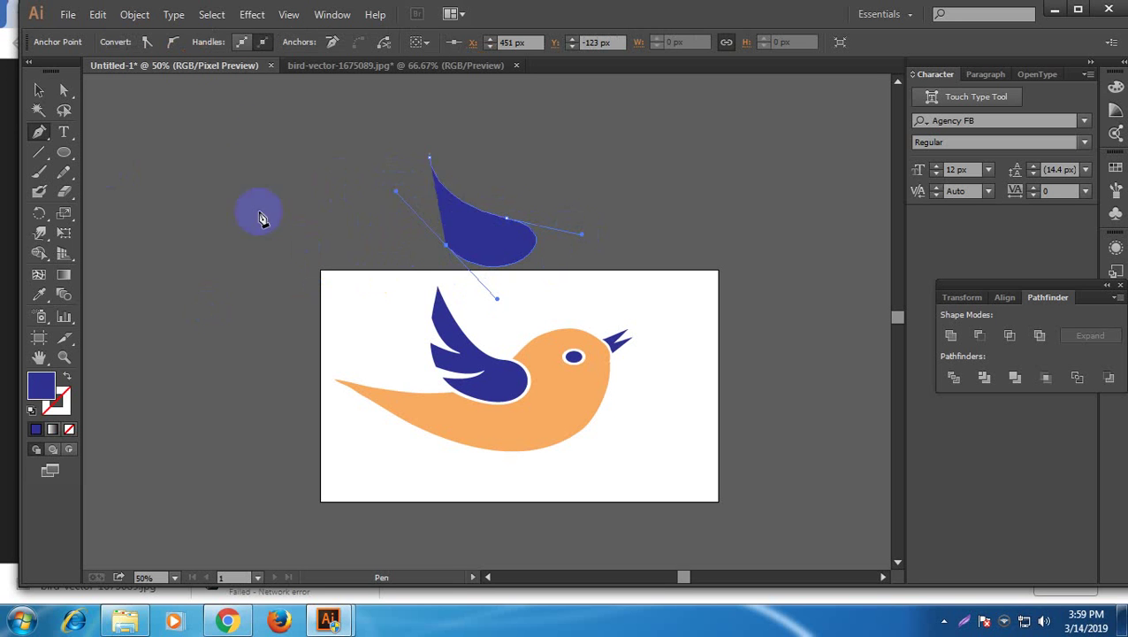
pyautogui.click(419, 170)
pyautogui.click(39, 89)
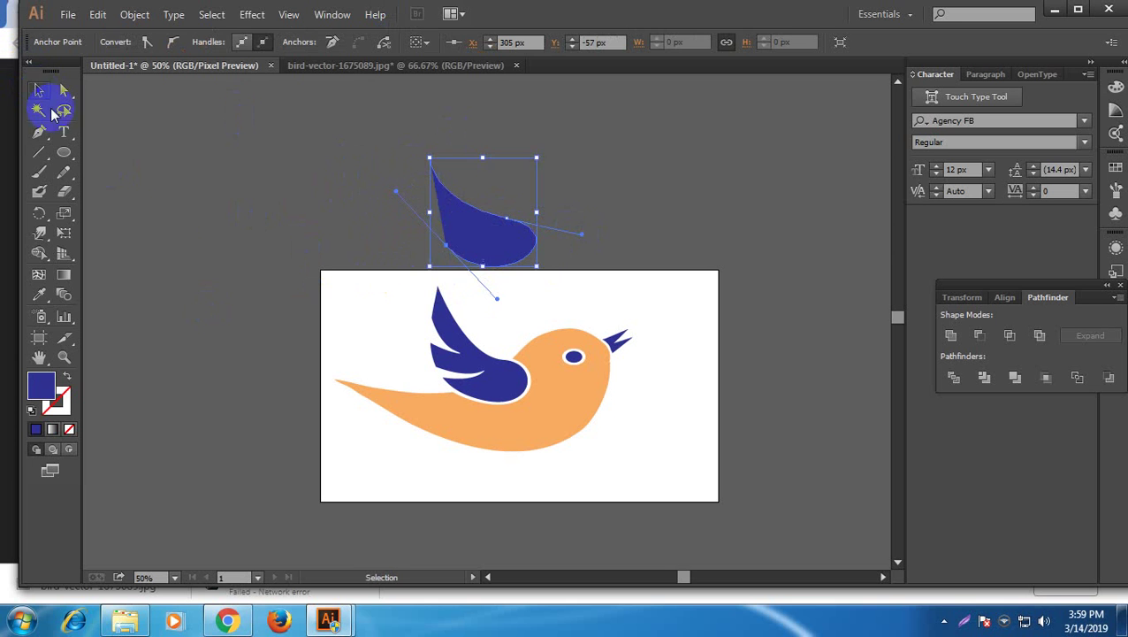
pyautogui.click(378, 231)
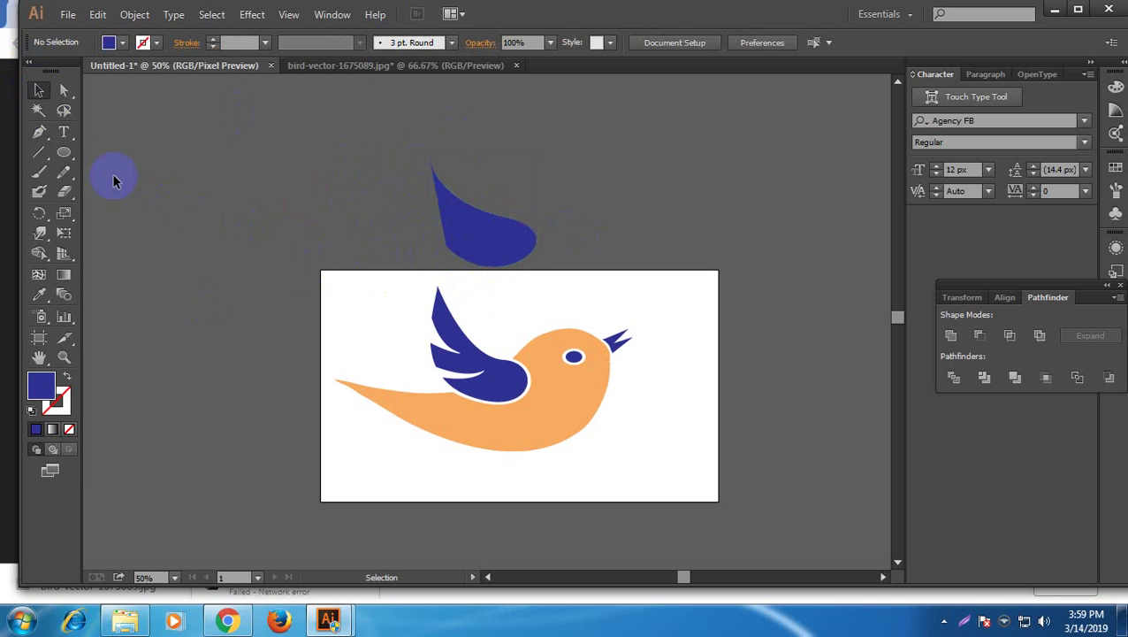
pyautogui.click(38, 131)
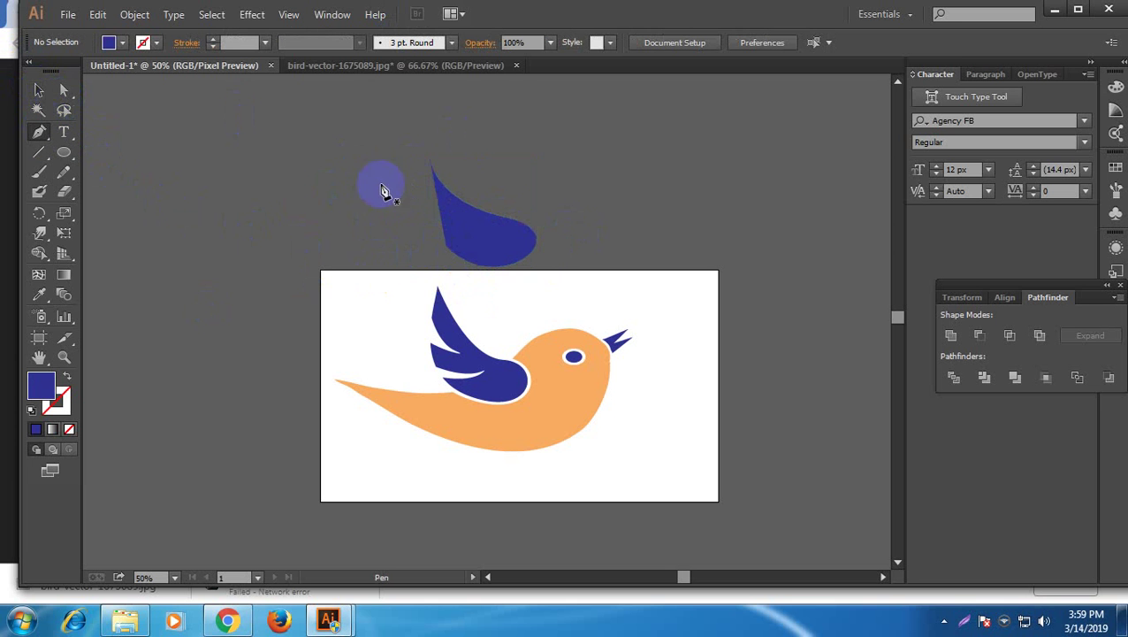
# Try to round the demo wing's straight edge with additional Pen tool points, and undo the added points
pyautogui.click(428, 160)
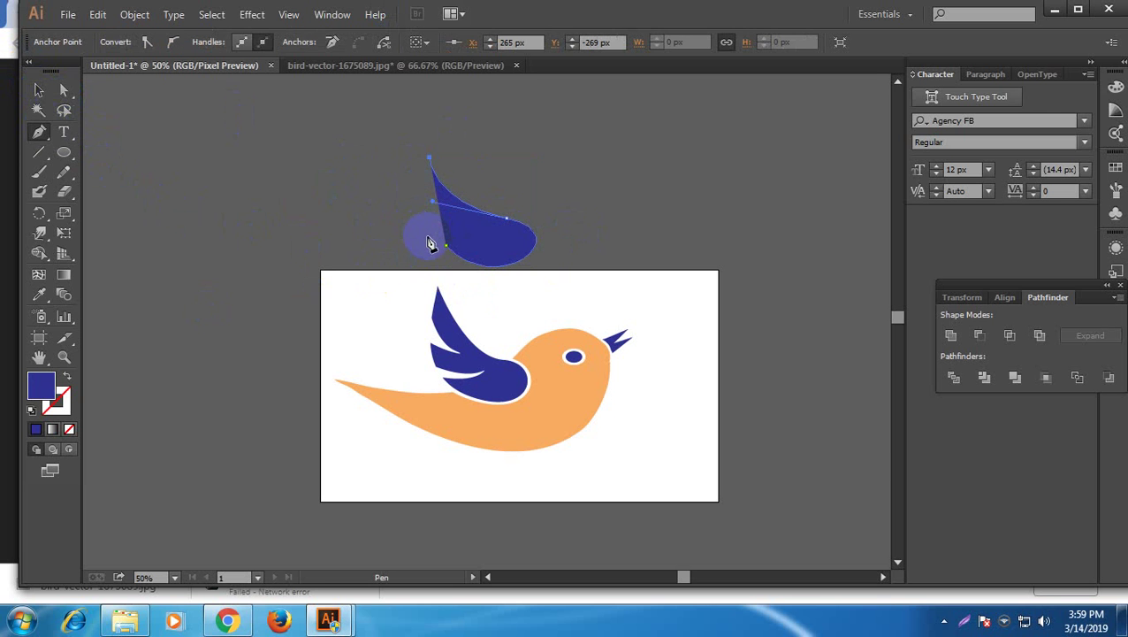
pyautogui.click(429, 239)
pyautogui.click(445, 257)
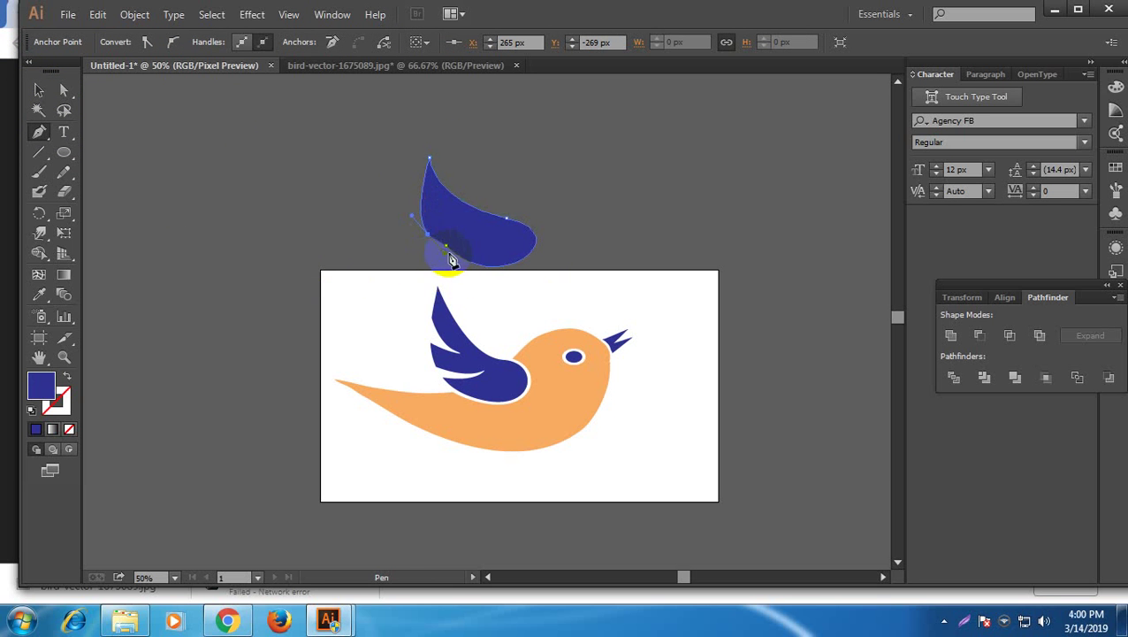
pyautogui.click(497, 270)
pyautogui.keyDown('ctrl'); pyautogui.click(365, 202); pyautogui.keyUp('ctrl')
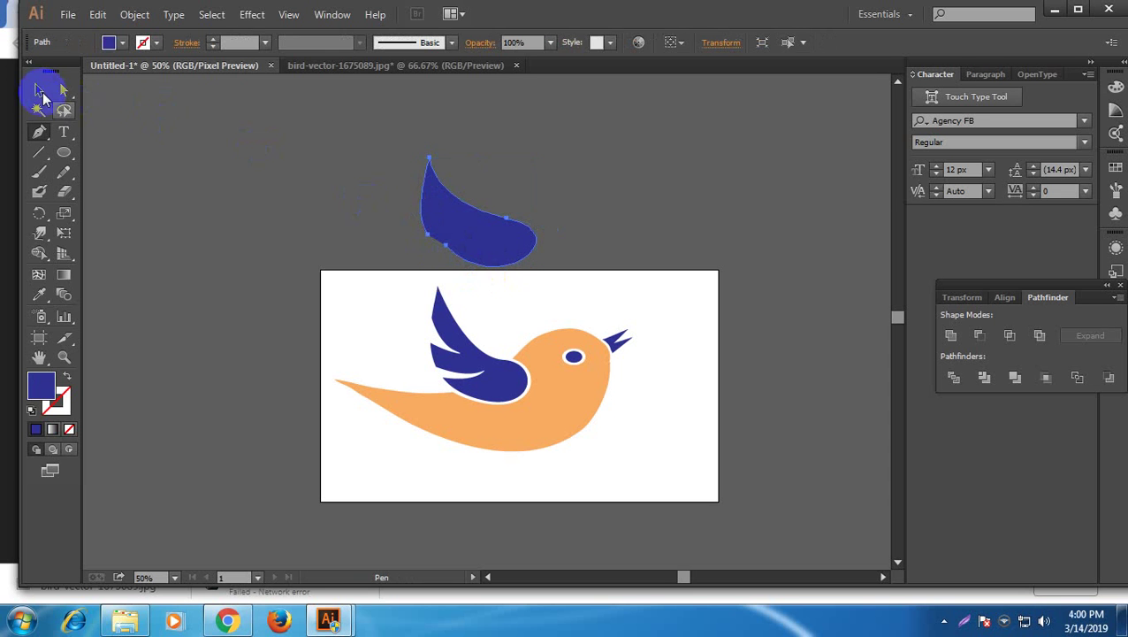
pyautogui.click(41, 92)
pyautogui.click(250, 190)
pyautogui.hotkey('ctrl', 'z')
pyautogui.hotkey('ctrl', 'z')
pyautogui.hotkey('ctrl', 'z')
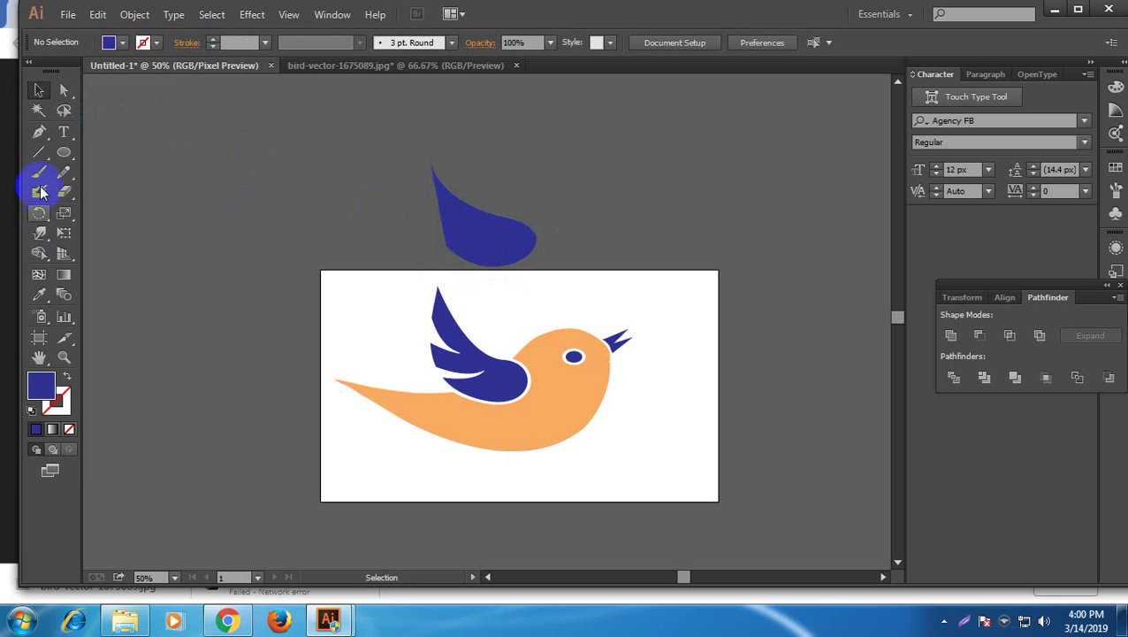
# Draw a separate curved sliver along the demo wing's straight edge with the Pen tool, remove the stray extra point and deselect it
pyautogui.click(39, 131)
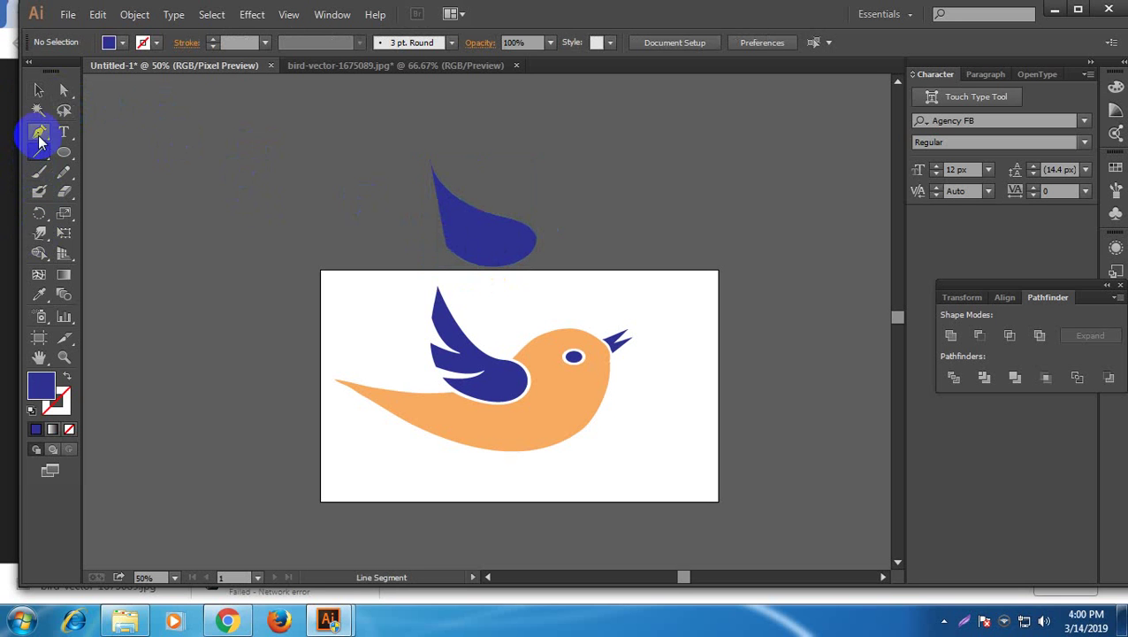
pyautogui.click(467, 270)
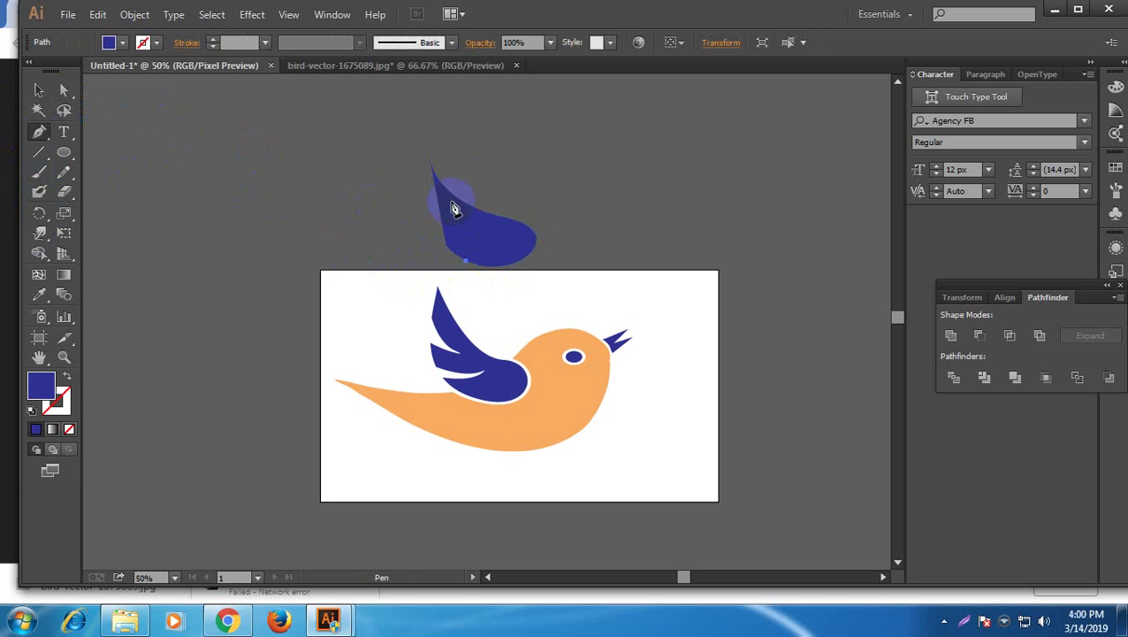
pyautogui.click(433, 173)
pyautogui.moveTo(429, 168); pyautogui.dragTo(450, 131)
pyautogui.moveTo(459, 87); pyautogui.dragTo(452, 217)
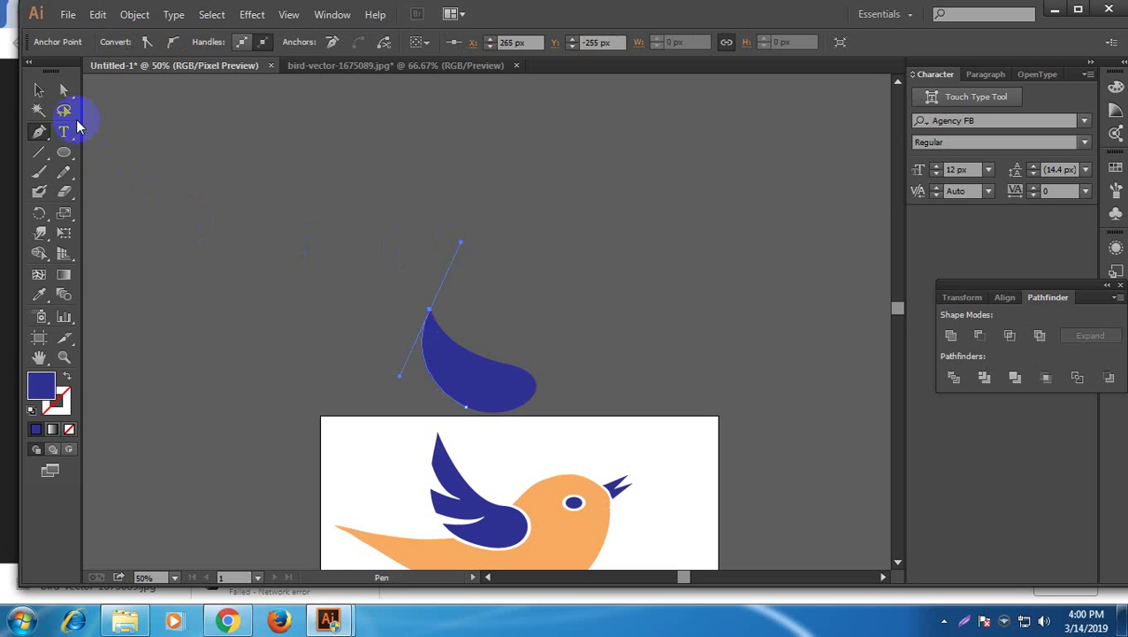
pyautogui.click(233, 242)
pyautogui.scroll(-1, 232, 242)
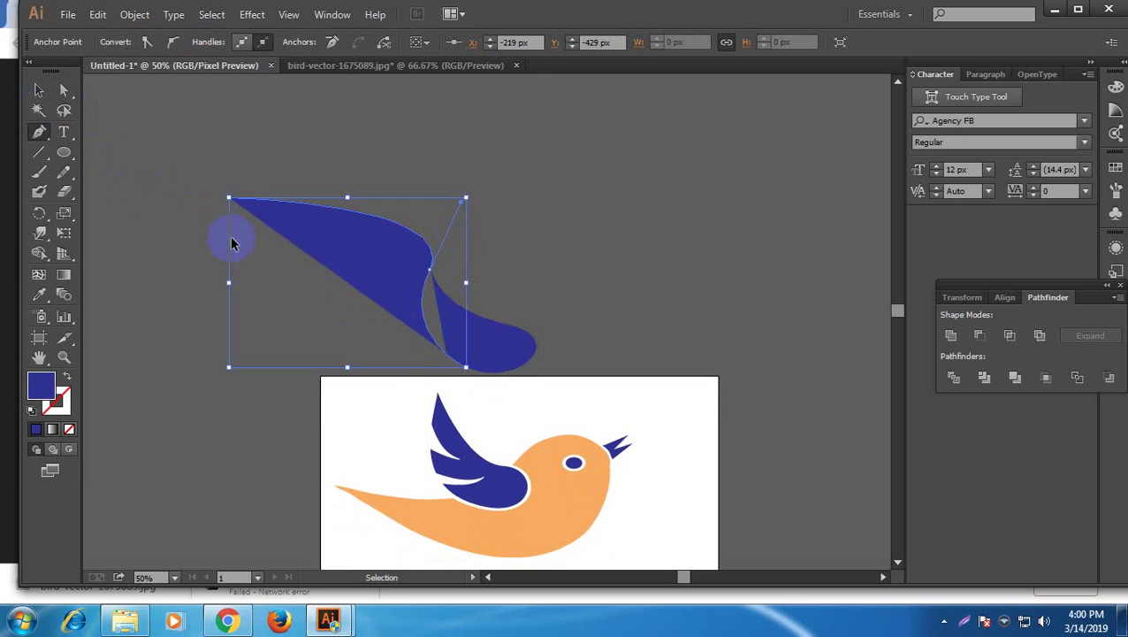
pyautogui.hotkey('ctrl', 'z')
pyautogui.click(39, 90)
pyautogui.click(309, 226)
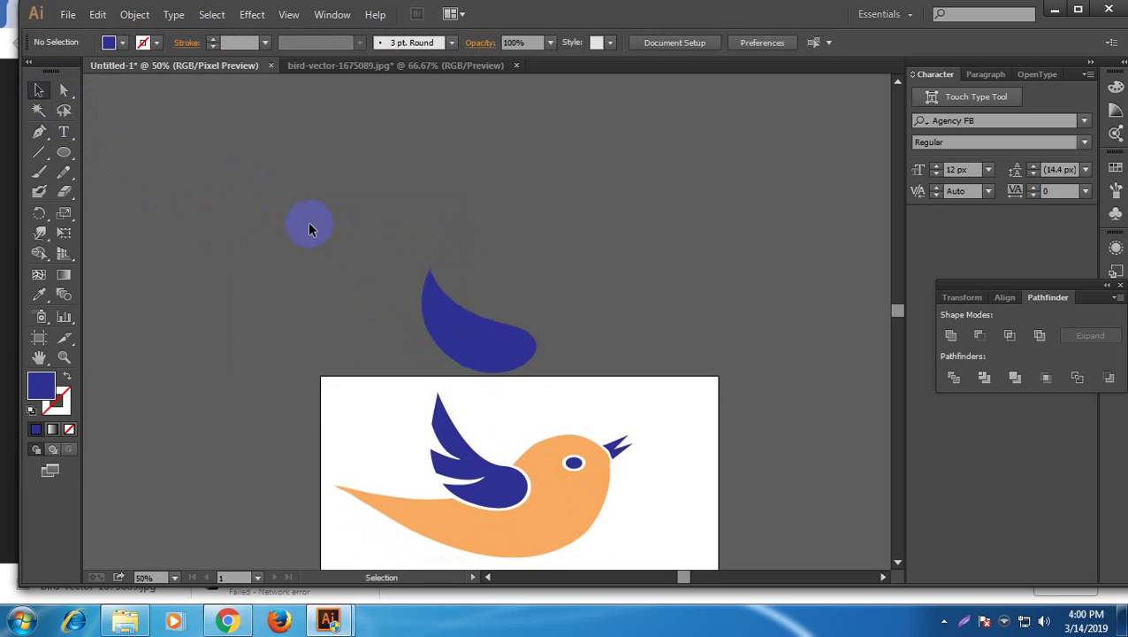
# Try moving the larger demo wing piece away from the curved sliver, and undo the move
pyautogui.scroll(-1, 309, 226)
pyautogui.moveTo(478, 292); pyautogui.dragTo(272, 333)
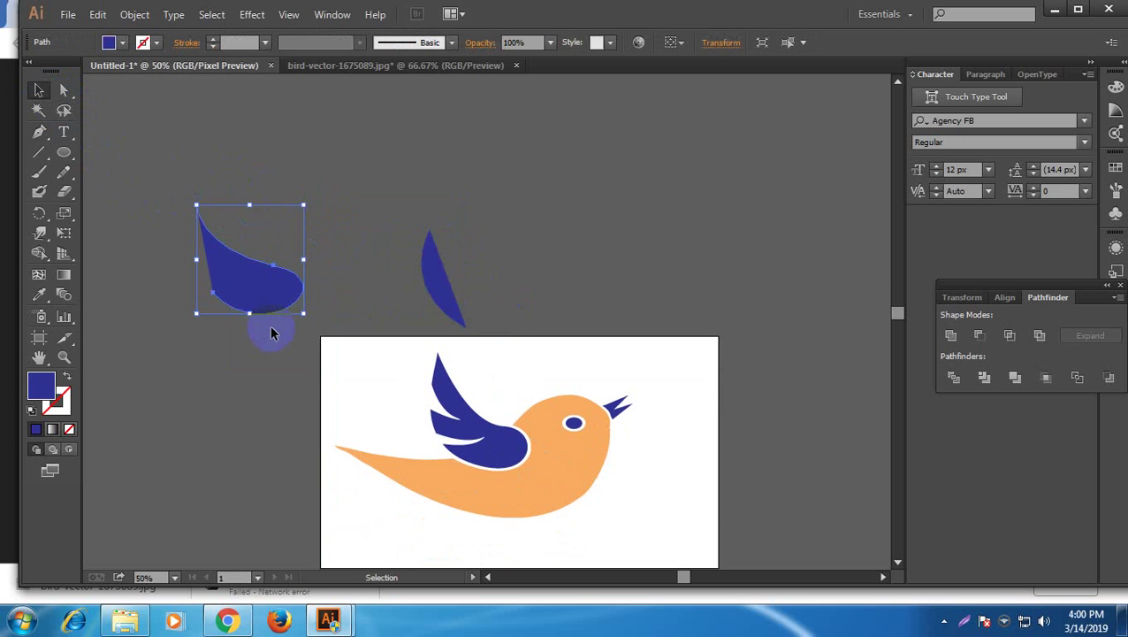
pyautogui.hotkey('ctrl', 'z')
# Group the two demo wing pieces and move the group over the artboard's upper-left corner
pyautogui.moveTo(566, 221); pyautogui.dragTo(344, 312)
pyautogui.click(629, 300)
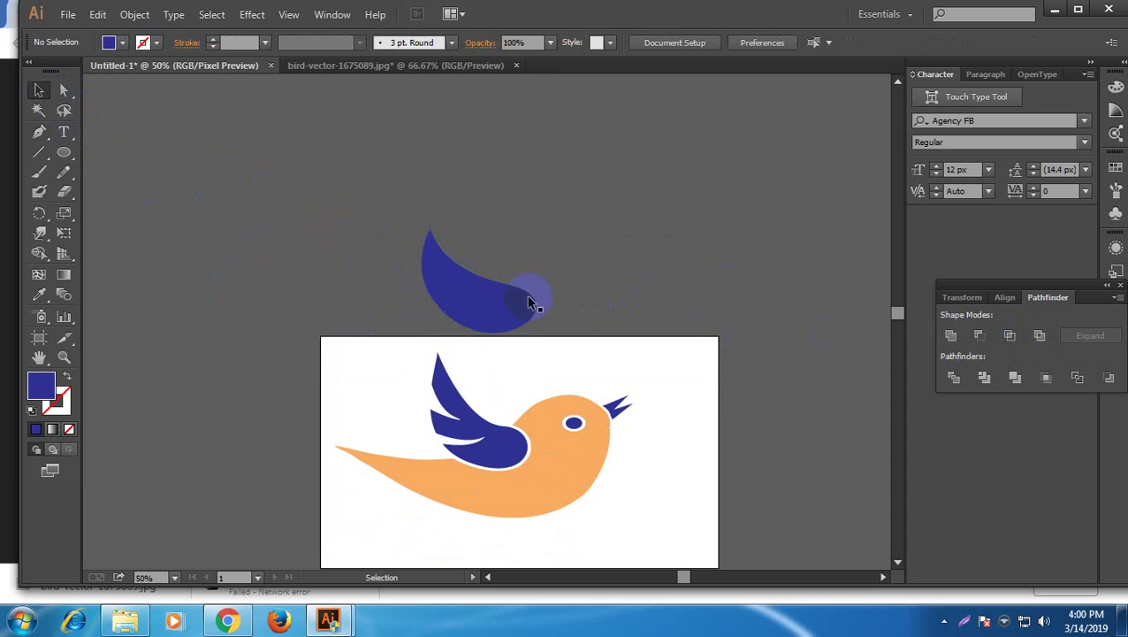
pyautogui.moveTo(511, 317); pyautogui.dragTo(350, 402)
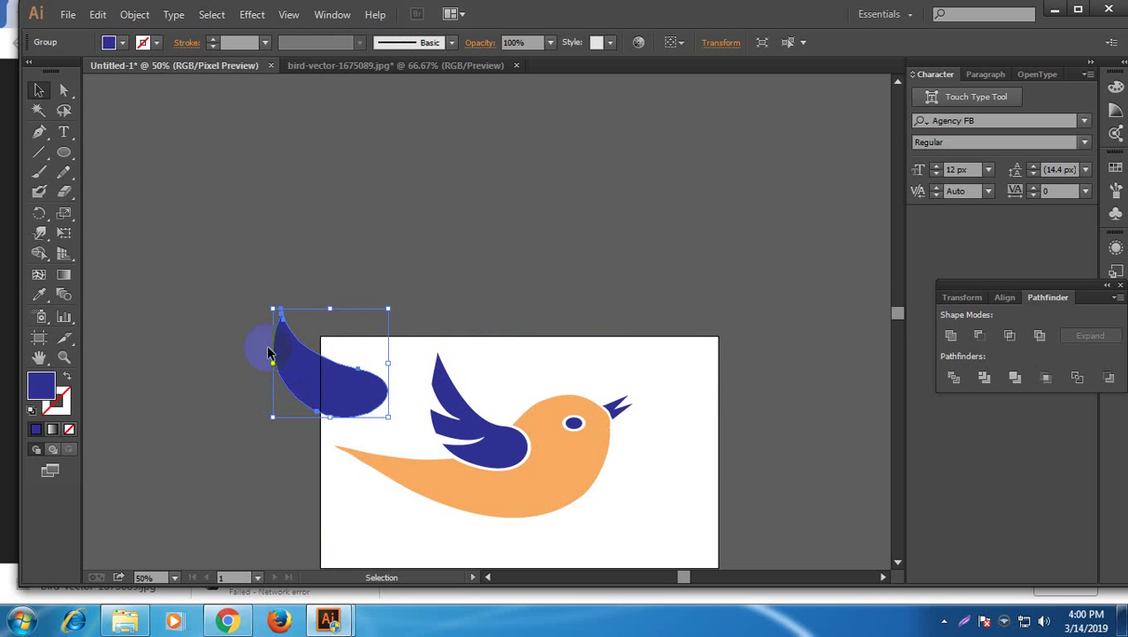
pyautogui.scroll(-1, 270, 354)
pyautogui.click(236, 307)
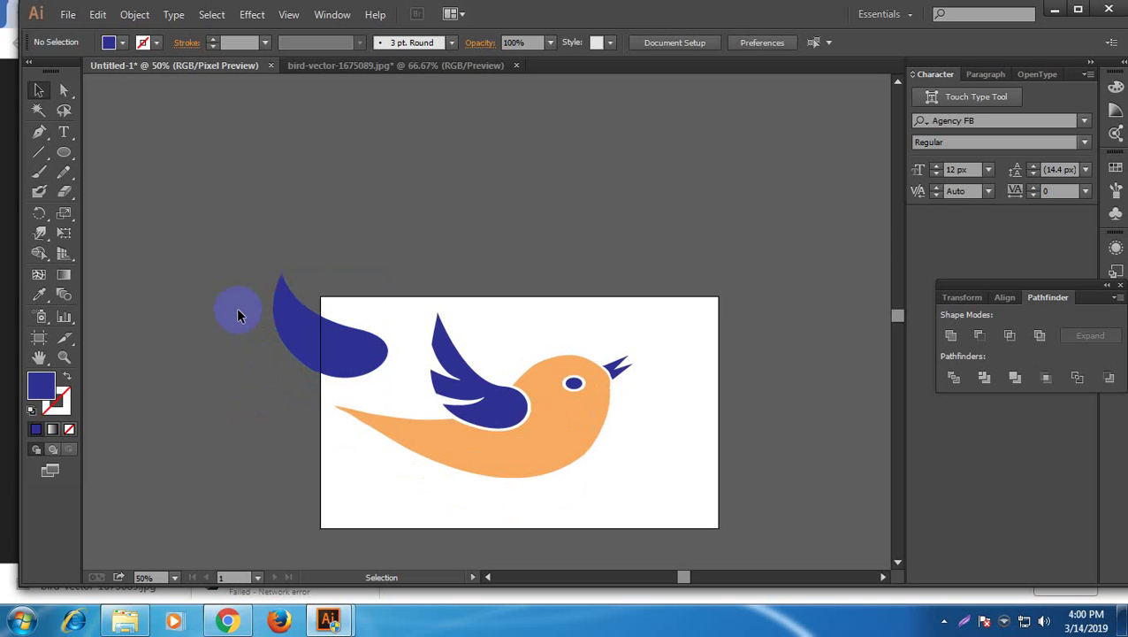
pyautogui.moveTo(322, 350); pyautogui.dragTo(339, 337)
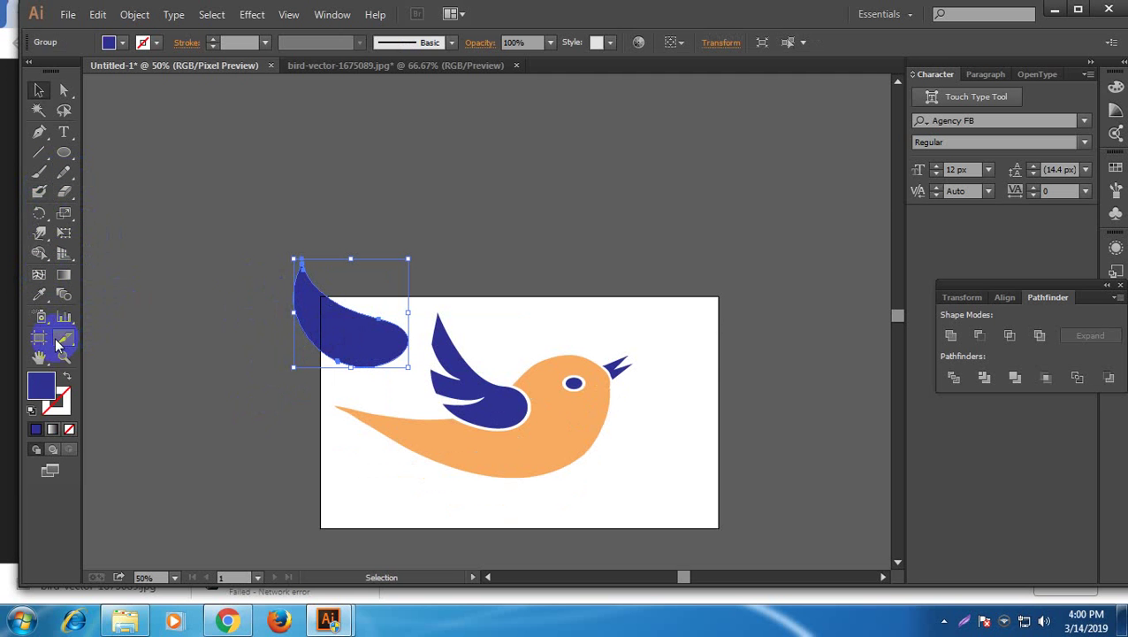
pyautogui.scroll(2, 88, 256)
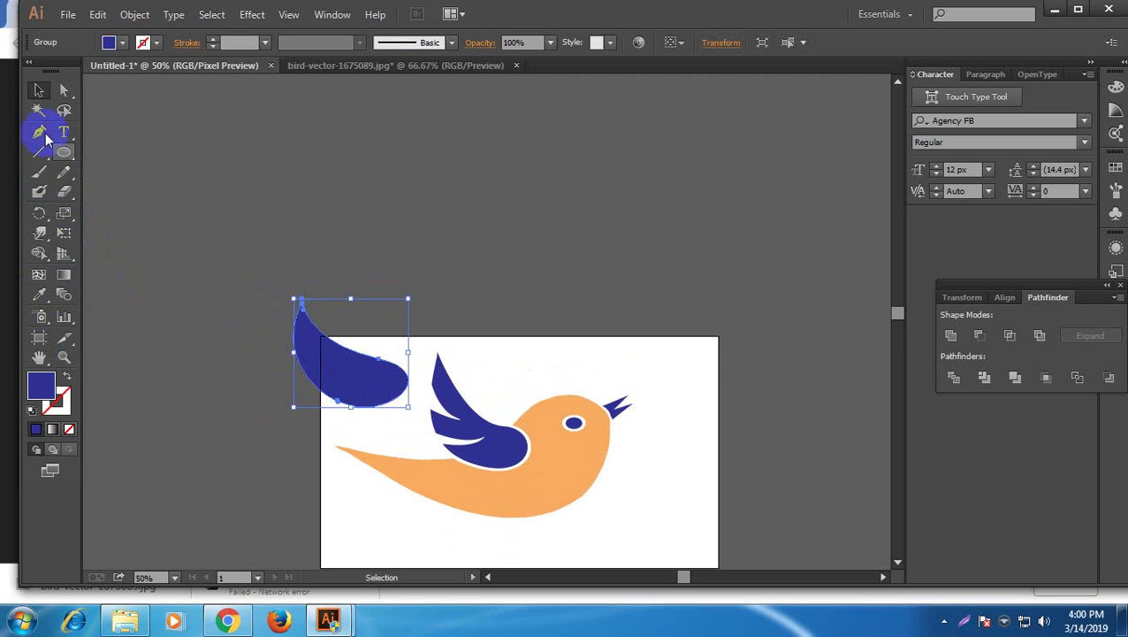
# Move the demo wing group below the bird's tail and delete it
pyautogui.click(39, 132)
pyautogui.moveTo(44, 135); pyautogui.dragTo(82, 135)
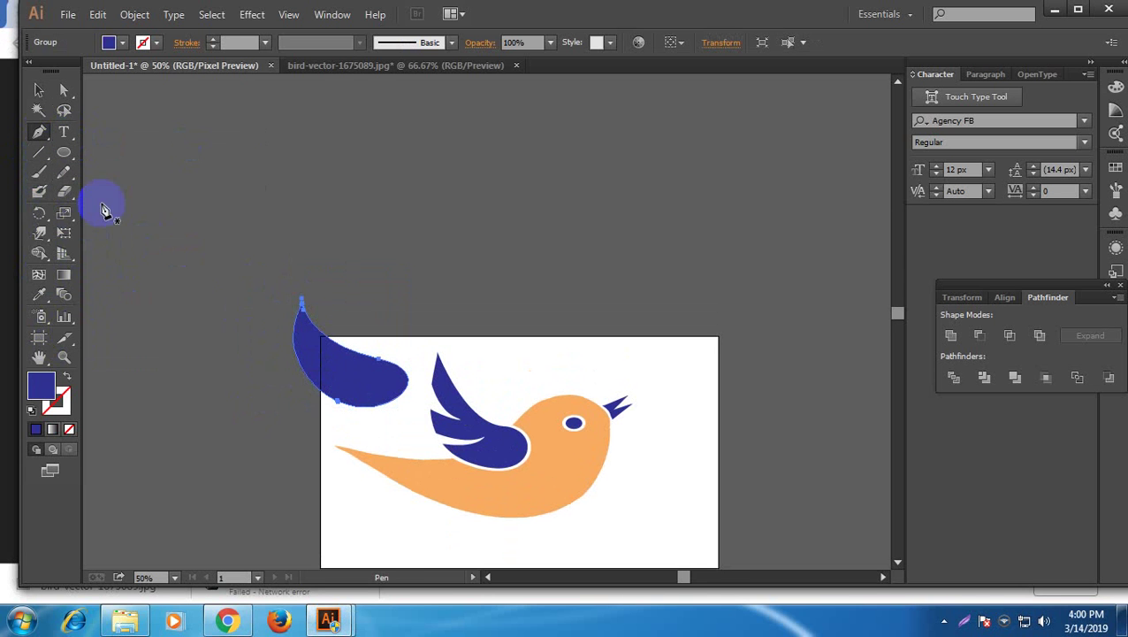
pyautogui.click(39, 89)
pyautogui.click(377, 282)
pyautogui.moveTo(350, 375); pyautogui.dragTo(410, 493)
pyautogui.scroll(-2, 389, 517)
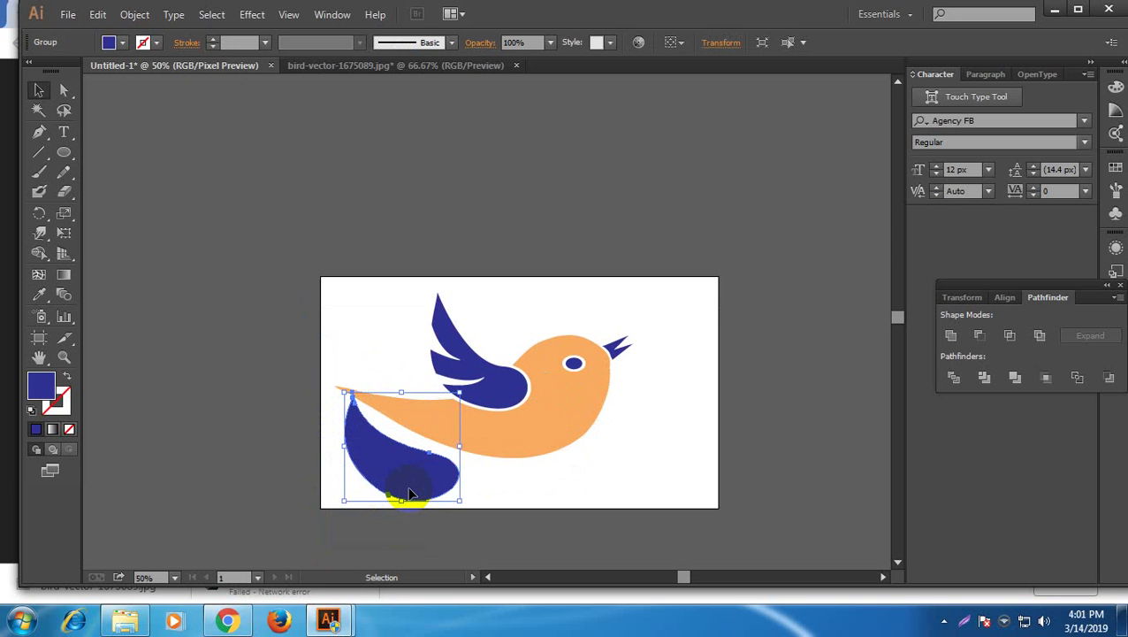
pyautogui.press('Delete')
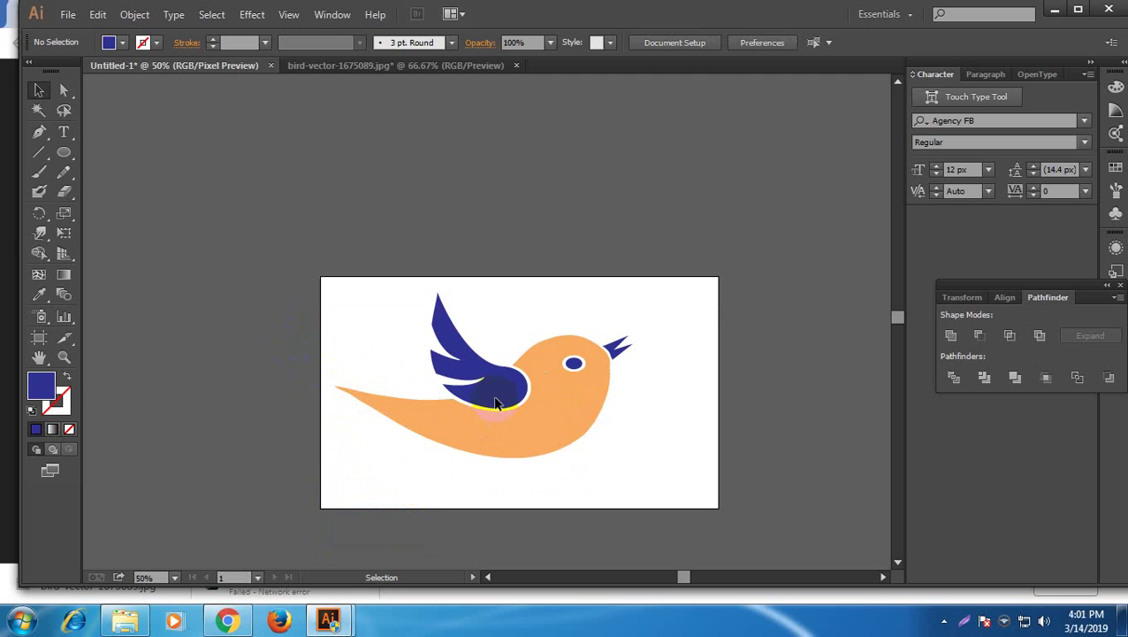
# Try enlarging the bird's wing slightly up and outward from the body, undo the resize and deselect the wing
pyautogui.click(443, 315)
pyautogui.moveTo(432, 291); pyautogui.dragTo(422, 285)
pyautogui.click(317, 335)
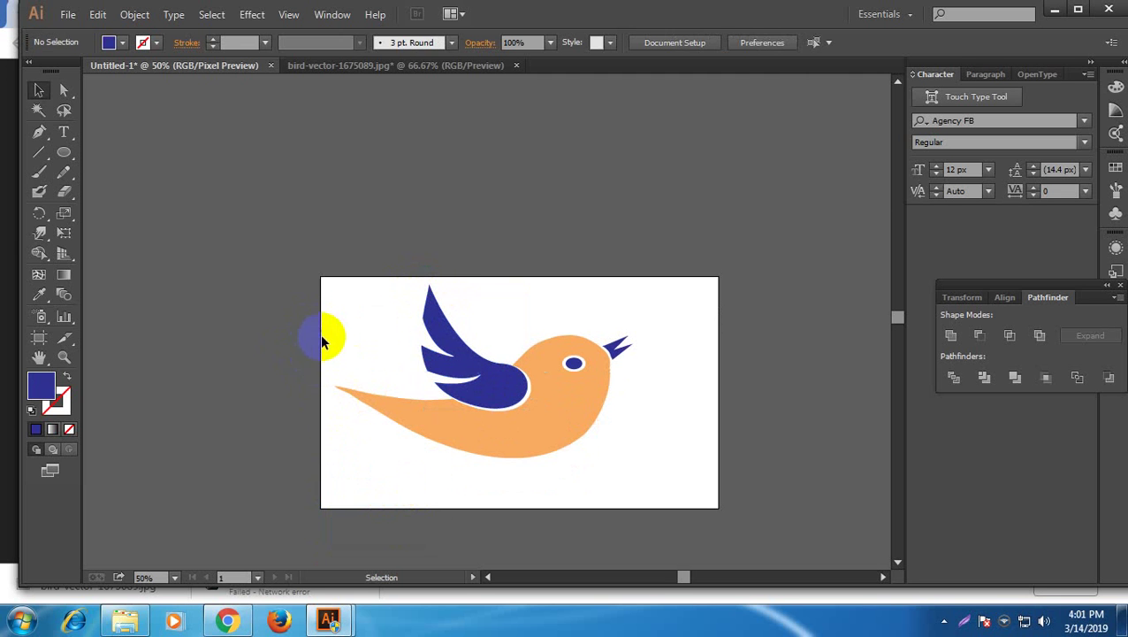
pyautogui.scroll(1, 337, 365)
pyautogui.hotkey('ctrl', 'z')
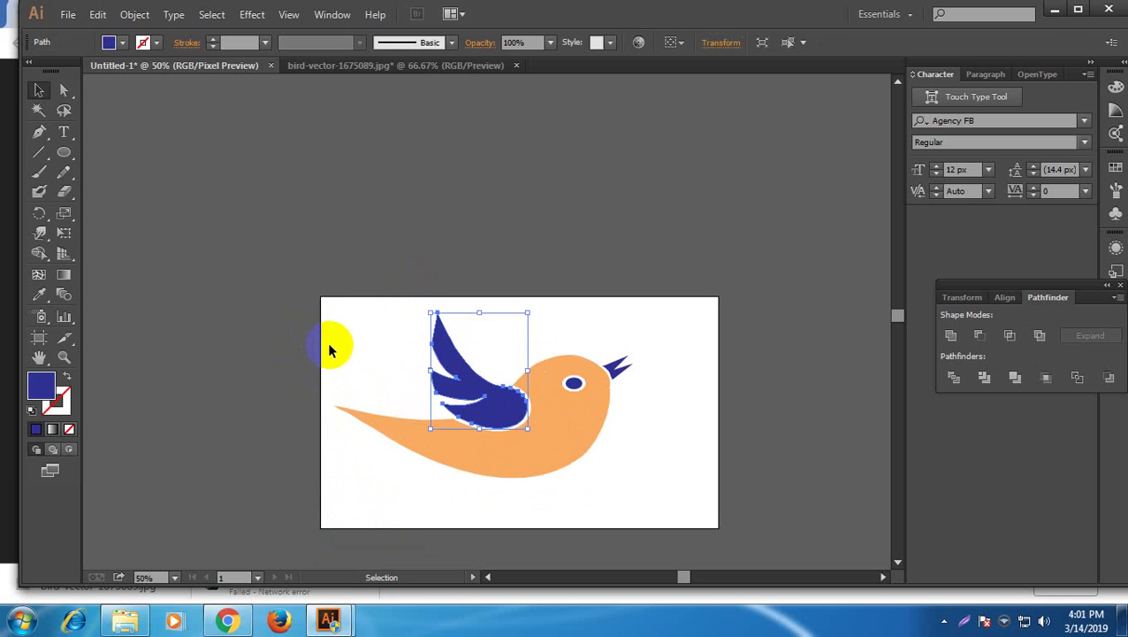
pyautogui.click(328, 345)
pyautogui.scroll(-1, 336, 363)
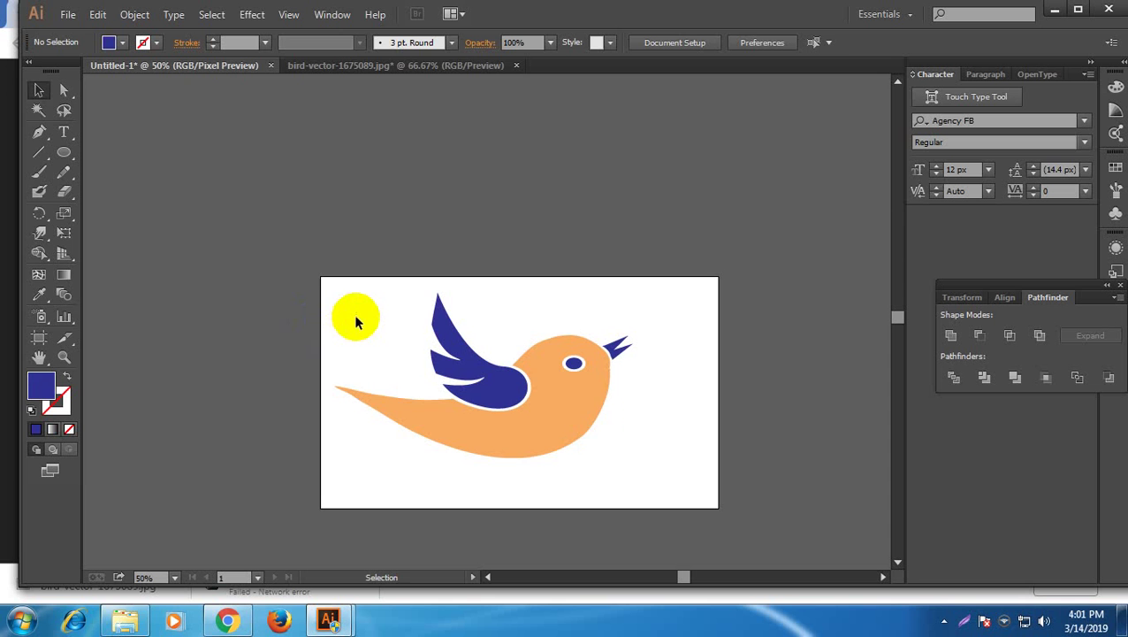
# Scale the whole bird down to about half its size, move it near the artboard's centre and deselect it
pyautogui.moveTo(354, 320); pyautogui.dragTo(473, 371)
pyautogui.click(533, 418)
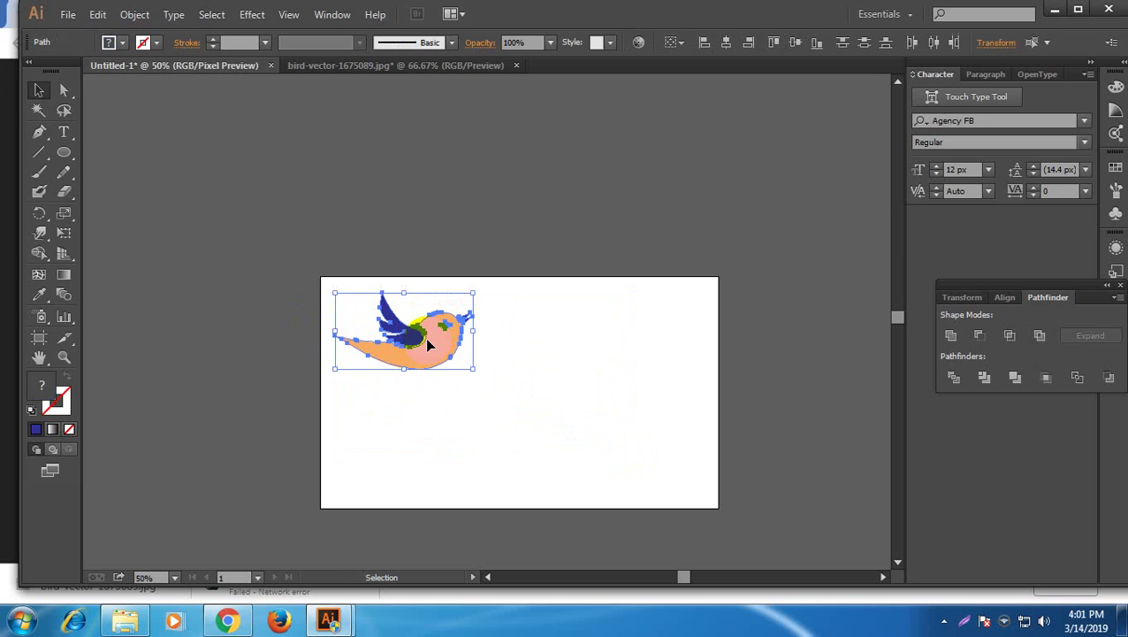
pyautogui.moveTo(424, 336); pyautogui.dragTo(501, 361)
pyautogui.click(547, 445)
pyautogui.scroll(-1, 547, 445)
pyautogui.scroll(2, 548, 456)
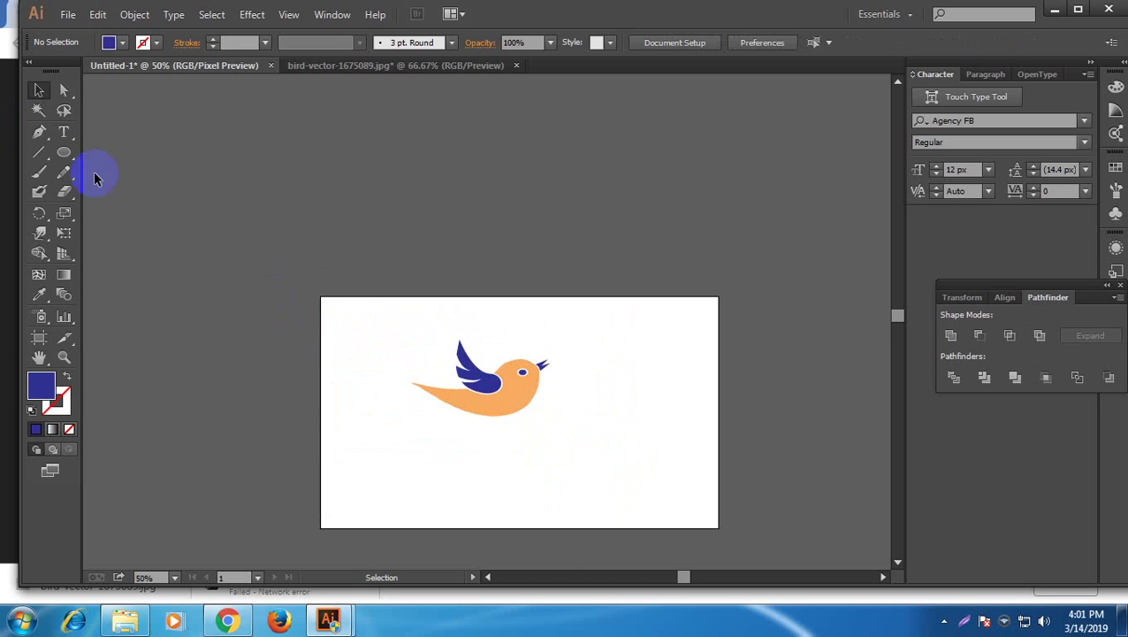
# Enlarge the whole bird proportionally from its centre until it fills much of the artboard
pyautogui.click(513, 402)
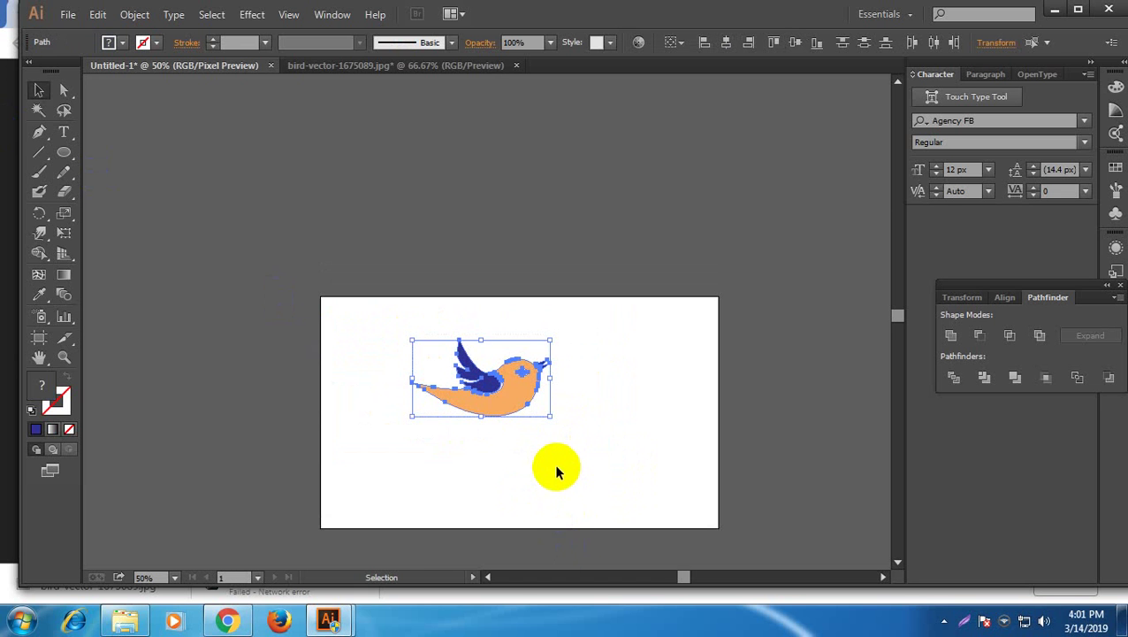
pyautogui.hotkey('ctrl', 'shift', 'b')
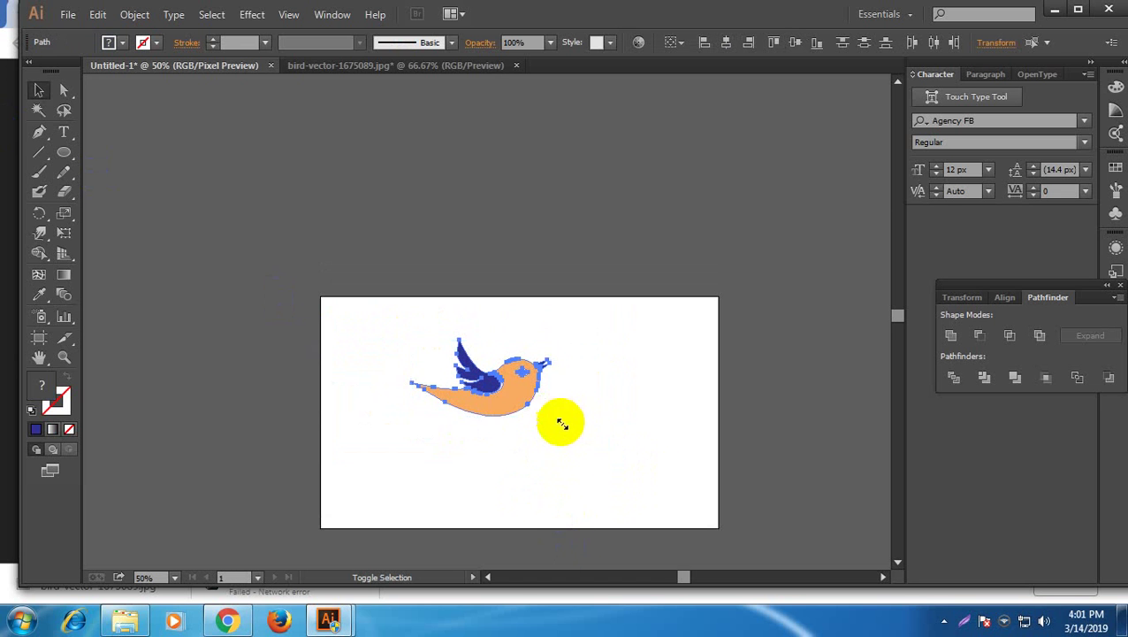
pyautogui.moveTo(563, 424); pyautogui.dragTo(610, 487)
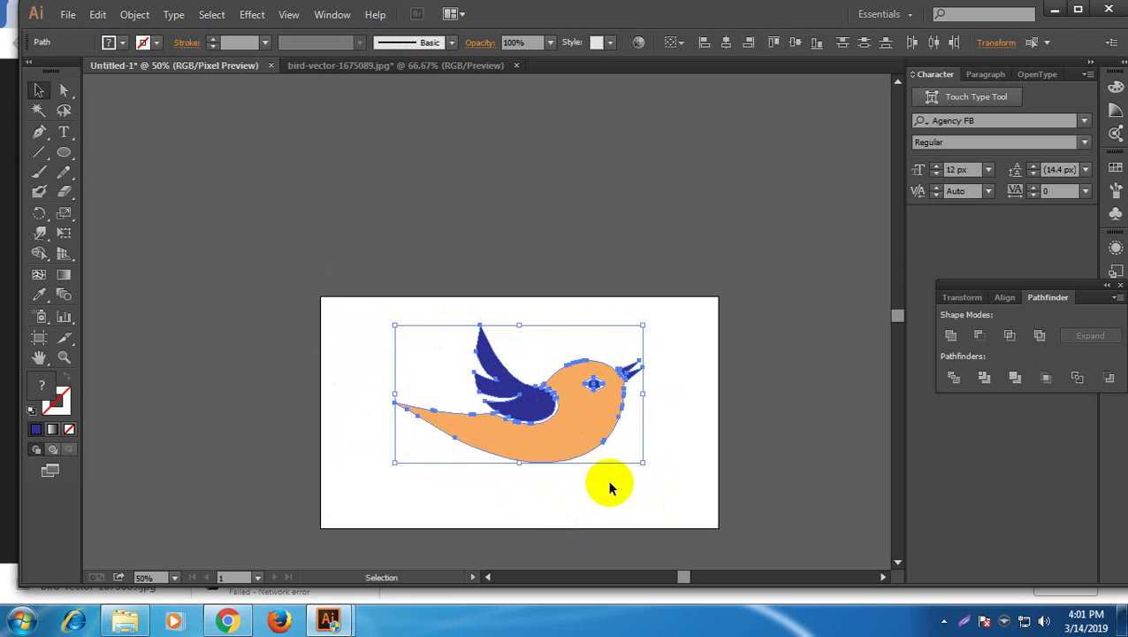
# Try teal swatches on the bird's body, settle on a light green fill and deselect the body
pyautogui.click(566, 442)
pyautogui.click(122, 42)
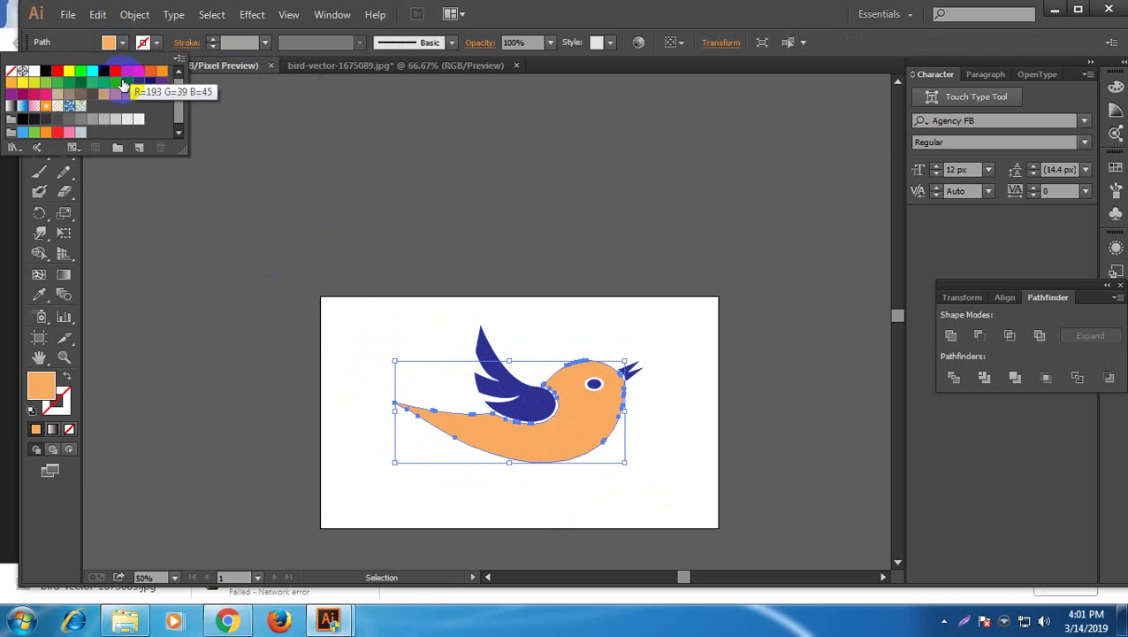
pyautogui.click(92, 83)
pyautogui.click(104, 84)
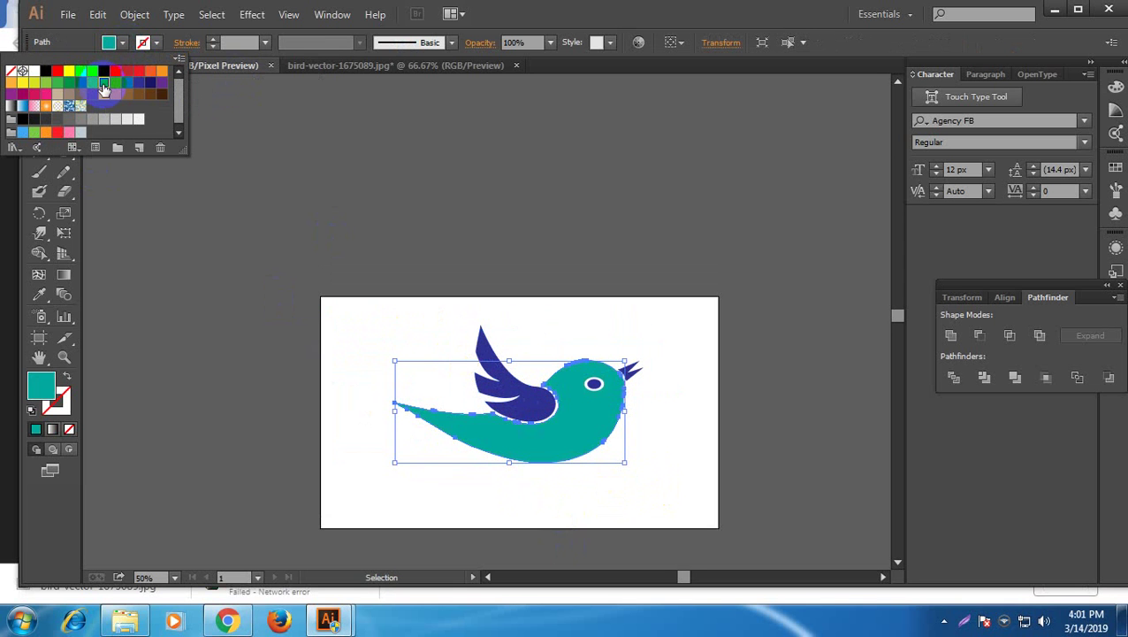
pyautogui.click(45, 82)
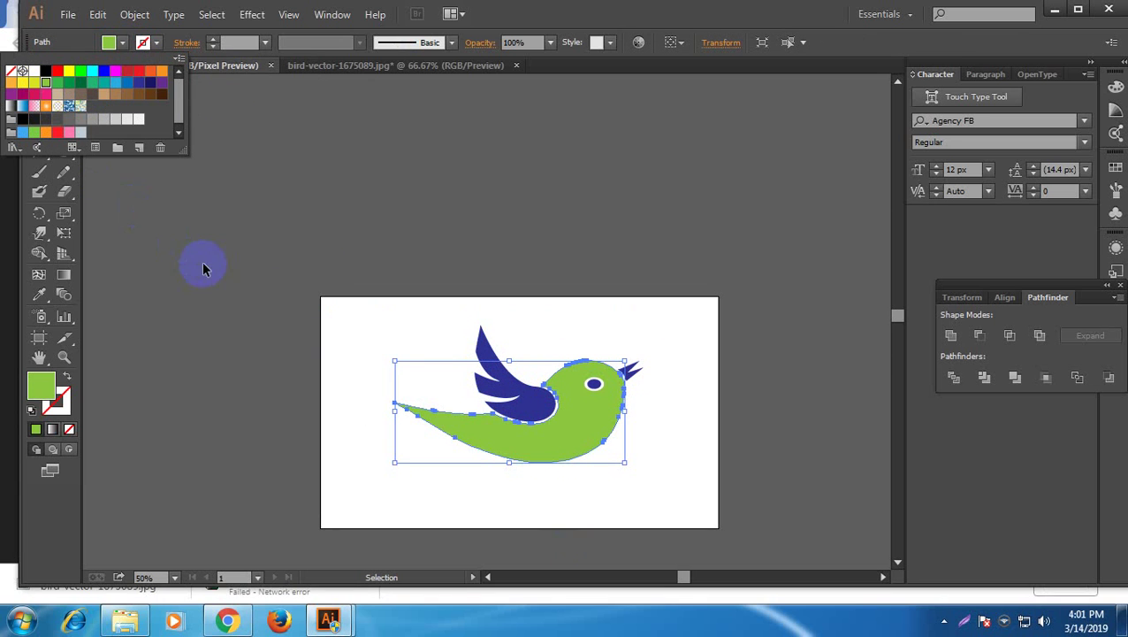
pyautogui.click(668, 489)
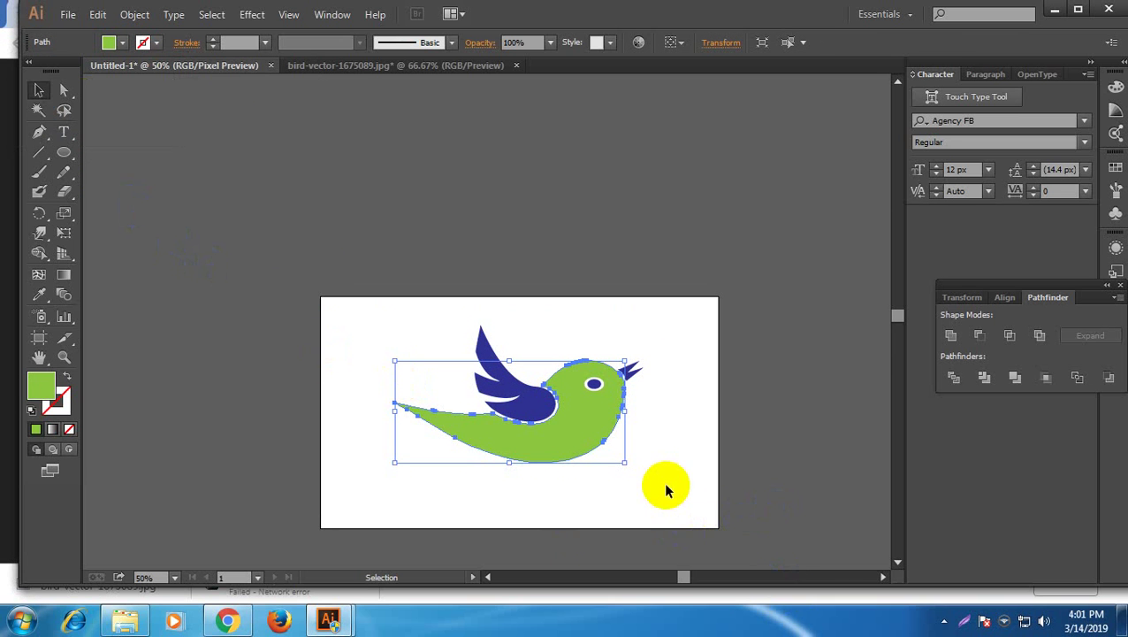
pyautogui.click(667, 488)
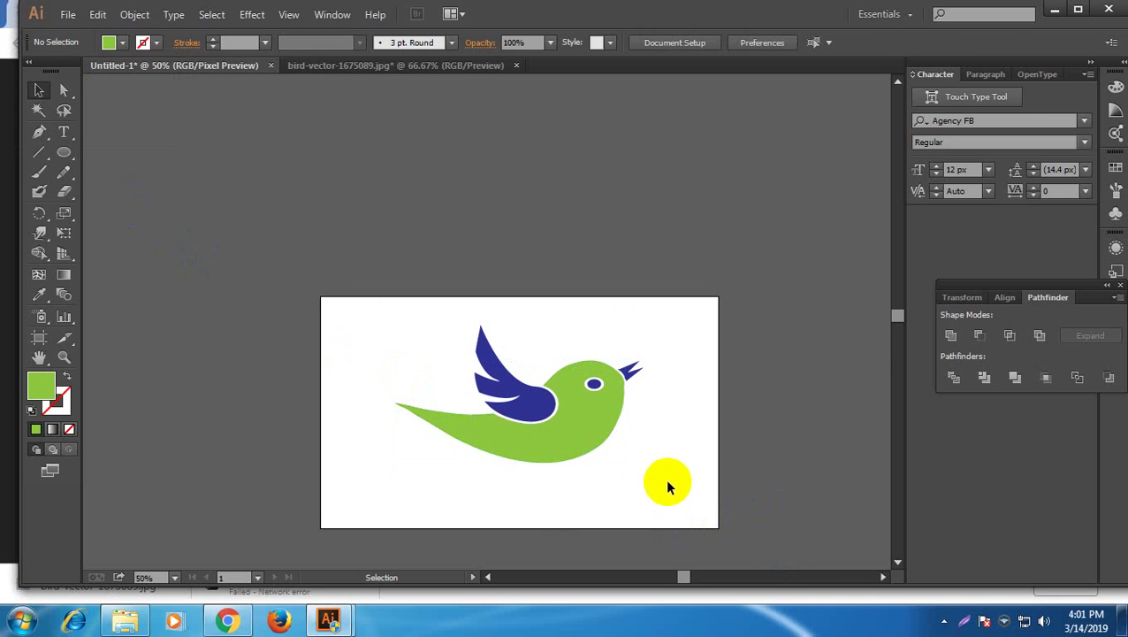
pyautogui.click(599, 445)
pyautogui.click(288, 232)
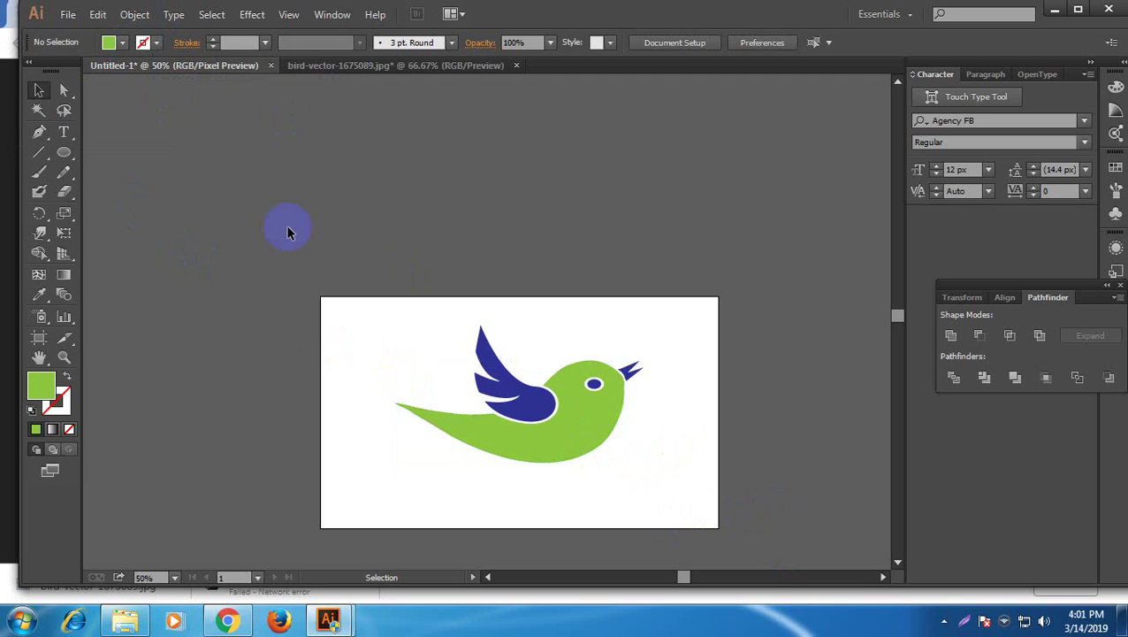
pyautogui.scroll(-3, 342, 228)
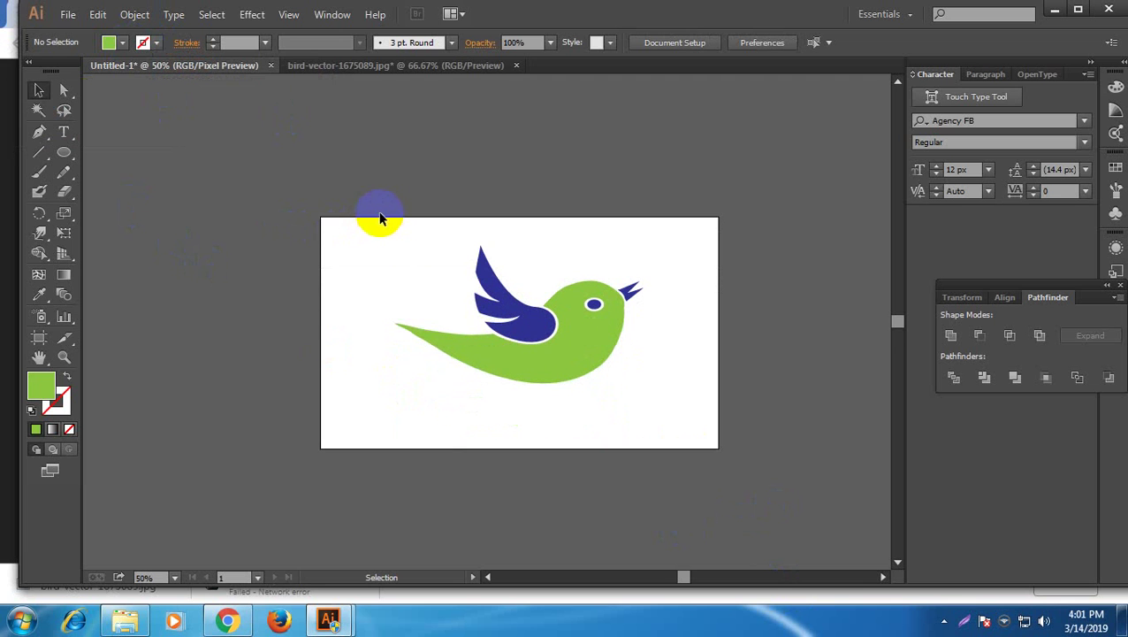
pyautogui.scroll(2, 389, 218)
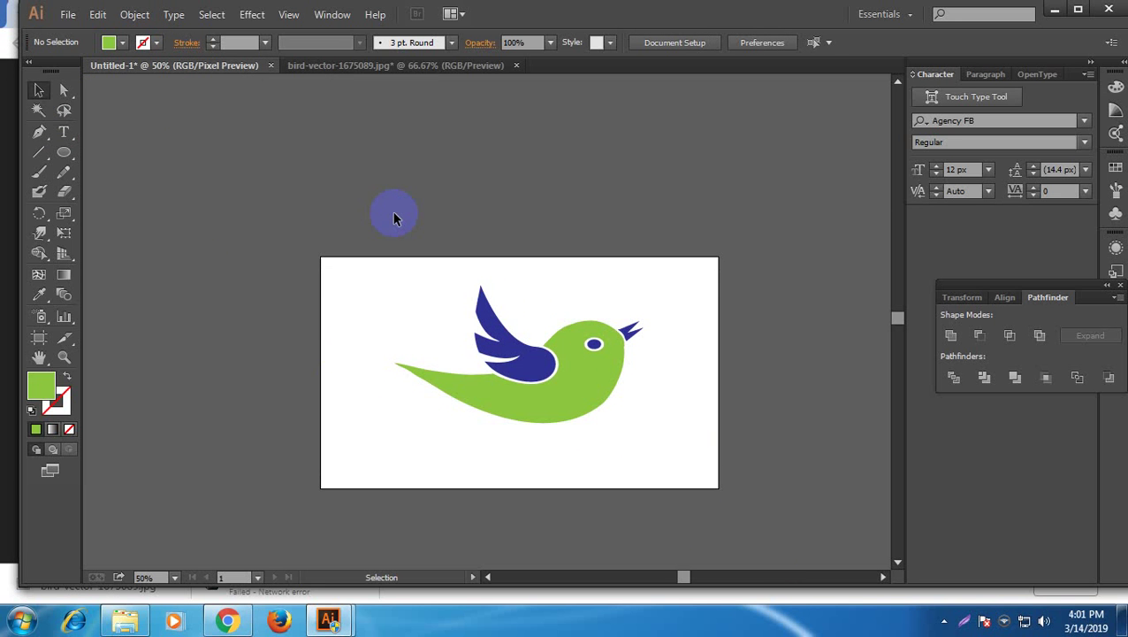
pyautogui.scroll(-1, 389, 213)
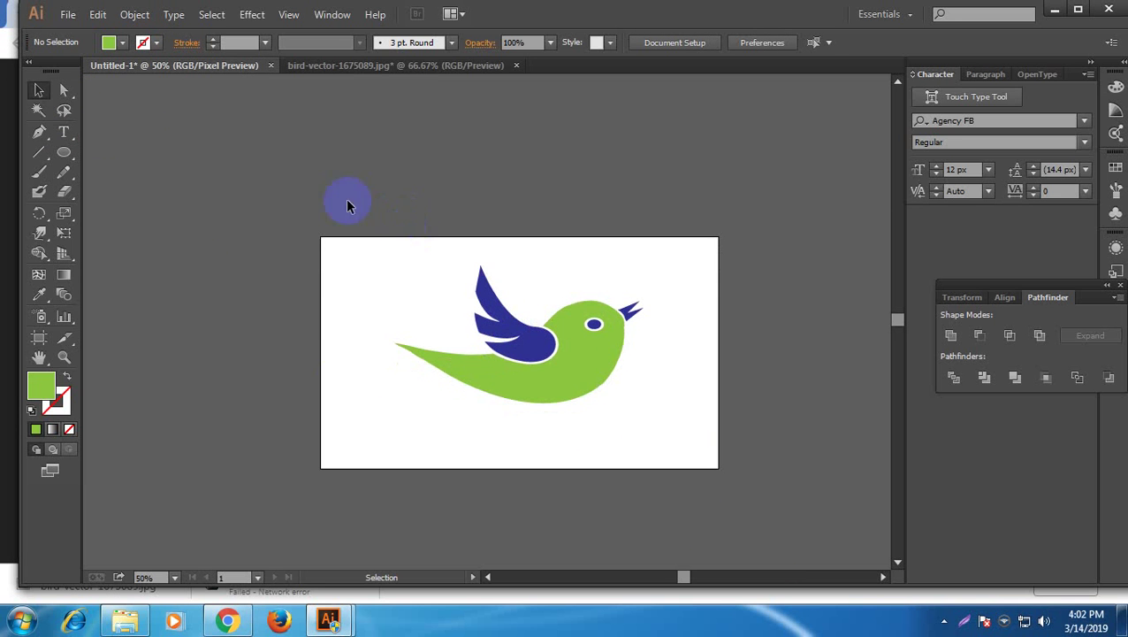
pyautogui.scroll(2, 2, 380)
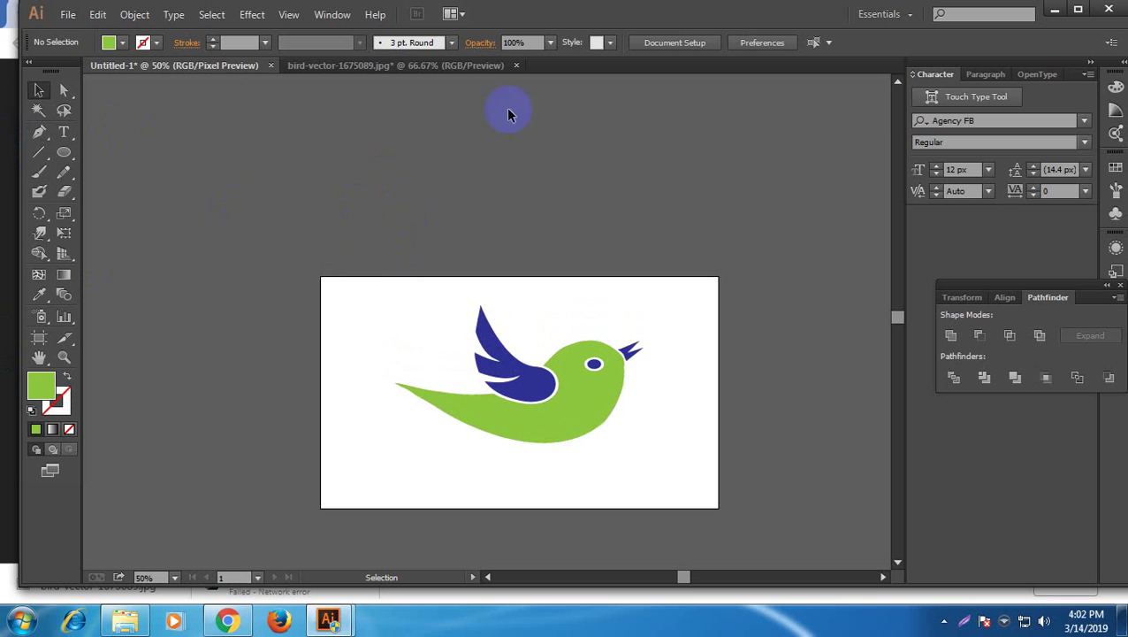
pyautogui.click(945, 620)
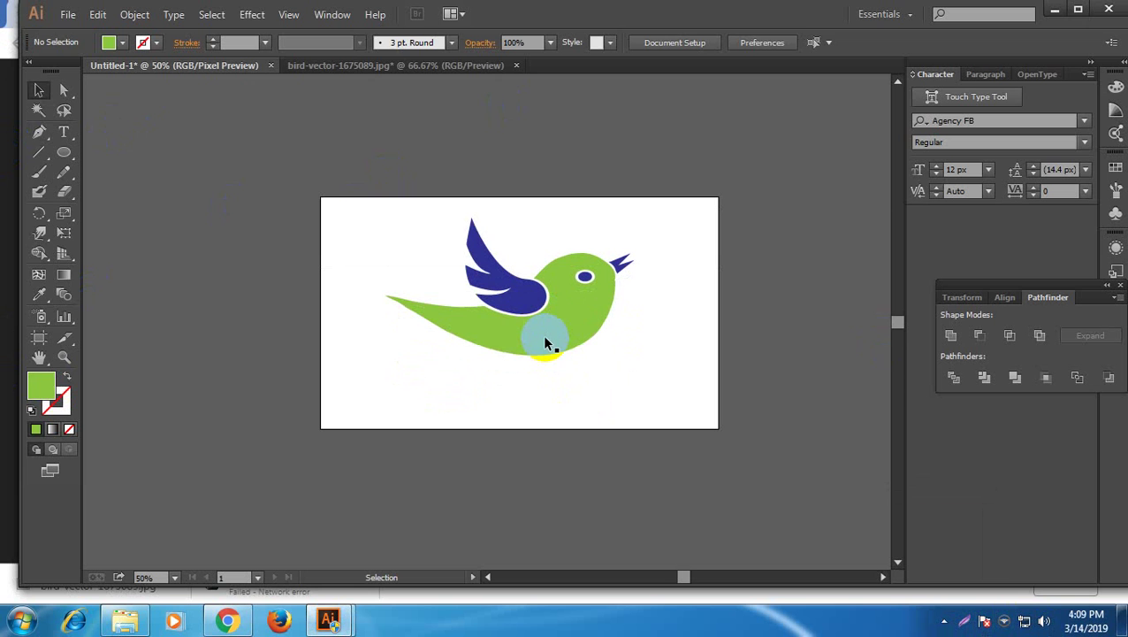
# Select the bird's body, show the gradient settings and dock them below the Pathfinder options
pyautogui.click(542, 334)
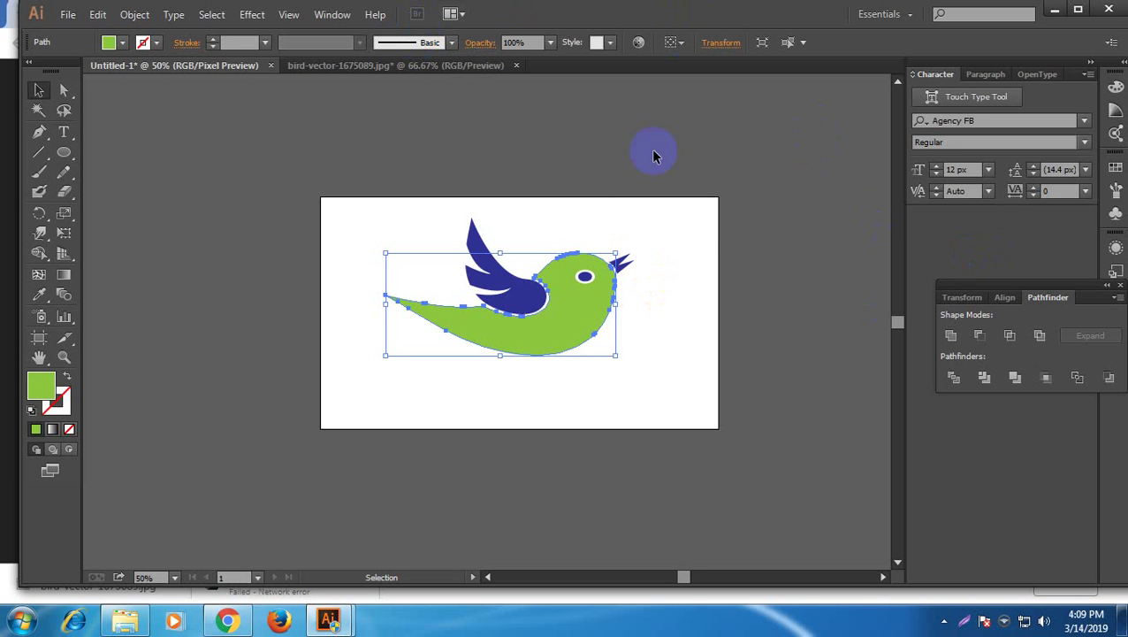
pyautogui.scroll(2, 529, 259)
pyautogui.click(335, 15)
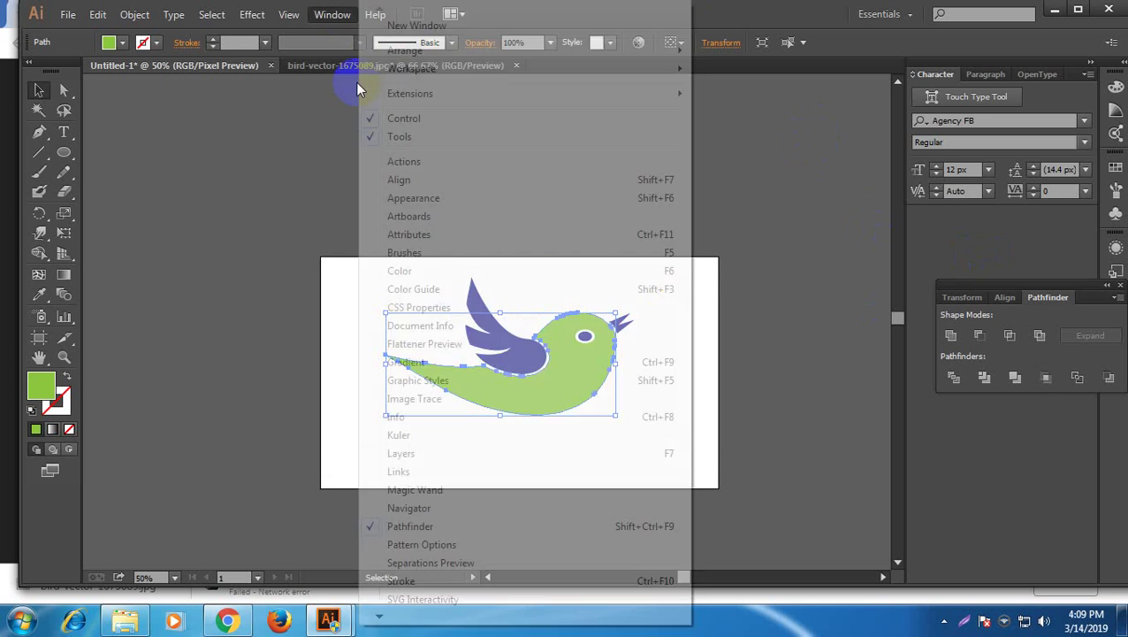
pyautogui.click(437, 362)
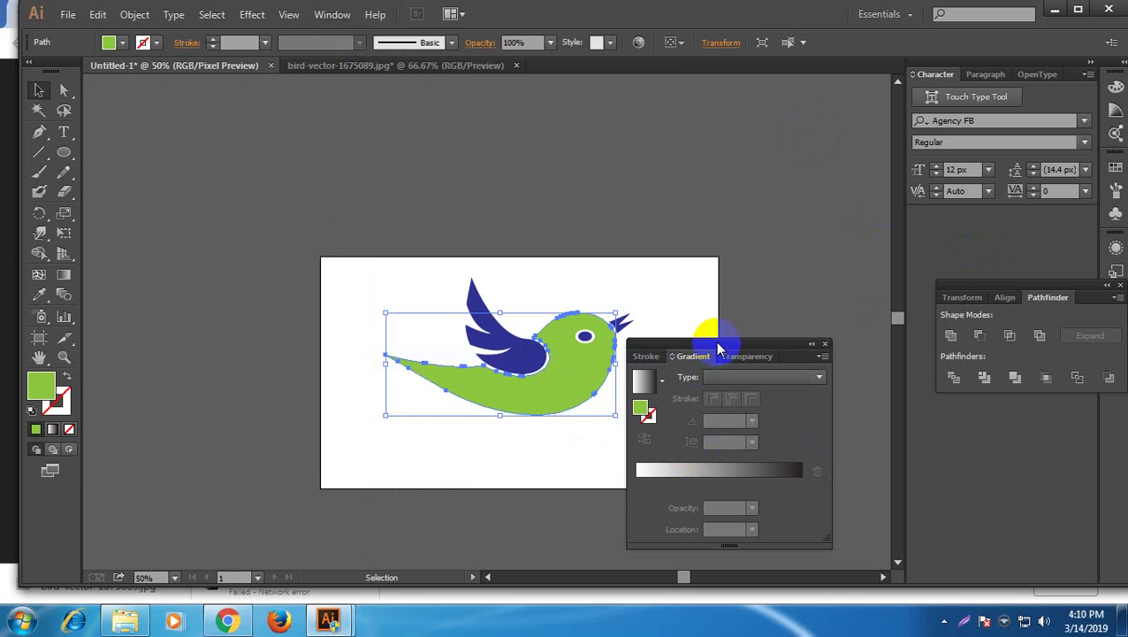
pyautogui.moveTo(718, 347); pyautogui.dragTo(956, 428)
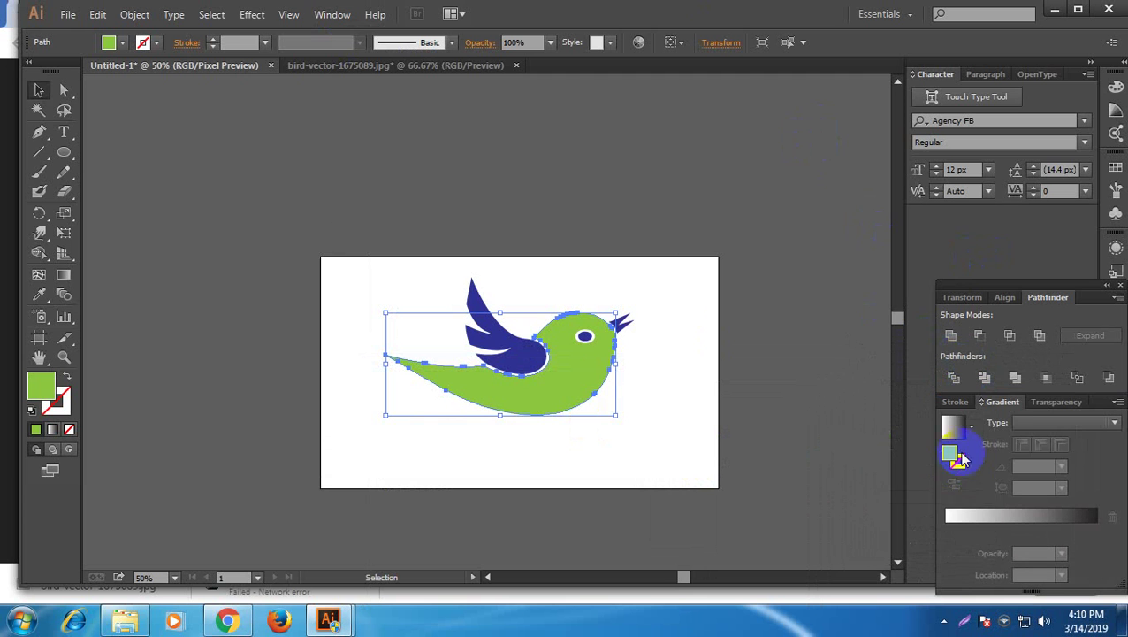
# Fill the bird's body with the default white-to-black gradient and set its type to Radial
pyautogui.click(982, 518)
pyautogui.click(445, 350)
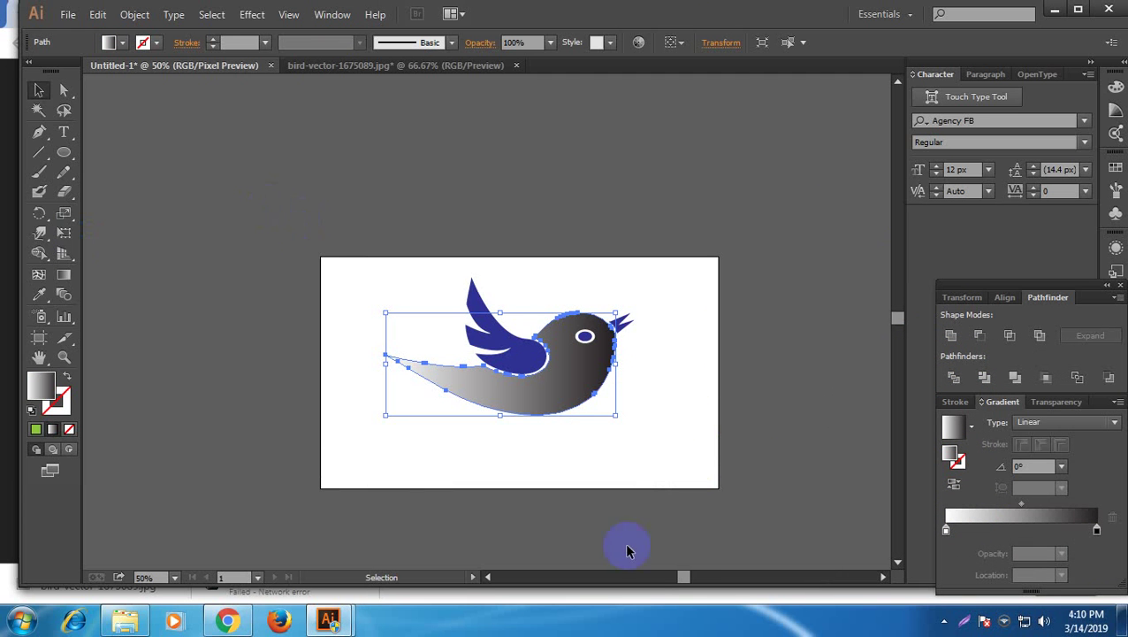
pyautogui.click(1070, 423)
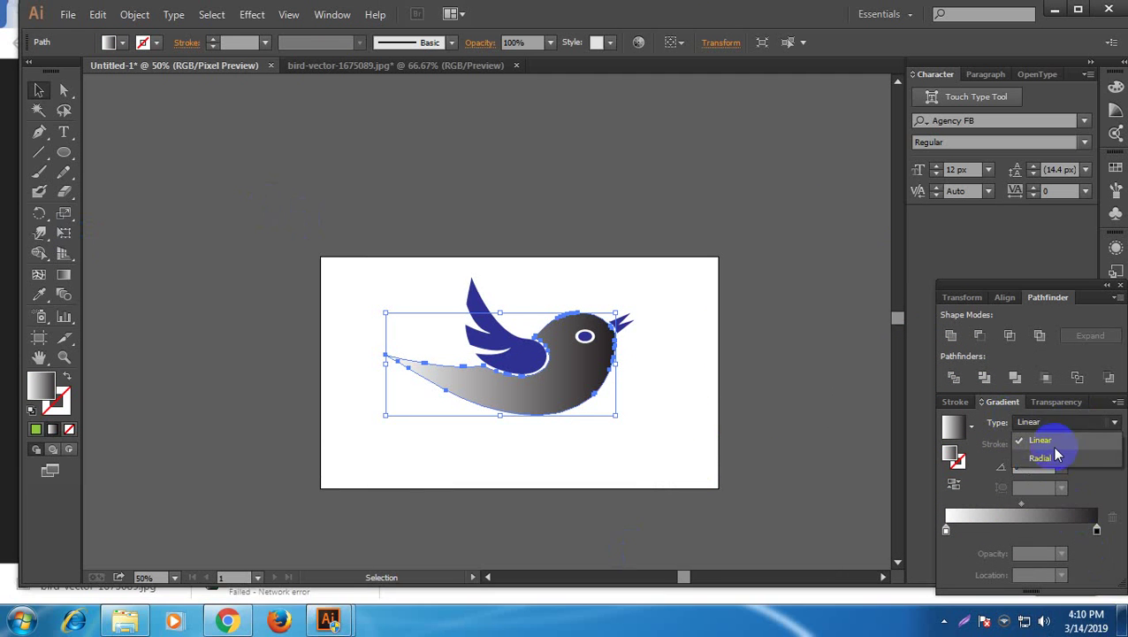
pyautogui.click(1056, 456)
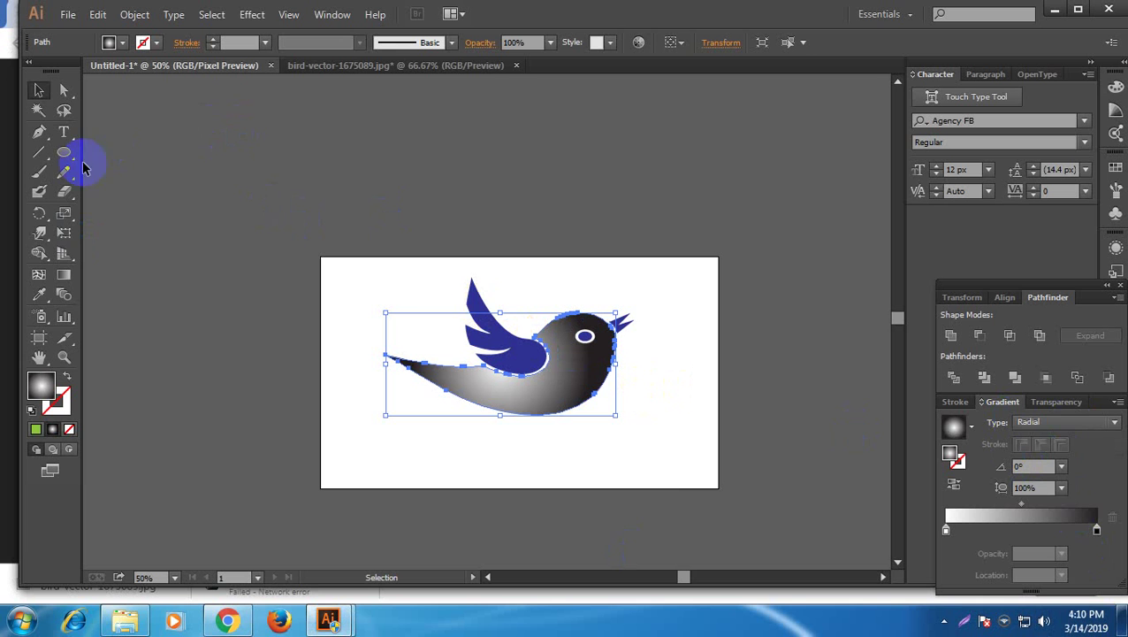
# Switch the gradient's black end stop to RGB colour and give it the green swatch
pyautogui.click(1096, 528)
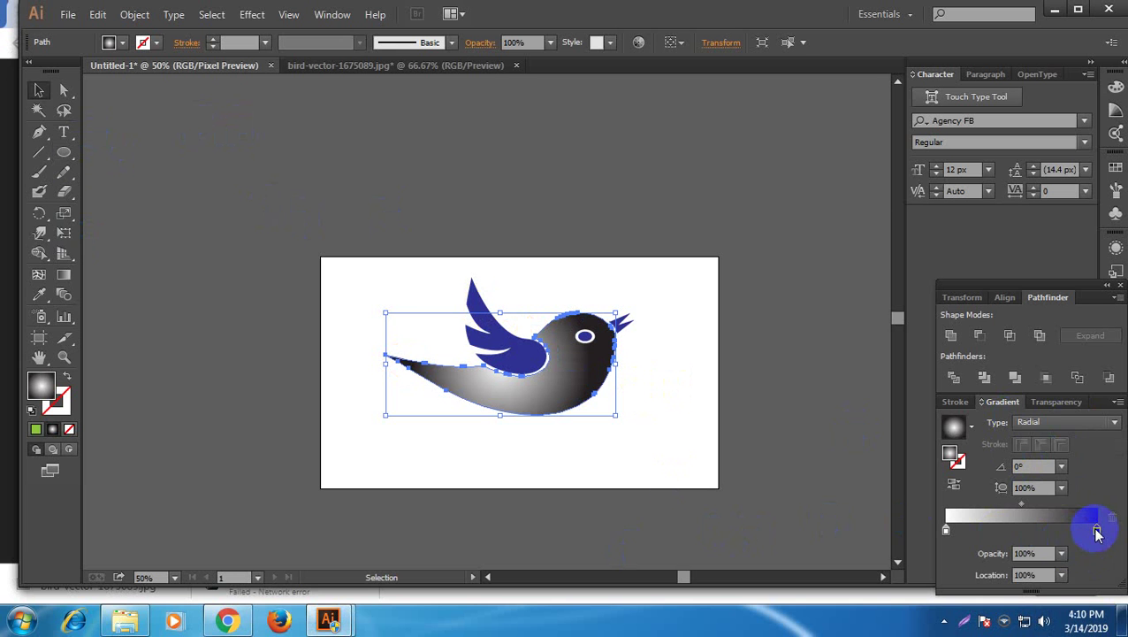
pyautogui.doubleClick(1096, 529)
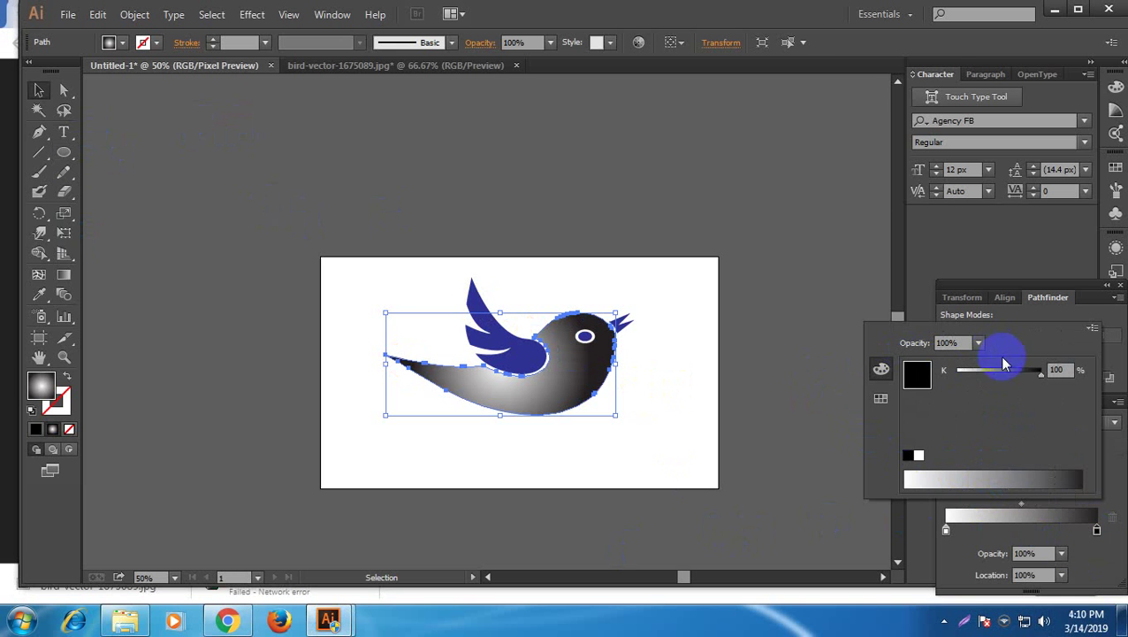
pyautogui.click(1092, 330)
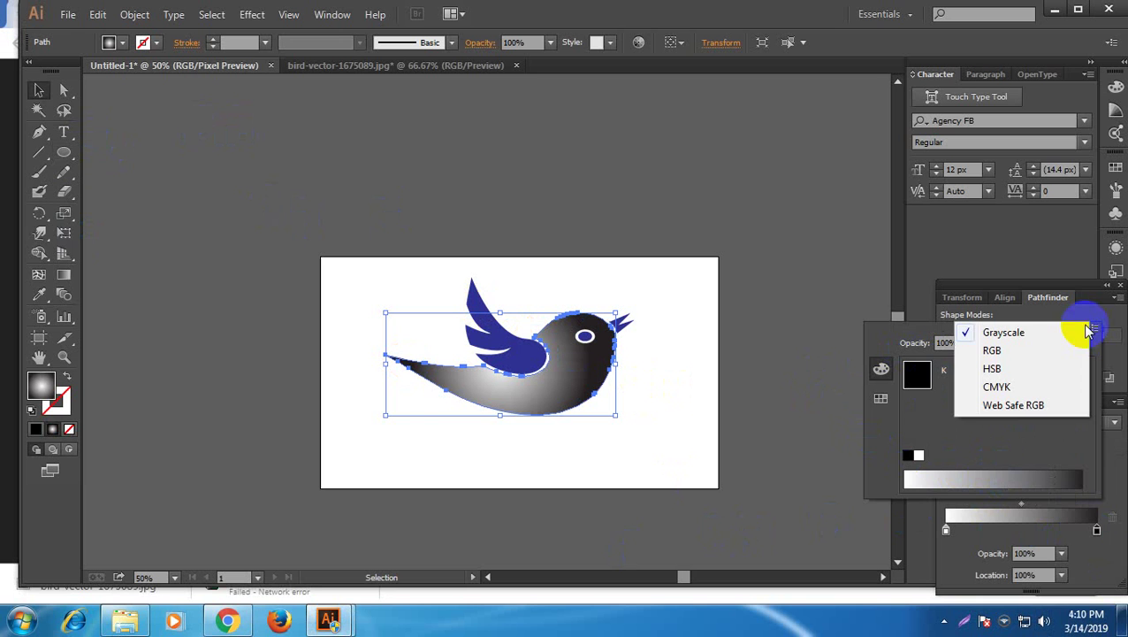
pyautogui.click(1038, 354)
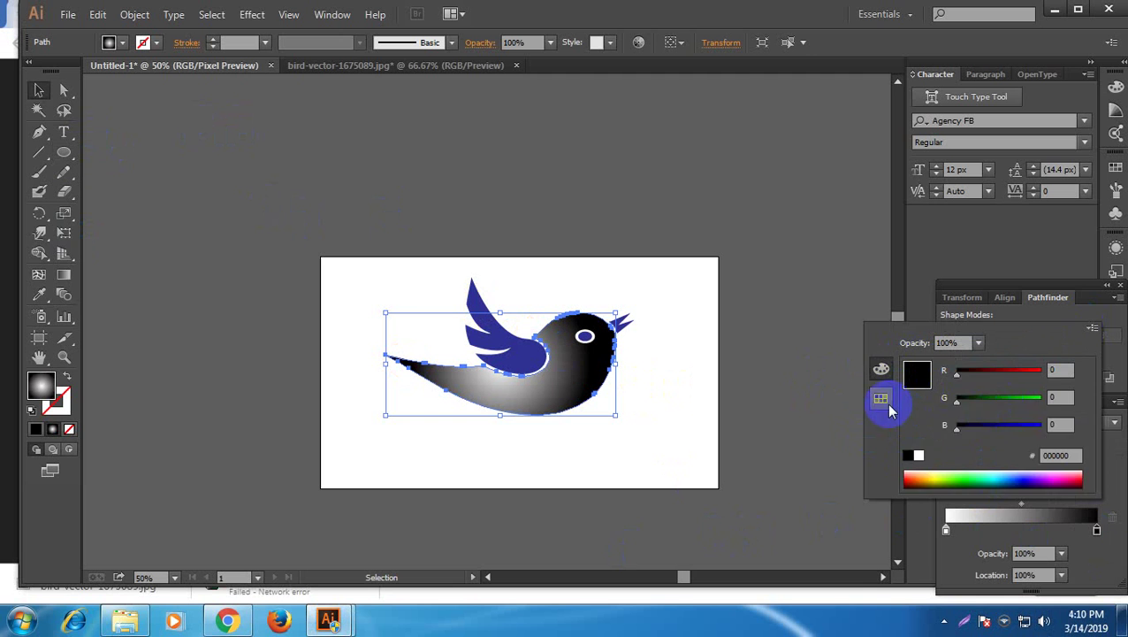
pyautogui.click(886, 402)
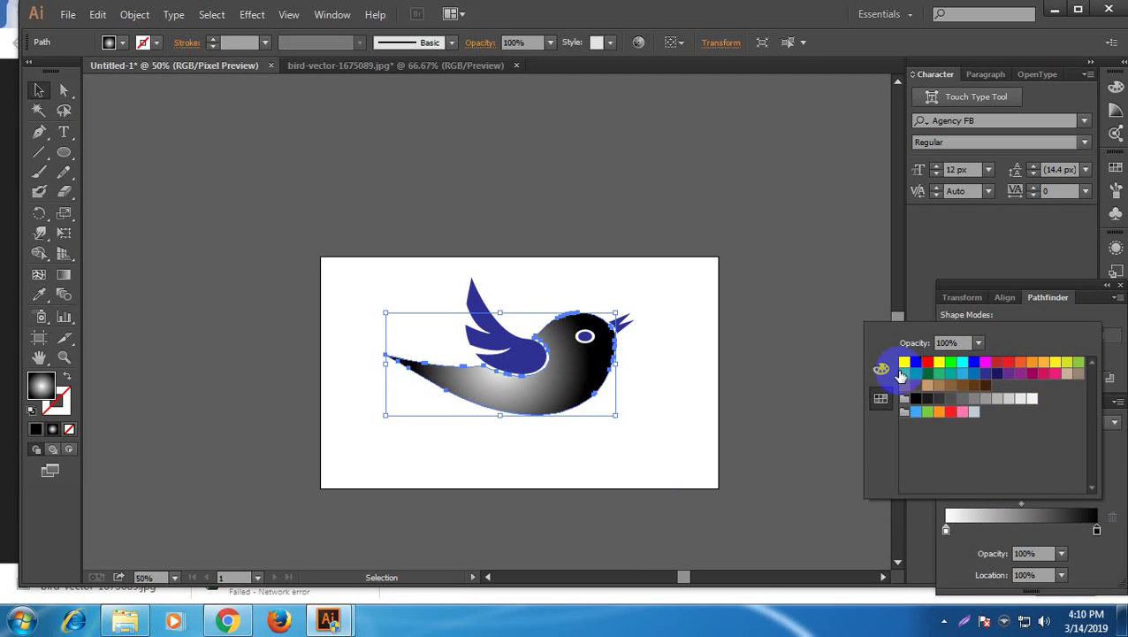
pyautogui.click(904, 372)
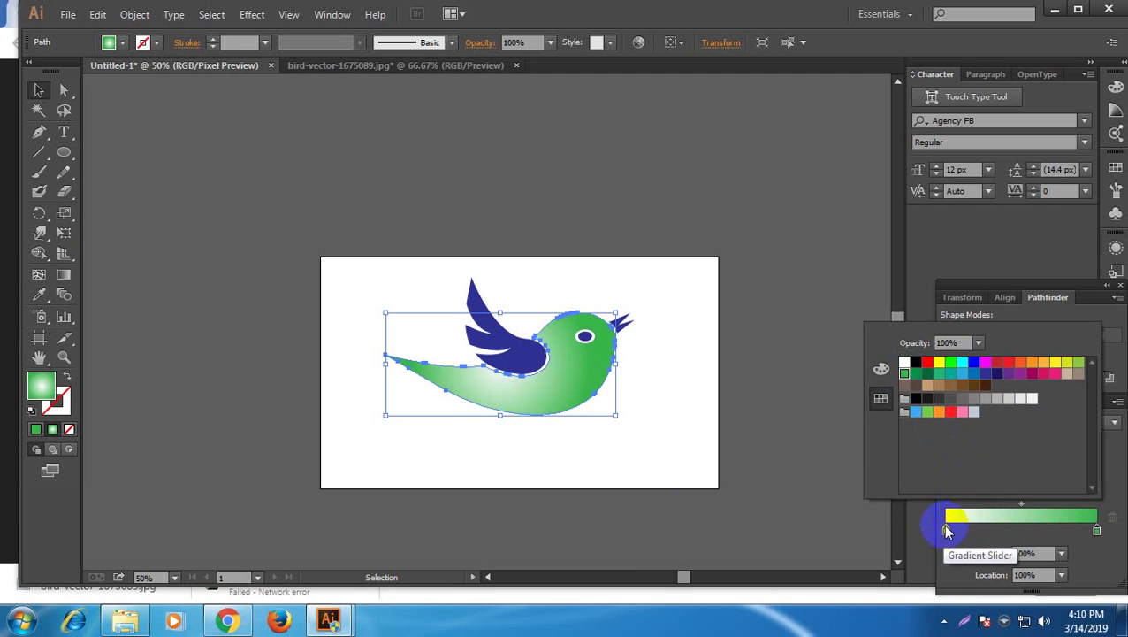
# Recolour the gradient's white start stop with the light yellow-green swatch
pyautogui.click(947, 529)
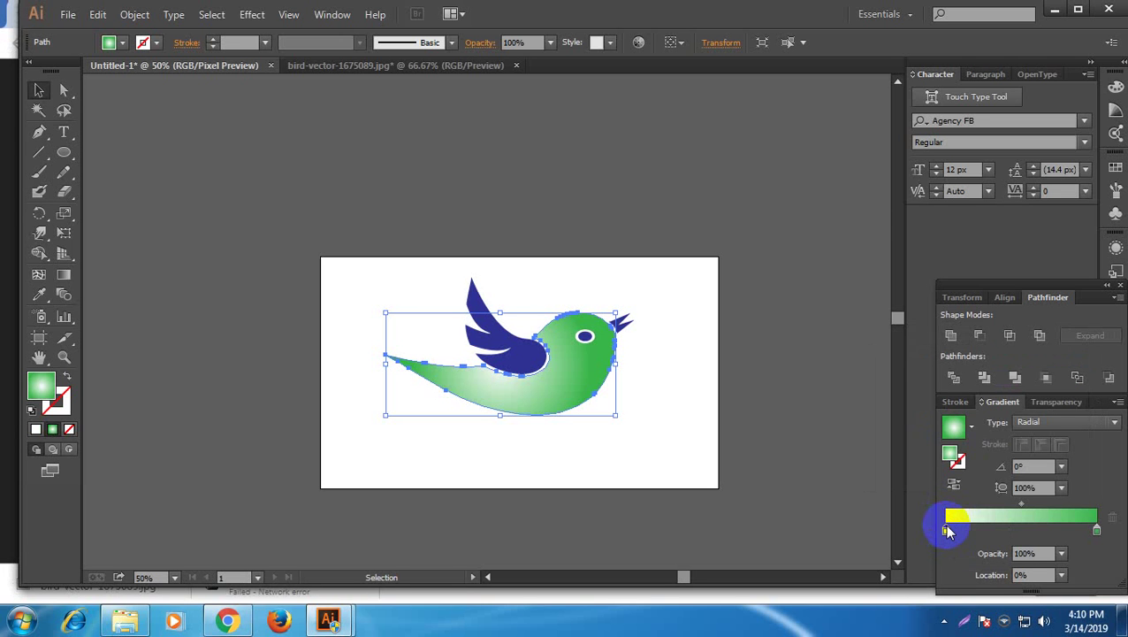
pyautogui.doubleClick(947, 529)
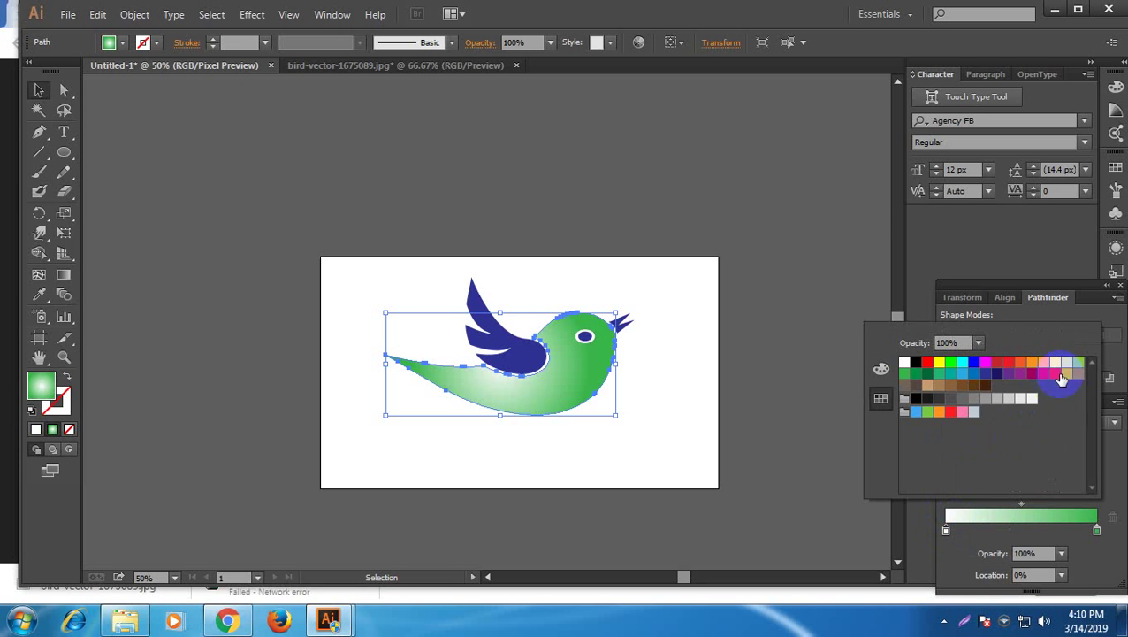
pyautogui.click(1078, 361)
pyautogui.click(152, 151)
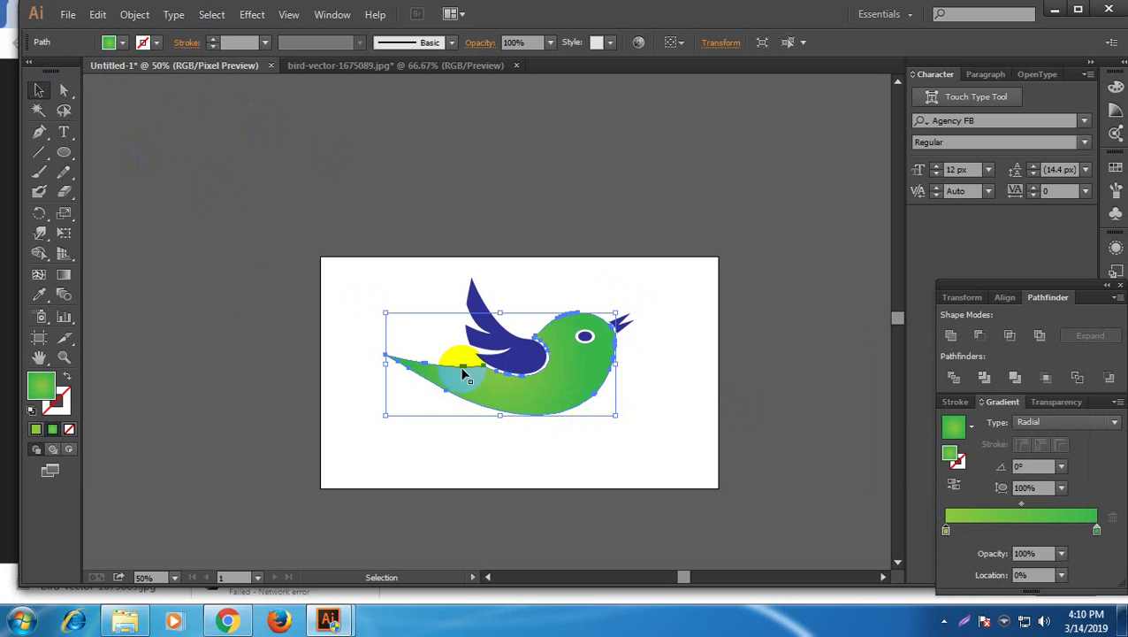
# Redraw the body's radial gradient from just outside the breast toward the wing with the Gradient tool, and deselect the body
pyautogui.click(63, 274)
pyautogui.moveTo(587, 408); pyautogui.dragTo(504, 310)
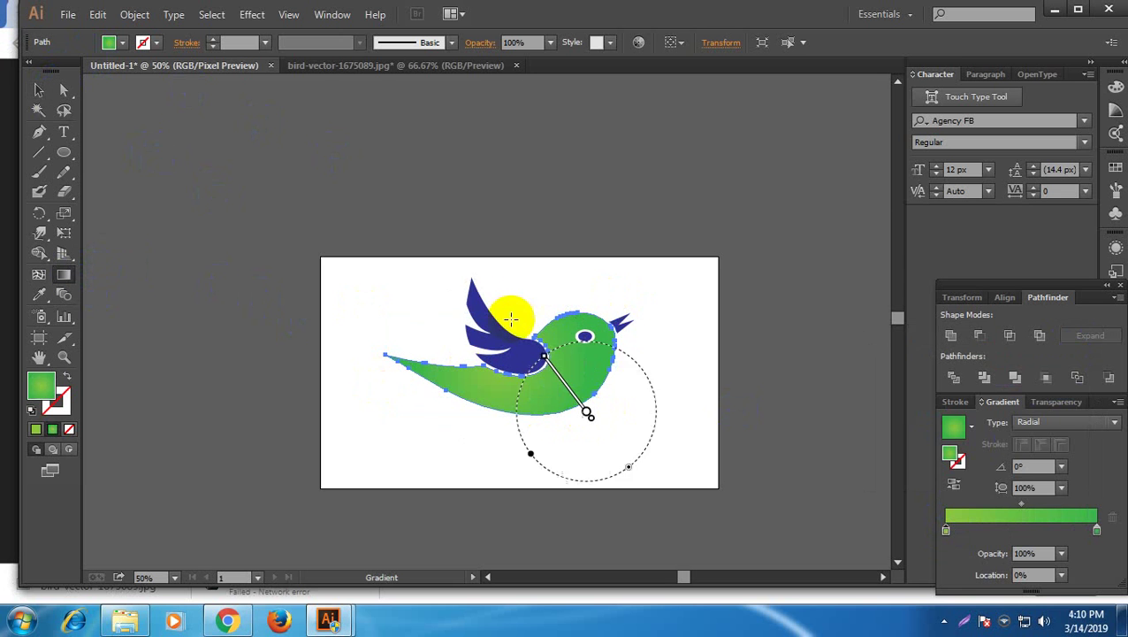
pyautogui.moveTo(547, 371); pyautogui.dragTo(635, 379)
pyautogui.click(471, 354)
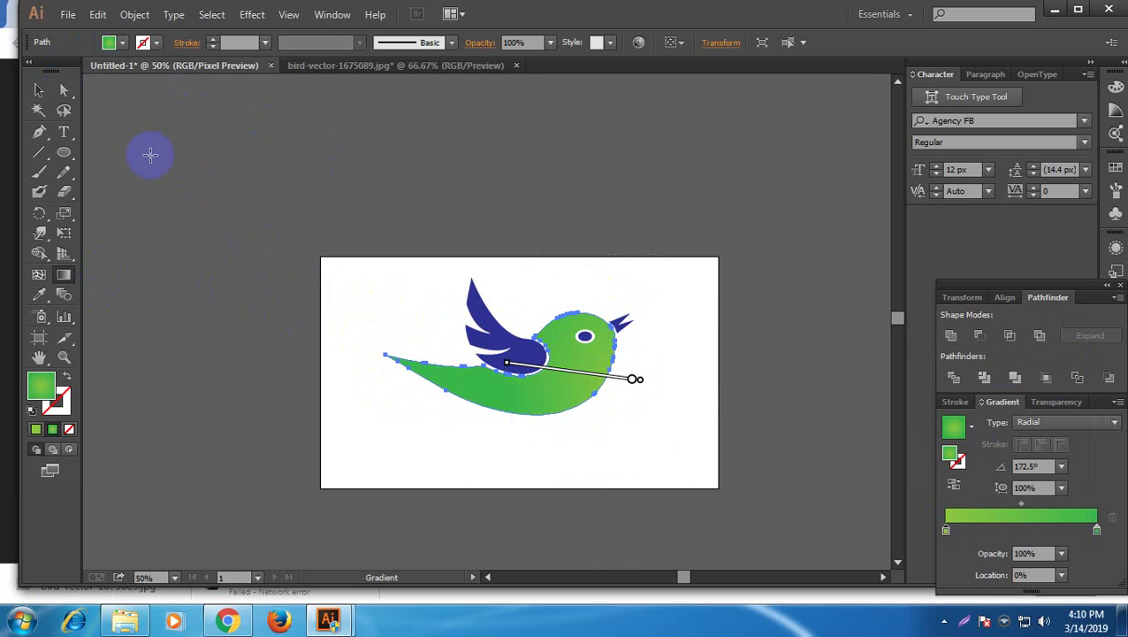
pyautogui.click(39, 89)
pyautogui.click(637, 489)
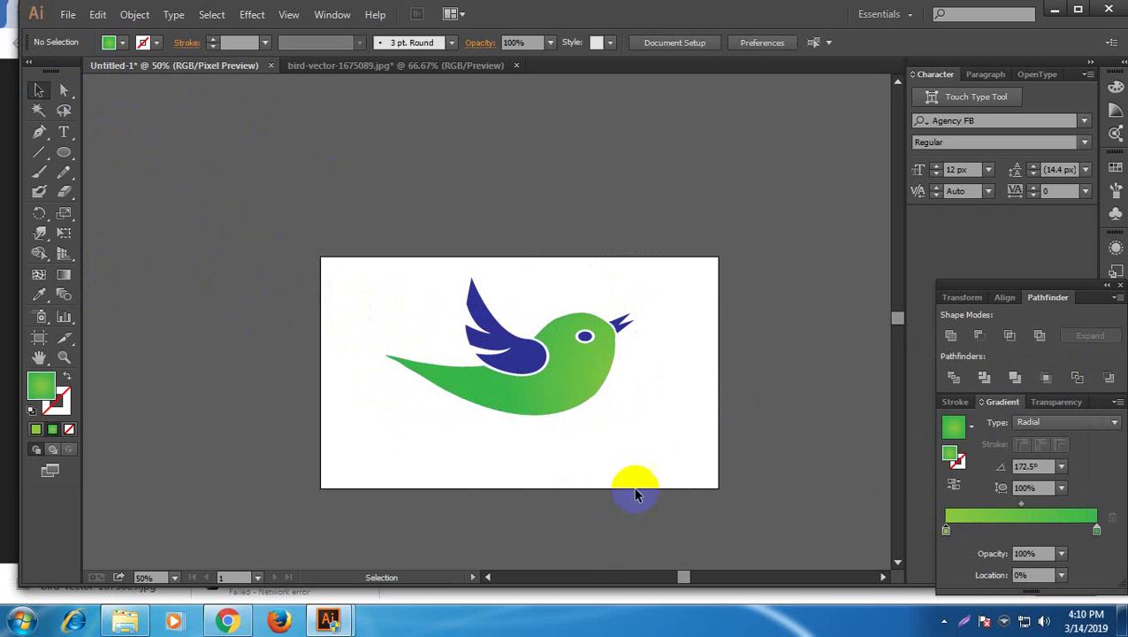
# Redraw the body's radial gradient from the lower breast diagonally up toward the wing and tail, and deselect the body
pyautogui.click(586, 403)
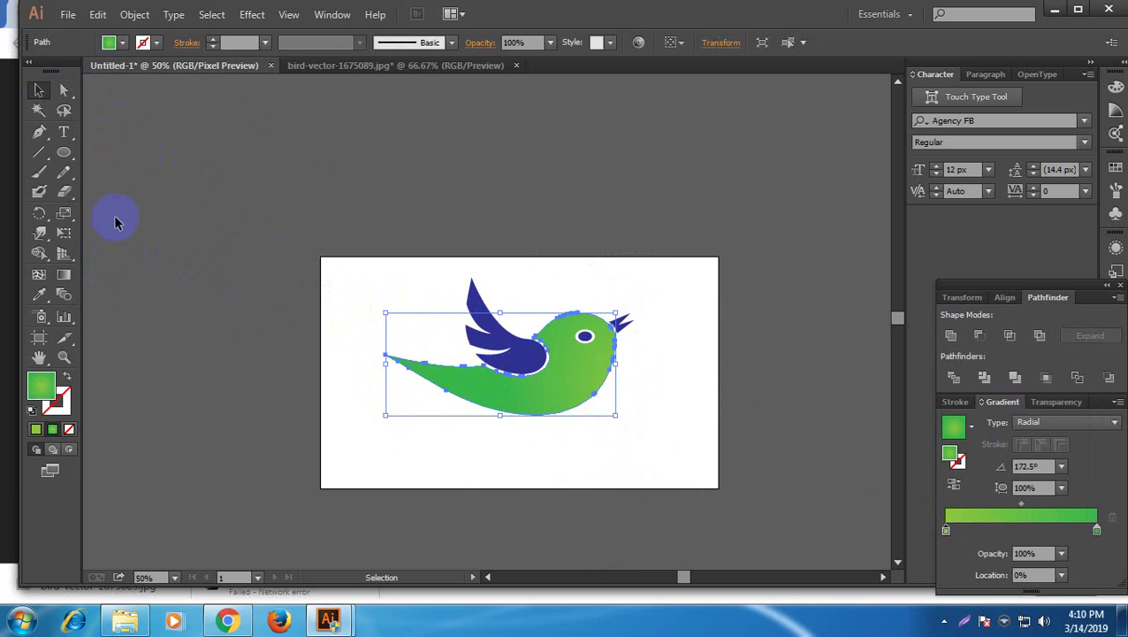
pyautogui.click(63, 274)
pyautogui.moveTo(546, 395)
pyautogui.mouseDown()
pyautogui.moveTo(423, 327)
pyautogui.moveTo(471, 350)
pyautogui.mouseUp()
pyautogui.moveTo(561, 378); pyautogui.dragTo(428, 338)
pyautogui.click(39, 90)
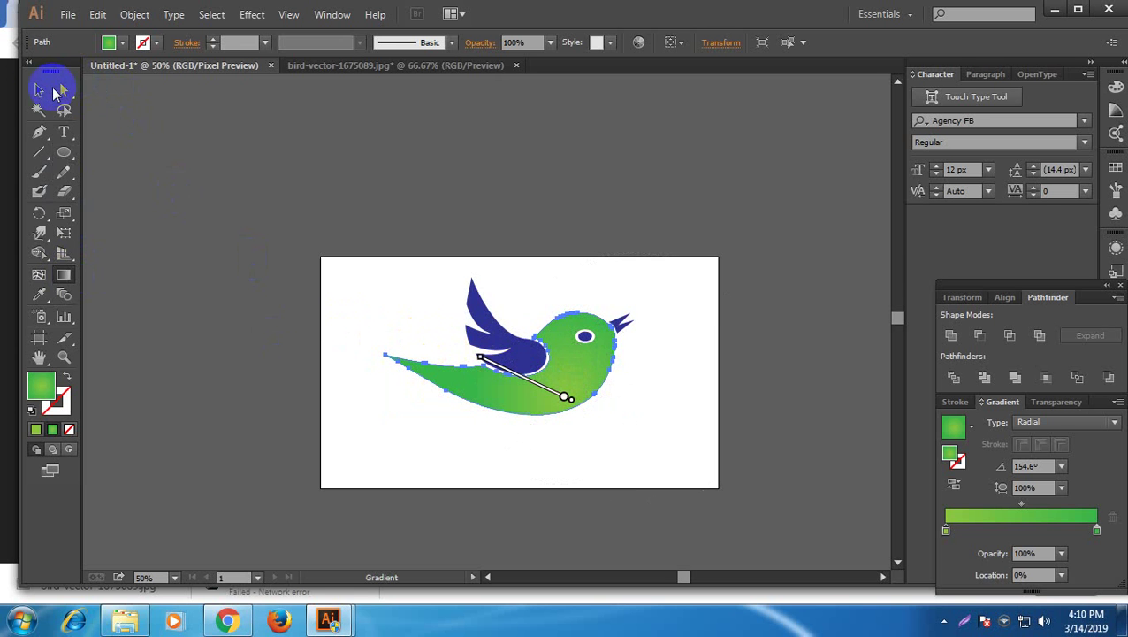
pyautogui.click(750, 459)
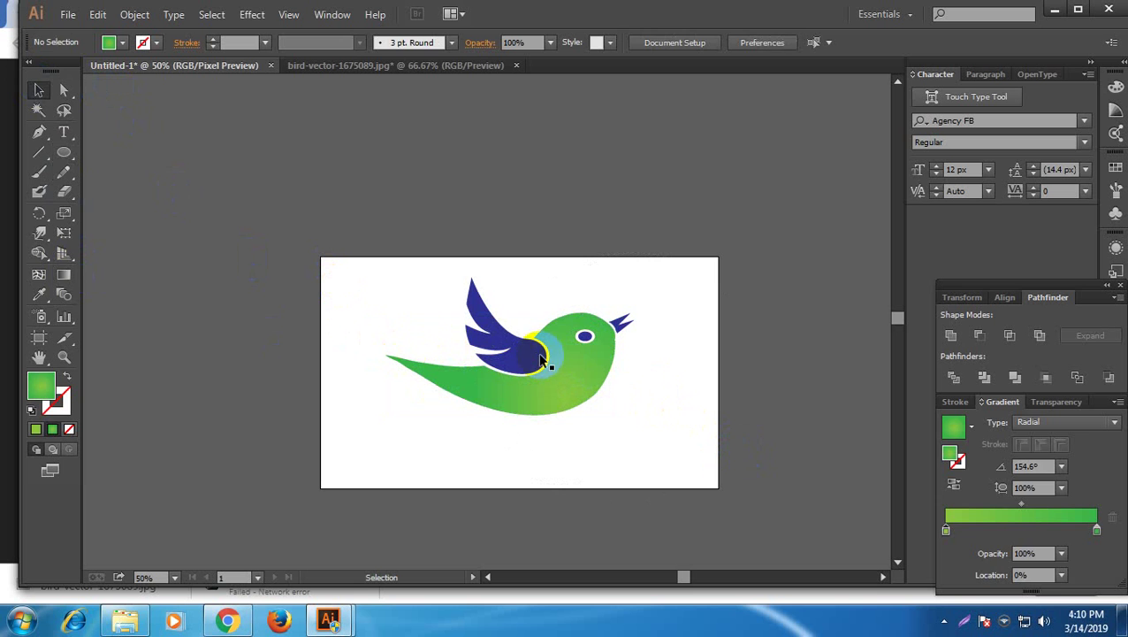
# Fill the bird's wing with the same light-to-dark green radial gradient
pyautogui.click(503, 386)
pyautogui.click(63, 275)
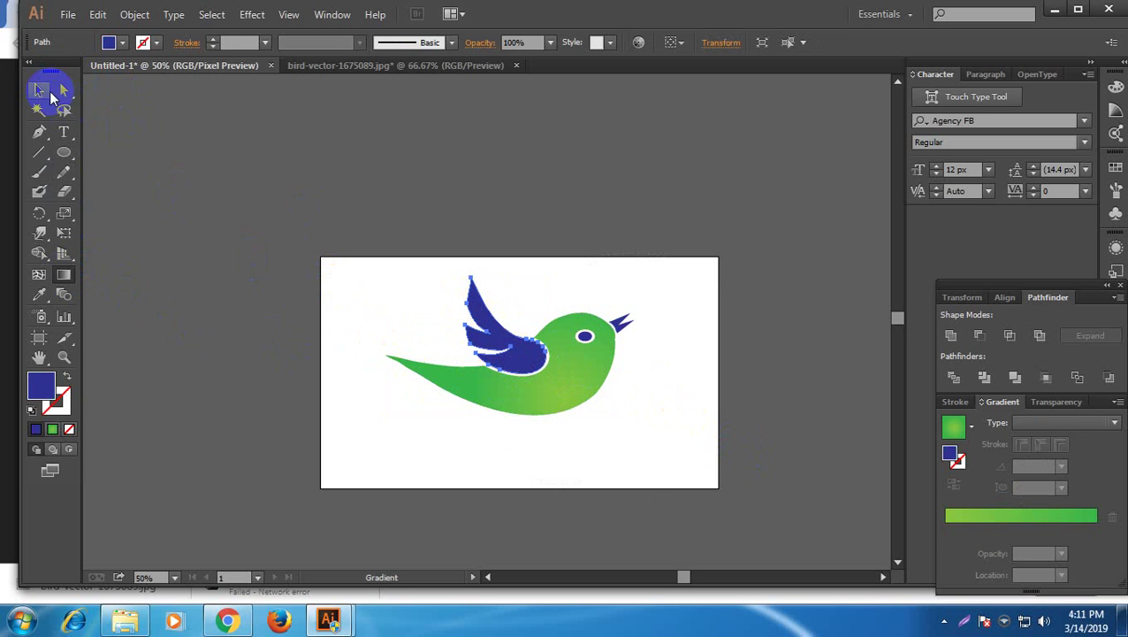
pyautogui.click(41, 90)
pyautogui.click(999, 514)
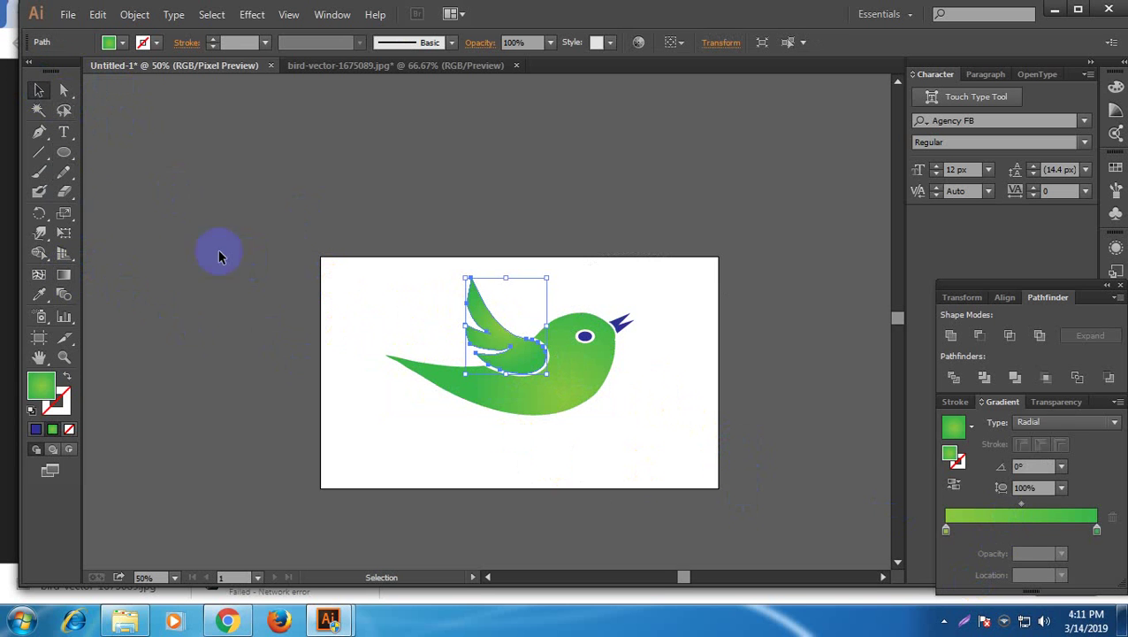
# Redraw the wing's radial gradient from outside the feather tips across toward the head, and deselect the wing
pyautogui.click(64, 275)
pyautogui.moveTo(438, 363)
pyautogui.mouseDown()
pyautogui.moveTo(491, 337)
pyautogui.moveTo(505, 306)
pyautogui.moveTo(522, 352)
pyautogui.moveTo(526, 315)
pyautogui.moveTo(531, 369)
pyautogui.moveTo(509, 329)
pyautogui.moveTo(539, 389)
pyautogui.moveTo(548, 357)
pyautogui.mouseUp()
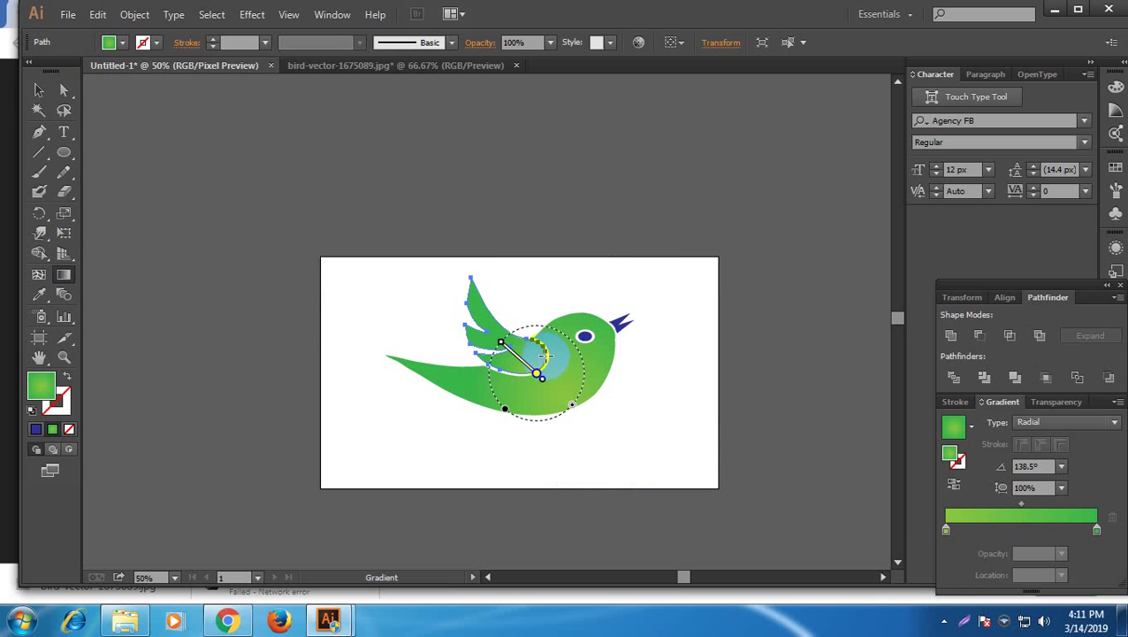
pyautogui.click(430, 341)
pyautogui.moveTo(430, 341); pyautogui.dragTo(566, 354)
pyautogui.moveTo(430, 315)
pyautogui.mouseDown()
pyautogui.moveTo(642, 383)
pyautogui.moveTo(594, 385)
pyautogui.moveTo(430, 330)
pyautogui.moveTo(461, 350)
pyautogui.moveTo(575, 335)
pyautogui.mouseUp()
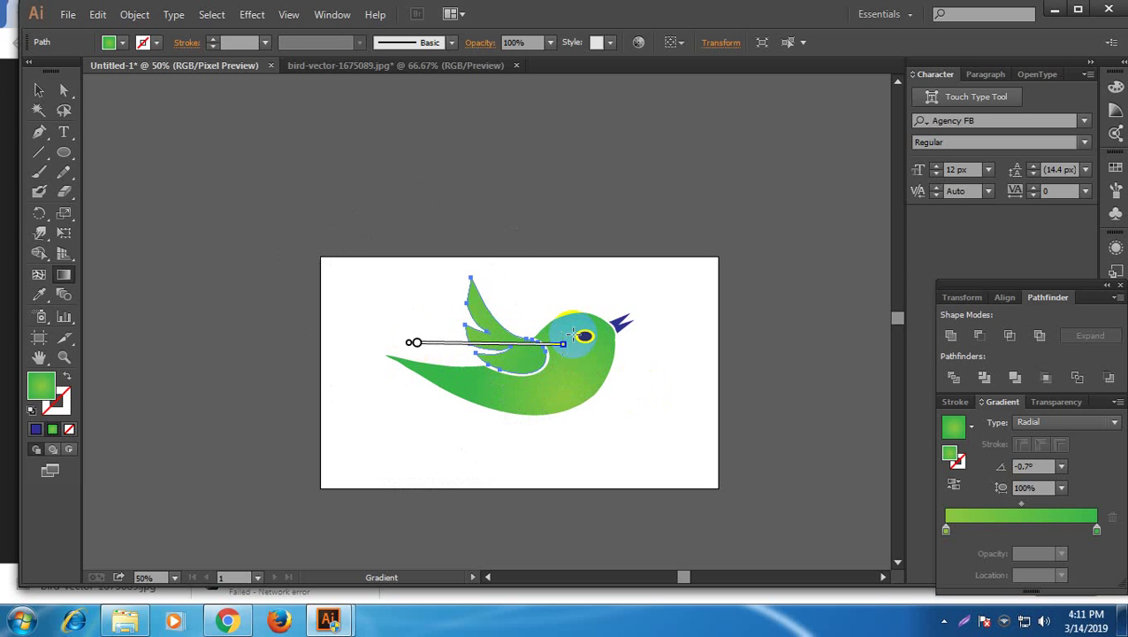
pyautogui.click(39, 90)
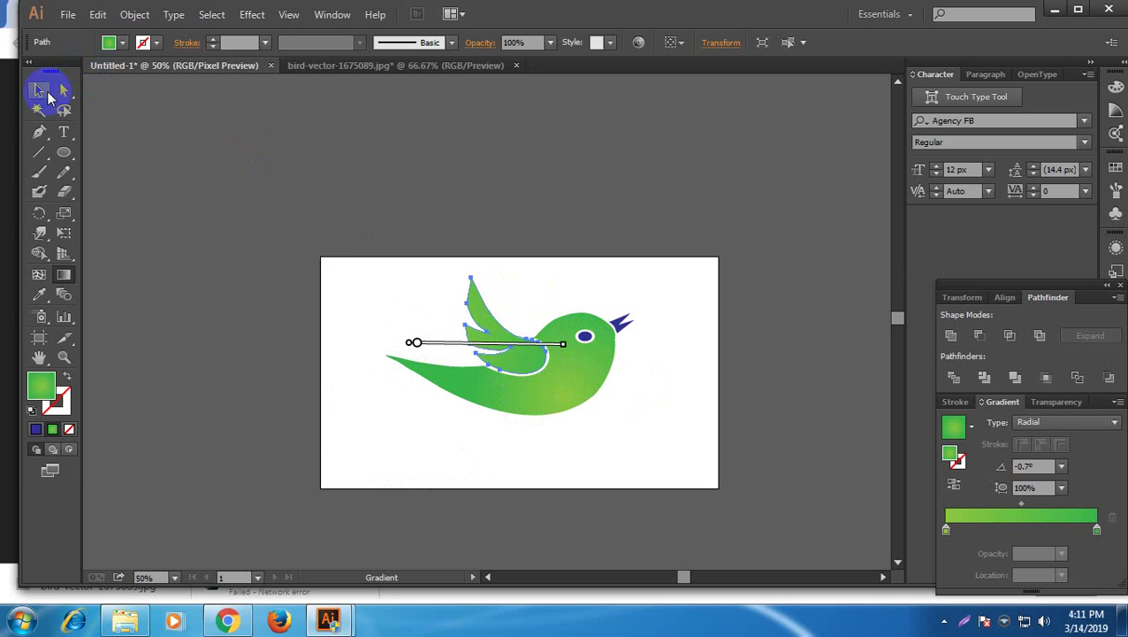
pyautogui.click(215, 189)
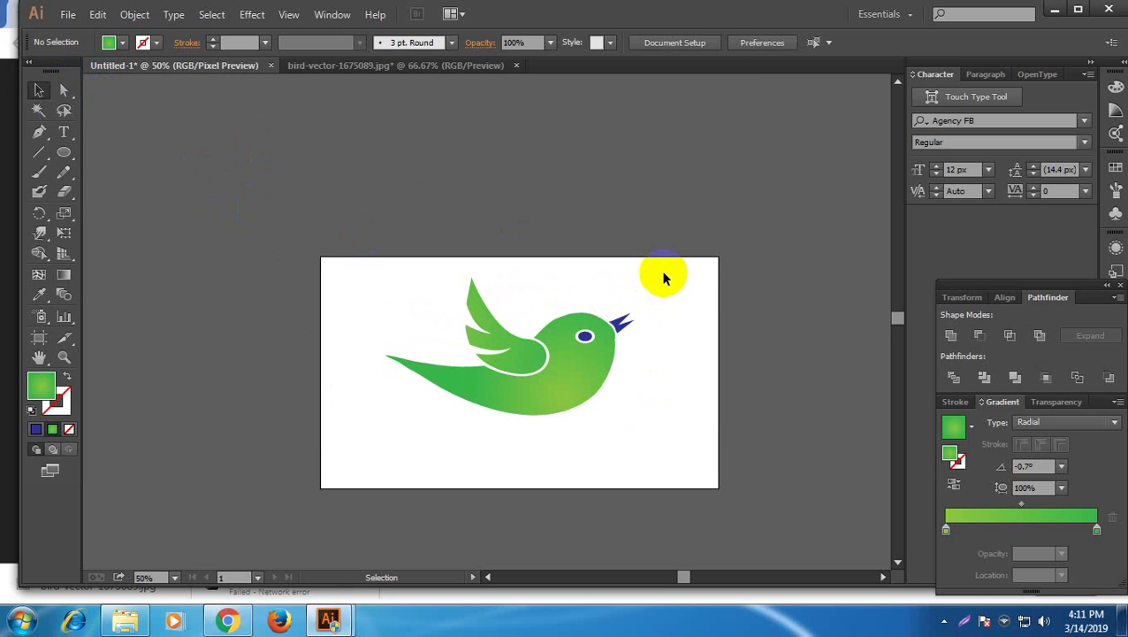
pyautogui.click(627, 326)
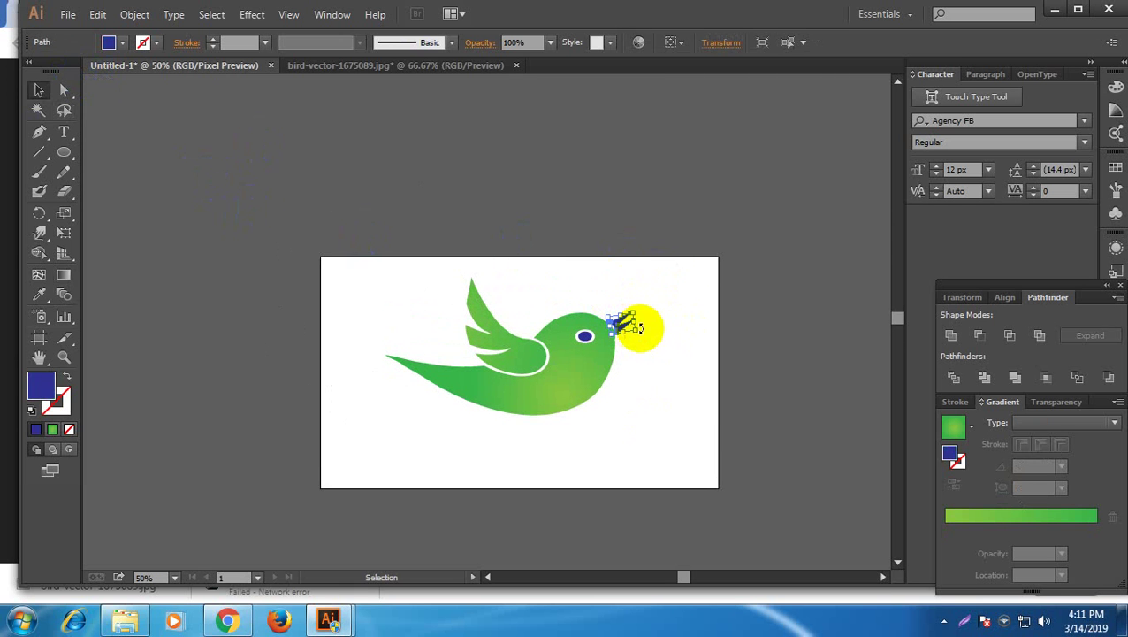
pyautogui.click(650, 377)
pyautogui.click(587, 338)
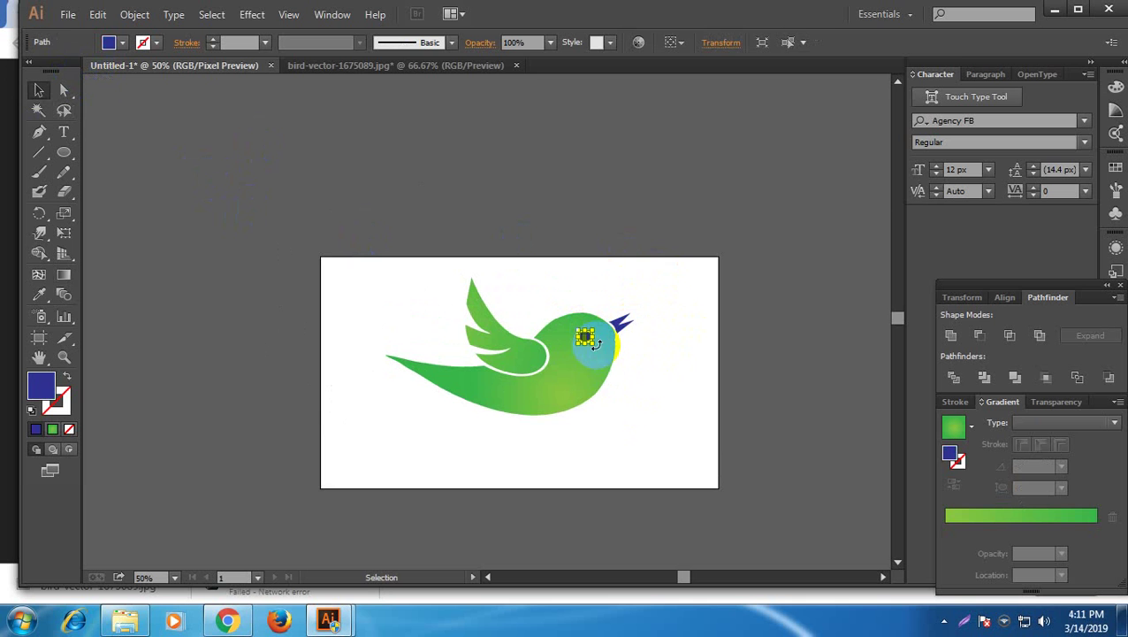
pyautogui.click(618, 393)
pyautogui.click(535, 360)
pyautogui.click(675, 424)
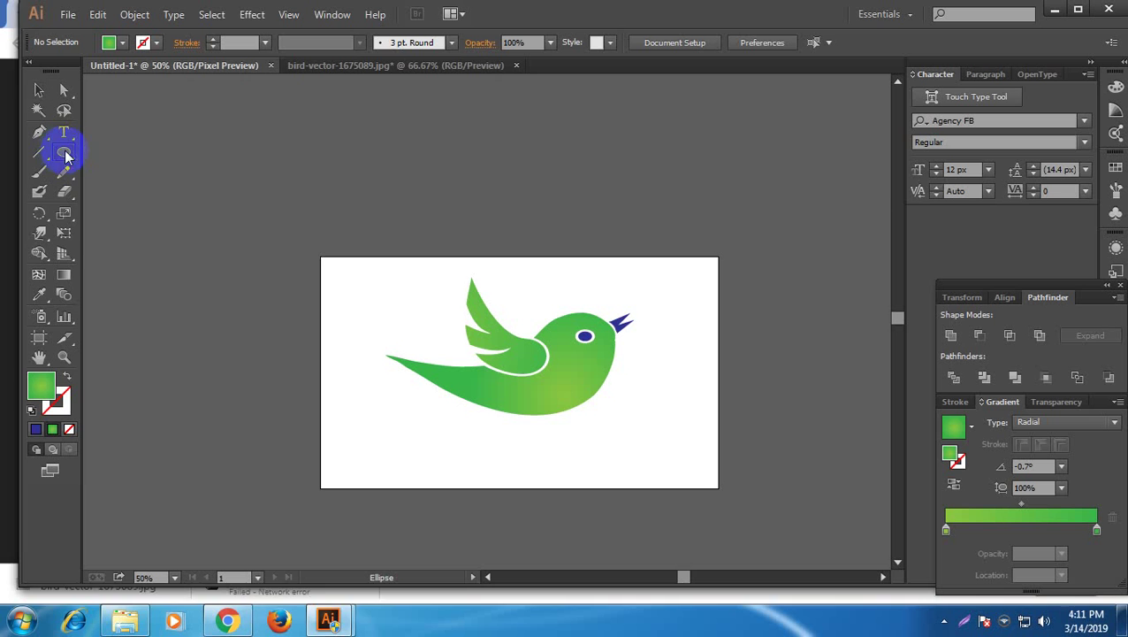
# Draw a green gradient-filled test rectangle overlapping the artboard's upper-left corner and delete it
pyautogui.moveTo(65, 156); pyautogui.dragTo(95, 151)
pyautogui.moveTo(227, 156); pyautogui.dragTo(364, 310)
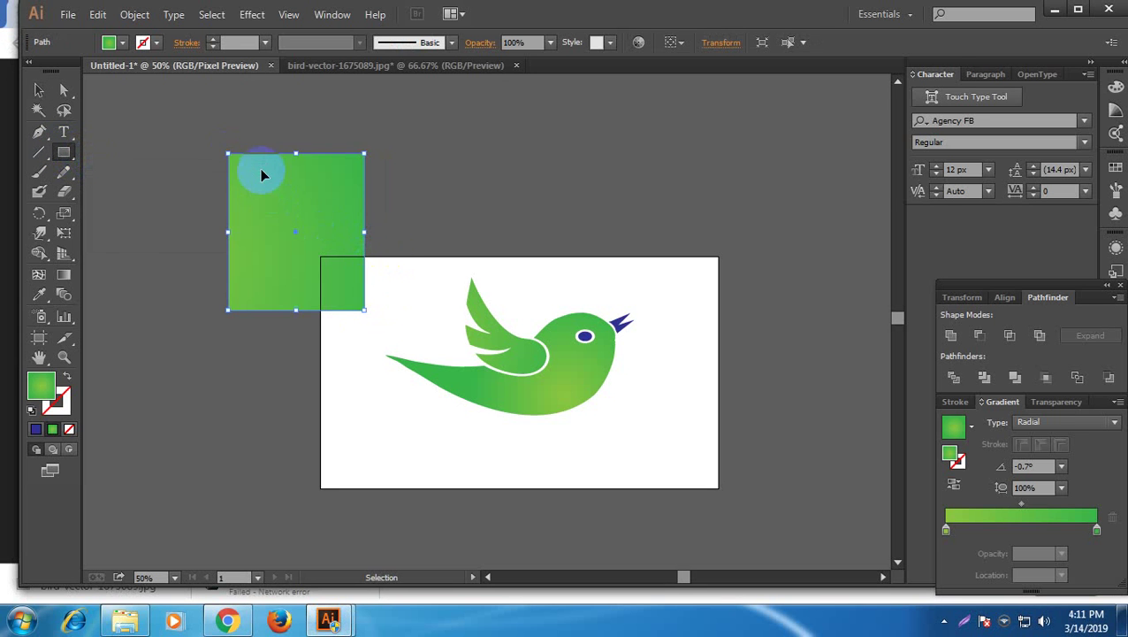
pyautogui.press('Delete')
pyautogui.click(39, 89)
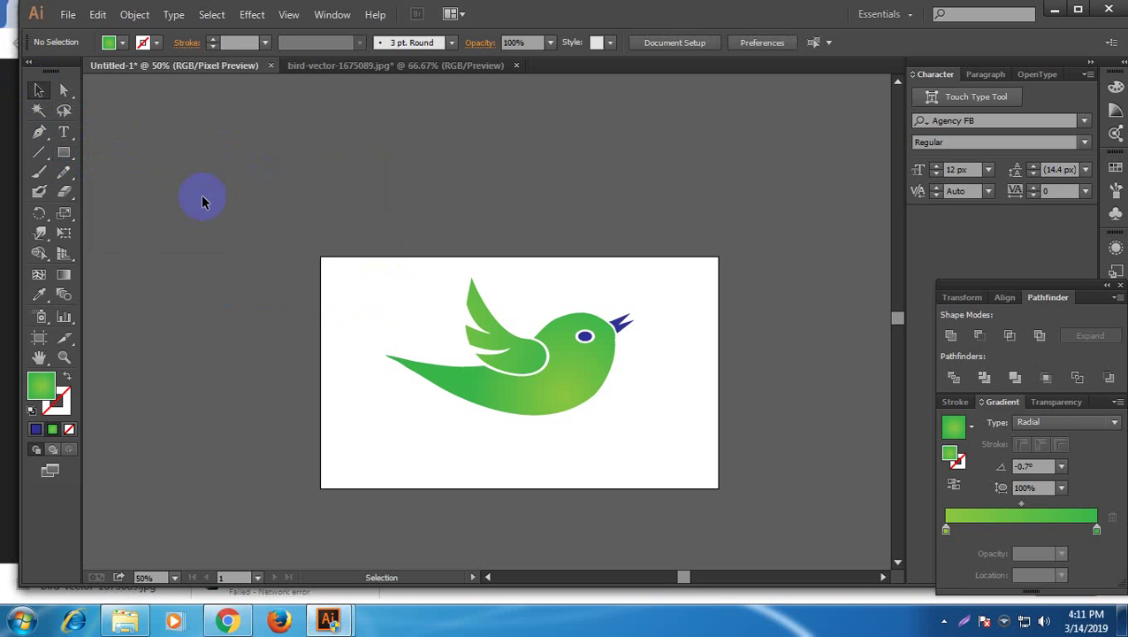
# Set the fill to solid yellow and draw a test rectangle on the empty canvas beside the artboard
pyautogui.click(123, 43)
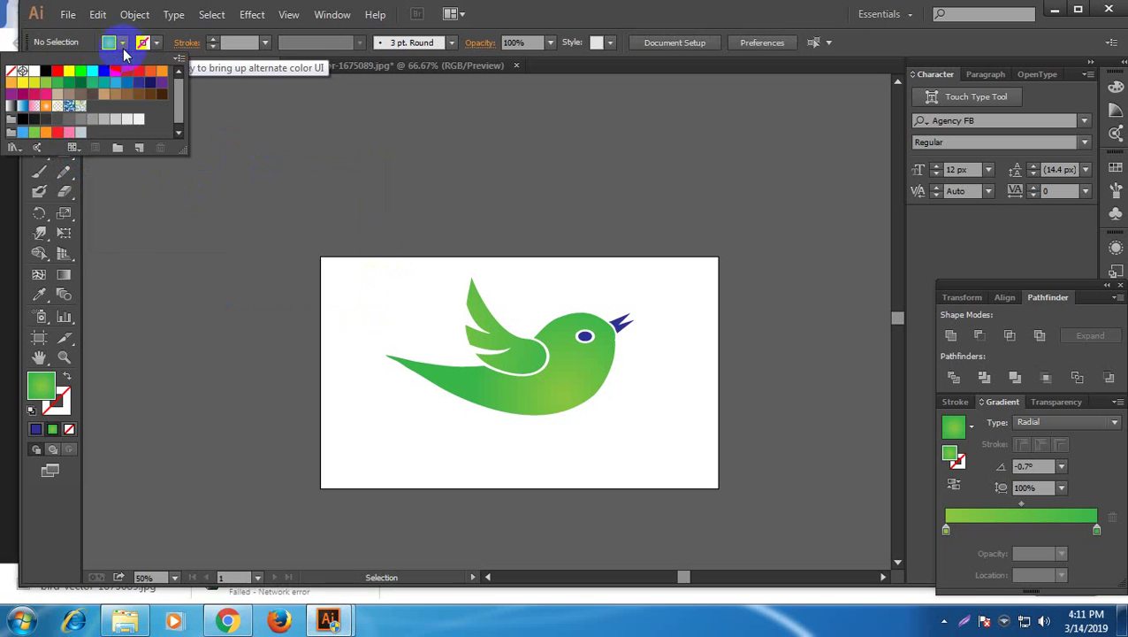
pyautogui.click(37, 88)
pyautogui.click(113, 163)
pyautogui.click(64, 153)
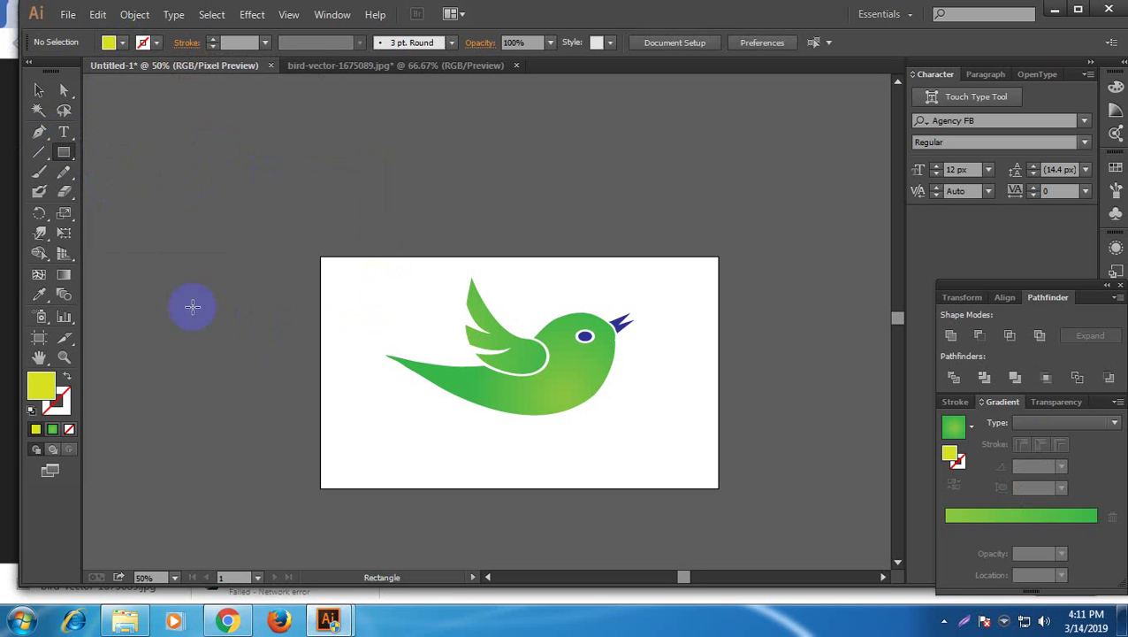
pyautogui.moveTo(284, 391); pyautogui.dragTo(284, 391)
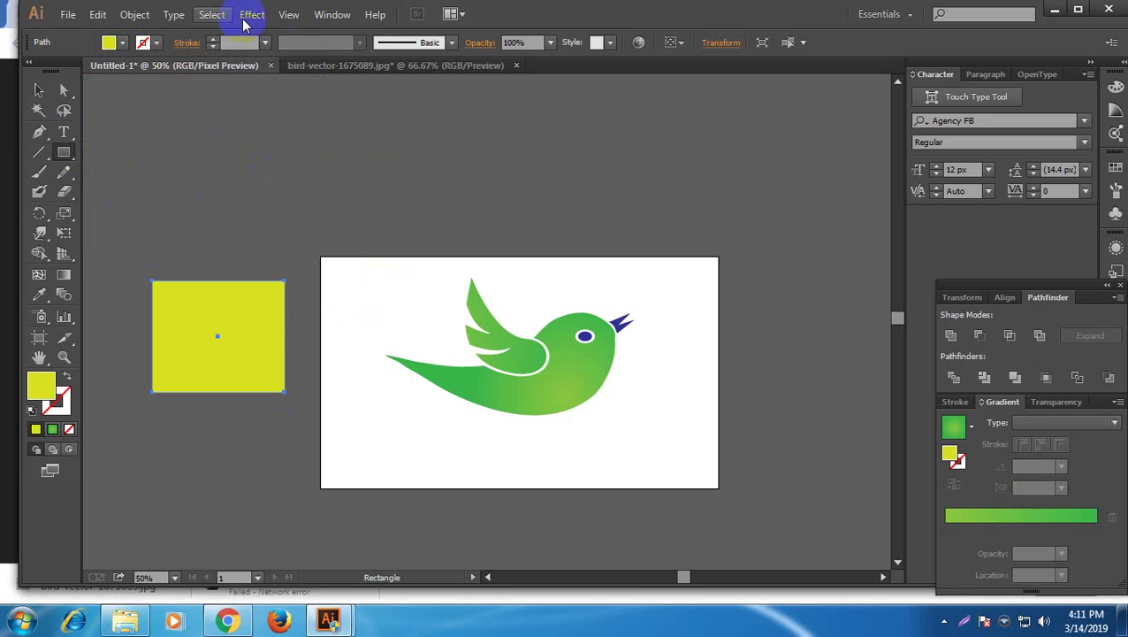
# Preview a 3D Extrude & Bevel effect on the yellow rectangle and rotate it to about -12°, -37° and 7°
pyautogui.click(254, 15)
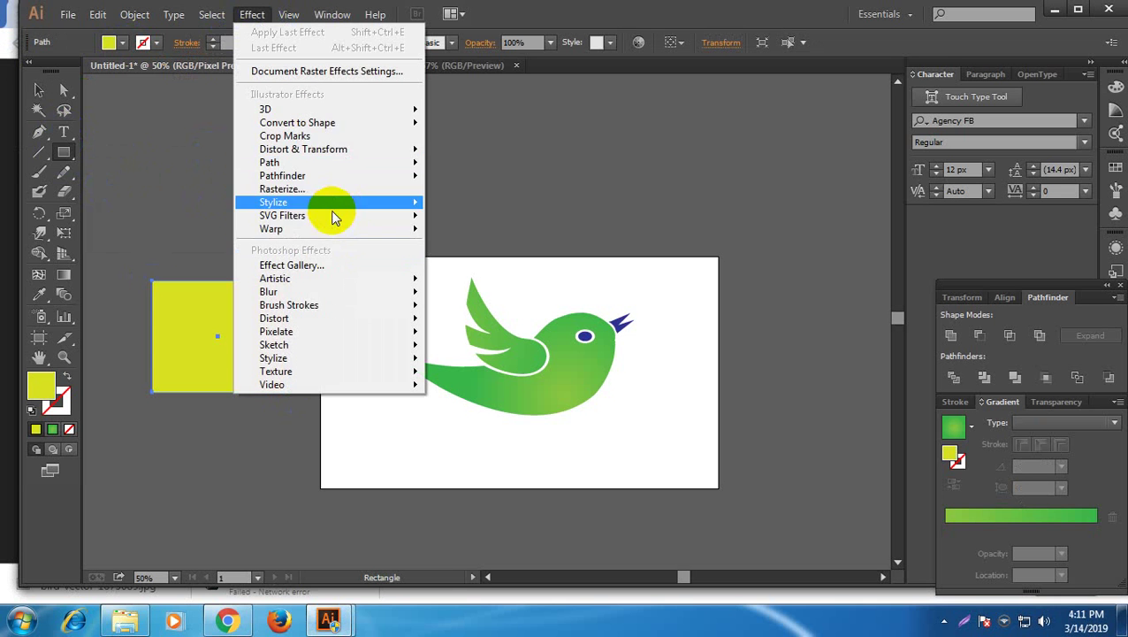
pyautogui.moveTo(407, 109)
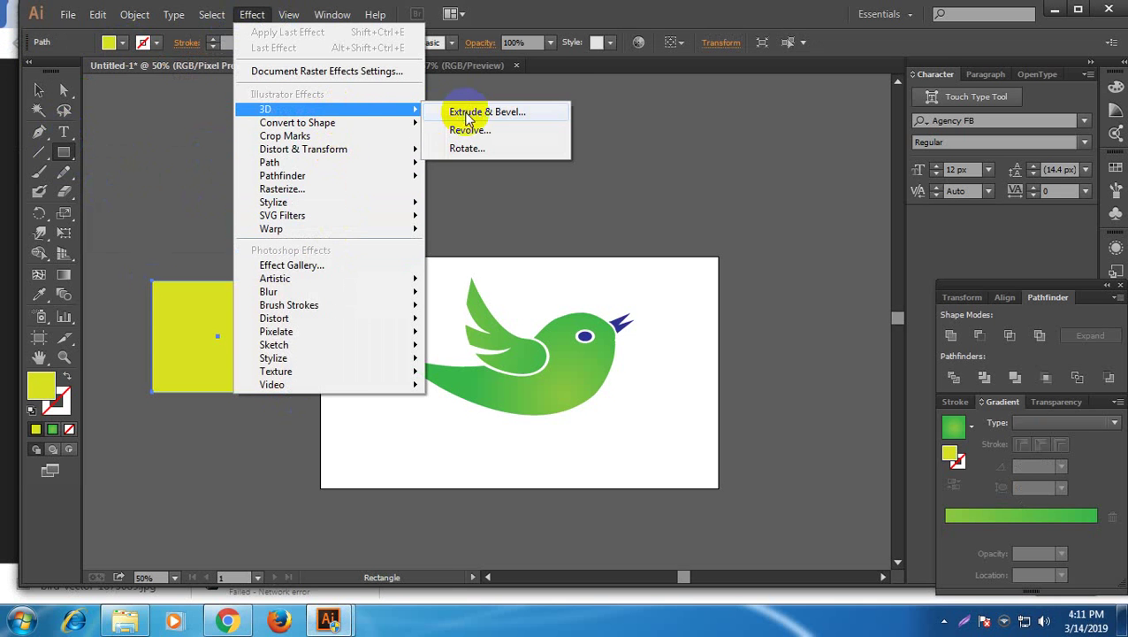
pyautogui.click(481, 110)
pyautogui.moveTo(587, 147); pyautogui.dragTo(605, 133)
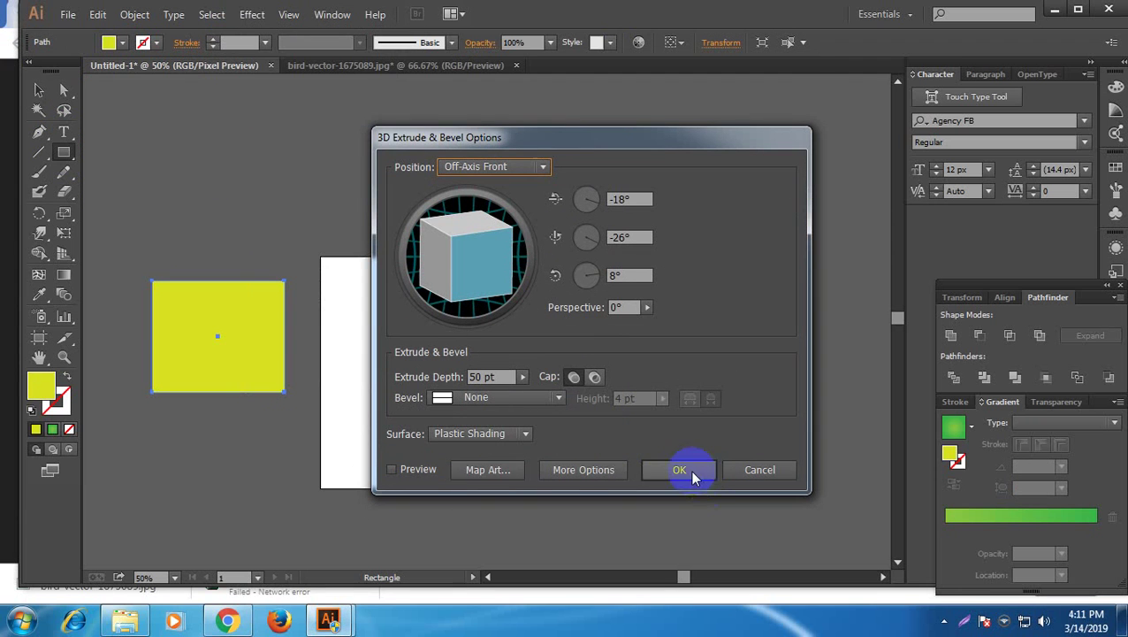
pyautogui.click(416, 470)
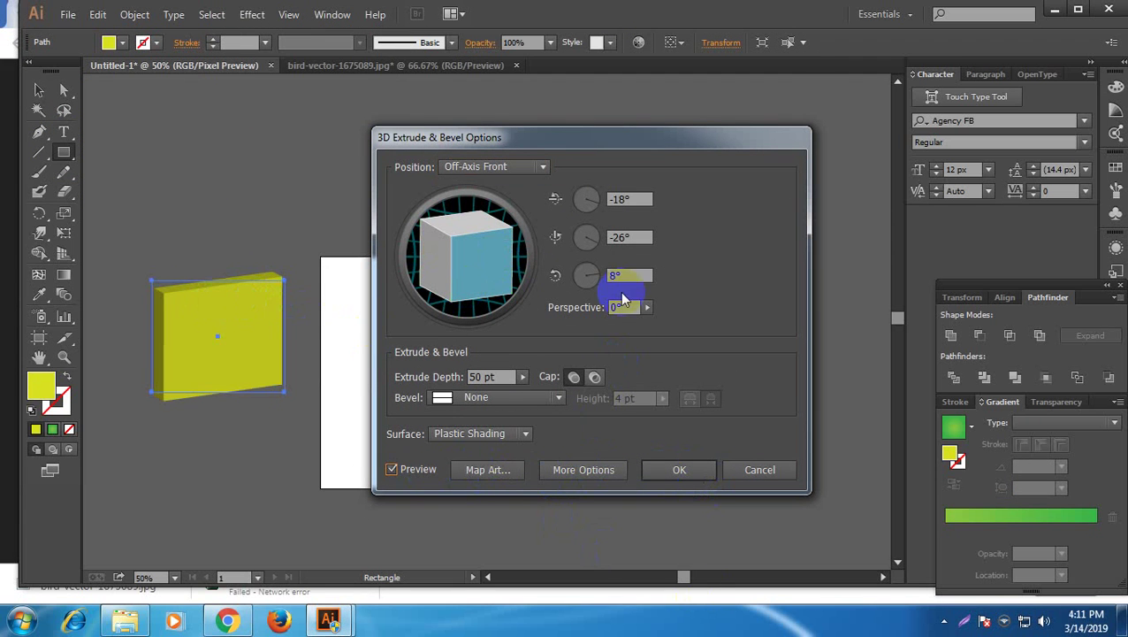
pyautogui.moveTo(478, 305); pyautogui.dragTo(508, 320)
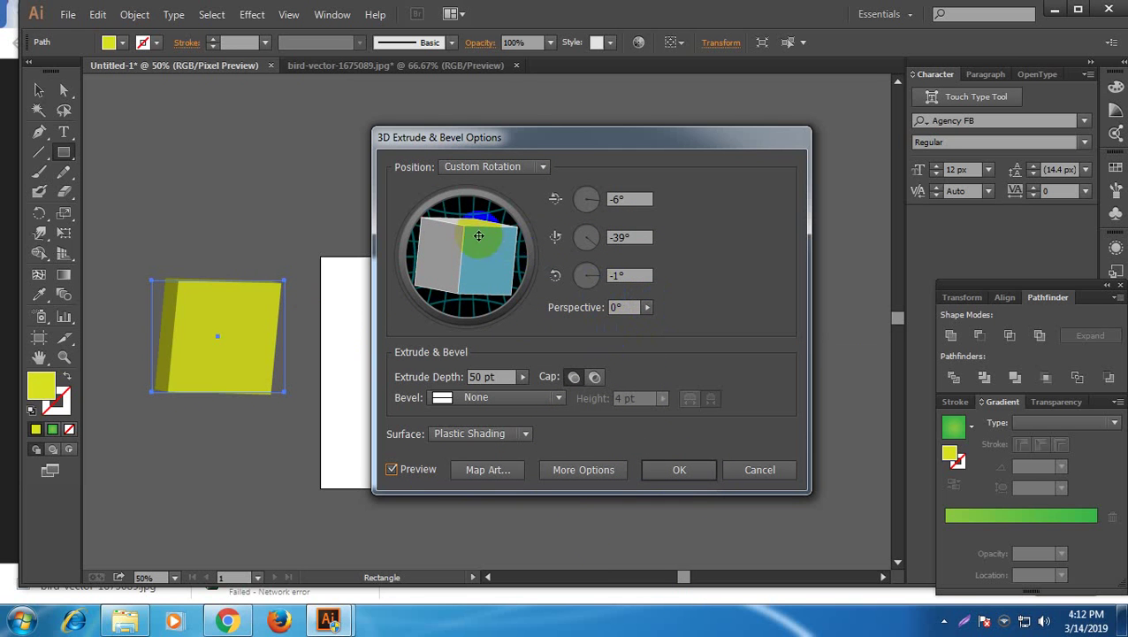
pyautogui.moveTo(469, 231); pyautogui.dragTo(454, 226)
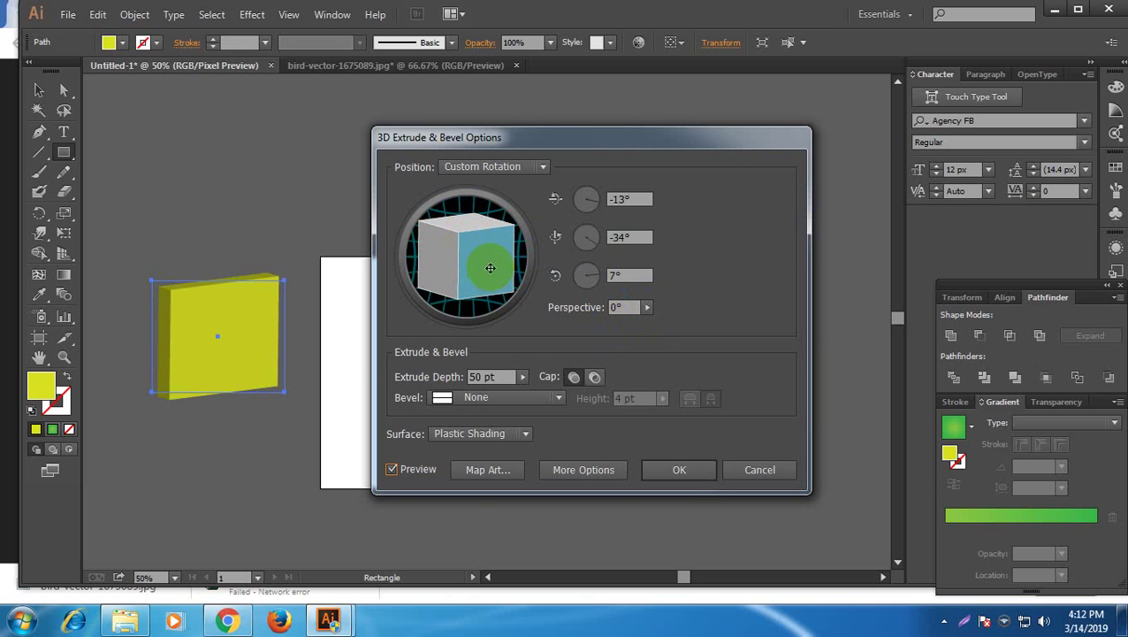
pyautogui.moveTo(488, 262); pyautogui.dragTo(486, 274)
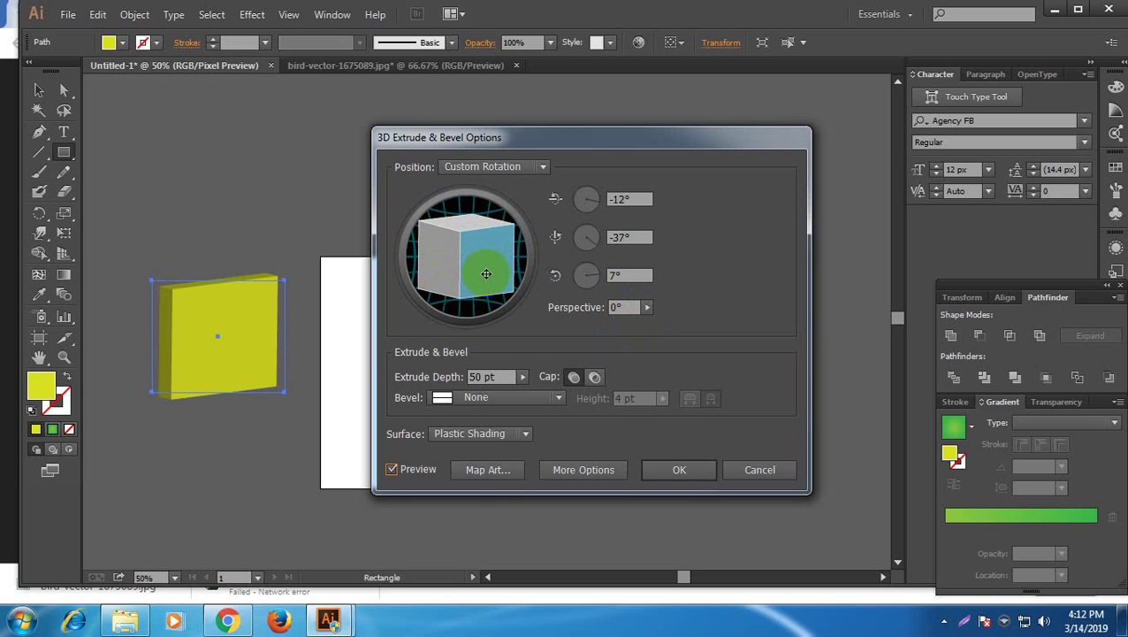
# Compare the hollow and solid caps on the extruded rectangle at several rotations, and cancel the effect
pyautogui.click(595, 377)
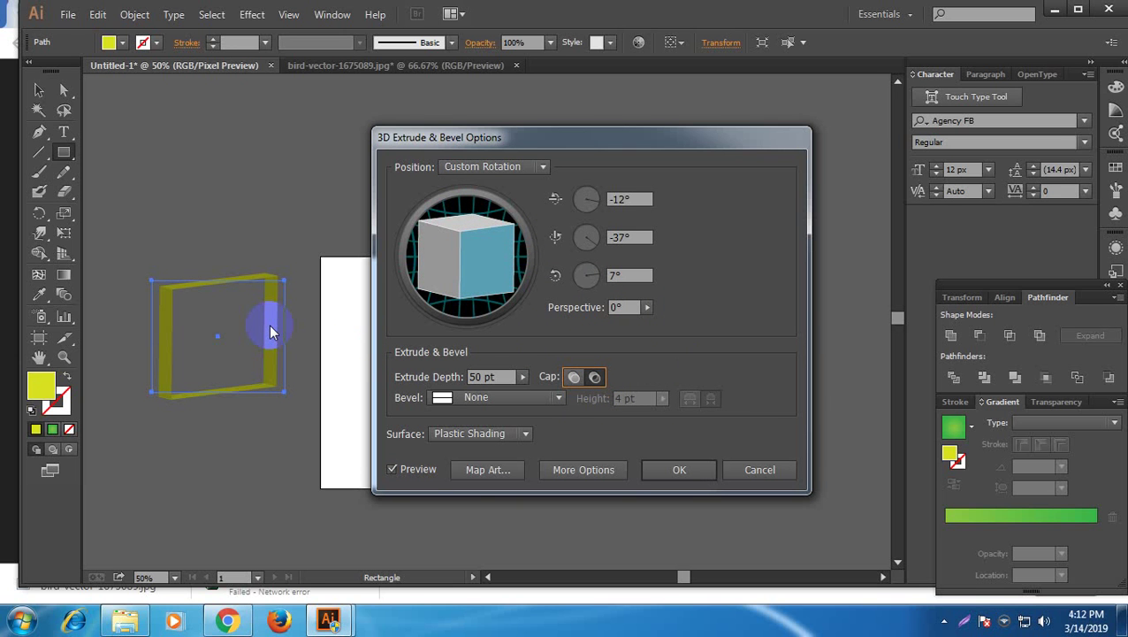
pyautogui.click(580, 377)
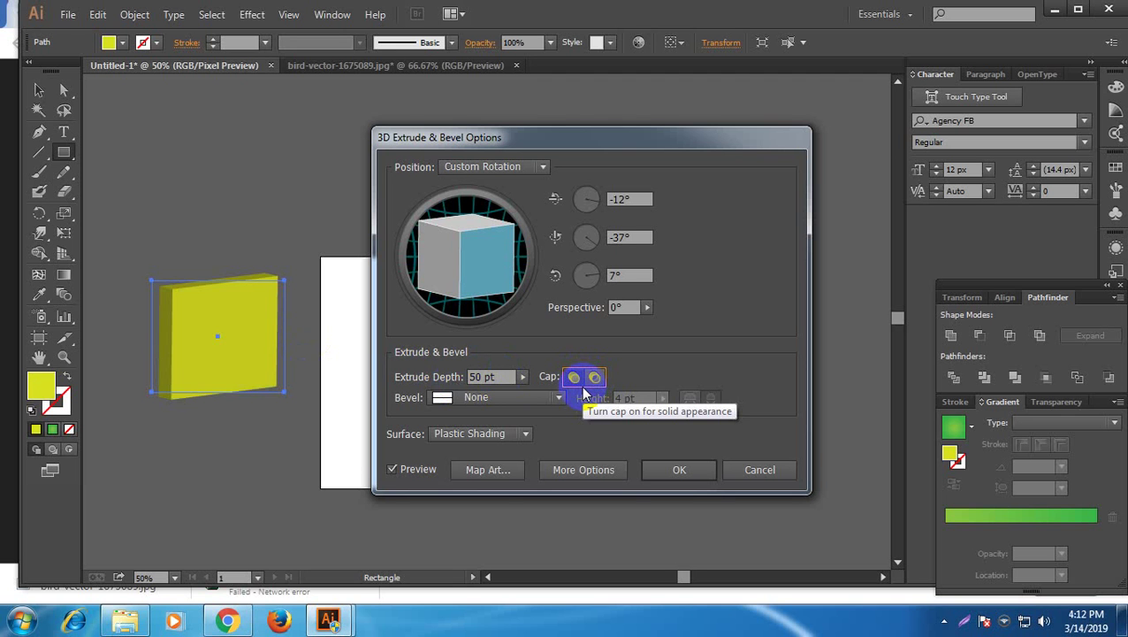
pyautogui.click(593, 378)
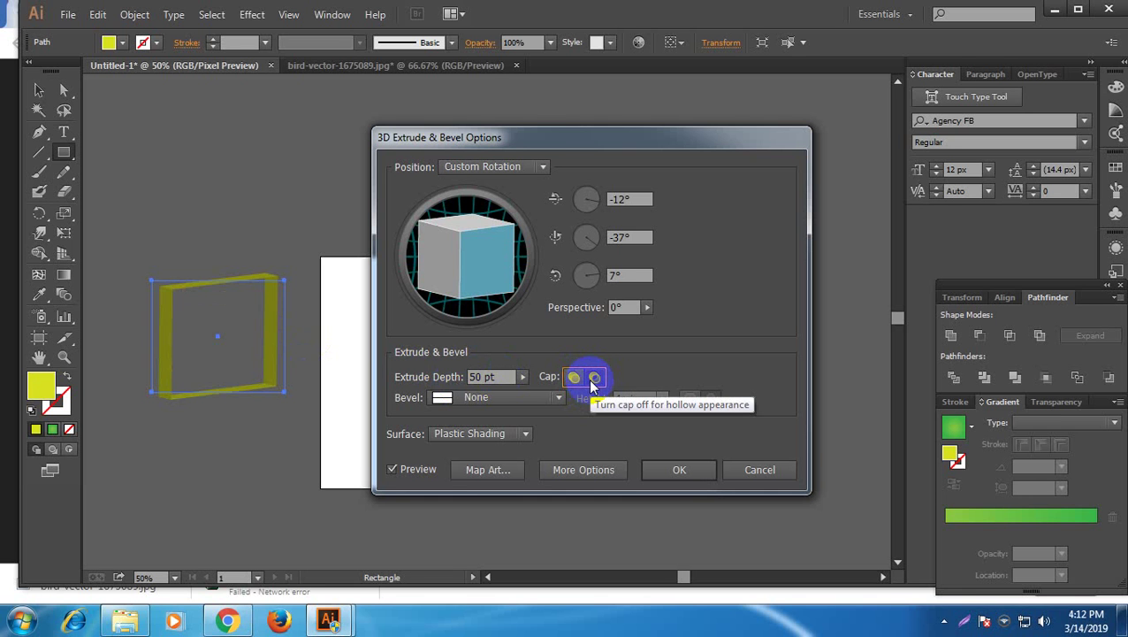
pyautogui.moveTo(439, 245); pyautogui.dragTo(235, 338)
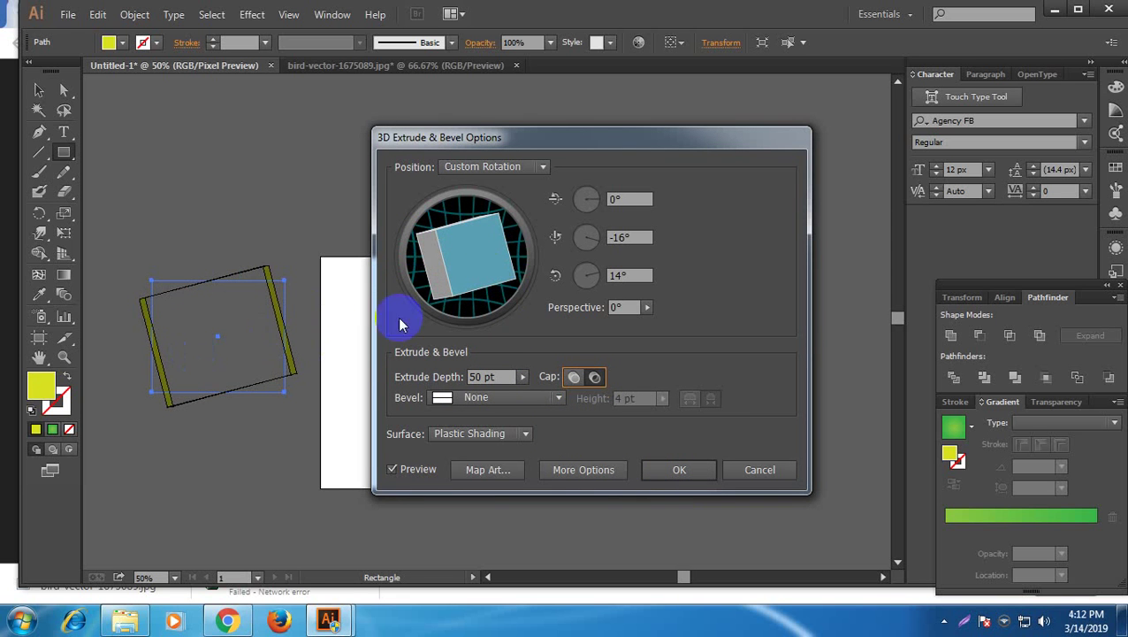
pyautogui.moveTo(487, 252); pyautogui.dragTo(513, 262)
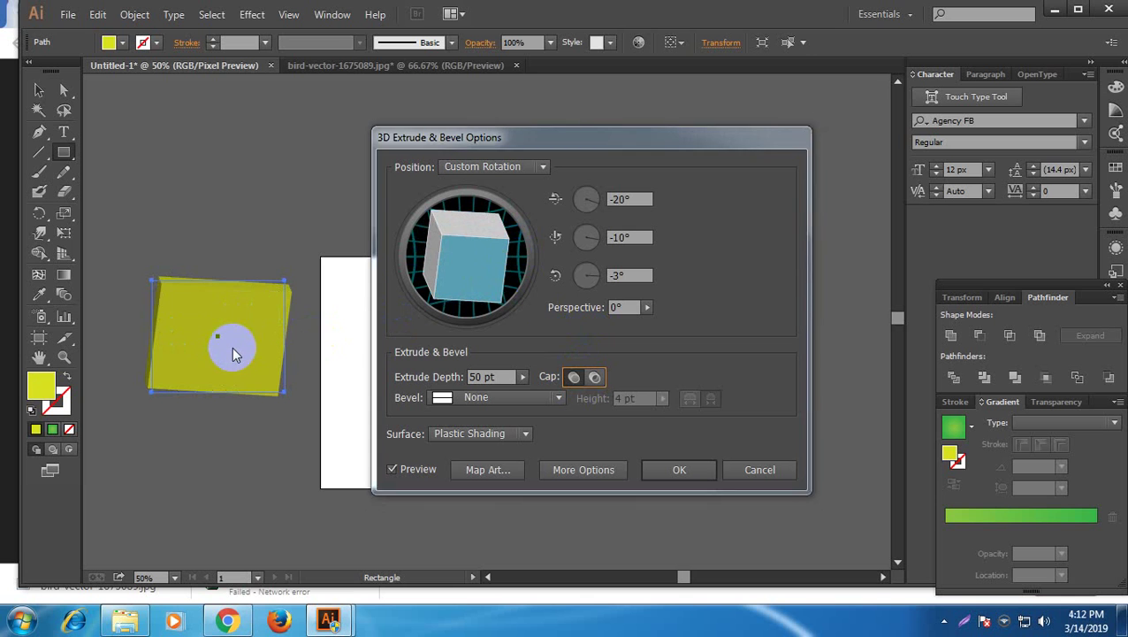
pyautogui.moveTo(458, 252); pyautogui.dragTo(443, 271)
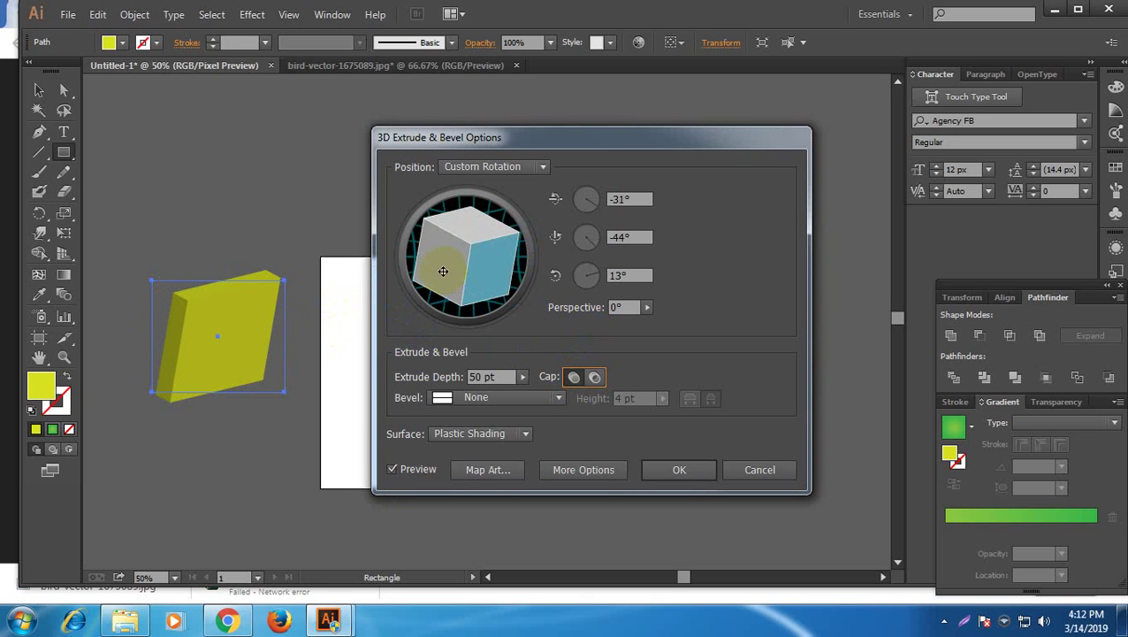
pyautogui.click(743, 470)
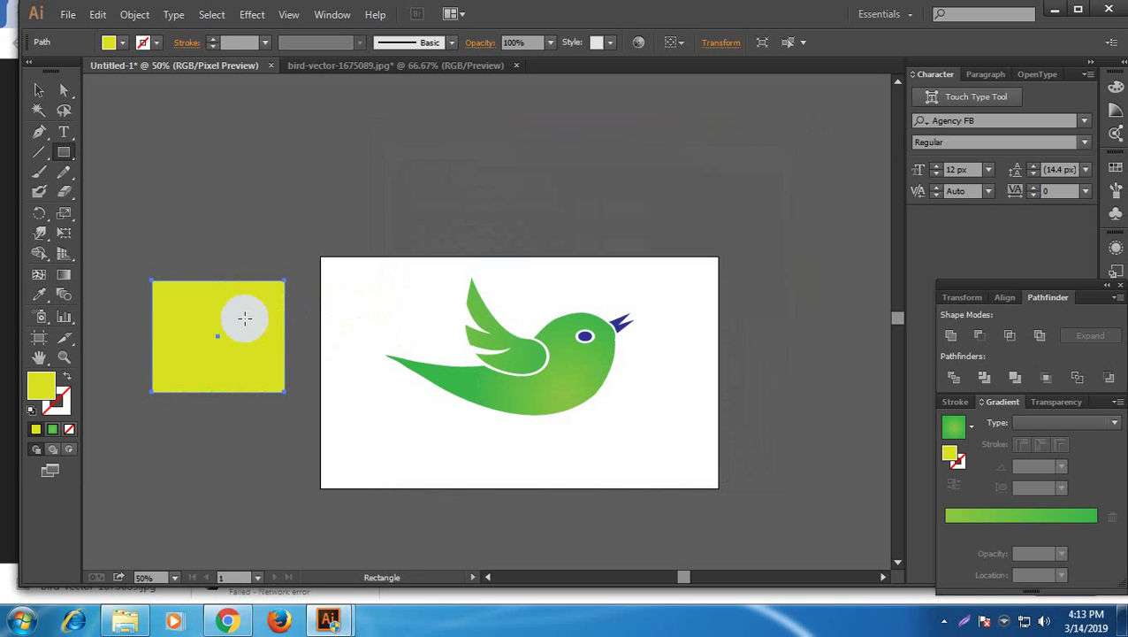
# Move the yellow rectangle straight up and delete it
pyautogui.click(39, 90)
pyautogui.click(248, 376)
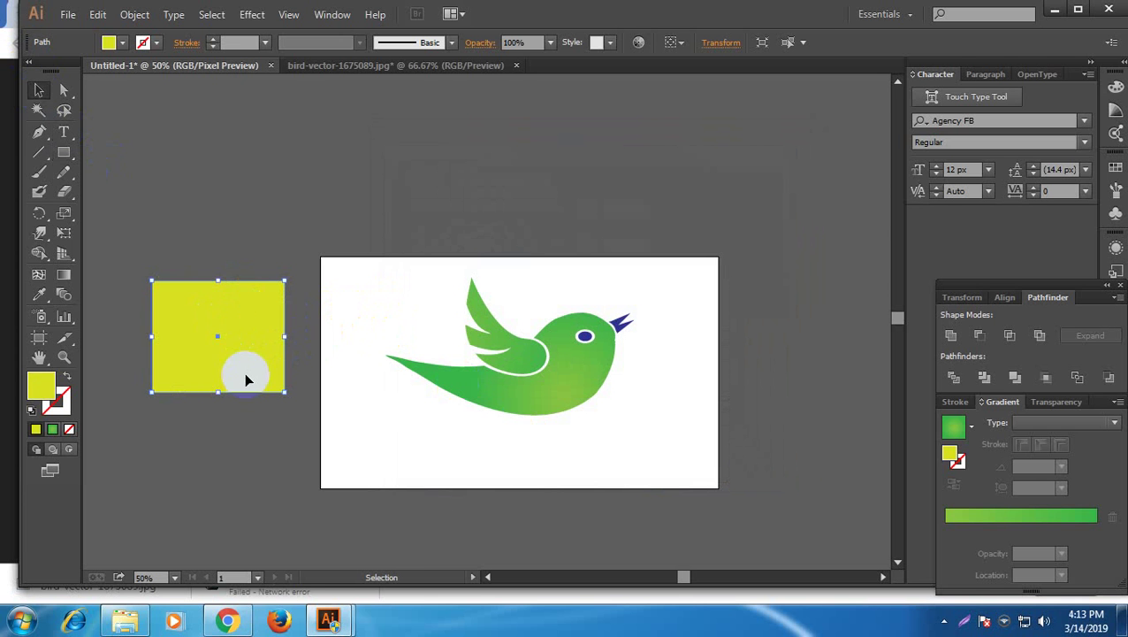
pyautogui.moveTo(247, 379); pyautogui.dragTo(251, 310)
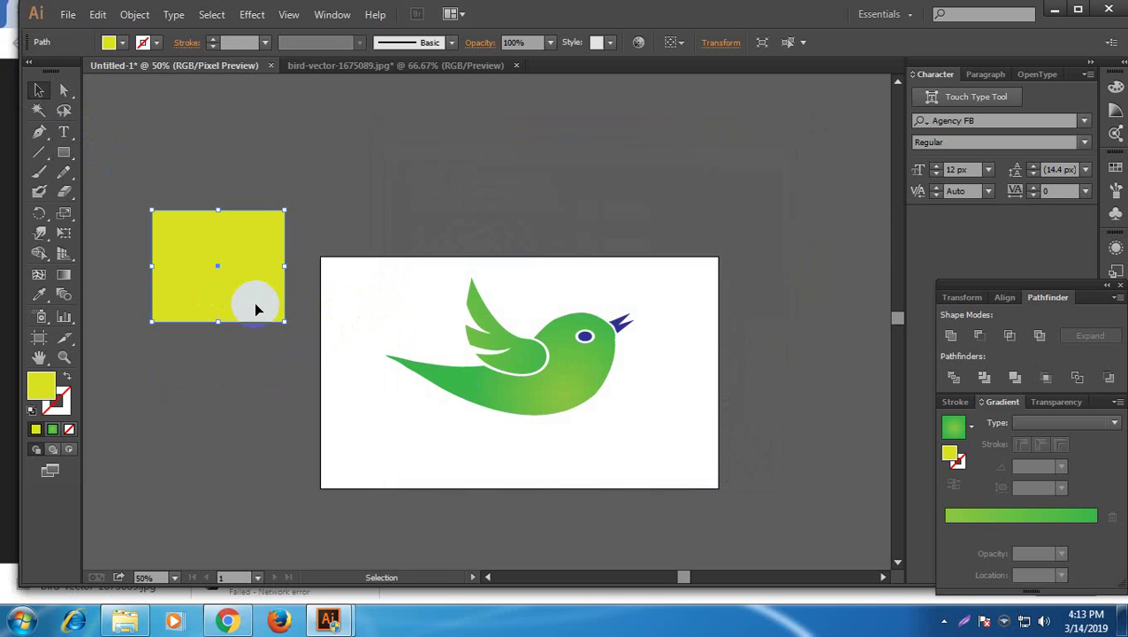
pyautogui.press('Delete')
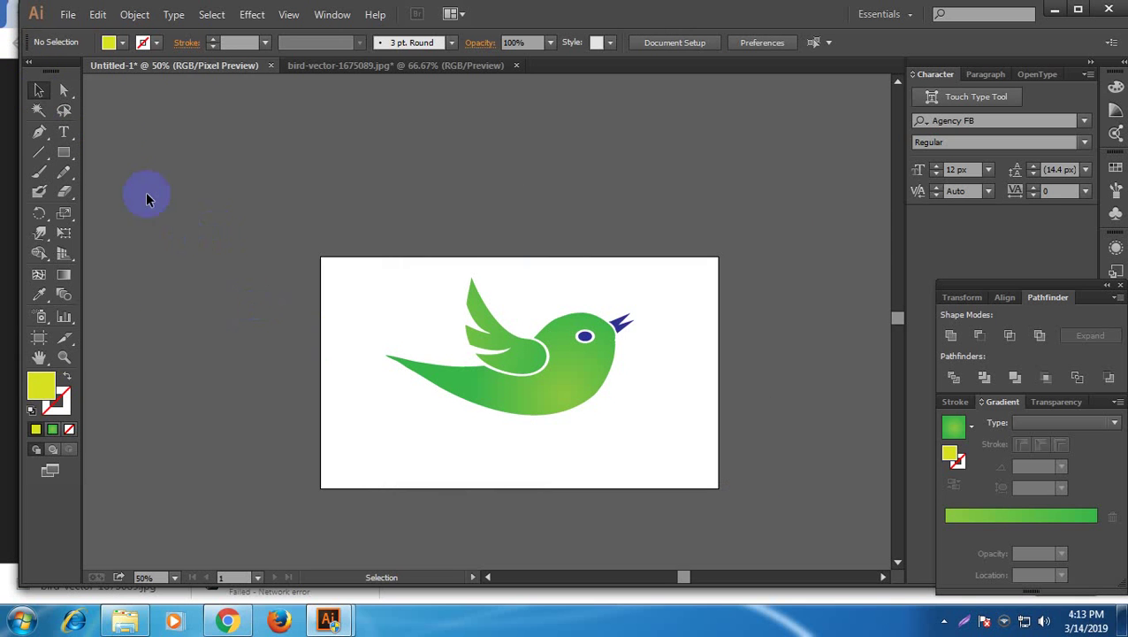
# Draw a yellow half-drop shape beside the artboard with the Pen tool, curving outward on the side away from the bird
pyautogui.click(40, 133)
pyautogui.click(251, 193)
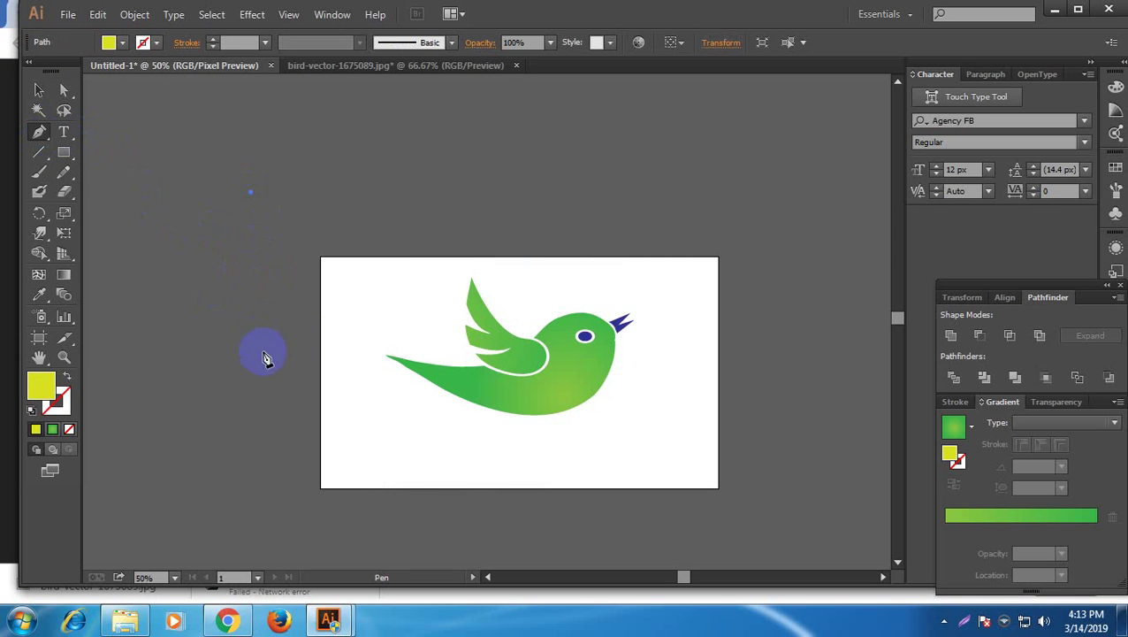
pyautogui.moveTo(311, 386); pyautogui.dragTo(401, 353)
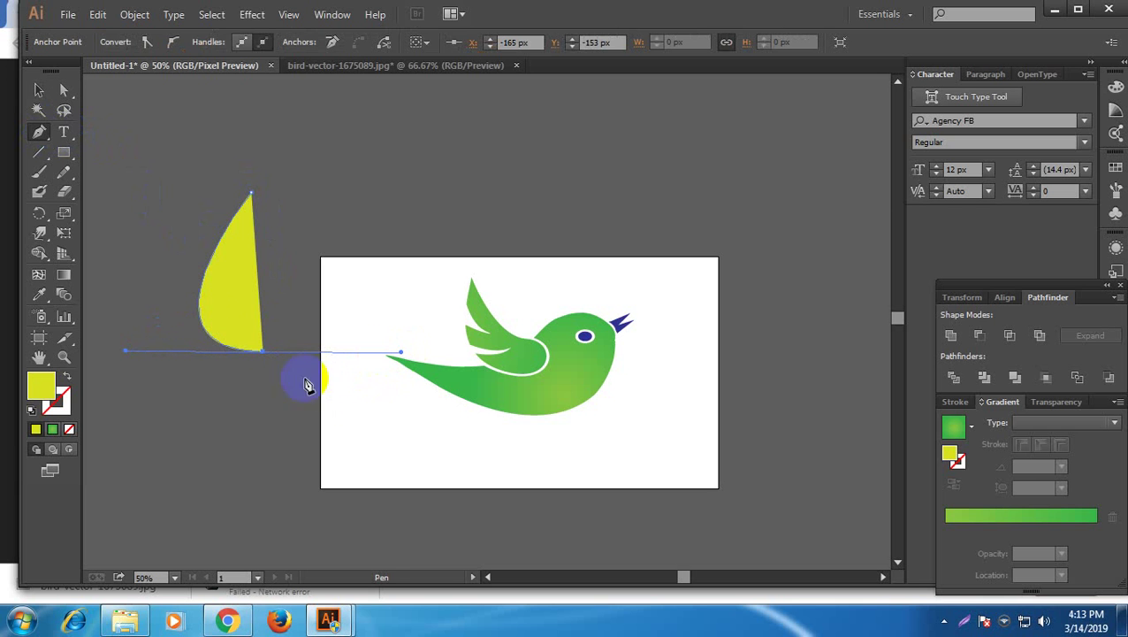
pyautogui.click(41, 92)
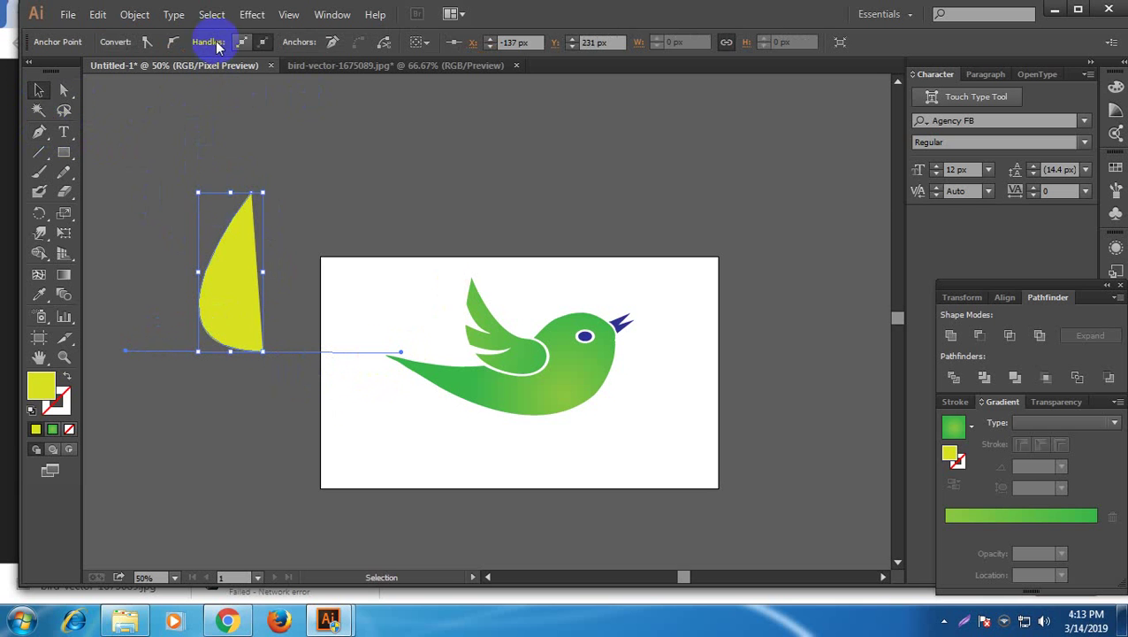
# Preview the 3D Extrude & Bevel effect on the half-drop shape and cancel it
pyautogui.click(252, 15)
pyautogui.moveTo(353, 108)
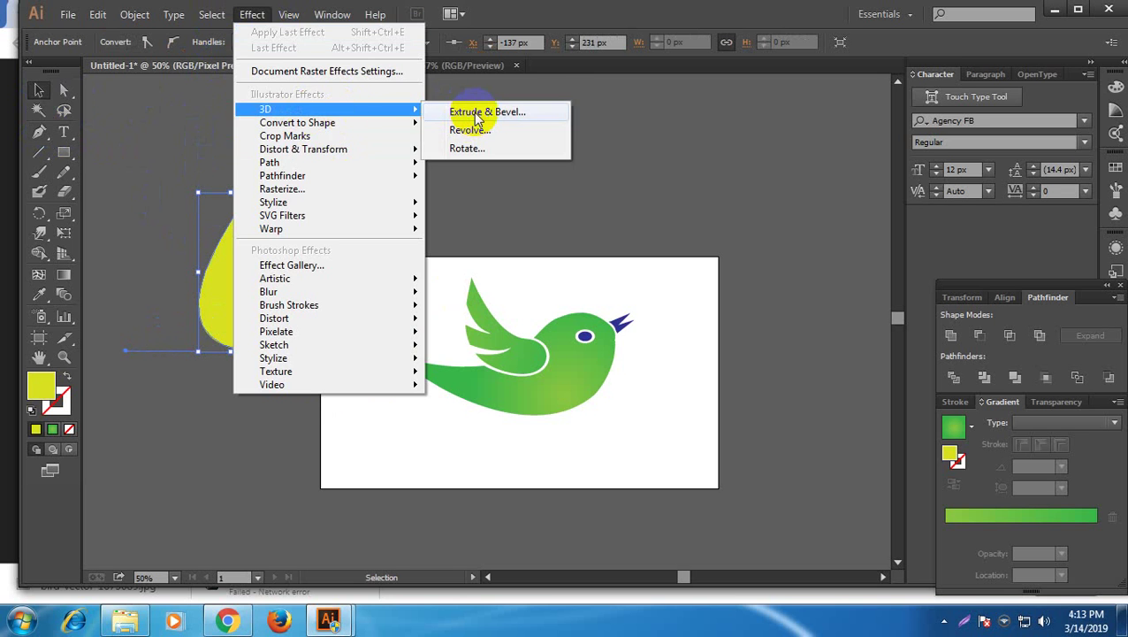
pyautogui.click(461, 111)
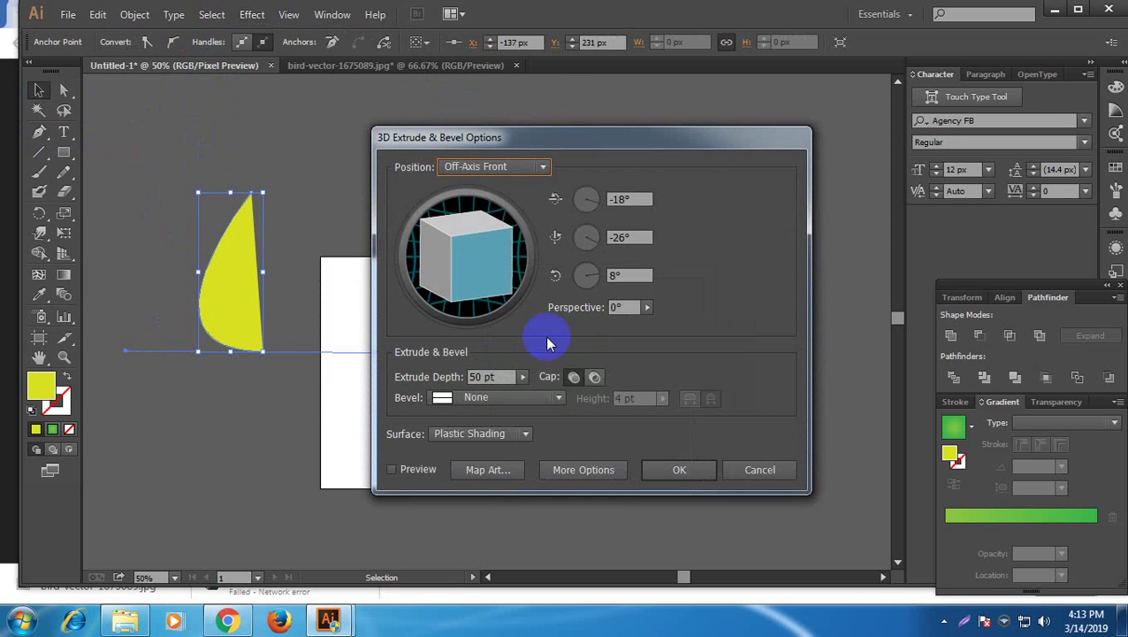
pyautogui.click(415, 470)
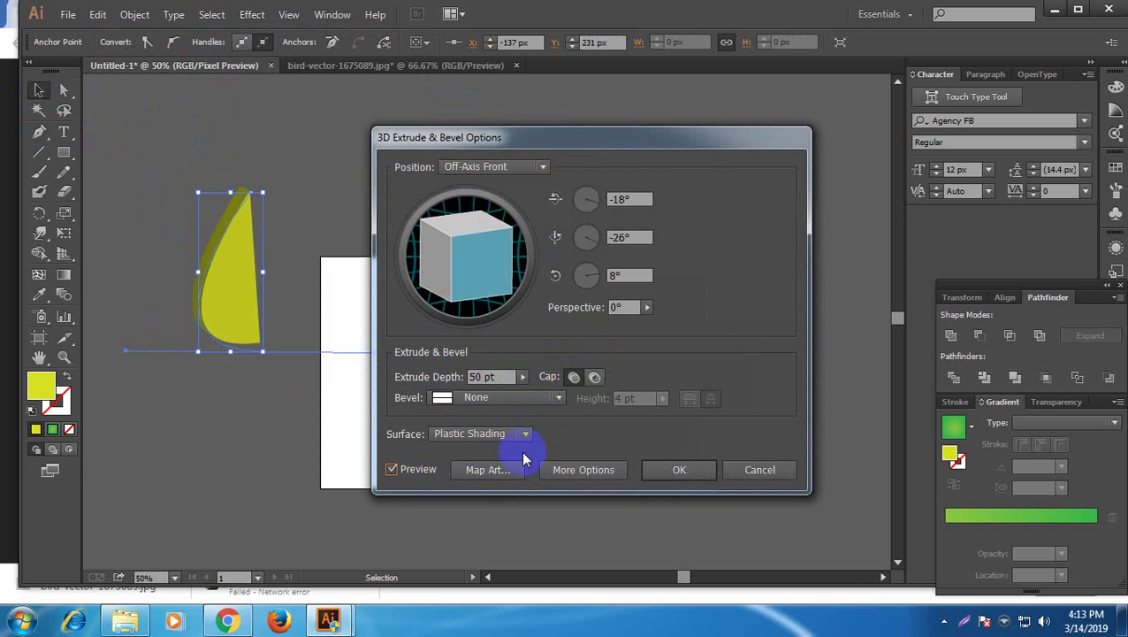
pyautogui.click(759, 470)
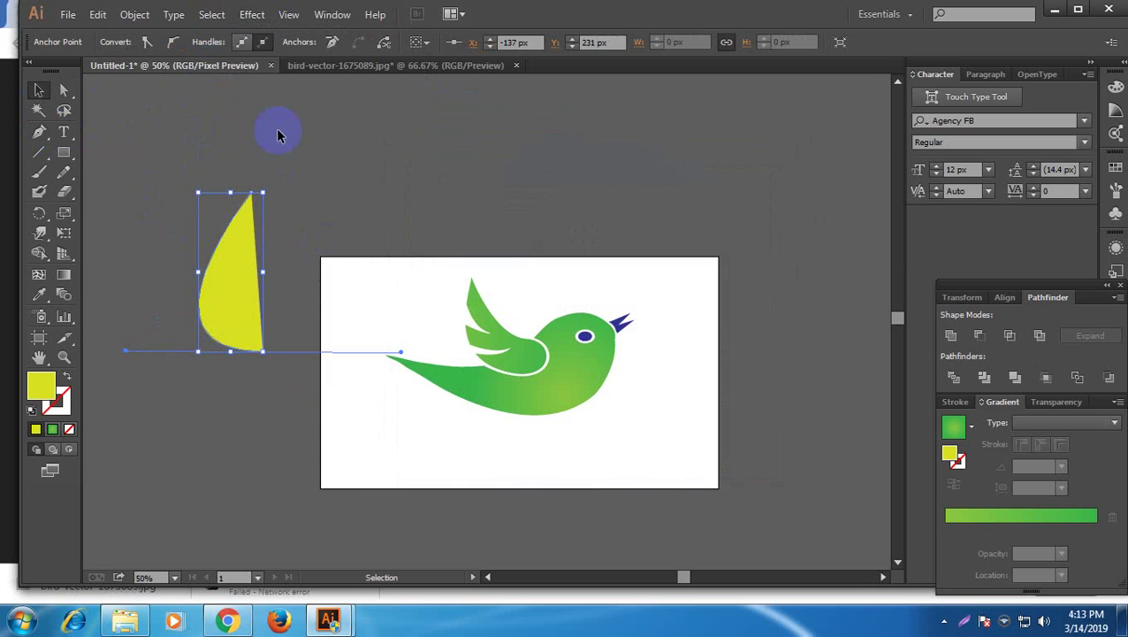
# Apply a 360° 3D Revolve effect to the half-drop shape, revolving it from its Right Edge
pyautogui.click(252, 14)
pyautogui.moveTo(395, 109)
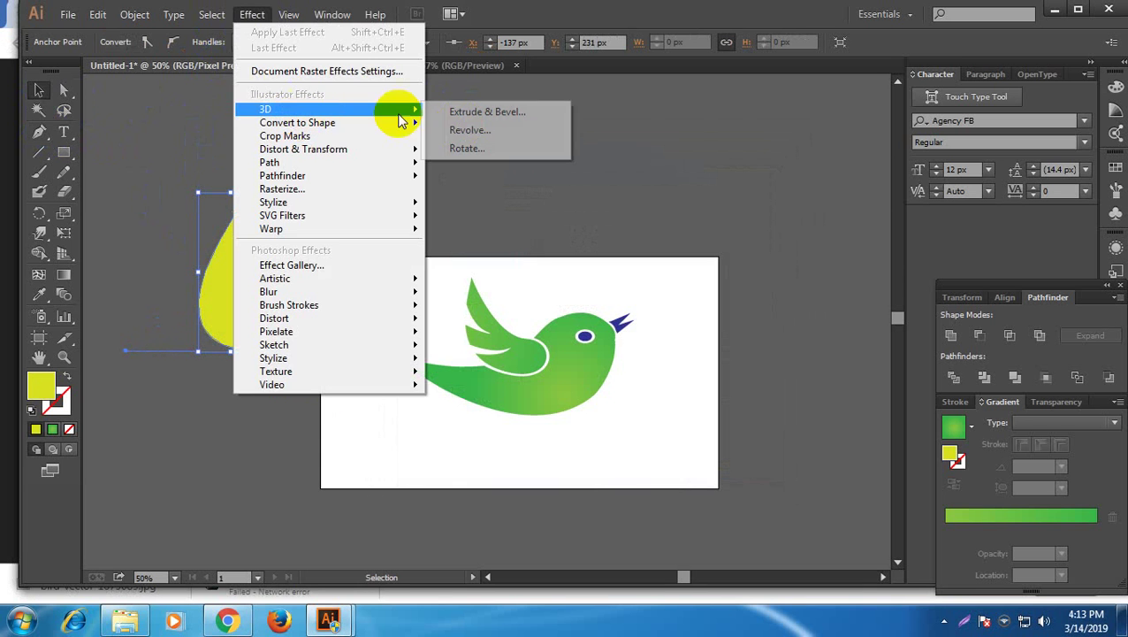
pyautogui.click(466, 132)
pyautogui.click(420, 482)
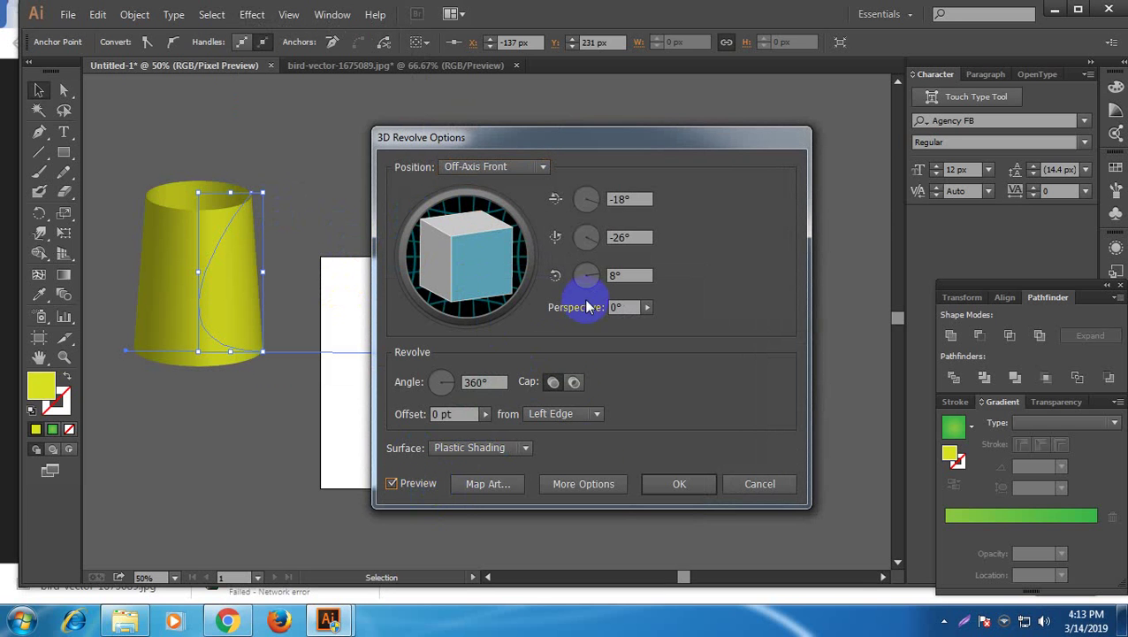
pyautogui.click(574, 382)
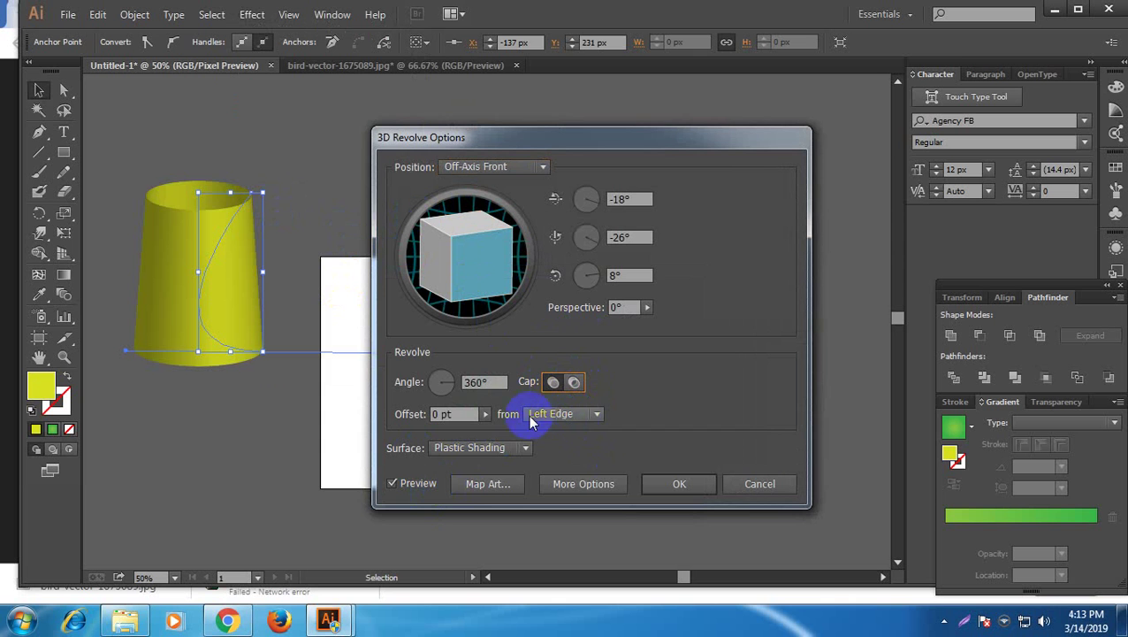
pyautogui.click(575, 413)
pyautogui.click(574, 451)
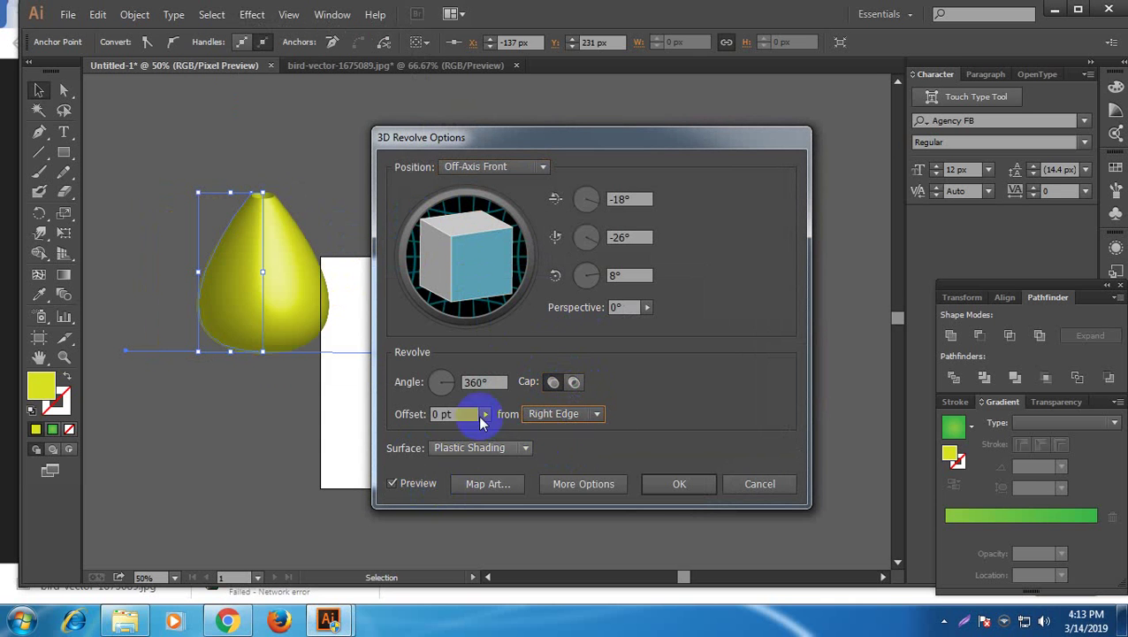
pyautogui.click(703, 489)
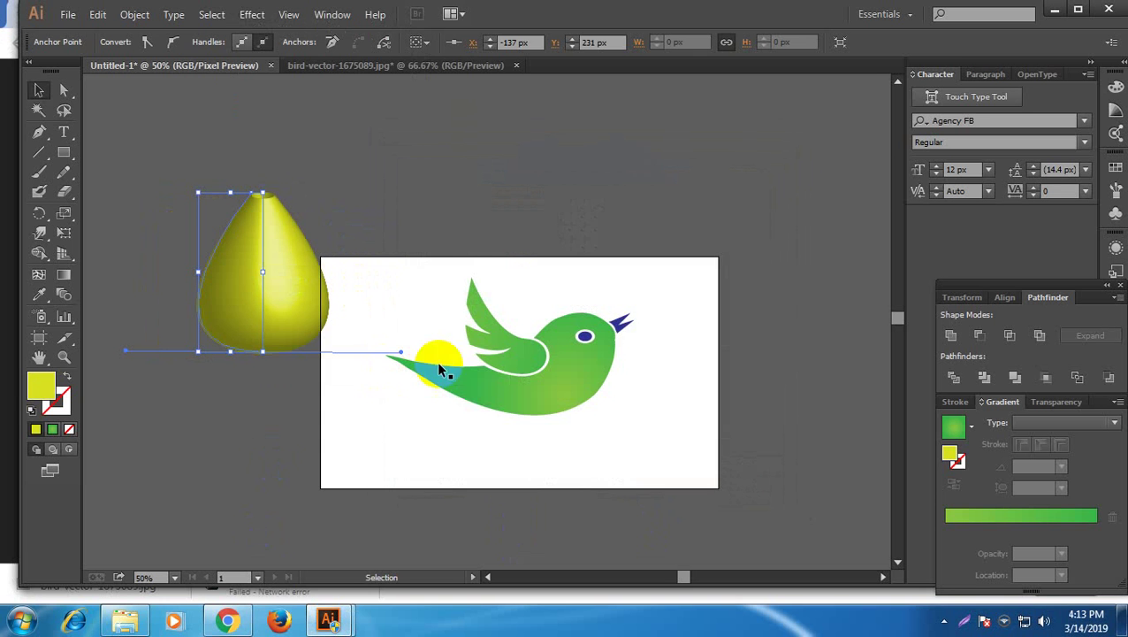
# Move the revolved yellow drop down and away from the artboard, and deselect it
pyautogui.click(339, 182)
pyautogui.moveTo(271, 230); pyautogui.dragTo(197, 294)
pyautogui.click(286, 416)
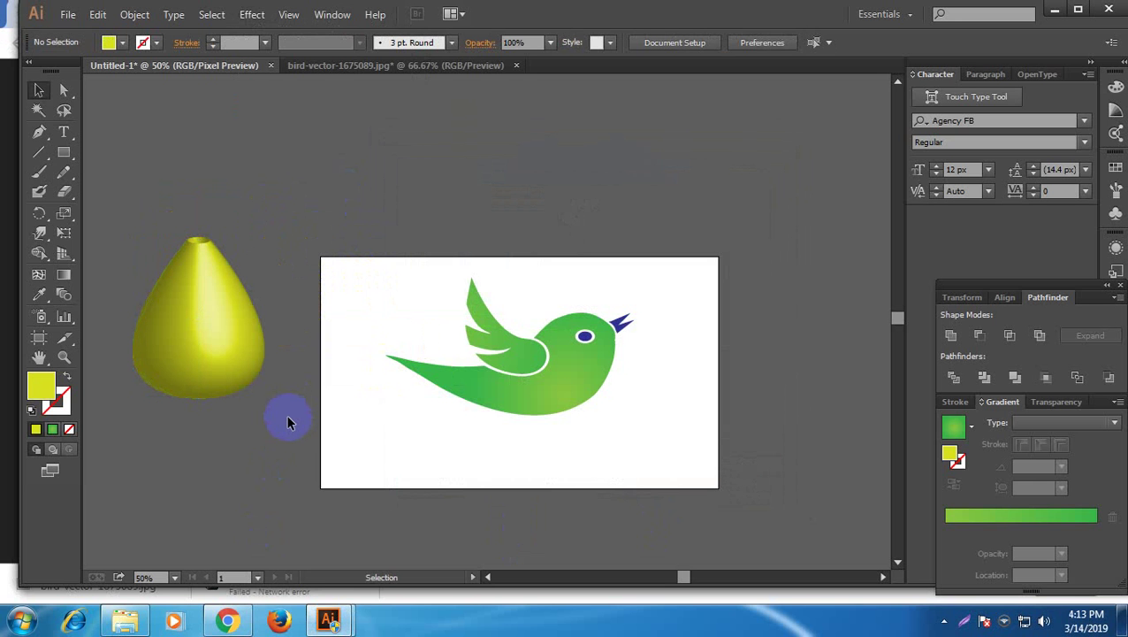
# Expand the appearance of the revolved yellow drop into editable shapes
pyautogui.click(184, 346)
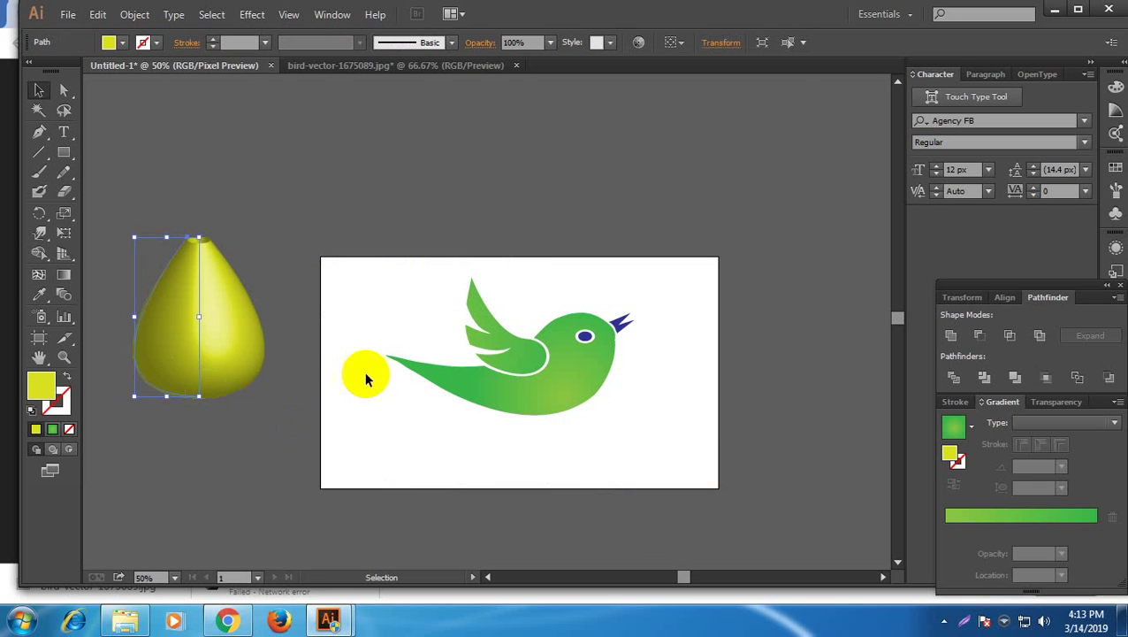
pyautogui.click(135, 15)
pyautogui.click(155, 211)
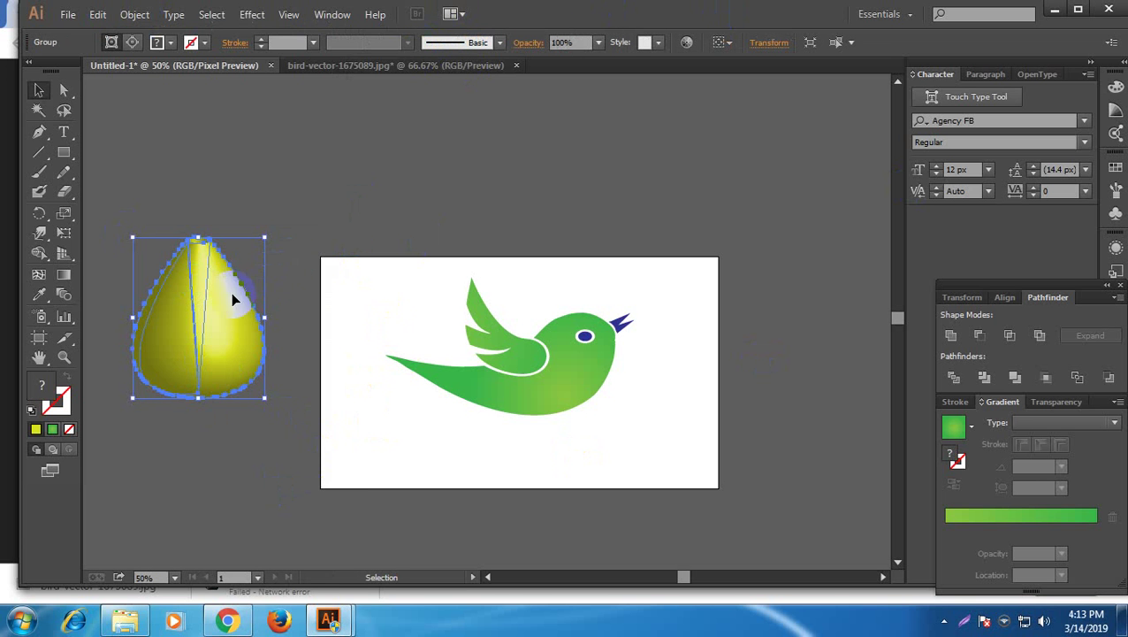
# Ungroup the expanded yellow drop and move it up and right, beside the artboard's upper corner
pyautogui.rightClick(234, 301)
pyautogui.click(289, 395)
pyautogui.click(339, 460)
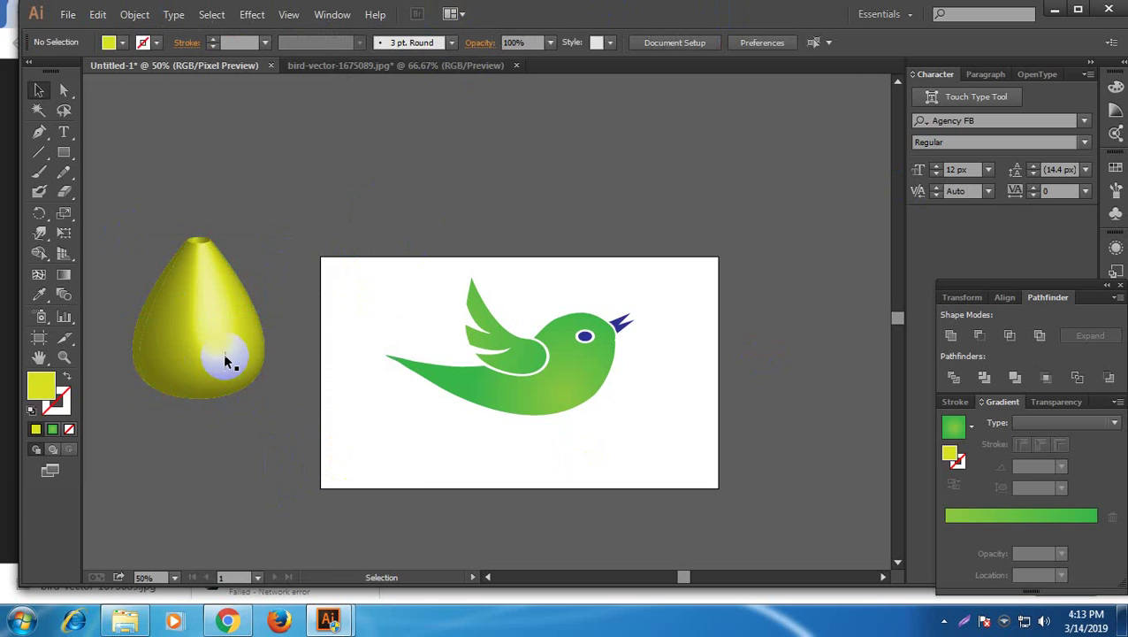
pyautogui.moveTo(226, 360); pyautogui.dragTo(273, 310)
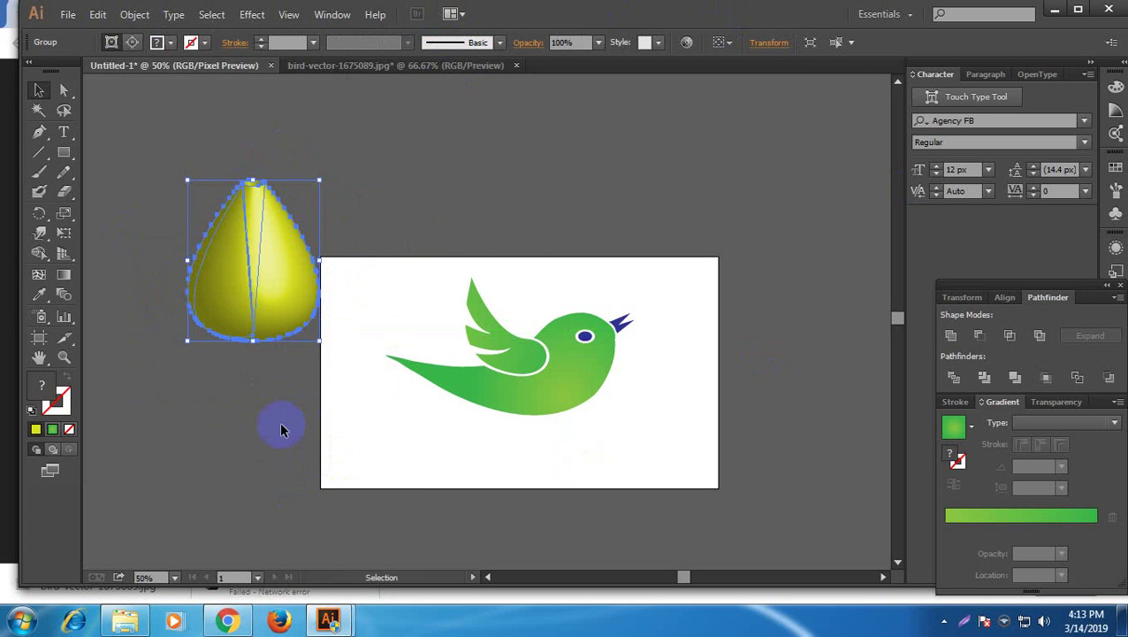
pyautogui.click(281, 429)
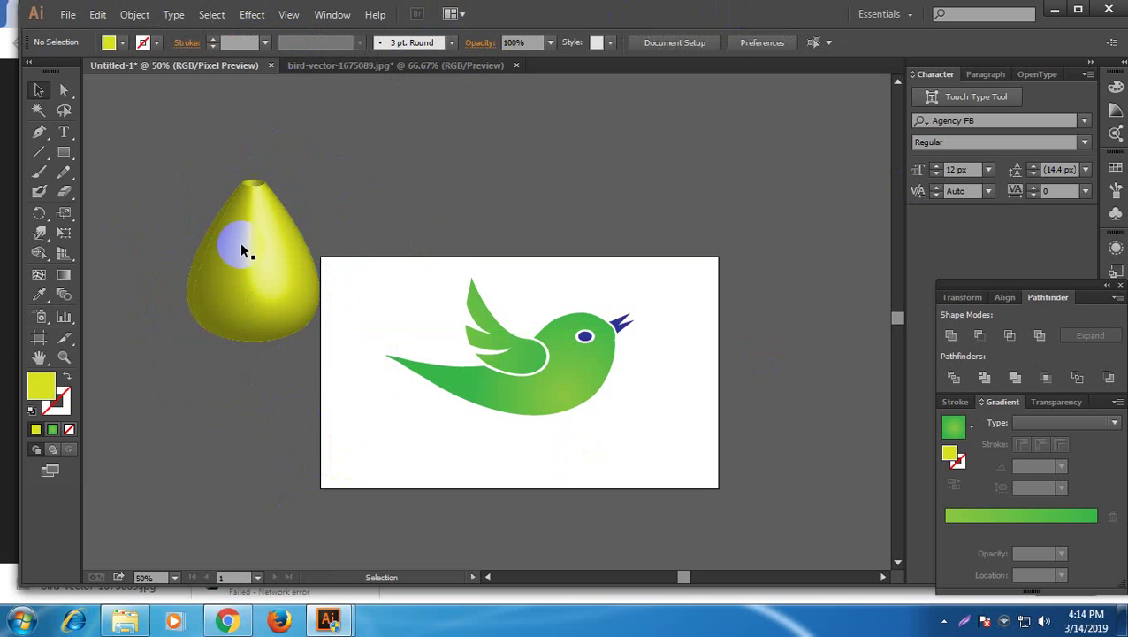
# Delete the expanded yellow drop from the canvas
pyautogui.moveTo(235, 244); pyautogui.dragTo(218, 283)
pyautogui.press('Delete')
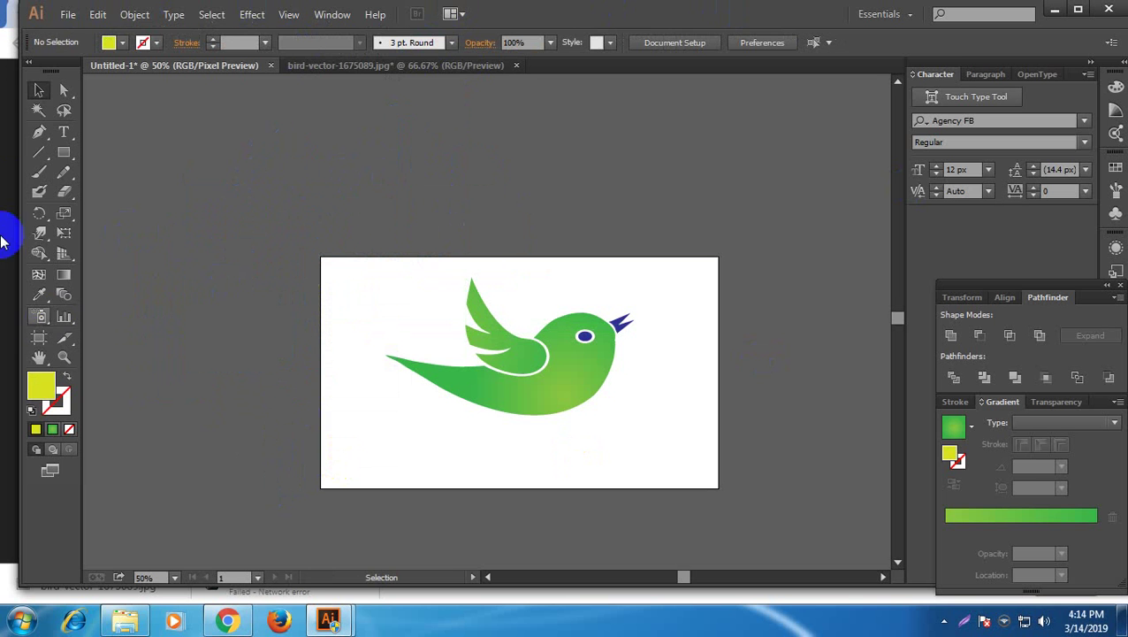
# Draw an open, three-point S-shaped path with the Pen tool in the empty area beside the artboard
pyautogui.click(39, 131)
pyautogui.click(213, 179)
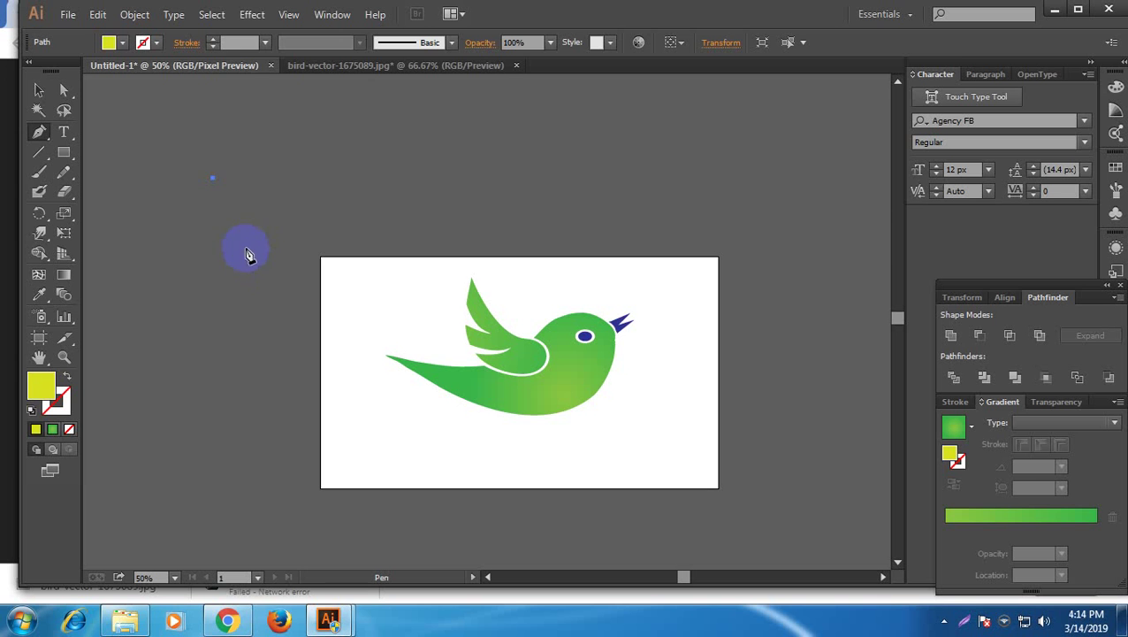
pyautogui.moveTo(234, 306); pyautogui.dragTo(233, 301)
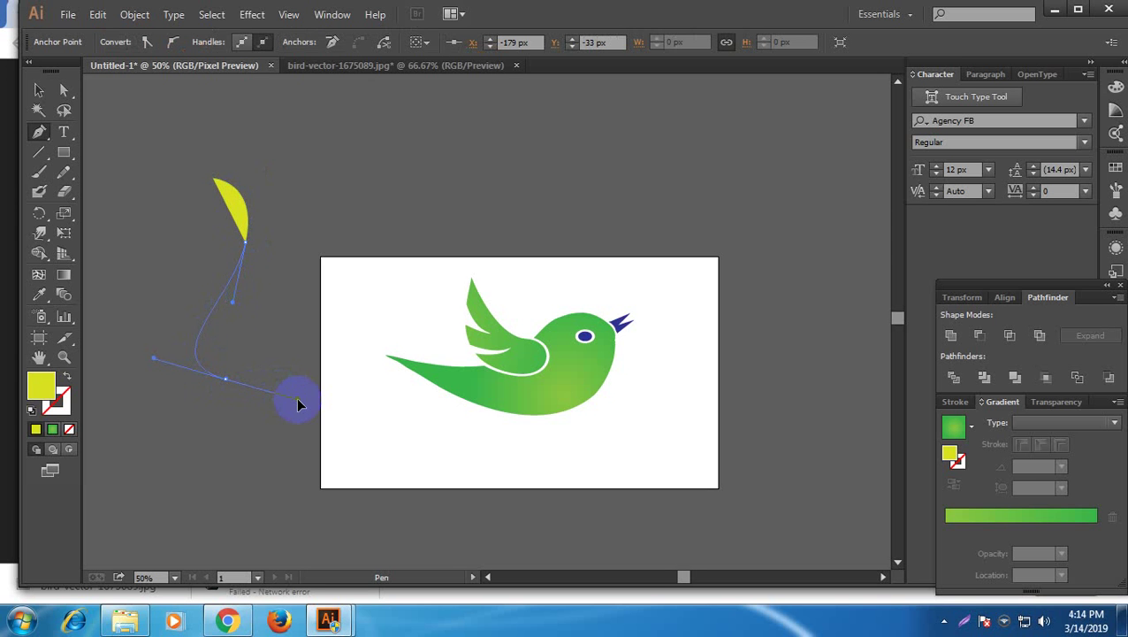
pyautogui.moveTo(298, 404); pyautogui.dragTo(295, 403)
# Move the S-shaped path's bottom anchor point right to X -197 px, and deselect the path
pyautogui.click(63, 90)
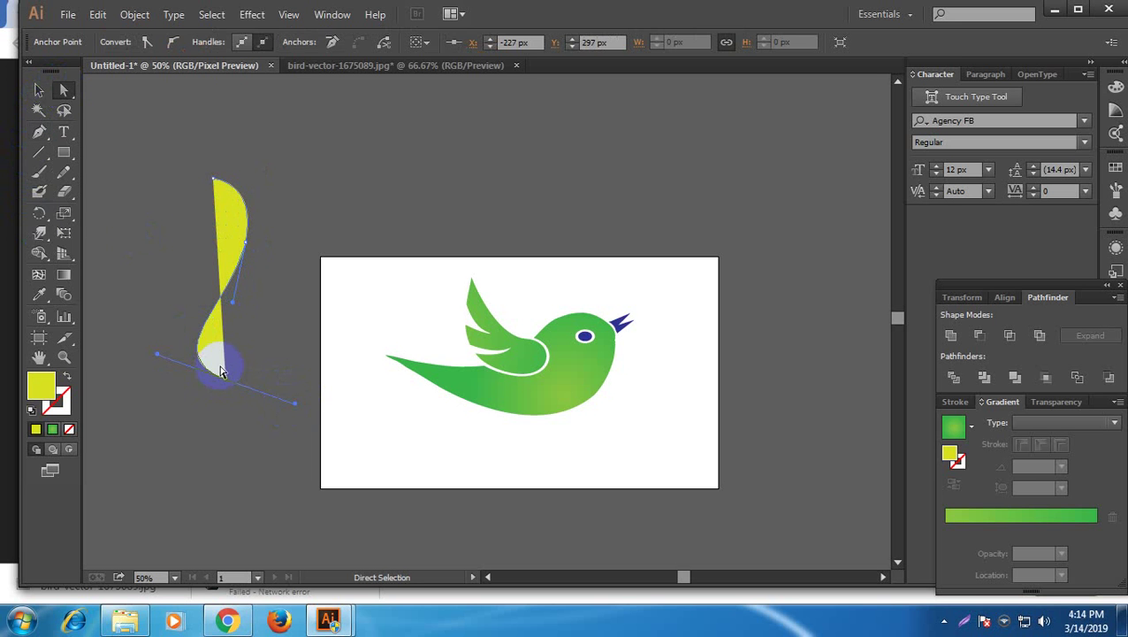
pyautogui.moveTo(223, 394); pyautogui.dragTo(198, 373)
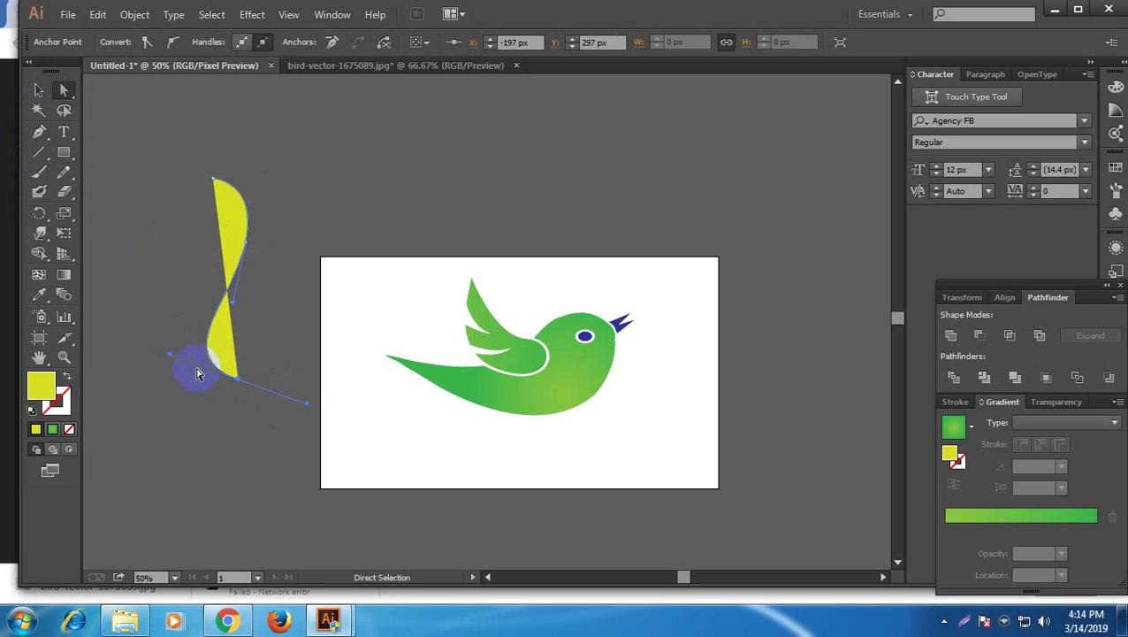
pyautogui.click(147, 215)
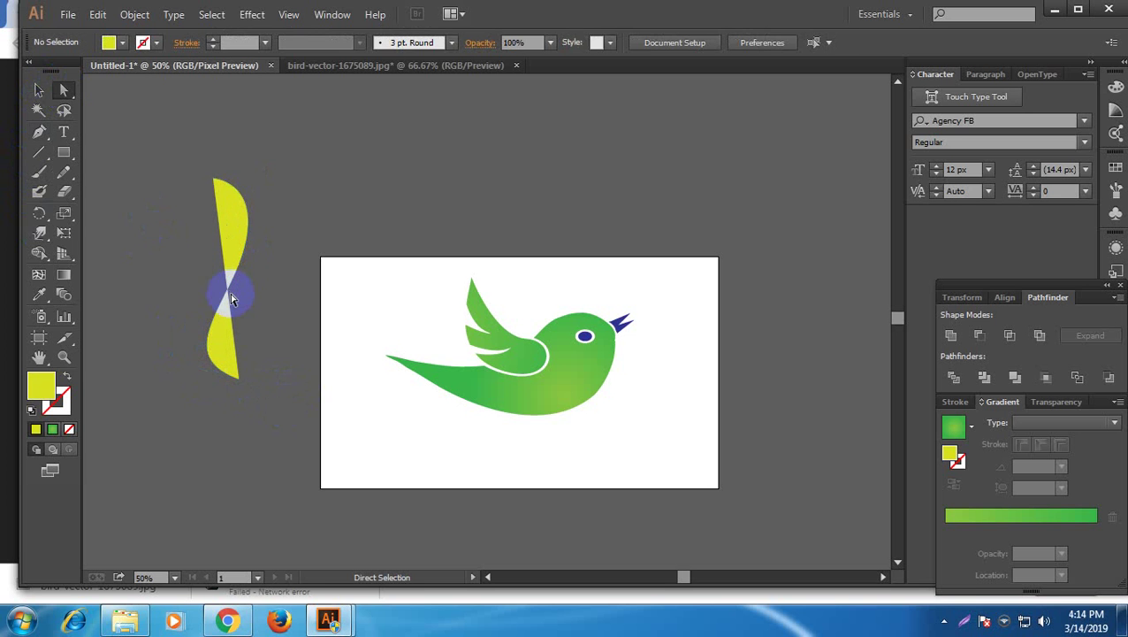
# Apply a 360° 3D Revolve effect to the S-shaped path, revolving it from its Right Edge
pyautogui.moveTo(227, 318); pyautogui.dragTo(252, 202)
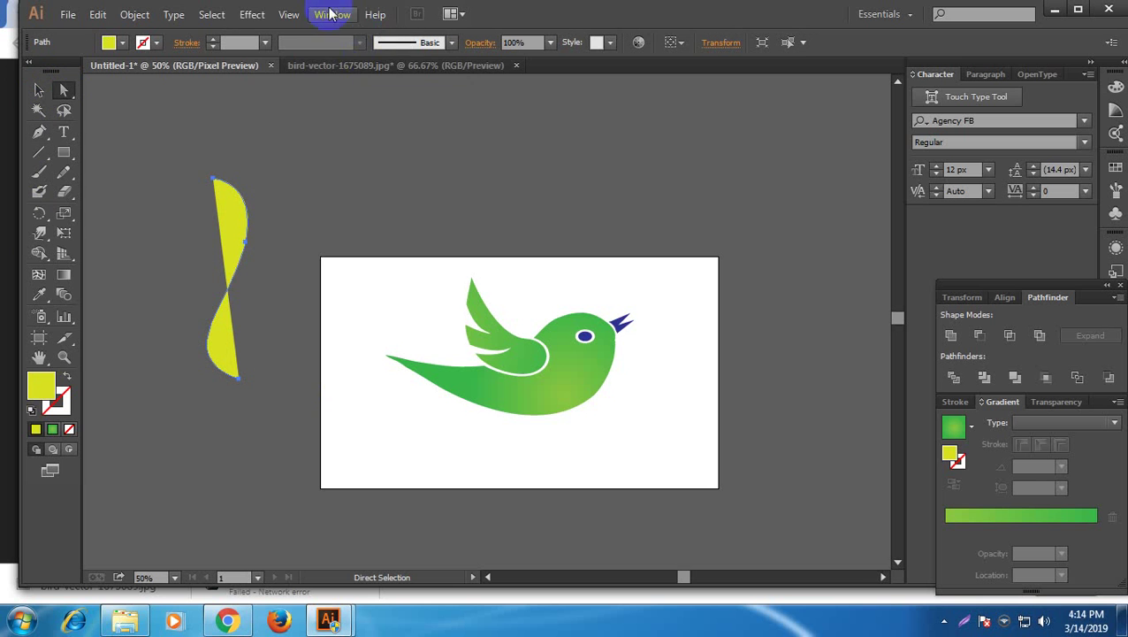
pyautogui.click(252, 15)
pyautogui.moveTo(305, 110)
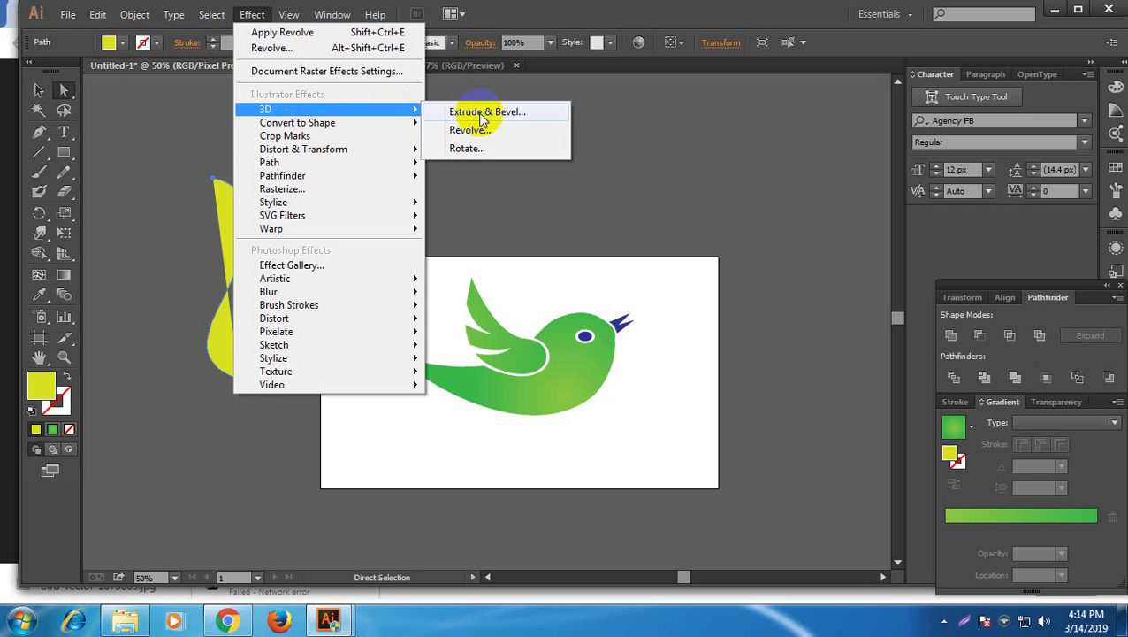
pyautogui.click(482, 131)
pyautogui.click(421, 483)
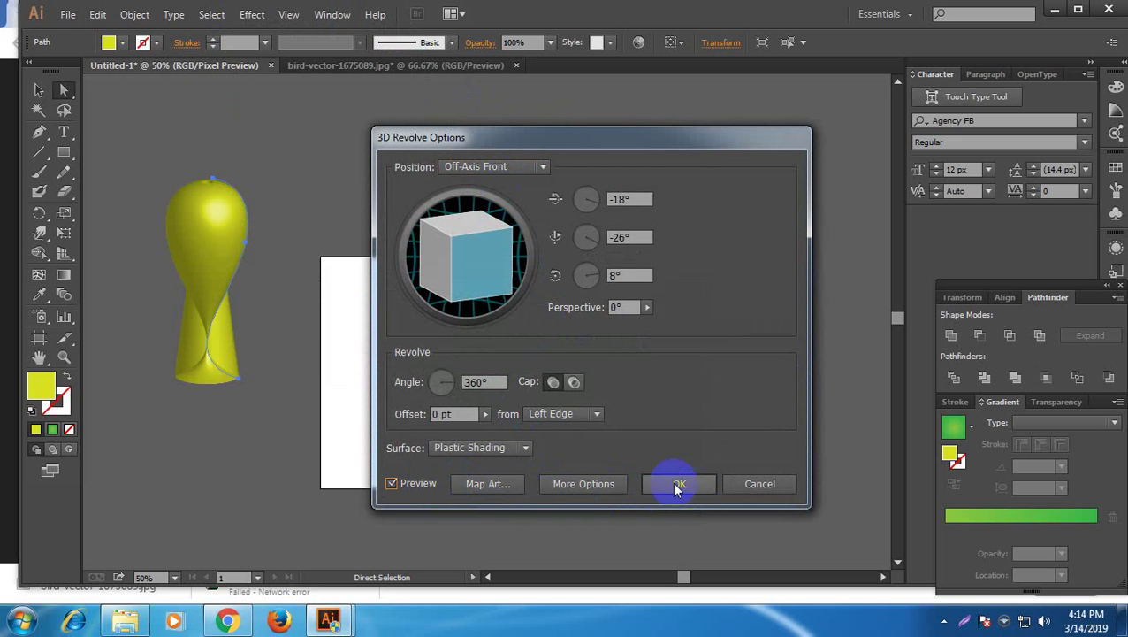
pyautogui.click(569, 415)
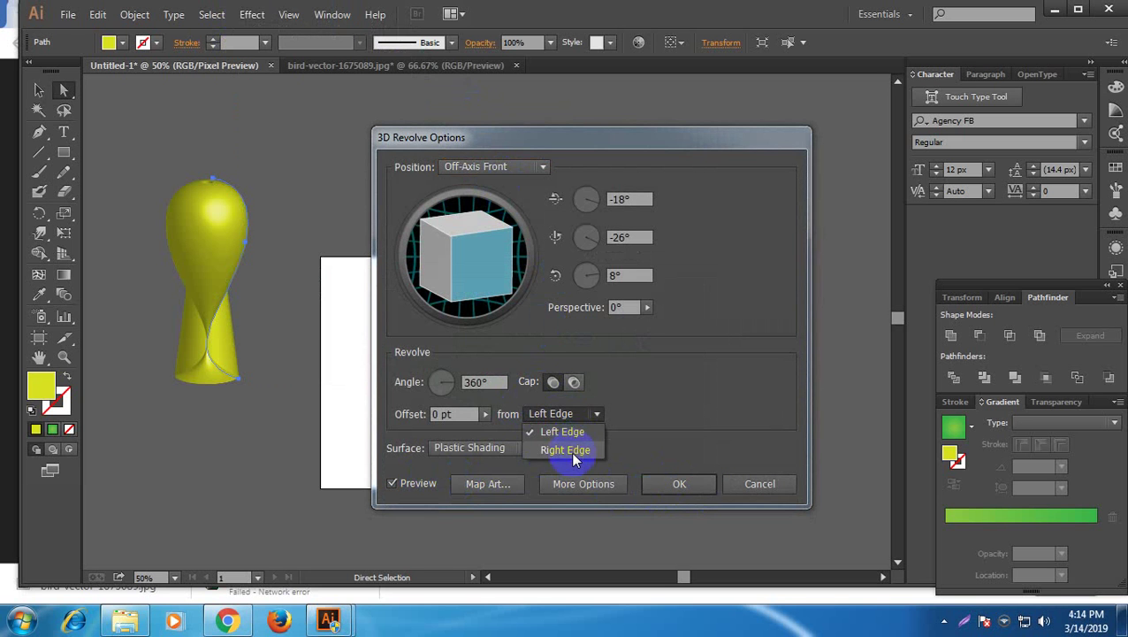
pyautogui.click(571, 450)
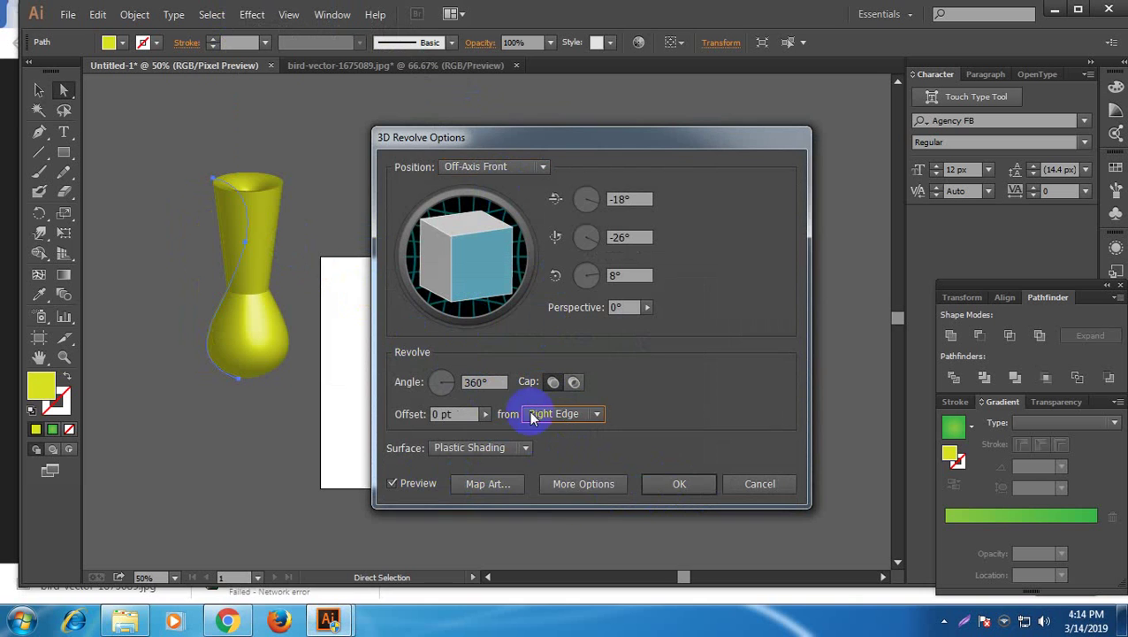
pyautogui.click(656, 492)
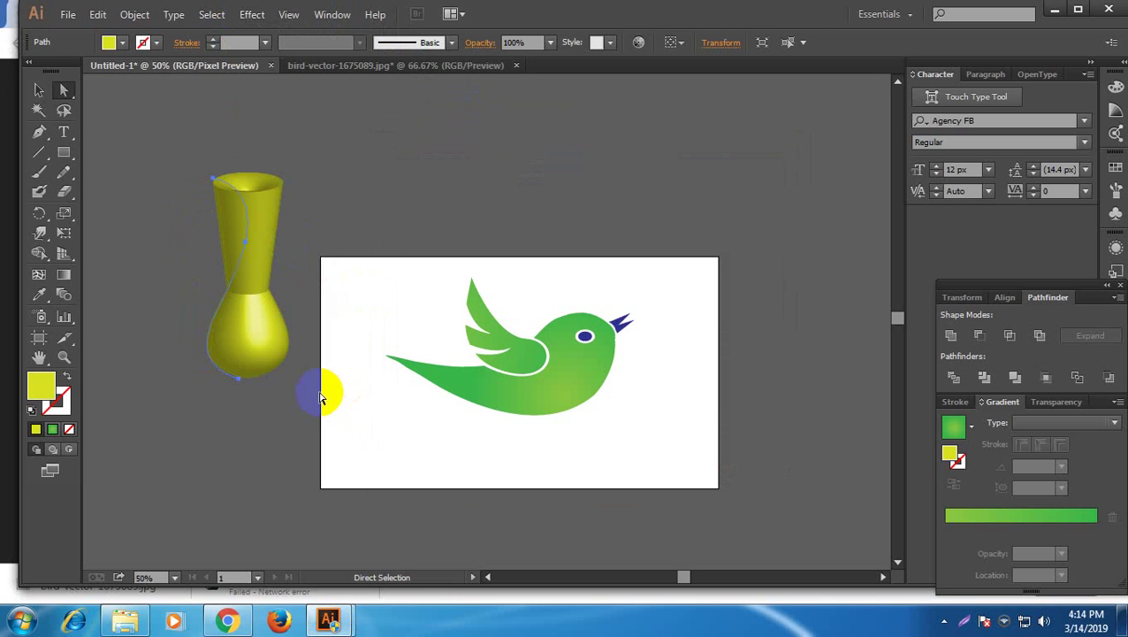
# Move the revolved vase further away from the artboard, and shift it slightly up and right
pyautogui.moveTo(276, 371); pyautogui.dragTo(227, 375)
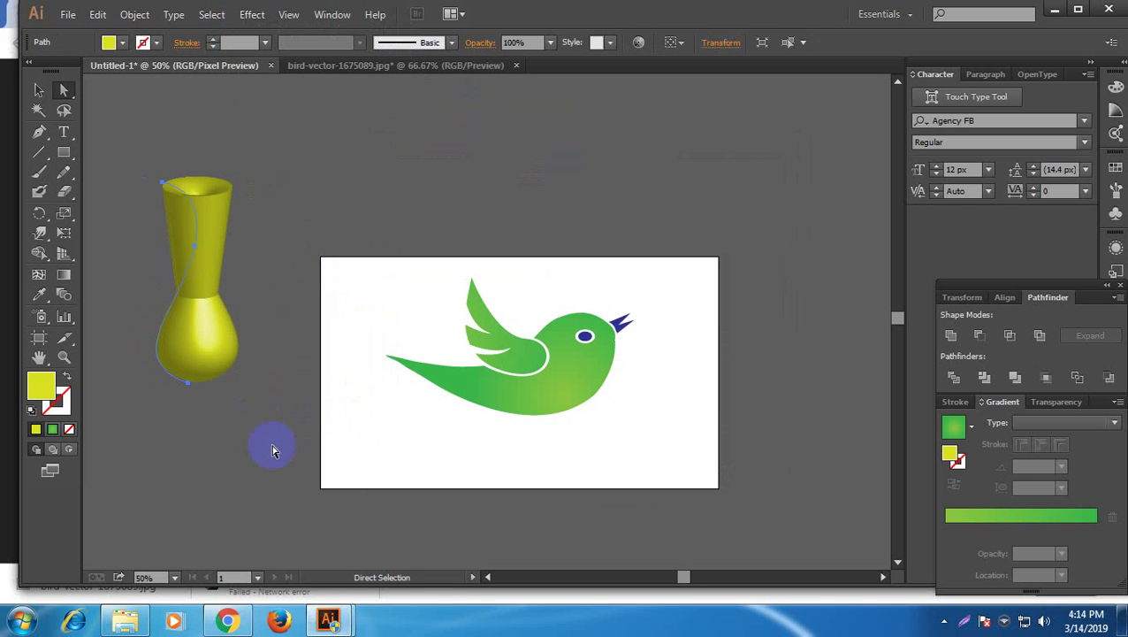
pyautogui.click(272, 451)
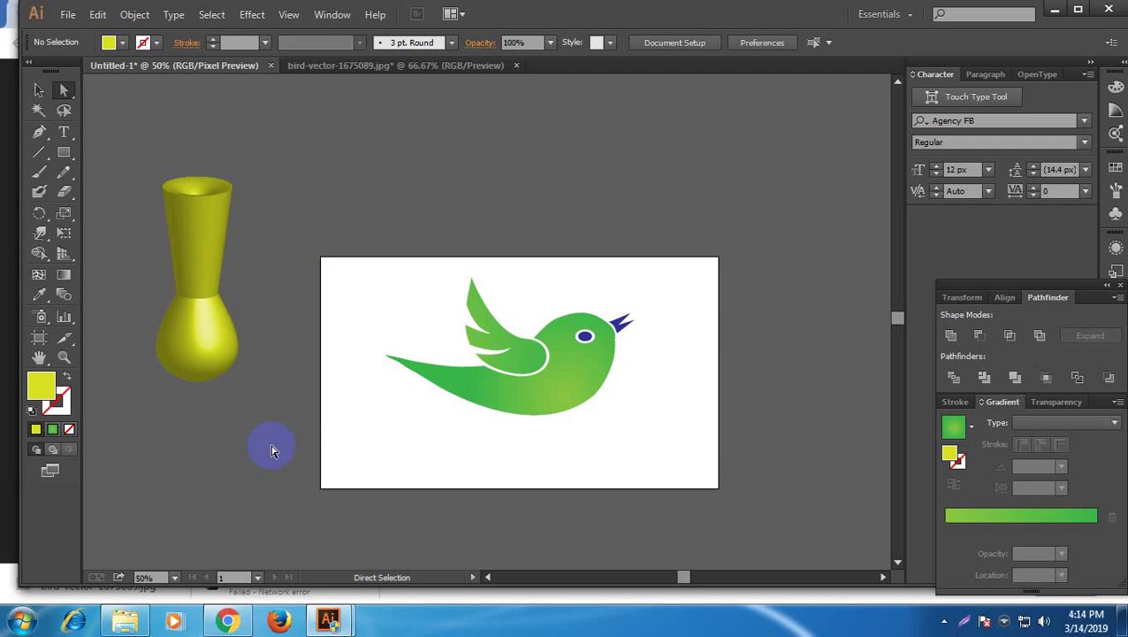
pyautogui.scroll(1, 343, 412)
pyautogui.moveTo(222, 230); pyautogui.dragTo(236, 210)
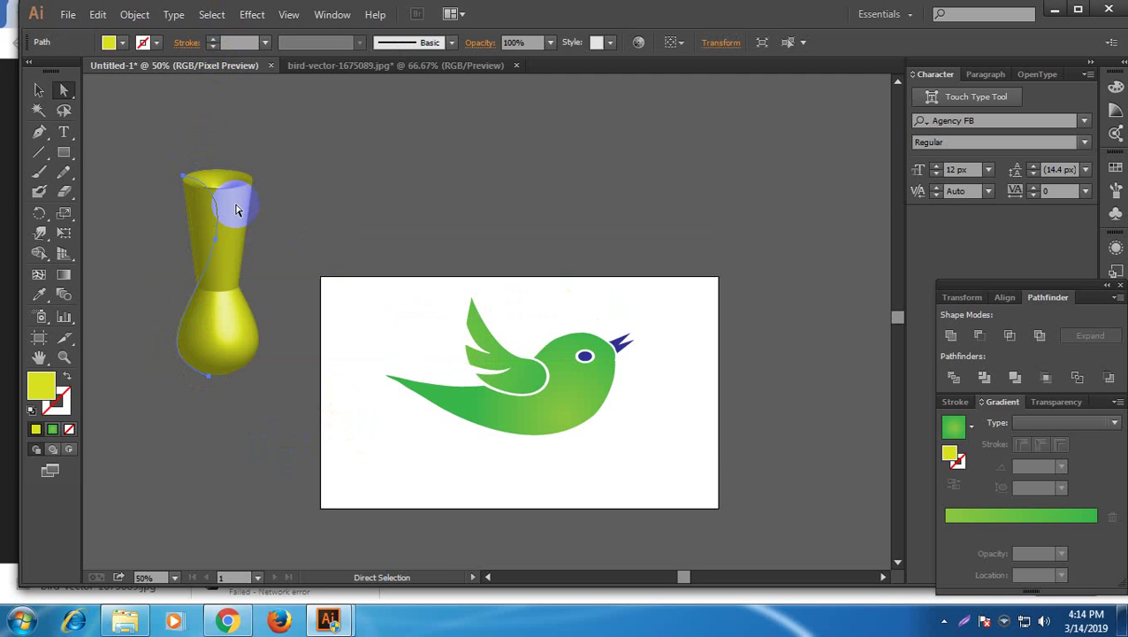
# Undo the vase moves and the 3D Revolve effect on the S-shaped path
pyautogui.hotkey('ctrl', 'z')
pyautogui.hotkey('ctrl', 'z')
pyautogui.hotkey('ctrl', 'z')
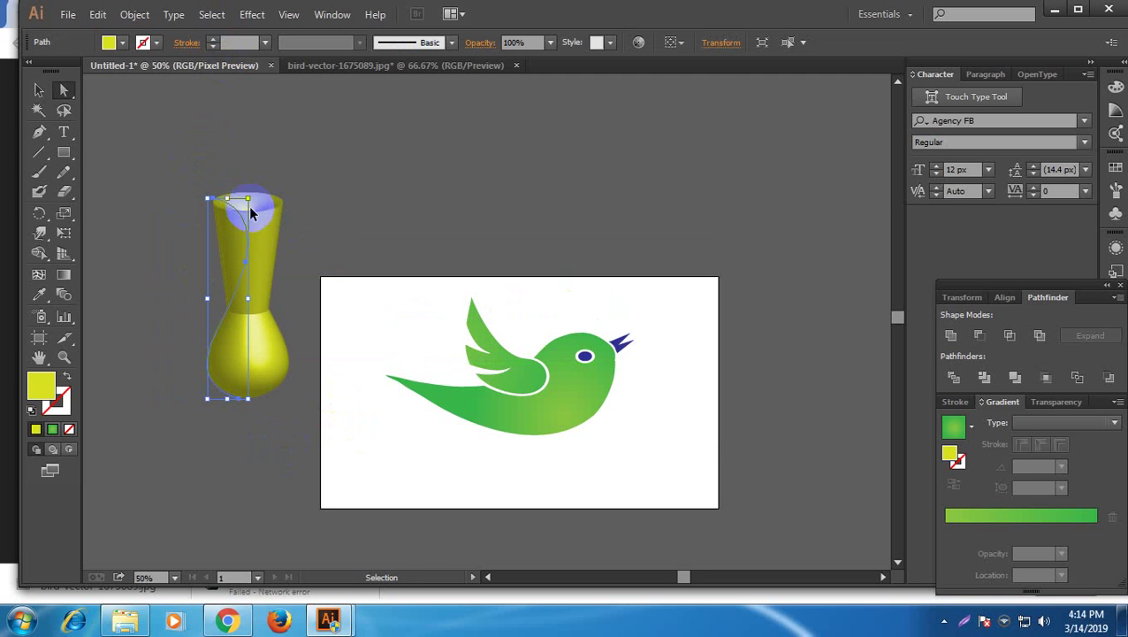
# Try a white fill and a None fill on the S-shaped path, and deselect it
pyautogui.click(121, 44)
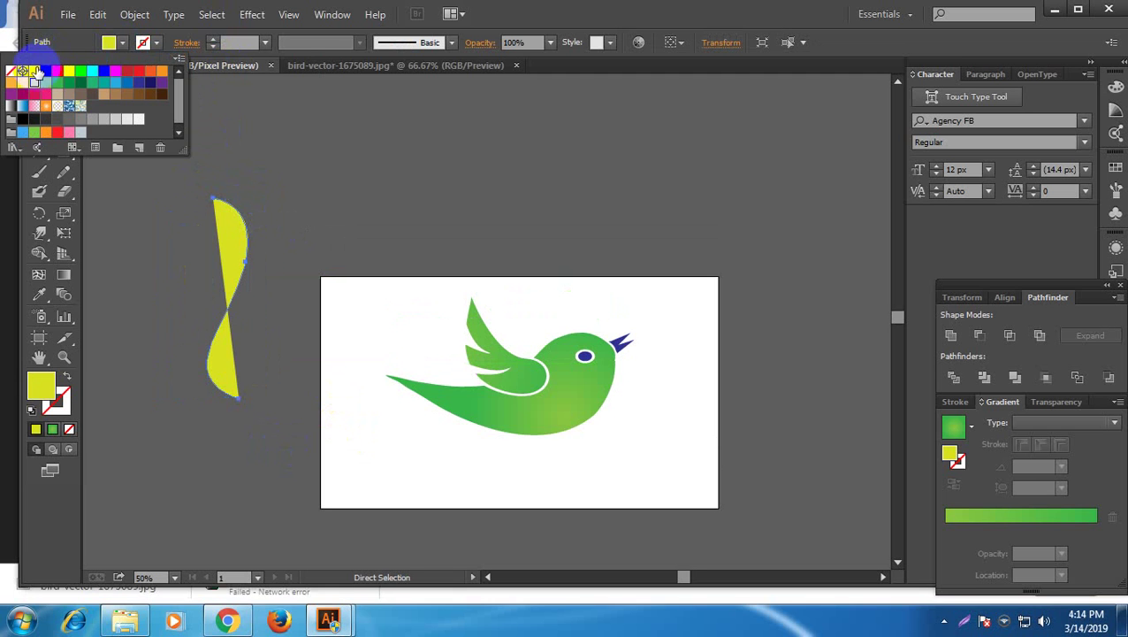
pyautogui.click(33, 69)
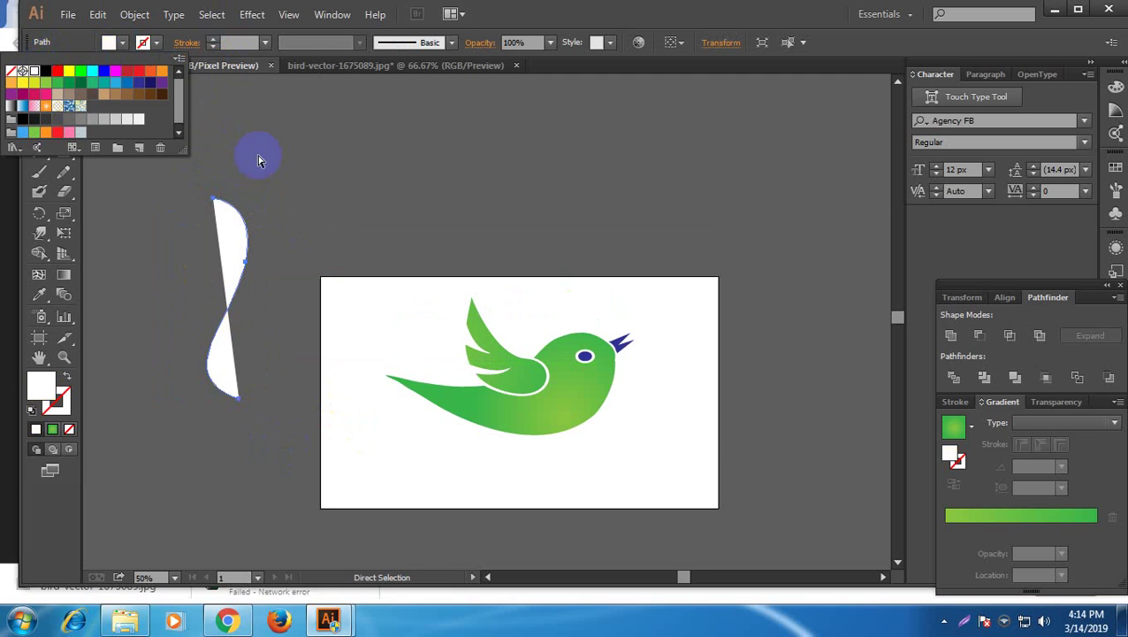
pyautogui.click(124, 44)
pyautogui.click(124, 43)
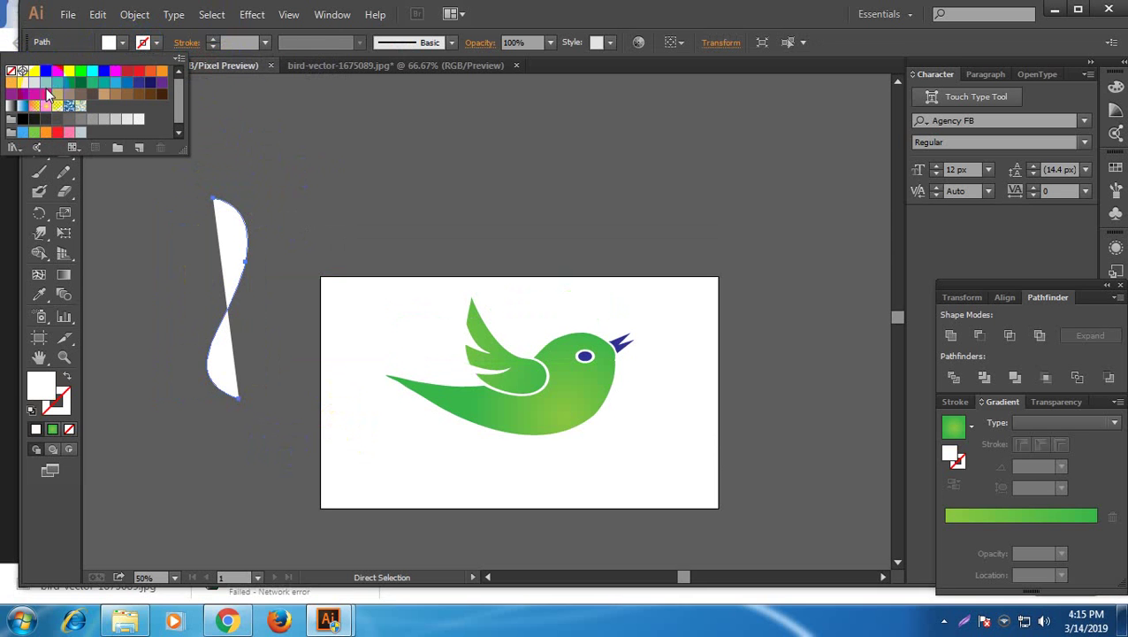
pyautogui.click(10, 70)
pyautogui.press('Escape')
pyautogui.click(250, 234)
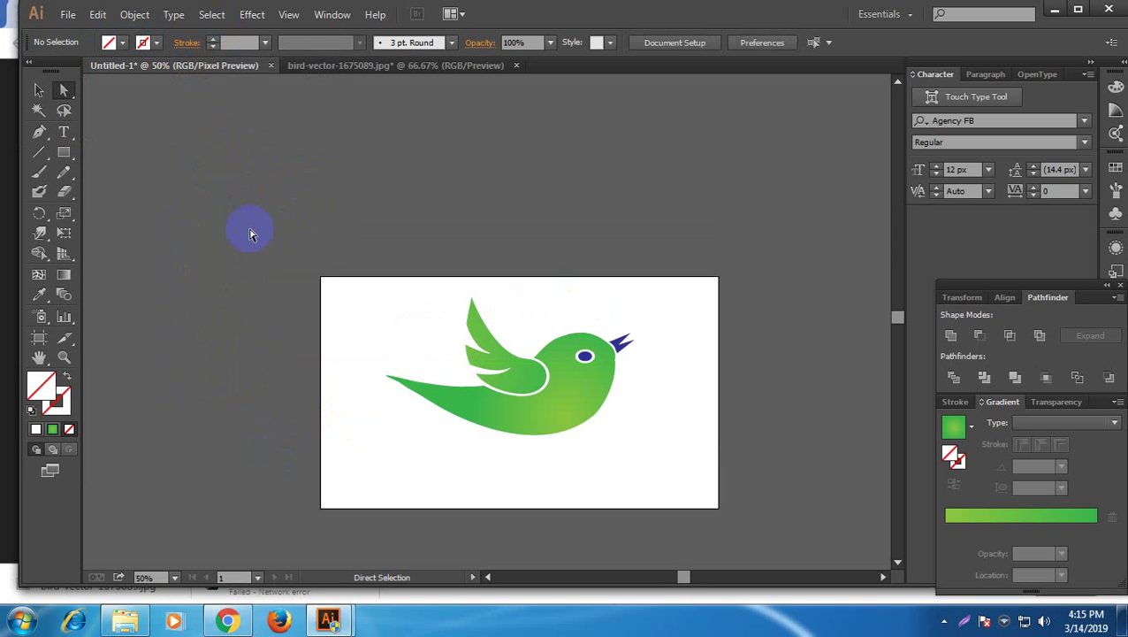
# Reselect the S-shaped path and set its fill to None
pyautogui.click(222, 215)
pyautogui.click(113, 42)
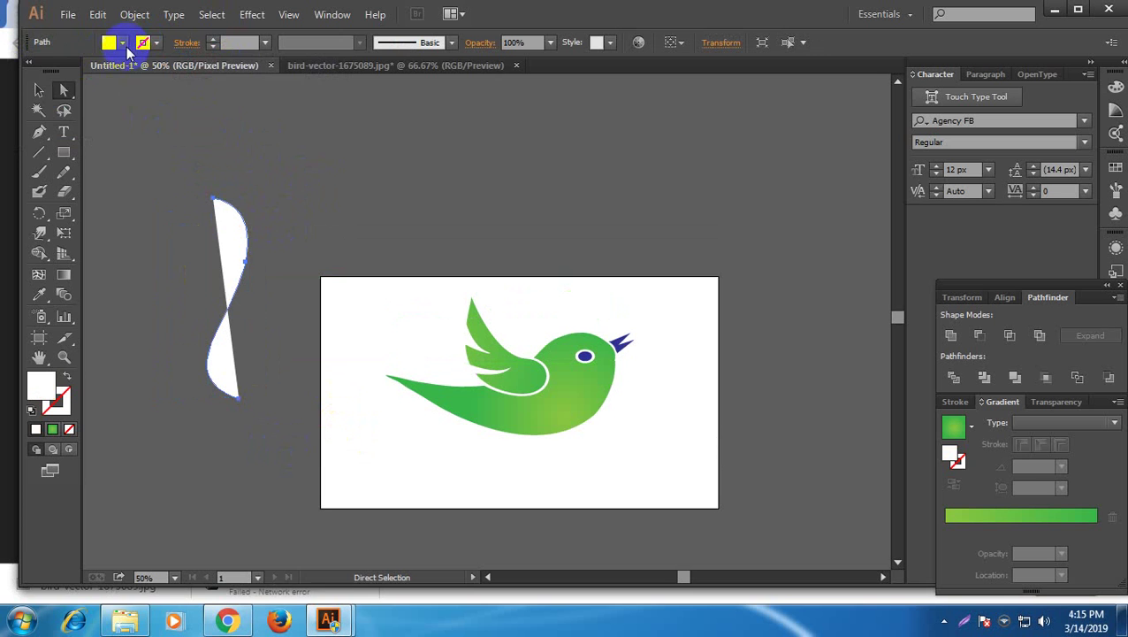
pyautogui.click(11, 70)
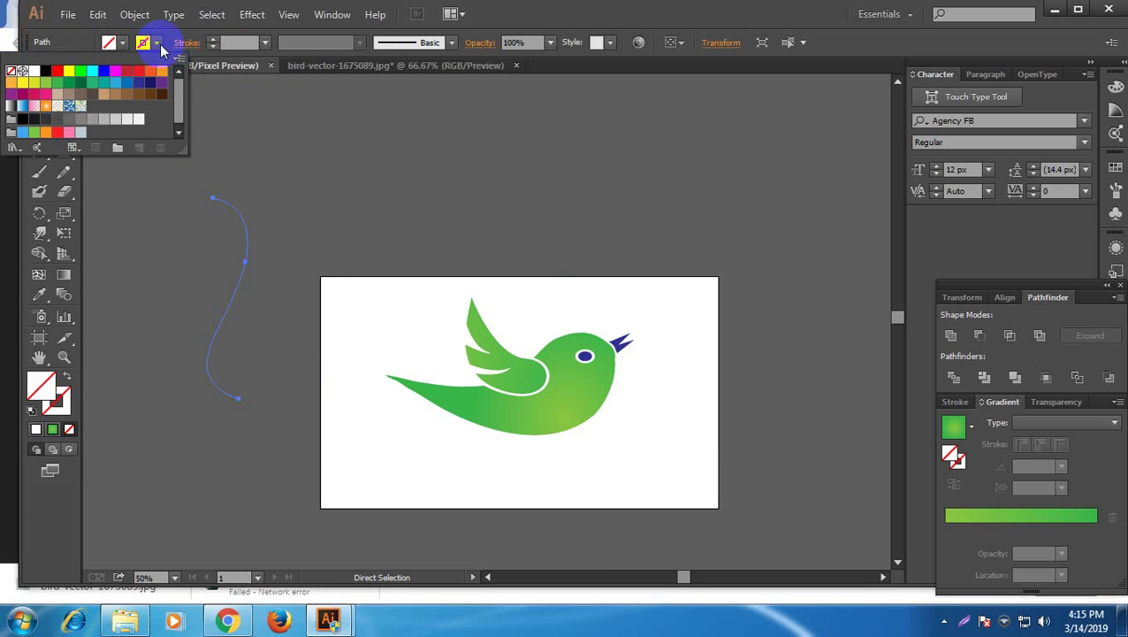
# Give the open S-shaped curve beside the artboard a light green stroke
pyautogui.press('Escape')
pyautogui.click(157, 44)
pyautogui.click(46, 83)
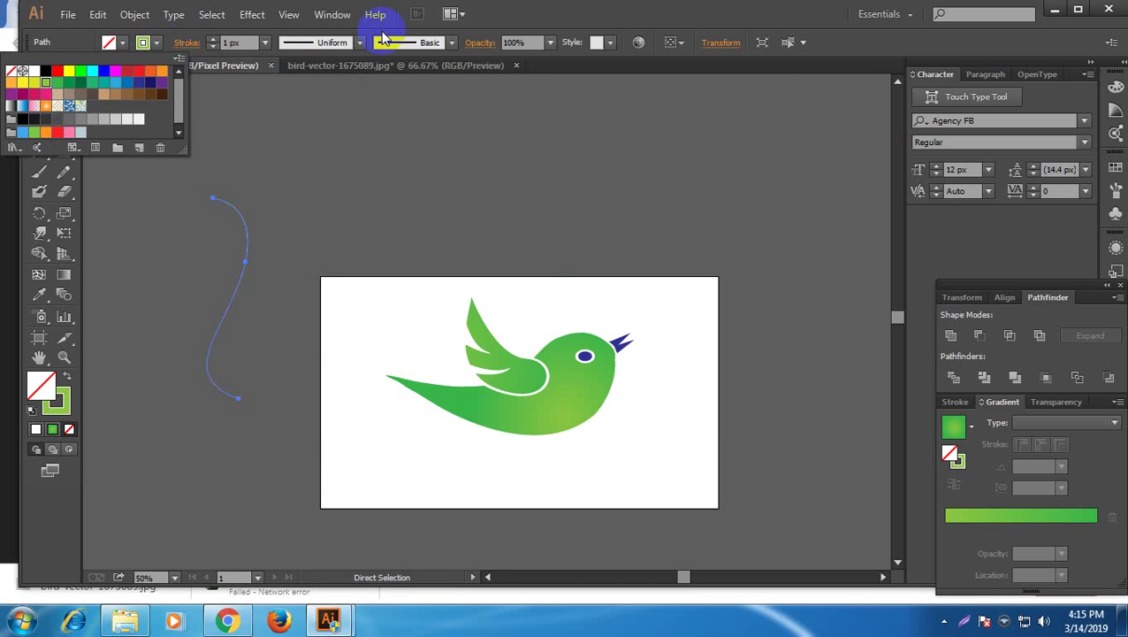
pyautogui.click(492, 19)
# Apply a 3D Revolve effect to the green curve with preview on, revolving it 360° from the Right Edge
pyautogui.click(252, 15)
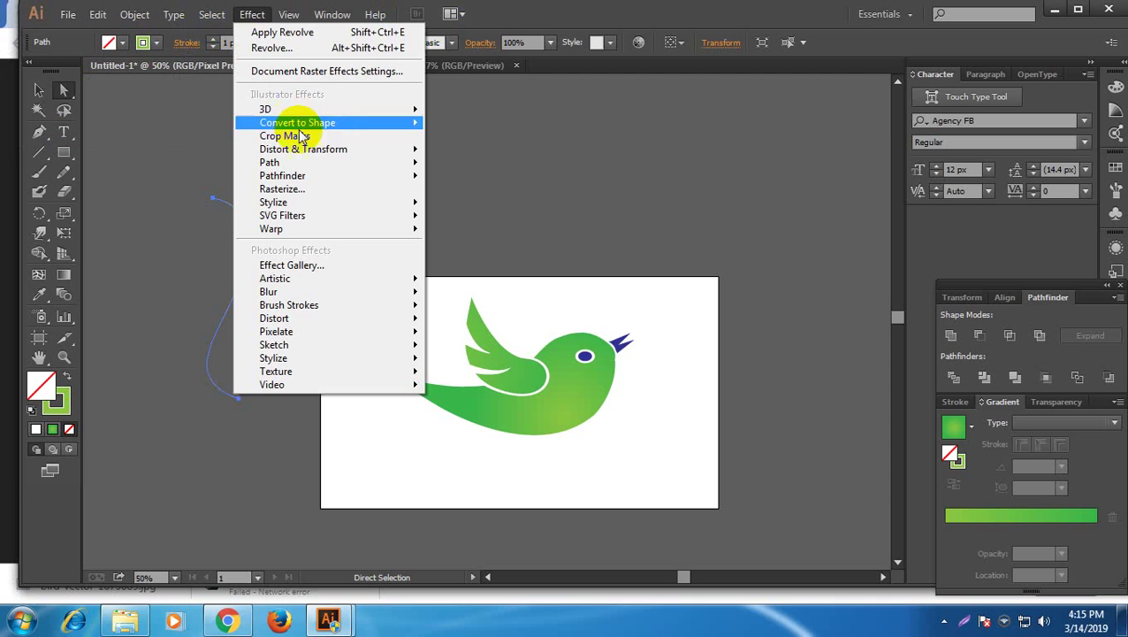
pyautogui.moveTo(305, 113)
pyautogui.click(486, 133)
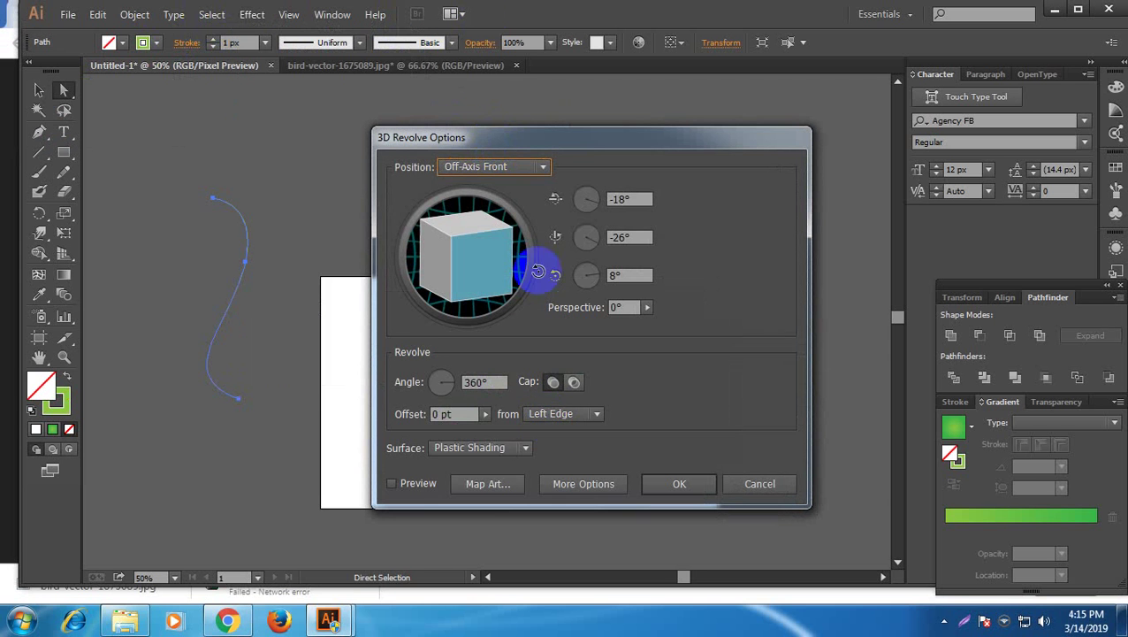
pyautogui.click(412, 485)
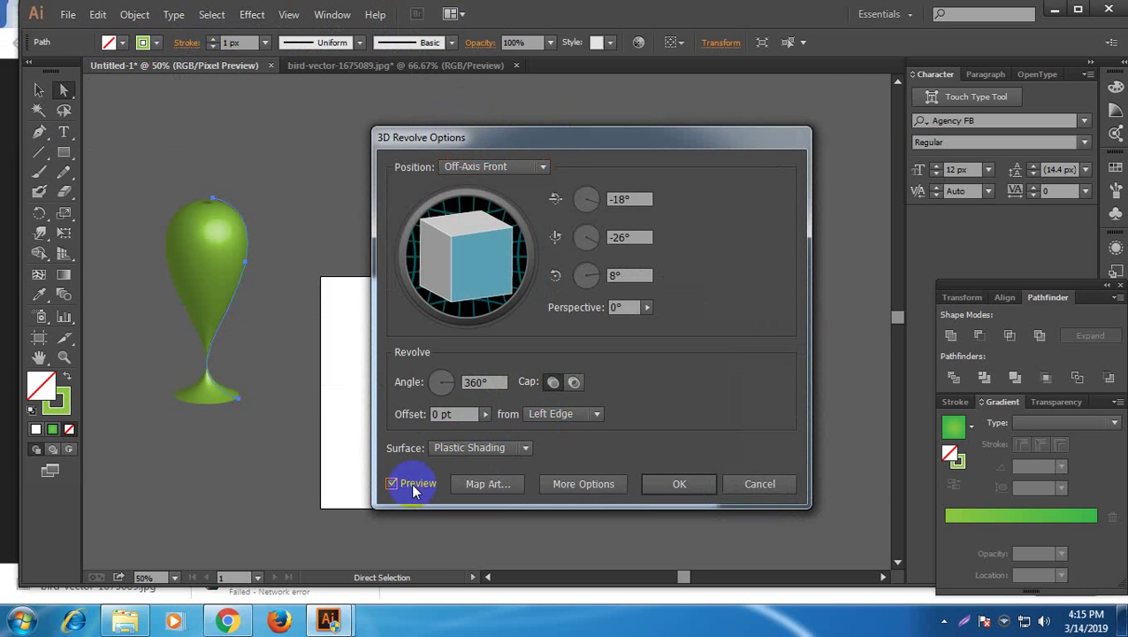
pyautogui.click(576, 415)
pyautogui.click(568, 450)
pyautogui.click(678, 493)
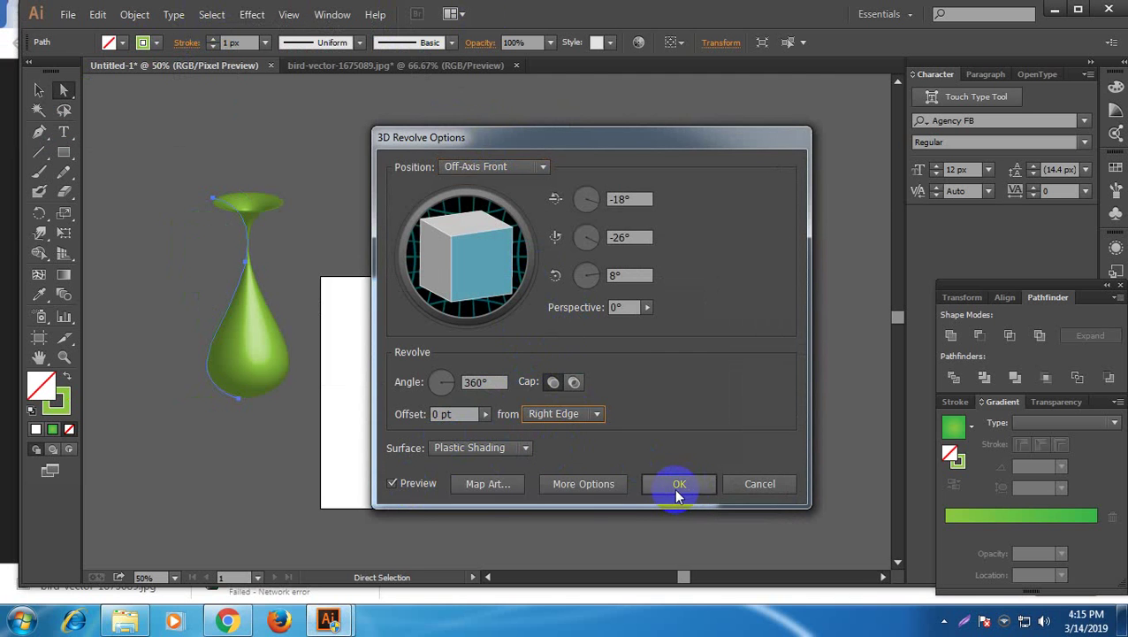
# Move the revolved drop shape onto the artboard beside the bird's tail and deselect it
pyautogui.click(39, 90)
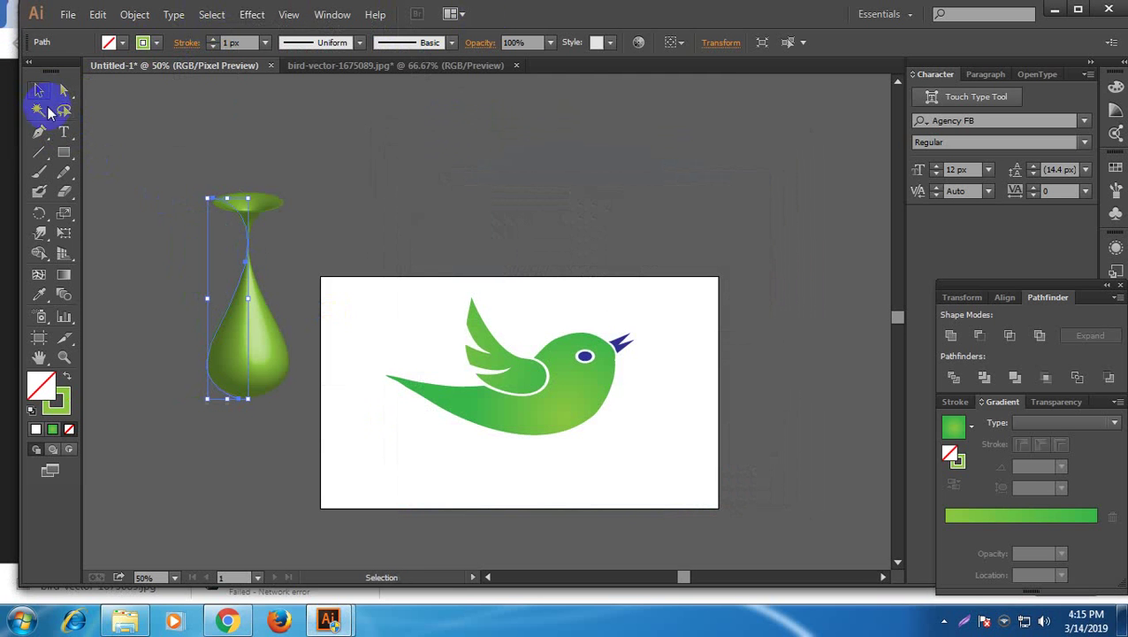
pyautogui.moveTo(302, 195); pyautogui.dragTo(335, 230)
pyautogui.click(333, 230)
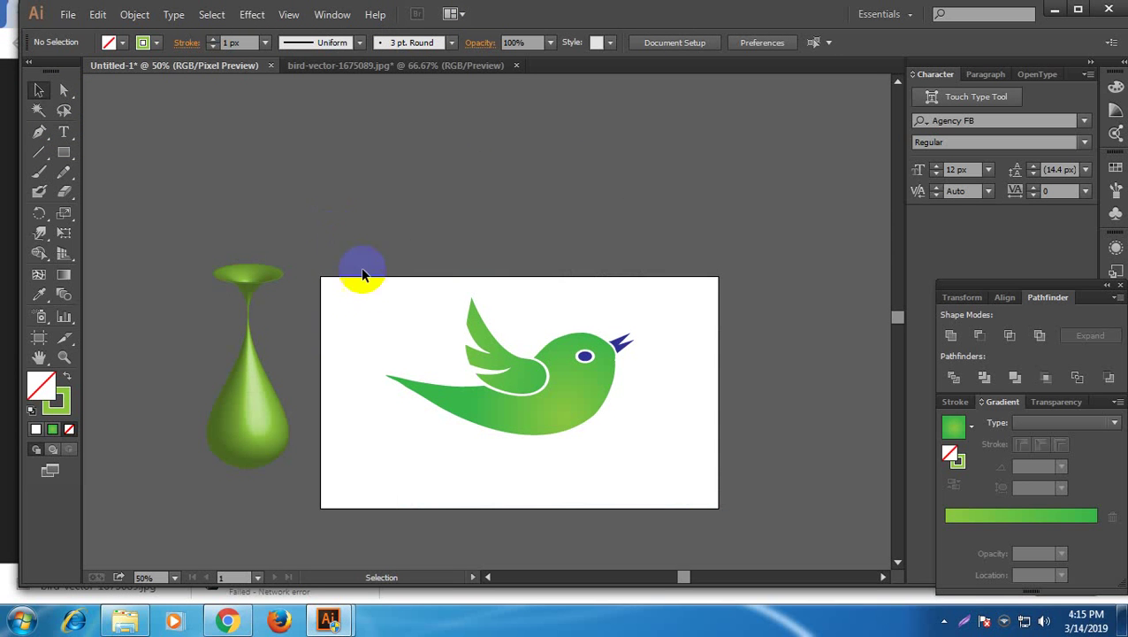
pyautogui.moveTo(263, 390); pyautogui.dragTo(222, 360)
pyautogui.click(221, 361)
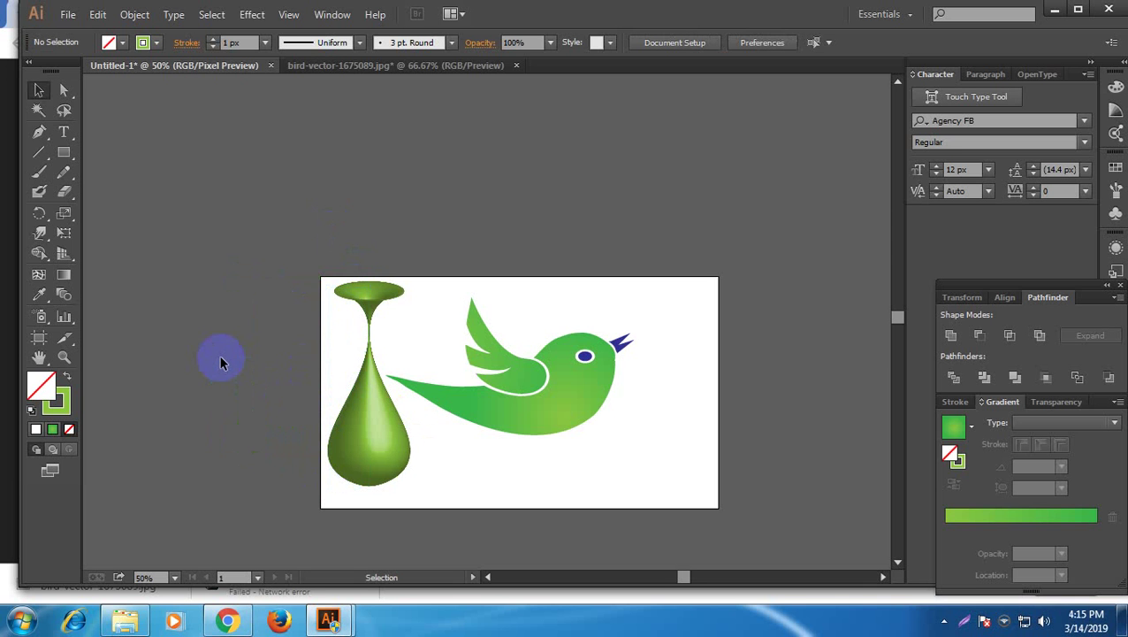
# Try widening the revolved drop shape by stretching its profile sideways, and undo the stretch
pyautogui.click(345, 425)
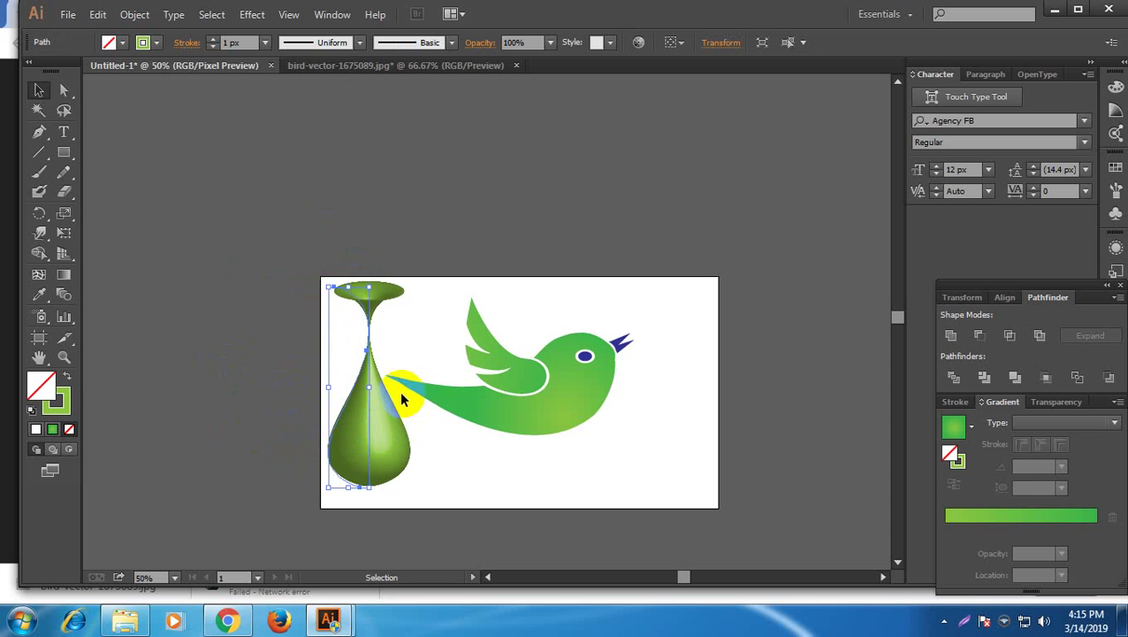
pyautogui.moveTo(330, 390); pyautogui.dragTo(269, 385)
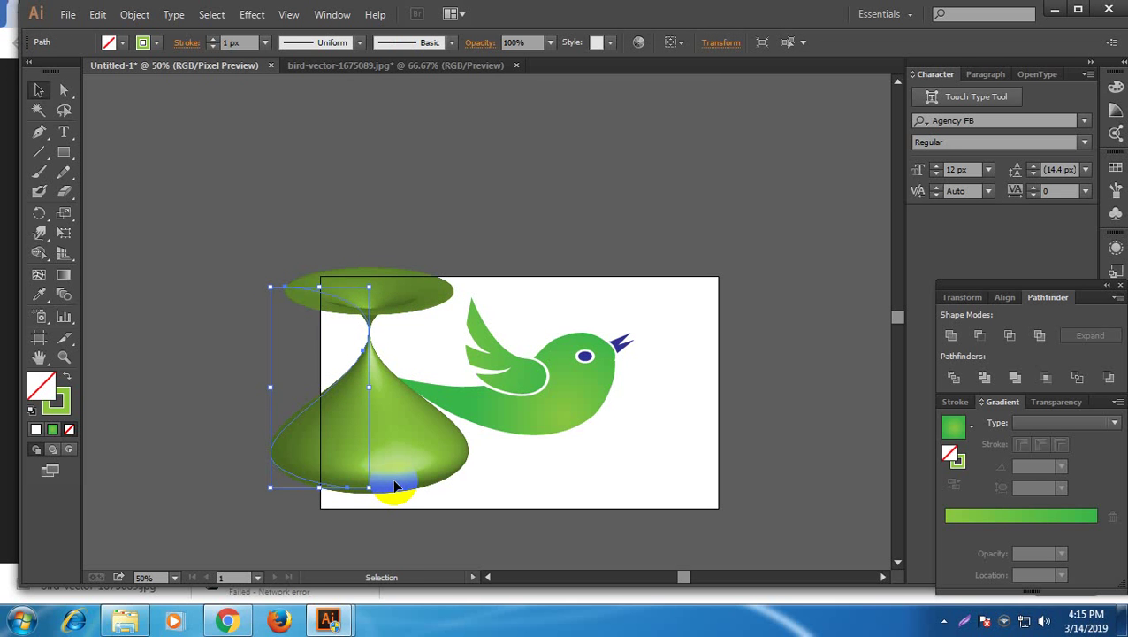
pyautogui.press('a')
pyautogui.press('v')
pyautogui.hotkey('ctrl', 'z')
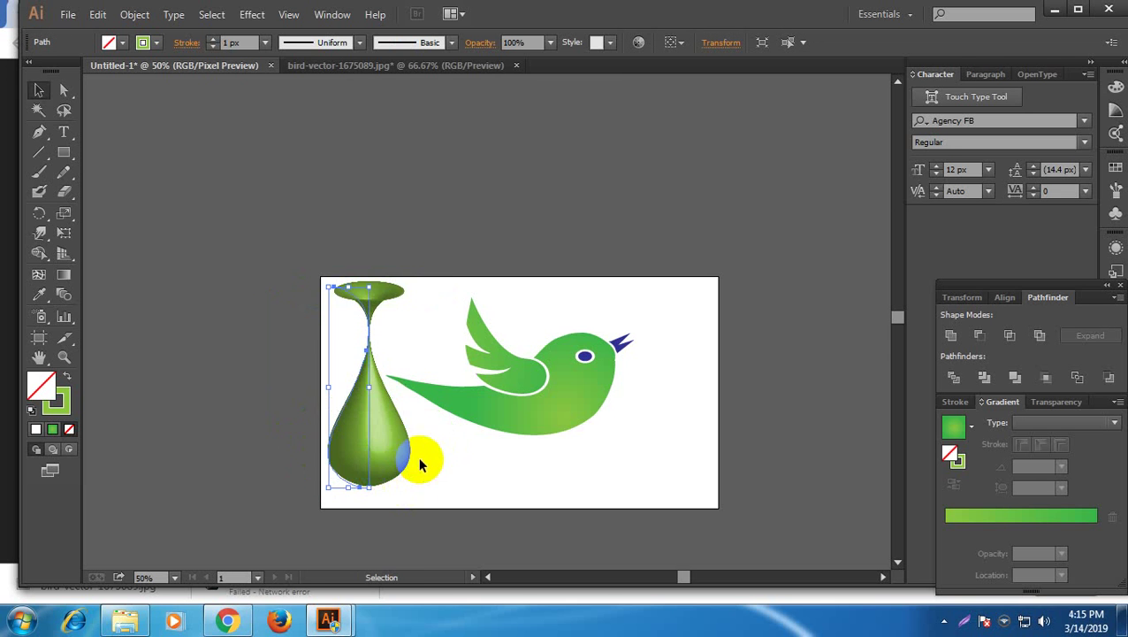
# Shift the revolved drop shape to the artboard's left edge, and move it off the artboard to the upper left
pyautogui.click(448, 491)
pyautogui.moveTo(382, 460); pyautogui.dragTo(366, 457)
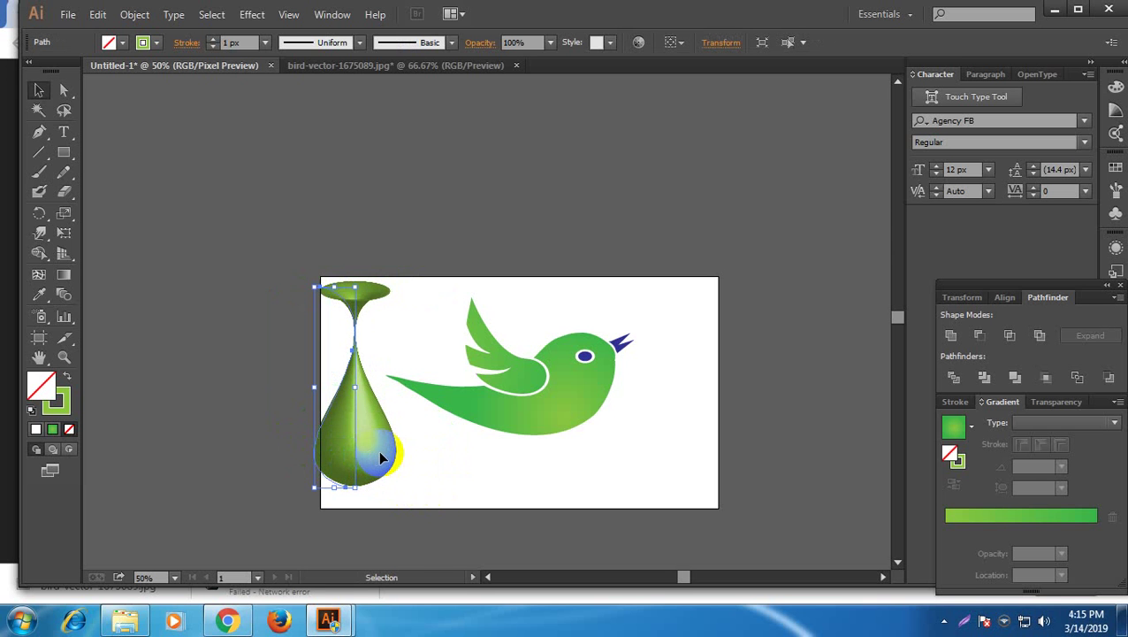
pyautogui.click(426, 460)
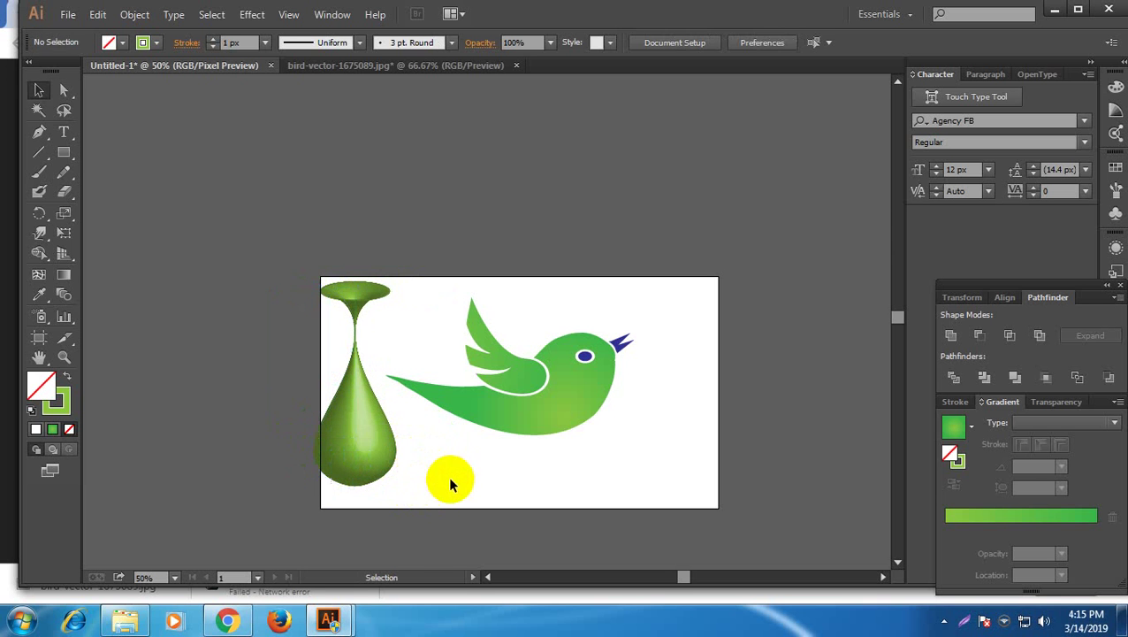
pyautogui.click(376, 454)
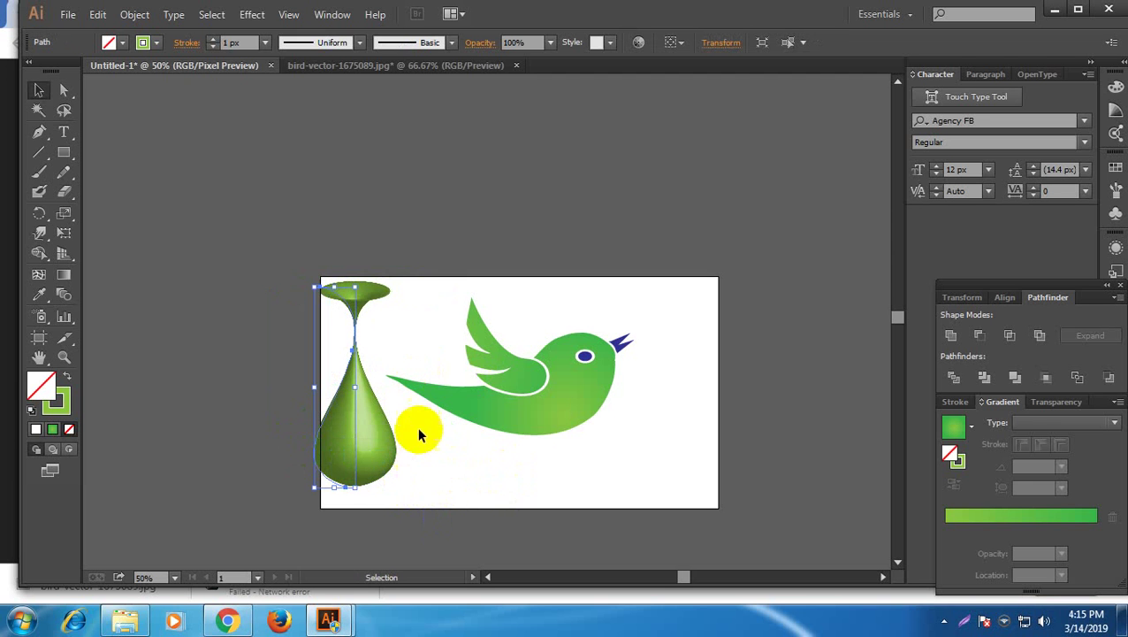
pyautogui.click(526, 425)
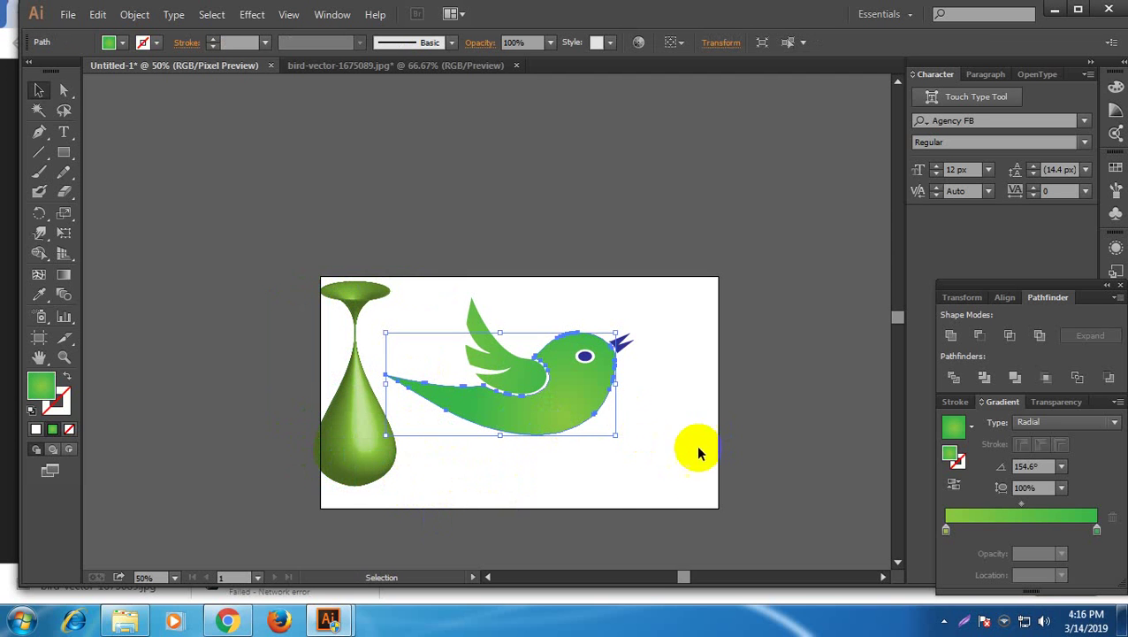
pyautogui.click(530, 473)
pyautogui.click(382, 459)
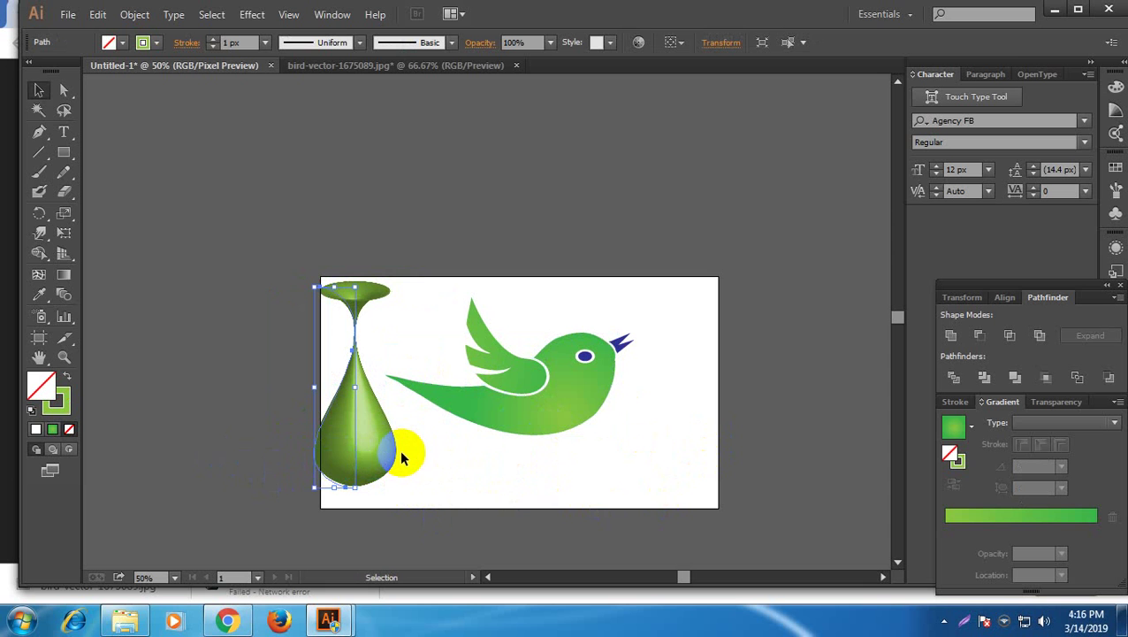
pyautogui.click(478, 448)
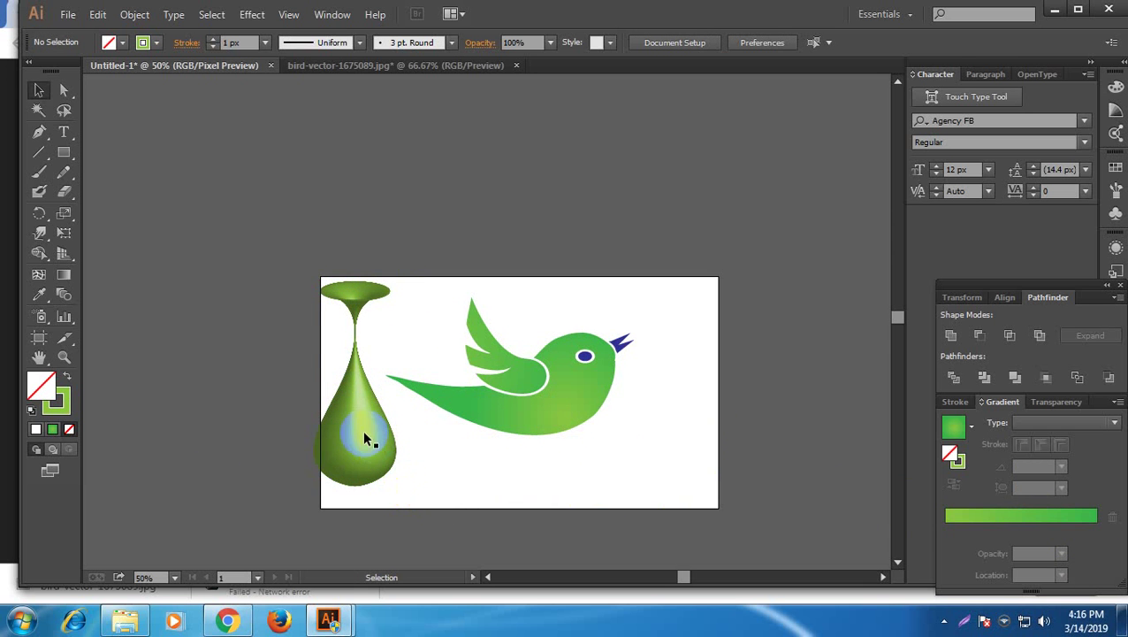
pyautogui.moveTo(365, 433)
pyautogui.mouseDown()
pyautogui.moveTo(340, 297)
pyautogui.moveTo(297, 360)
pyautogui.moveTo(372, 414)
pyautogui.mouseUp()
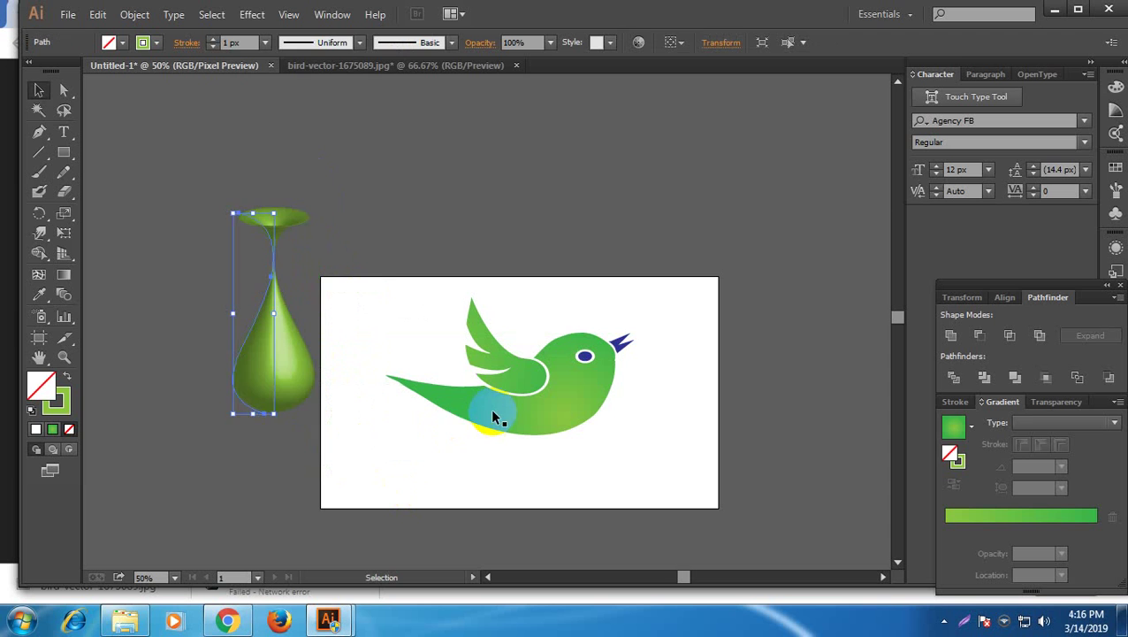
# Delete the revolved drop shape beside the artboard
pyautogui.click(490, 409)
pyautogui.click(268, 367)
pyautogui.press('Delete')
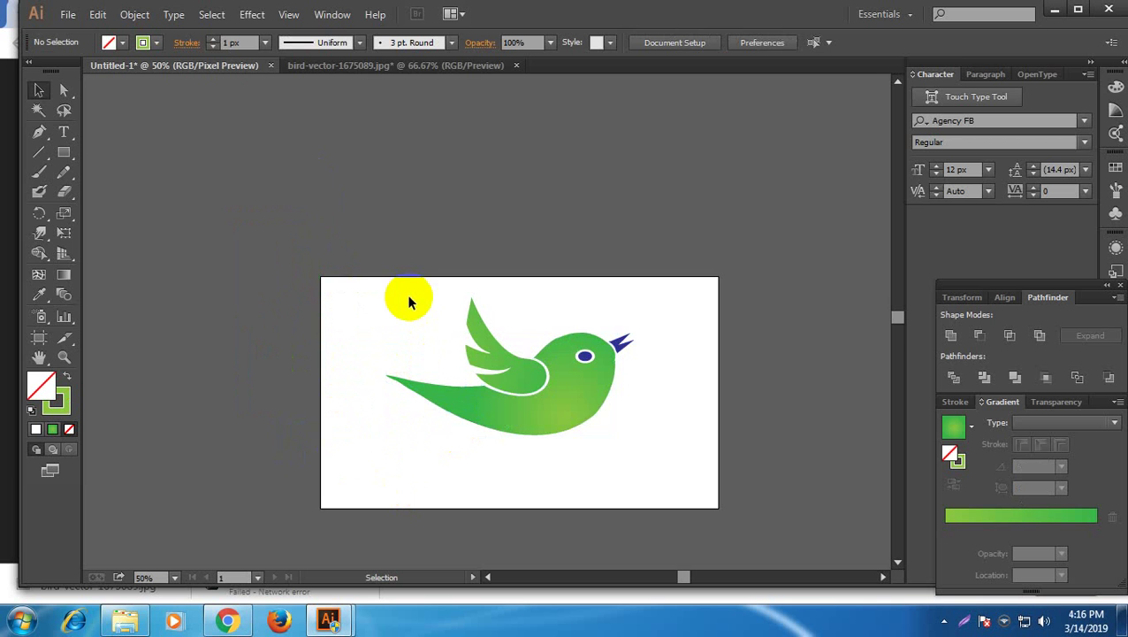
# Select all parts of the bird and move them together slightly down and left on the artboard
pyautogui.scroll(-1, 356, 277)
pyautogui.scroll(-1, 350, 269)
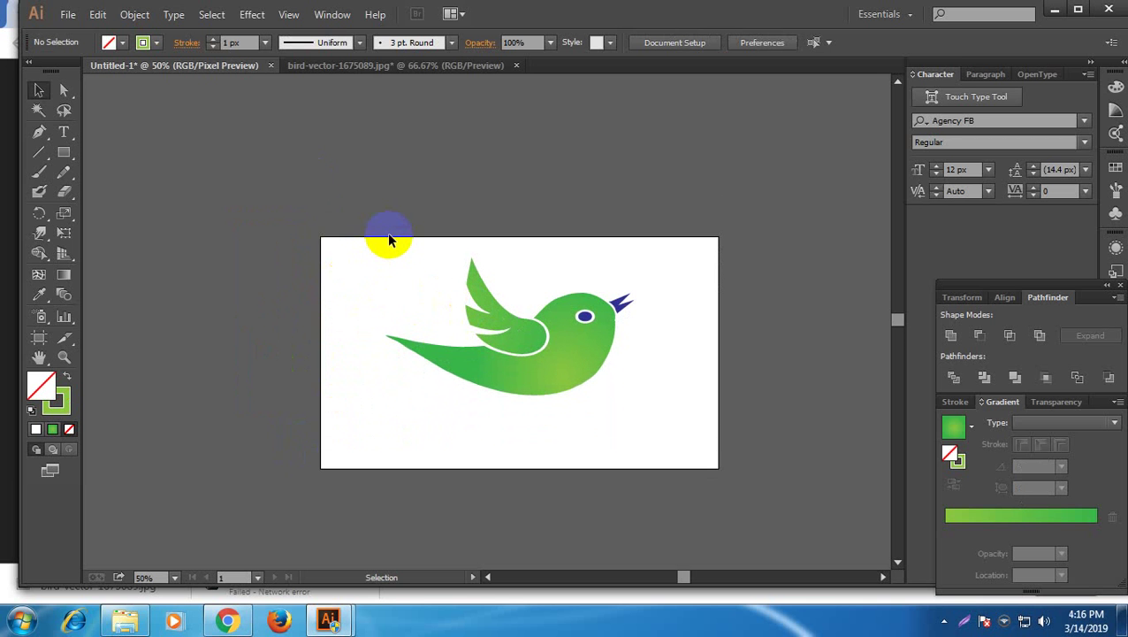
pyautogui.moveTo(389, 239); pyautogui.dragTo(645, 394)
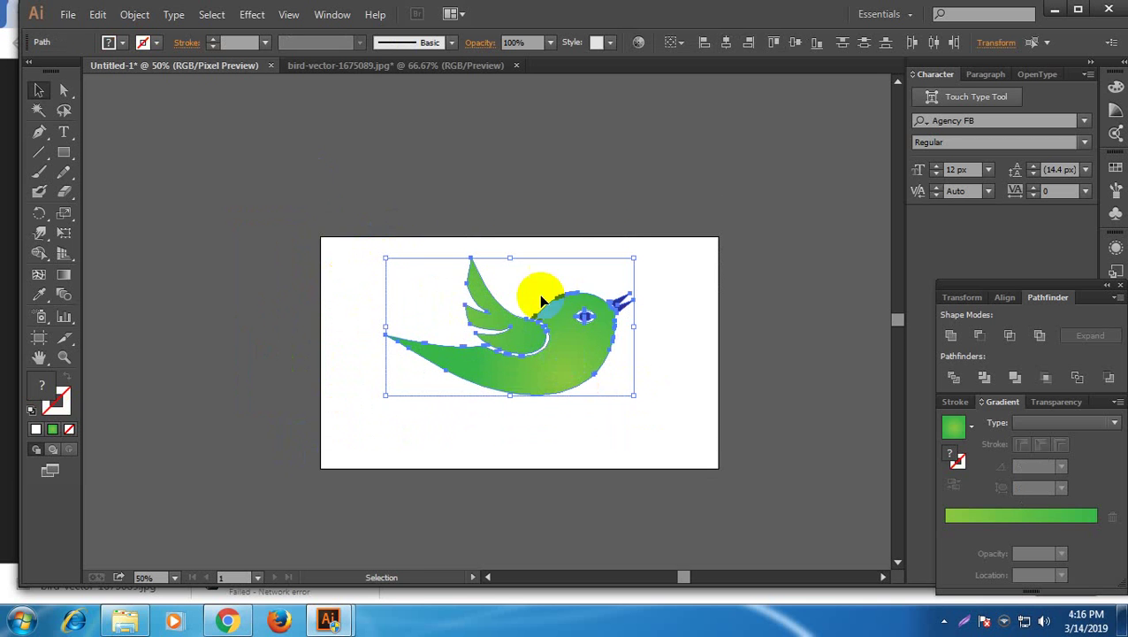
pyautogui.moveTo(562, 359)
pyautogui.mouseDown()
pyautogui.moveTo(491, 190)
pyautogui.moveTo(545, 369)
pyautogui.mouseUp()
# Save the drawing to the Desktop as an Adobe Illustrator file named bird, keeping the default Illustrator CC (17.0) options
pyautogui.press('a')
pyautogui.hotkey('ctrl', 's')
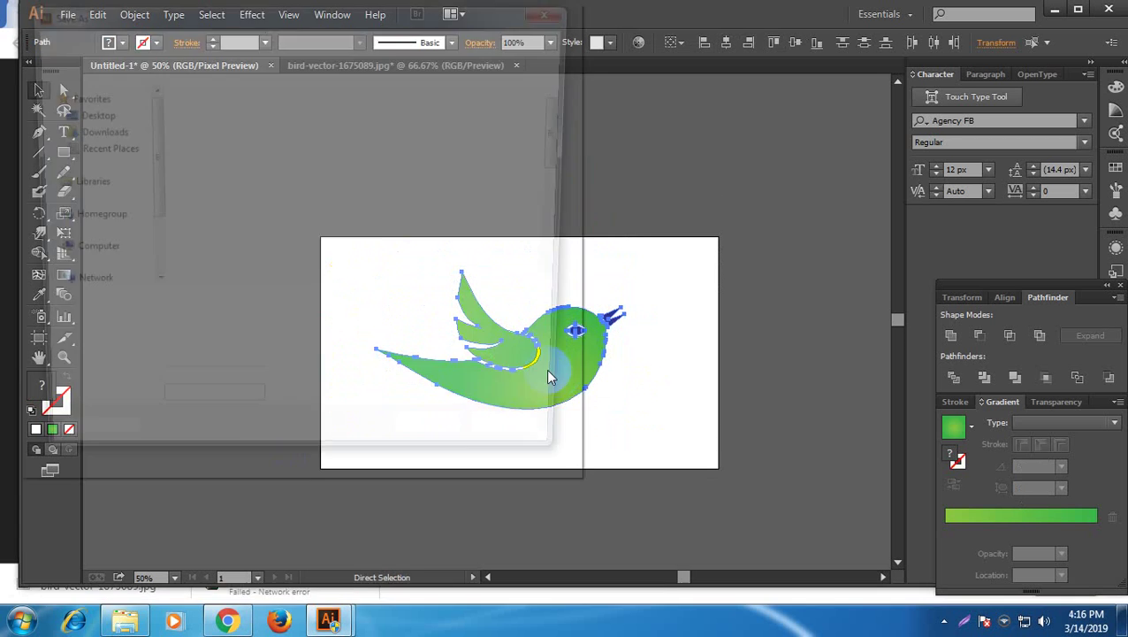
pyautogui.click(53, 96)
pyautogui.click(58, 113)
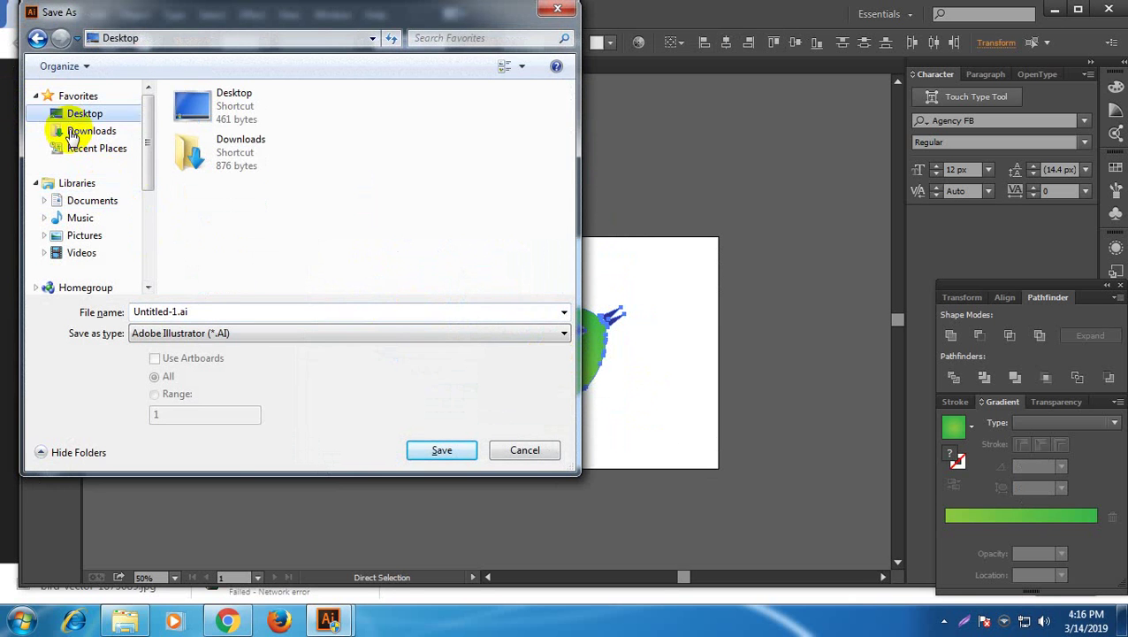
pyautogui.click(202, 313)
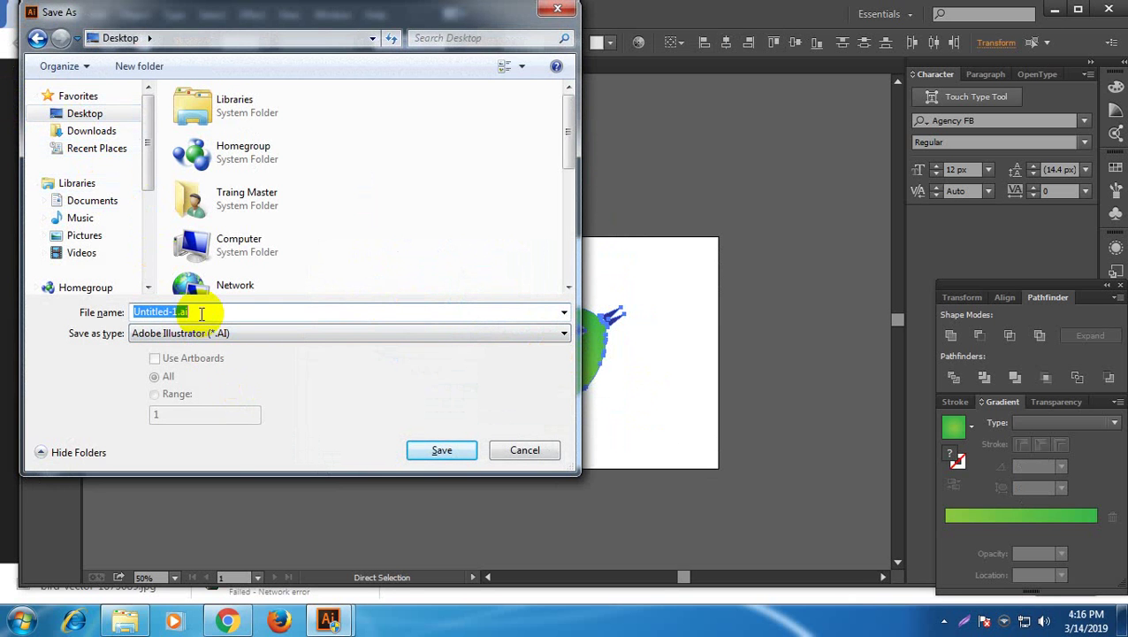
pyautogui.write('bird')
pyautogui.press('Return')
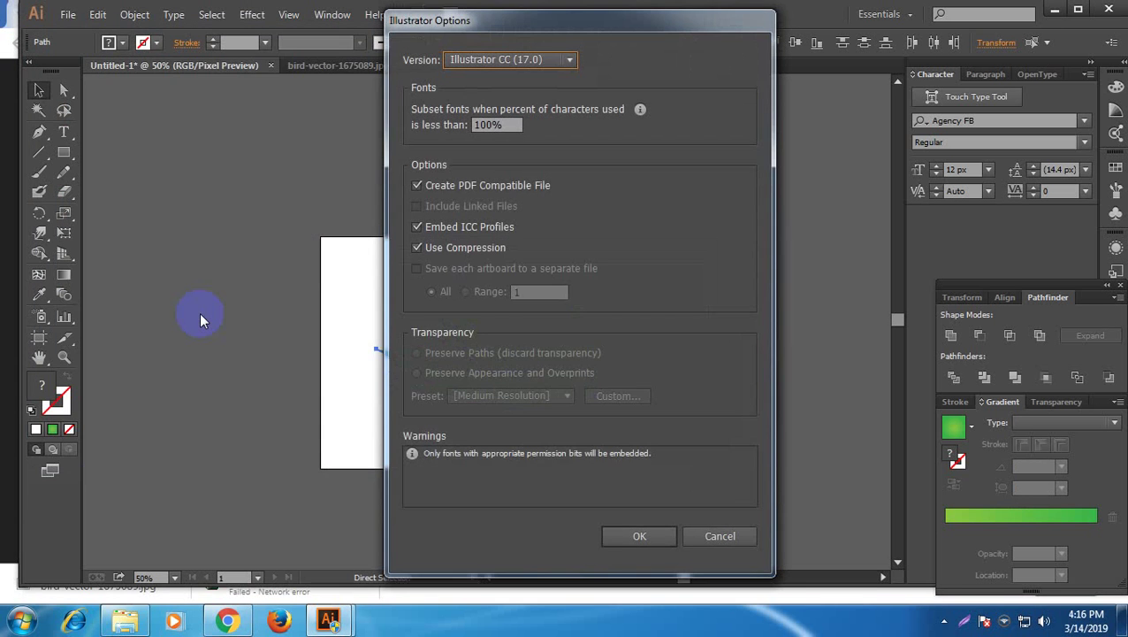
pyautogui.click(639, 536)
# Close bird-vector-1675089.jpg without saving its changes, and close bird.ai as well
pyautogui.click(368, 66)
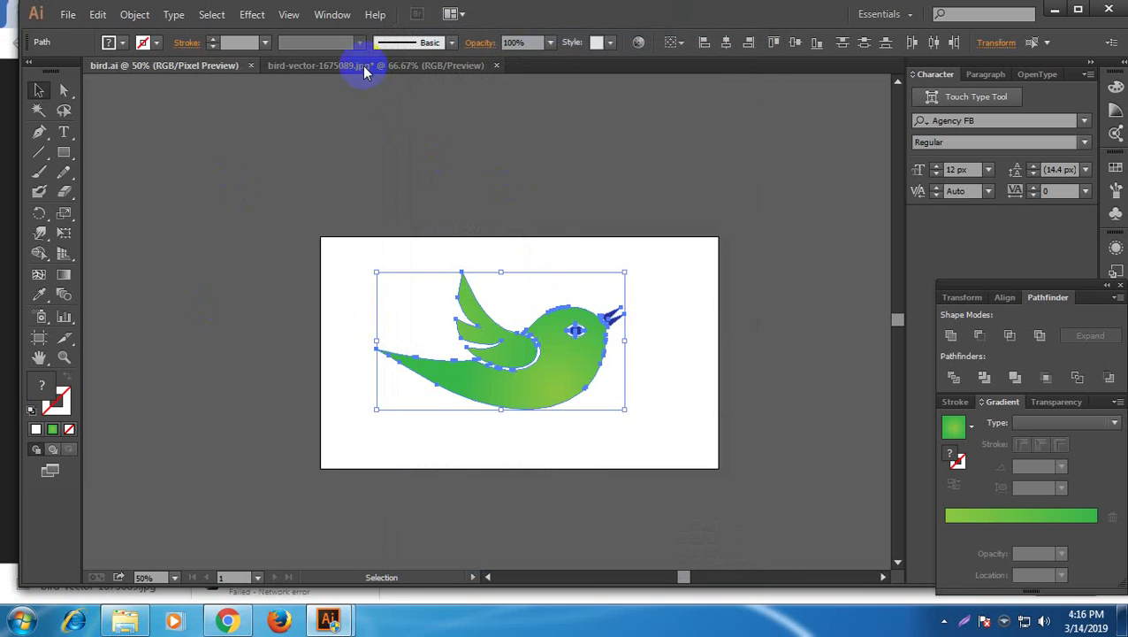
pyautogui.click(496, 65)
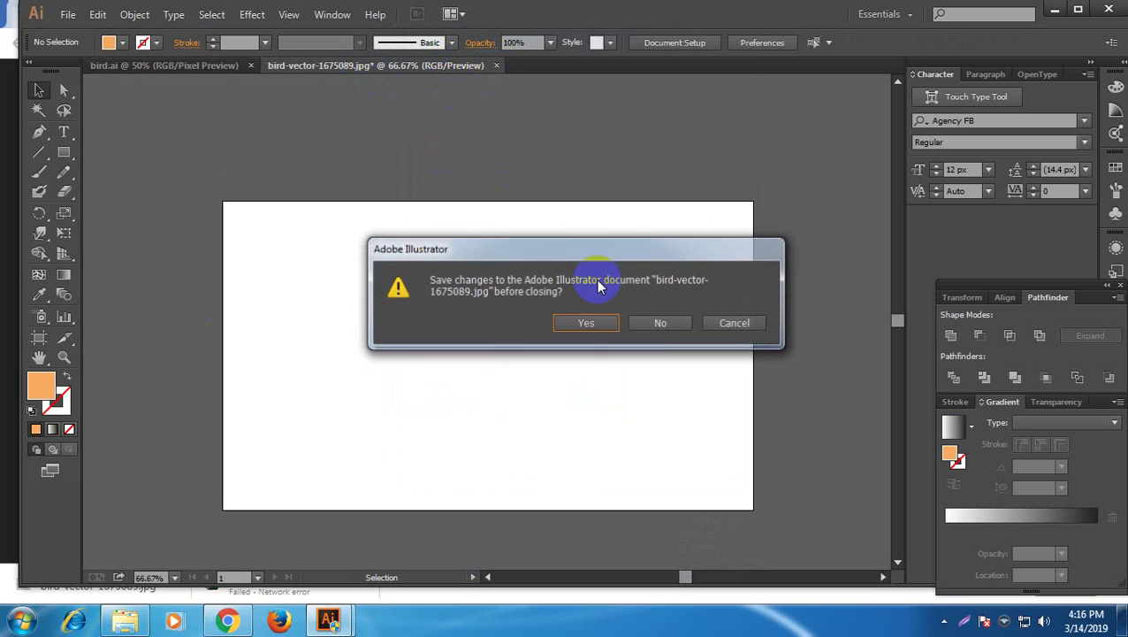
pyautogui.click(655, 325)
pyautogui.click(248, 65)
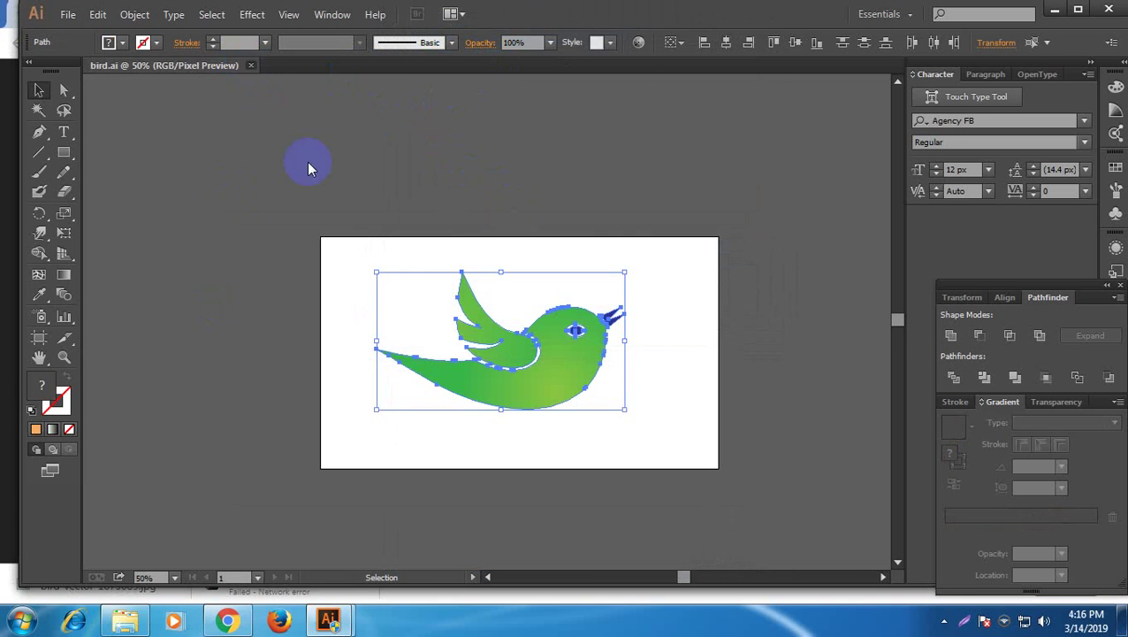
# Create a new blank document with the offered settings
pyautogui.click(71, 15)
pyautogui.click(92, 36)
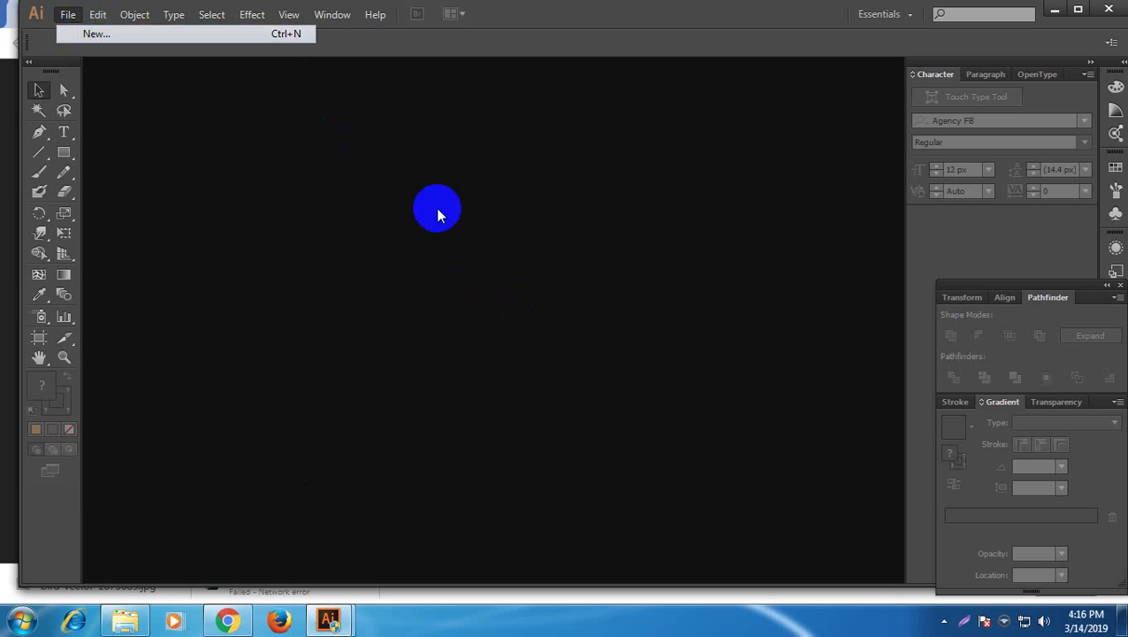
pyautogui.click(665, 539)
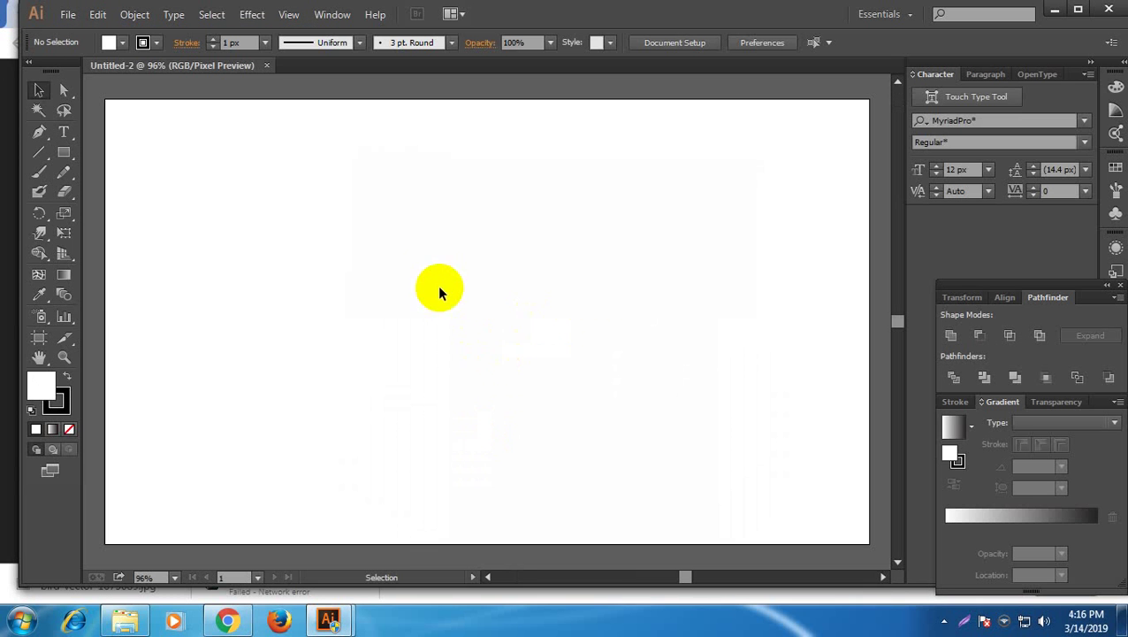
pyautogui.click(39, 130)
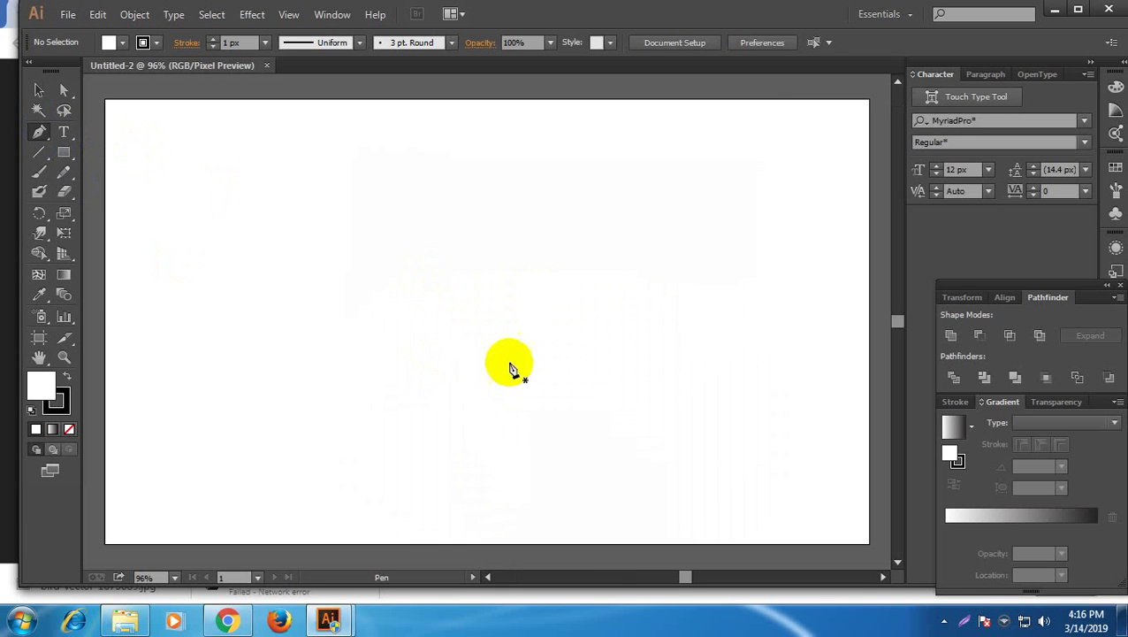
pyautogui.click(944, 621)
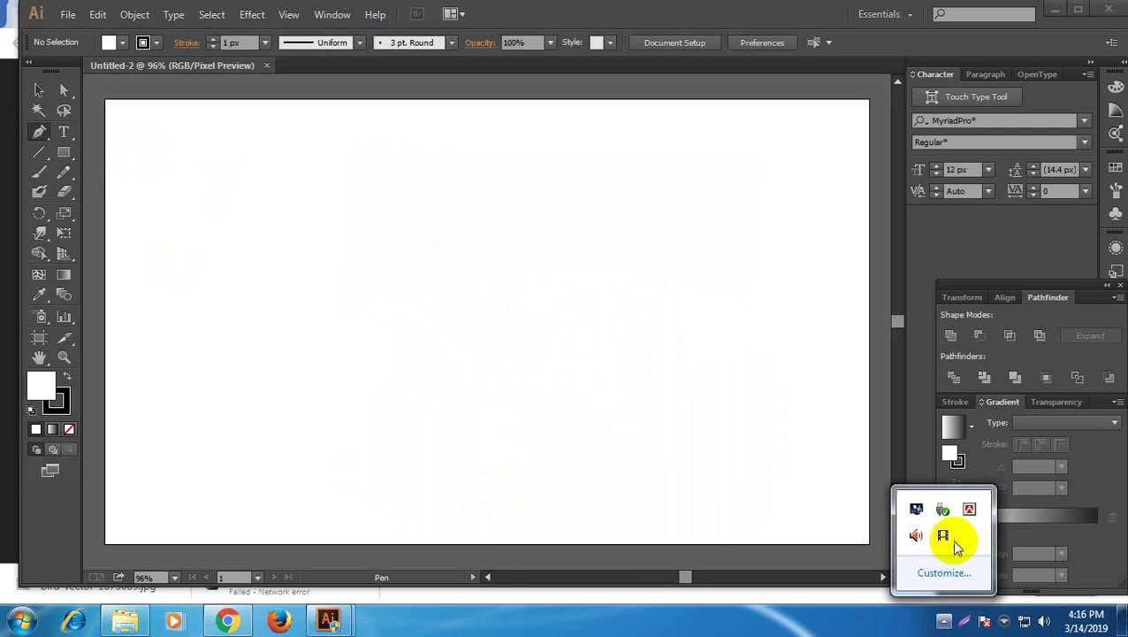
pyautogui.click(38, 132)
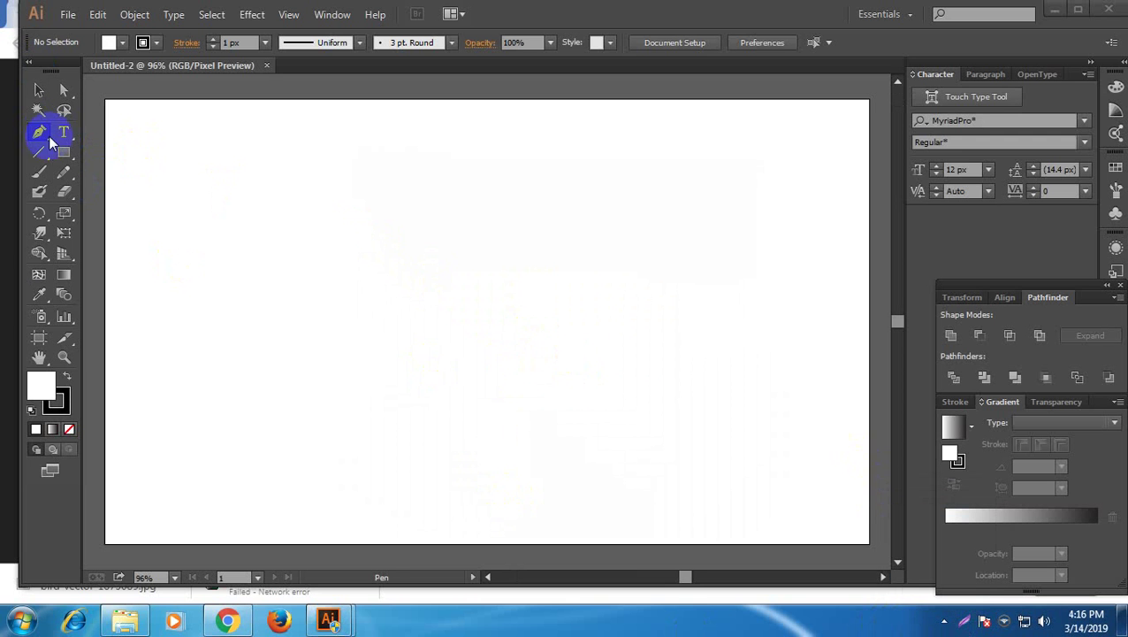
pyautogui.click(39, 90)
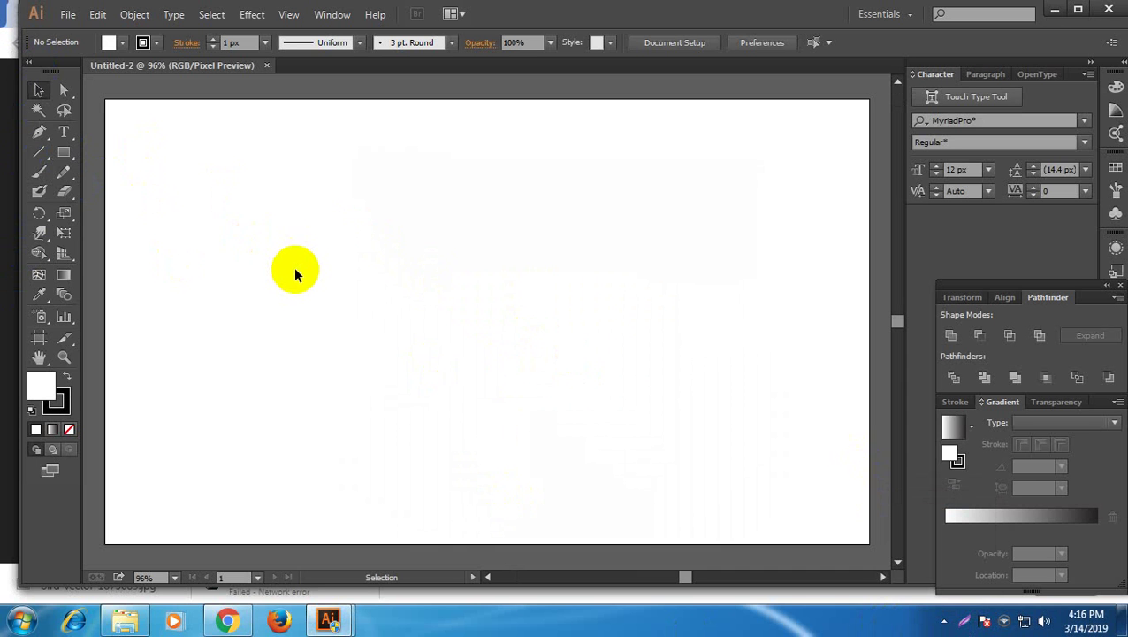
pyautogui.click(39, 132)
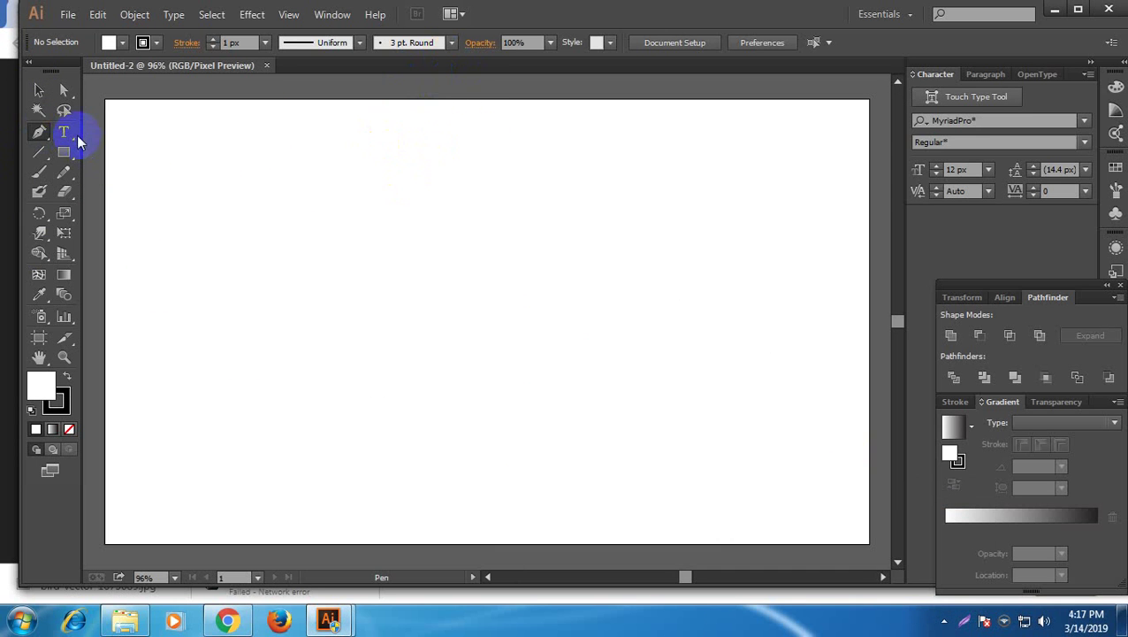
# Add the text AMDA REALESTARTE to the artboard and enlarge it to about 51.51 px
pyautogui.click(65, 134)
pyautogui.click(323, 305)
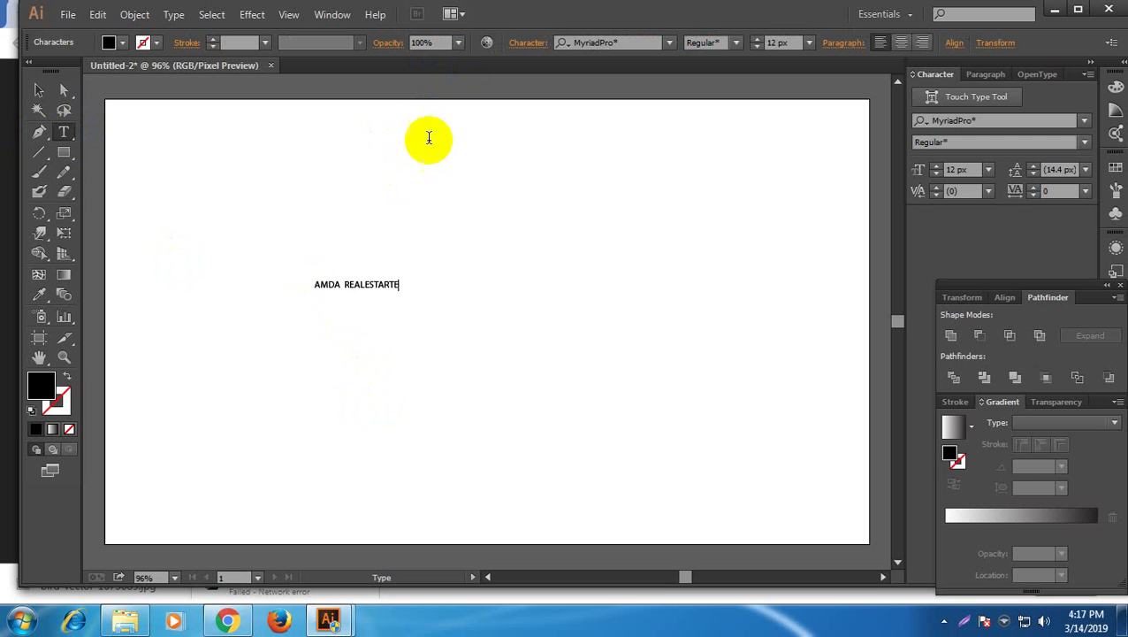
pyautogui.click(49, 90)
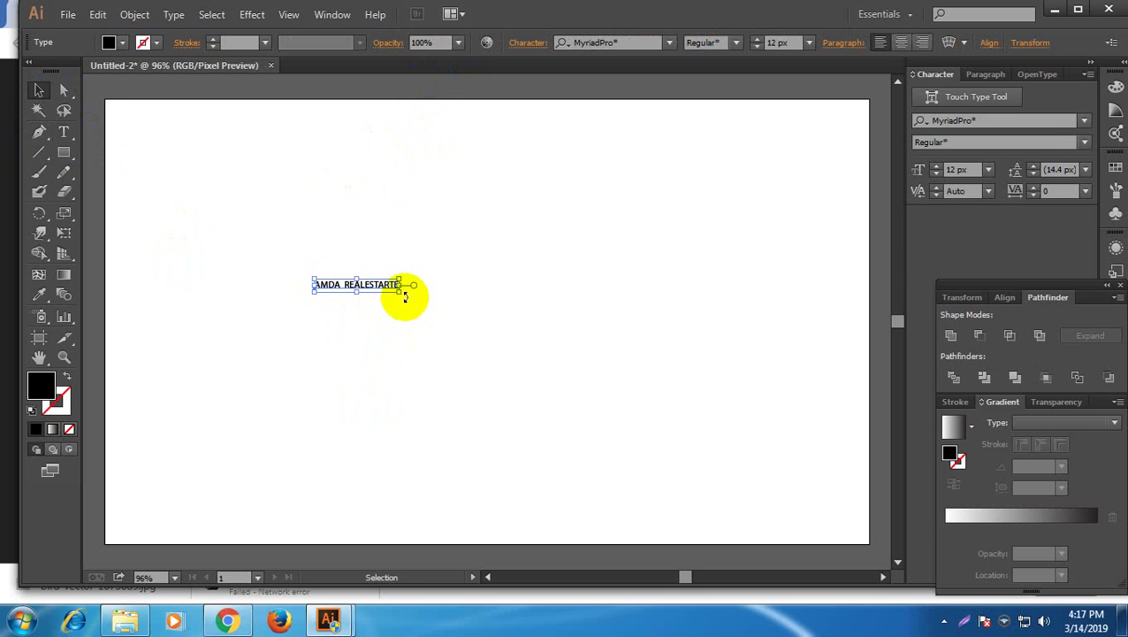
pyautogui.moveTo(400, 290); pyautogui.dragTo(630, 365)
# Move the enlarged text so it sits slightly above the centre of the artboard, and leave it deselected
pyautogui.moveTo(604, 321); pyautogui.dragTo(604, 344)
pyautogui.click(582, 248)
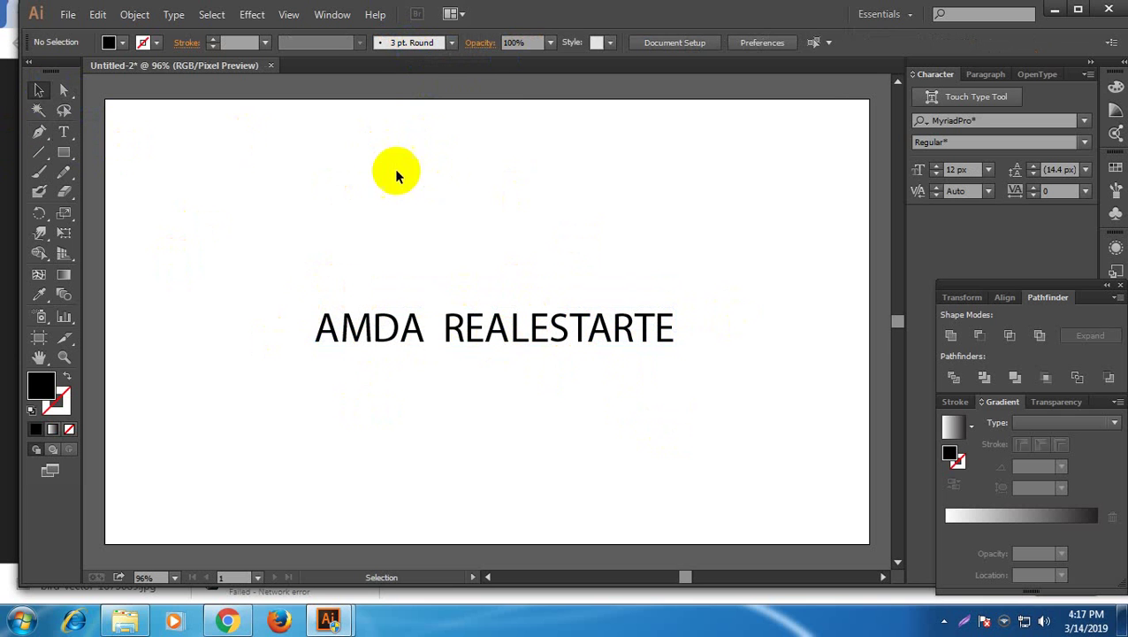
pyautogui.moveTo(498, 330); pyautogui.dragTo(482, 294)
pyautogui.click(433, 264)
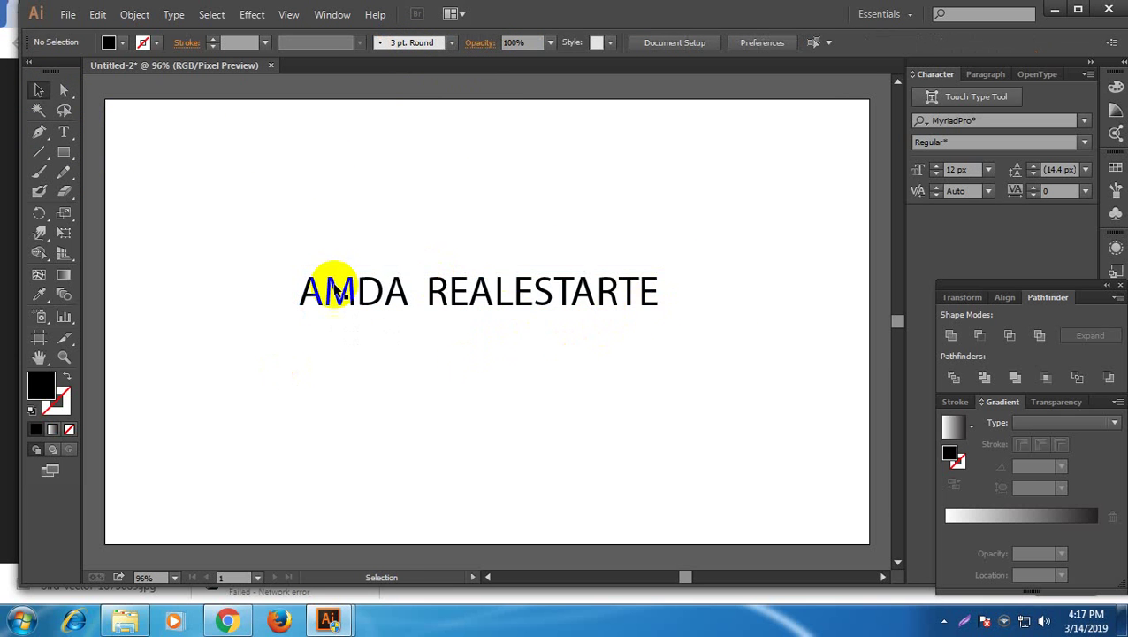
# Correct the spelling of the second word so the text reads AMDA REALESTATE
pyautogui.click(64, 131)
pyautogui.click(618, 294)
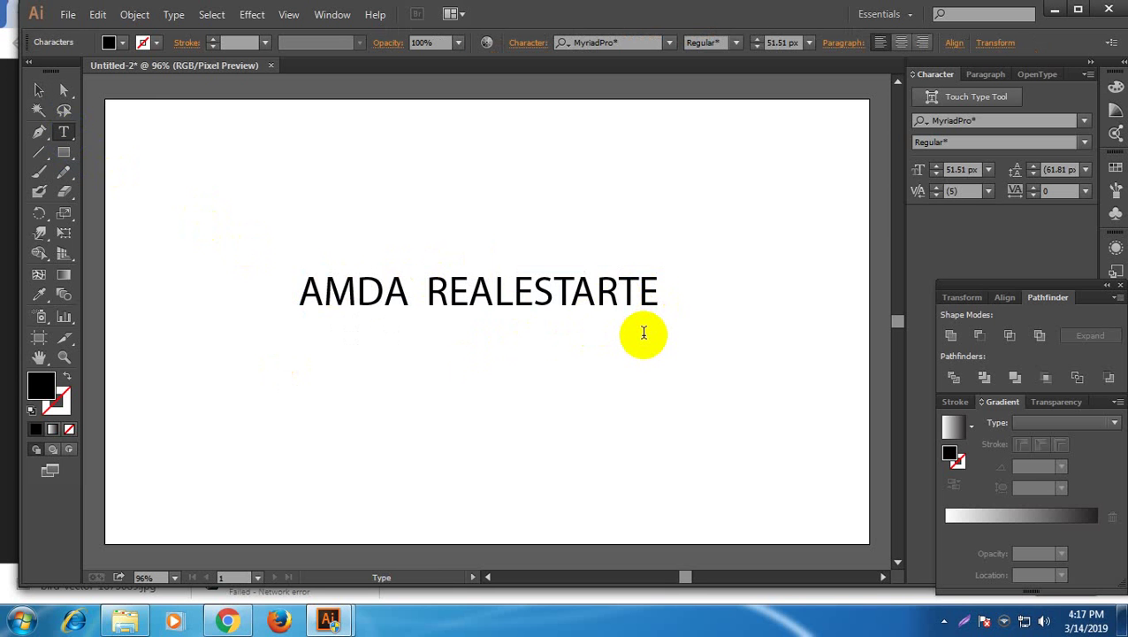
pyautogui.click(38, 89)
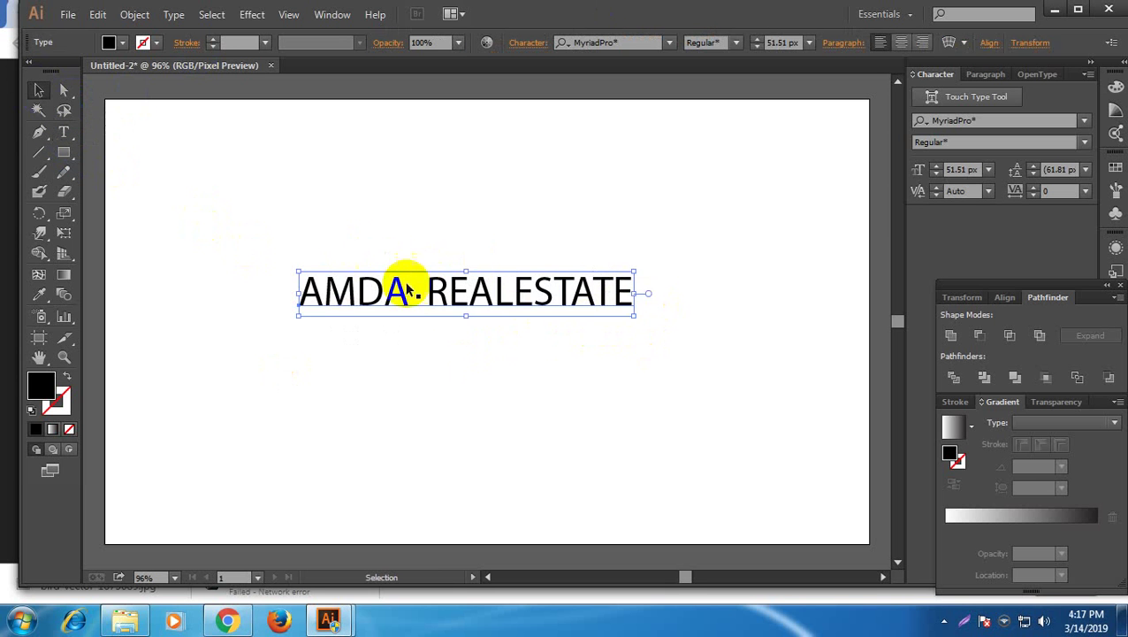
# Delete the word REALESTATE from the text, keeping only AMDA
pyautogui.click(466, 305)
pyautogui.click(64, 137)
pyautogui.moveTo(470, 295); pyautogui.dragTo(658, 347)
pyautogui.press('BackSpace')
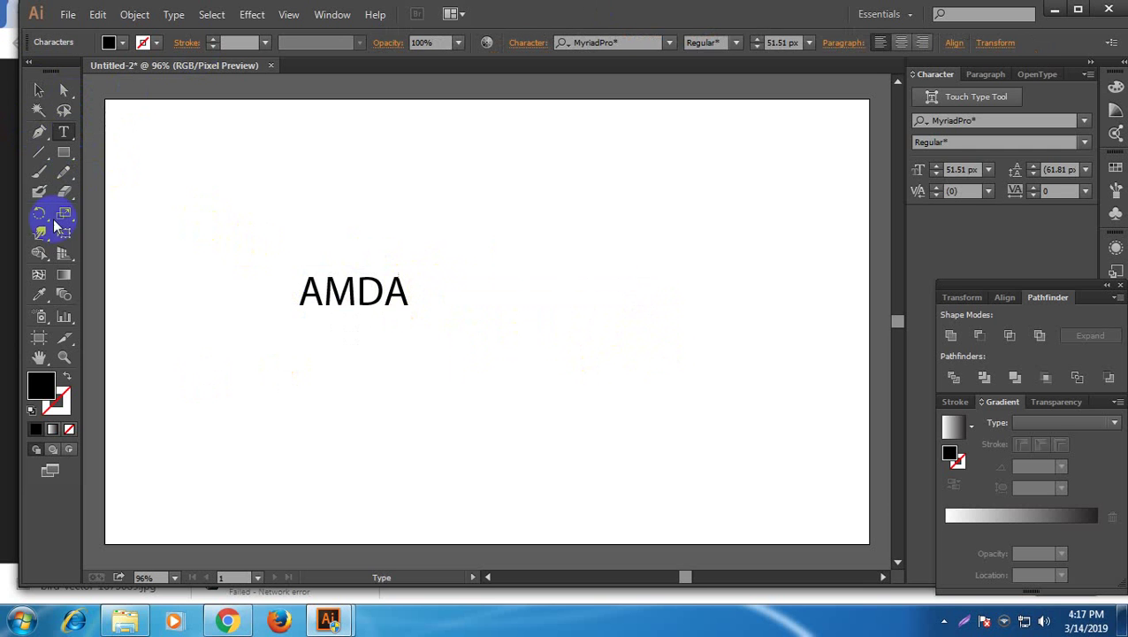
# Enlarge the AMDA text to about 166.97 px and shift it slightly upward on the artboard
pyautogui.click(38, 89)
pyautogui.click(418, 306)
pyautogui.click(423, 315)
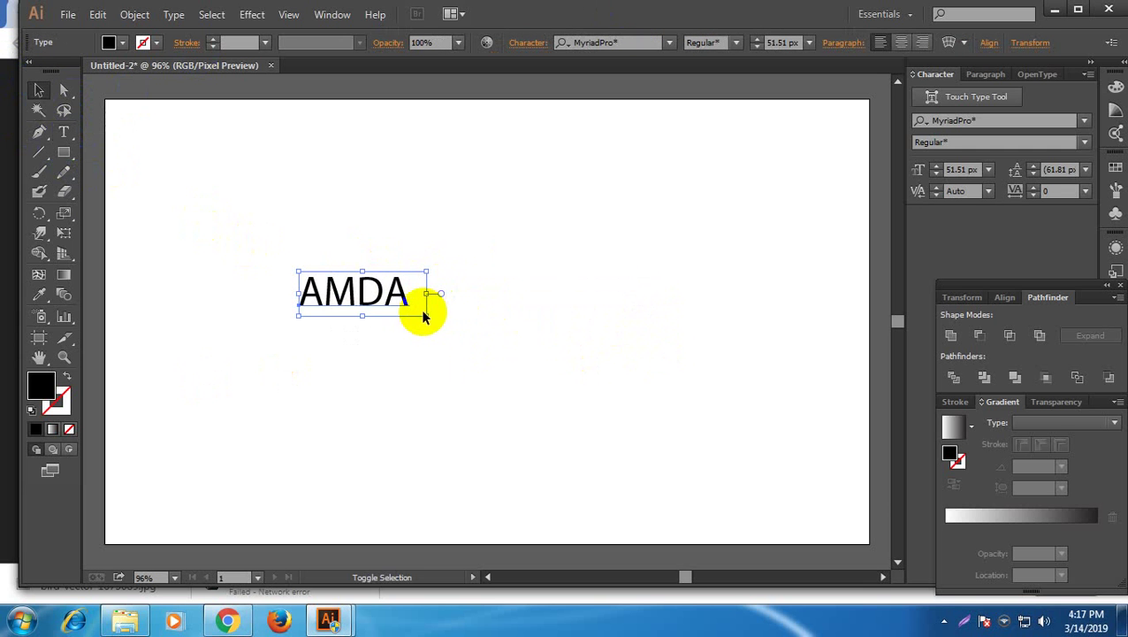
pyautogui.moveTo(427, 315); pyautogui.dragTo(603, 382)
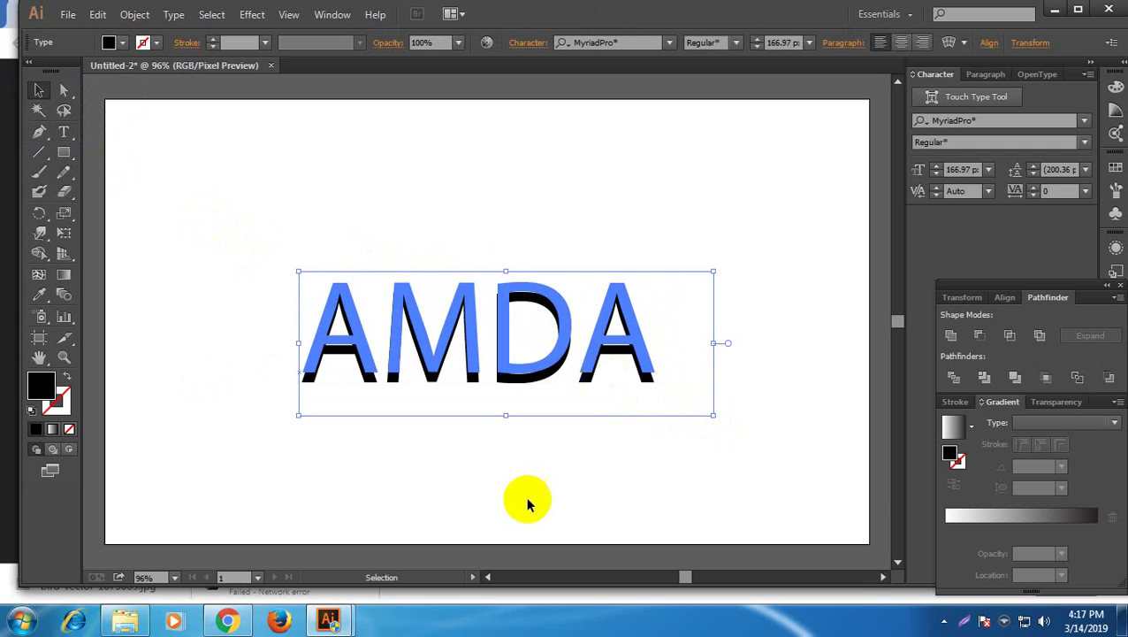
pyautogui.click(454, 407)
pyautogui.click(470, 369)
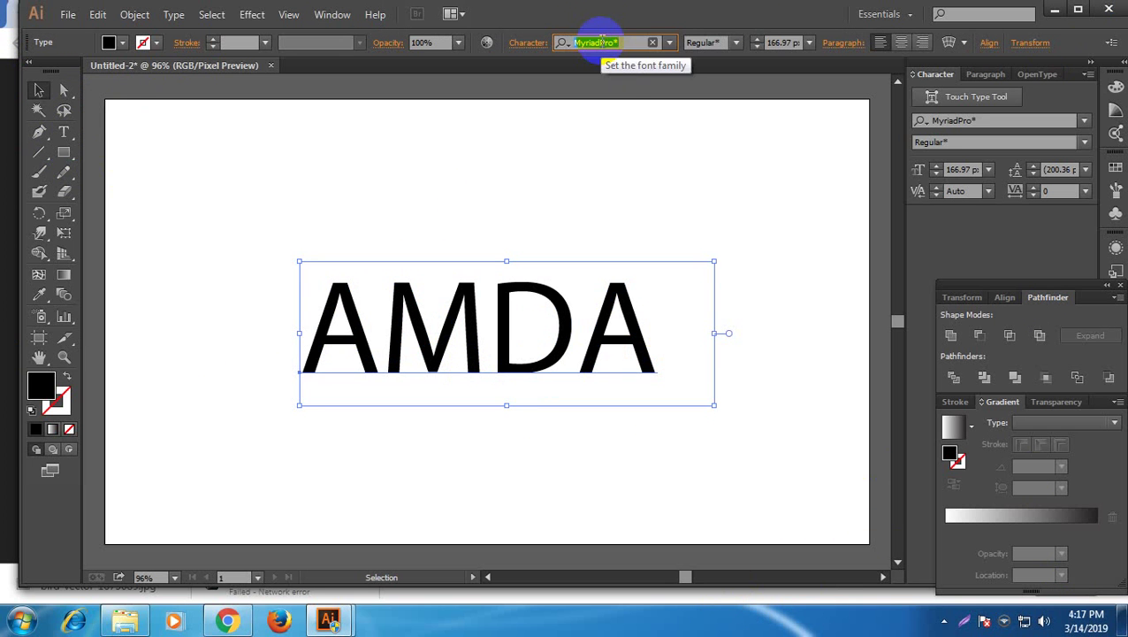
# Try to find the font nexa for the AMDA text
pyautogui.write('nexa')
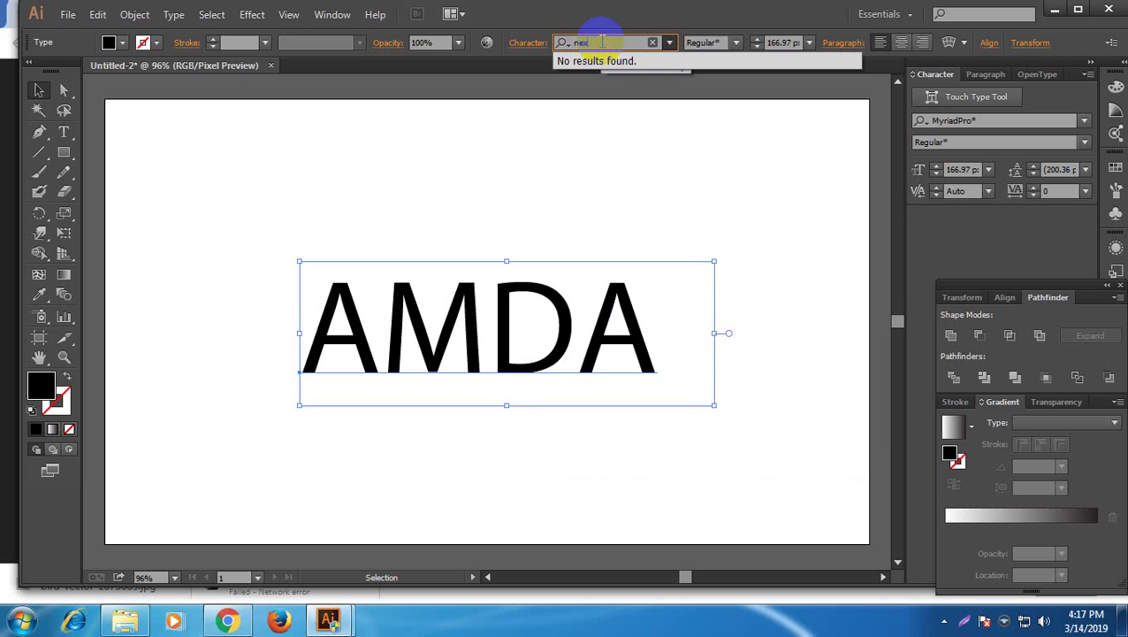
pyautogui.press('BackSpace')
pyautogui.press('BackSpace')
pyautogui.press('BackSpace')
pyautogui.press('BackSpace')
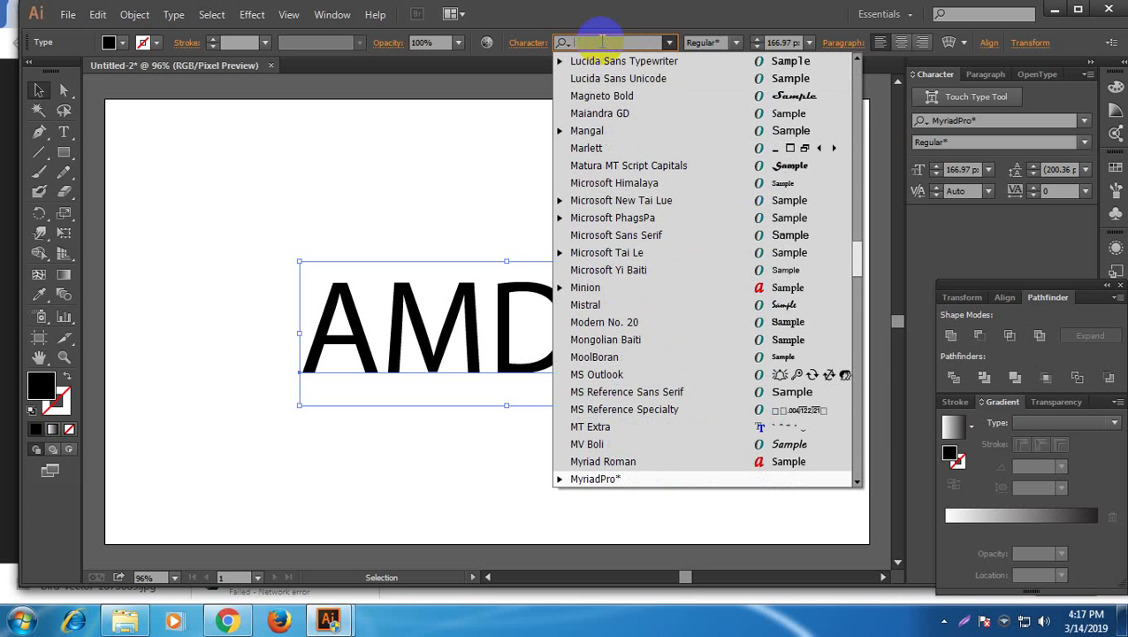
# Set the font of the AMDA text to Times New Roman and deselect it
pyautogui.write('time')
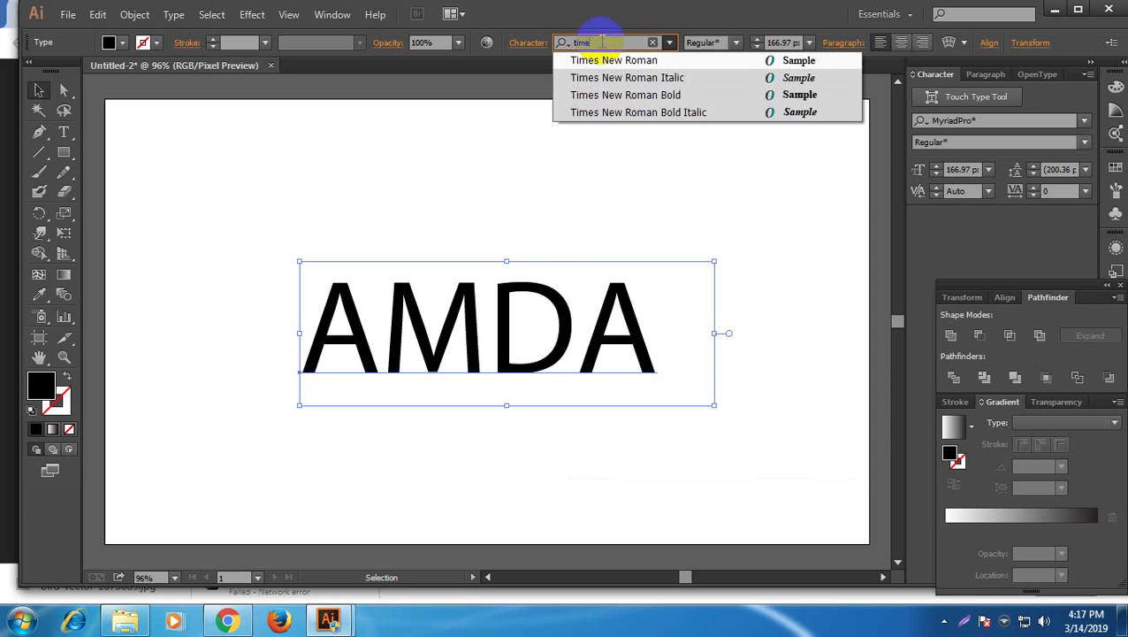
pyautogui.click(631, 62)
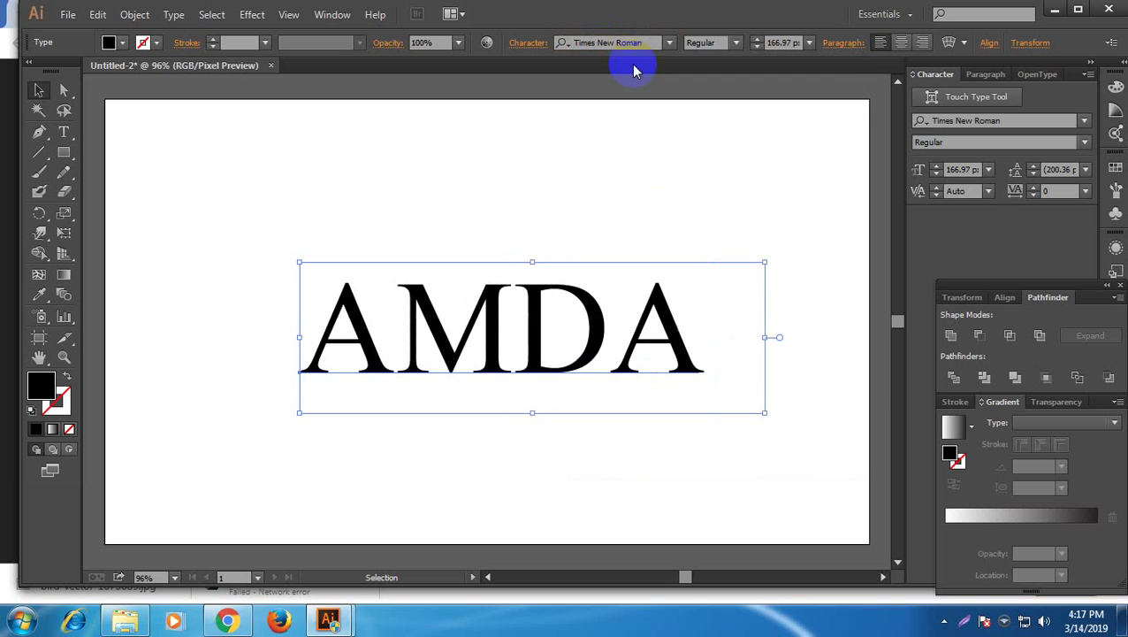
pyautogui.click(235, 237)
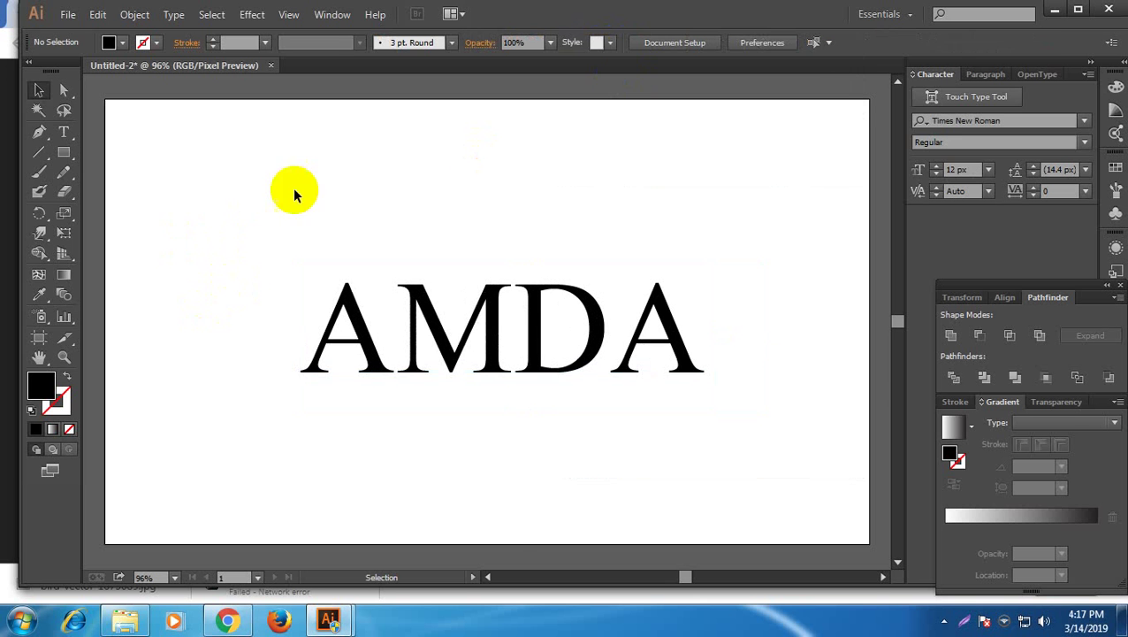
# Switch to Google Chrome, close the bird image preview, and search Google Images for real estate font
pyautogui.click(206, 600)
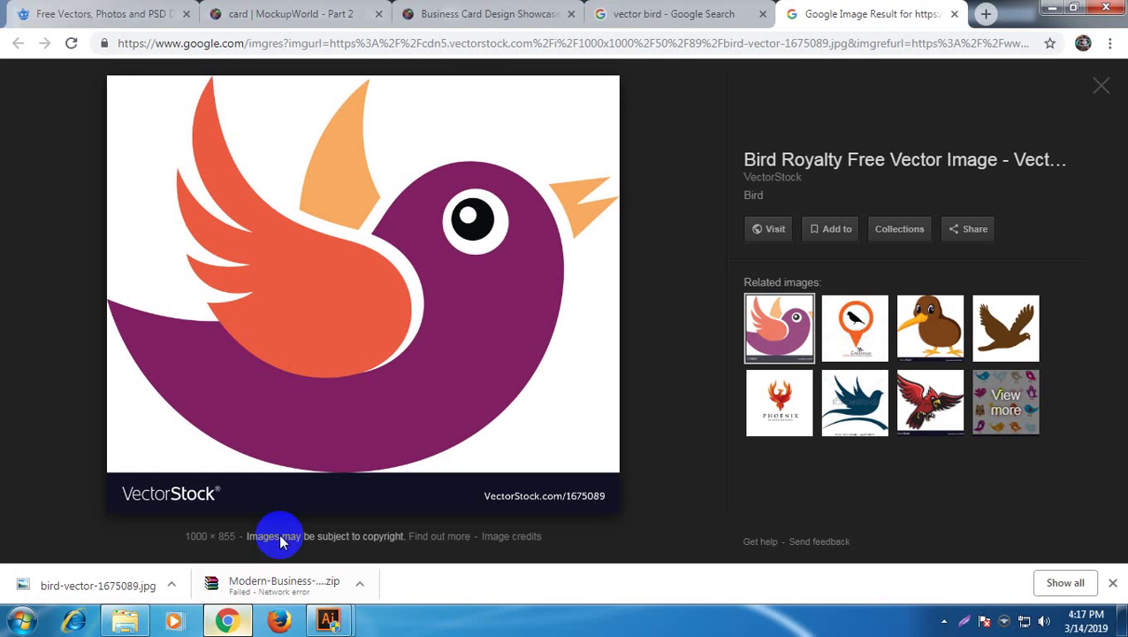
pyautogui.click(955, 15)
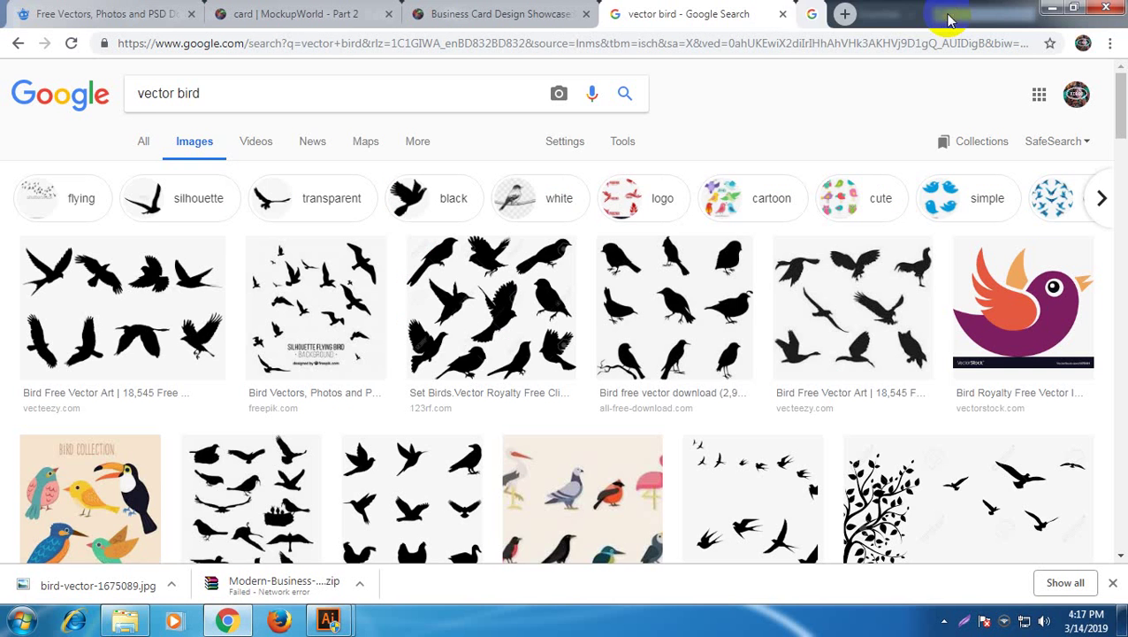
pyautogui.click(281, 106)
pyautogui.write('re')
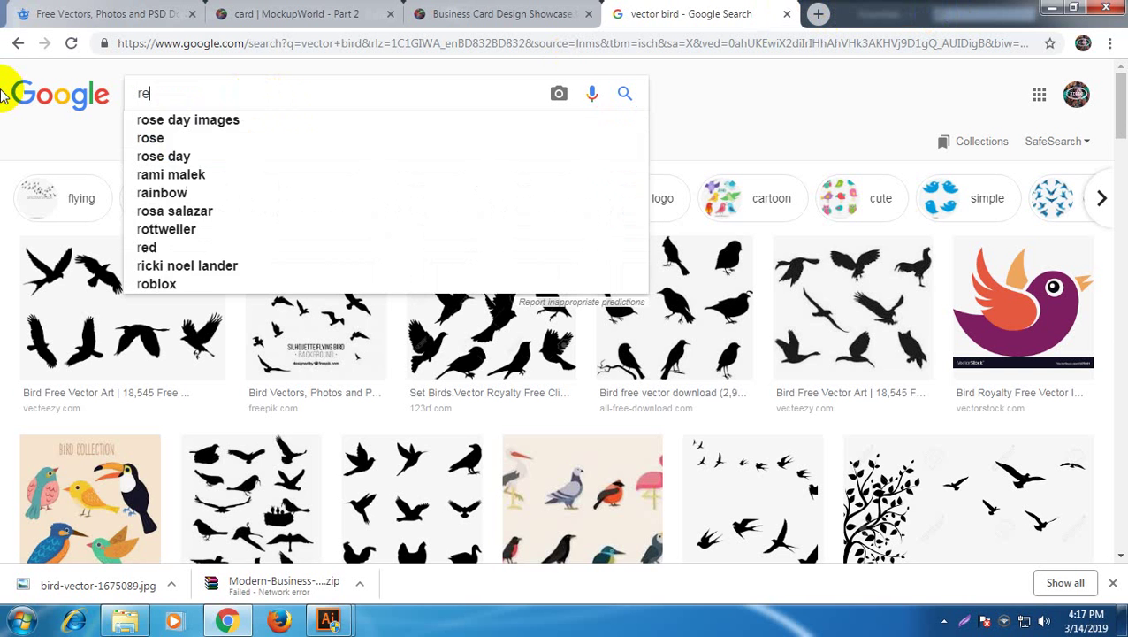
pyautogui.write('al estate ')
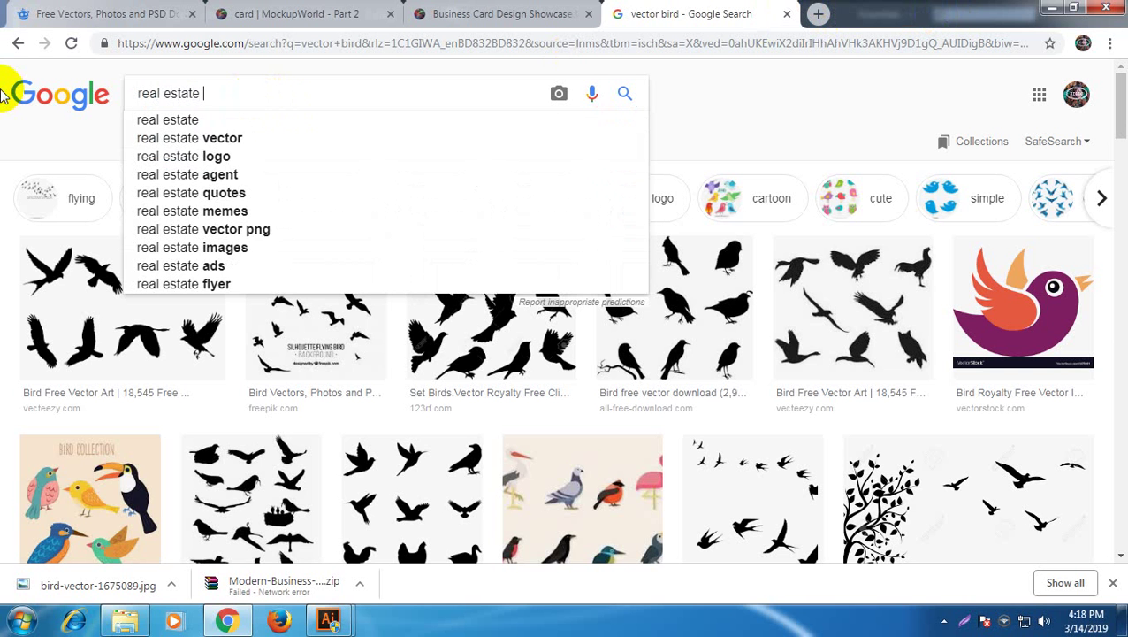
pyautogui.write('font')
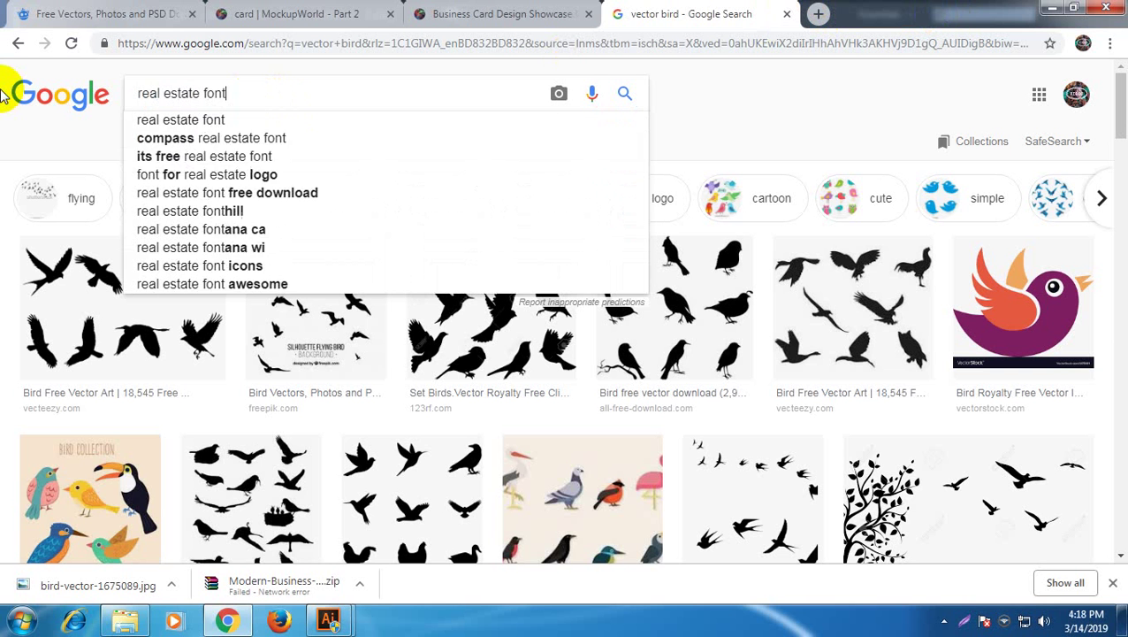
pyautogui.press('Return')
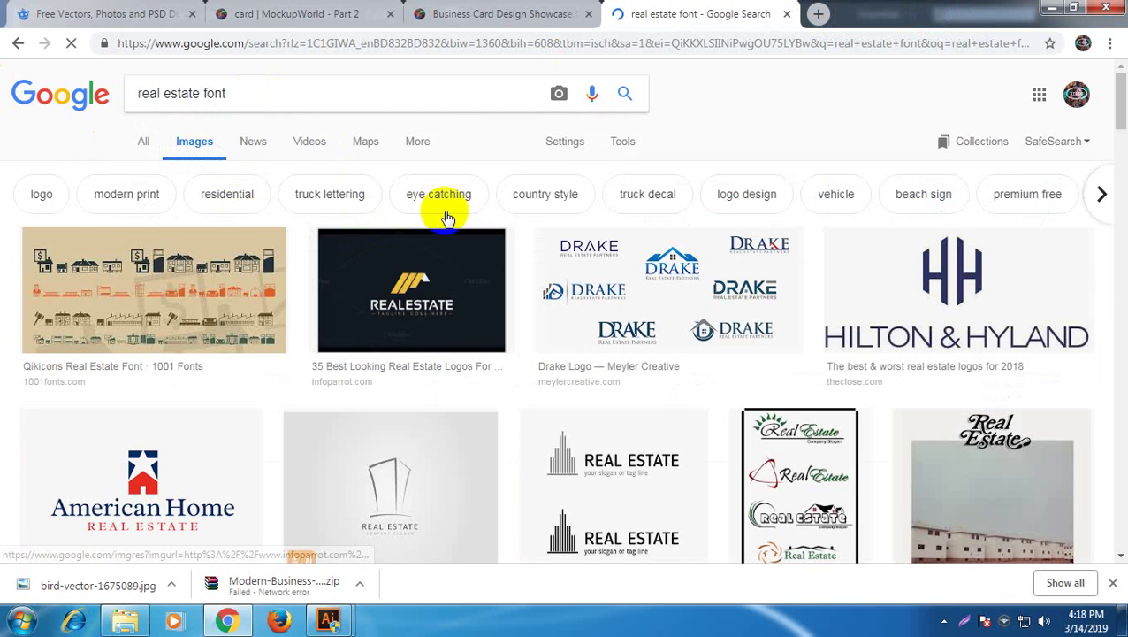
# Preview the Drake Logo image, close it, and look through the general web results for real estate font
pyautogui.click(638, 285)
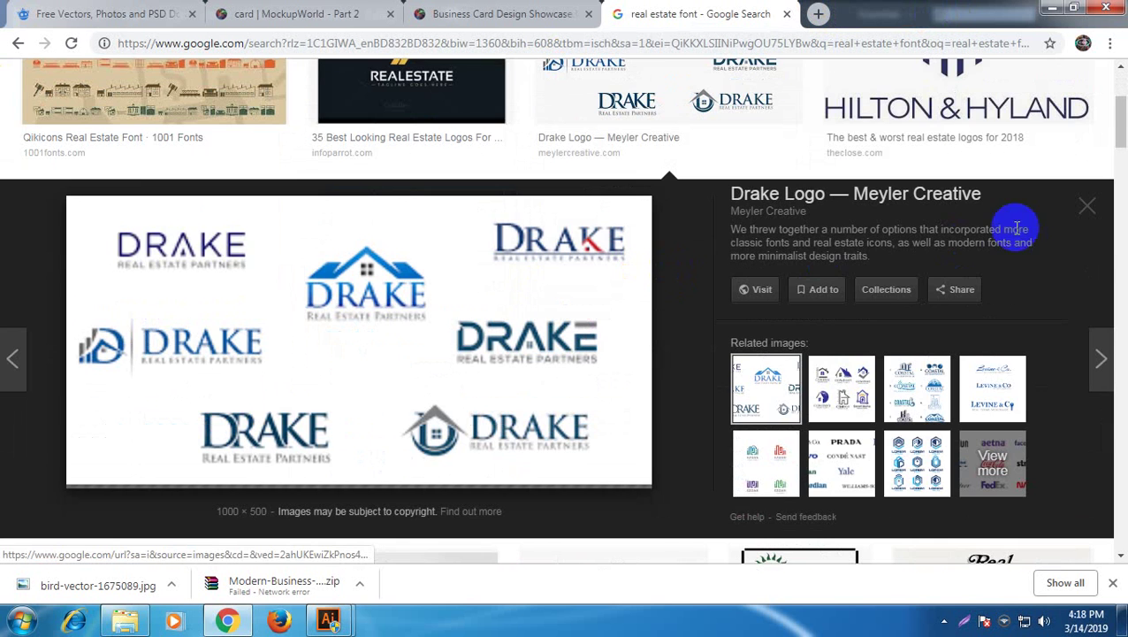
pyautogui.click(1084, 213)
pyautogui.scroll(1, 257, 175)
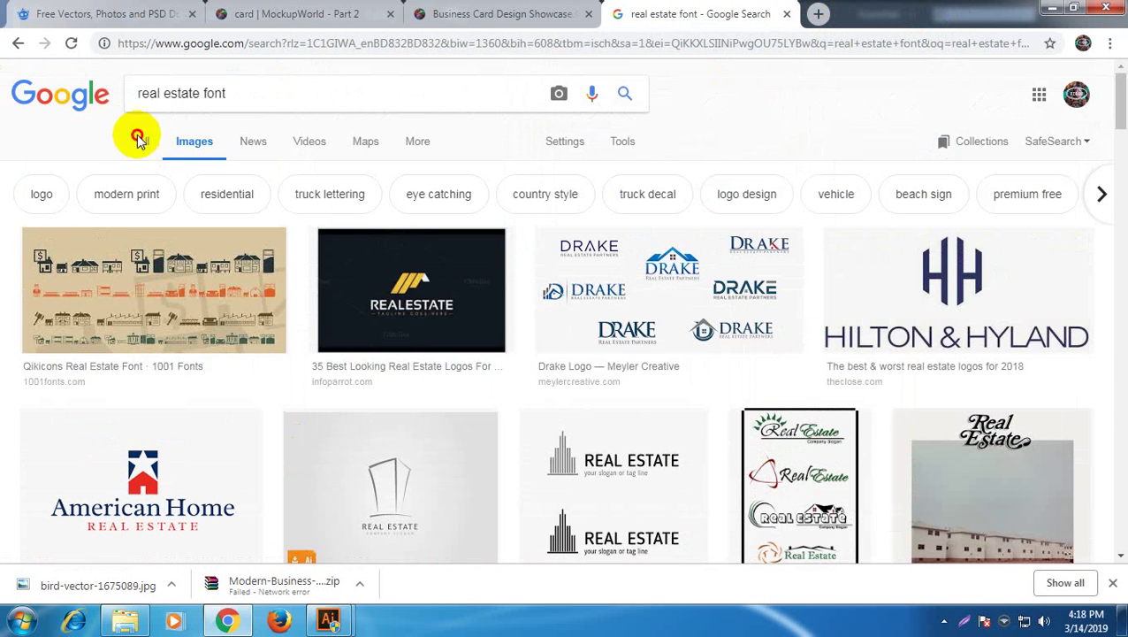
pyautogui.click(142, 146)
pyautogui.scroll(-3, 442, 336)
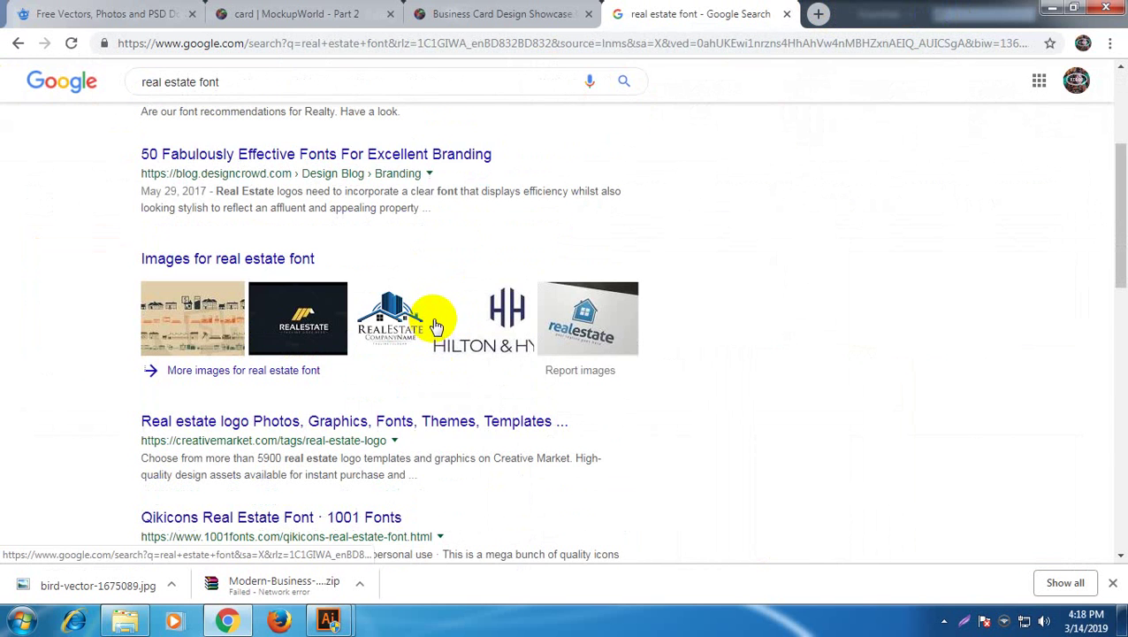
pyautogui.scroll(2, 332, 330)
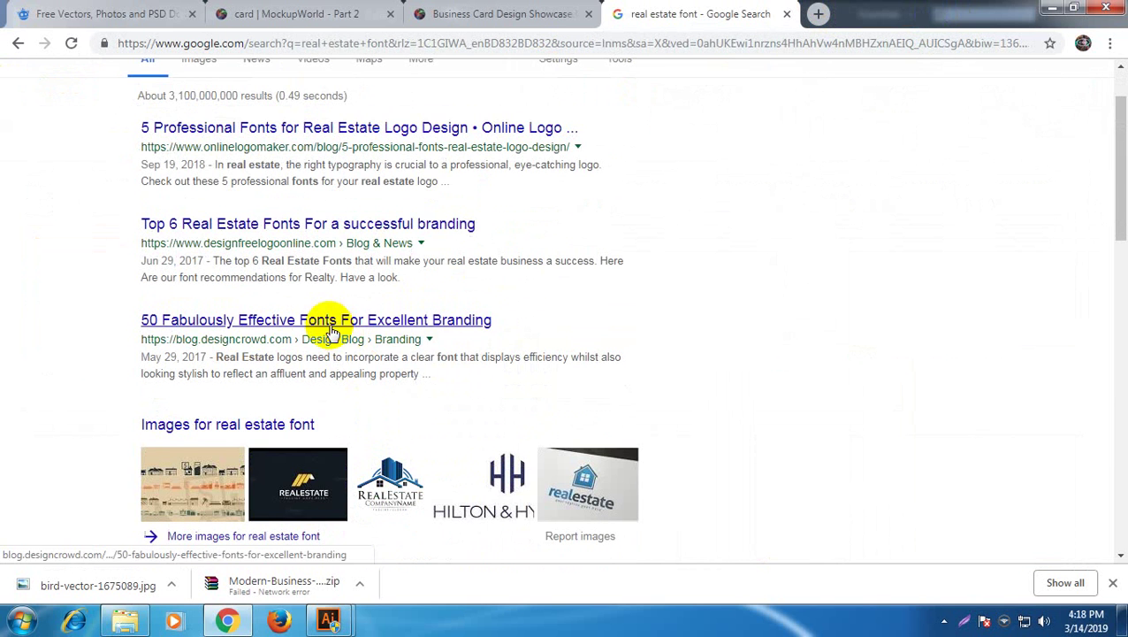
# Read the Font Impact recommendation in the article Top 6 Real Estate Fonts For a successful branding, and return to Adobe Illustrator
pyautogui.click(403, 231)
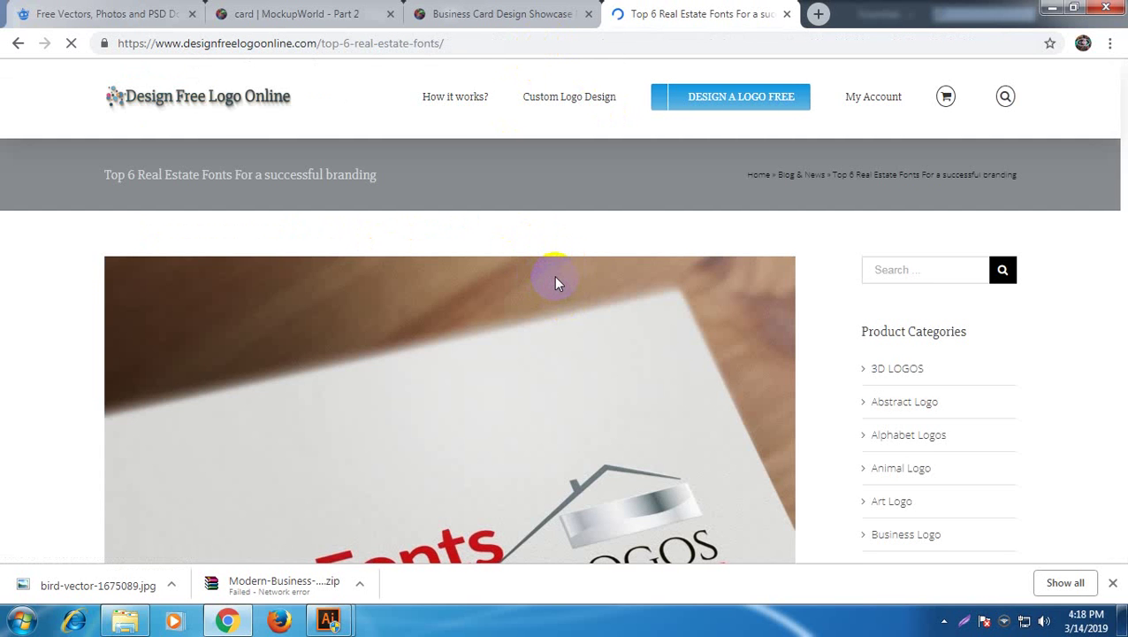
pyautogui.scroll(-3, 554, 275)
pyautogui.scroll(-8, 551, 276)
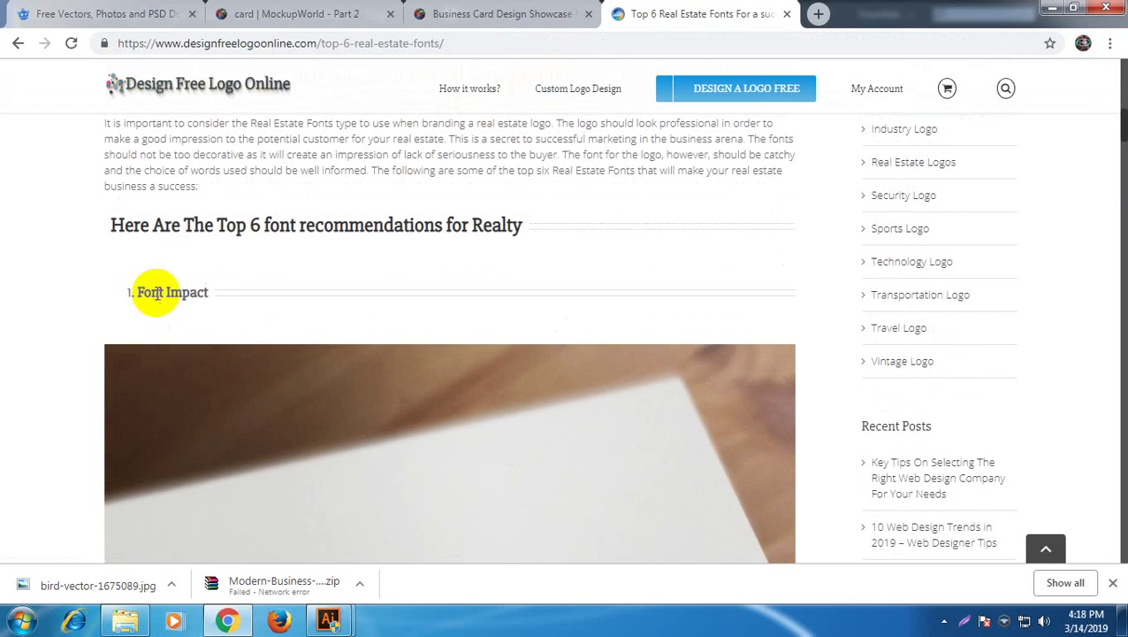
pyautogui.scroll(-6, 284, 329)
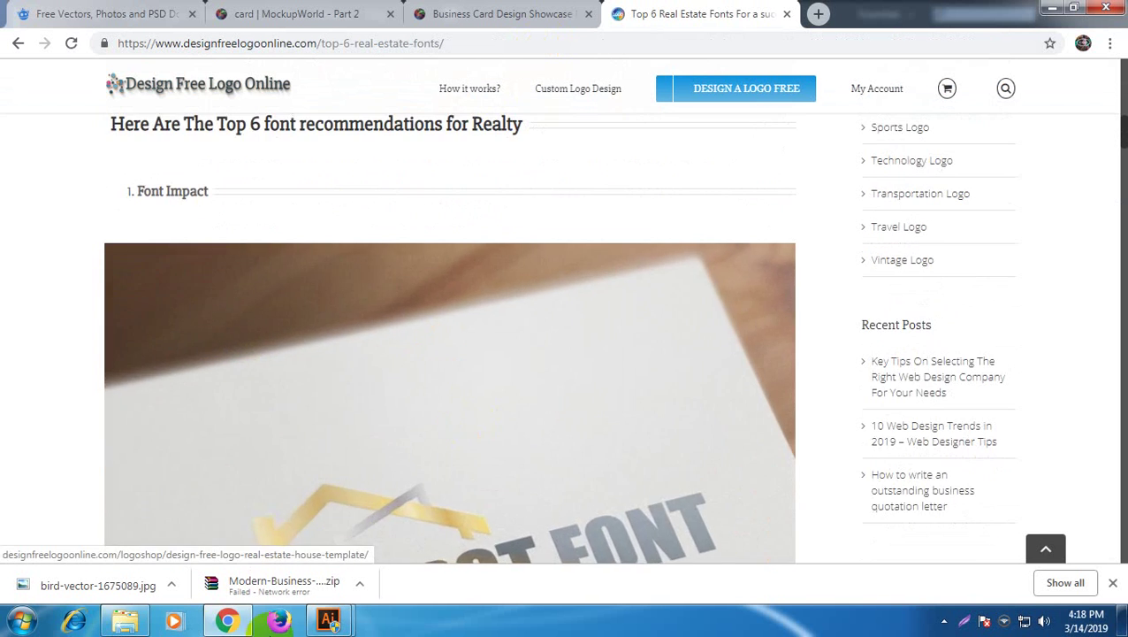
pyautogui.scroll(3, 516, 428)
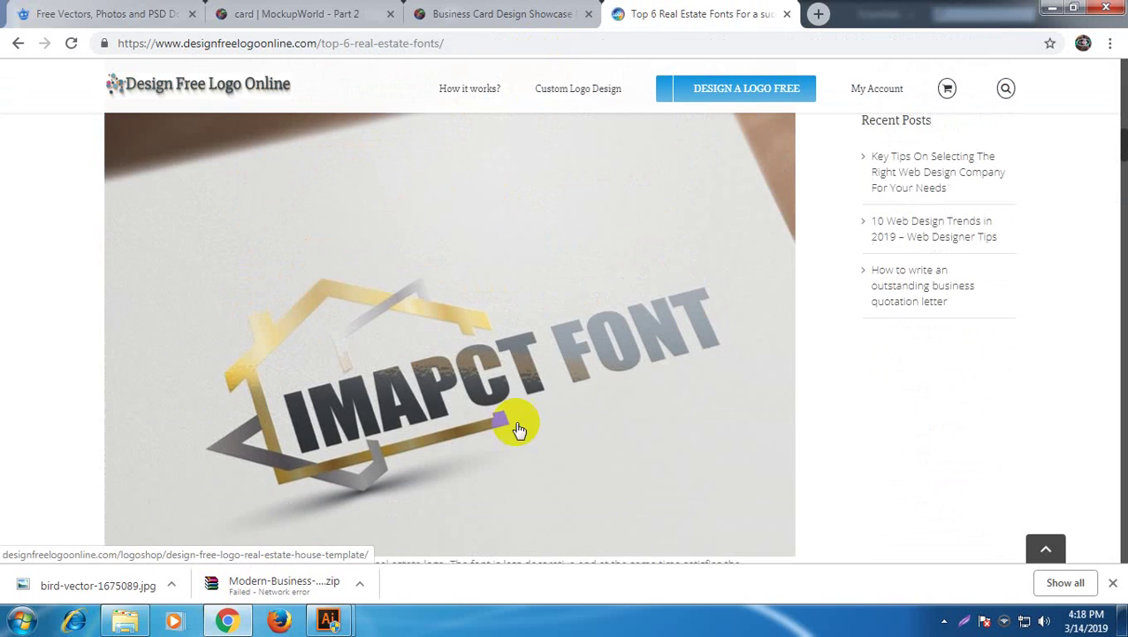
pyautogui.moveTo(332, 623)
pyautogui.click(442, 555)
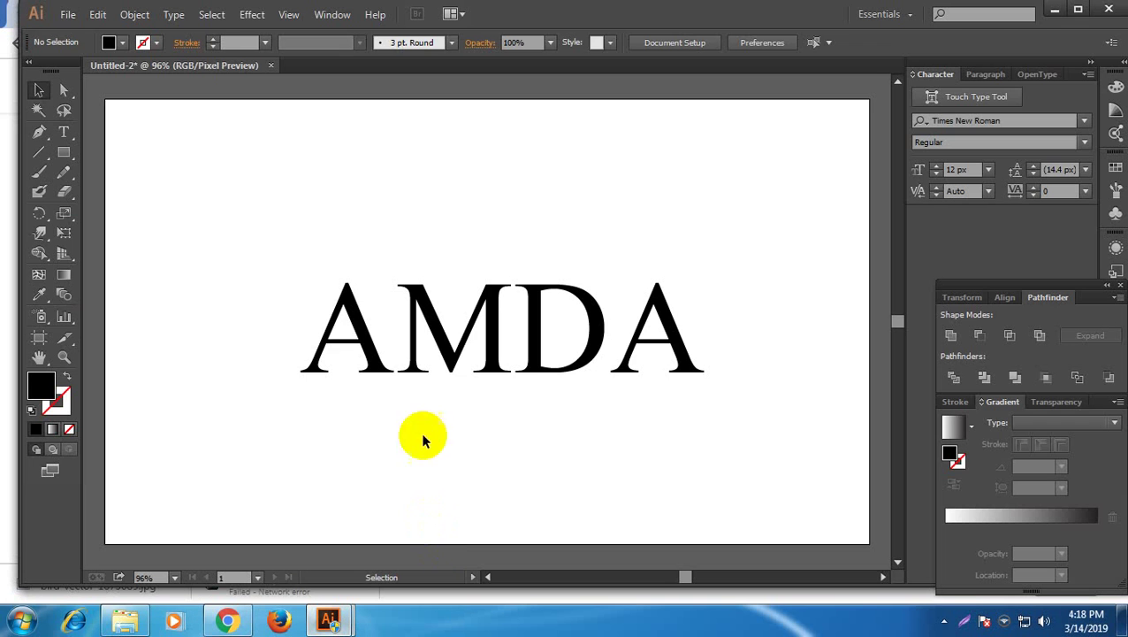
# Set the font of the AMDA text to Imprint MT Shadow, shift the text slightly left on the artboard, and deselect it
pyautogui.click(485, 344)
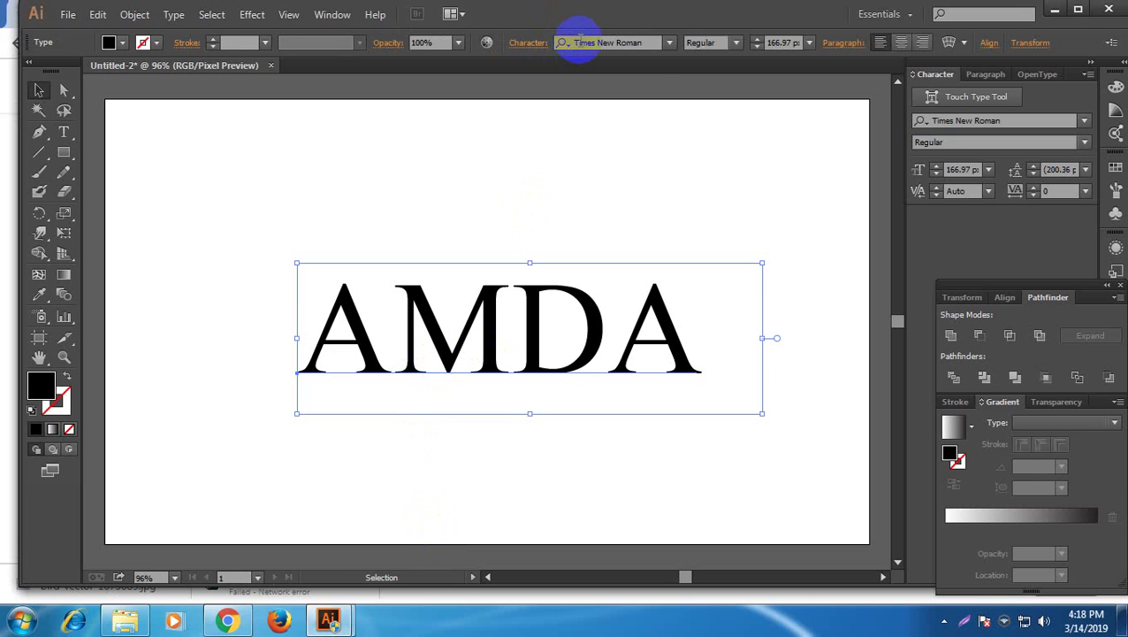
pyautogui.write('Im')
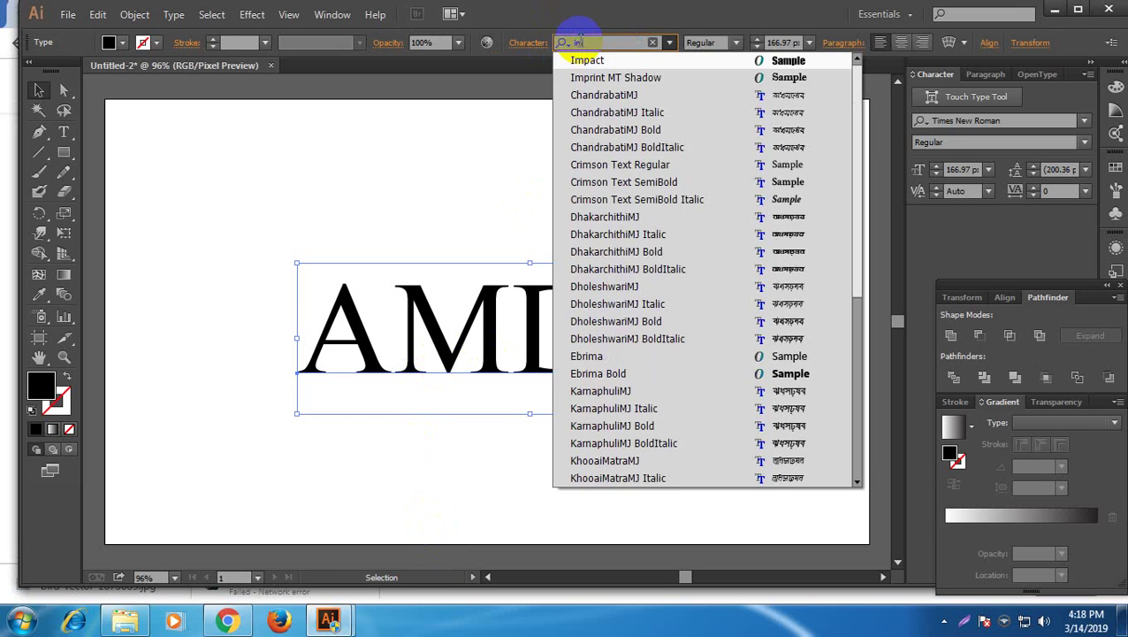
pyautogui.write('print MT Shadow')
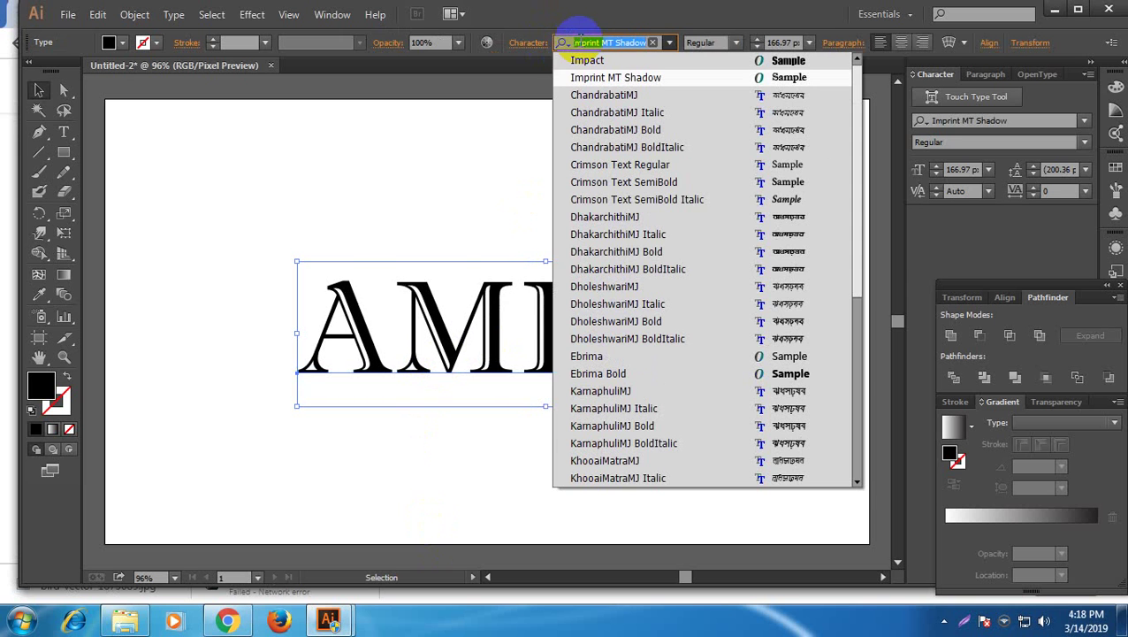
pyautogui.press('Return')
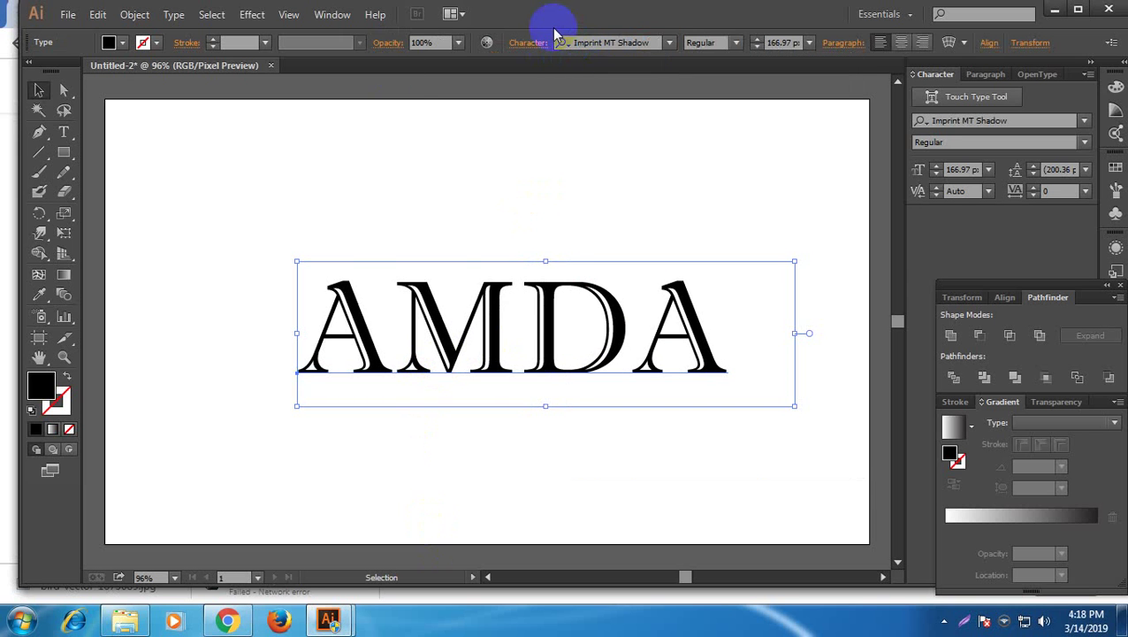
pyautogui.click(433, 220)
pyautogui.moveTo(500, 343); pyautogui.dragTo(462, 336)
pyautogui.click(327, 459)
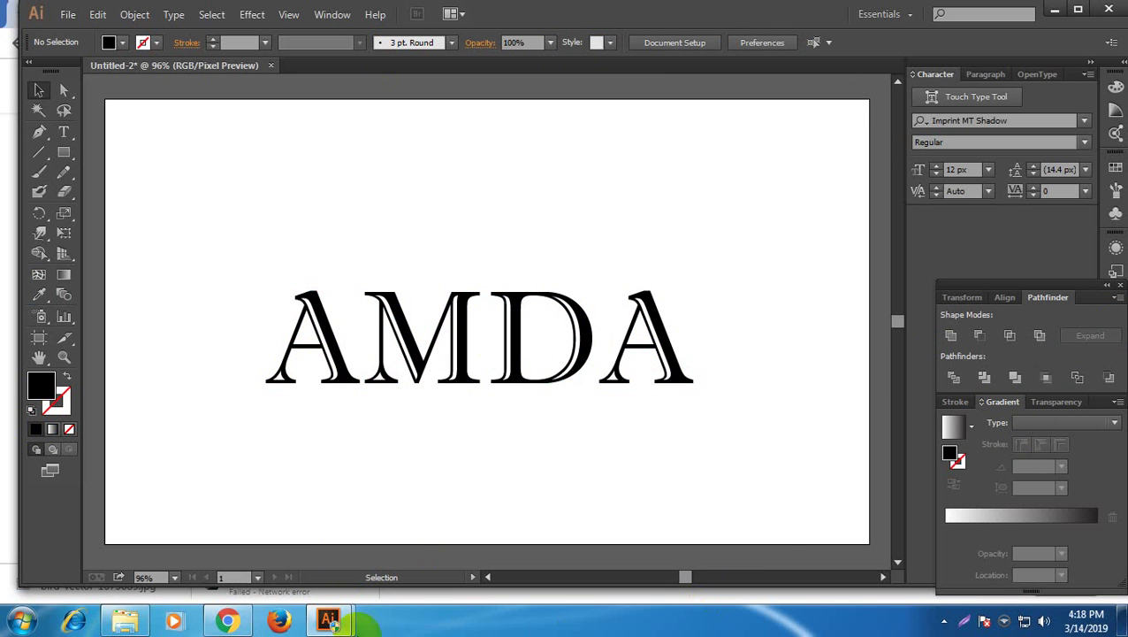
# Switch to Google Chrome and review the Cinzel, Josefin Sans, Marienda, Lato and Times New Roman samples in the Top 6 Real Estate Fonts article
pyautogui.click(247, 625)
pyautogui.scroll(-10, 329, 385)
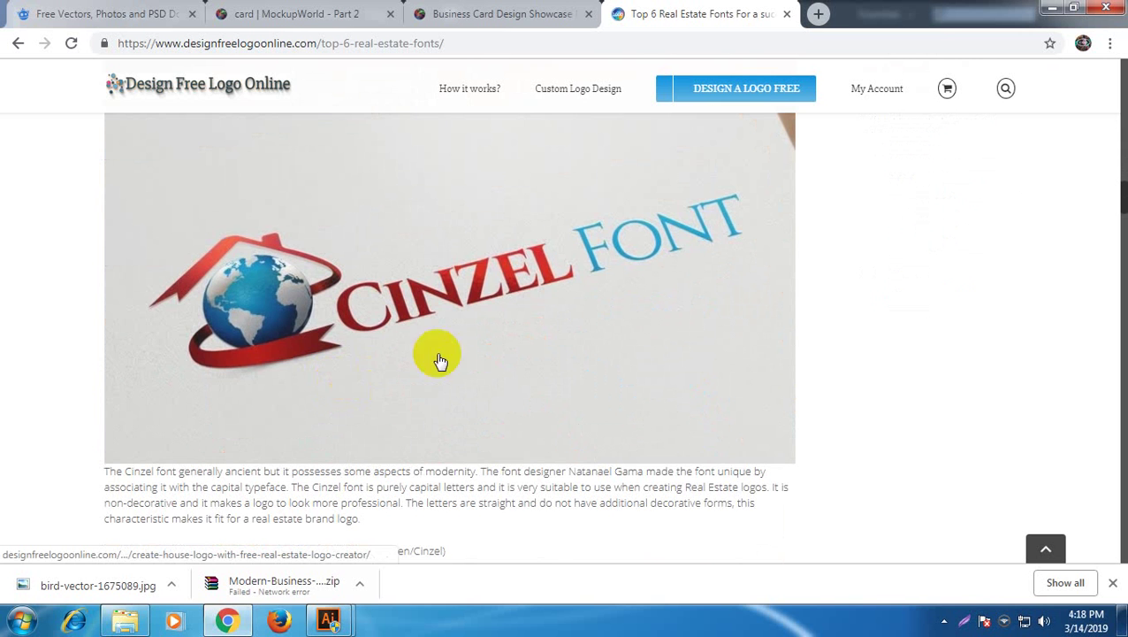
pyautogui.scroll(2, 379, 375)
pyautogui.scroll(2, 379, 374)
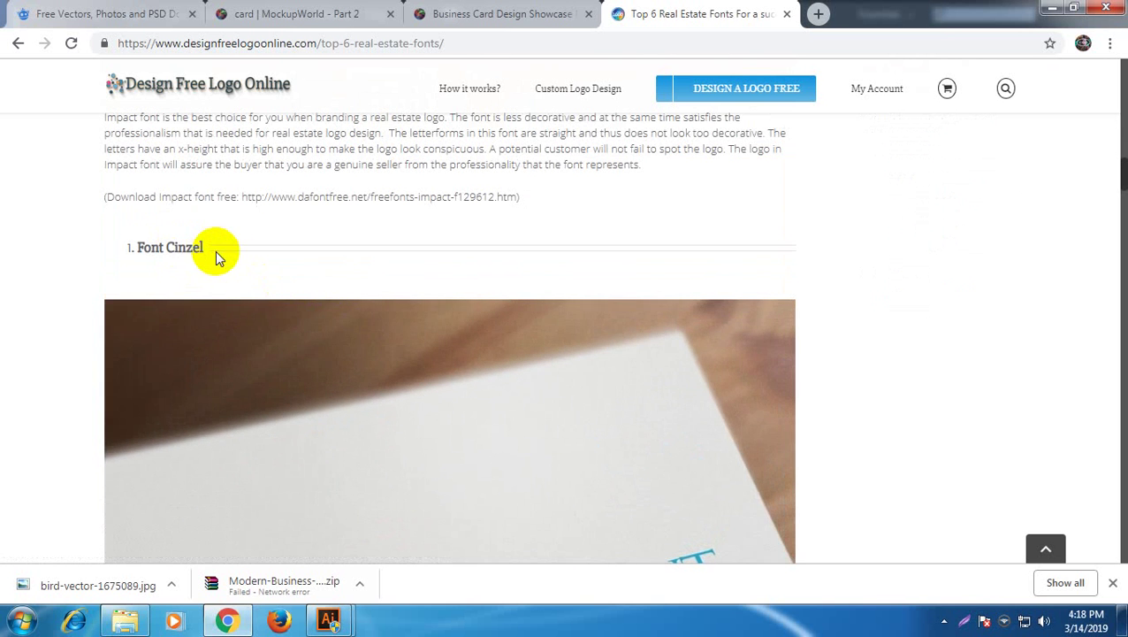
pyautogui.scroll(-15, 347, 344)
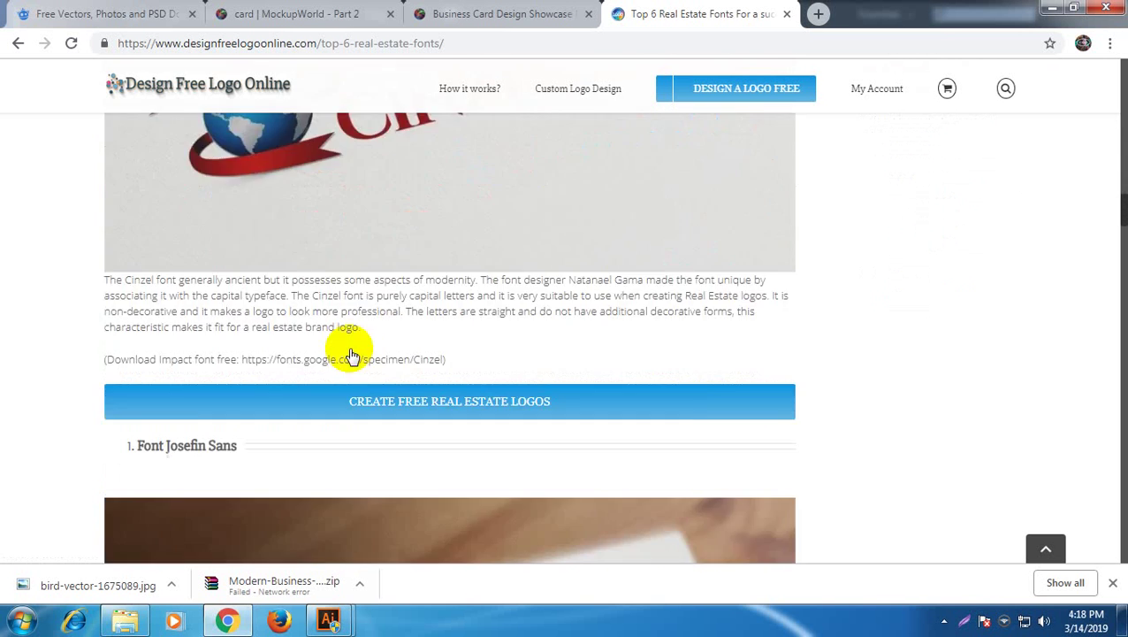
pyautogui.scroll(-5, 334, 367)
pyautogui.scroll(8, 336, 368)
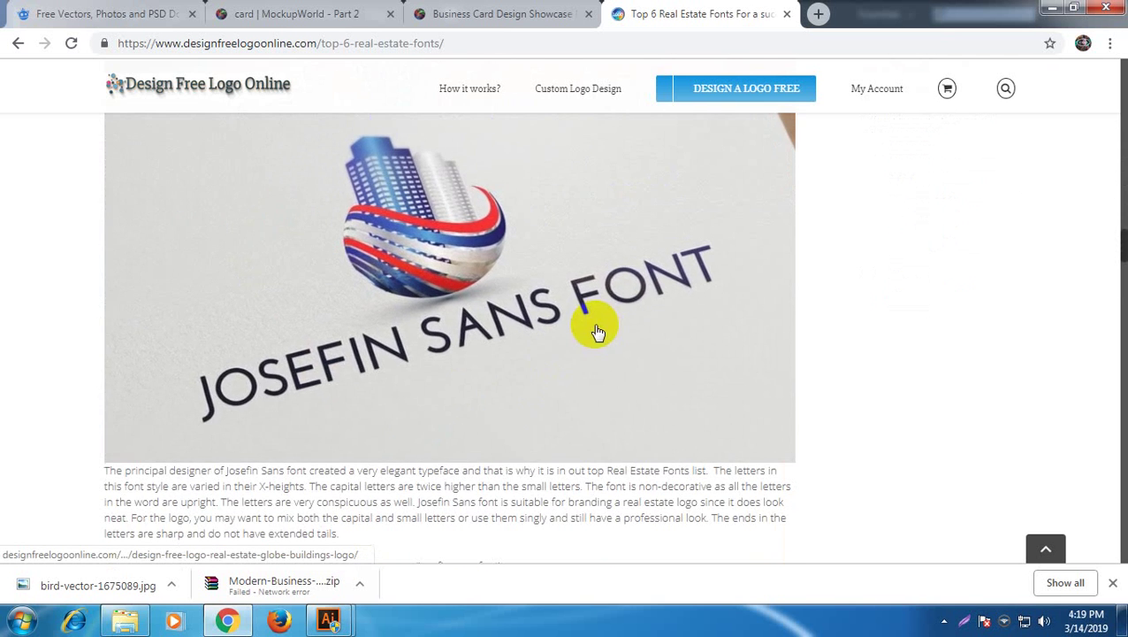
pyautogui.scroll(-6, 546, 378)
pyautogui.scroll(-3, 310, 376)
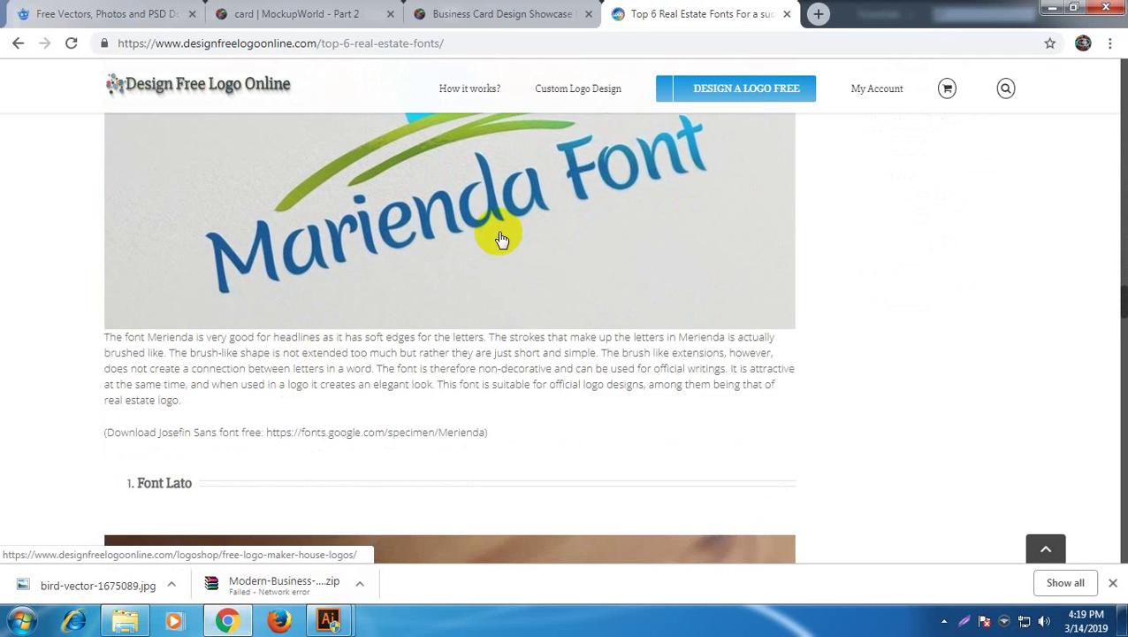
pyautogui.scroll(-8, 445, 343)
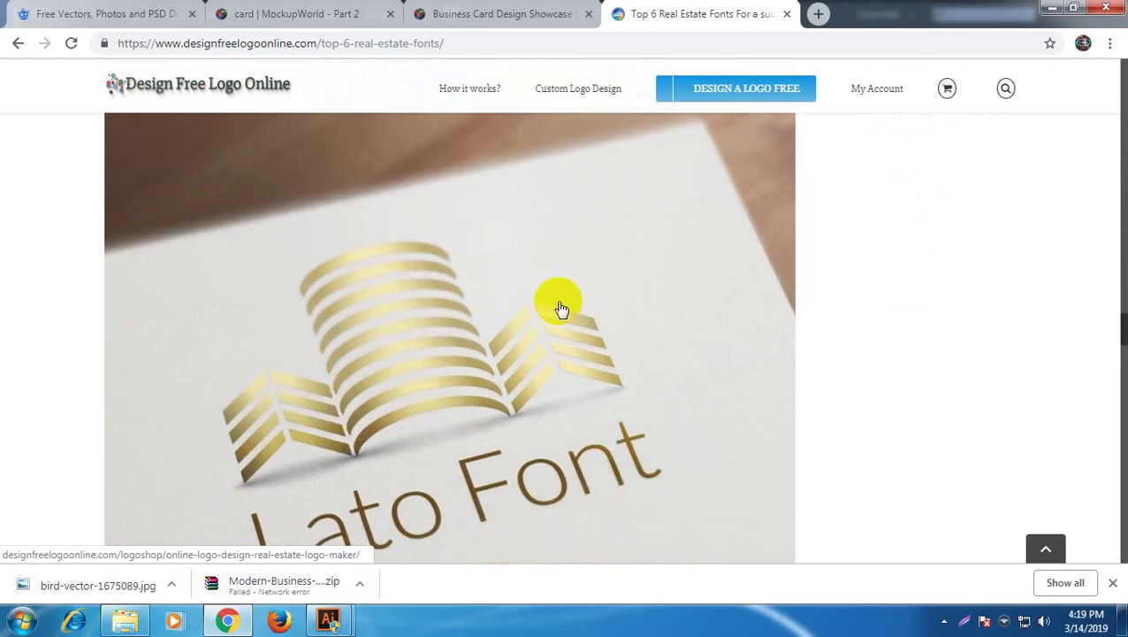
pyautogui.scroll(-7, 511, 282)
pyautogui.scroll(2, 614, 259)
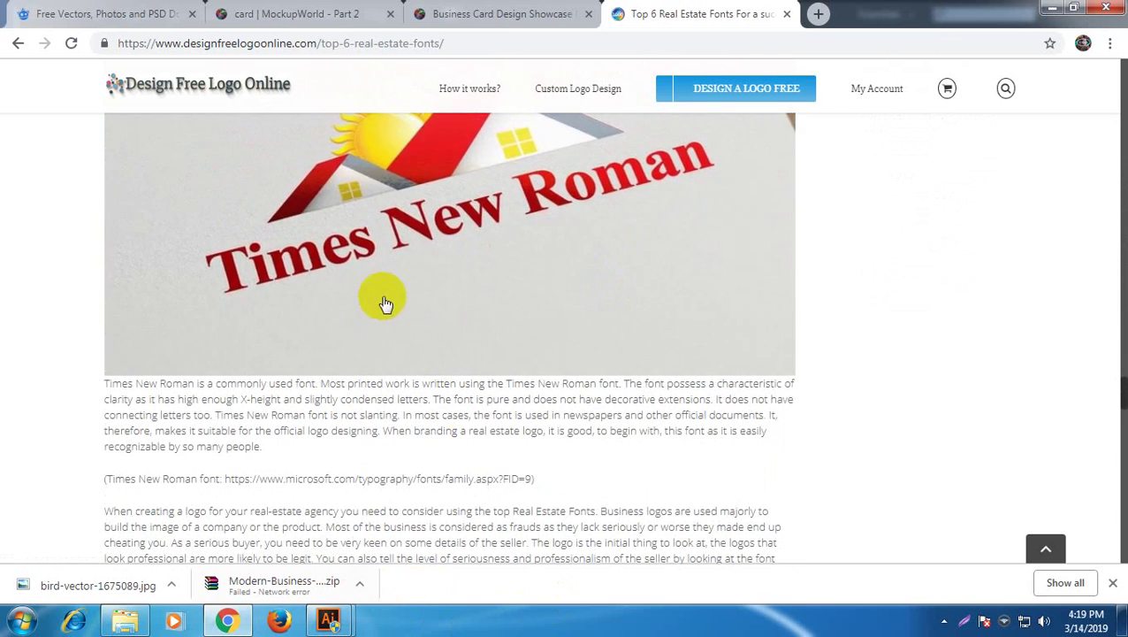
pyautogui.scroll(-15, 516, 327)
pyautogui.scroll(15, 531, 327)
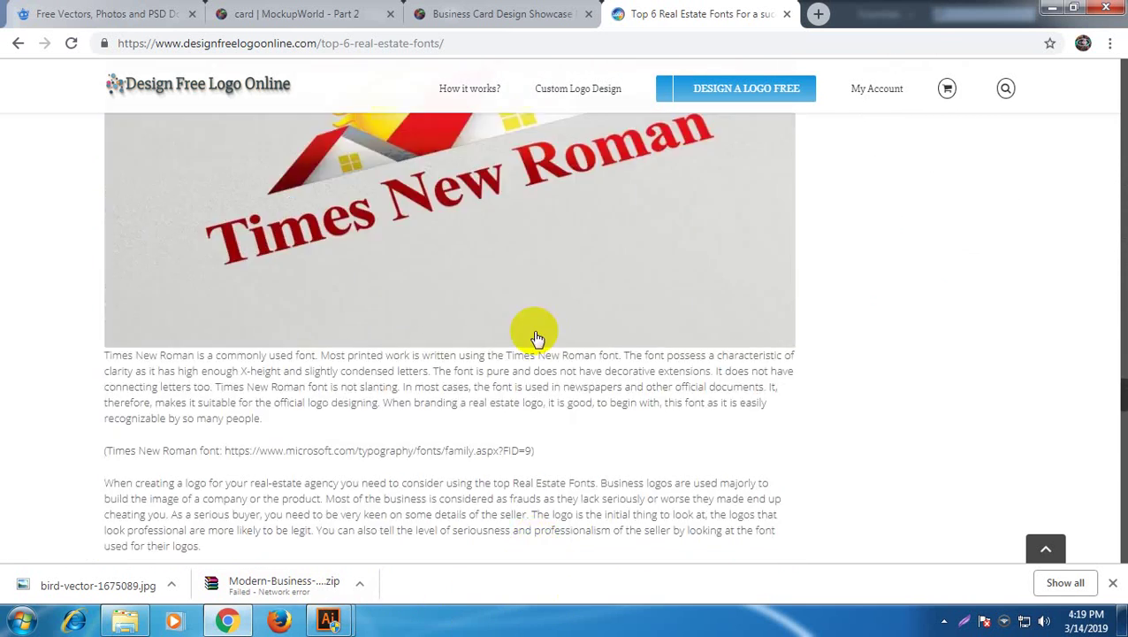
pyautogui.scroll(10, 536, 338)
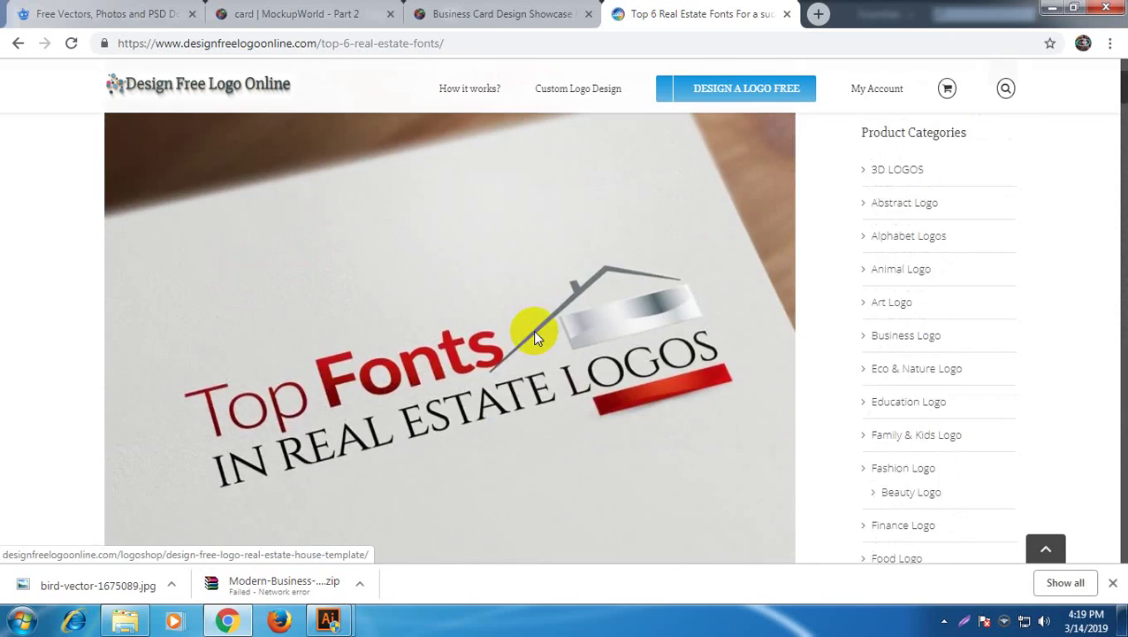
pyautogui.scroll(-5, 478, 339)
pyautogui.scroll(1, 392, 301)
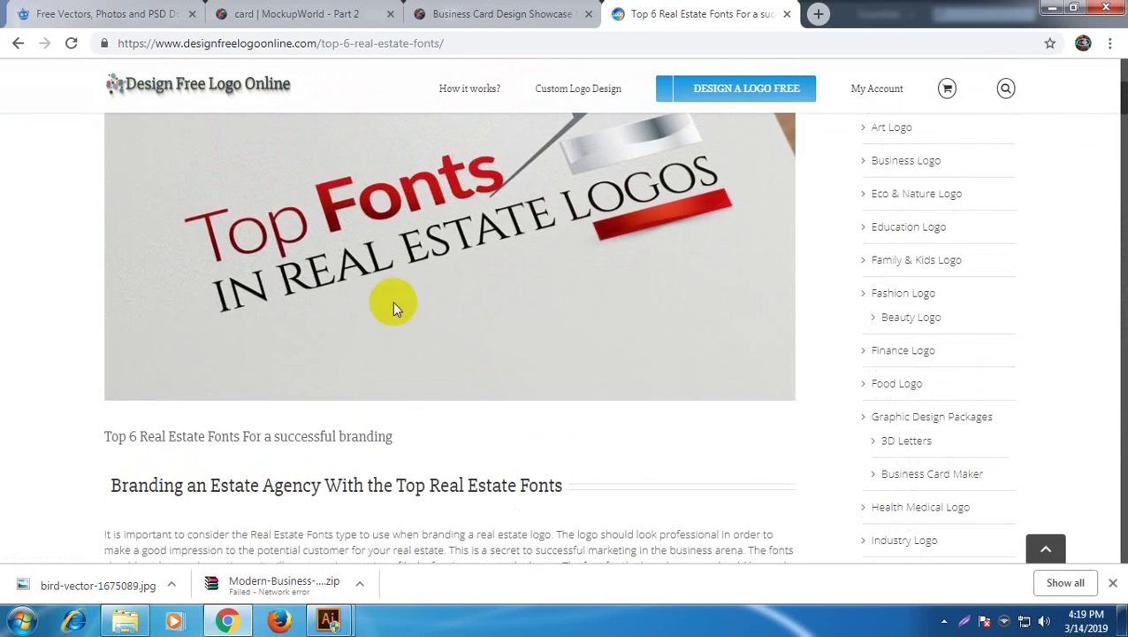
pyautogui.scroll(5, 315, 308)
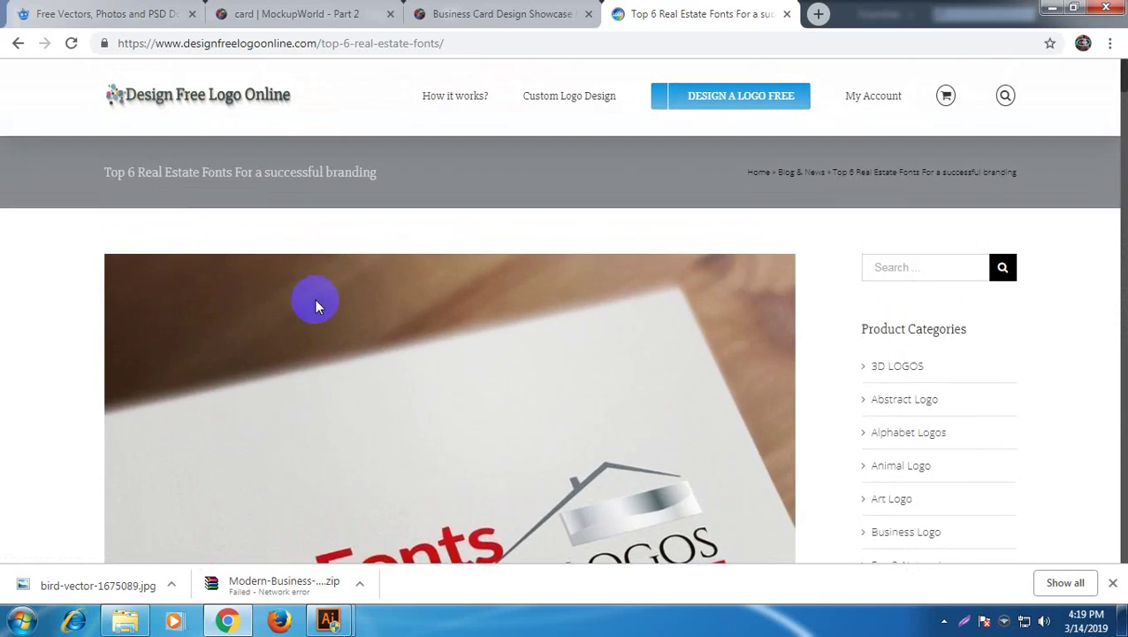
pyautogui.scroll(-10, 315, 301)
pyautogui.scroll(-12, 316, 304)
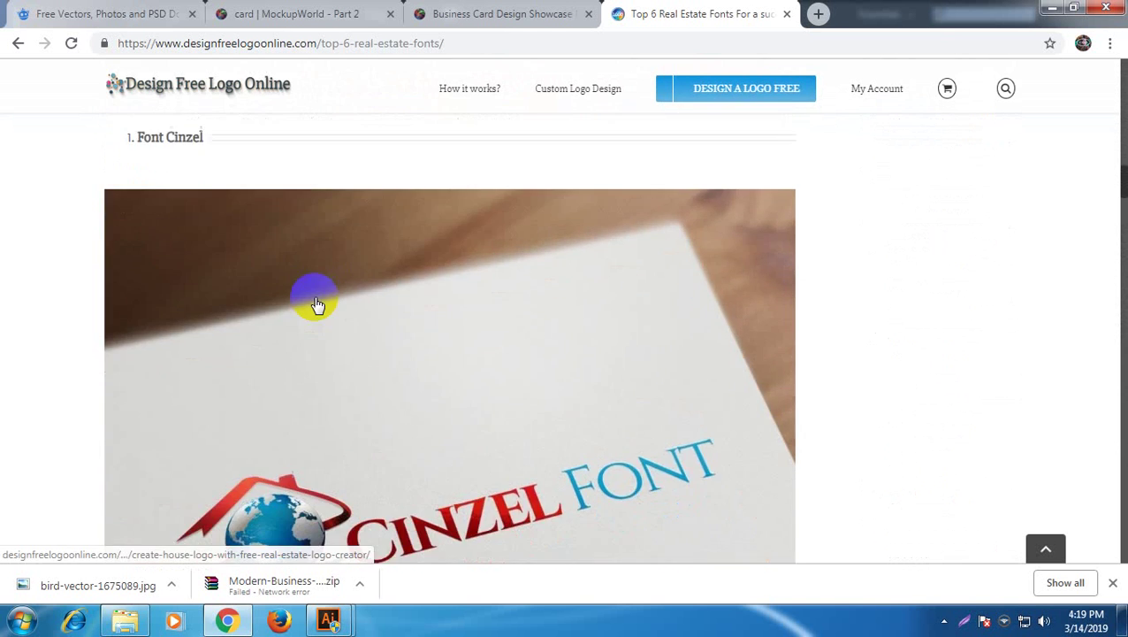
pyautogui.scroll(-8, 317, 304)
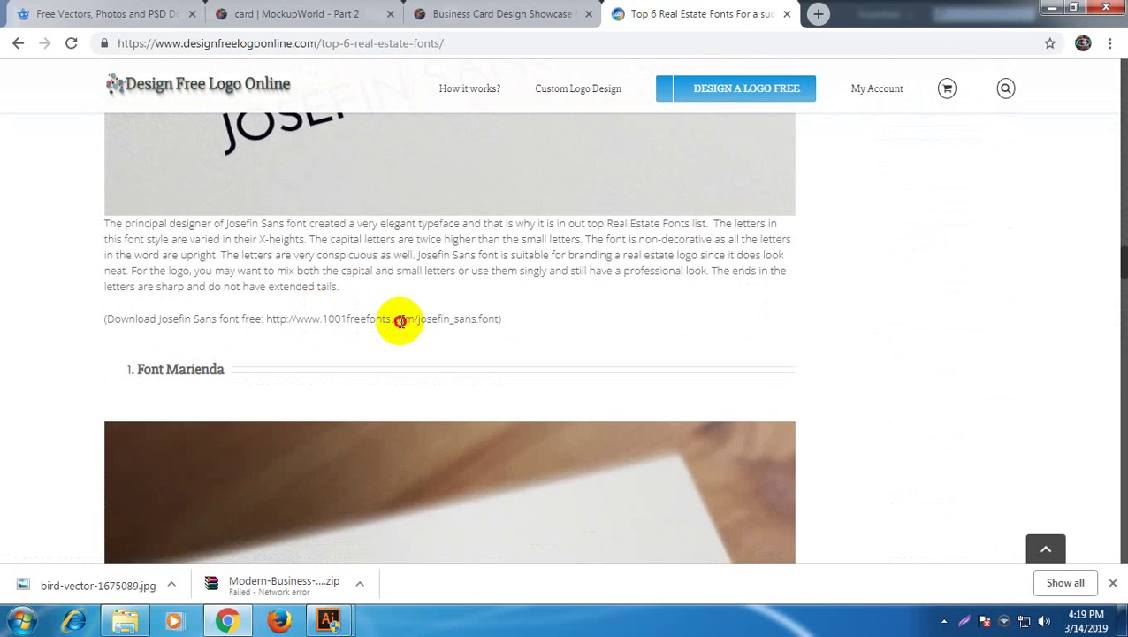
pyautogui.tripleClick(400, 320)
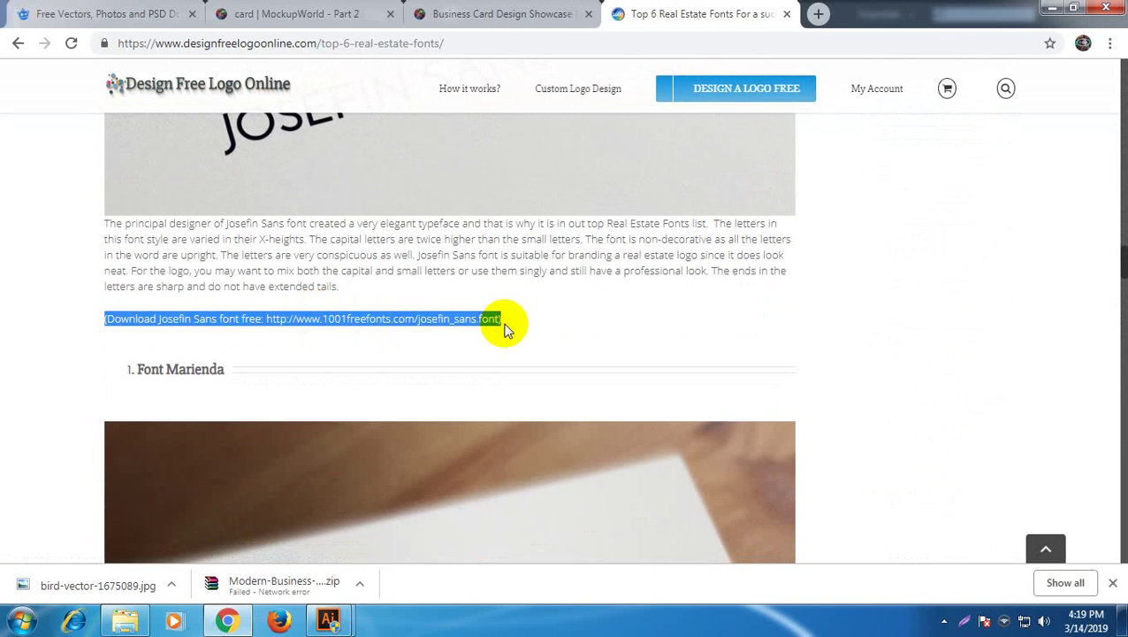
pyautogui.moveTo(516, 322); pyautogui.dragTo(311, 314)
pyautogui.hotkey('ctrl', 'c')
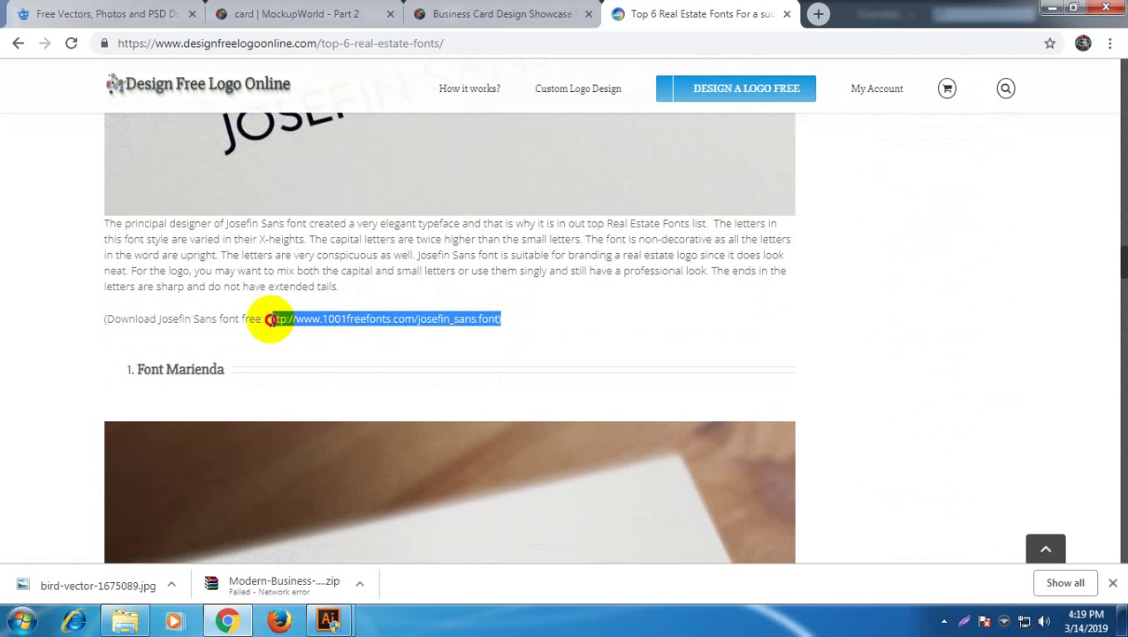
pyautogui.click(518, 46)
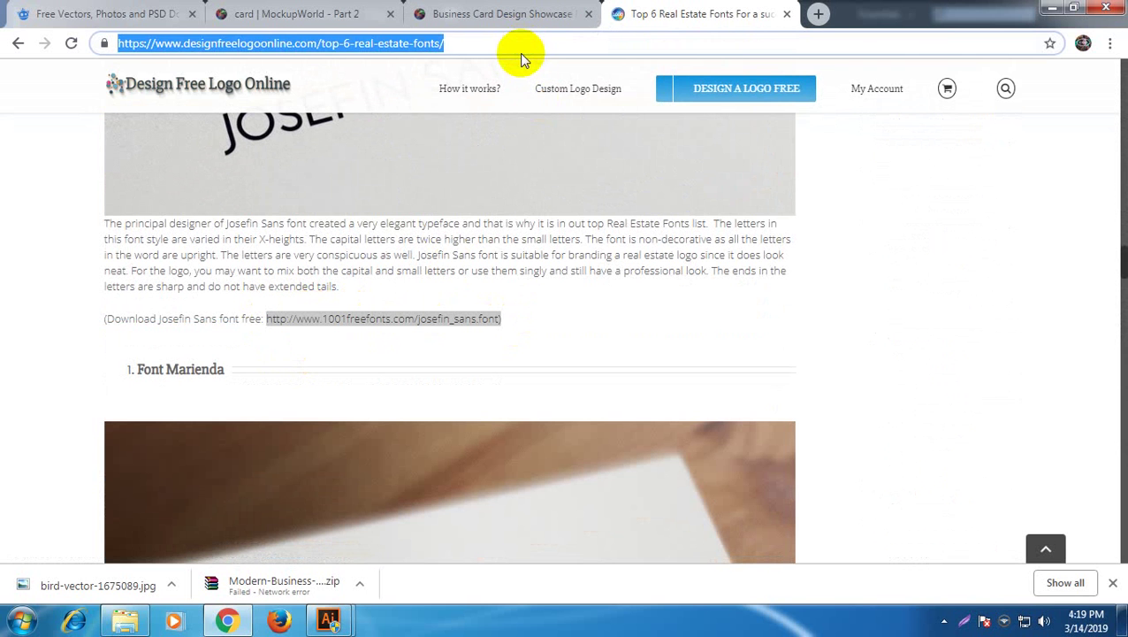
pyautogui.hotkey('ctrl', 'v')
pyautogui.press('Return')
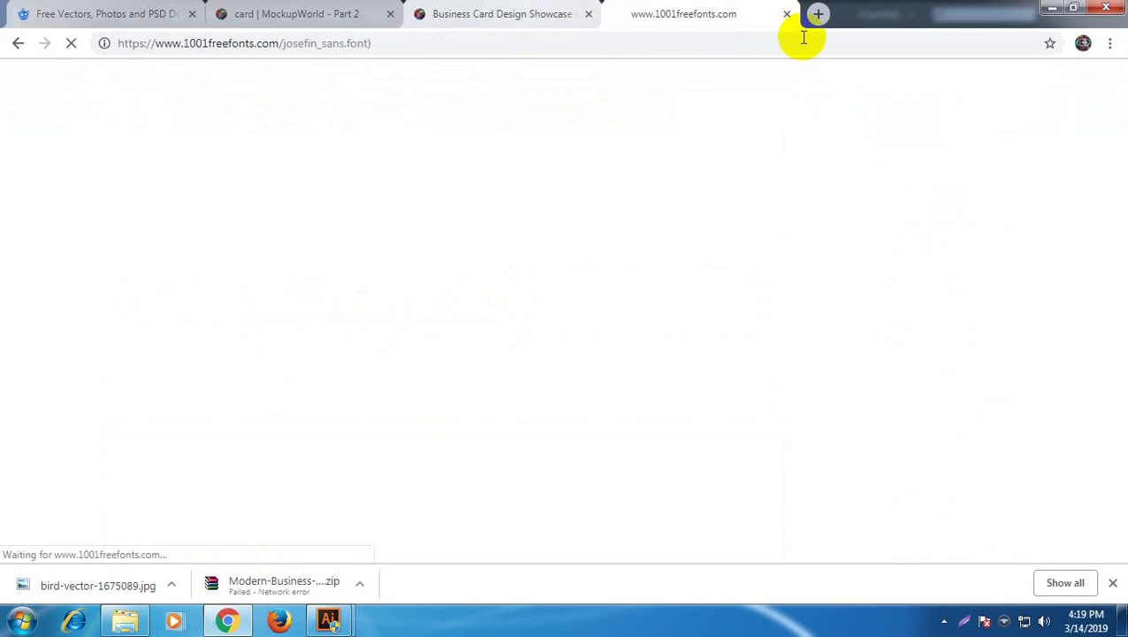
# Search Google for josafains font in a new browser tab and look through the results
pyautogui.click(821, 12)
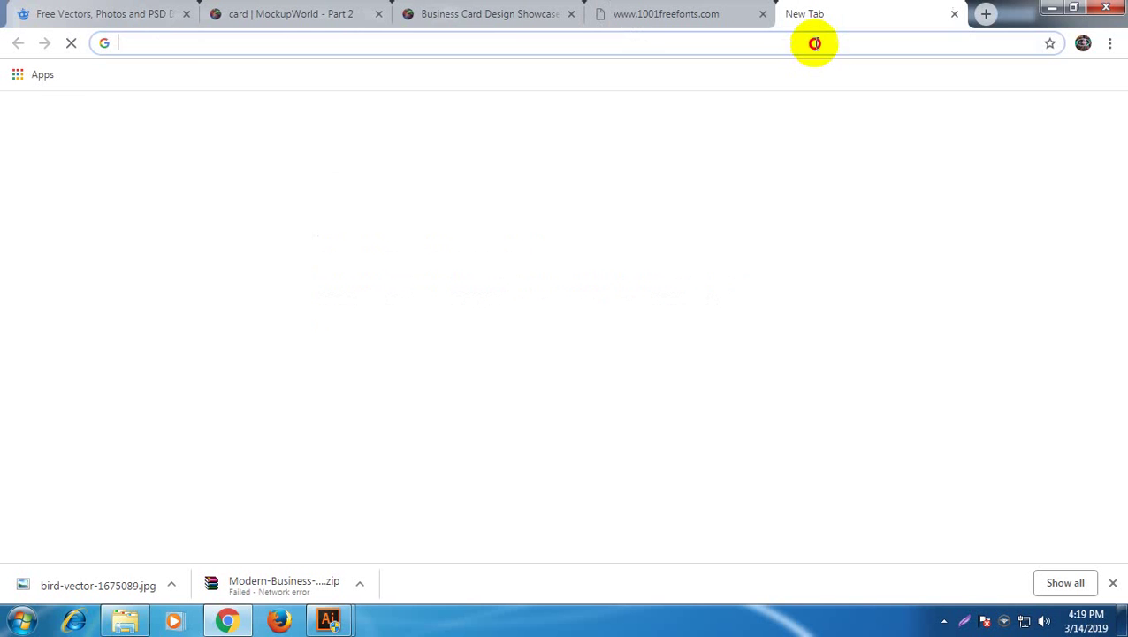
pyautogui.write('josa')
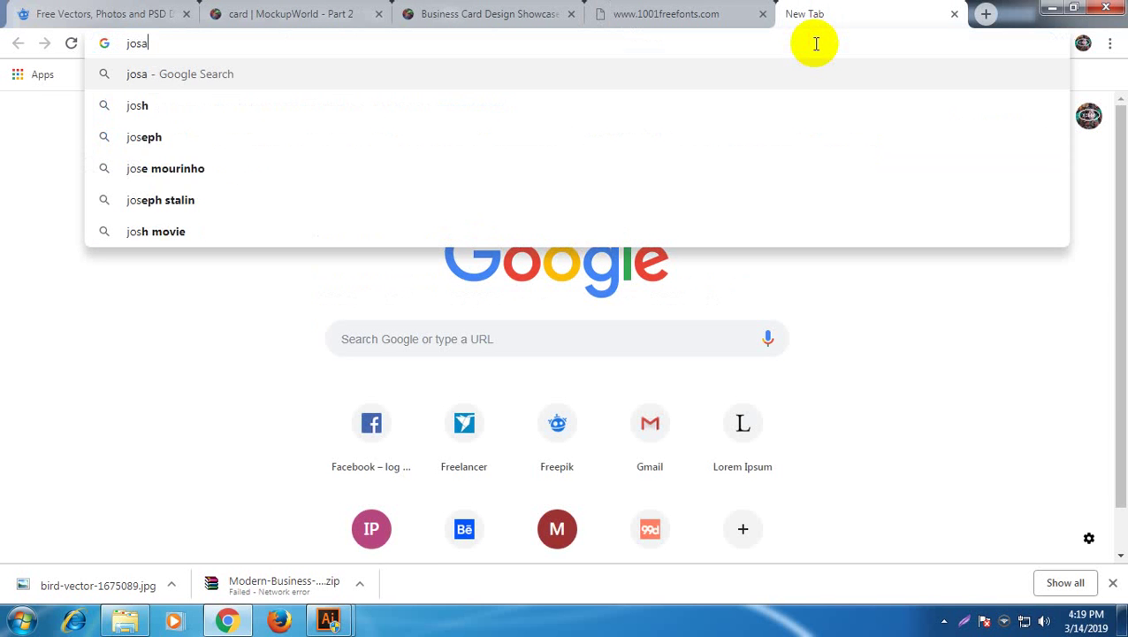
pyautogui.write('fains ')
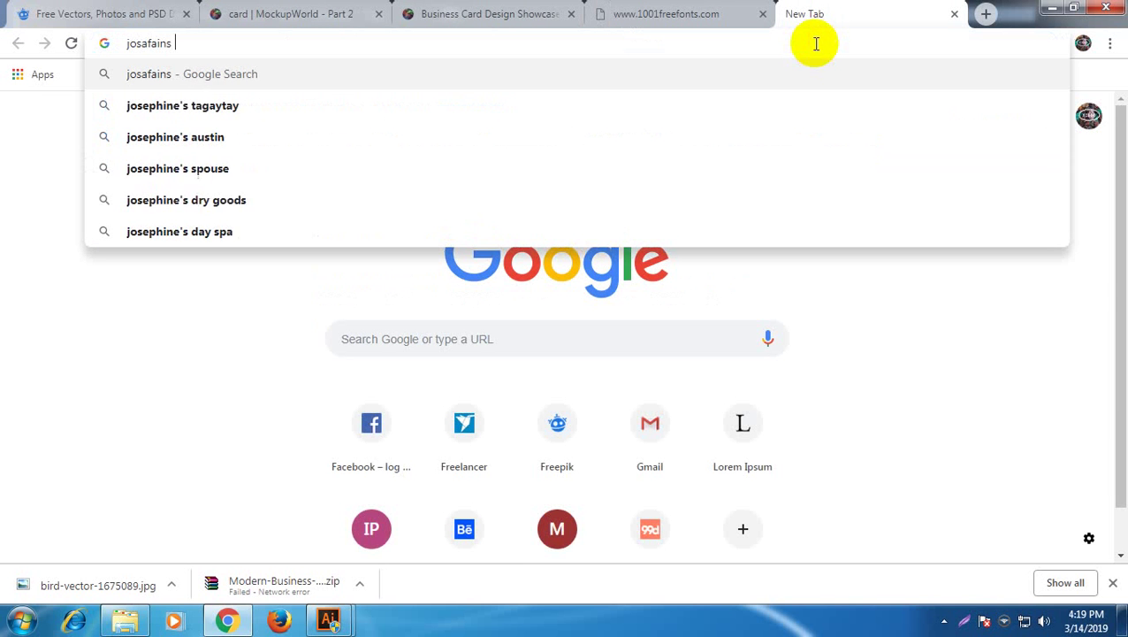
pyautogui.write('font')
pyautogui.press('Return')
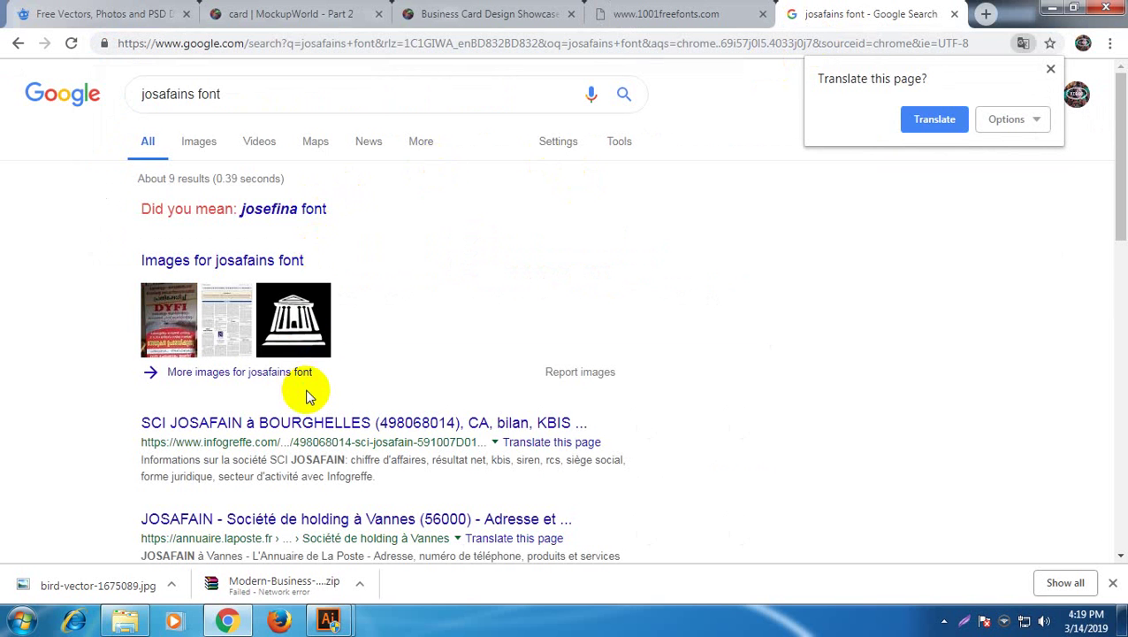
pyautogui.scroll(-1, 305, 393)
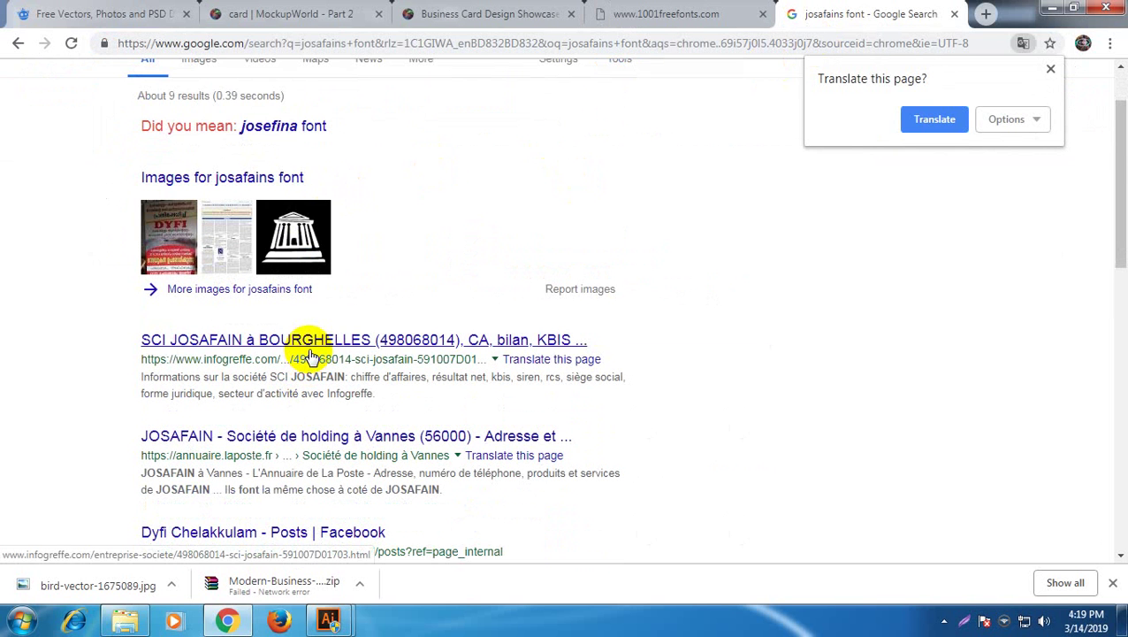
pyautogui.scroll(-2, 301, 354)
pyautogui.scroll(3, 297, 353)
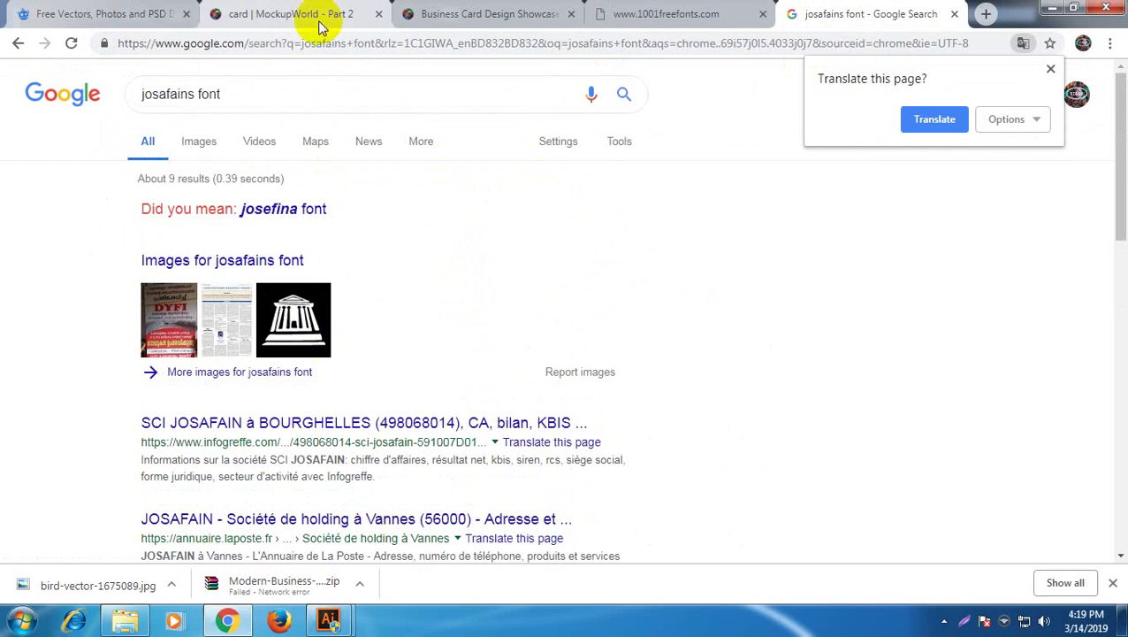
# Search Google for dafont and open the DaFont site from the results
pyautogui.tripleClick(180, 78)
pyautogui.write('dafont')
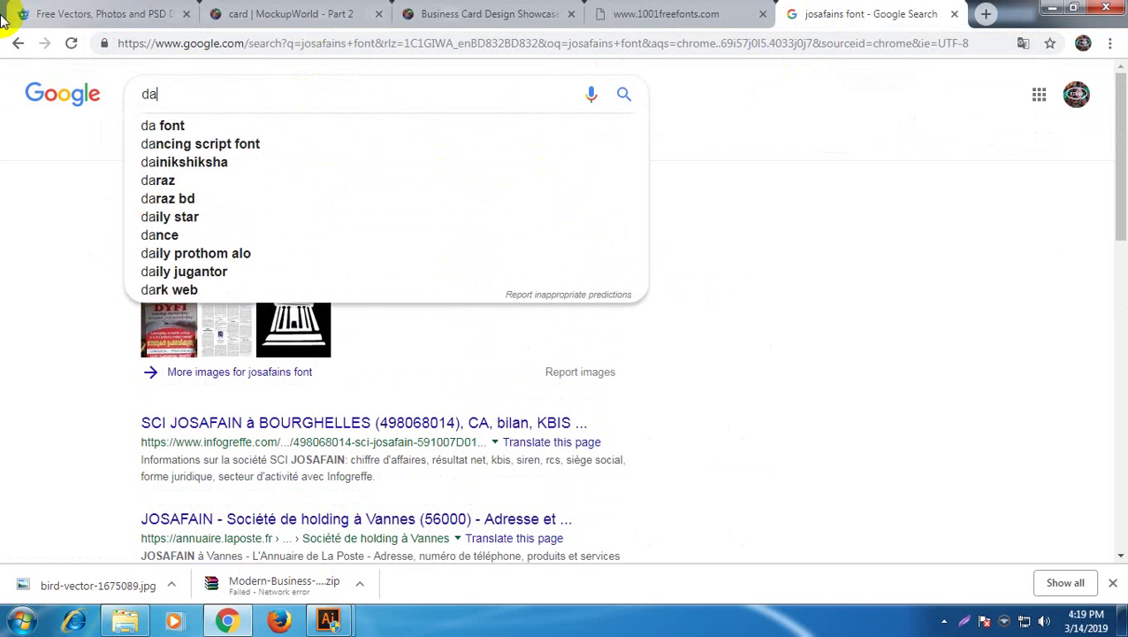
pyautogui.press('Return')
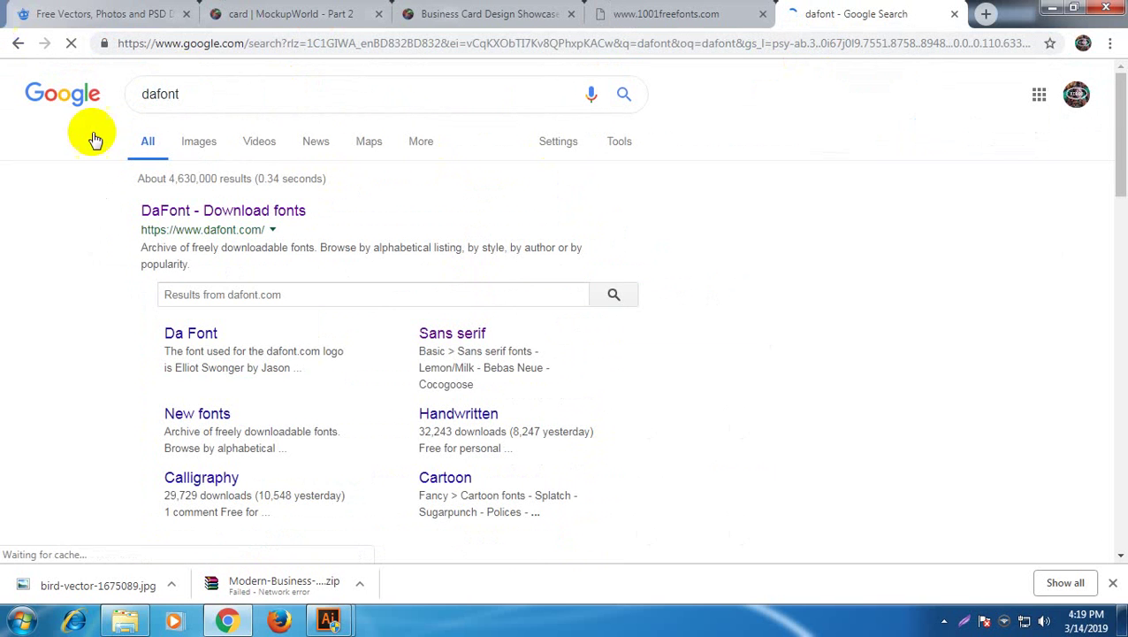
# Return to the Top 6 Real Estate Fonts article and copy the word Josefin from the Font Josefin Sans heading
pyautogui.click(676, 12)
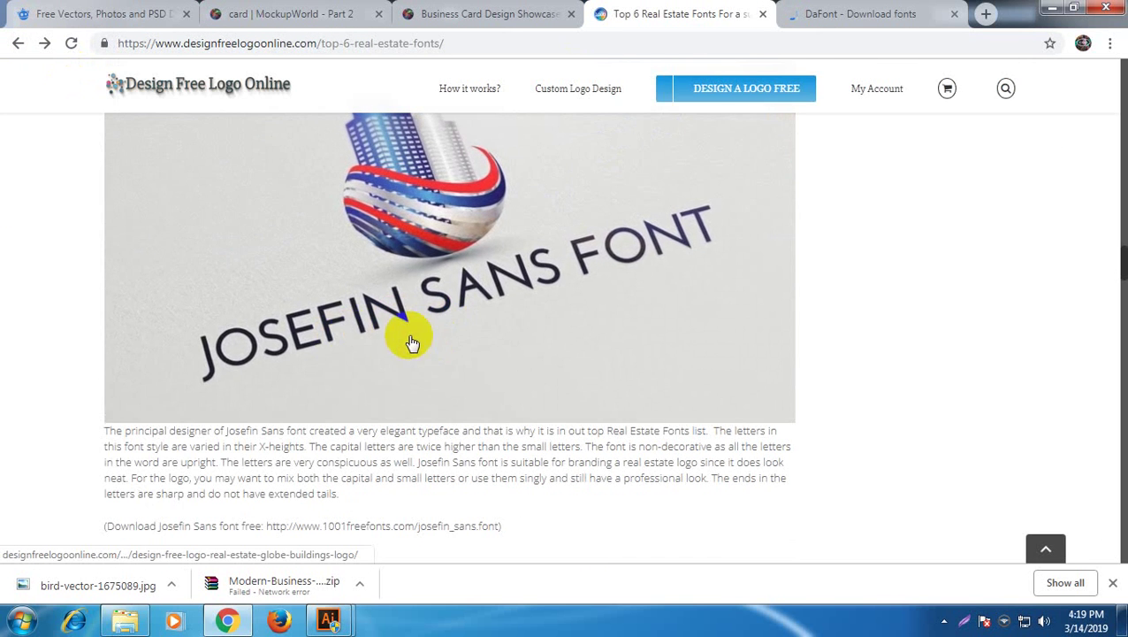
pyautogui.scroll(5, 421, 265)
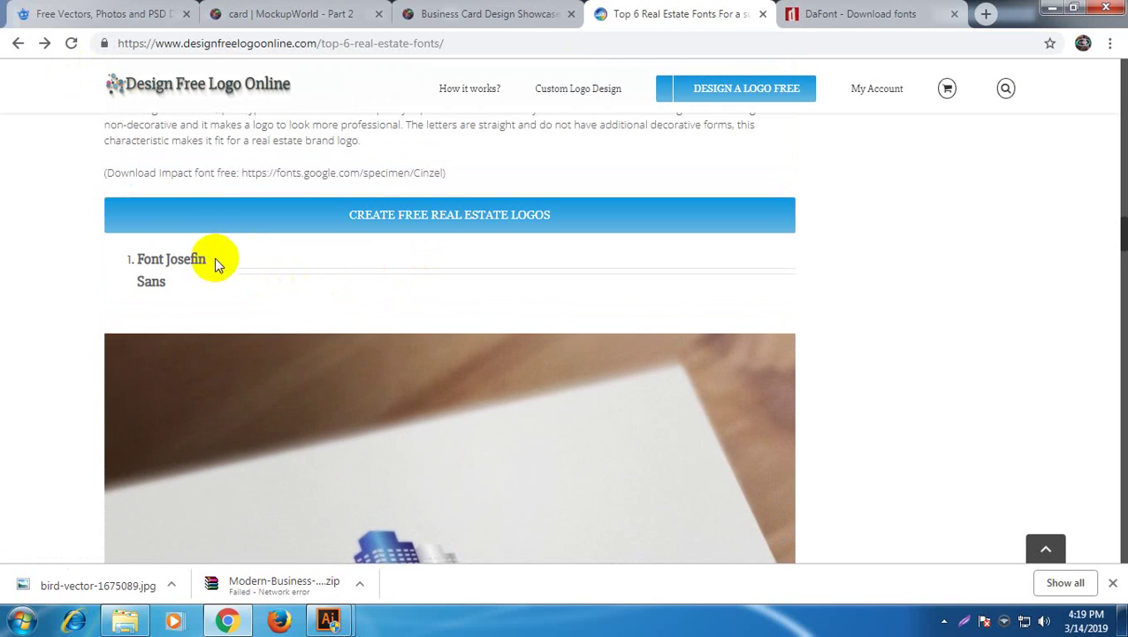
pyautogui.moveTo(209, 259); pyautogui.dragTo(171, 258)
pyautogui.rightClick(181, 259)
pyautogui.click(216, 270)
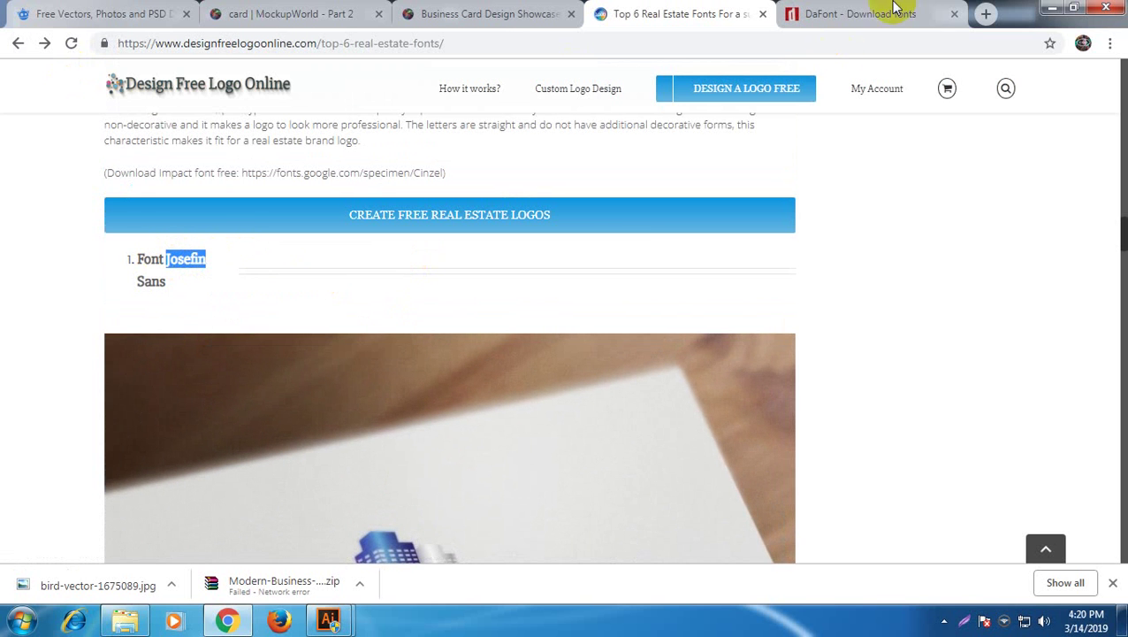
# Search the DaFont site for Josefin using the copied font name
pyautogui.click(818, 14)
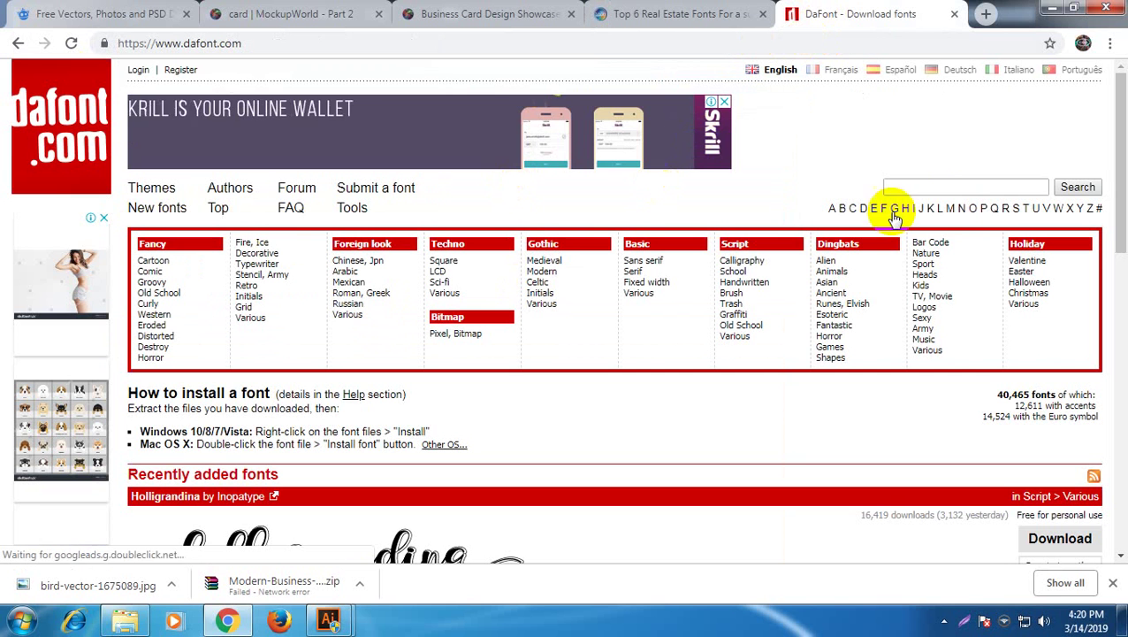
pyautogui.click(961, 180)
pyautogui.hotkey('ctrl', 'v')
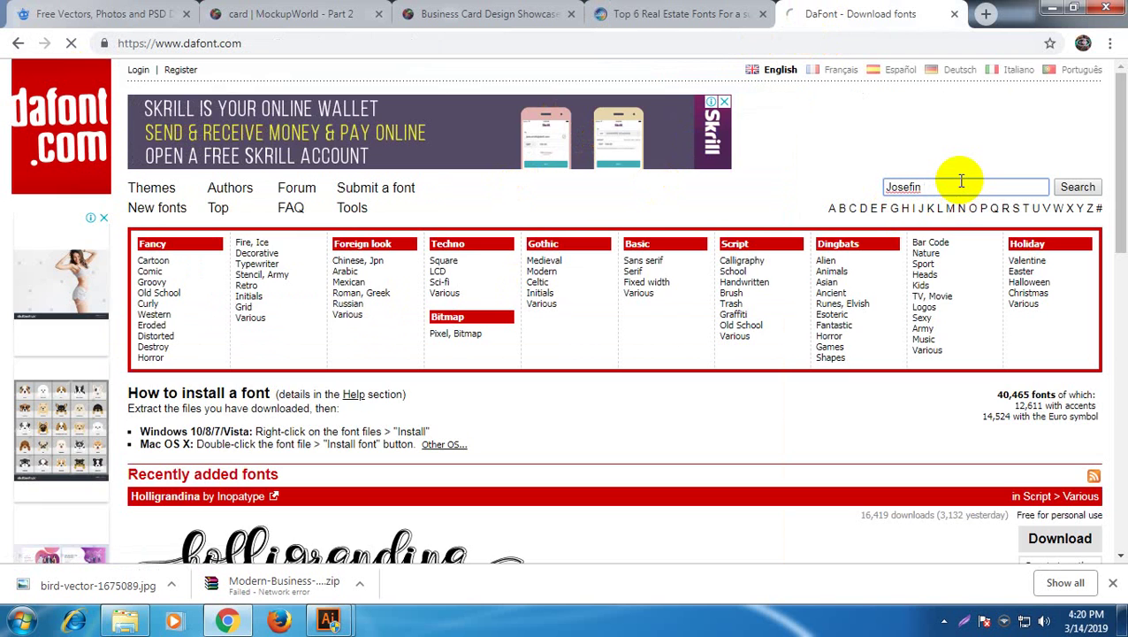
# Run the Josefin search on DaFont and check the results for the font
pyautogui.press('Return')
pyautogui.click(260, 298)
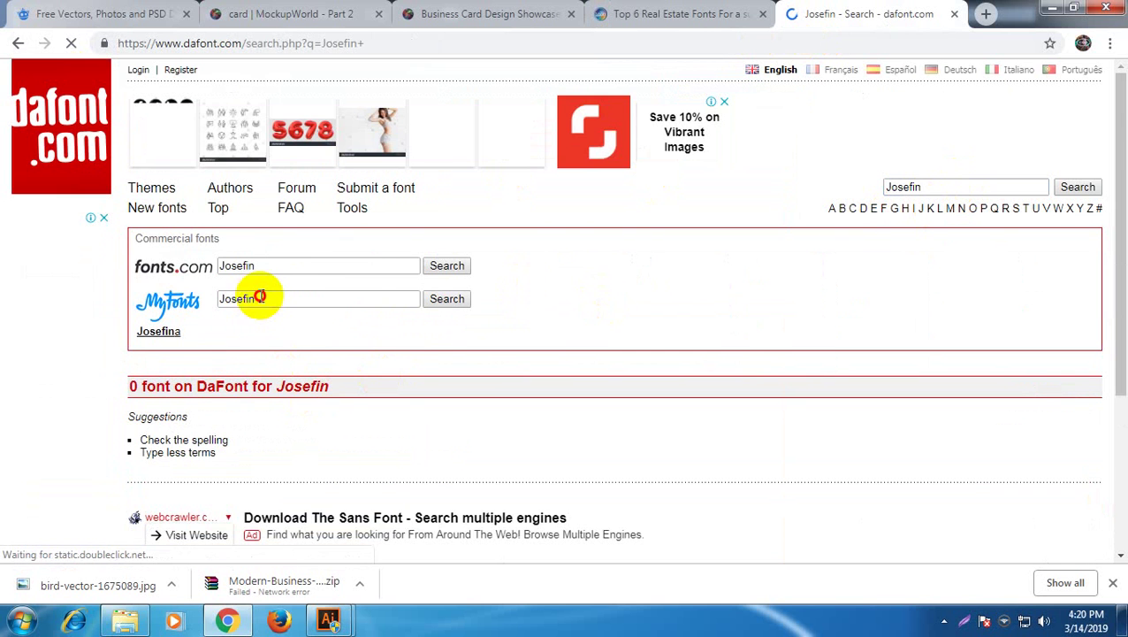
pyautogui.scroll(-1, 421, 433)
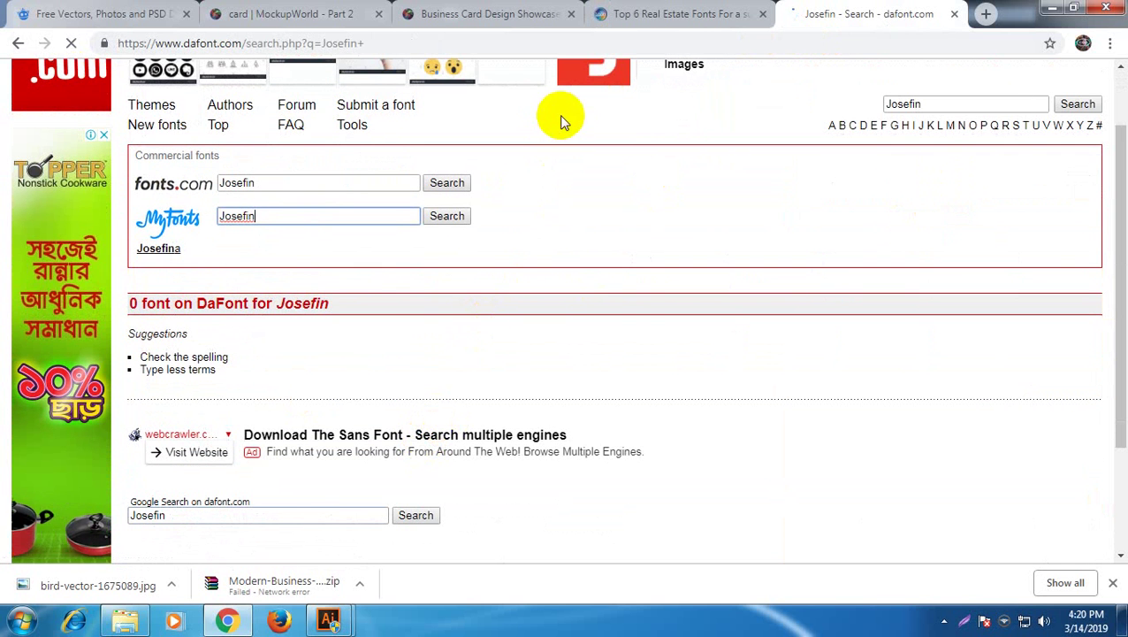
# Return to the Top 6 Real Estate Fonts article and copy the word Cinzel from the Font Cinzel heading
pyautogui.click(634, 16)
pyautogui.scroll(10, 539, 296)
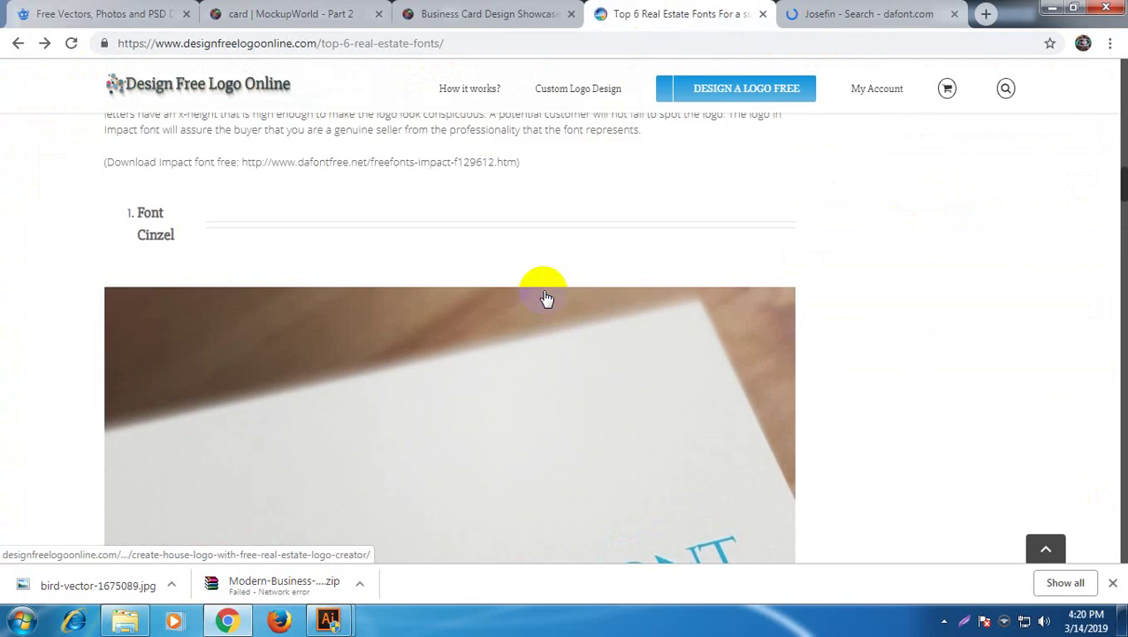
pyautogui.moveTo(176, 234); pyautogui.dragTo(118, 241)
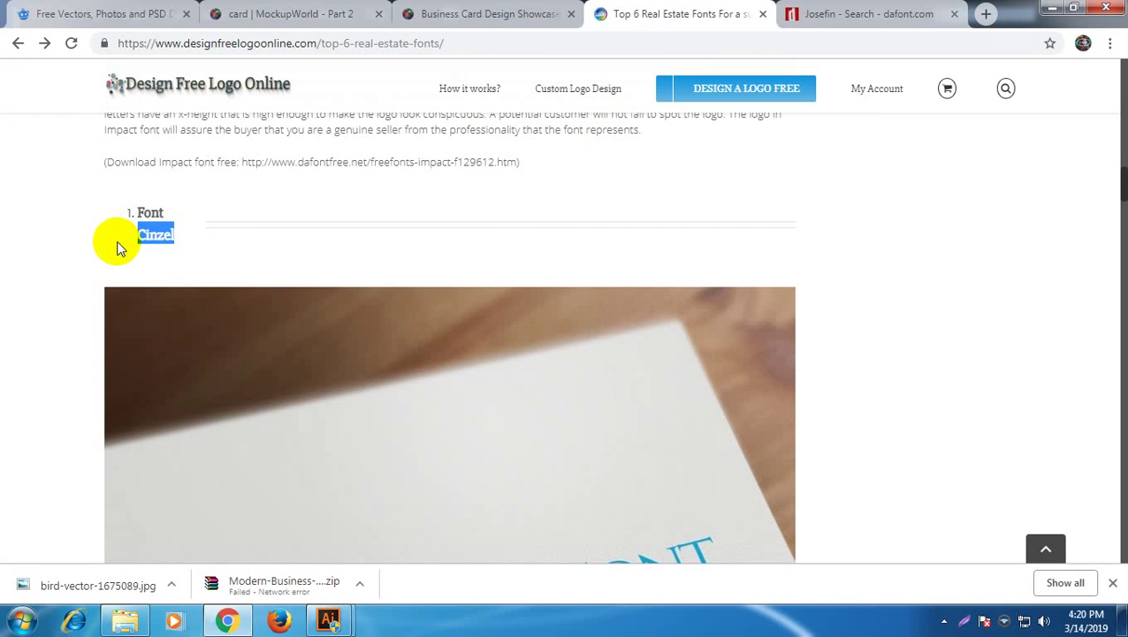
# Go back to DaFont and search the site for Cinzel in place of Josefin
pyautogui.click(849, 14)
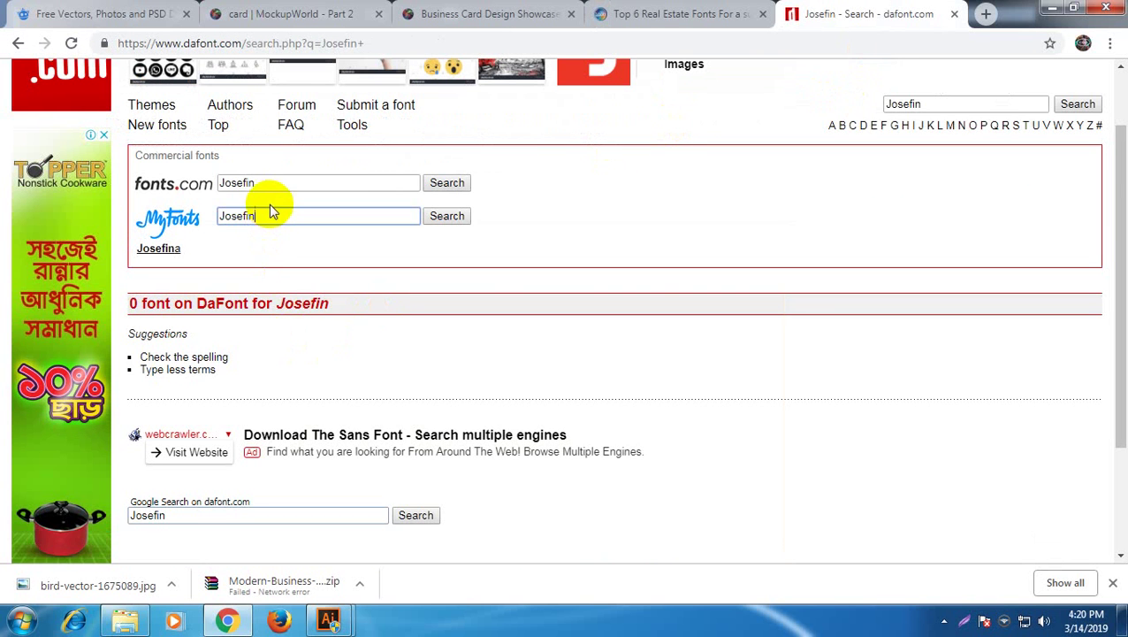
pyautogui.doubleClick(261, 183)
pyautogui.click(208, 521)
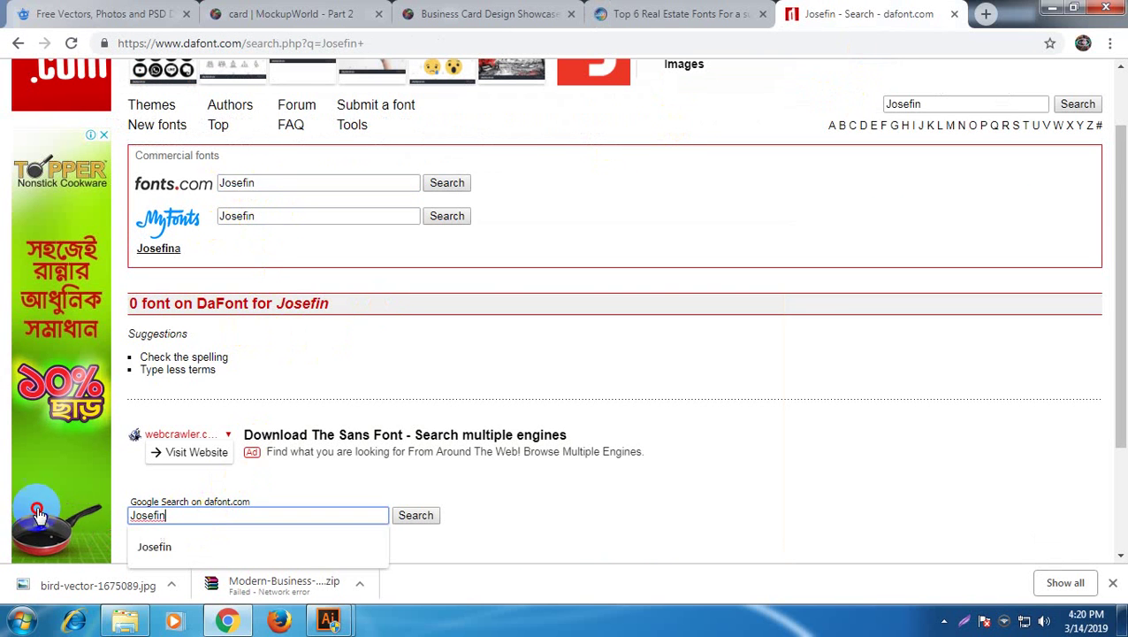
pyautogui.doubleClick(208, 522)
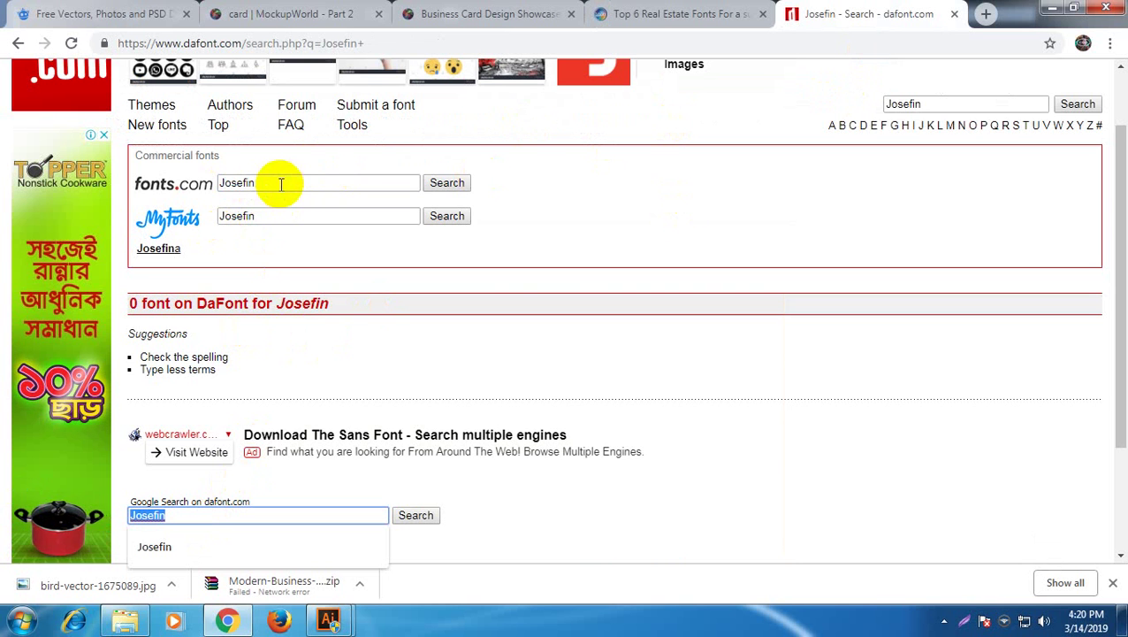
pyautogui.moveTo(281, 183); pyautogui.dragTo(252, 181)
pyautogui.scroll(1, 264, 216)
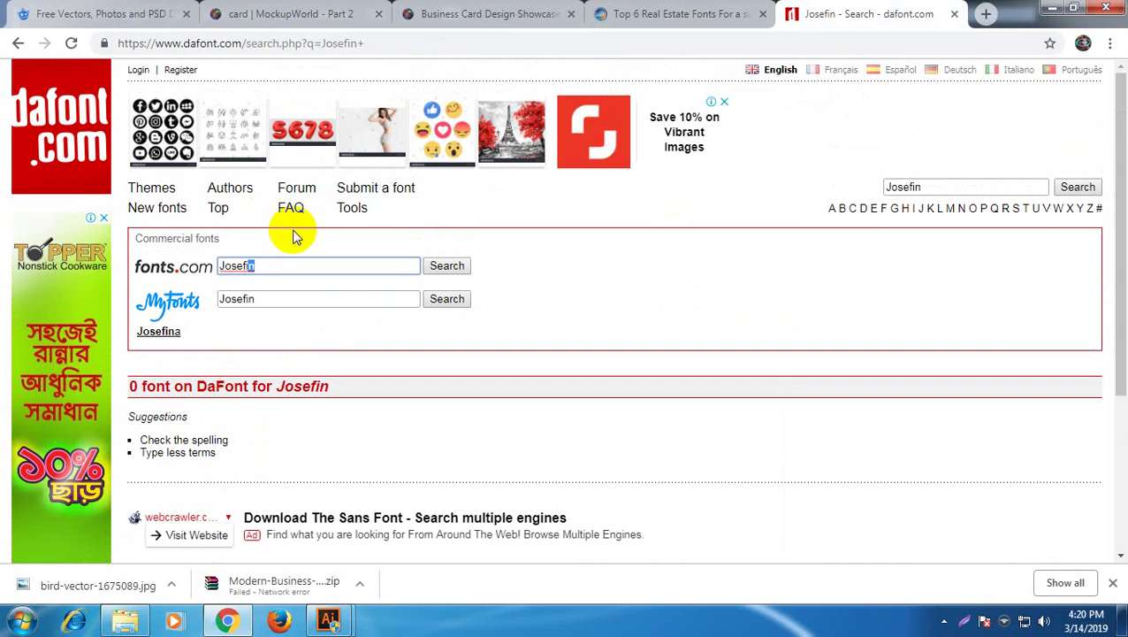
pyautogui.doubleClick(907, 187)
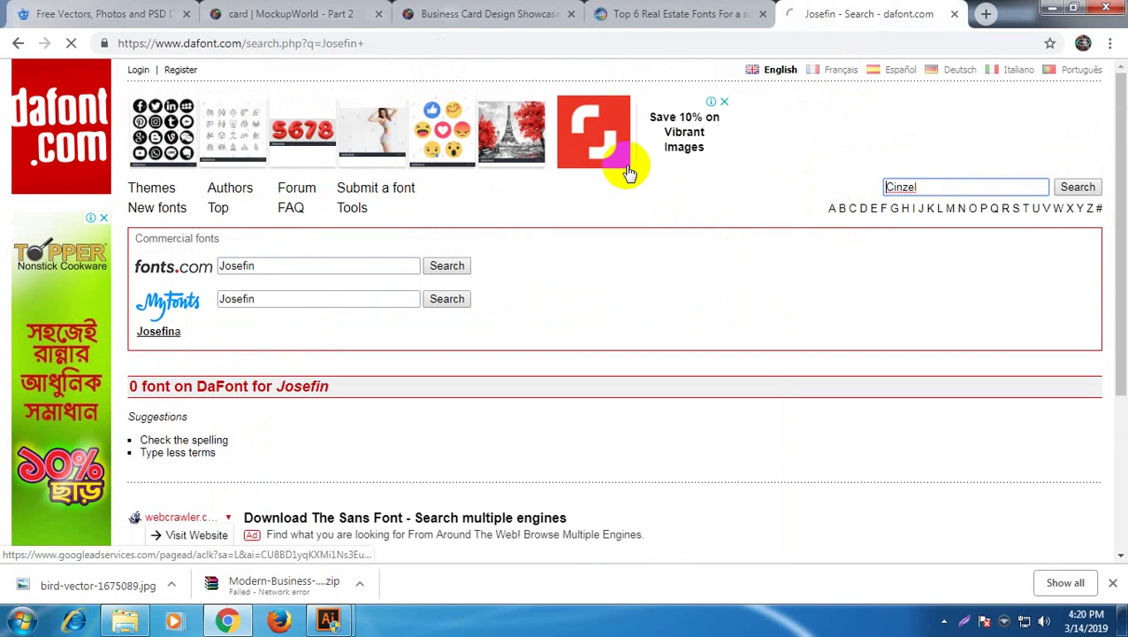
# Download the Cinzel font from DaFont and open the cinzel.zip archive
pyautogui.scroll(-2, 335, 407)
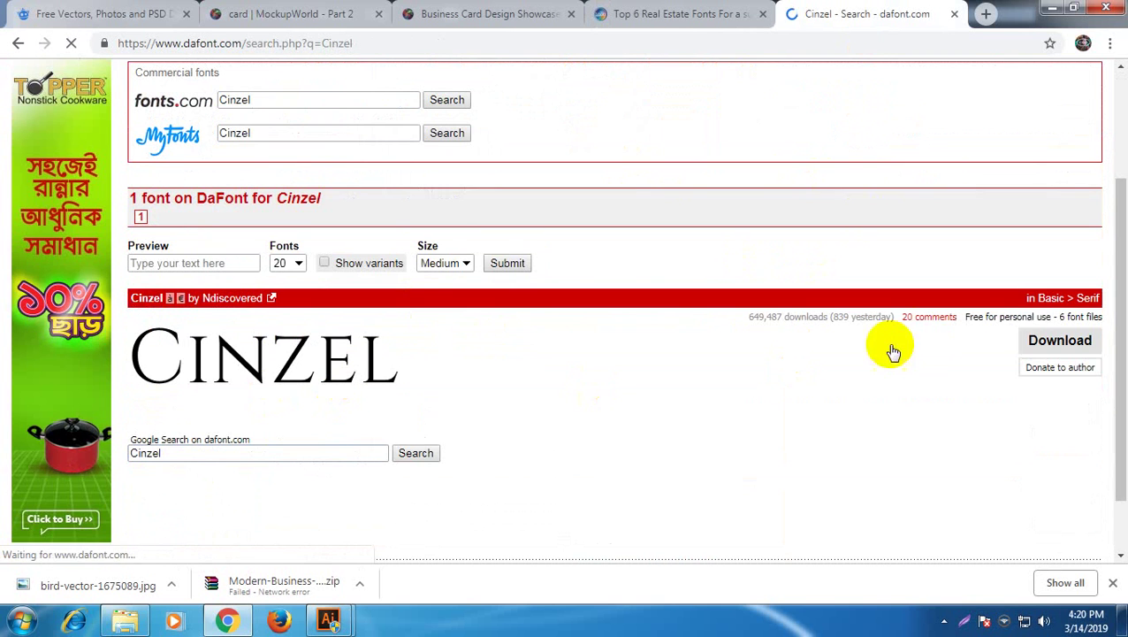
pyautogui.click(1059, 342)
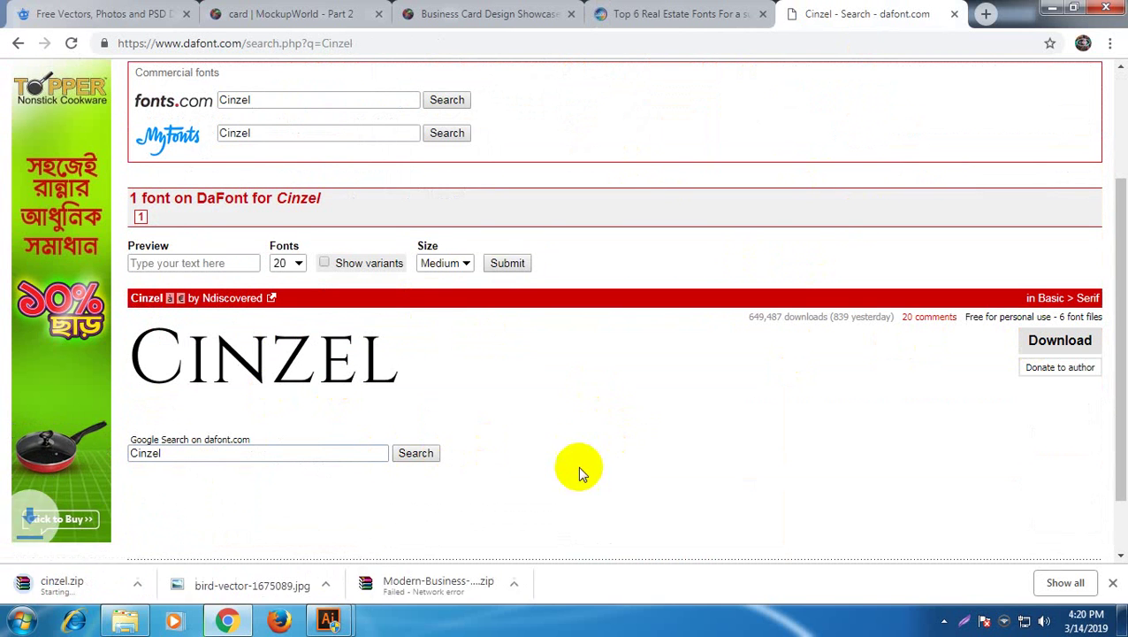
pyautogui.click(126, 584)
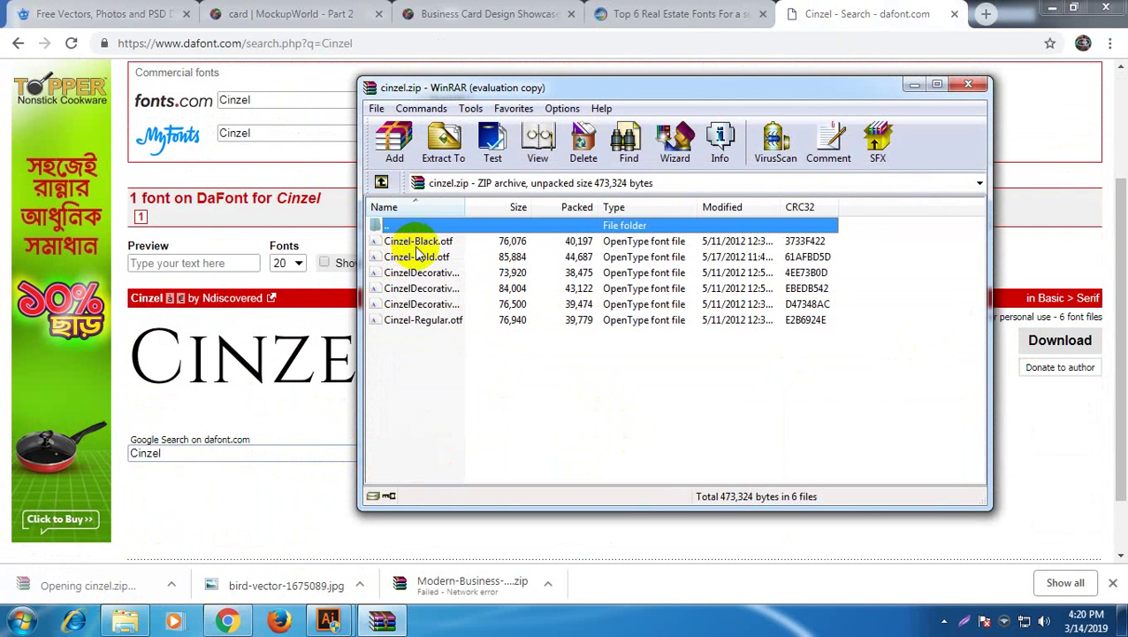
pyautogui.click(745, 305)
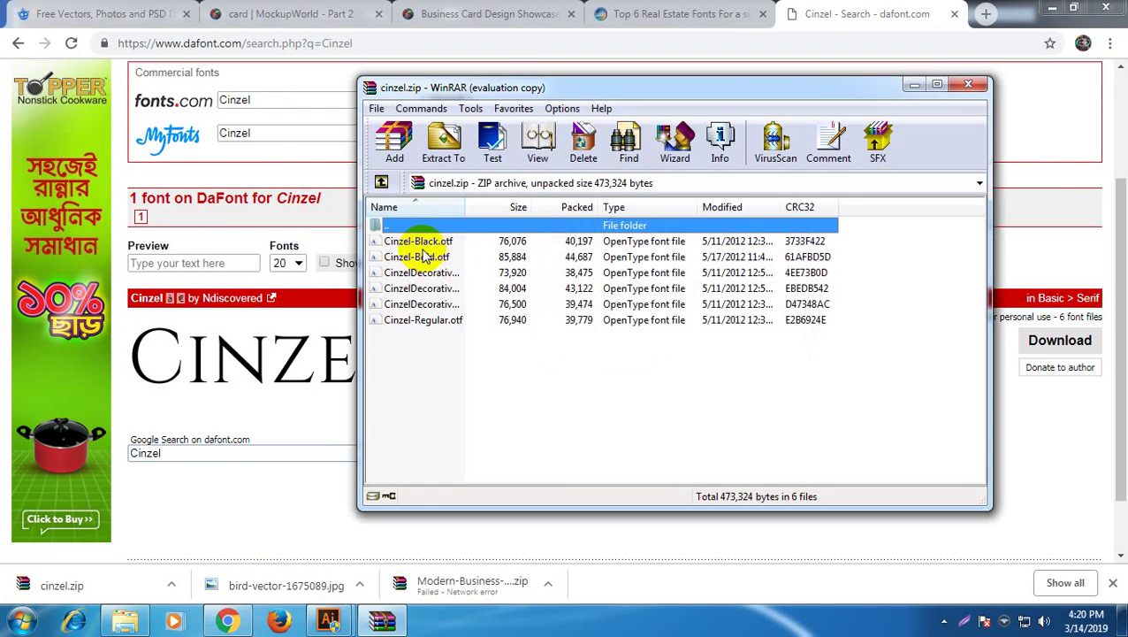
# Install Cinzel-Bold.otf from the archive and close its font preview
pyautogui.doubleClick(428, 256)
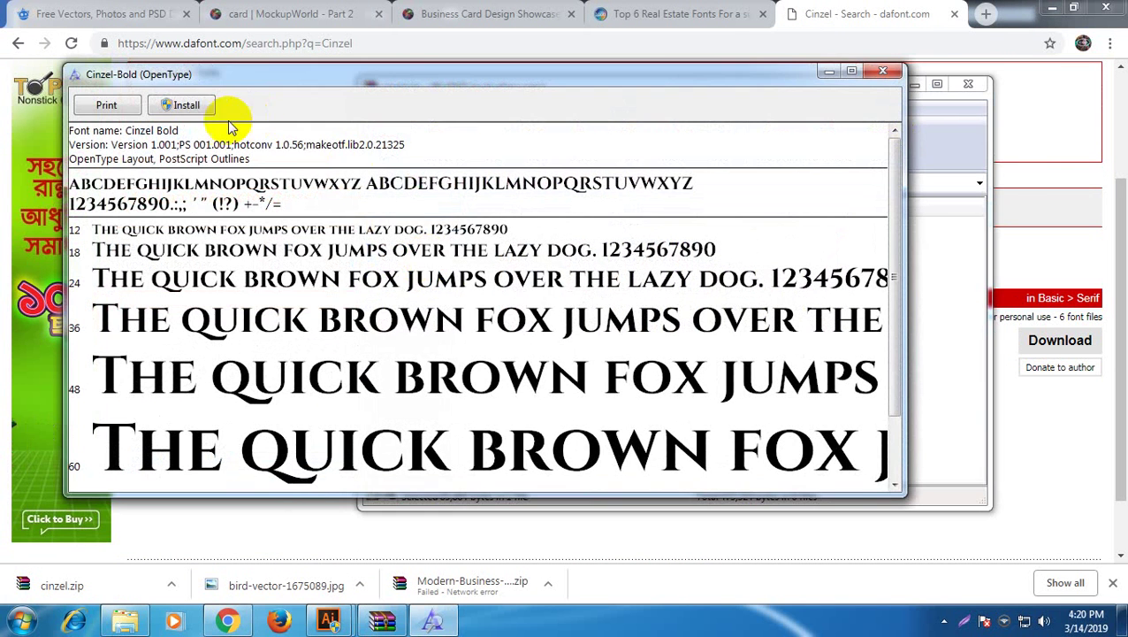
pyautogui.click(184, 105)
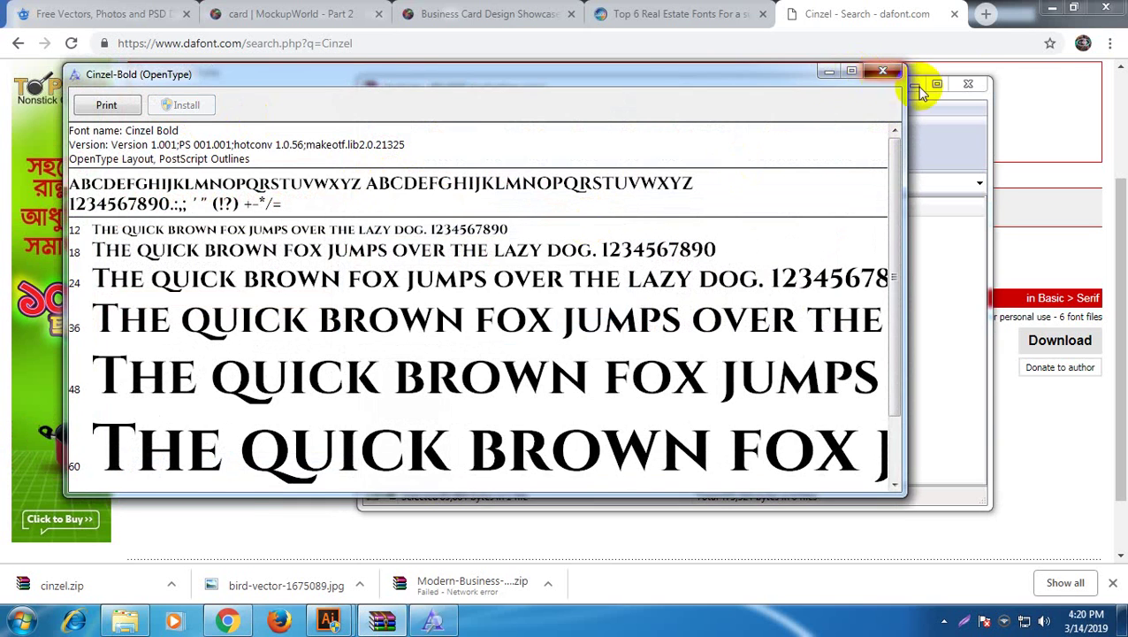
pyautogui.click(883, 71)
# Install Cinzel-Black.otf from the archive, closing the font preview and the archive window when done
pyautogui.press('Down')
pyautogui.doubleClick(459, 246)
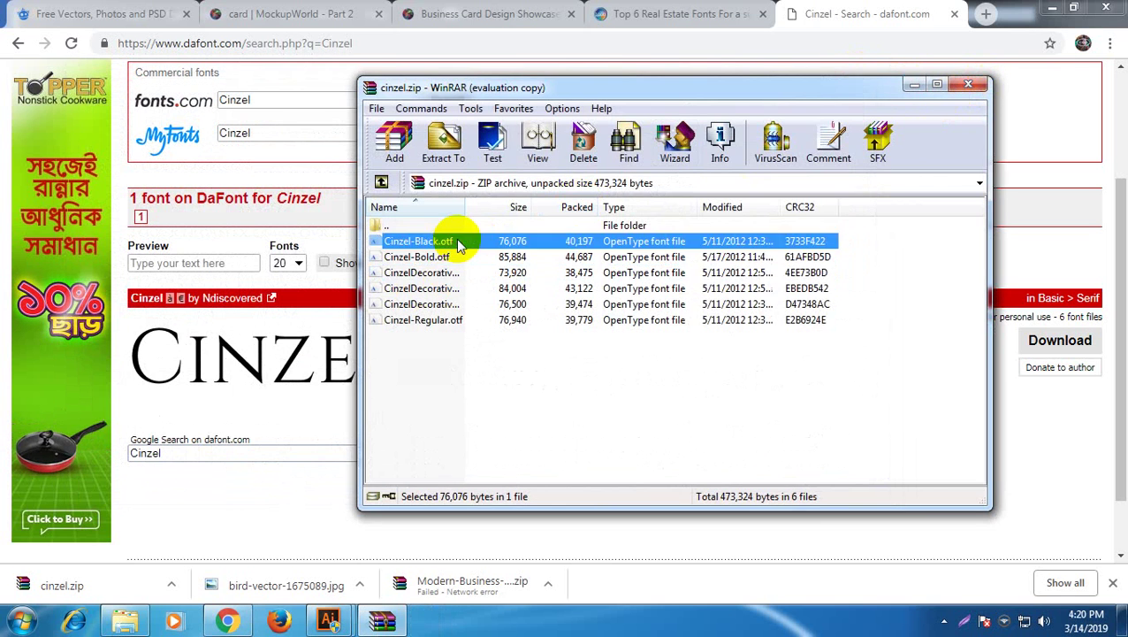
pyautogui.click(201, 125)
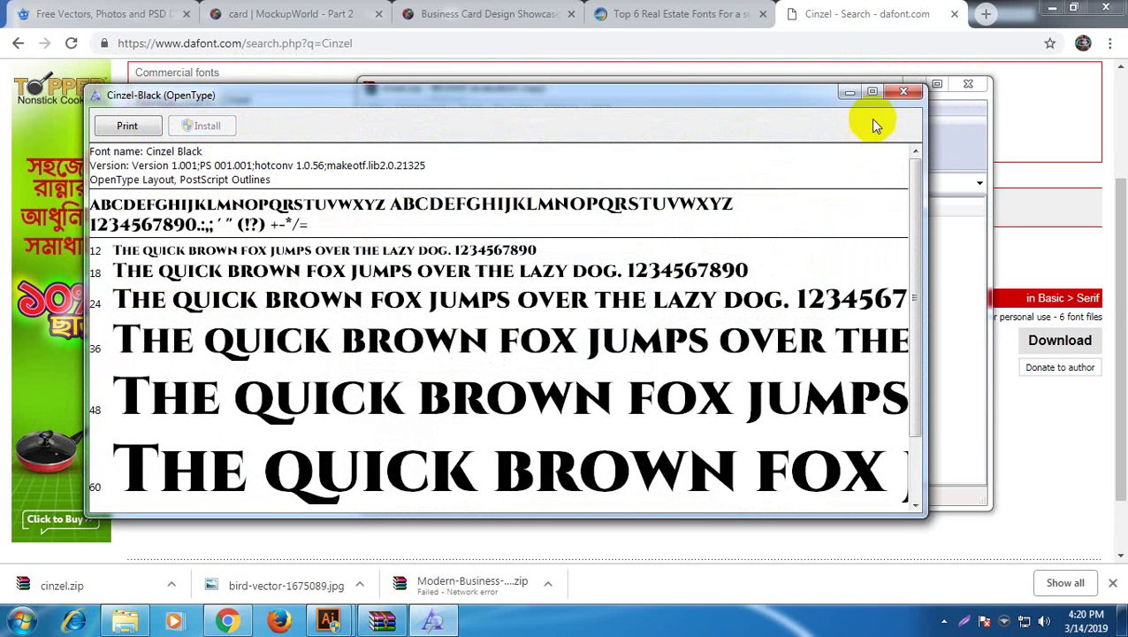
pyautogui.click(910, 92)
pyautogui.click(968, 83)
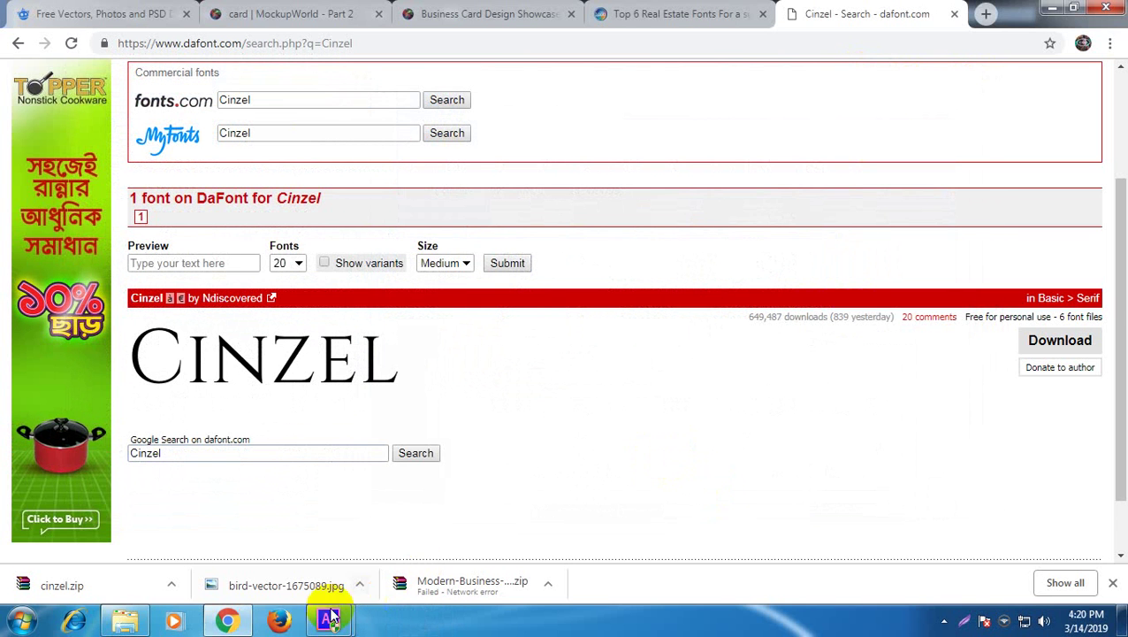
# Switch to Illustrator and apply the Cinzel Black font to the AMDA text
pyautogui.moveTo(329, 619)
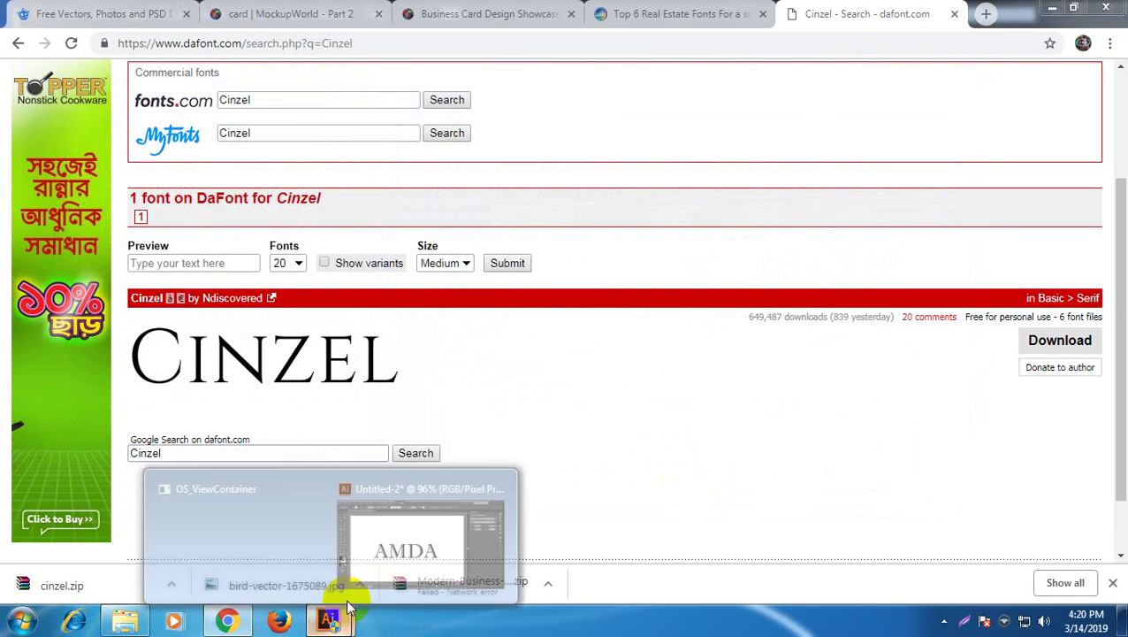
pyautogui.click(382, 552)
pyautogui.click(469, 376)
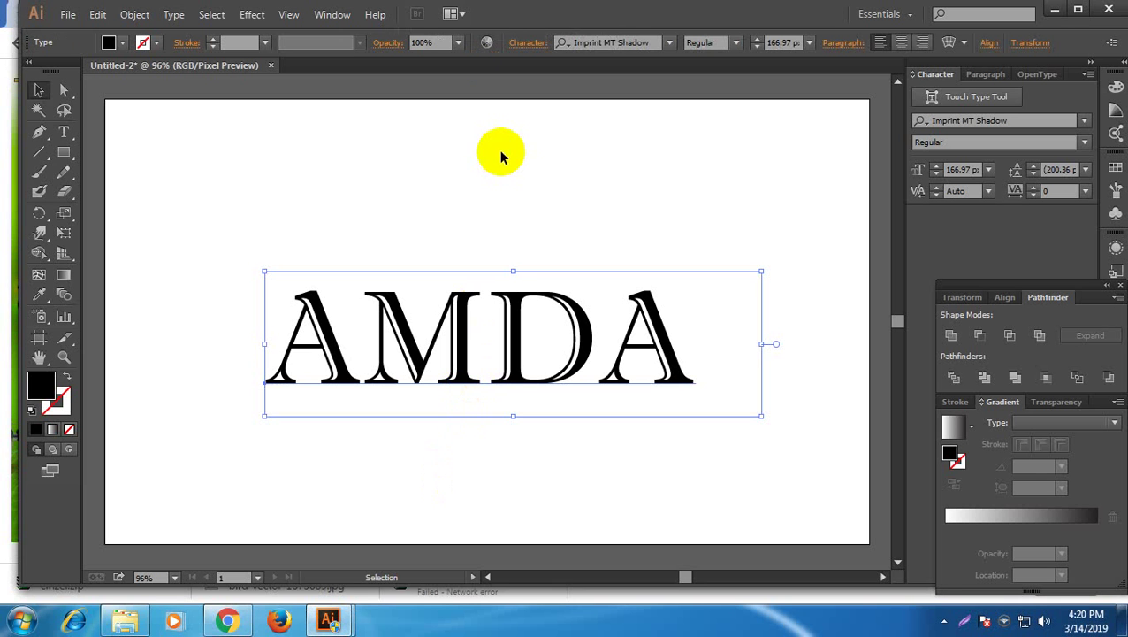
pyautogui.click(590, 42)
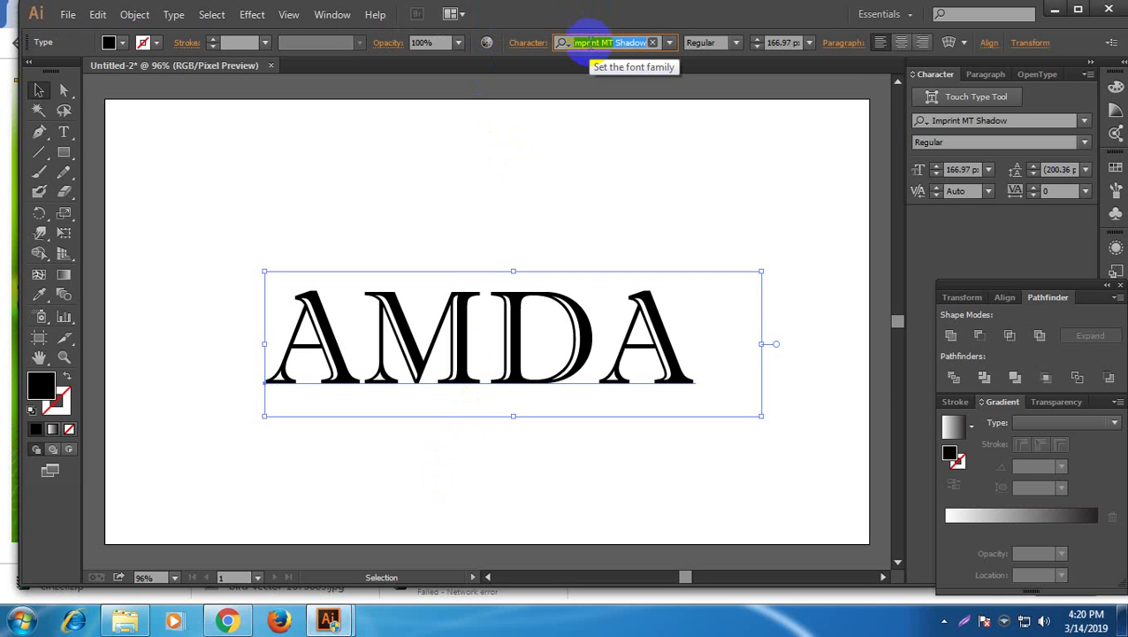
pyautogui.write('si')
pyautogui.press('BackSpace')
pyautogui.press('BackSpace')
pyautogui.write('cin')
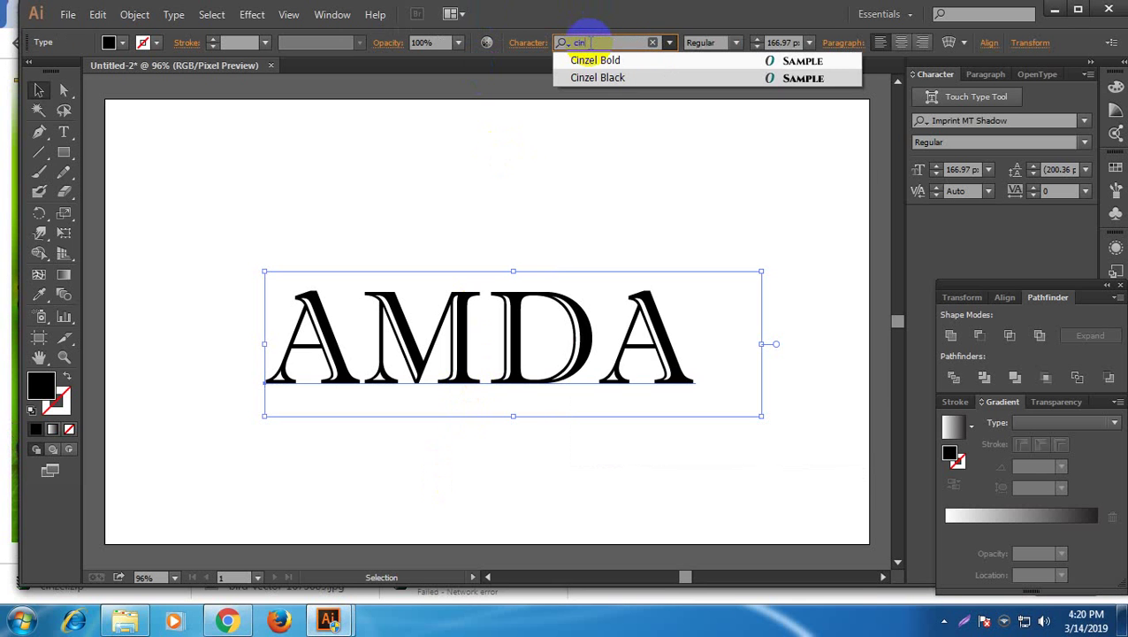
pyautogui.click(650, 76)
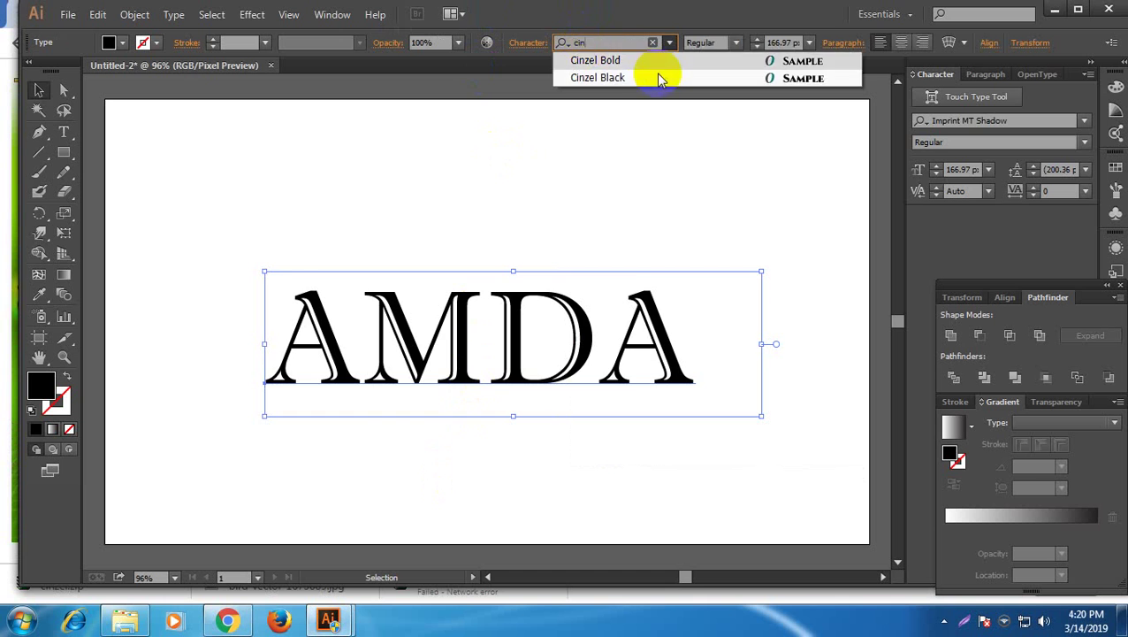
# Change the AMDA text's font style to Bold
pyautogui.click(732, 45)
pyautogui.click(734, 48)
pyautogui.click(735, 45)
pyautogui.click(708, 59)
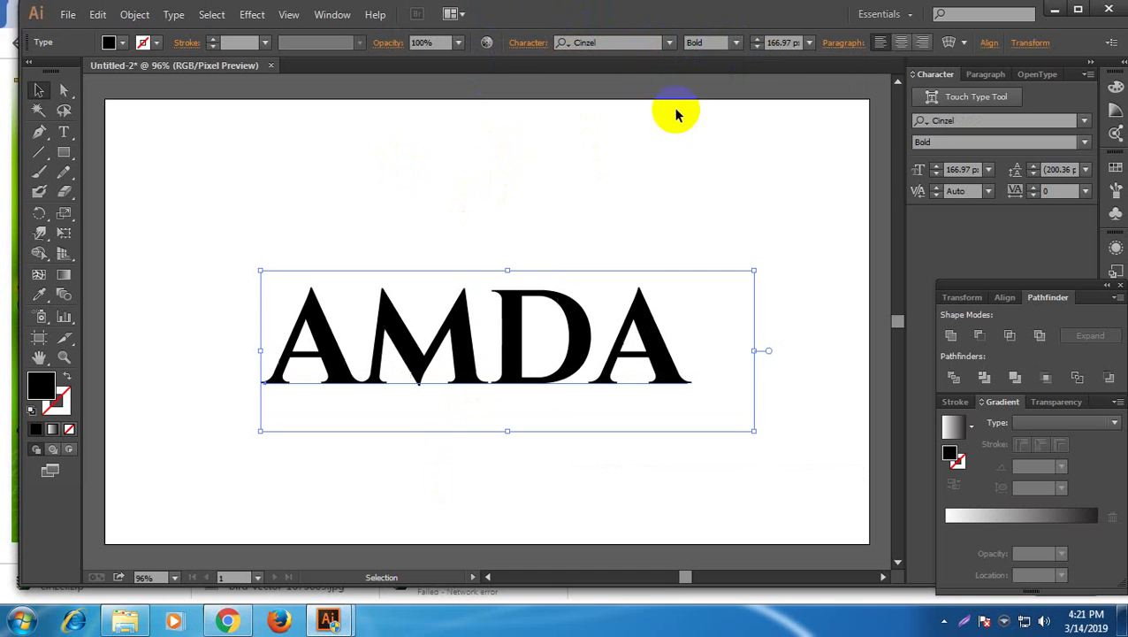
# Squash the AMDA text vertically to a font size of about 124 px, keeping its width, and deselect it
pyautogui.click(39, 90)
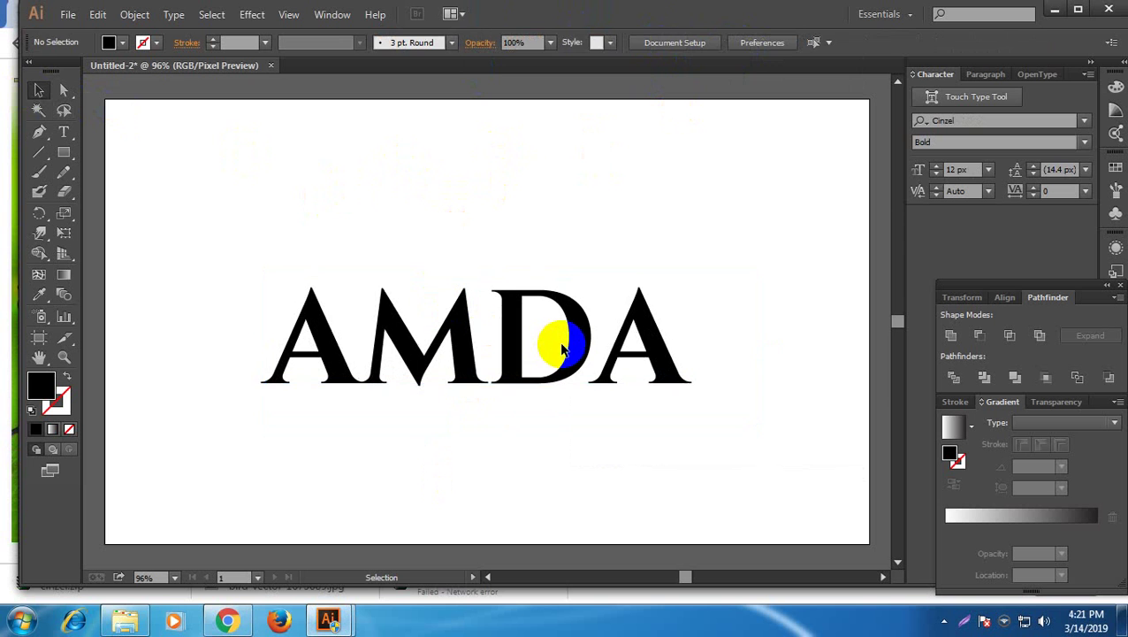
pyautogui.click(537, 407)
pyautogui.moveTo(510, 433); pyautogui.dragTo(511, 399)
pyautogui.click(531, 437)
pyautogui.click(502, 370)
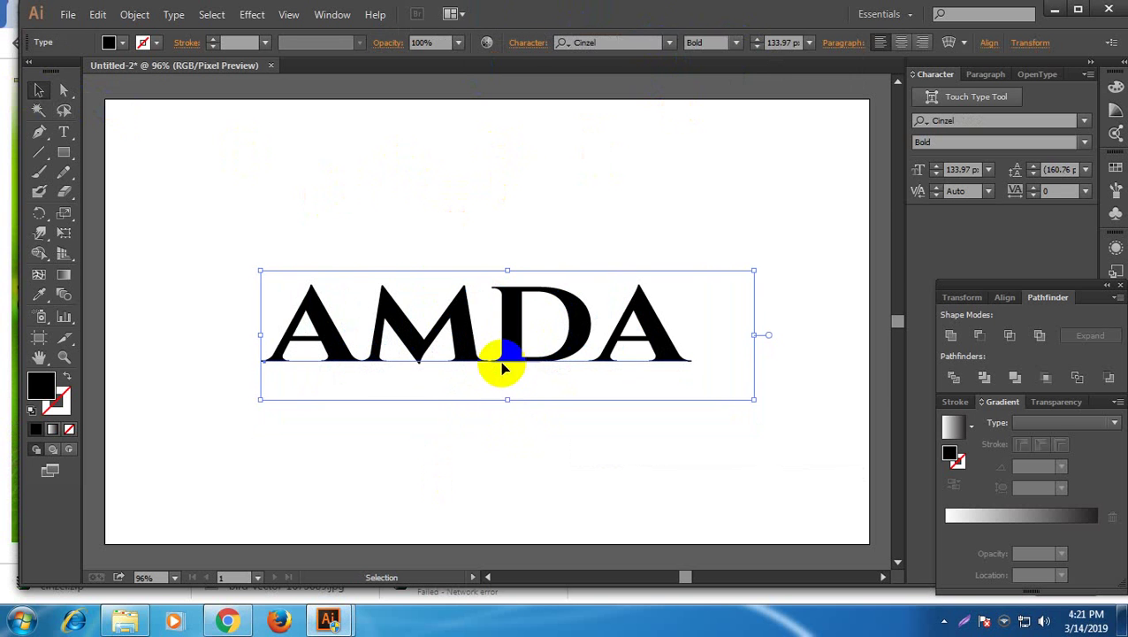
pyautogui.moveTo(508, 399); pyautogui.dragTo(511, 390)
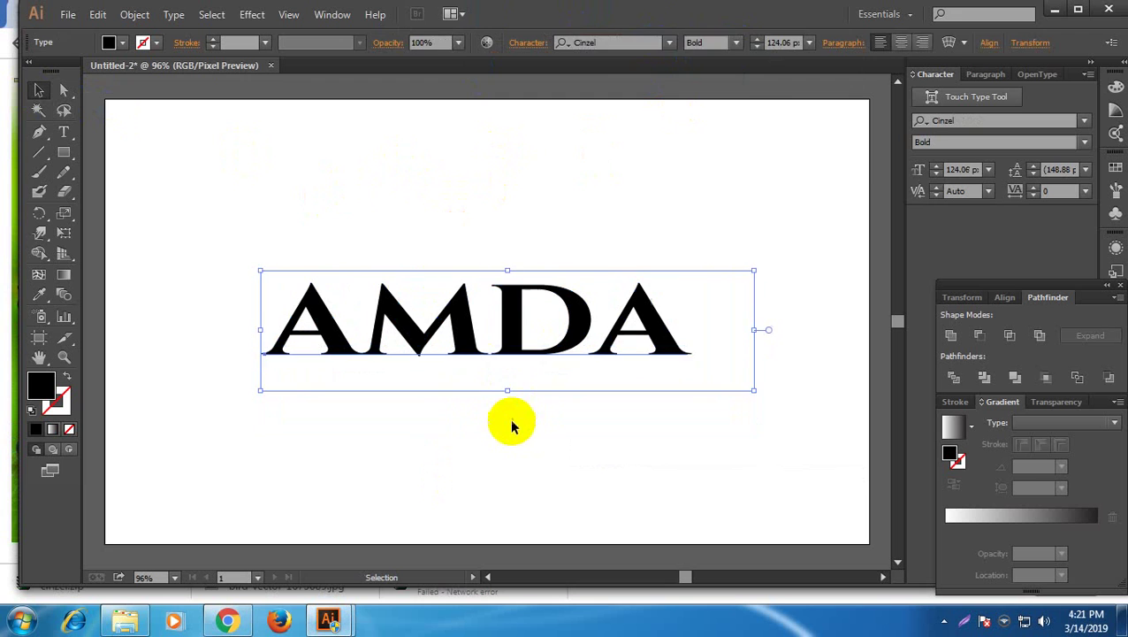
pyautogui.click(501, 443)
# Add a 12 px Cinzel Bold text line reading PROPERTIES below the left end of AMDA
pyautogui.click(68, 134)
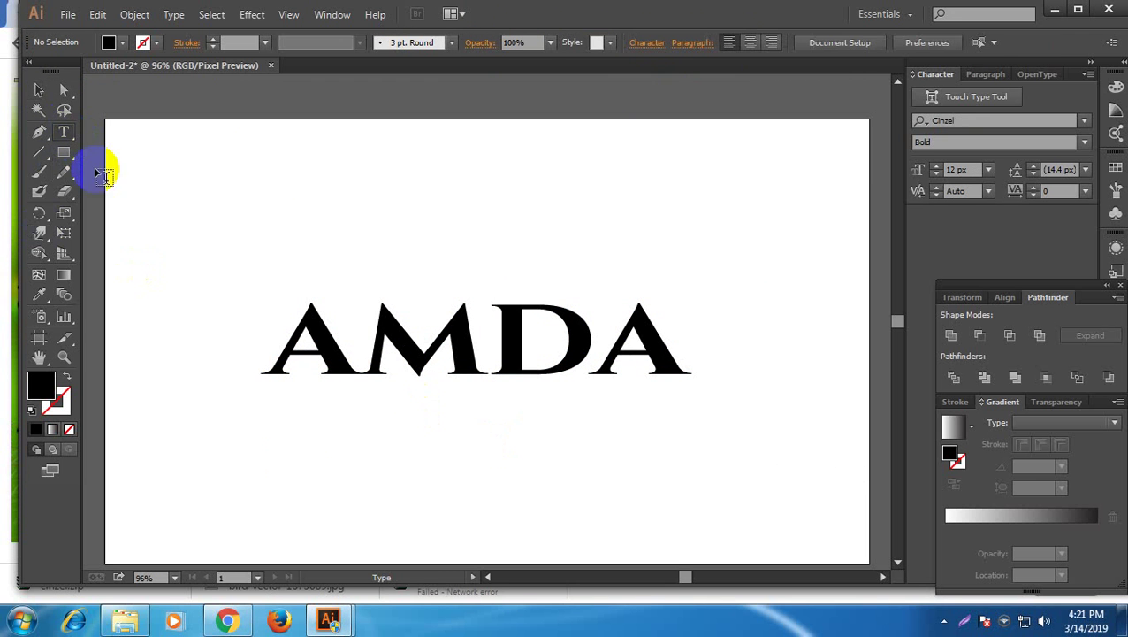
pyautogui.click(263, 401)
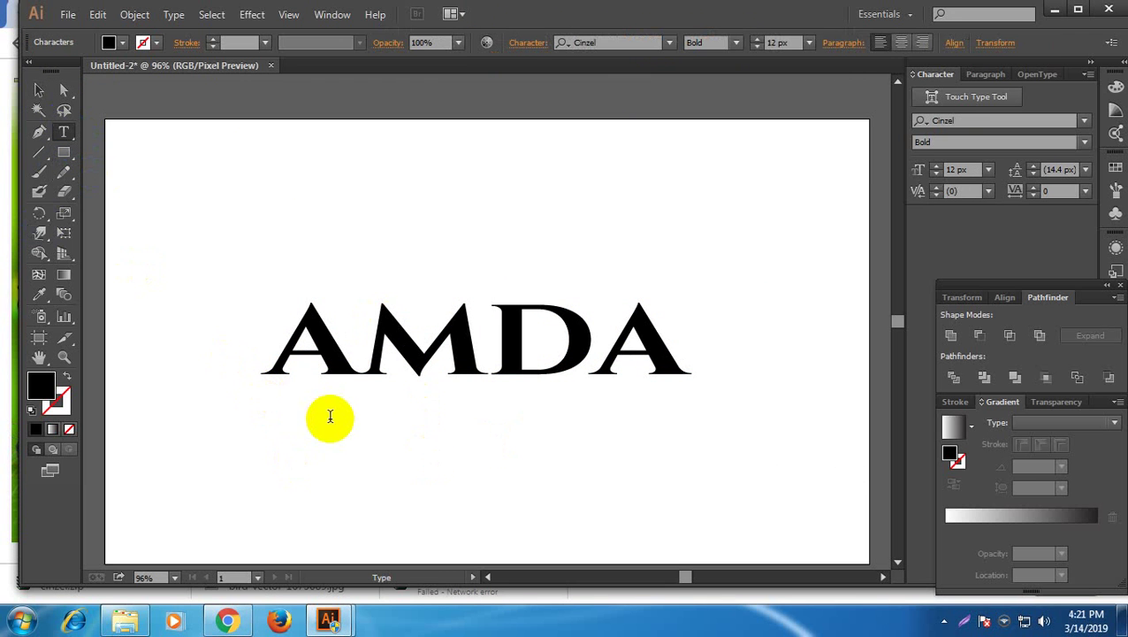
pyautogui.write('Cinzel')
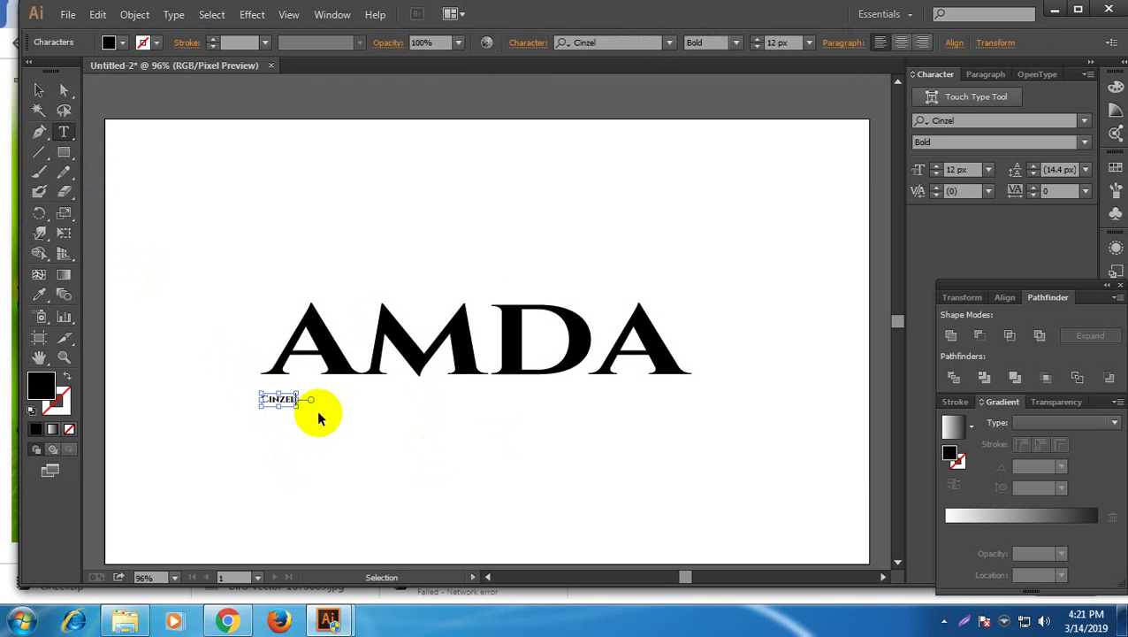
pyautogui.hotkey('ctrl', 'a')
pyautogui.press('BackSpace')
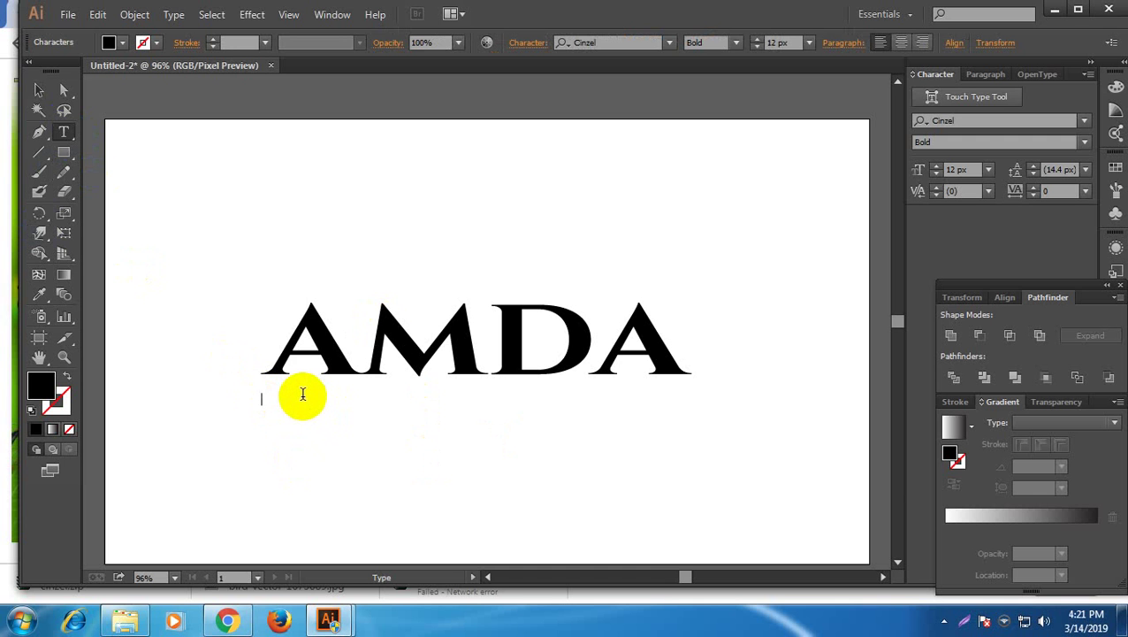
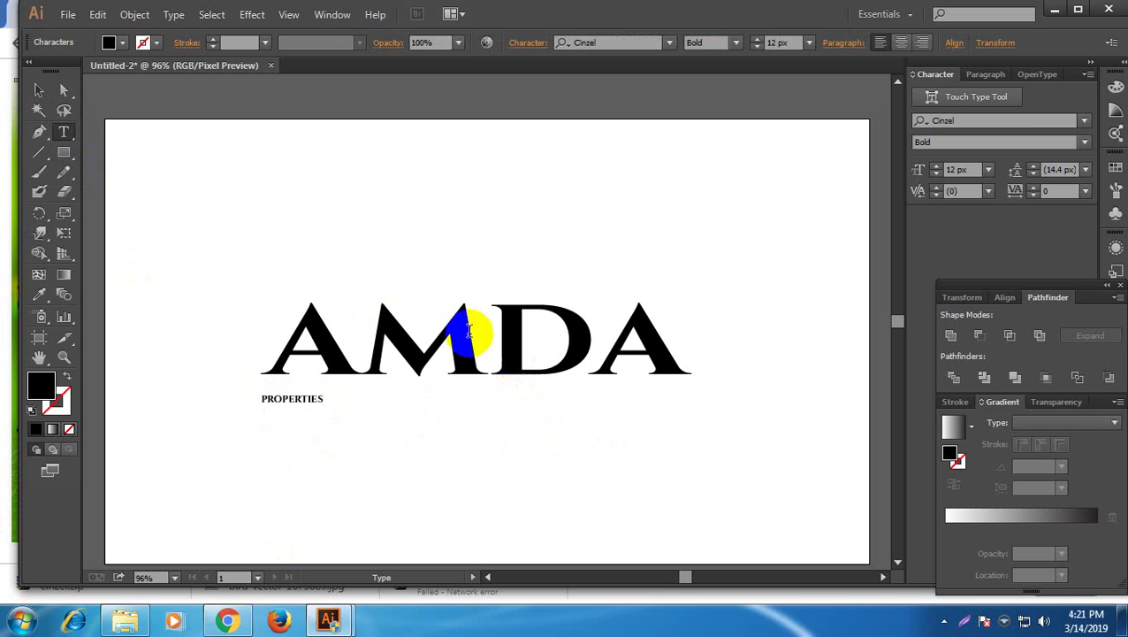
# Enlarge the PROPERTIES text to about 51 px and place it roughly centred beneath AMDA
pyautogui.click(39, 91)
pyautogui.click(319, 399)
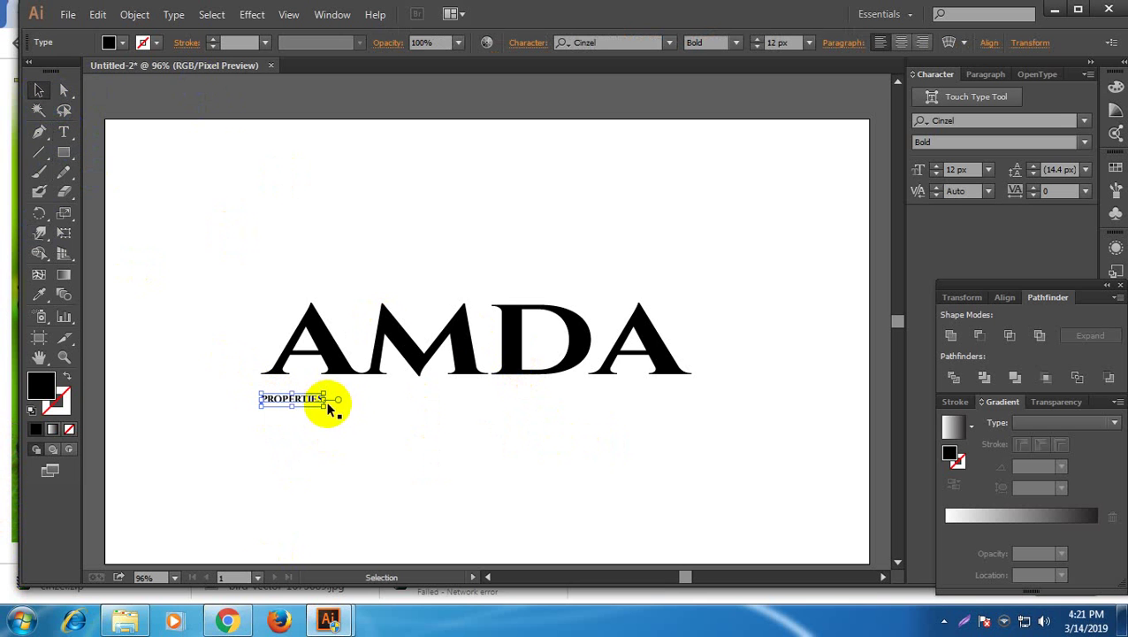
pyautogui.moveTo(324, 405); pyautogui.dragTo(551, 412)
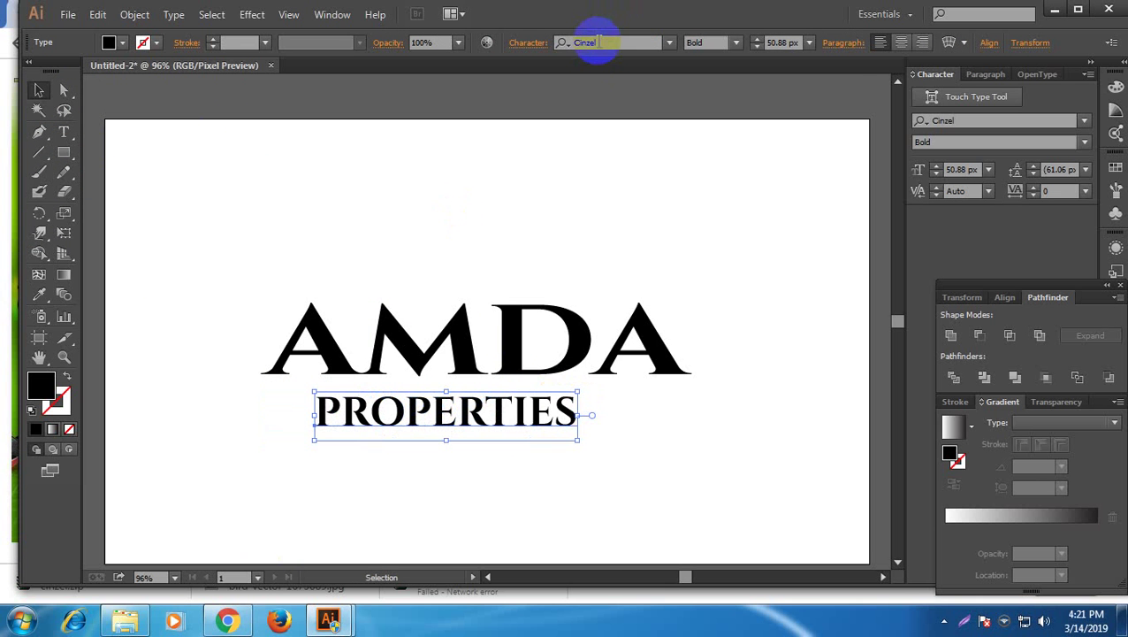
# Change the PROPERTIES text's font to Arial Regular, keeping that text selected
pyautogui.click(595, 42)
pyautogui.write('arial')
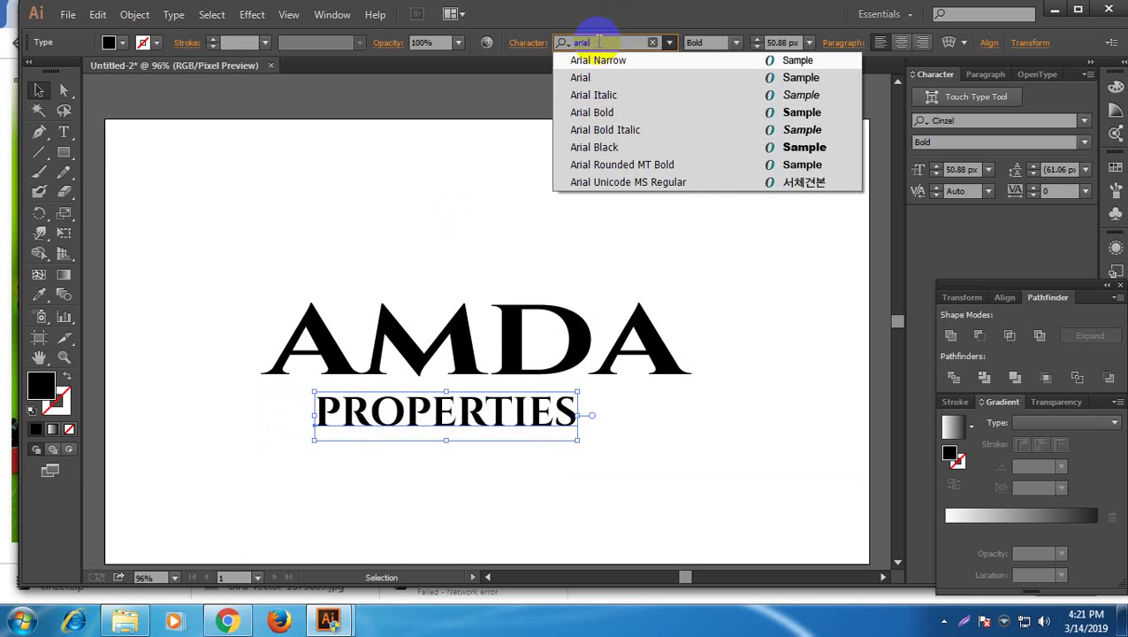
pyautogui.press('Down')
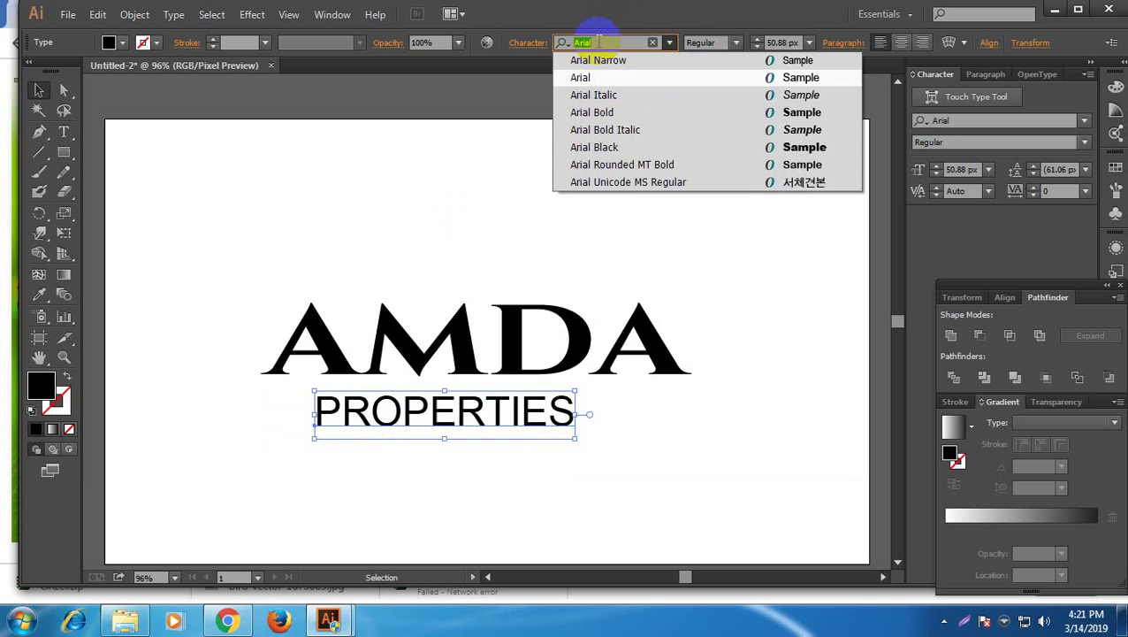
pyautogui.press('Return')
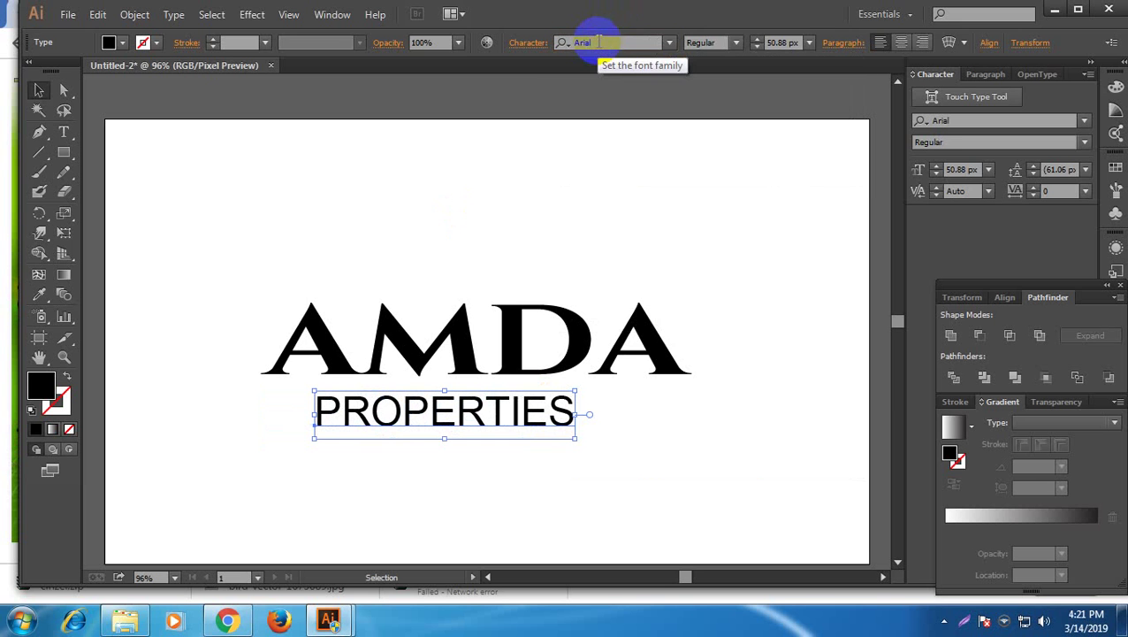
pyautogui.click(584, 462)
pyautogui.click(449, 403)
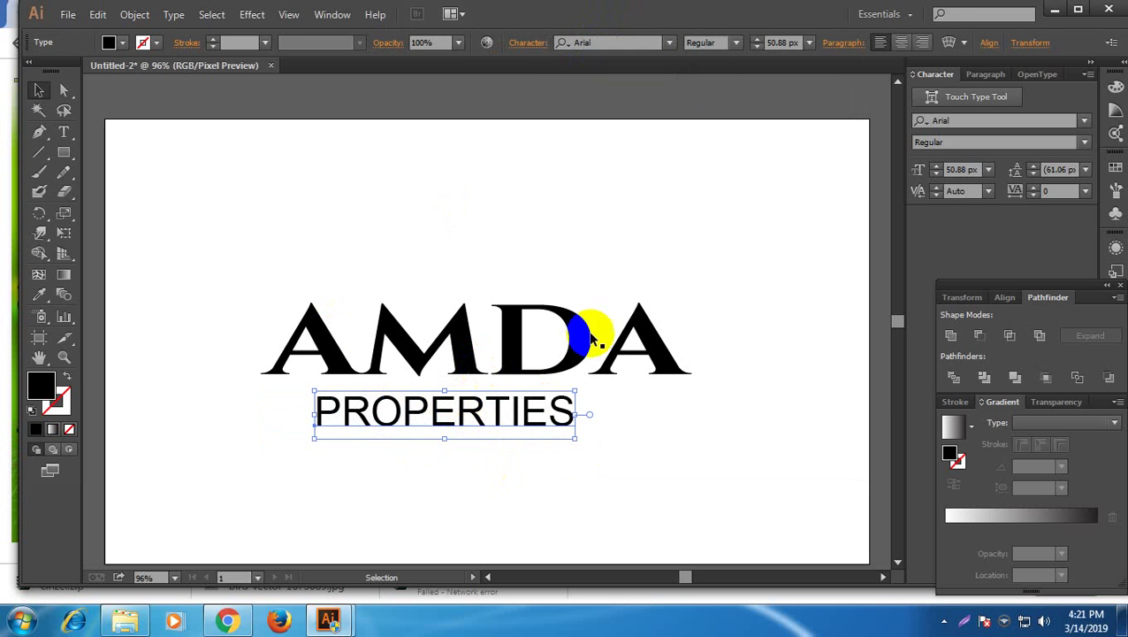
# Reduce the PROPERTIES text to 36 px and then 24 px, and move it beneath the left end of AMDA
pyautogui.click(810, 44)
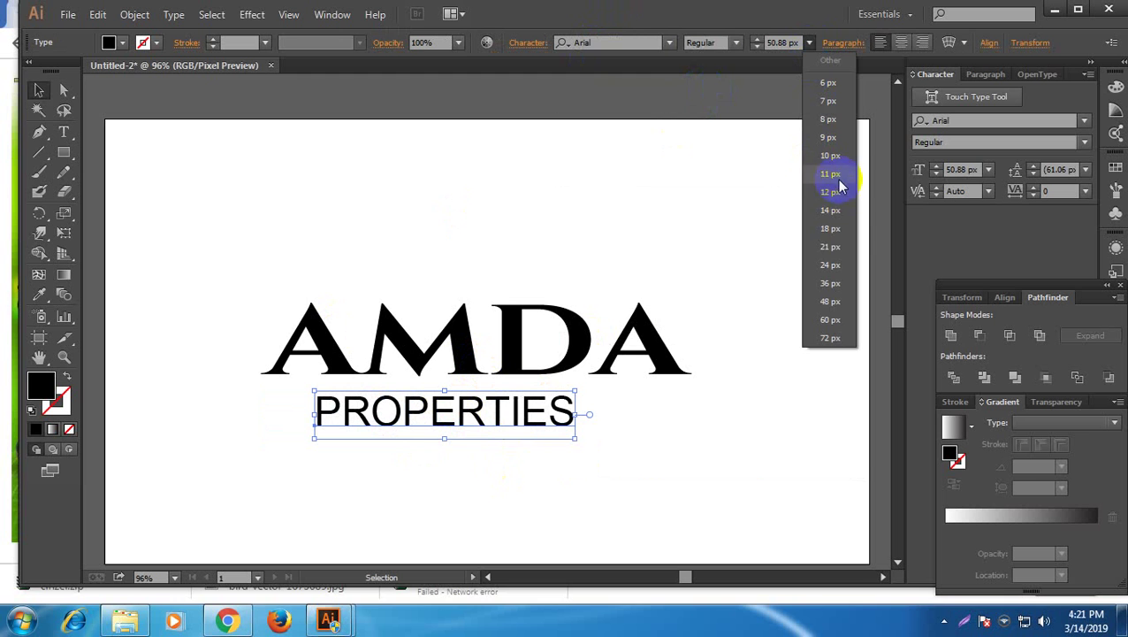
pyautogui.click(840, 284)
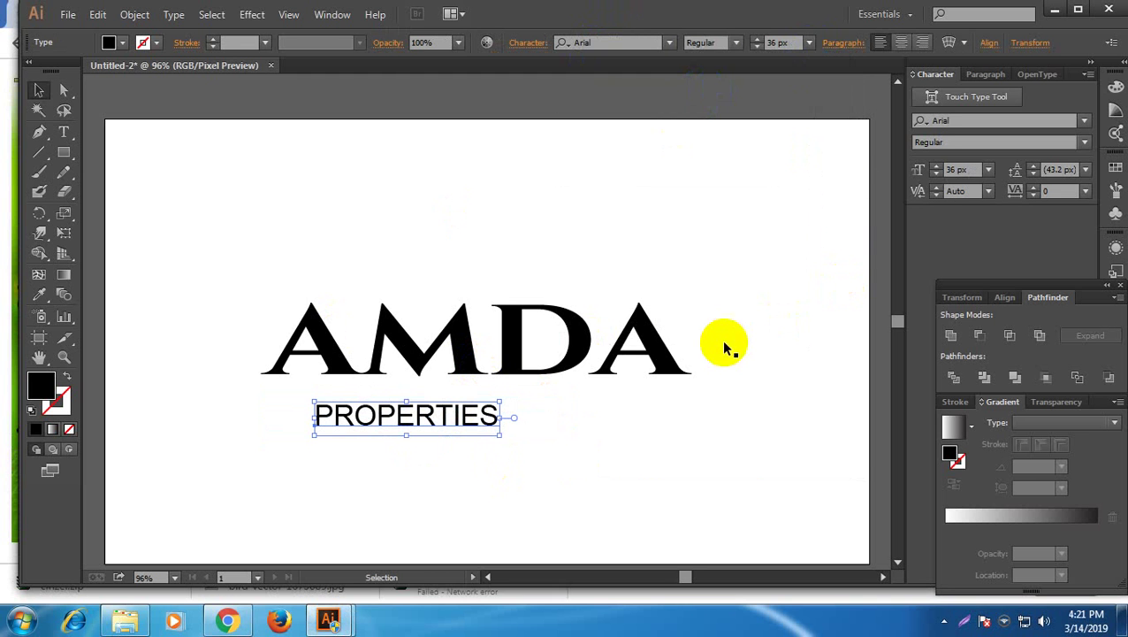
pyautogui.click(809, 42)
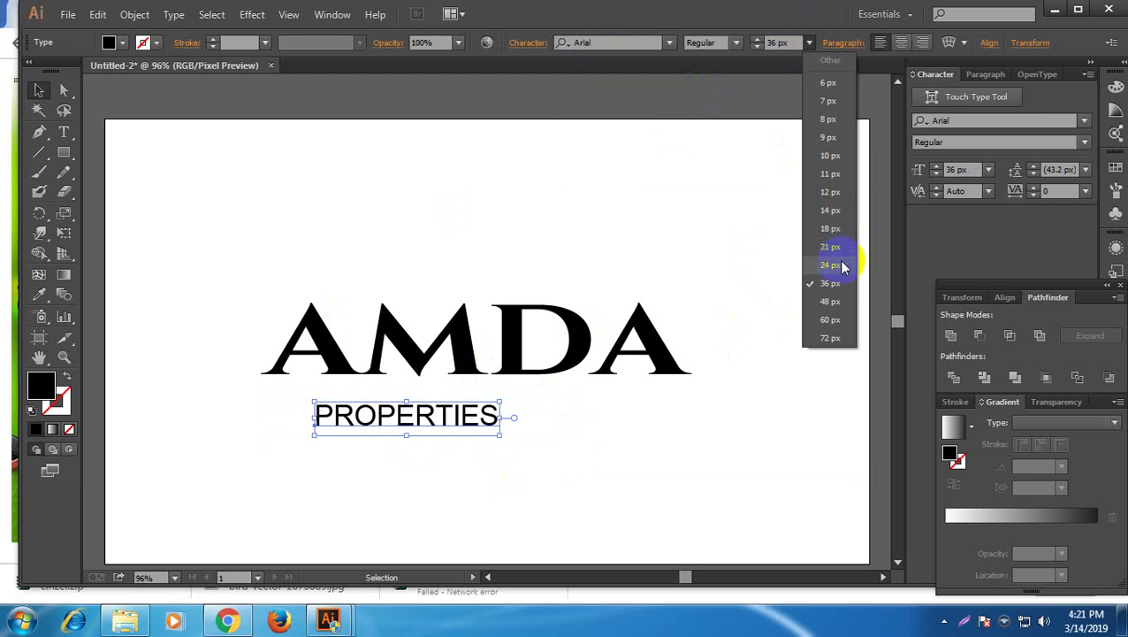
pyautogui.click(840, 260)
pyautogui.moveTo(411, 418); pyautogui.dragTo(362, 395)
# Reduce the PROPERTIES text further, trying 21 px and 14 px, settle on 16 px and deselect it
pyautogui.click(809, 43)
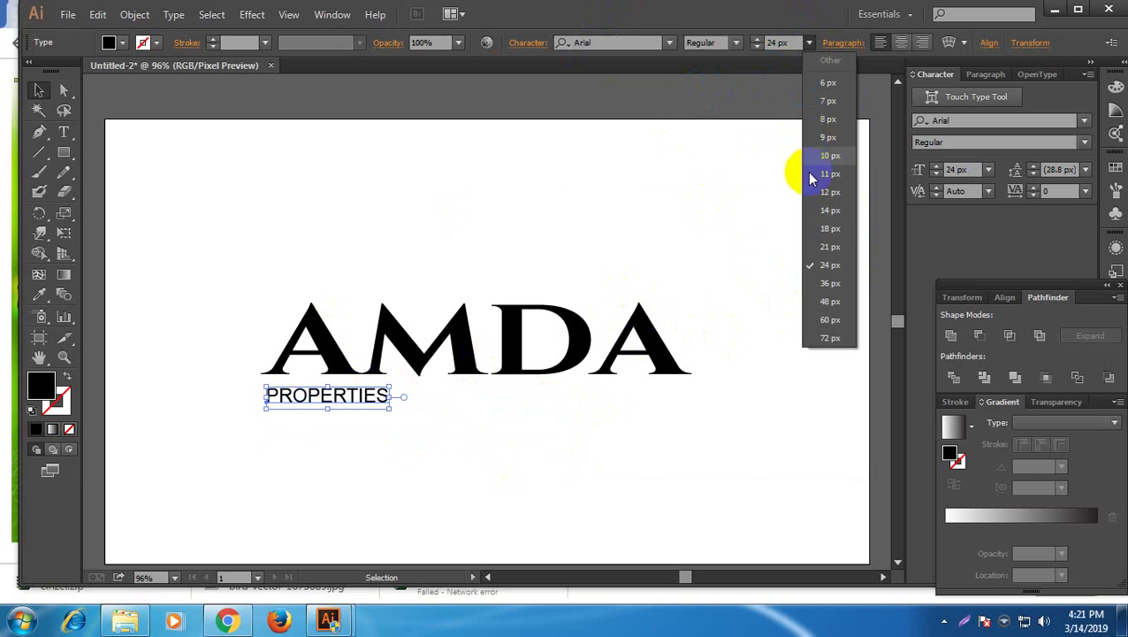
pyautogui.click(839, 247)
pyautogui.click(399, 407)
pyautogui.click(366, 408)
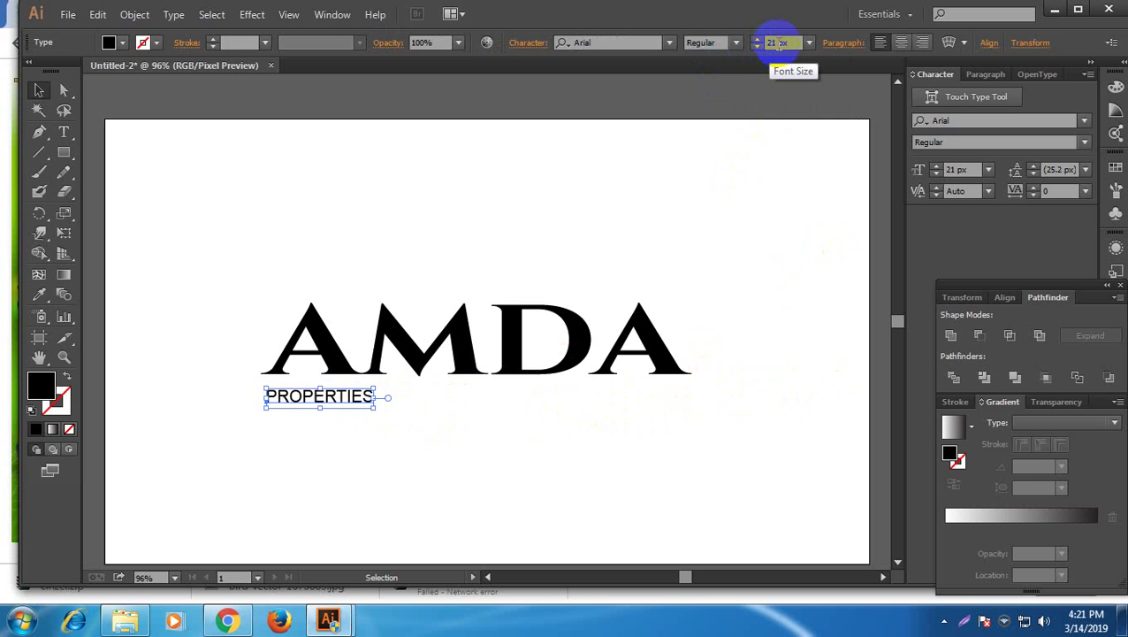
pyautogui.write('14')
pyautogui.press('Return')
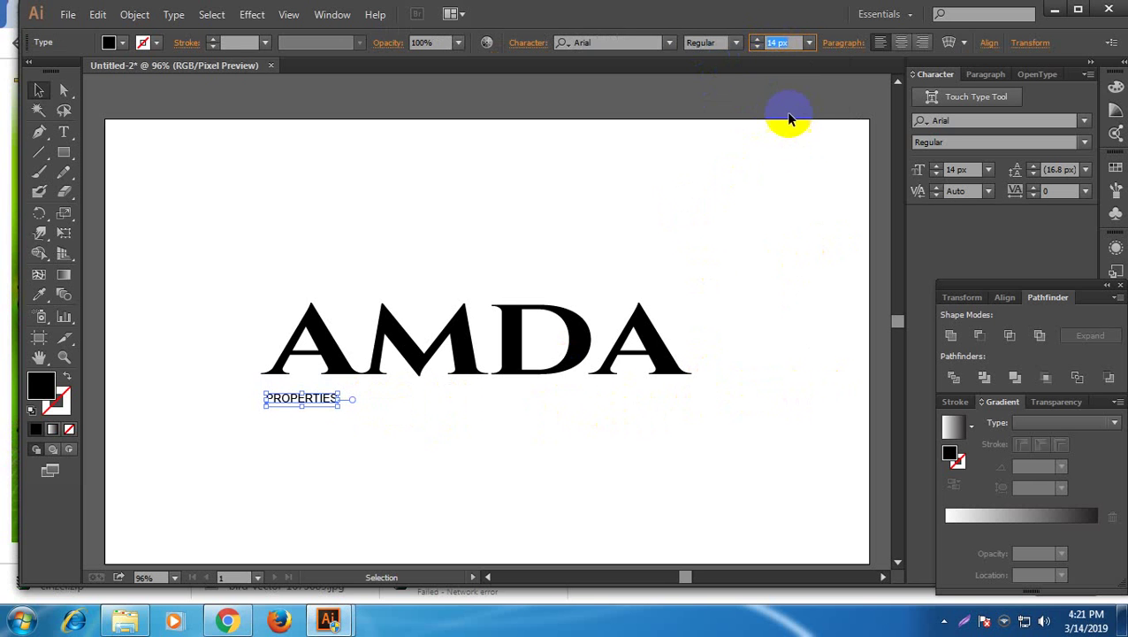
pyautogui.write('16')
pyautogui.press('Return')
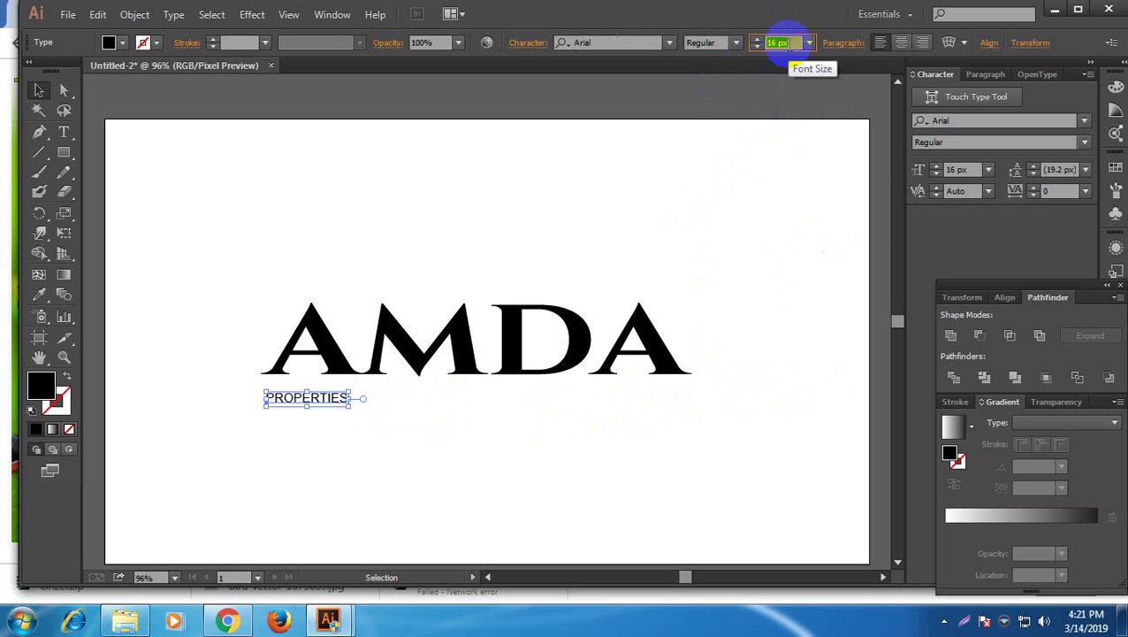
pyautogui.click(504, 434)
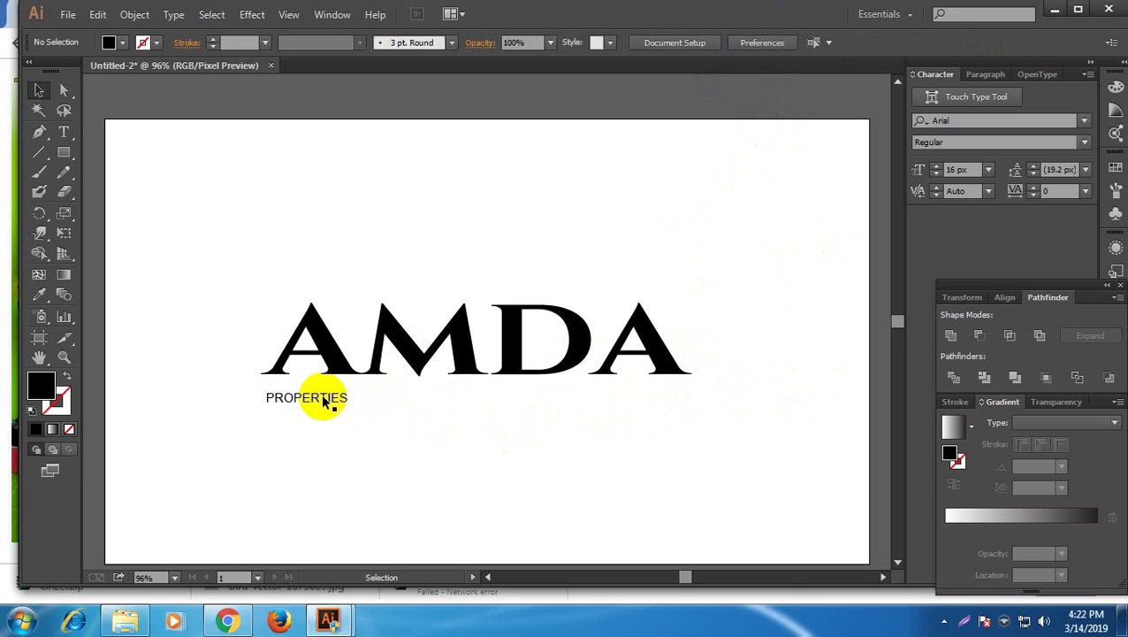
# Try wider letter tracking on the PROPERTIES text, using values of 200, 500 and 2000
pyautogui.click(324, 402)
pyautogui.click(323, 402)
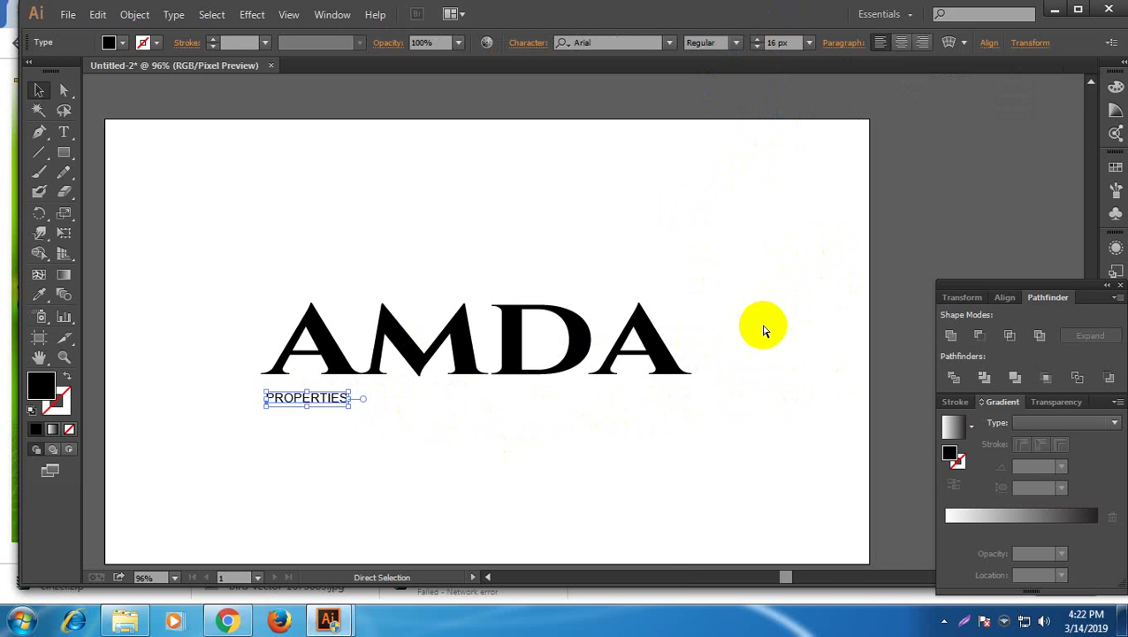
pyautogui.hotkey('ctrl', 't')
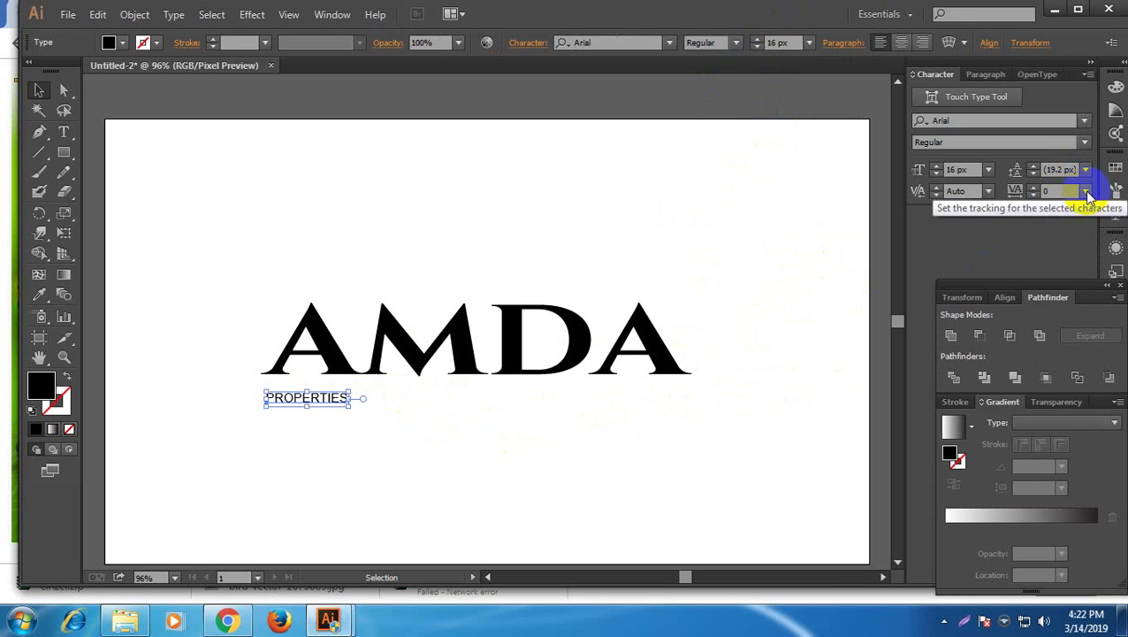
pyautogui.click(1085, 191)
pyautogui.click(1070, 454)
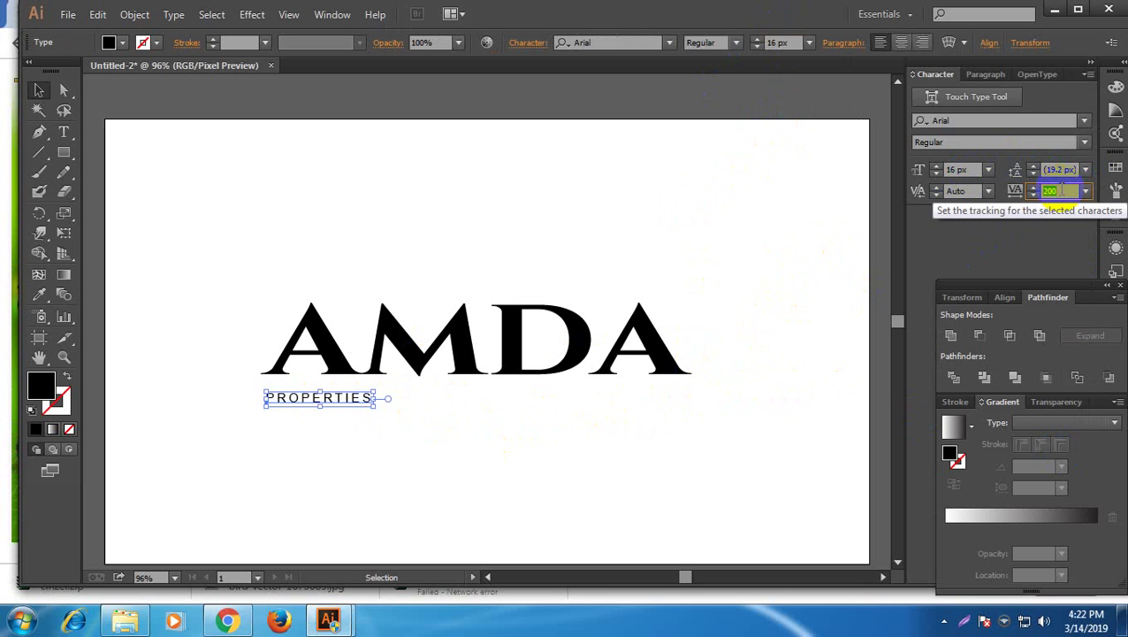
pyautogui.press('Return')
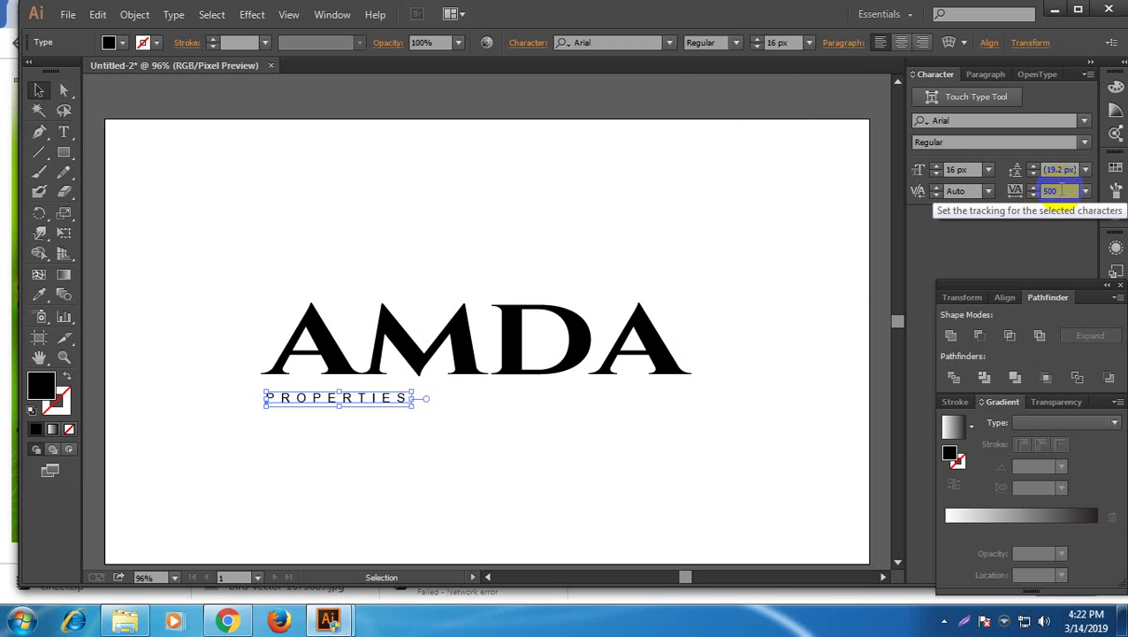
pyautogui.click(1061, 190)
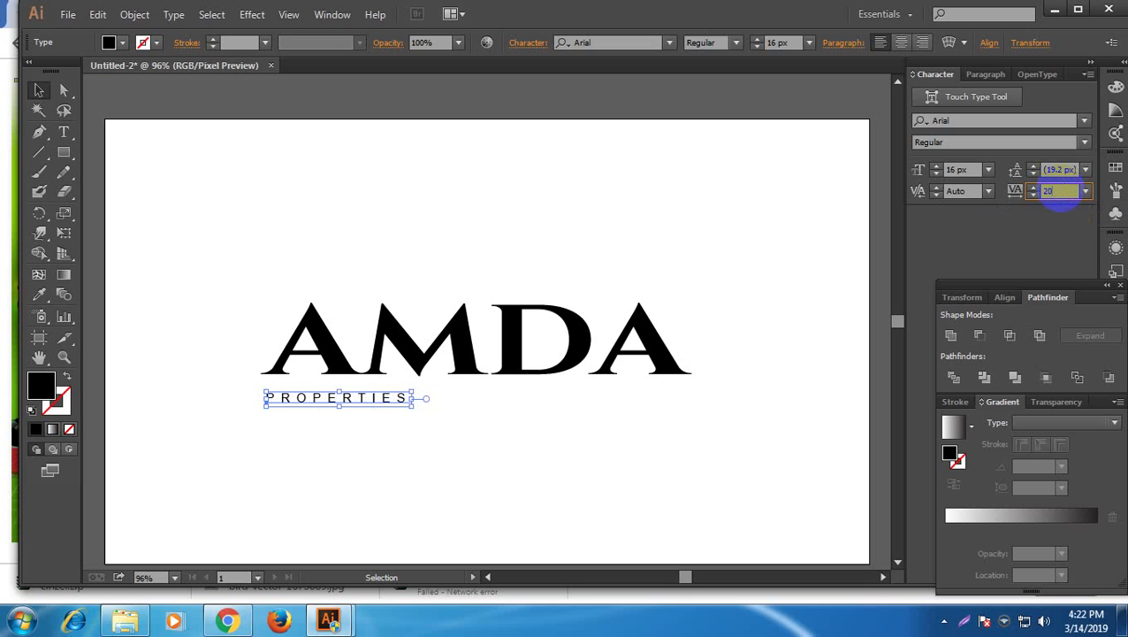
pyautogui.press('Return')
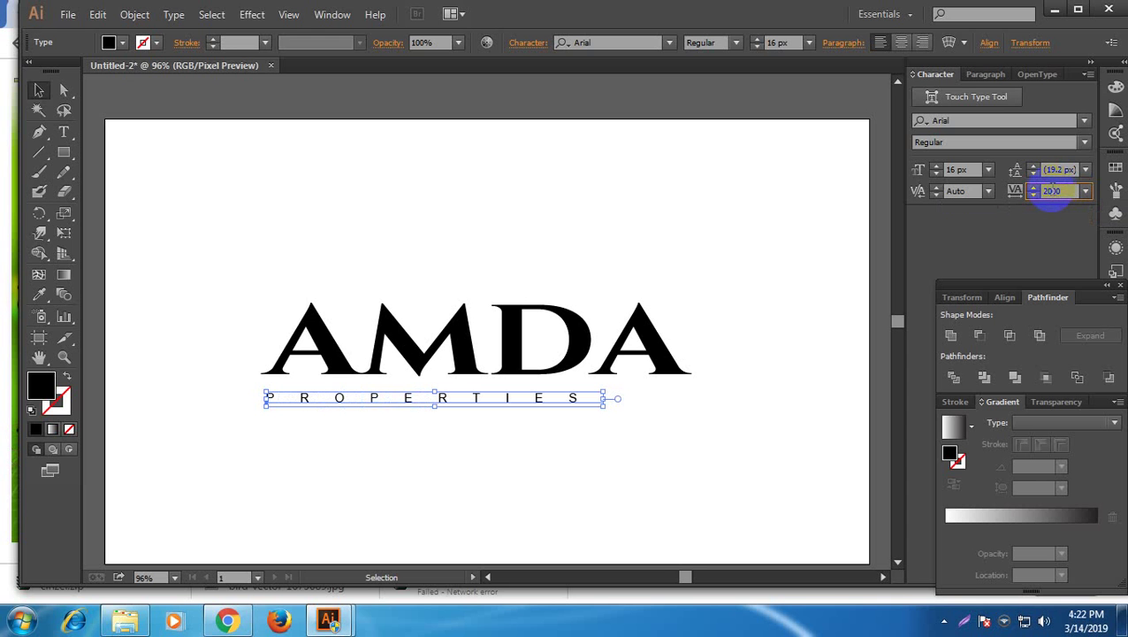
# Increase the PROPERTIES text's tracking to 2500 and on to 3000 so it spans AMDA's width, and deselect it
pyautogui.write('2500')
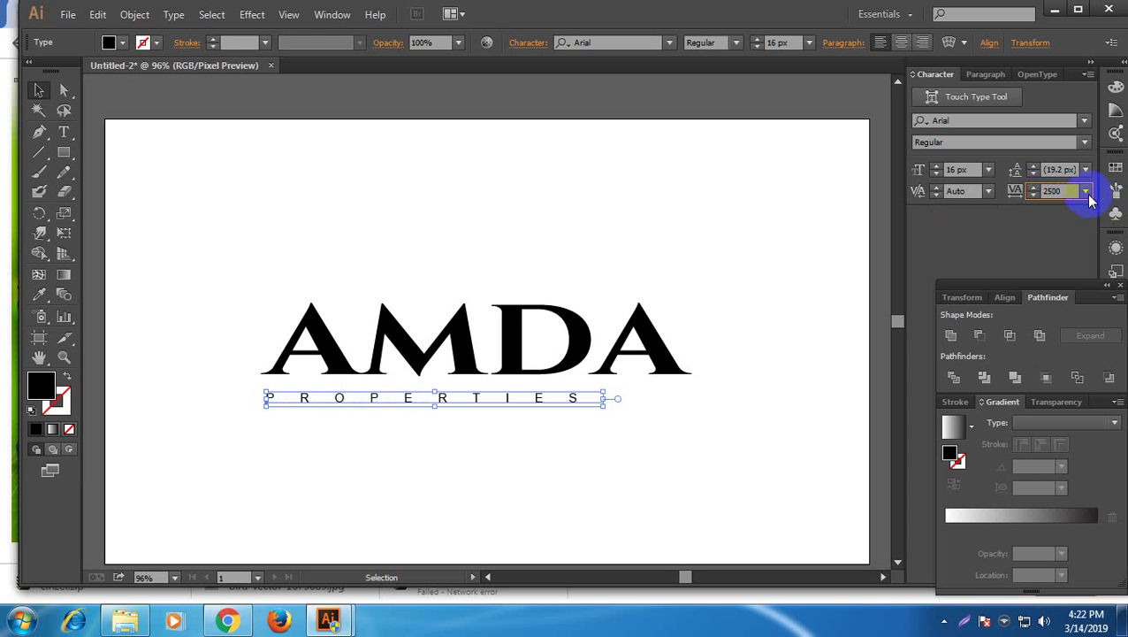
pyautogui.press('Return')
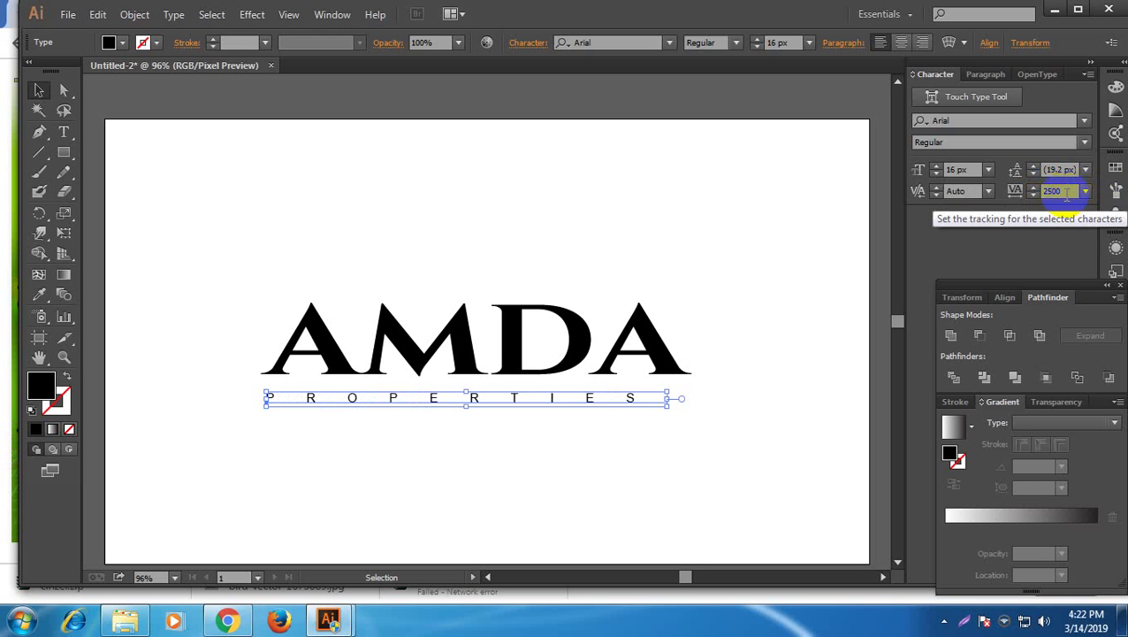
pyautogui.click(1052, 190)
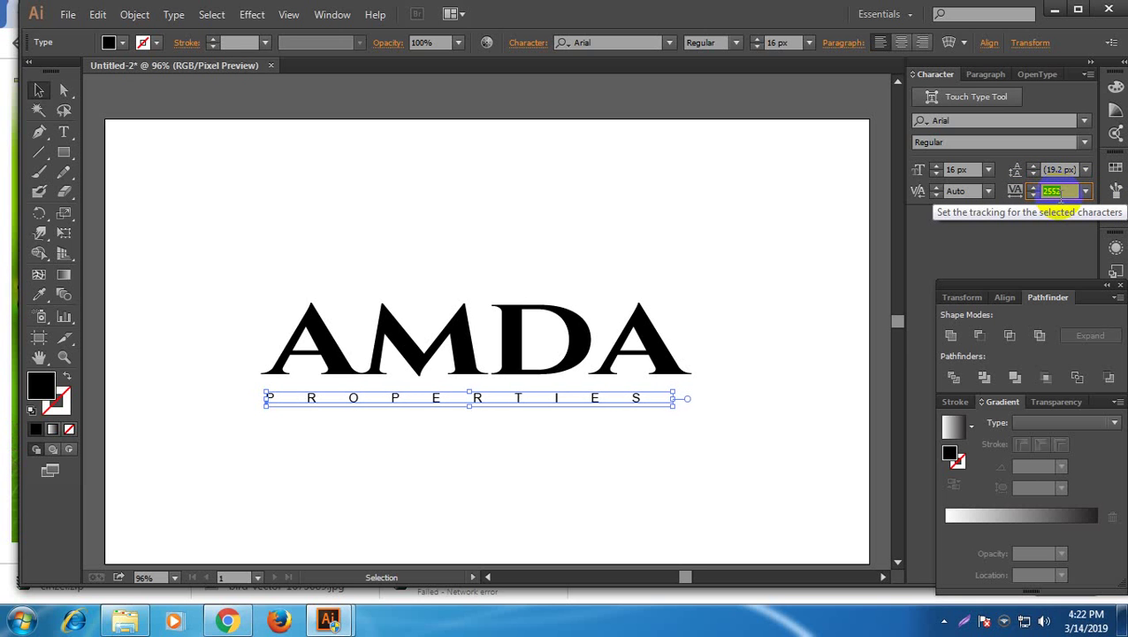
pyautogui.scroll(15, 1060, 198)
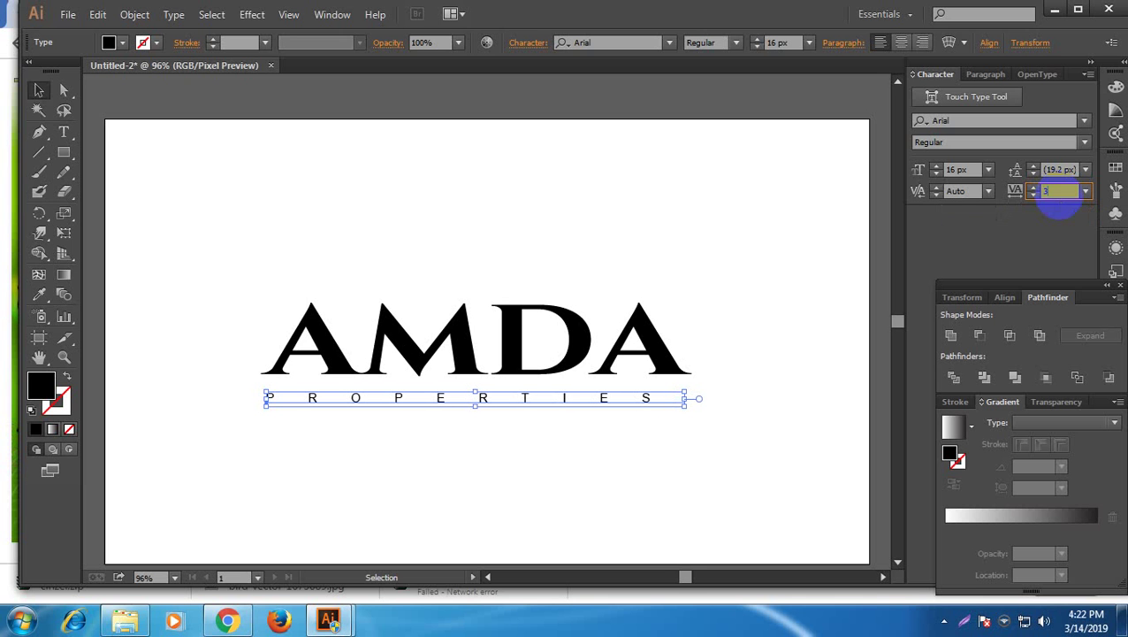
pyautogui.press('Return')
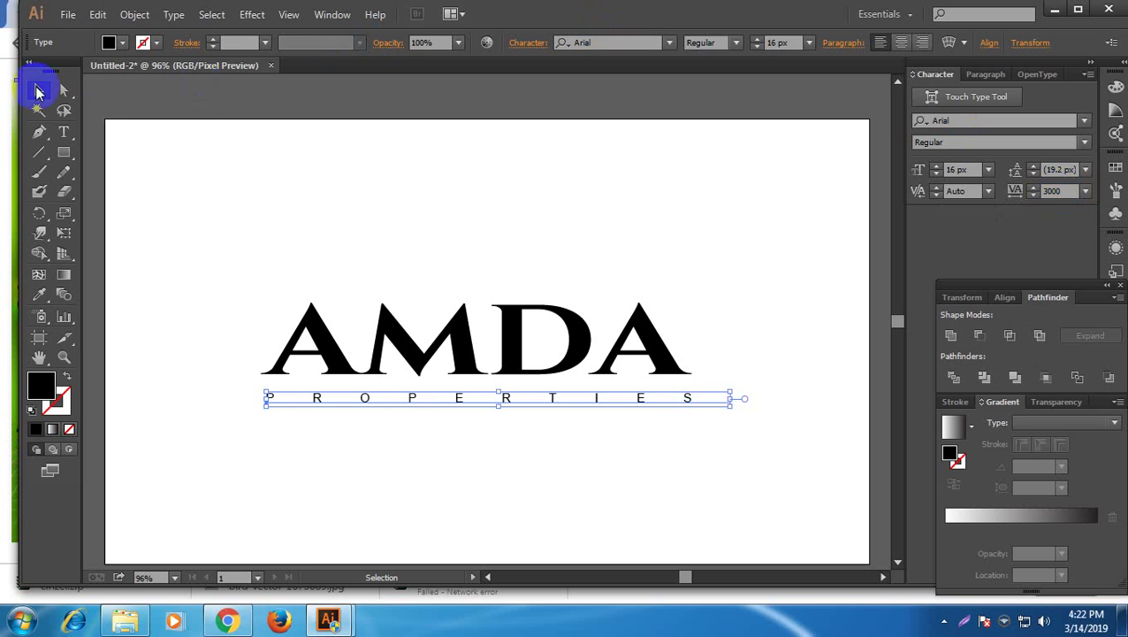
pyautogui.click(239, 204)
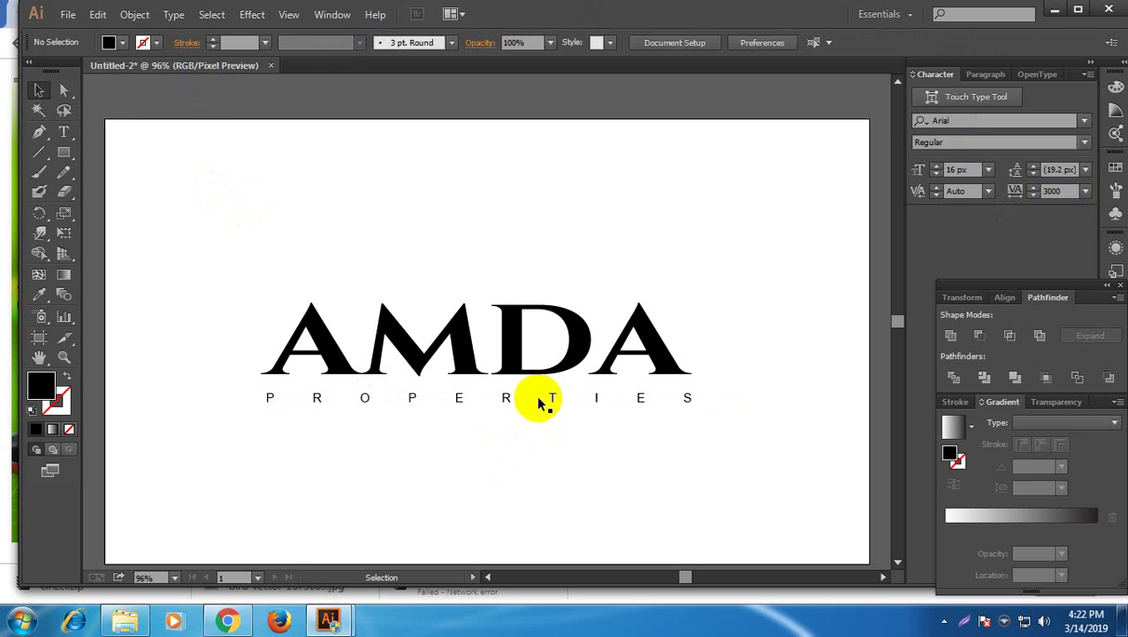
# Move the PROPERTIES text up close beneath AMDA, fine-tune its position slightly down and left, and deselect it
pyautogui.moveTo(541, 402); pyautogui.dragTo(530, 382)
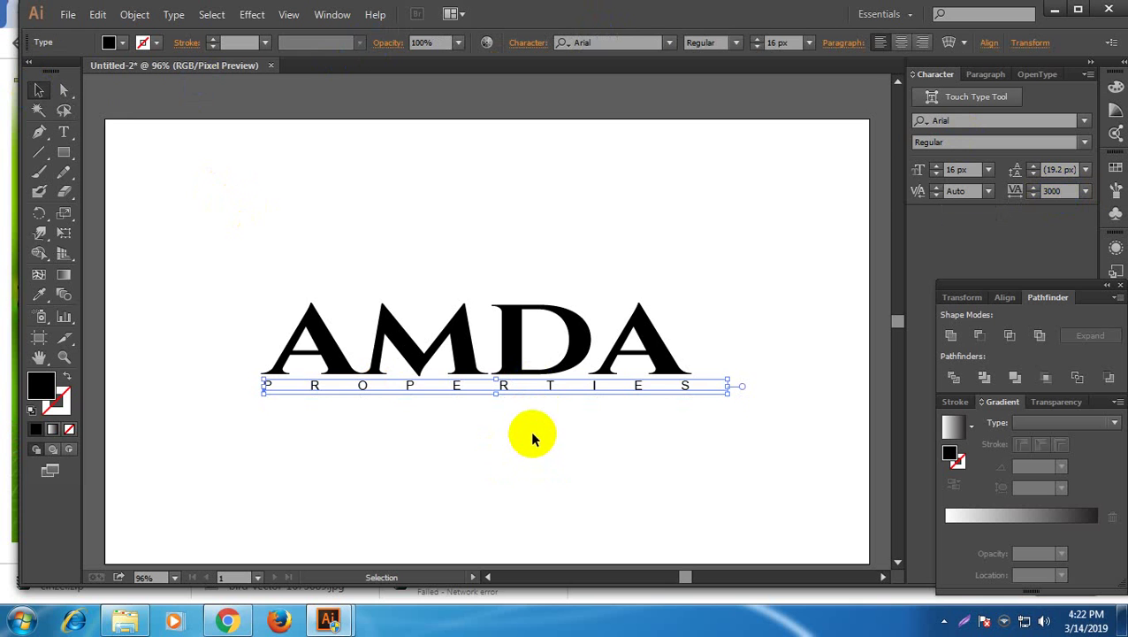
pyautogui.press('Down')
pyautogui.press('Down')
pyautogui.press('Left')
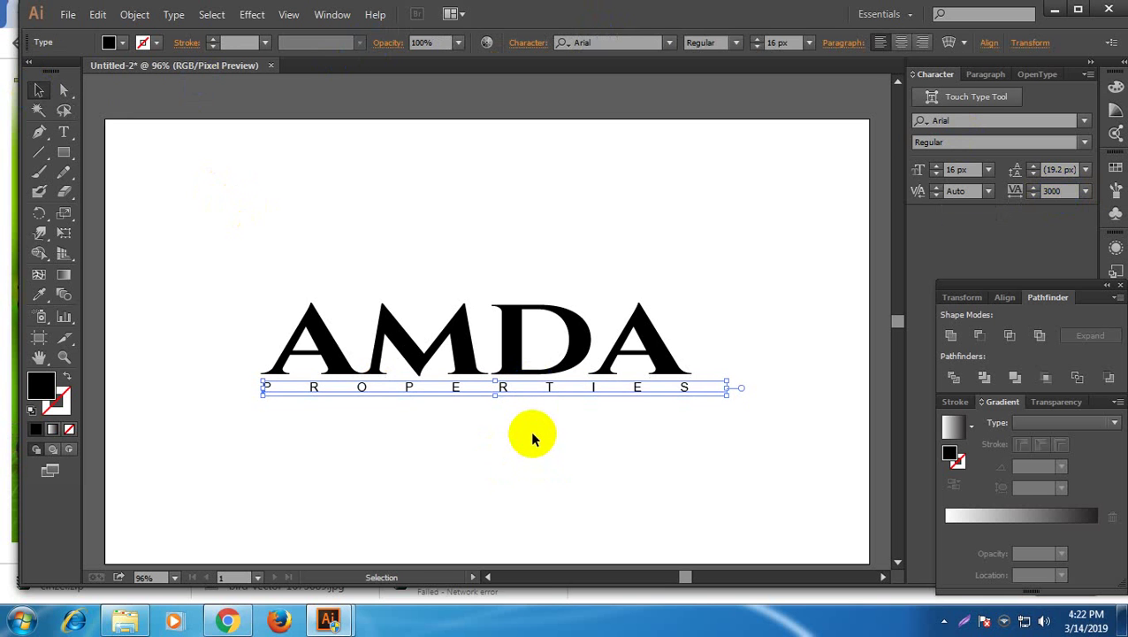
pyautogui.click(501, 454)
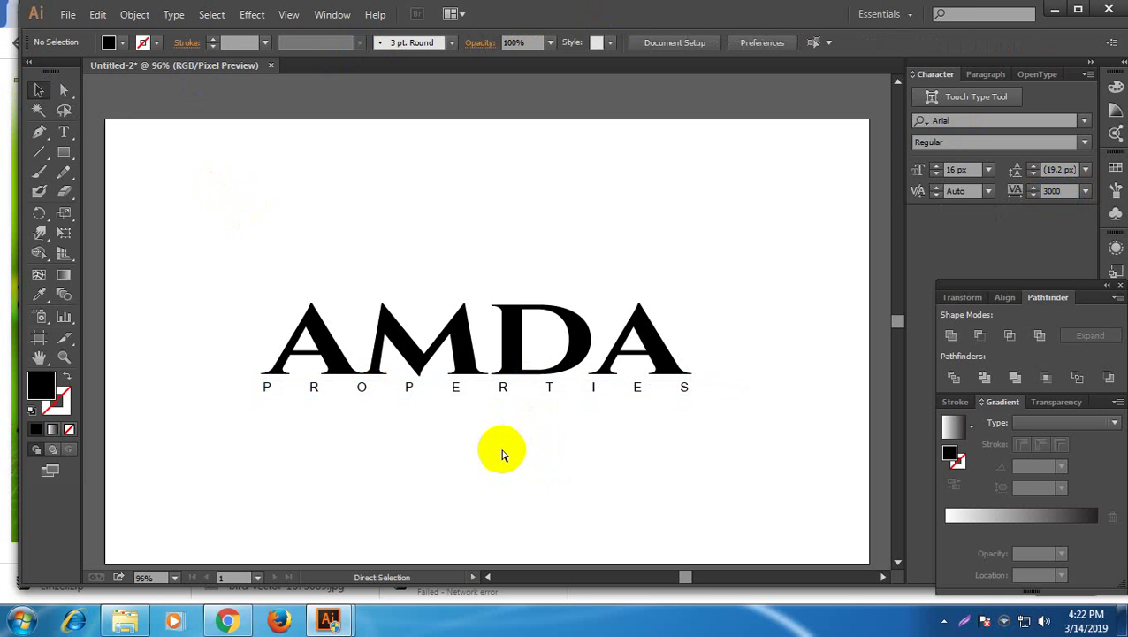
# Review the logo at 100% zoom and nudge the PROPERTIES text down by one small increment
pyautogui.hotkey('ctrl', '-')
pyautogui.hotkey('ctrl', '-')
pyautogui.hotkey('ctrl', '-')
pyautogui.hotkey('ctrl', '-')
pyautogui.hotkey('ctrl', '+')
pyautogui.hotkey('ctrl', '+')
pyautogui.hotkey('ctrl', '1')
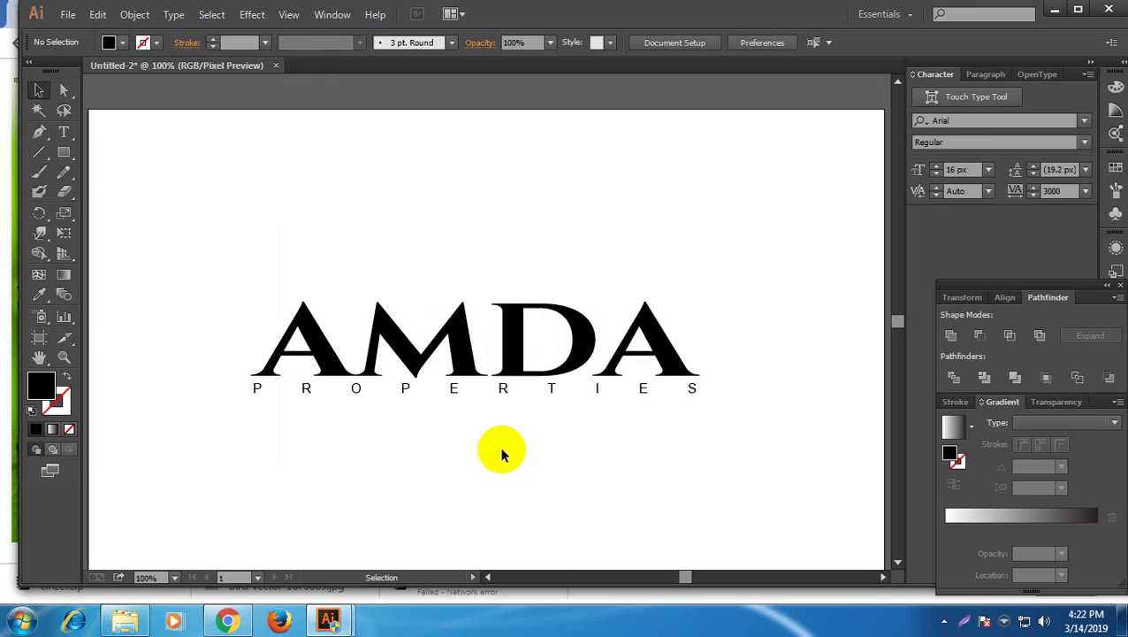
pyautogui.click(482, 393)
pyautogui.press('Down')
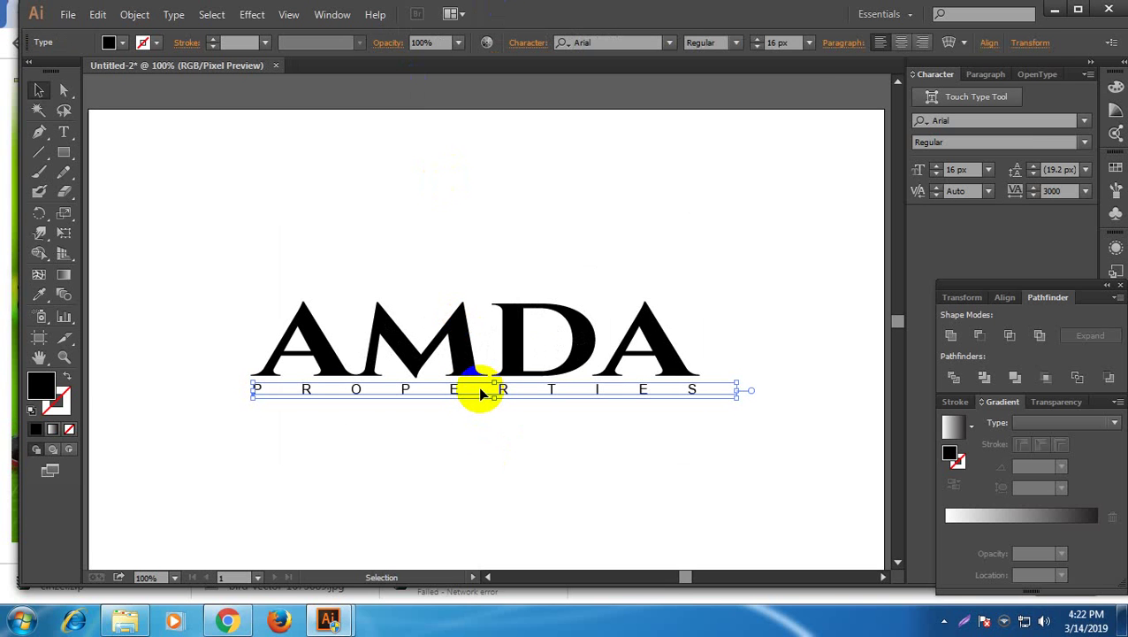
# Reduce the PROPERTIES text's font size to 15 px and then 14 px, keeping the text selected
pyautogui.click(776, 42)
pyautogui.press('Down')
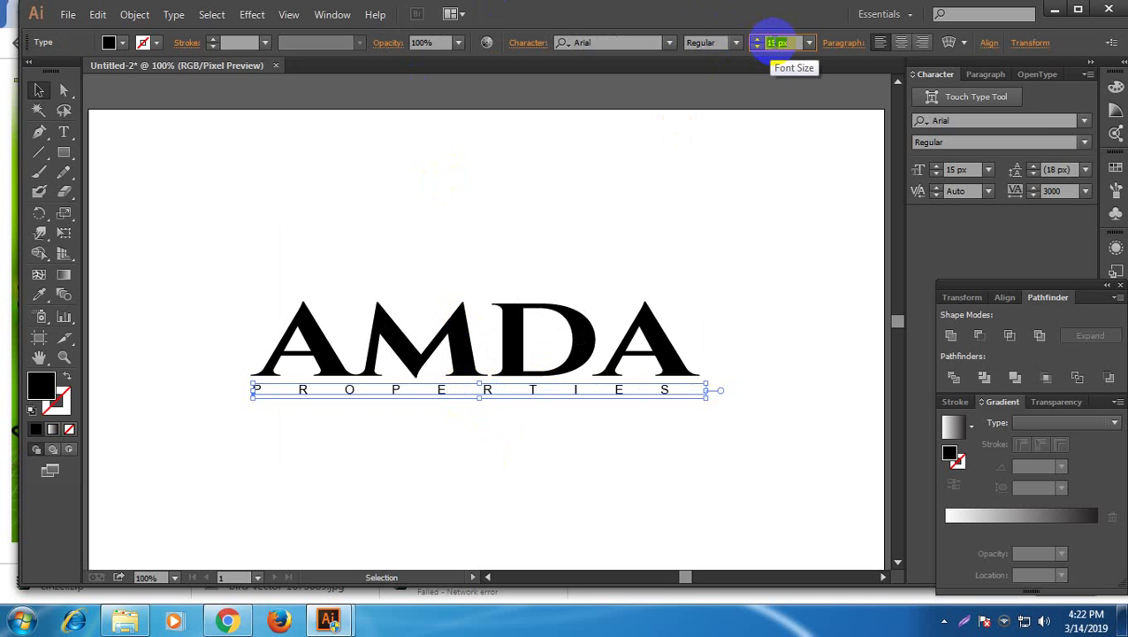
pyautogui.click(748, 391)
pyautogui.click(659, 400)
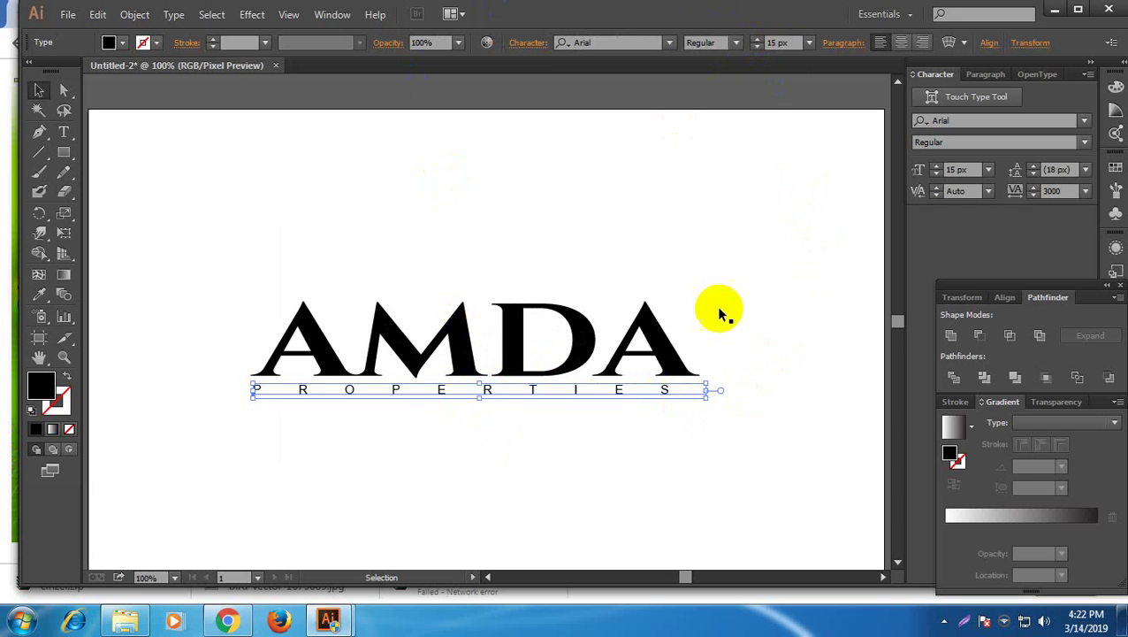
pyautogui.click(791, 43)
pyautogui.press('Down')
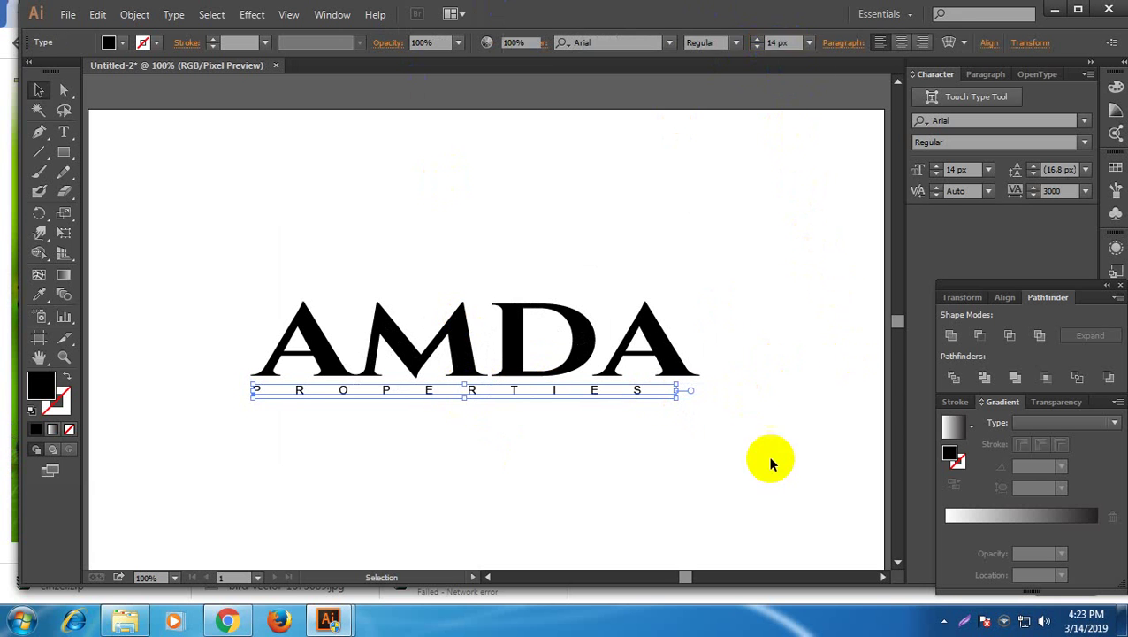
pyautogui.click(742, 456)
pyautogui.click(624, 391)
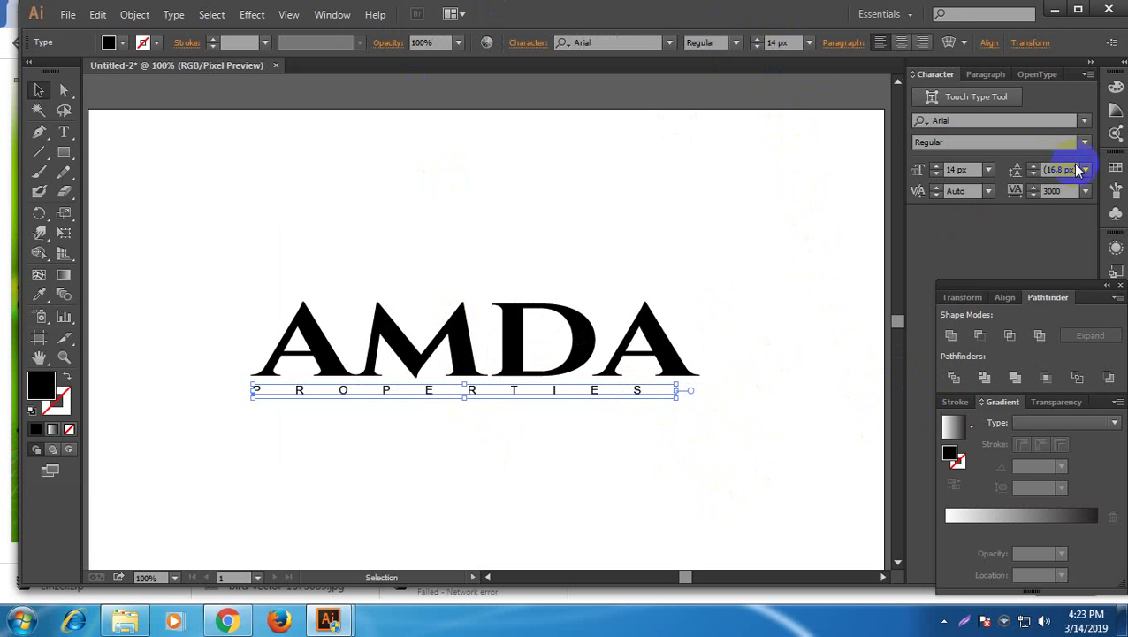
# Set the PROPERTIES text's tracking to 3700
pyautogui.click(1053, 191)
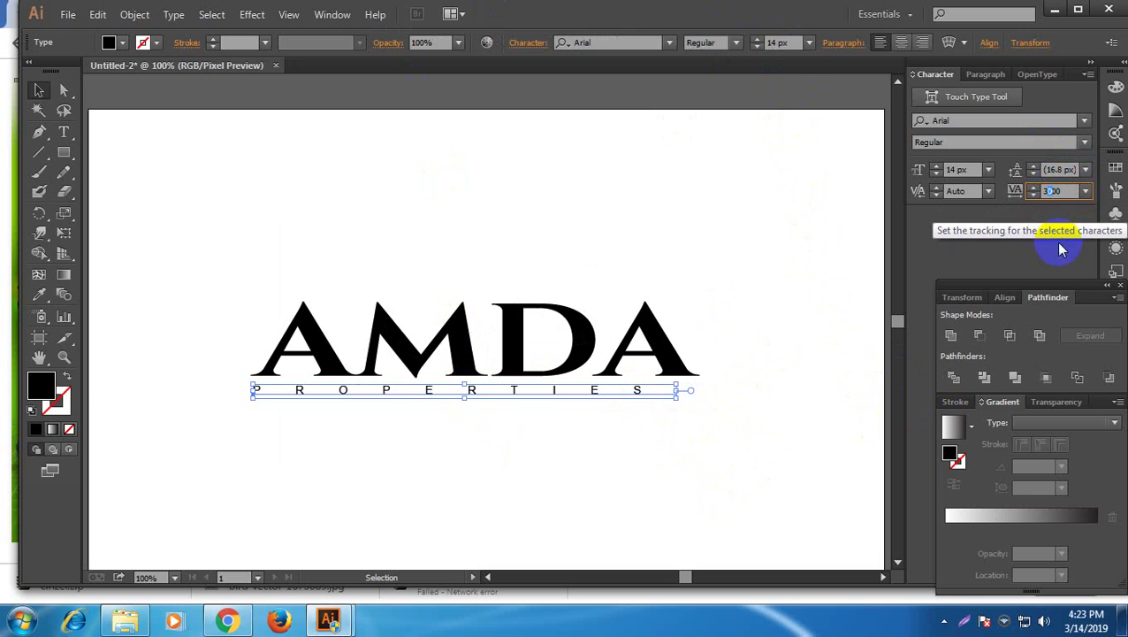
pyautogui.write('3700')
pyautogui.press('Return')
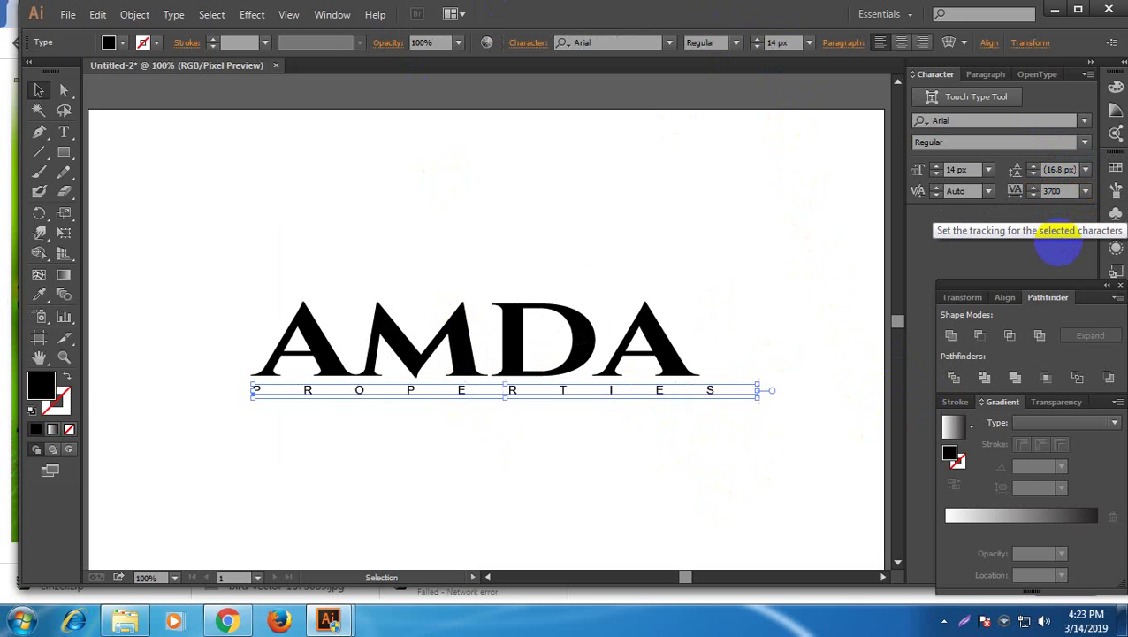
# Set the PROPERTIES text's tracking to 3600 and deselect the text
pyautogui.click(1052, 190)
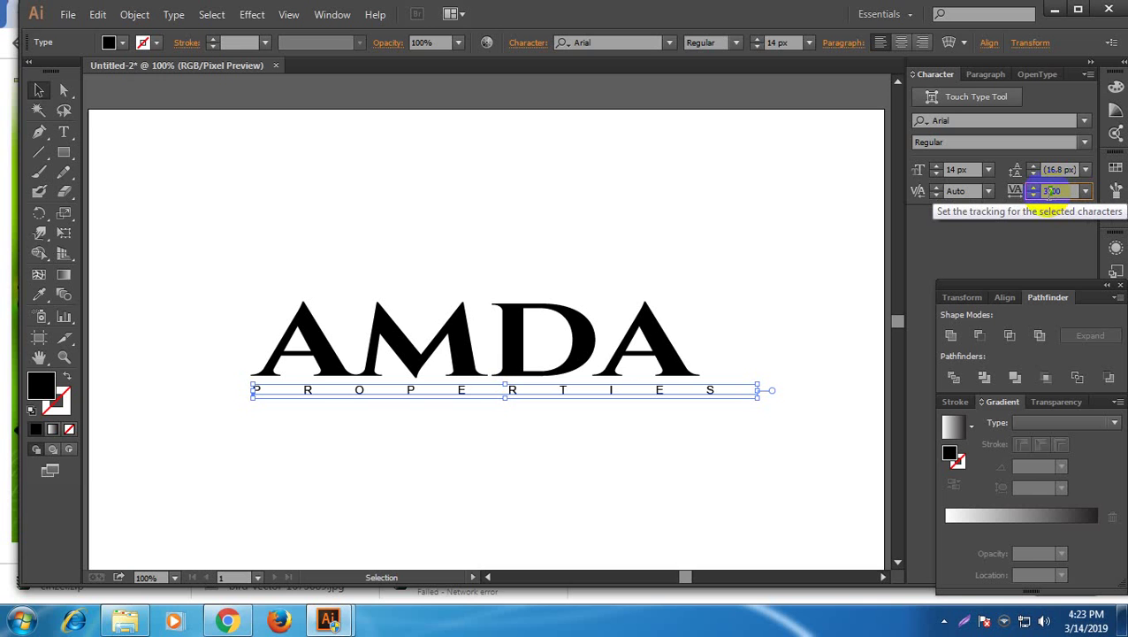
pyautogui.press('Return')
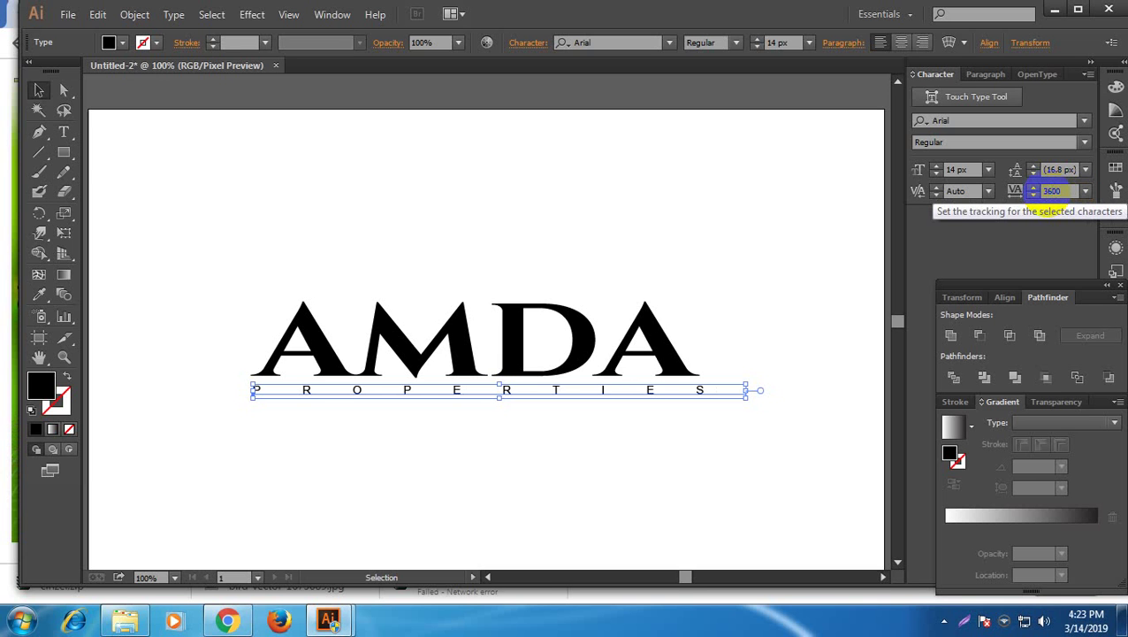
pyautogui.click(588, 440)
# Nudge the PROPERTIES text slightly up and left so it sits closer beneath AMDA, and deselect it
pyautogui.scroll(1, 630, 478)
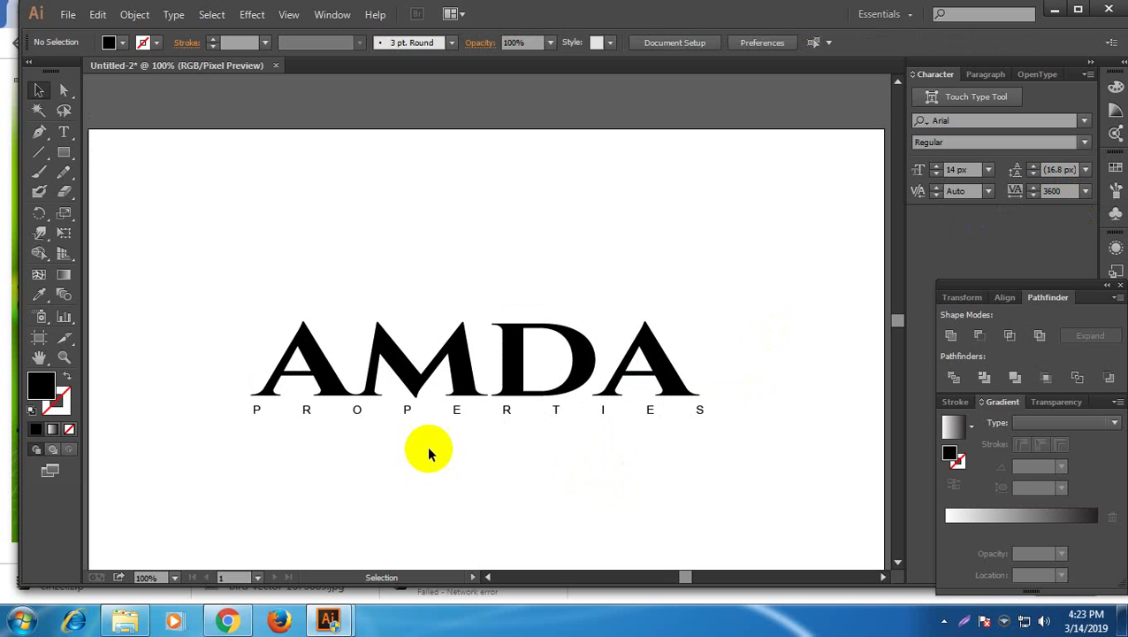
pyautogui.click(433, 415)
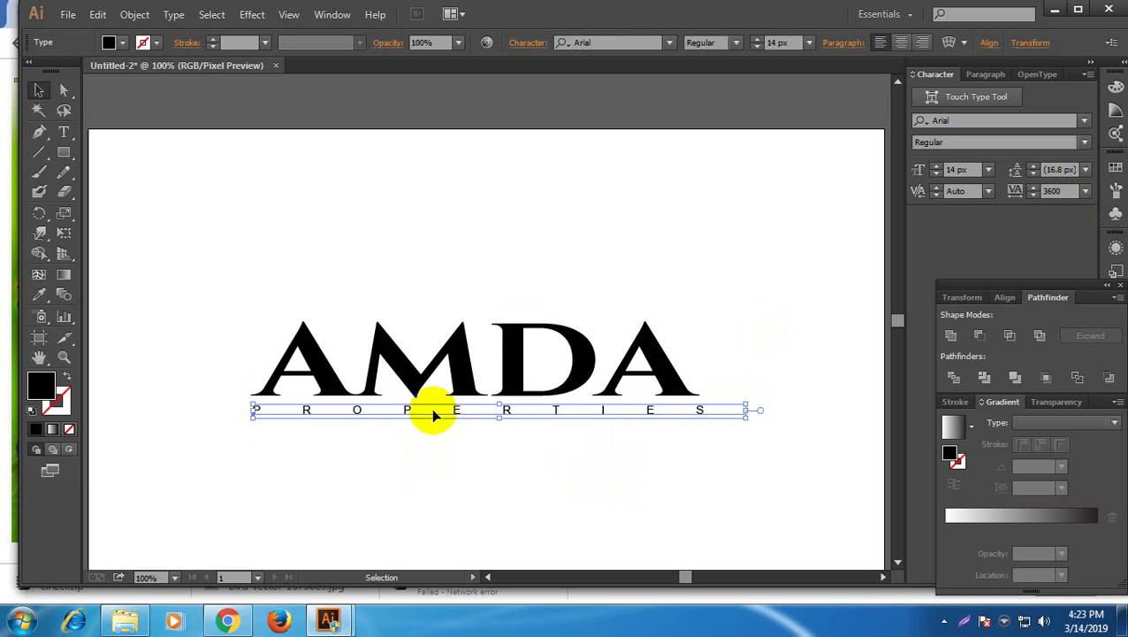
pyautogui.press('Up')
pyautogui.press('Up')
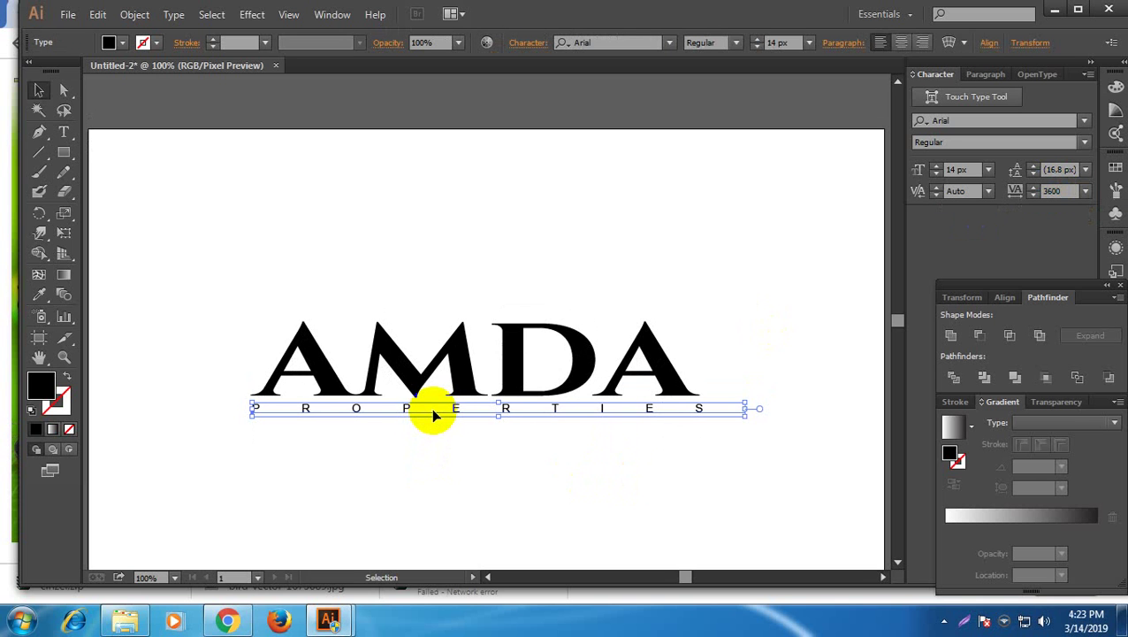
pyautogui.click(601, 501)
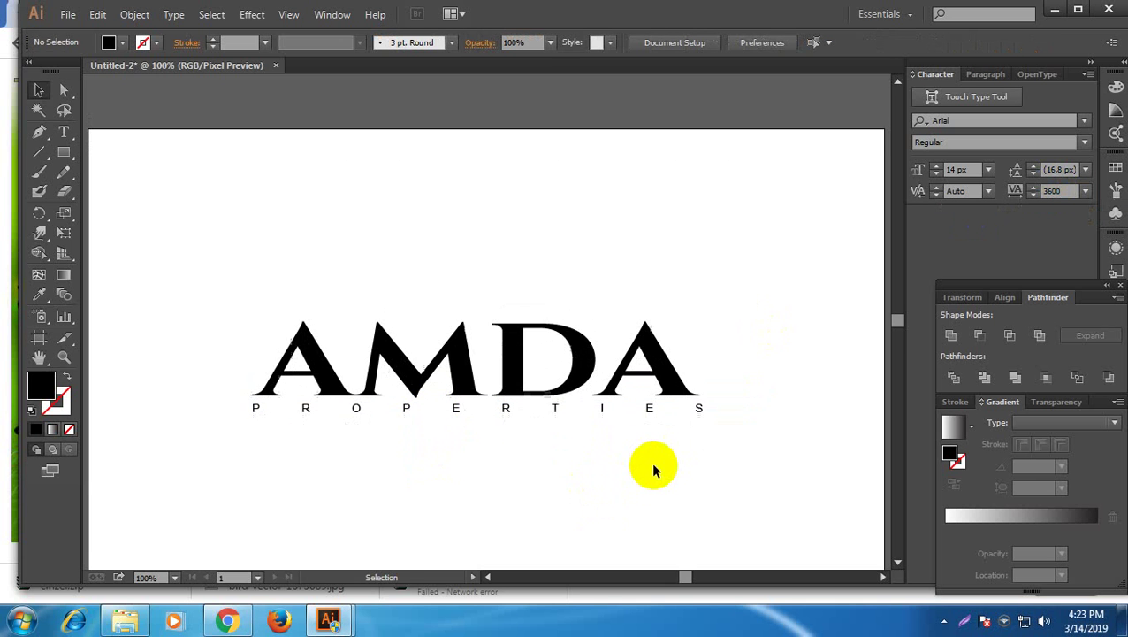
# Review the overall proportions of the logo on the artboard at 25% and 50% zoom
pyautogui.hotkey('ctrl', '-')
pyautogui.hotkey('ctrl', '-')
pyautogui.hotkey('ctrl', '-')
pyautogui.hotkey('ctrl', '-')
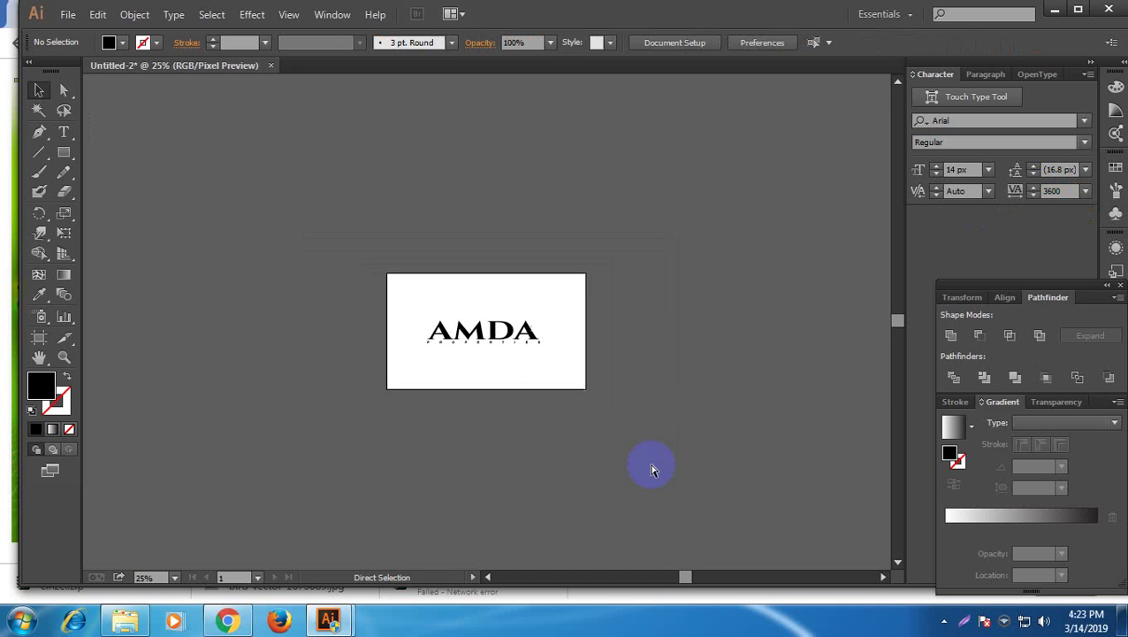
pyautogui.hotkey('ctrl', '+')
pyautogui.hotkey('ctrl', '+')
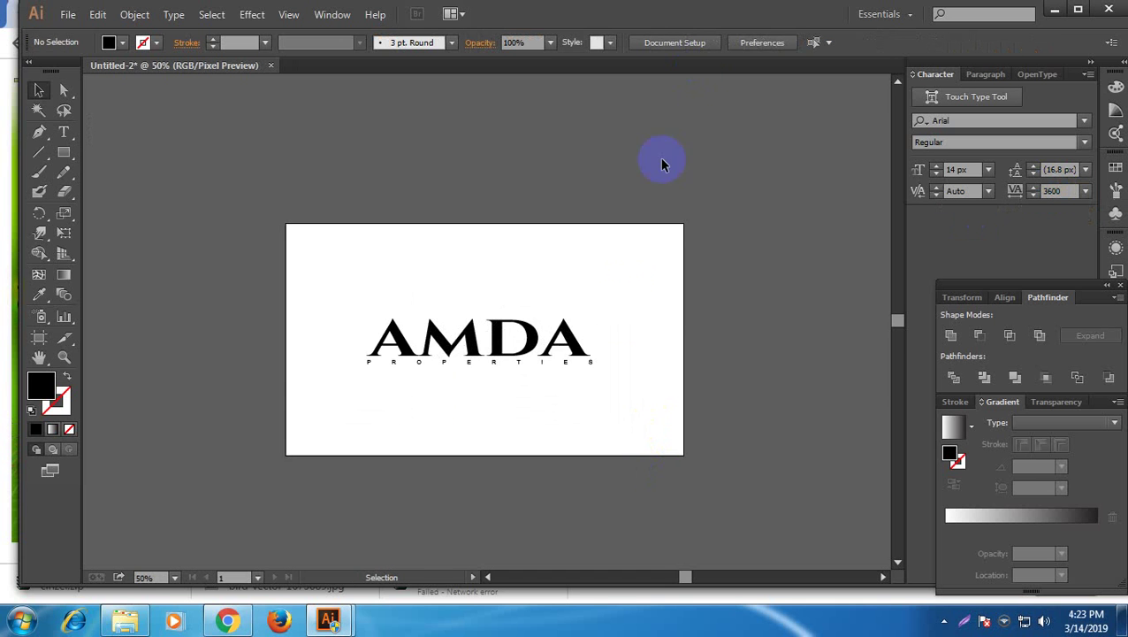
pyautogui.click(587, 364)
pyautogui.click(568, 437)
pyautogui.moveTo(348, 283); pyautogui.dragTo(548, 398)
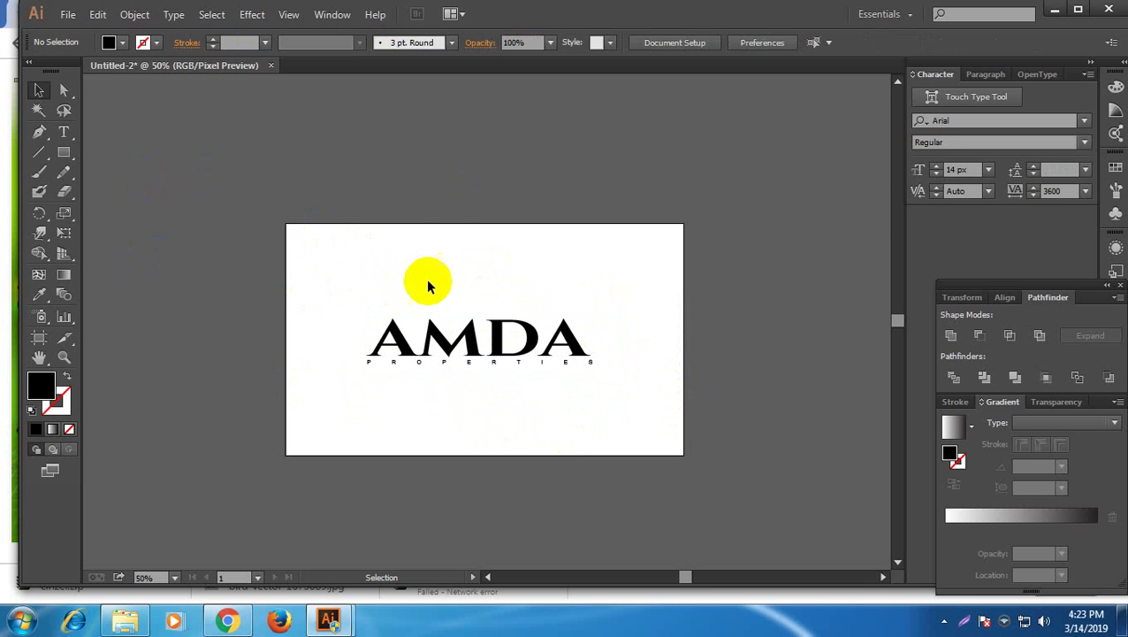
# Convert the AMDA text to outlines
pyautogui.click(473, 340)
pyautogui.rightClick(486, 330)
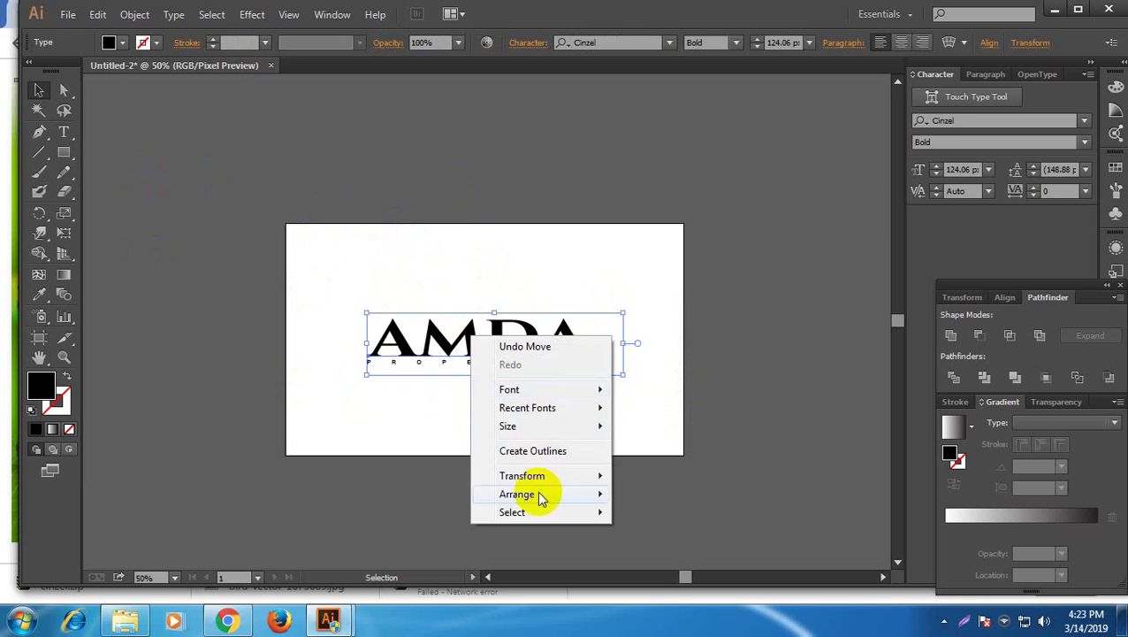
pyautogui.click(526, 452)
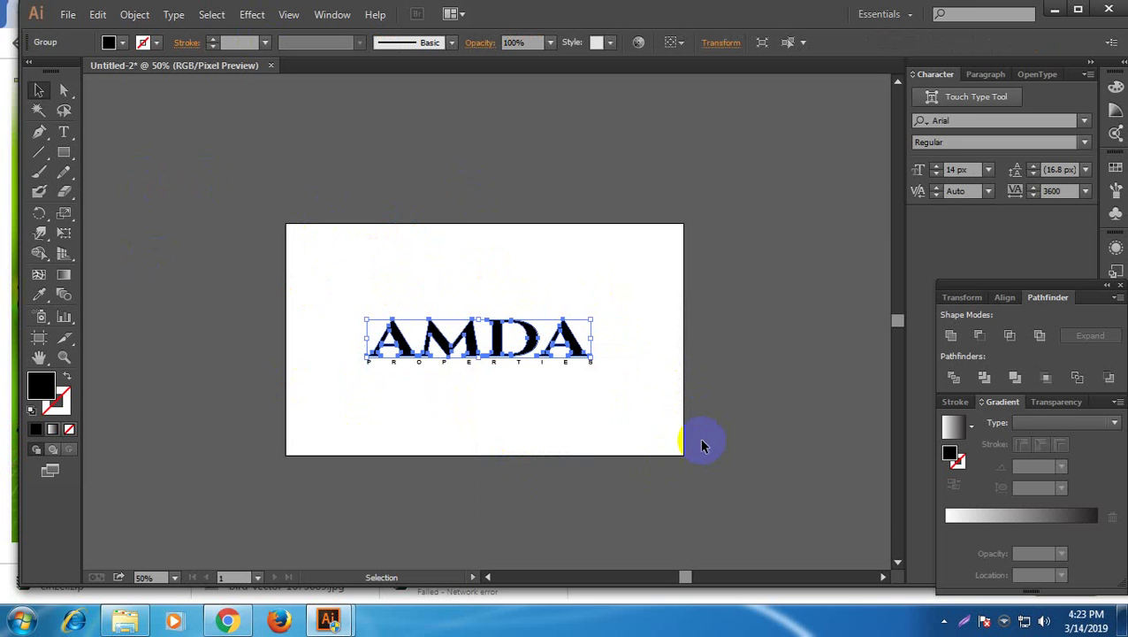
# Fill the AMDA outlines with a linear gradient running from an orange start stop to a red-orange end stop
pyautogui.click(1052, 521)
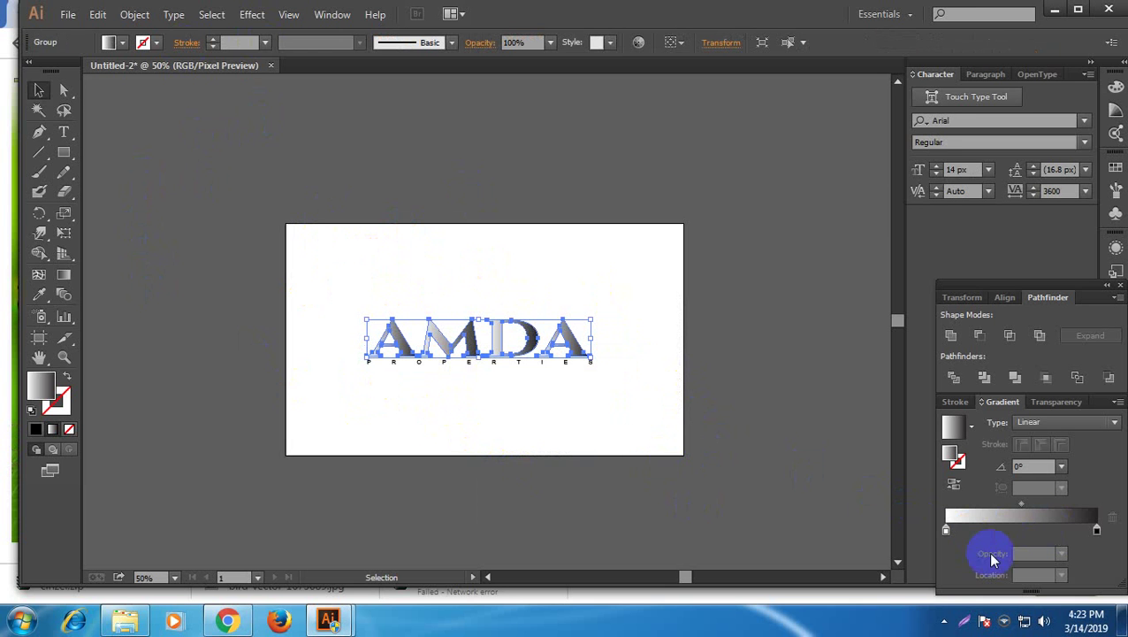
pyautogui.click(945, 531)
pyautogui.doubleClick(945, 530)
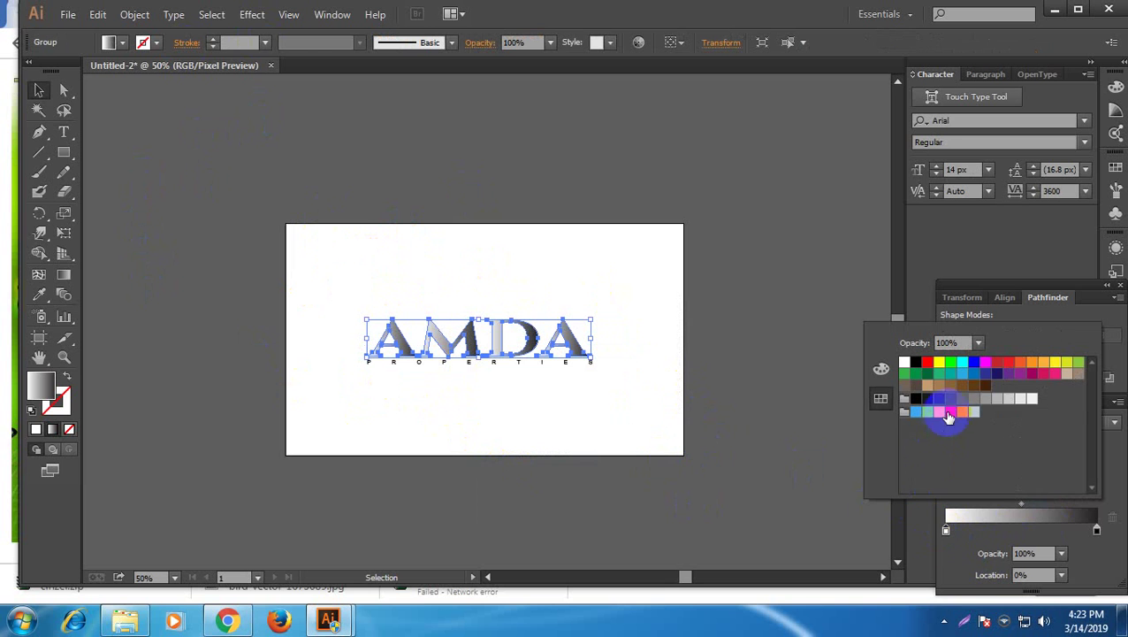
pyautogui.click(1036, 368)
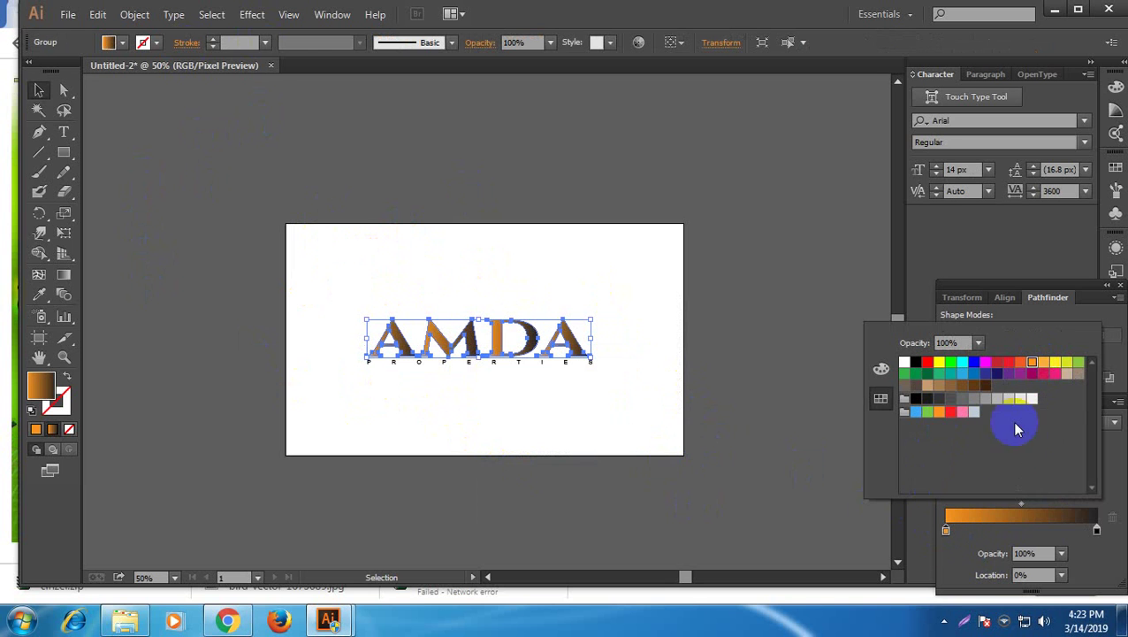
pyautogui.doubleClick(1097, 529)
pyautogui.click(1017, 367)
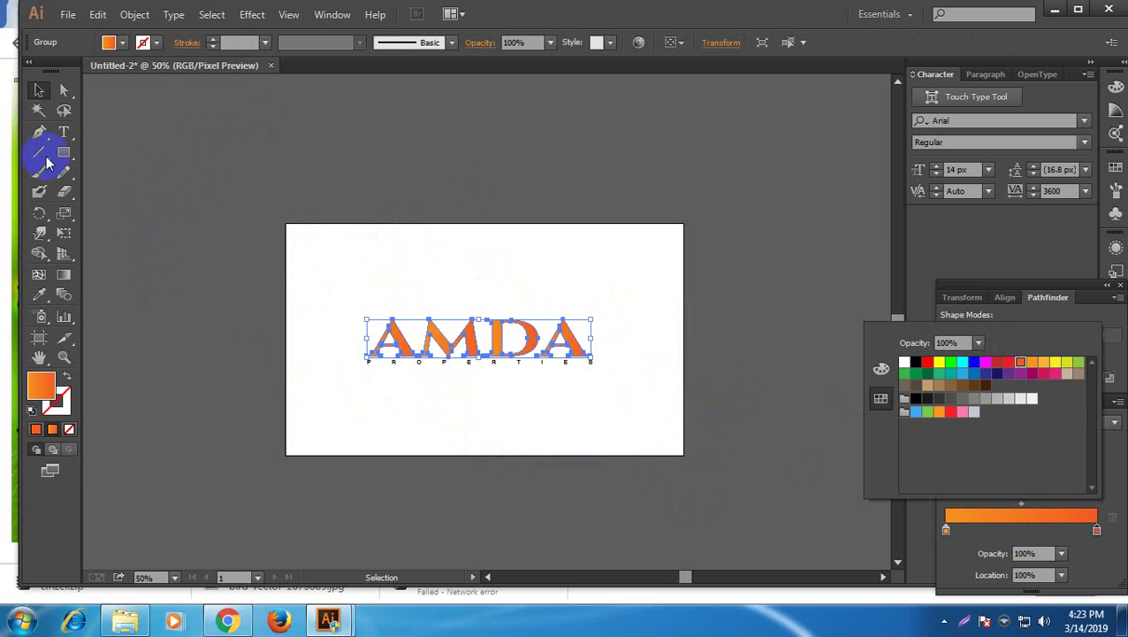
pyautogui.click(73, 283)
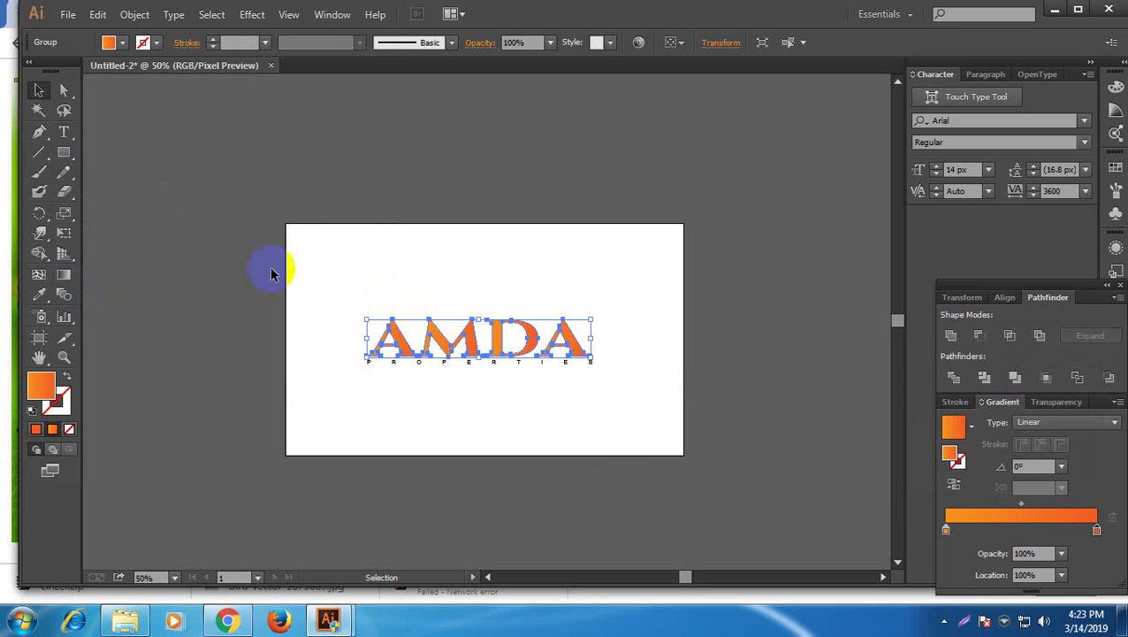
# Redirect the gradient diagonally across AMDA from lower right to upper left at about 155° with the Gradient tool, and deselect the letters
pyautogui.click(64, 274)
pyautogui.moveTo(409, 298); pyautogui.dragTo(548, 346)
pyautogui.moveTo(616, 380)
pyautogui.mouseDown()
pyautogui.moveTo(370, 289)
pyautogui.moveTo(440, 300)
pyautogui.mouseUp()
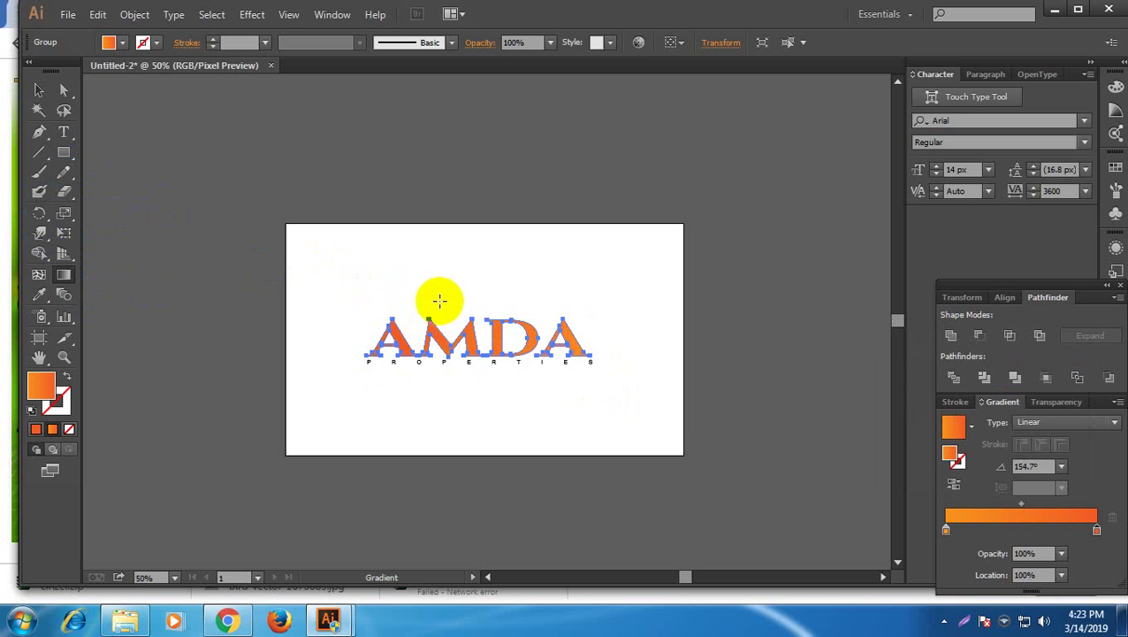
pyautogui.click(39, 90)
pyautogui.click(239, 265)
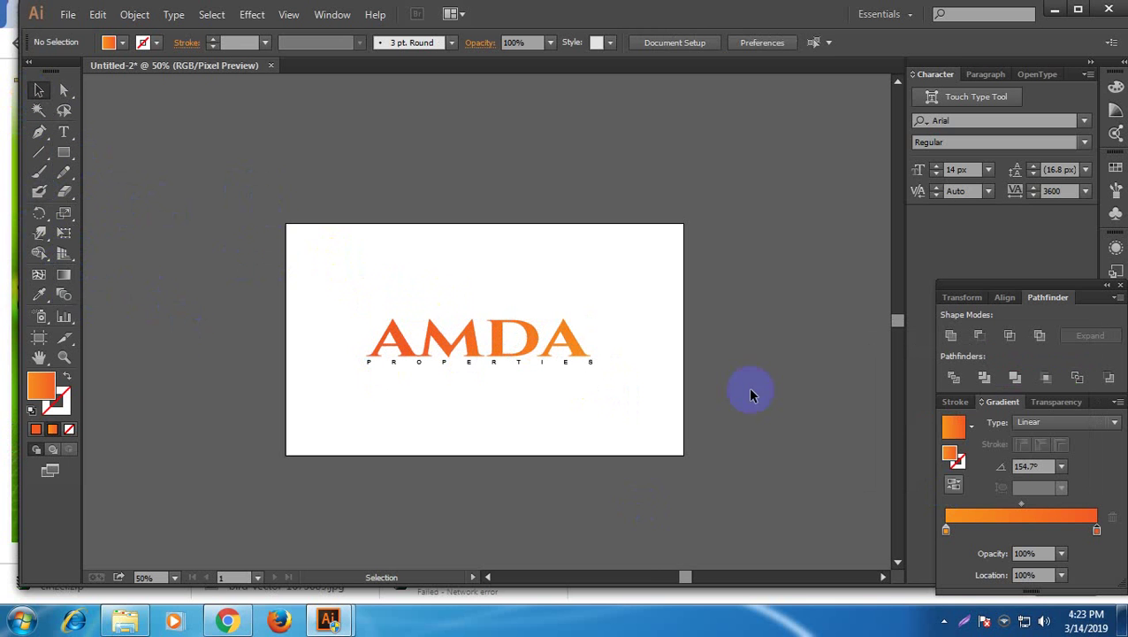
# Fill the PROPERTIES text with a dark grey swatch and deselect it
pyautogui.click(528, 369)
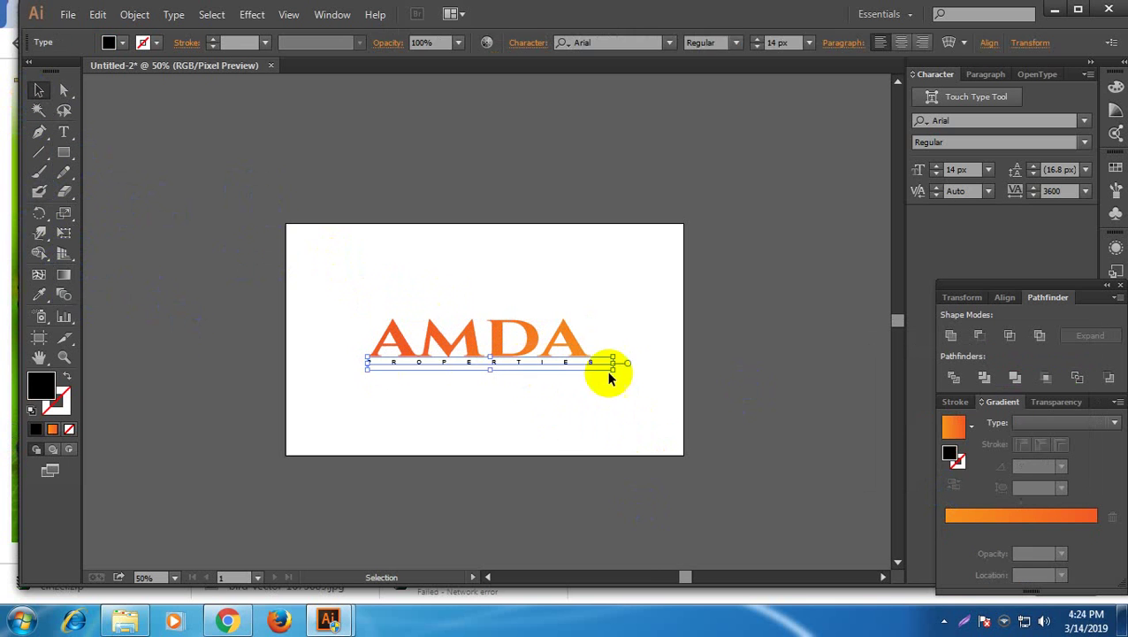
pyautogui.click(123, 44)
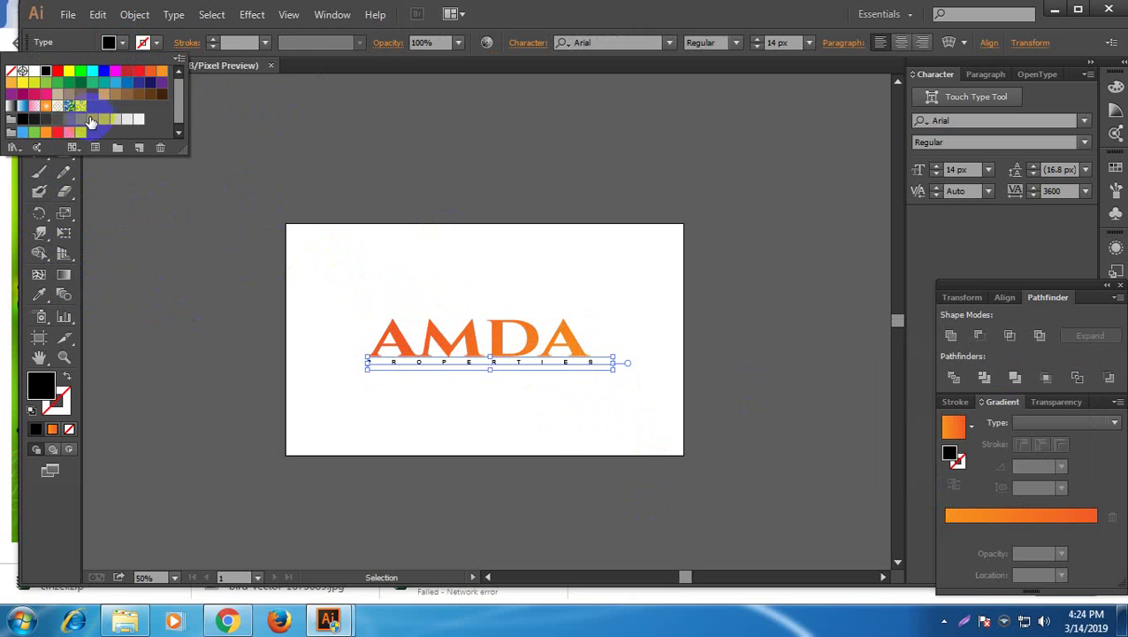
pyautogui.click(378, 252)
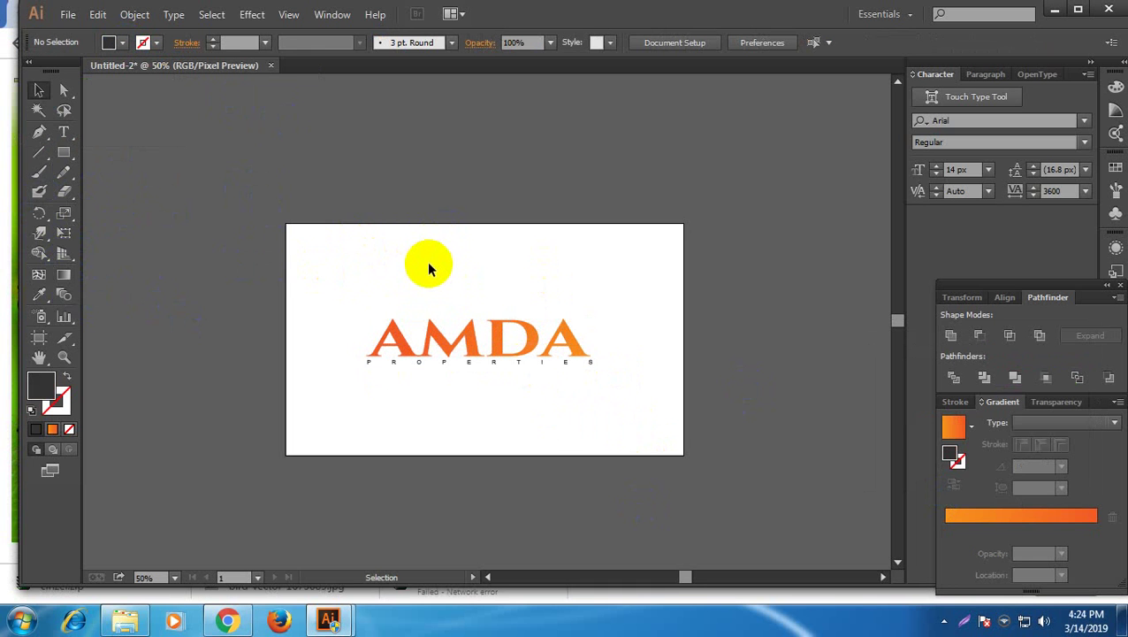
pyautogui.scroll(1, 428, 268)
pyautogui.moveTo(342, 320); pyautogui.dragTo(479, 345)
pyautogui.click(500, 282)
pyautogui.scroll(2, 499, 288)
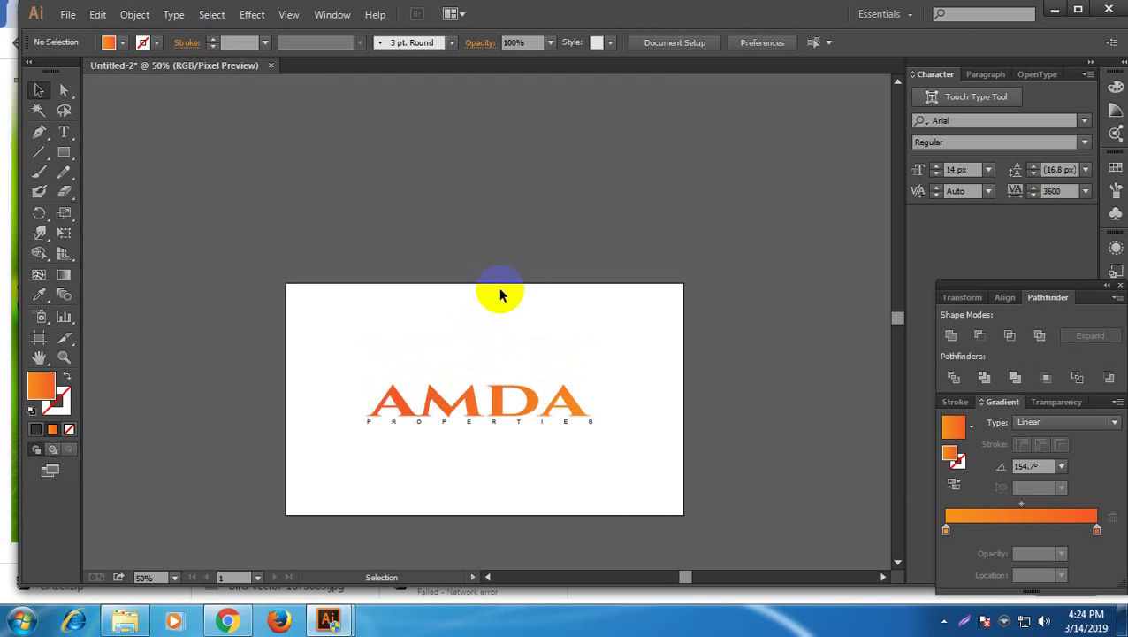
pyautogui.scroll(-2, 481, 310)
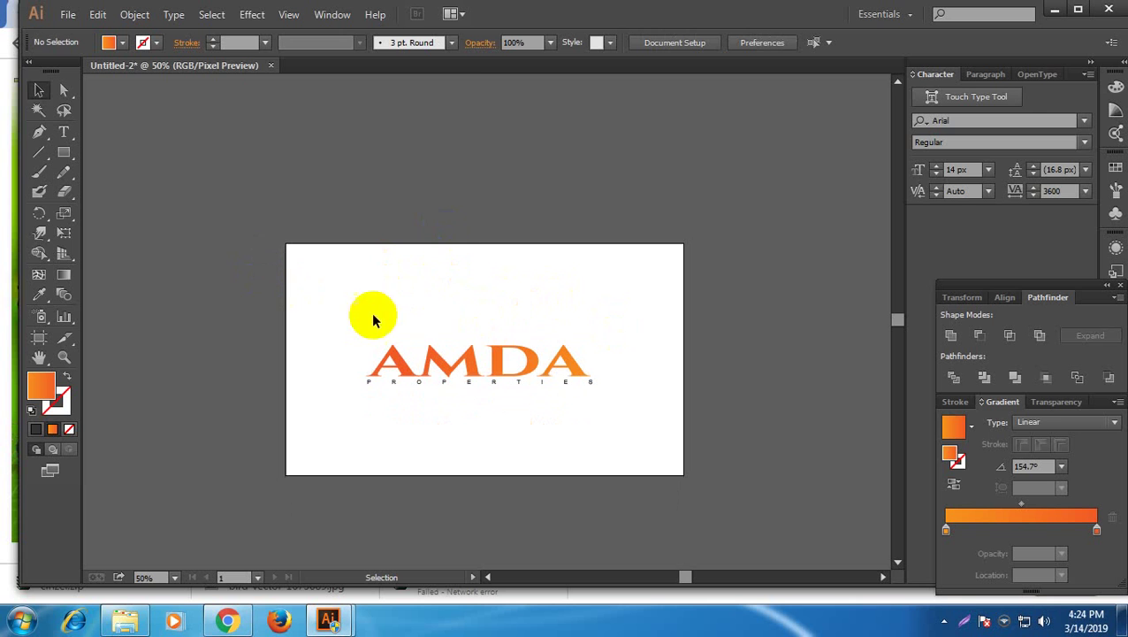
pyautogui.hotkey('ctrl', 'space')
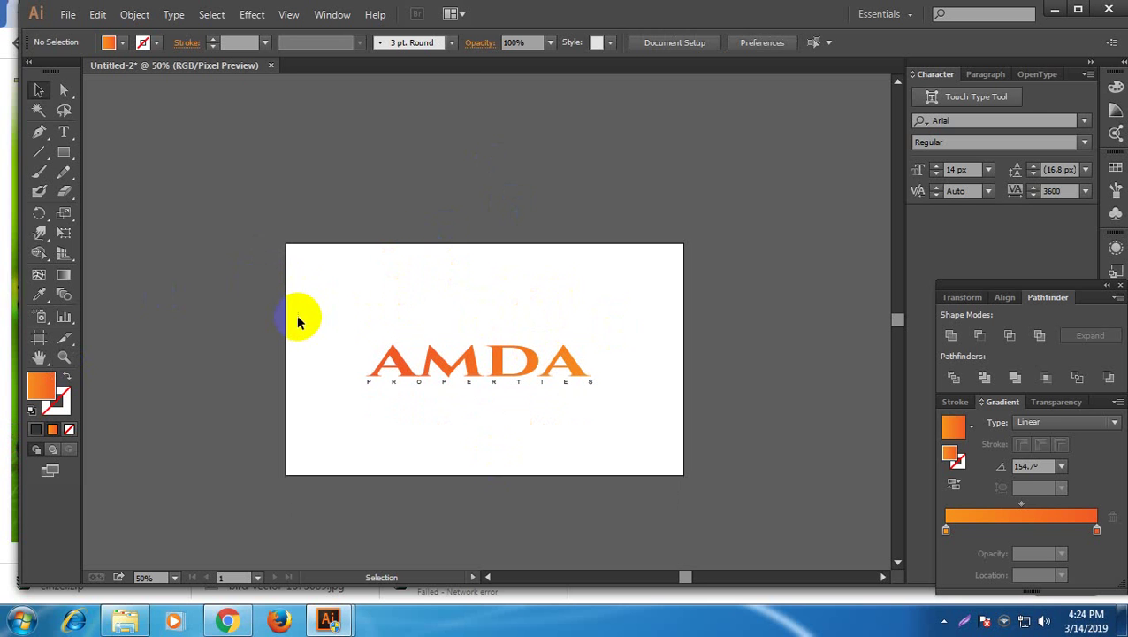
# Draw a narrow four-cornered shape with a slanted top edge above the first A of AMDA using the Pen tool, and deselect it
pyautogui.click(39, 132)
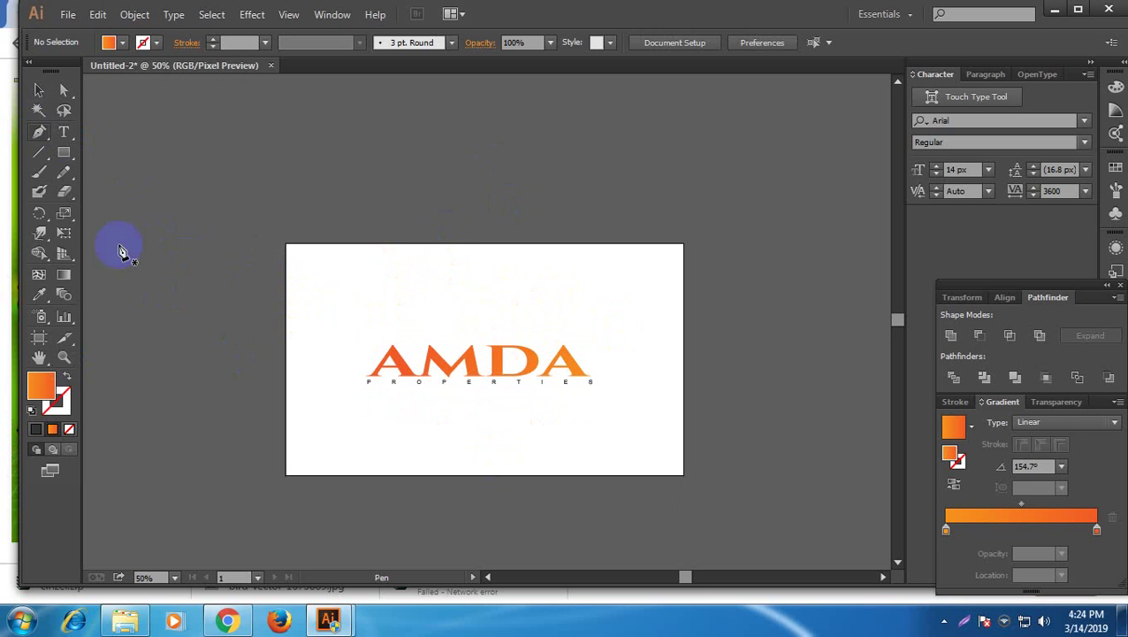
pyautogui.click(378, 284)
pyautogui.click(396, 267)
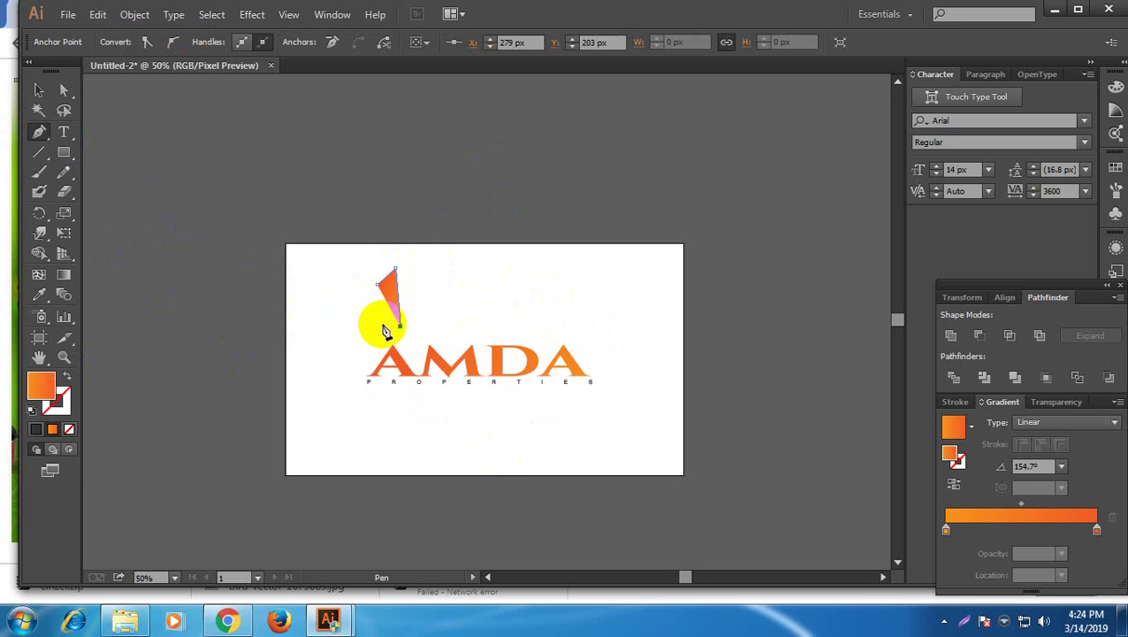
pyautogui.click(384, 324)
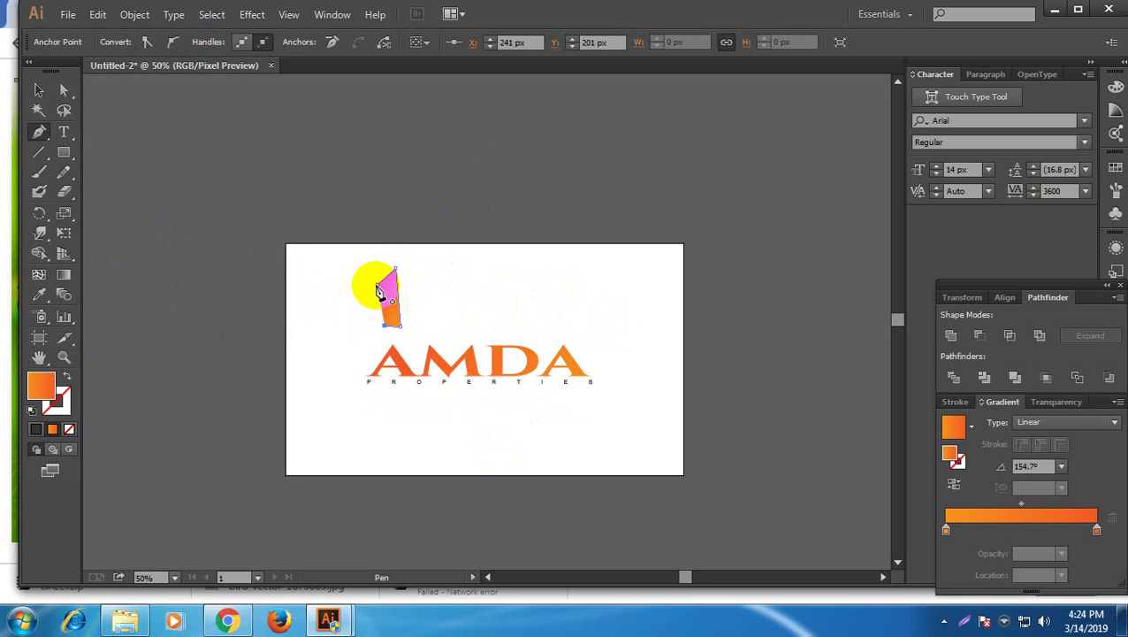
pyautogui.click(64, 89)
pyautogui.click(336, 300)
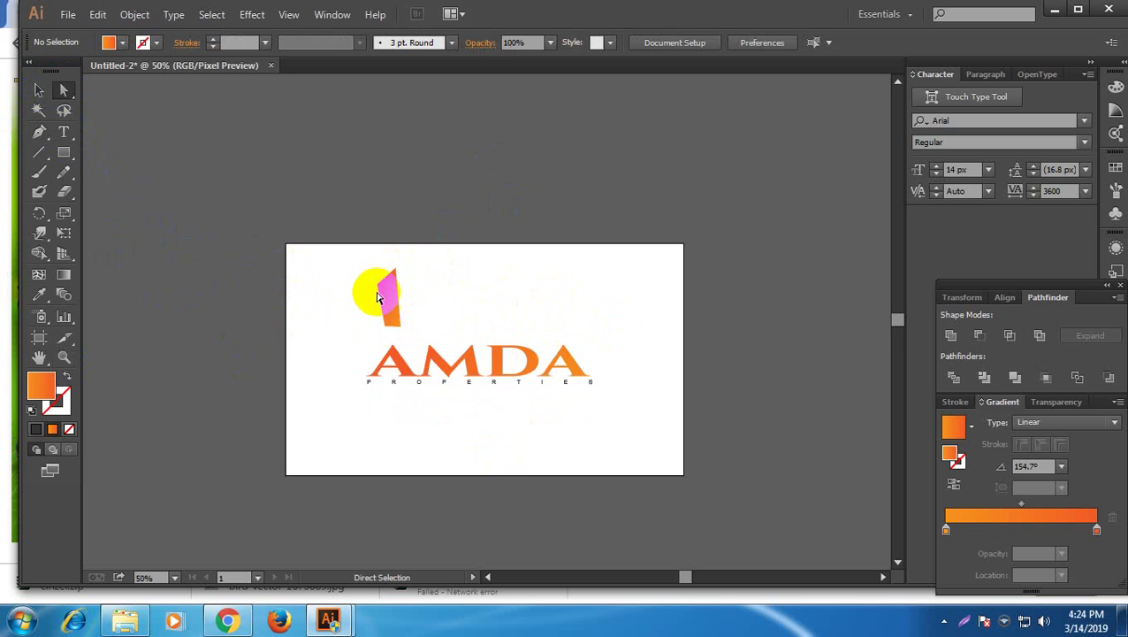
# Reshape the new shape by moving its upper-left anchor outward to about X 223 px, Y 101 px and its two bottom anchors down toward AMDA
pyautogui.moveTo(378, 289); pyautogui.dragTo(359, 279)
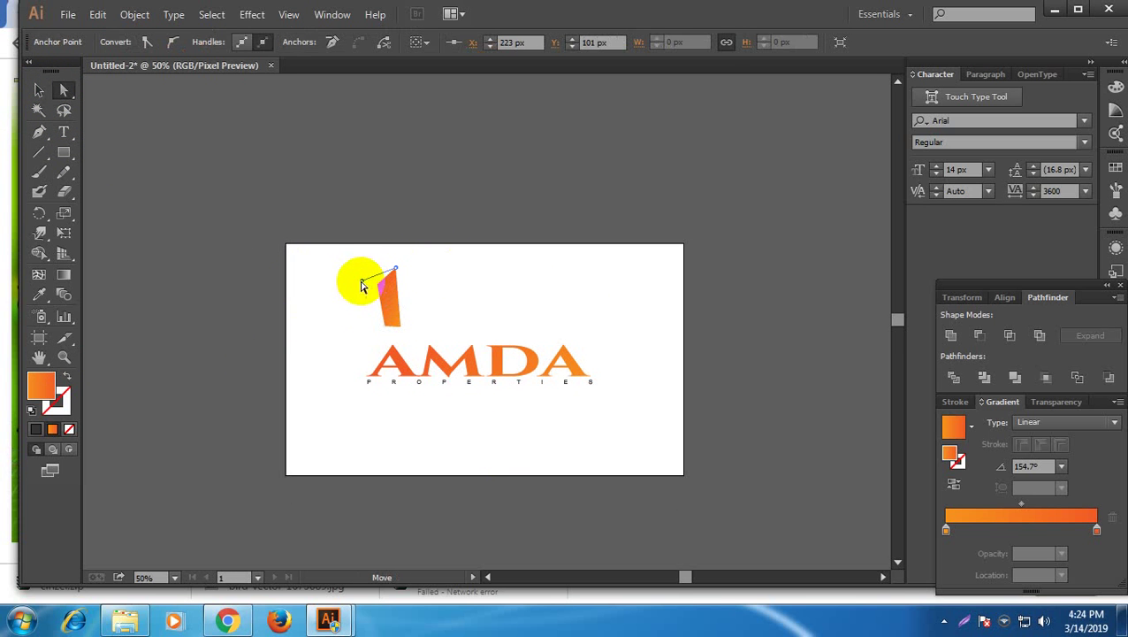
pyautogui.click(392, 314)
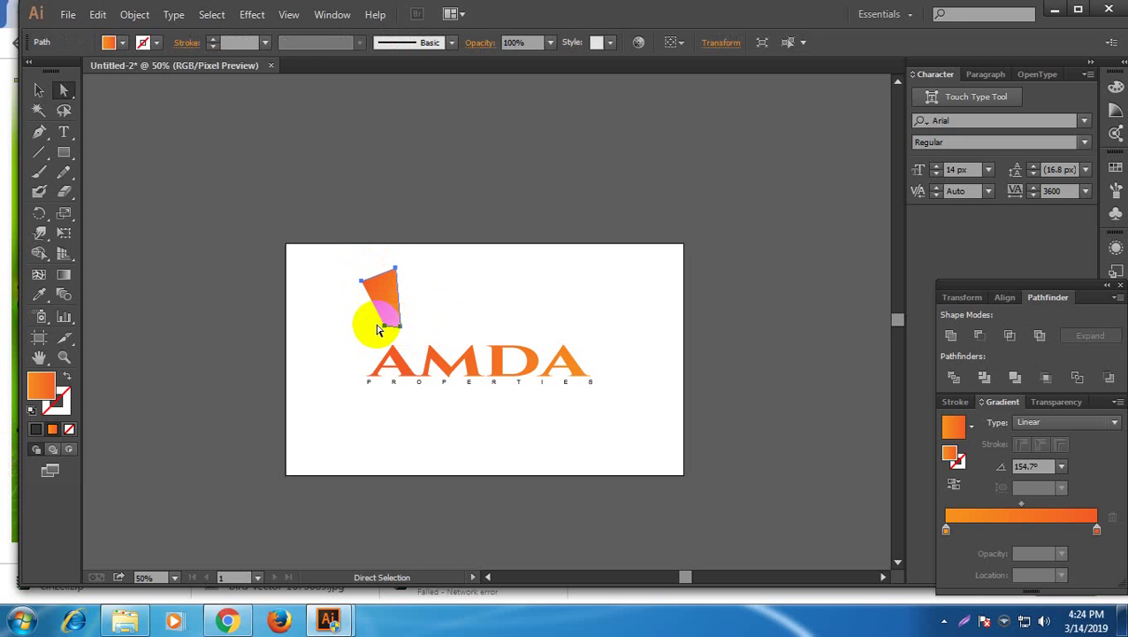
pyautogui.click(378, 329)
pyautogui.moveTo(428, 332); pyautogui.dragTo(380, 322)
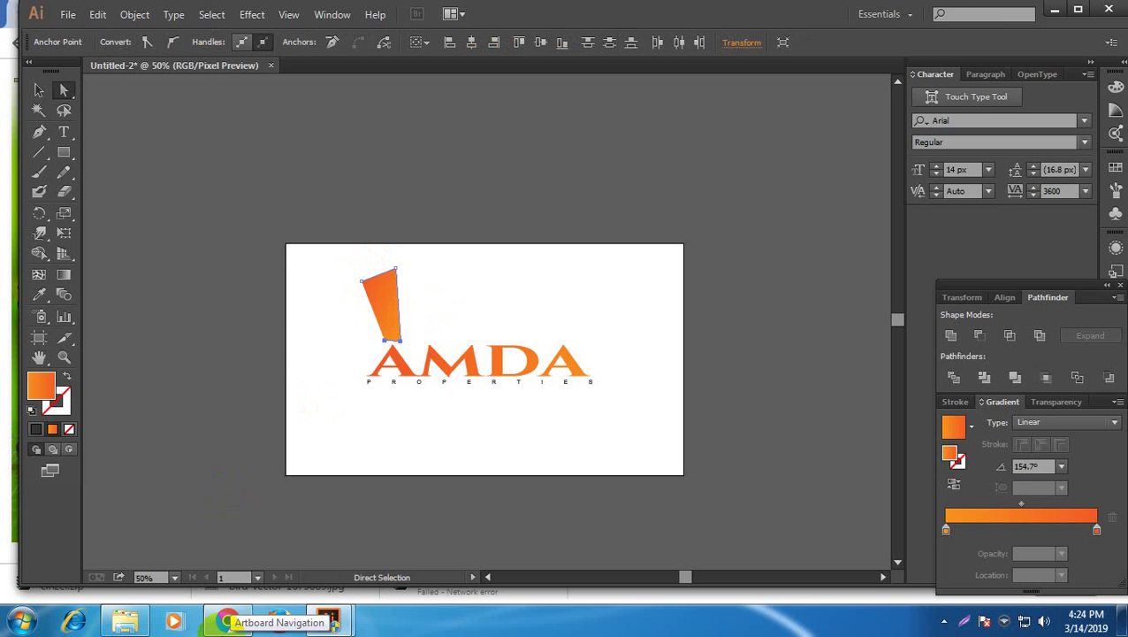
# Switch to Chrome and search Google for "real estate icon" in a new tab
pyautogui.click(227, 621)
pyautogui.scroll(3, 345, 423)
pyautogui.click(677, 14)
pyautogui.scroll(4, 679, 67)
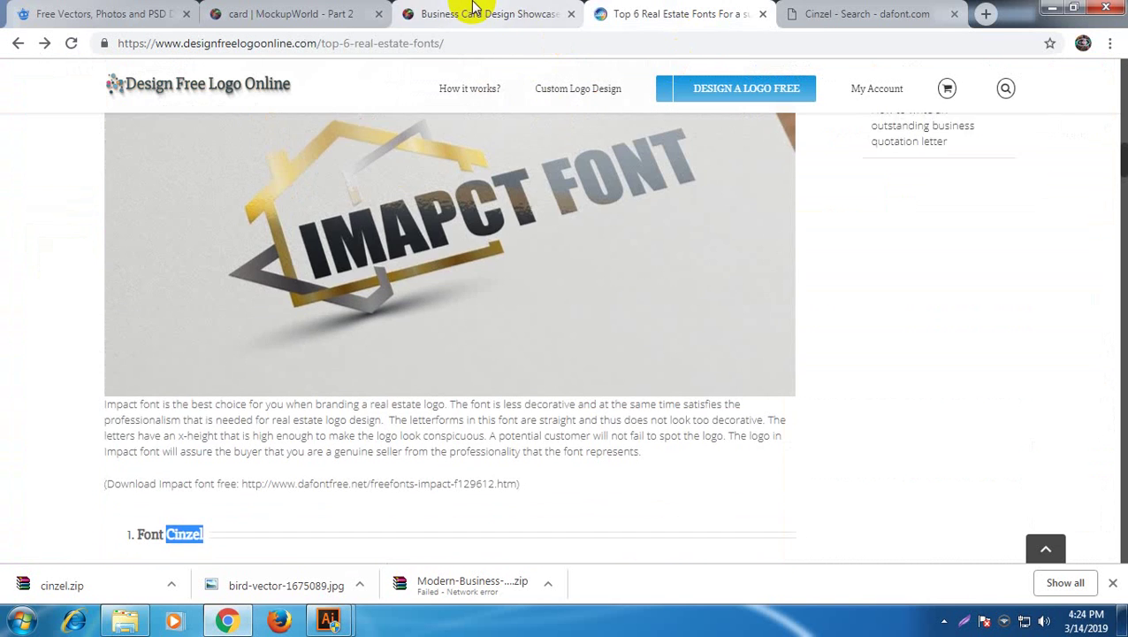
pyautogui.click(811, 10)
pyautogui.click(986, 13)
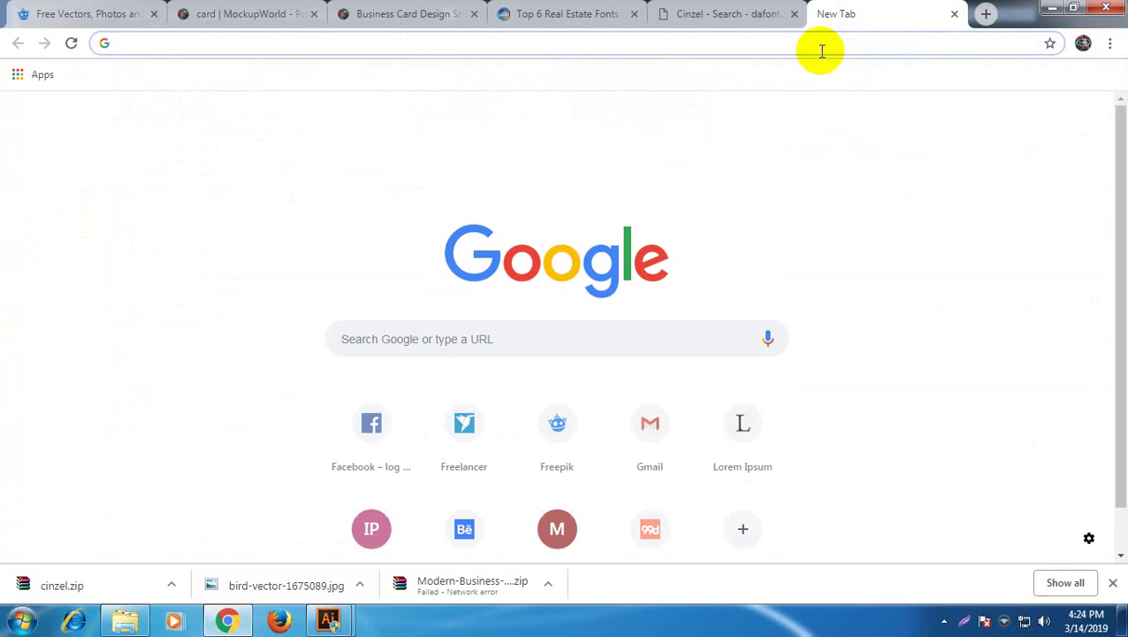
pyautogui.write('reas')
pyautogui.press('BackSpace')
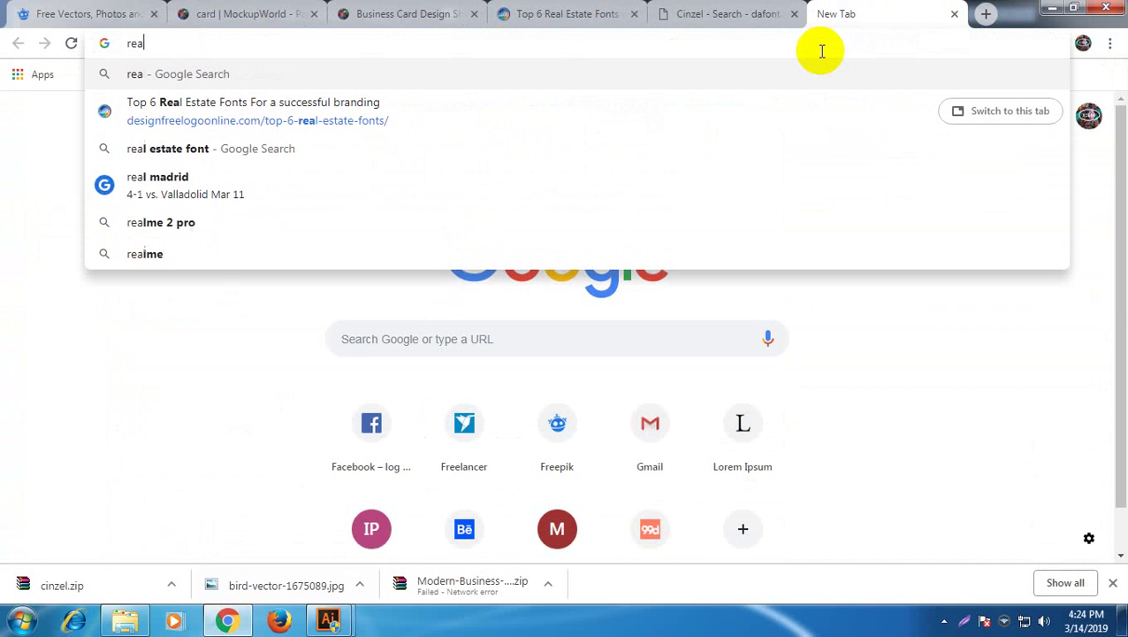
pyautogui.write('l e')
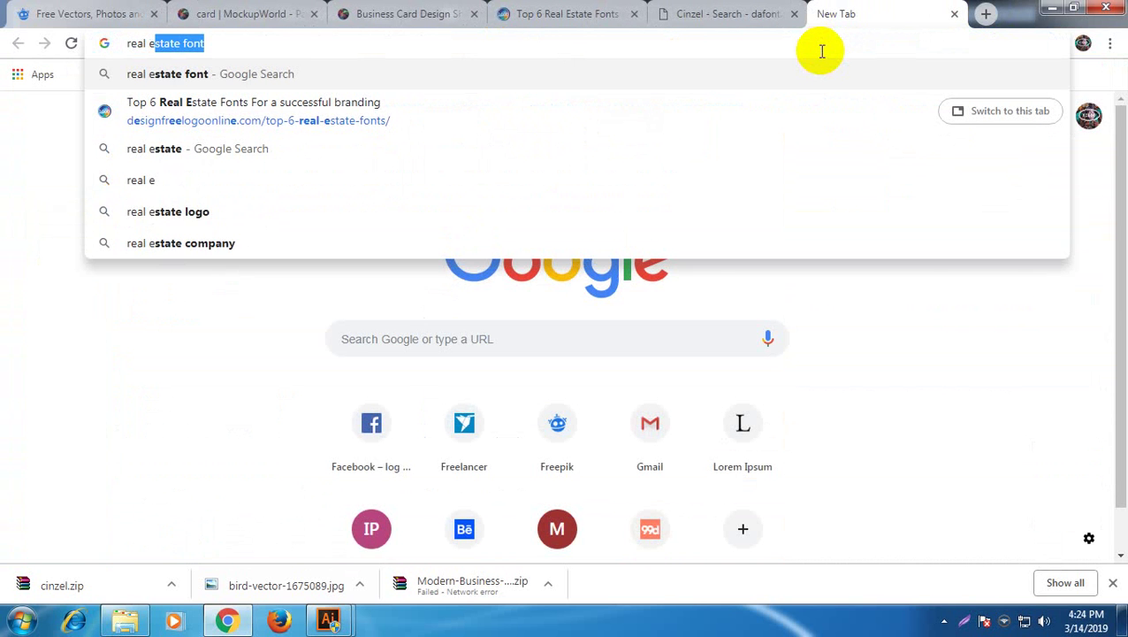
pyautogui.write('state ico')
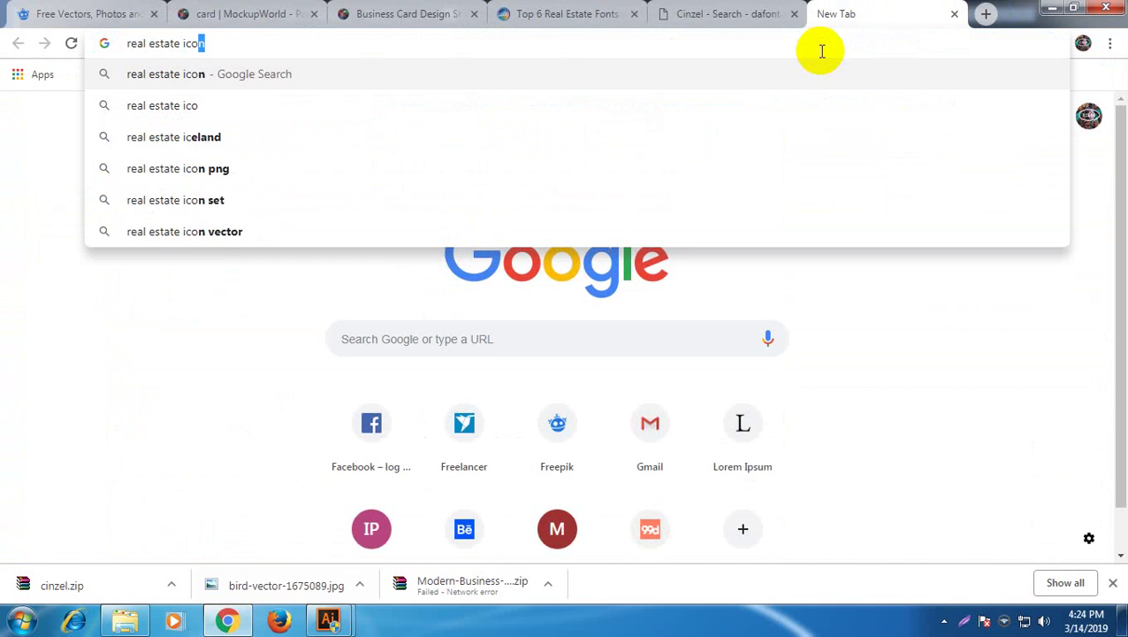
pyautogui.write('n')
pyautogui.press('Return')
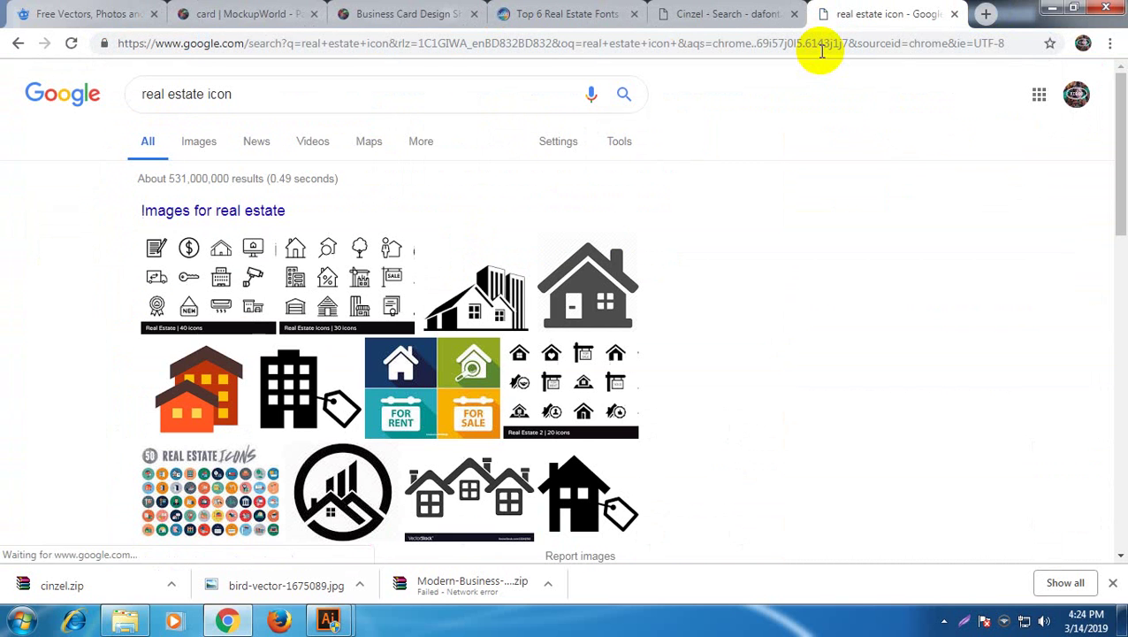
# Change the Google search to "real estate logo" and open the RealEstate roof logo from the image results
pyautogui.doubleClick(221, 94)
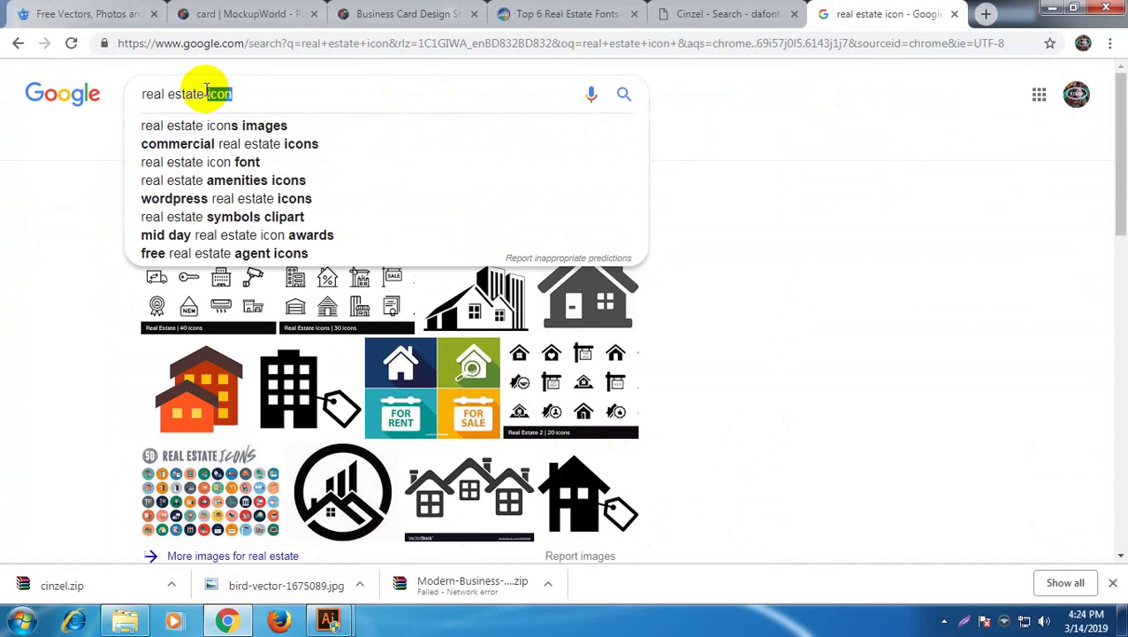
pyautogui.write('logo')
pyautogui.press('Return')
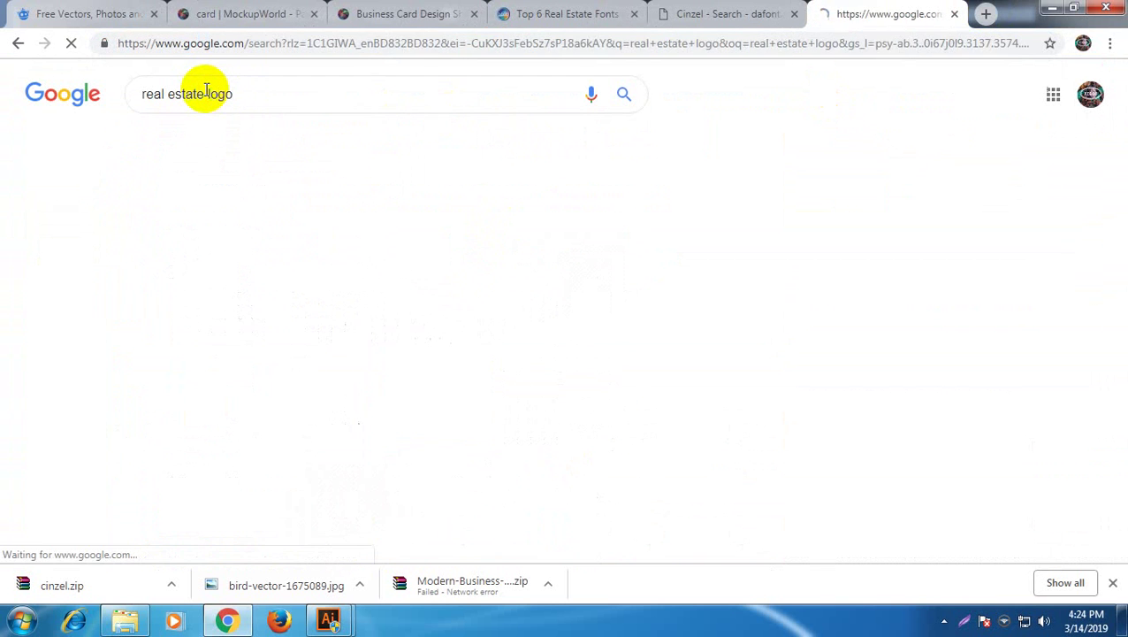
pyautogui.click(345, 283)
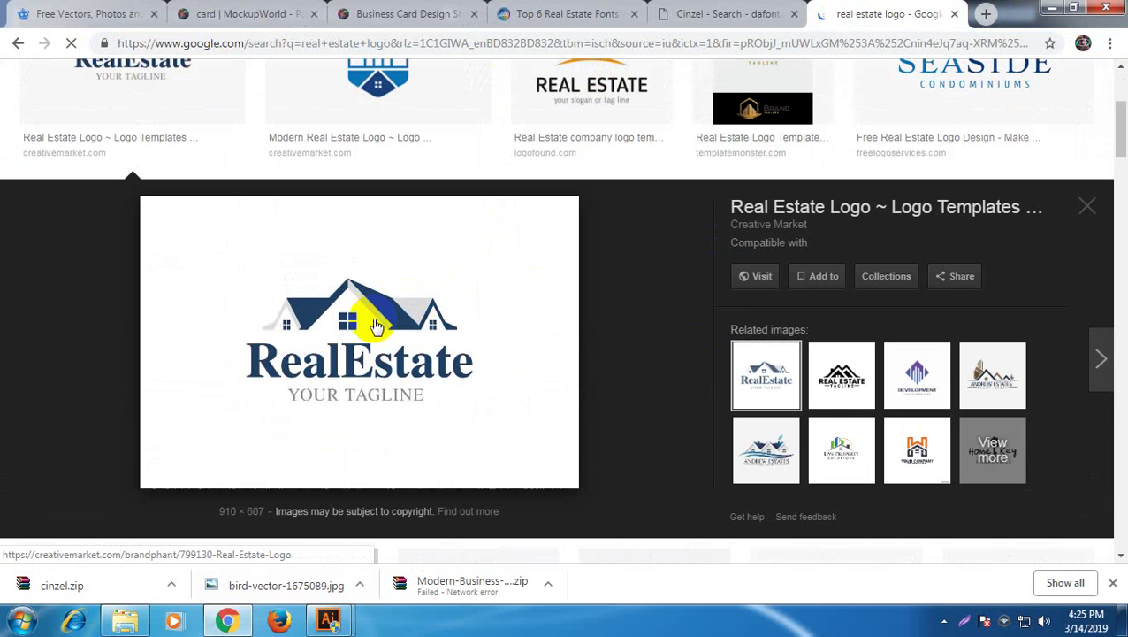
# Examine several real estate logo previews for icon ideas, including the orange tower, line-style building, Seaside, house and blue skyline designs
pyautogui.scroll(3, 743, 353)
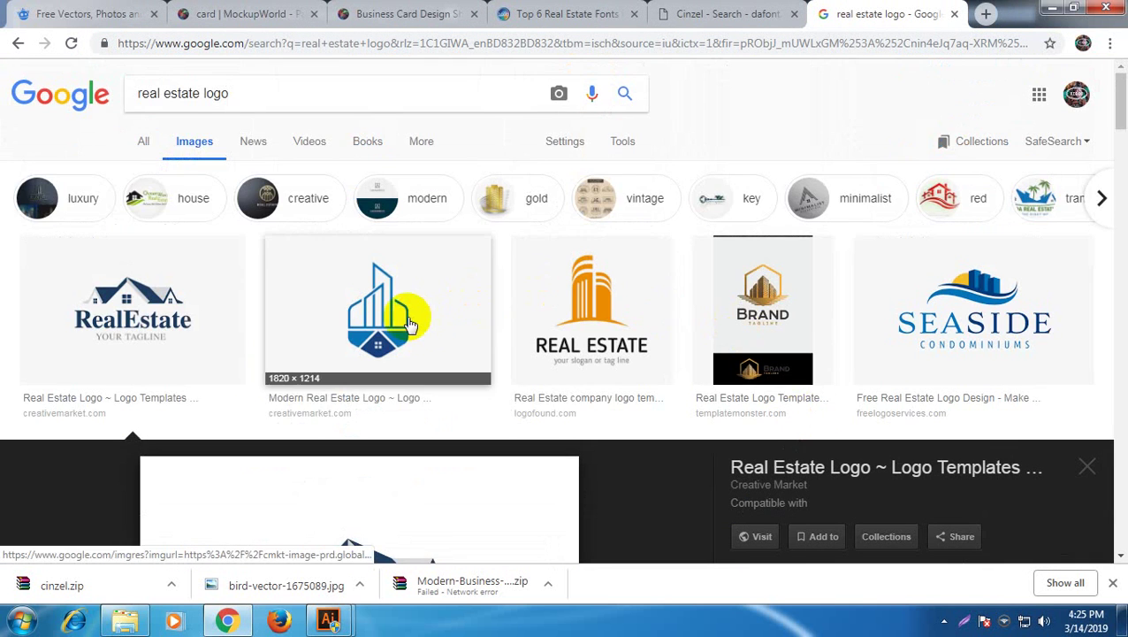
pyautogui.click(651, 321)
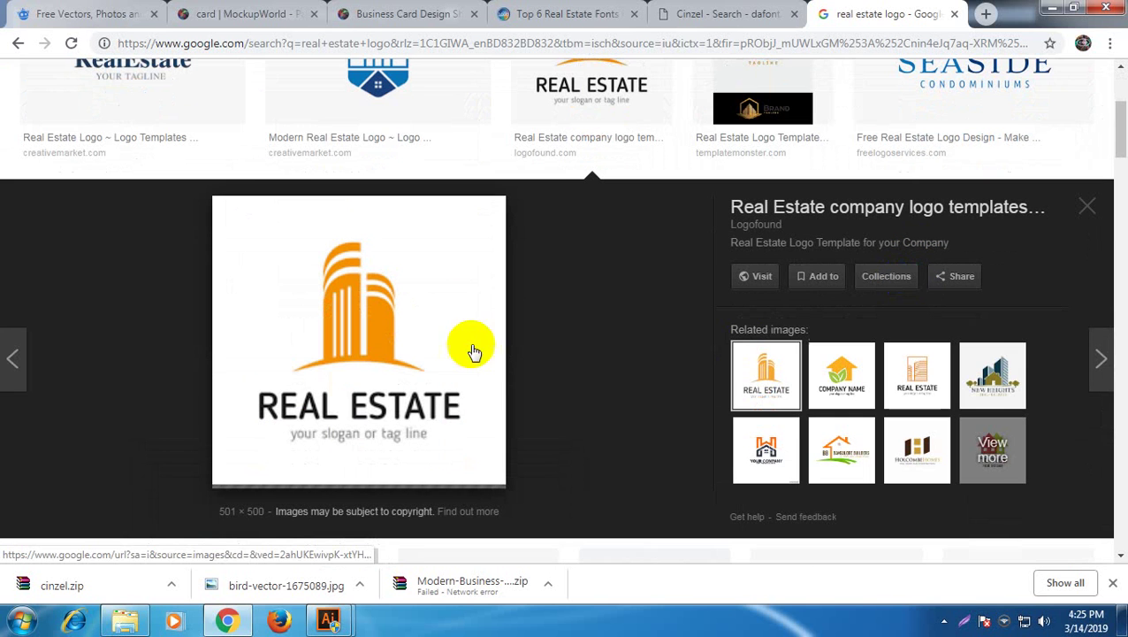
pyautogui.click(906, 382)
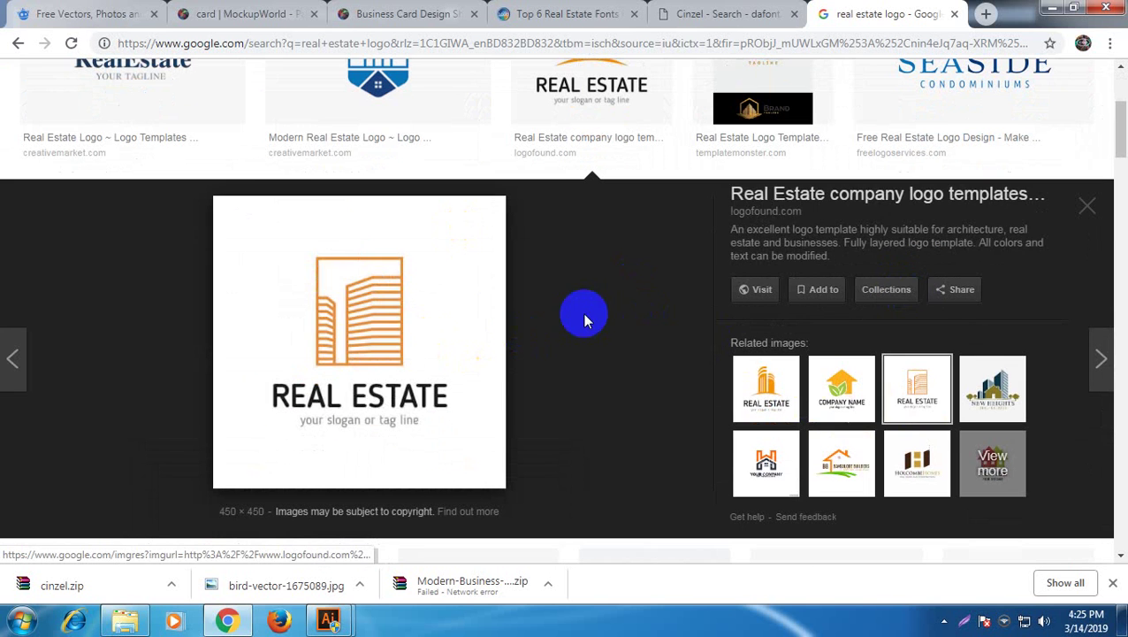
pyautogui.scroll(2, 579, 283)
pyautogui.click(838, 241)
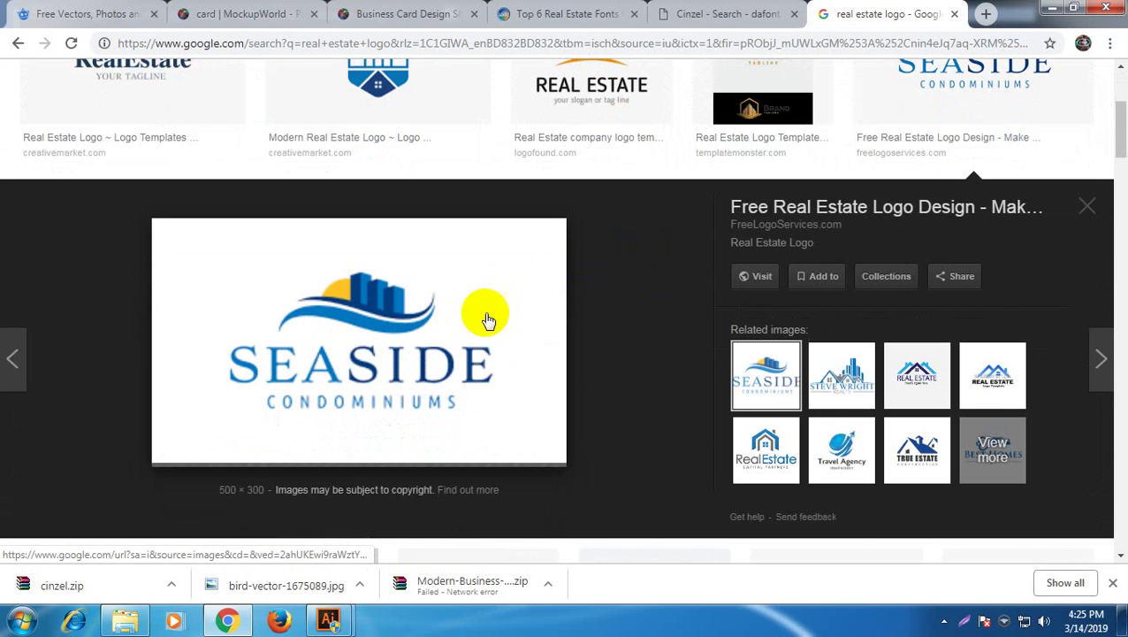
pyautogui.click(767, 444)
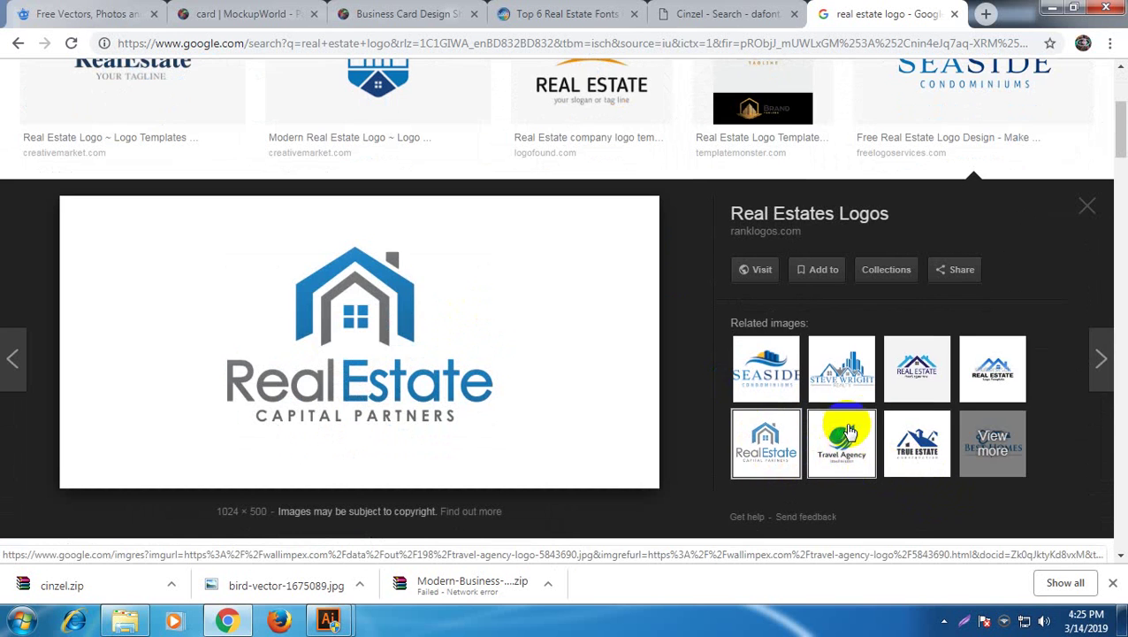
pyautogui.scroll(3, 849, 431)
pyautogui.click(300, 371)
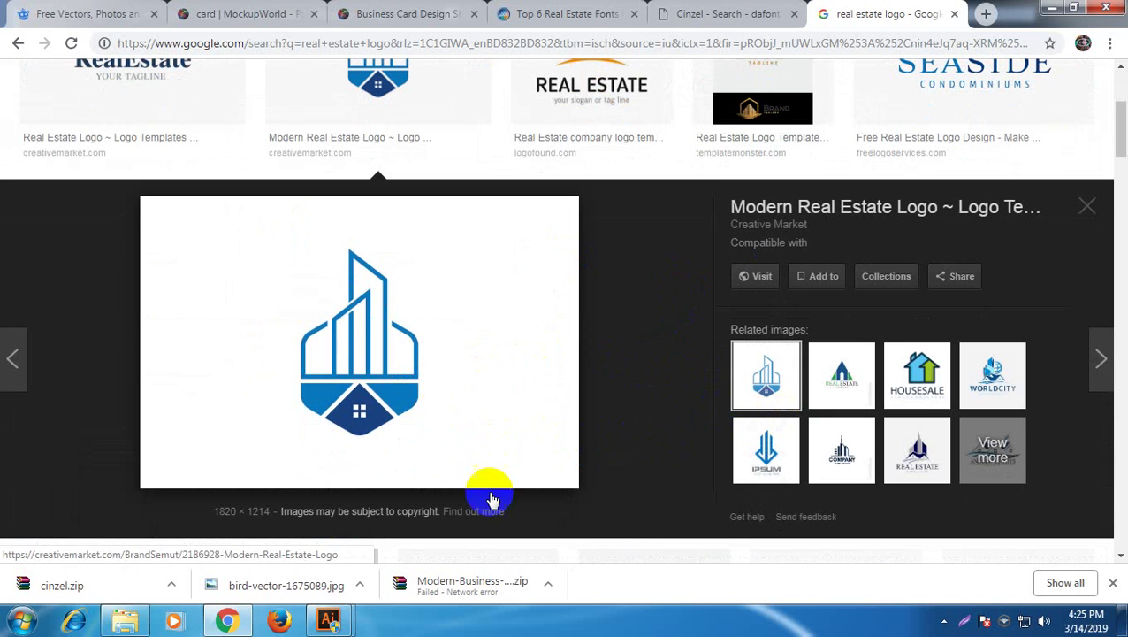
# Switch back to Illustrator, move the slanted orange shape slightly up and outward from AMDA, and deselect it
pyautogui.moveTo(328, 619)
pyautogui.click(383, 531)
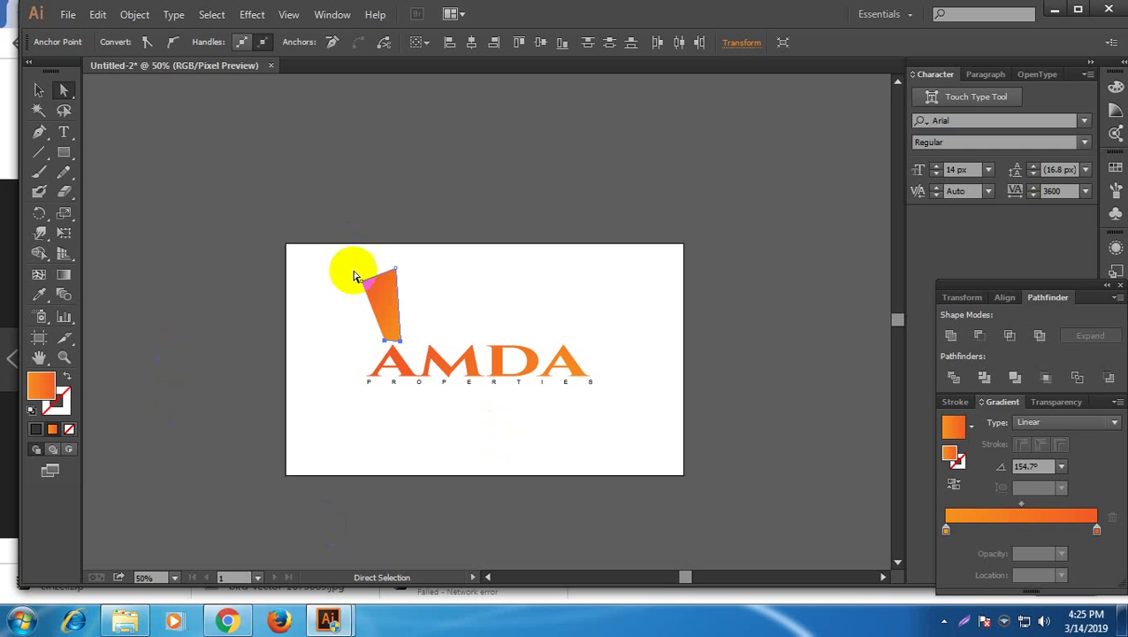
pyautogui.moveTo(354, 276); pyautogui.dragTo(403, 294)
pyautogui.click(405, 318)
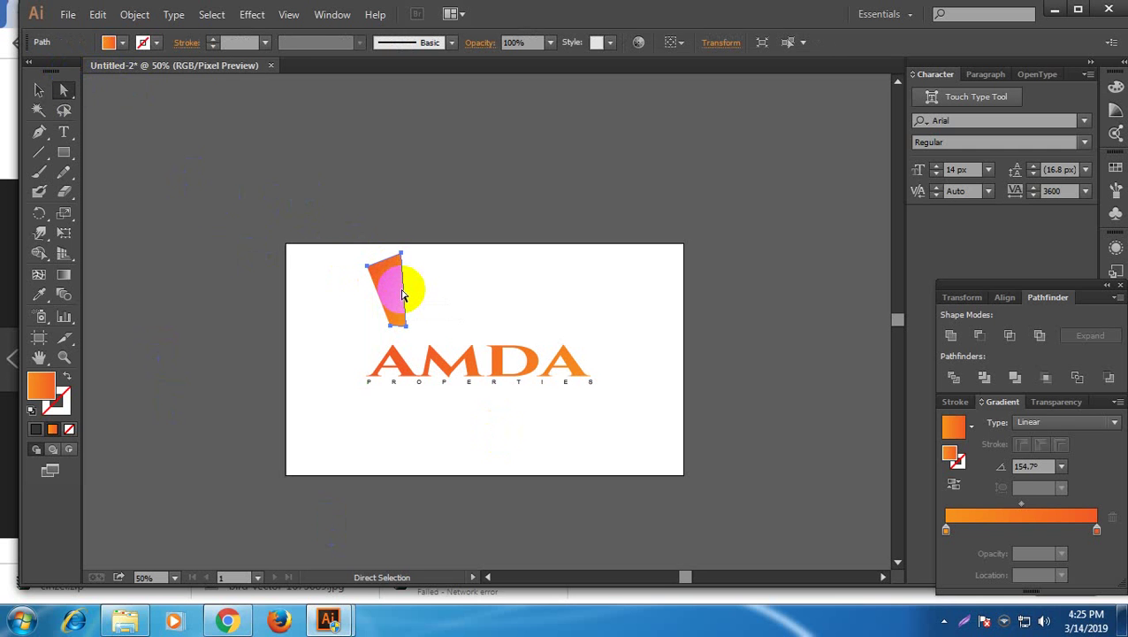
pyautogui.click(395, 301)
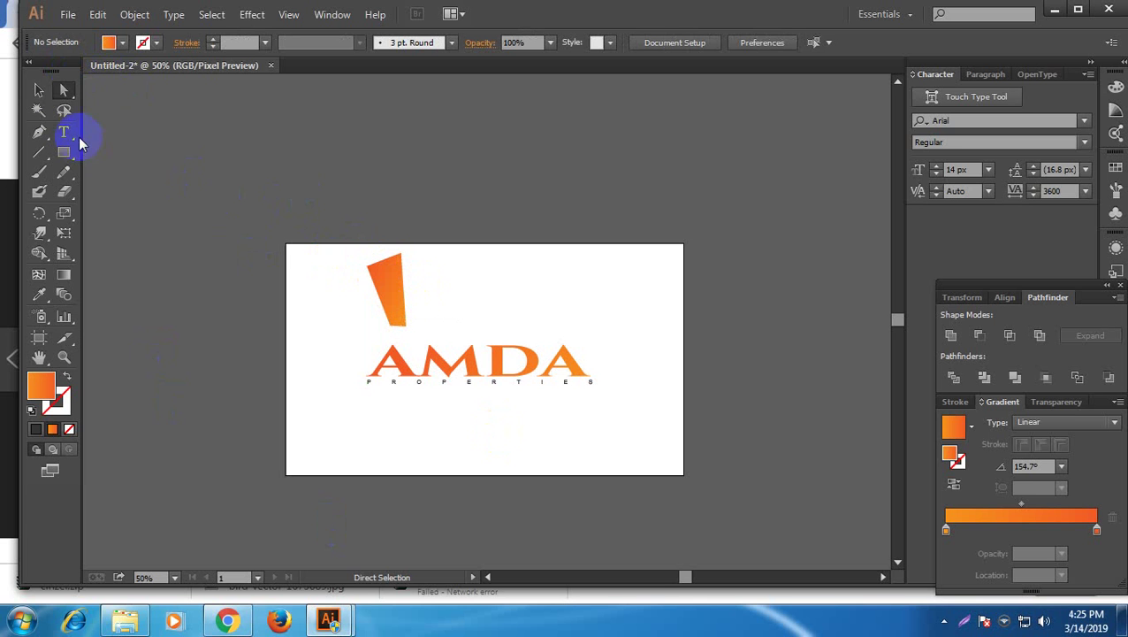
# Place a slightly smaller copy of the slanted orange shape over it, leaving a band along its upper and inner edges
pyautogui.click(38, 89)
pyautogui.click(392, 297)
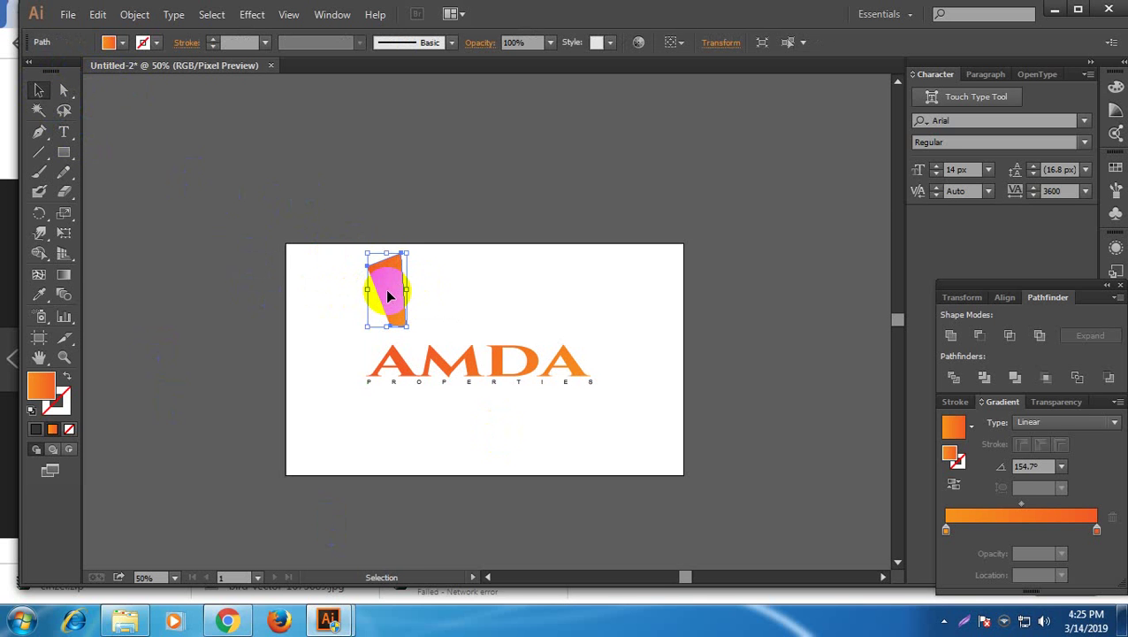
pyautogui.moveTo(386, 296); pyautogui.dragTo(366, 323)
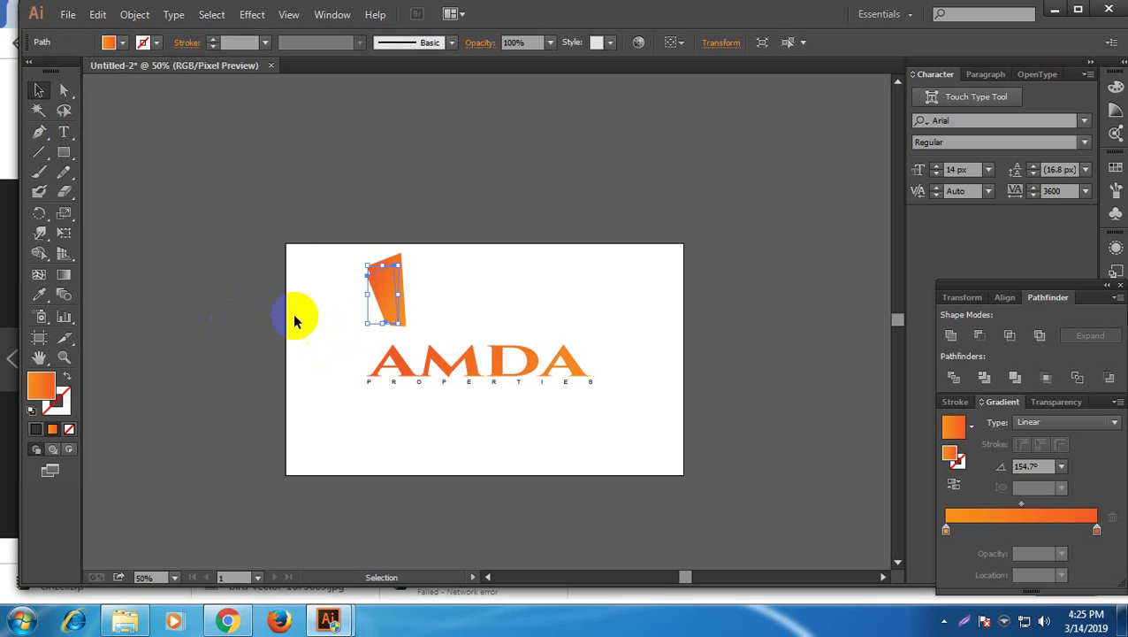
# Fill the smaller copy with white, nudge it slightly upward, and deselect it
pyautogui.click(123, 44)
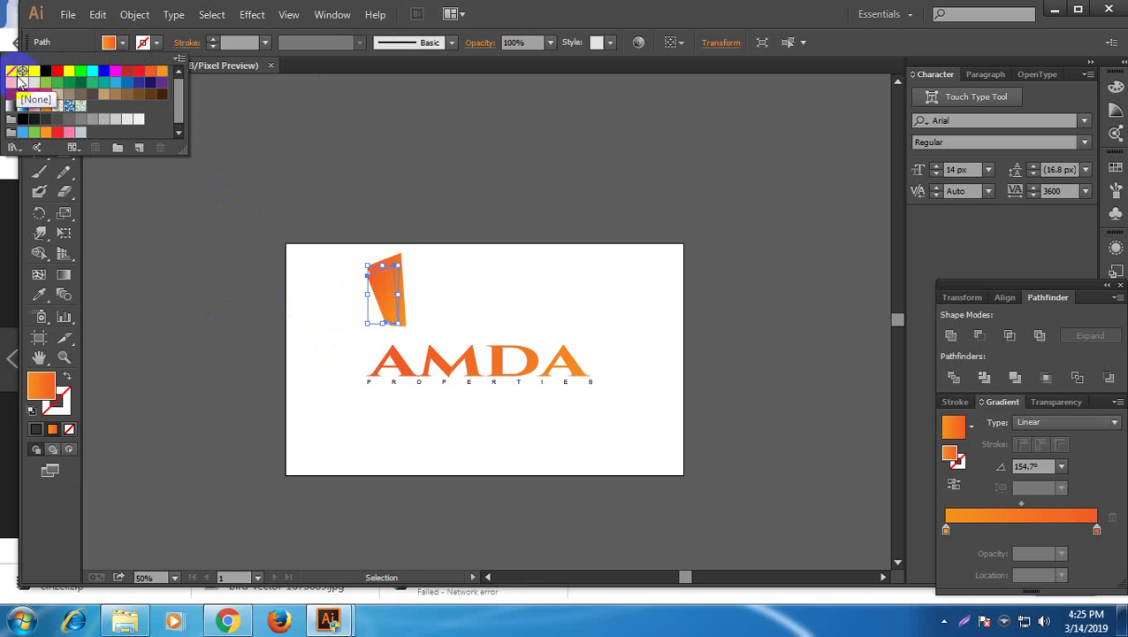
pyautogui.click(24, 72)
pyautogui.click(30, 74)
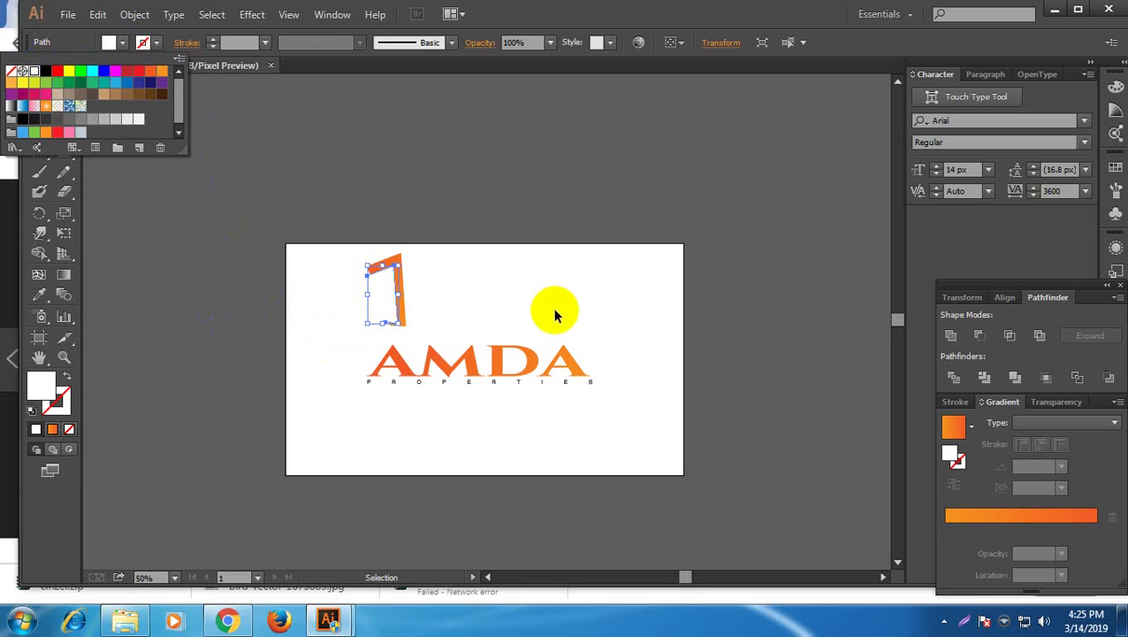
pyautogui.click(524, 302)
pyautogui.click(519, 305)
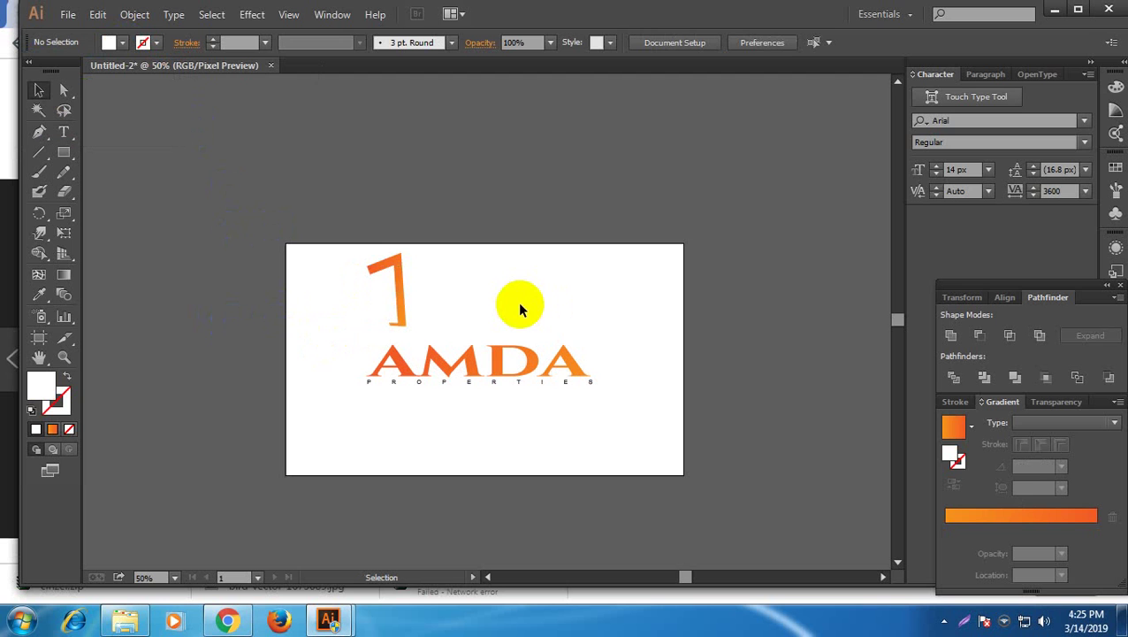
pyautogui.click(382, 314)
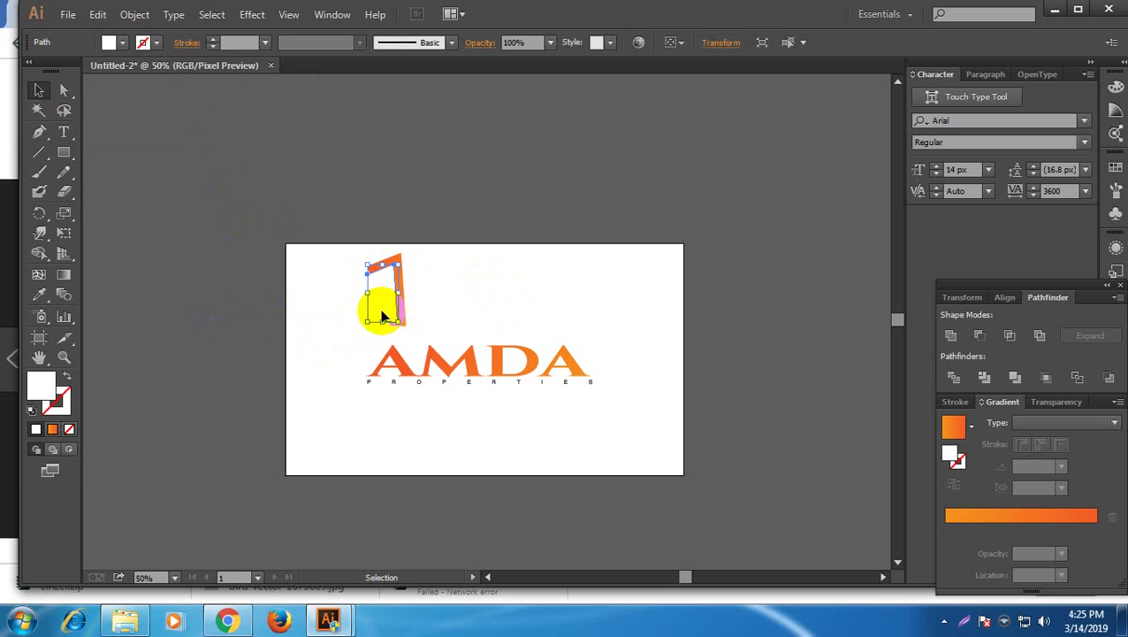
pyautogui.click(442, 302)
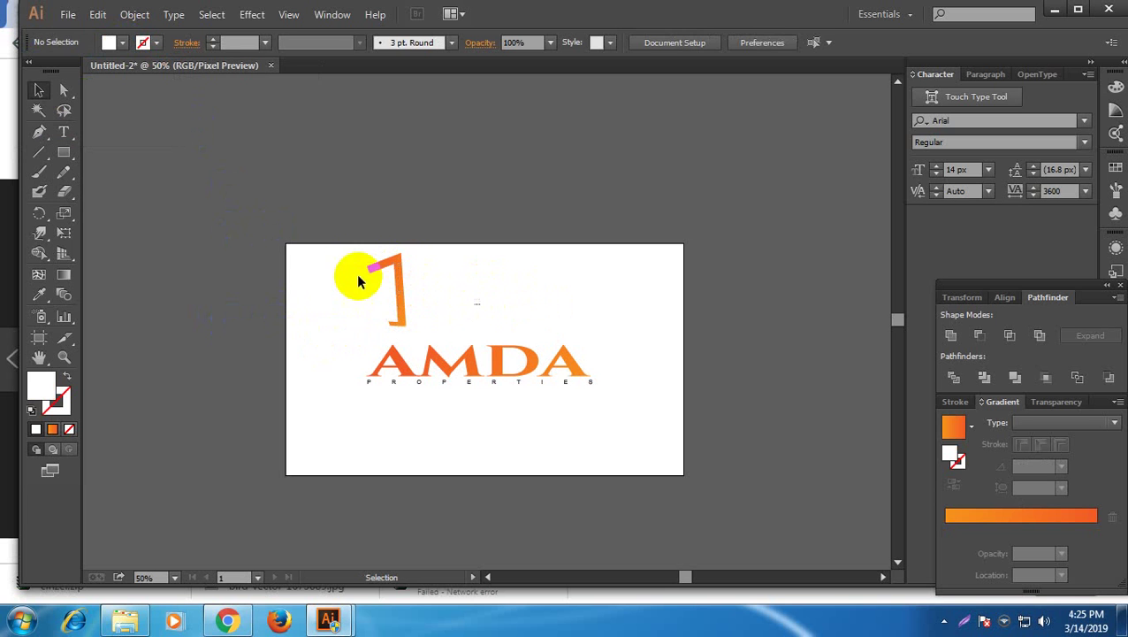
# Select the orange shape together with its white copy, divide them with Pathfinder, and ungroup the resulting pieces
pyautogui.moveTo(358, 276); pyautogui.dragTo(409, 281)
pyautogui.click(478, 285)
pyautogui.click(372, 292)
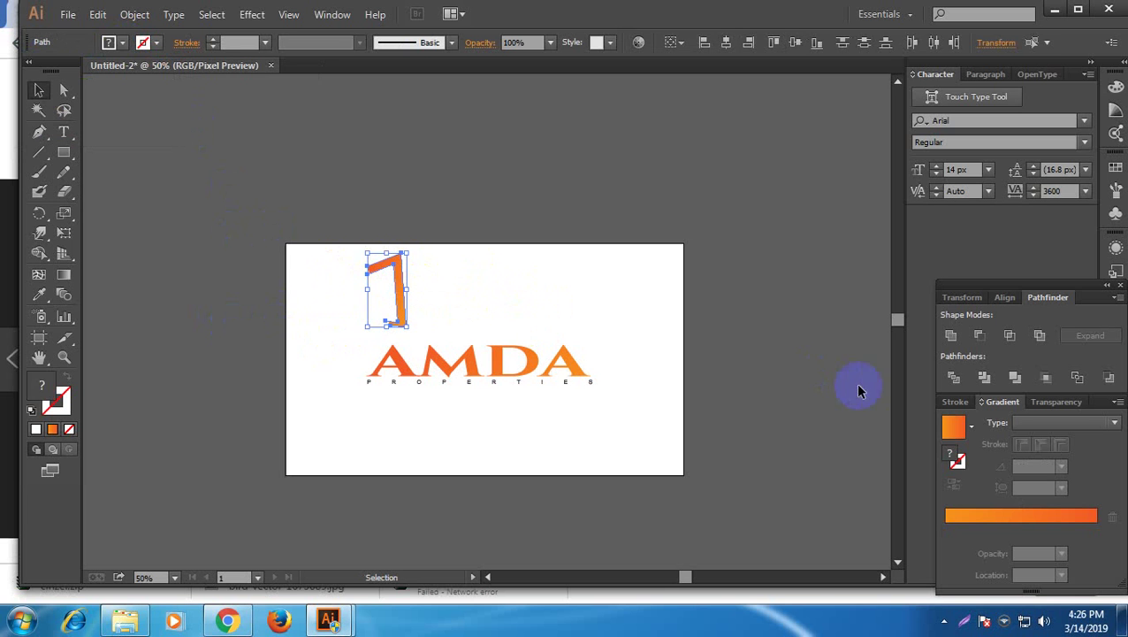
pyautogui.click(332, 14)
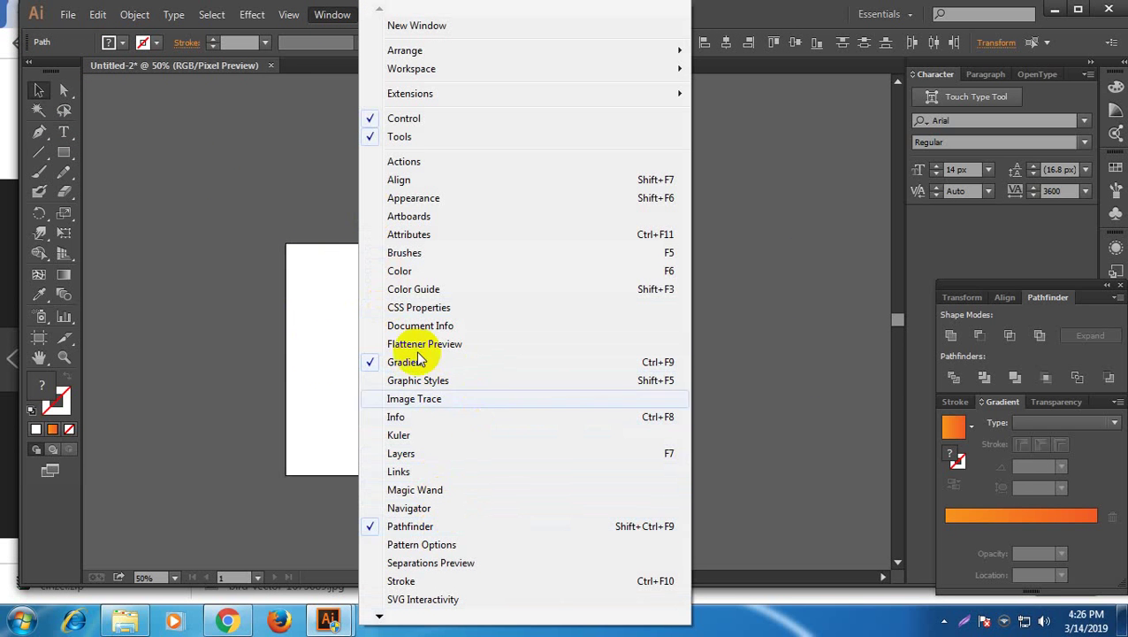
pyautogui.click(953, 377)
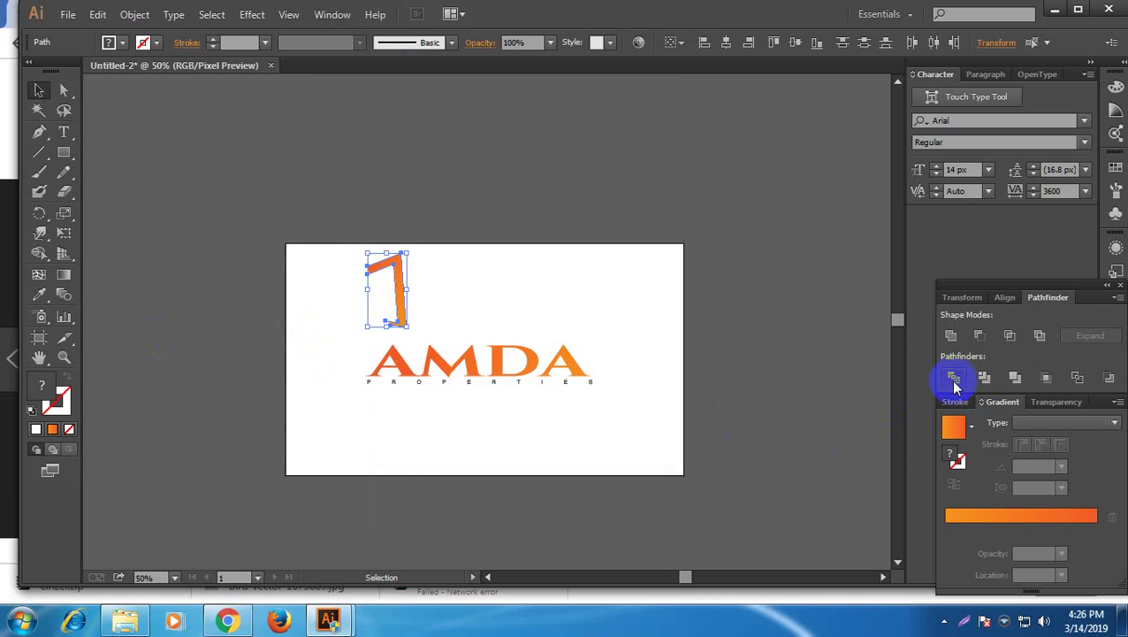
pyautogui.rightClick(395, 292)
pyautogui.click(451, 387)
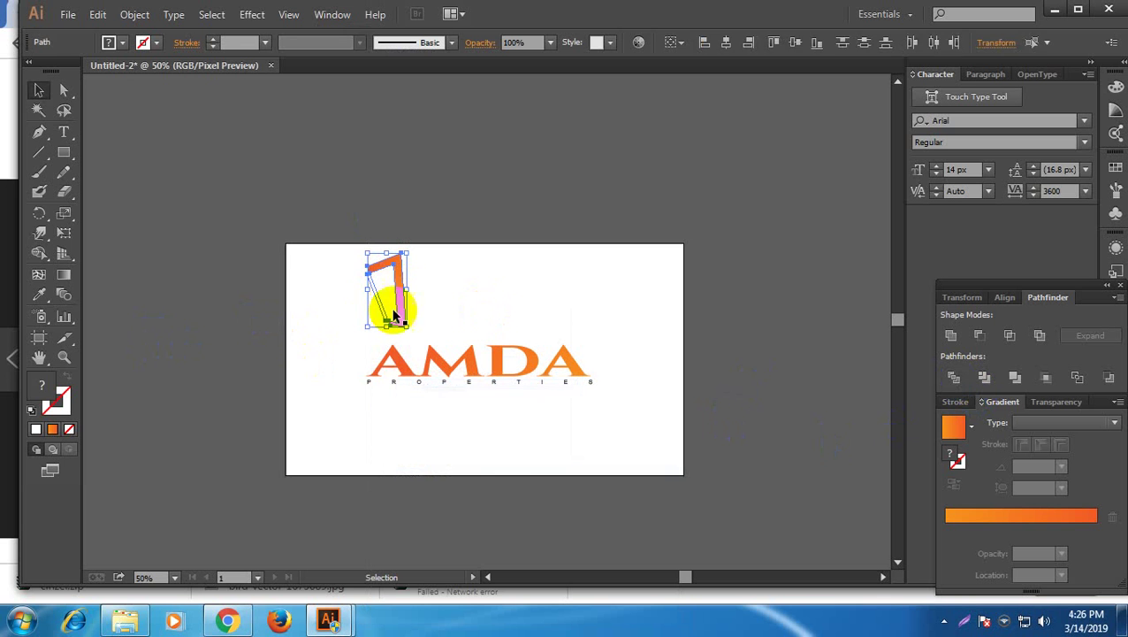
# Delete the white inner piece of the divided shape, leaving only the orange band, and clear the selection
pyautogui.click(385, 289)
pyautogui.click(386, 297)
pyautogui.press('Delete')
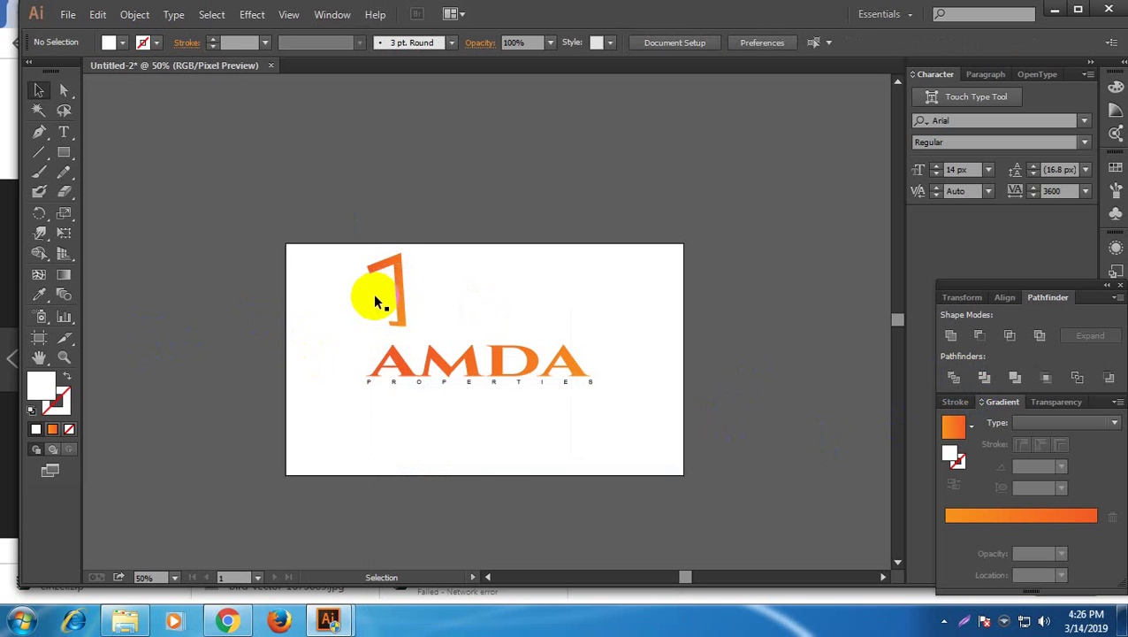
pyautogui.click(372, 302)
pyautogui.click(489, 307)
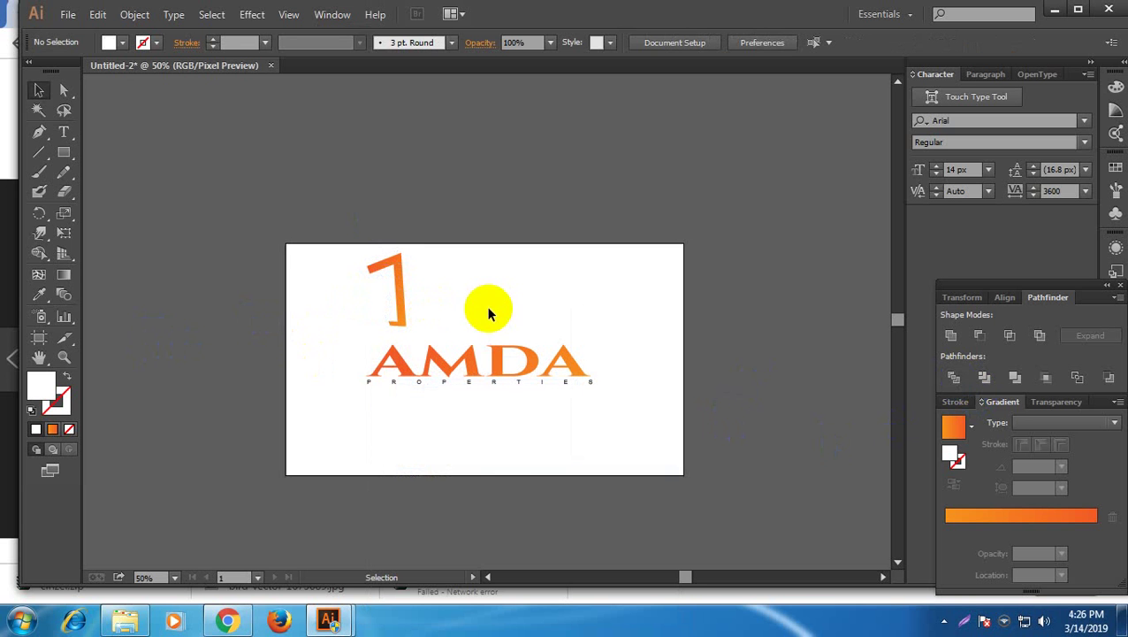
# Create a vertical-axis reflected copy of the orange band, place it beside the original with a narrow gap, and deselect
pyautogui.click(395, 294)
pyautogui.rightClick(400, 297)
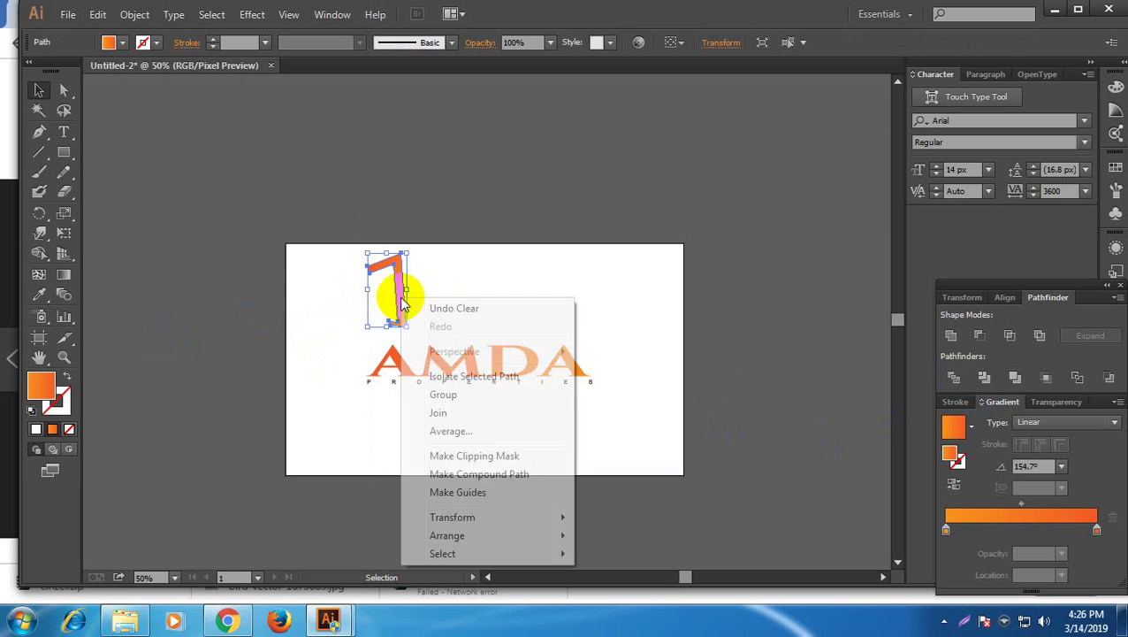
pyautogui.moveTo(486, 518)
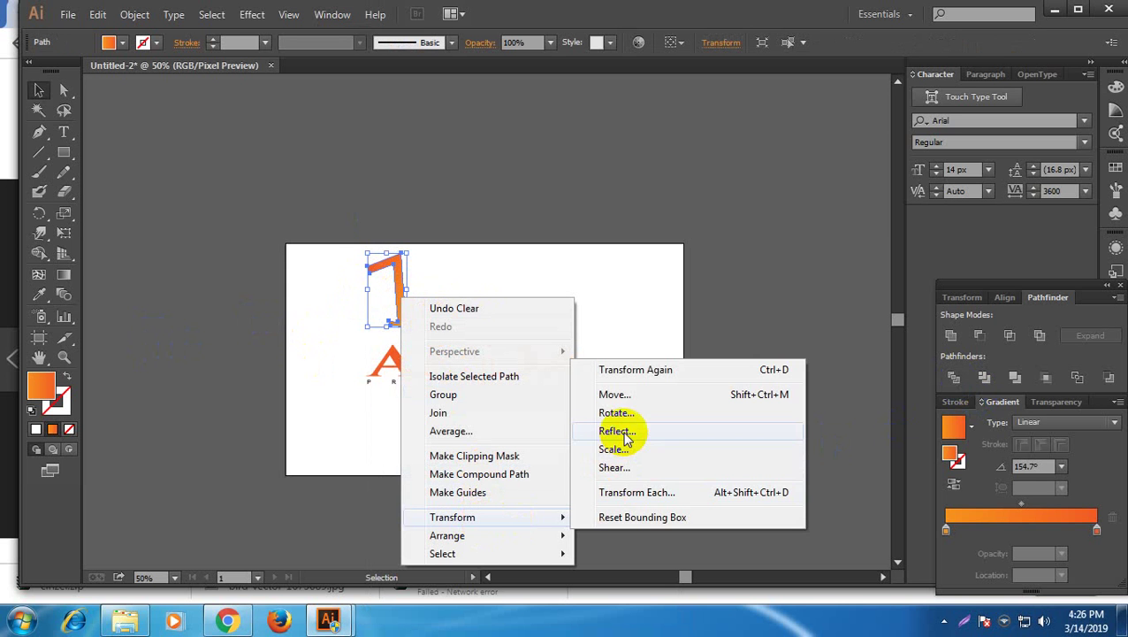
pyautogui.click(616, 431)
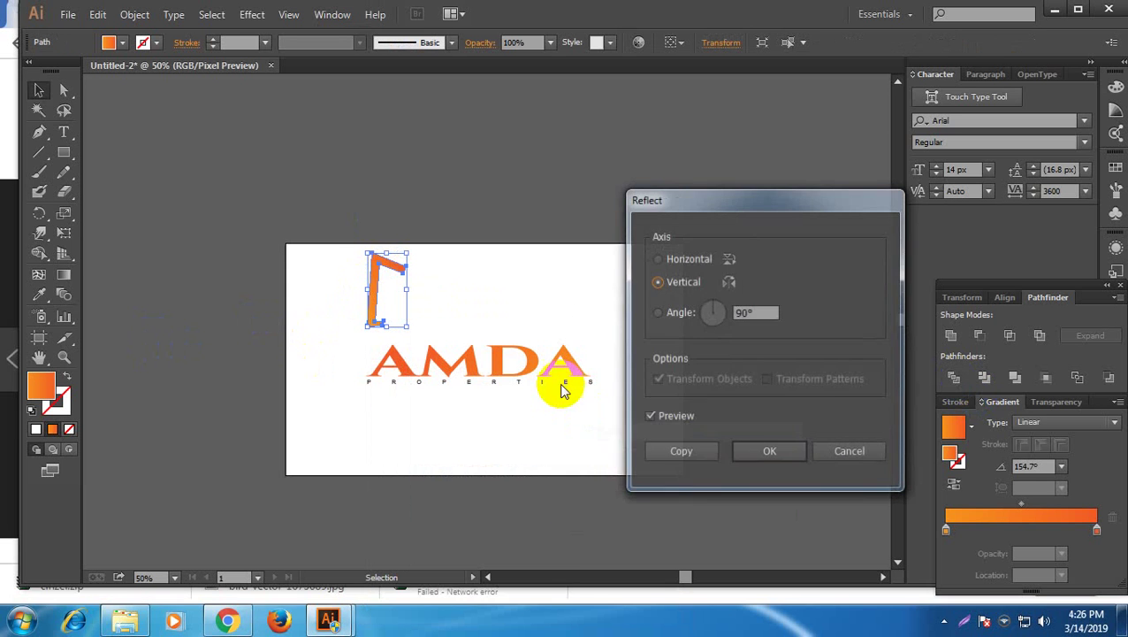
pyautogui.click(707, 457)
pyautogui.moveTo(399, 307); pyautogui.dragTo(425, 305)
pyautogui.scroll(2, 554, 323)
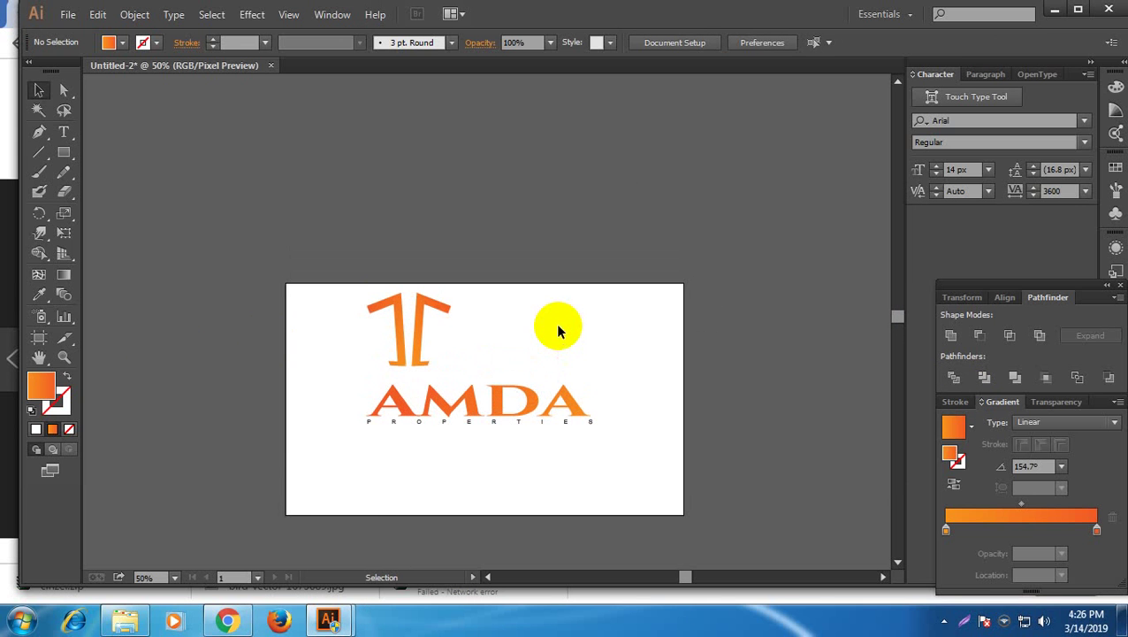
# Move the reflected orange band slightly right to widen the gap between the two bands, and deselect it
pyautogui.scroll(-1, 539, 320)
pyautogui.click(425, 307)
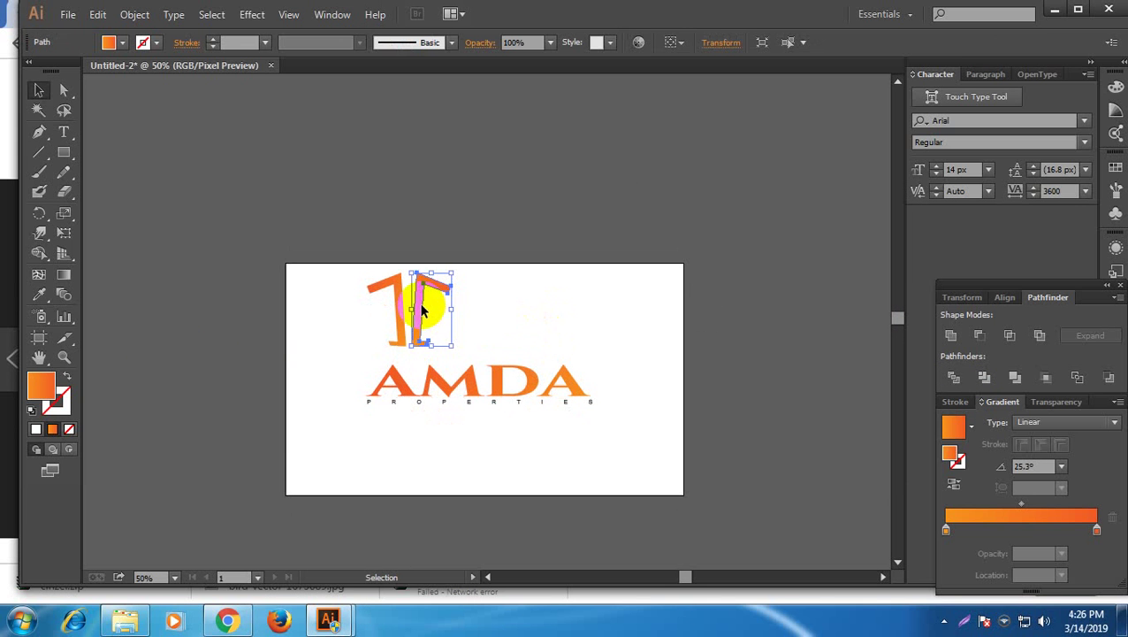
pyautogui.moveTo(421, 309); pyautogui.dragTo(437, 309)
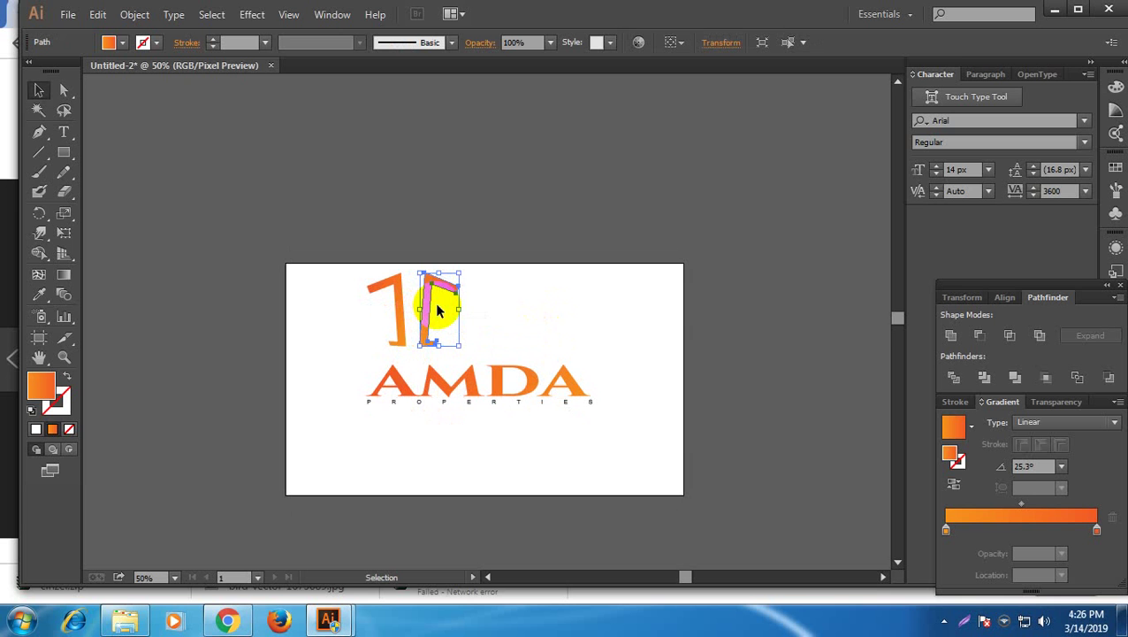
pyautogui.click(520, 325)
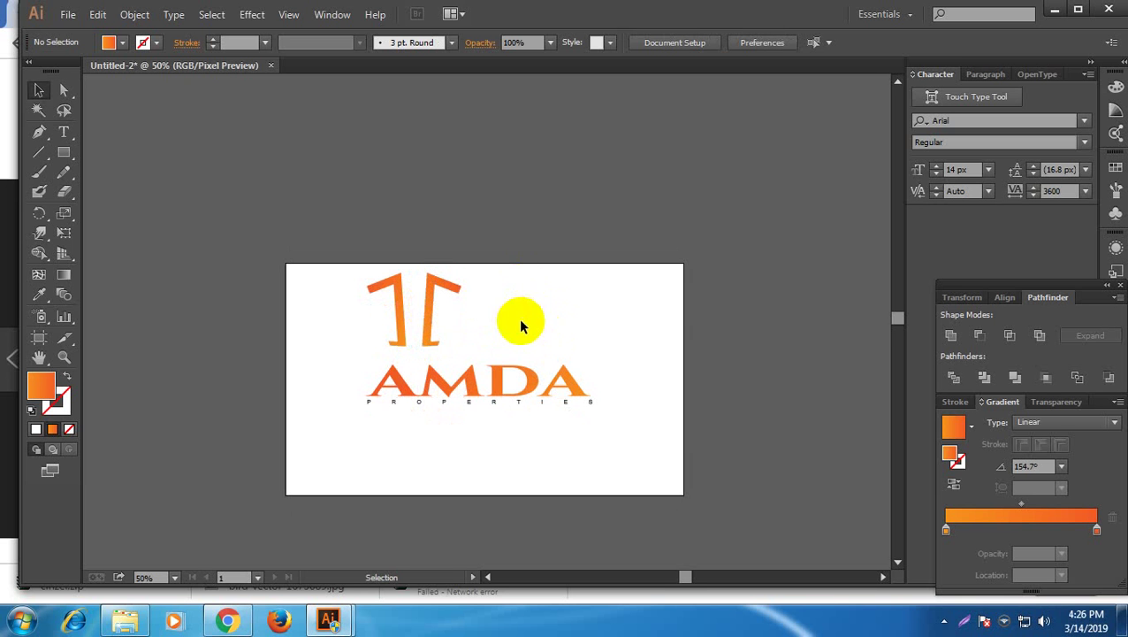
# Reshape the feet of both orange bands into thin outward spikes by moving one end anchor point of each foot outward
pyautogui.click(64, 356)
pyautogui.click(399, 361)
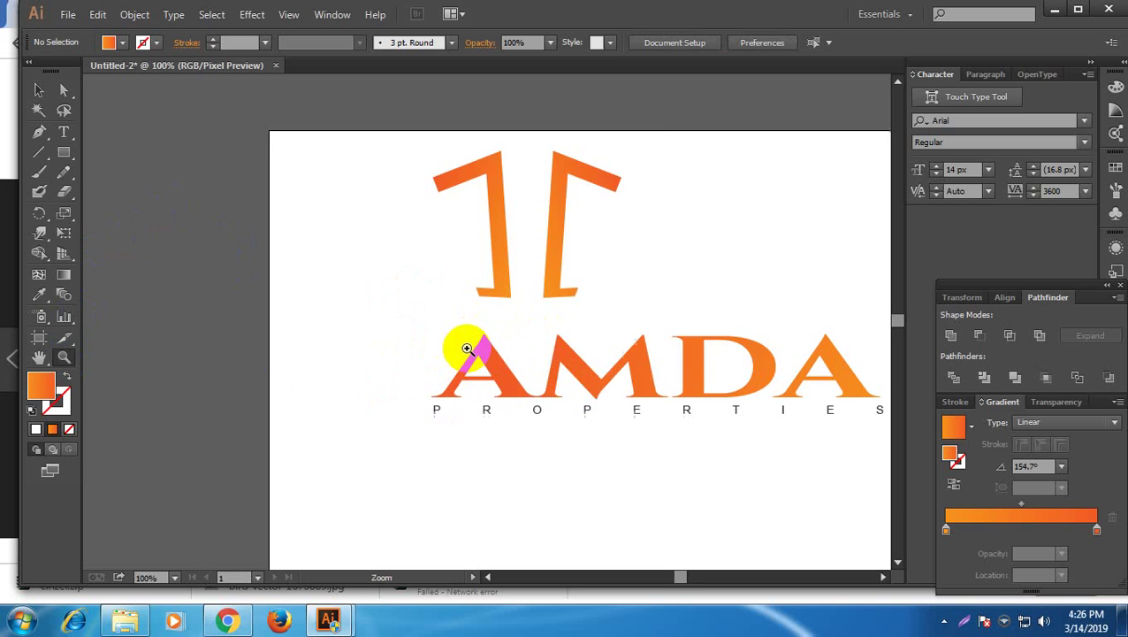
pyautogui.click(461, 336)
pyautogui.scroll(5, 580, 315)
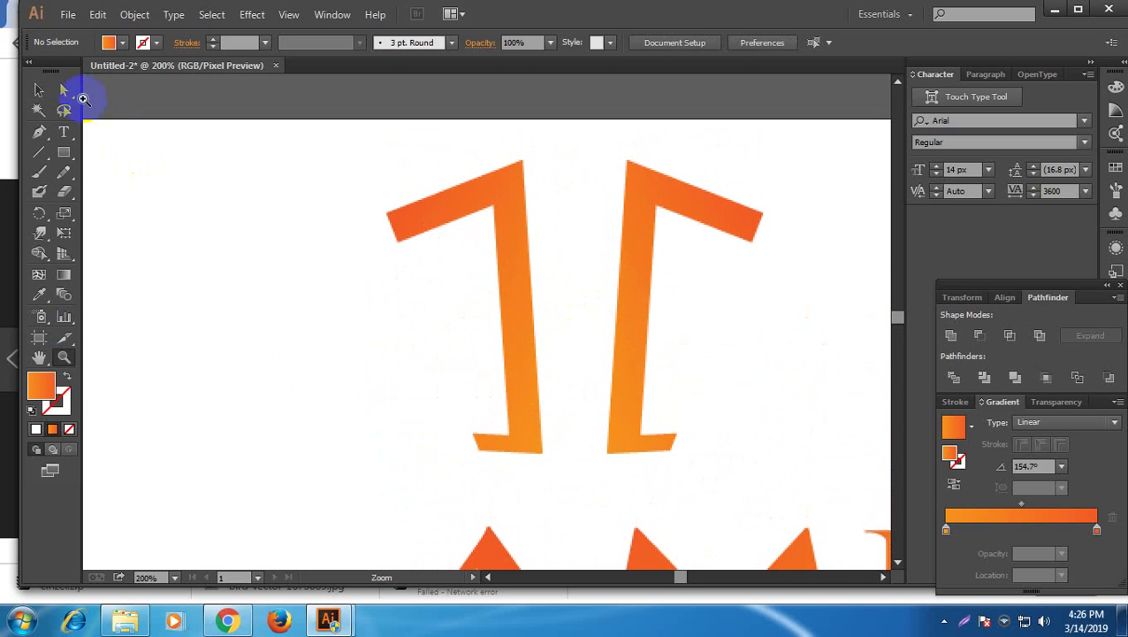
pyautogui.click(64, 89)
pyautogui.moveTo(455, 403); pyautogui.dragTo(477, 444)
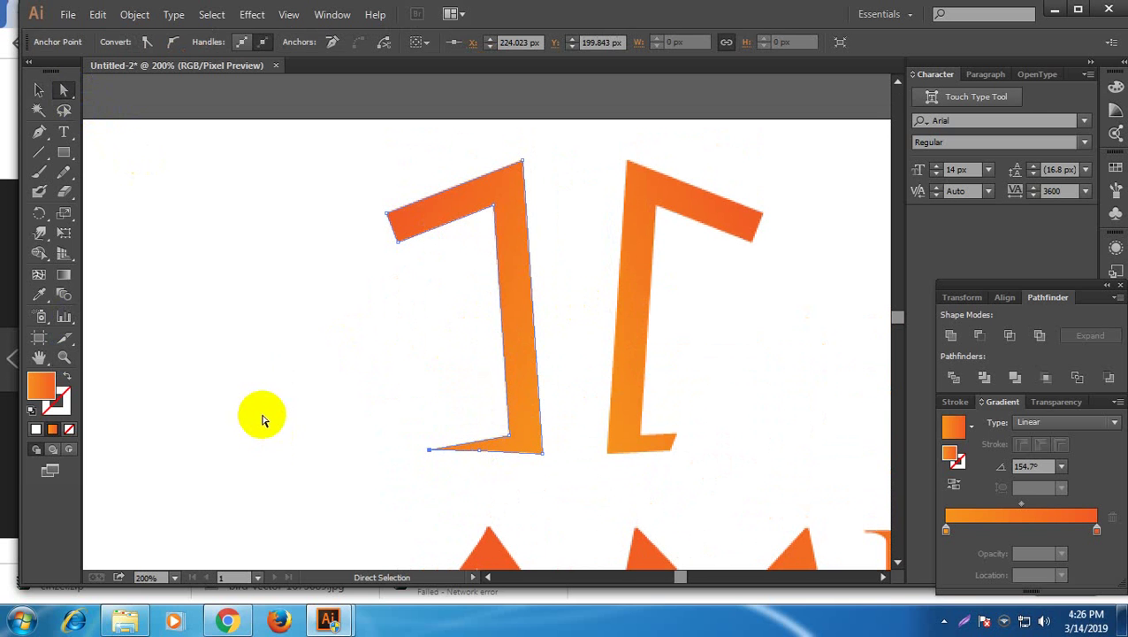
pyautogui.click(309, 424)
pyautogui.moveTo(672, 398); pyautogui.dragTo(691, 446)
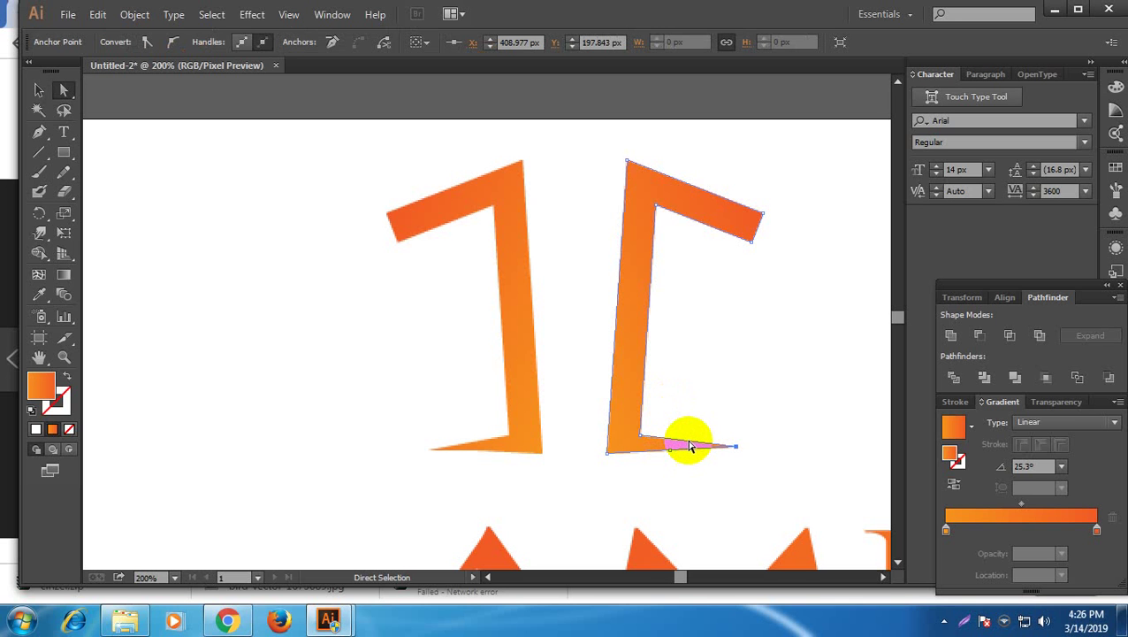
pyautogui.click(730, 382)
pyautogui.scroll(1, 734, 371)
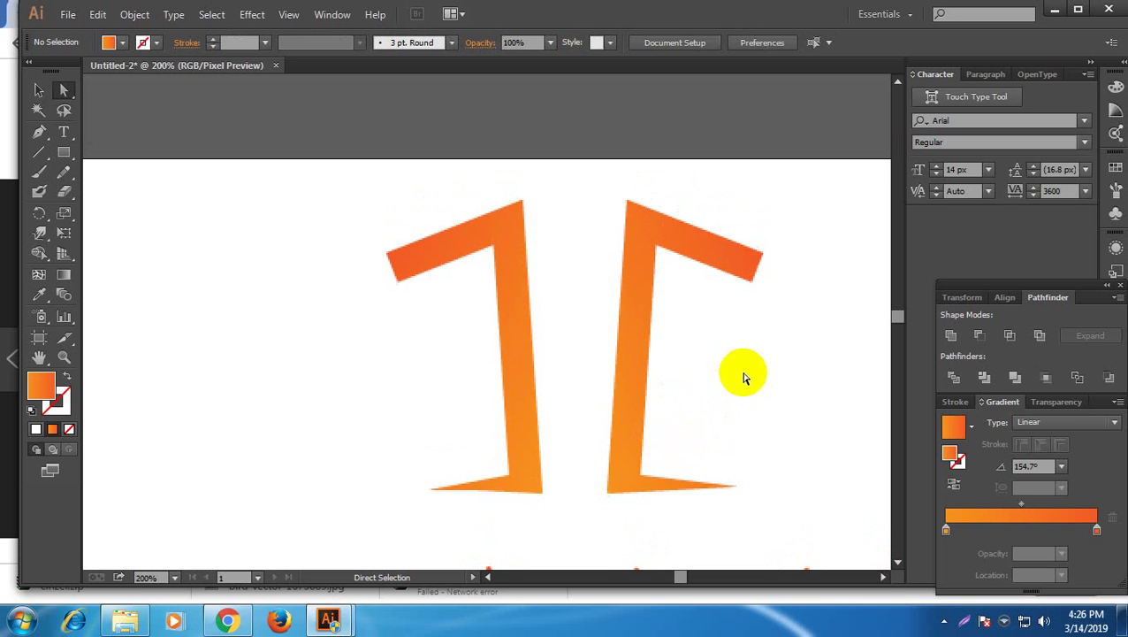
# Taper the upper arms of both orange bands to outward points by moving the lower anchor of each arm's end
pyautogui.click(38, 89)
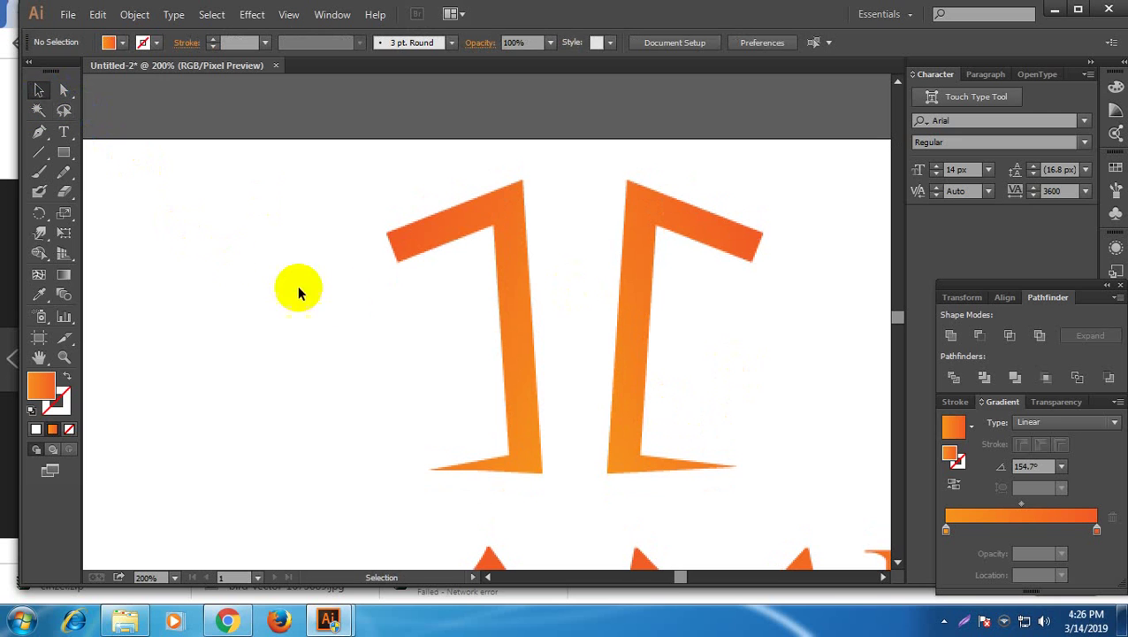
pyautogui.click(68, 93)
pyautogui.click(375, 246)
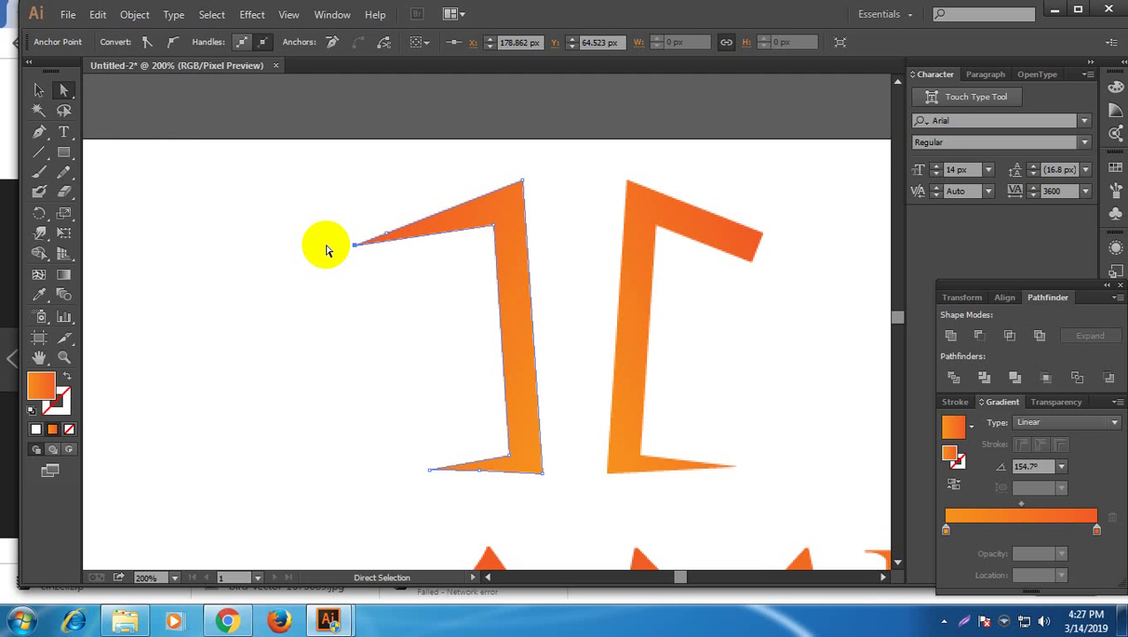
pyautogui.click(332, 290)
pyautogui.click(751, 256)
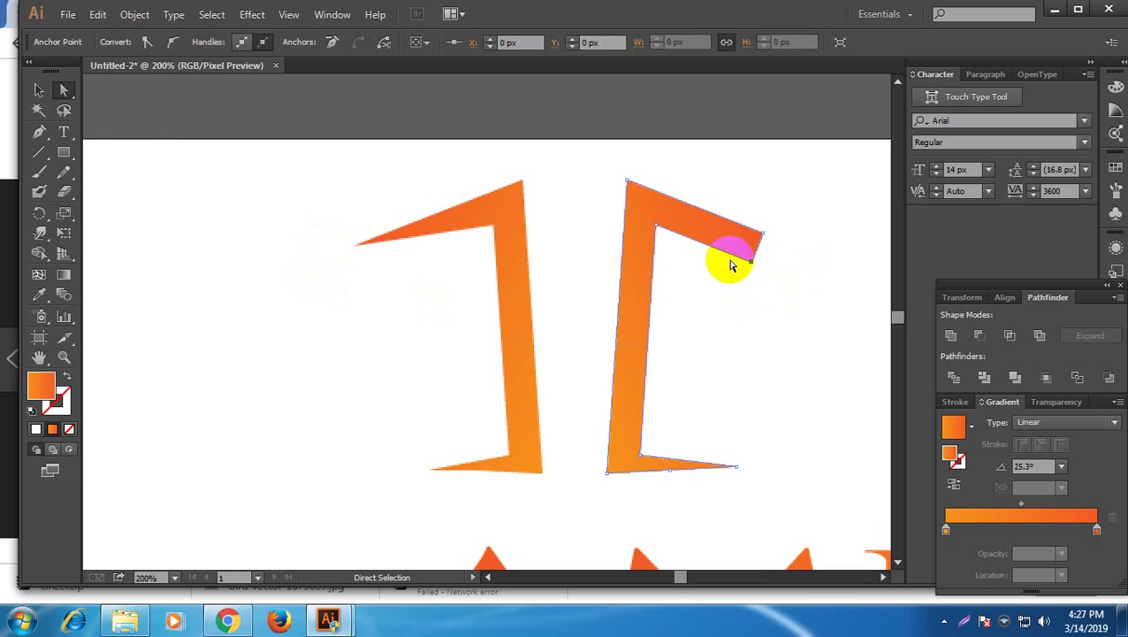
pyautogui.moveTo(730, 265); pyautogui.dragTo(730, 265)
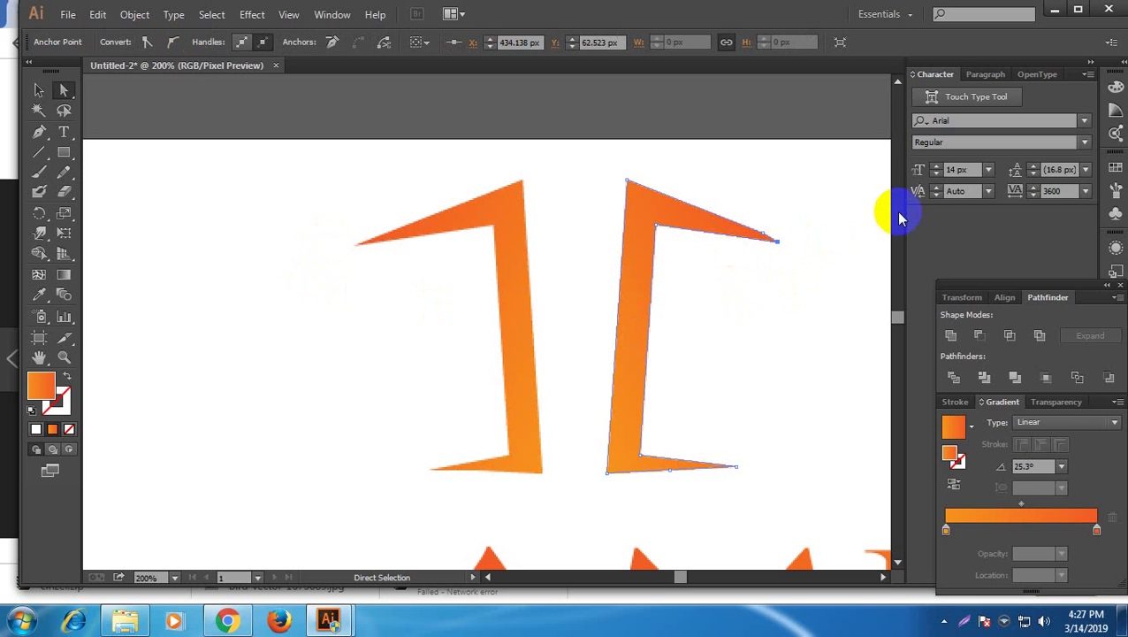
pyautogui.click(805, 331)
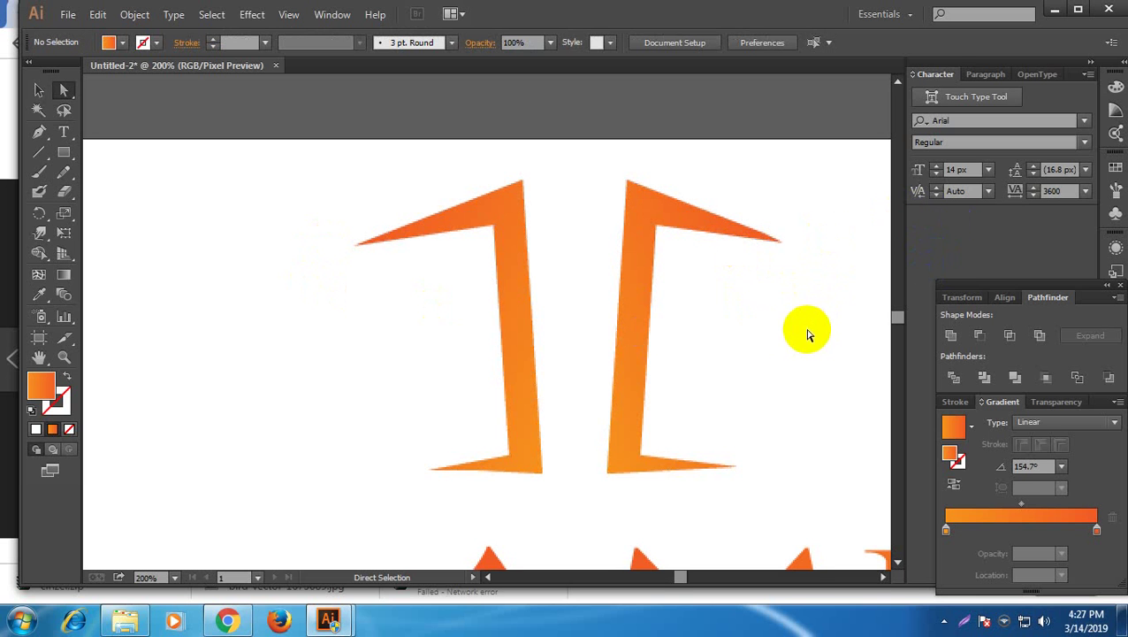
pyautogui.scroll(1, 800, 338)
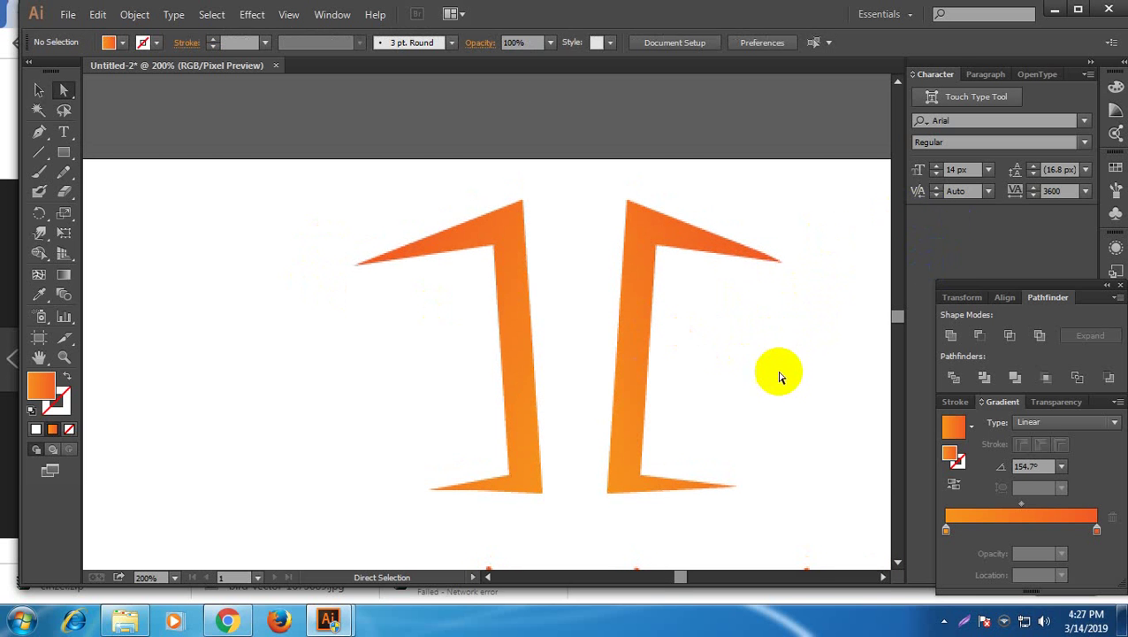
# Squash both orange bands together vertically from their lower edge, move them down and left above the AMDA lettering, and deselect
pyautogui.click(40, 91)
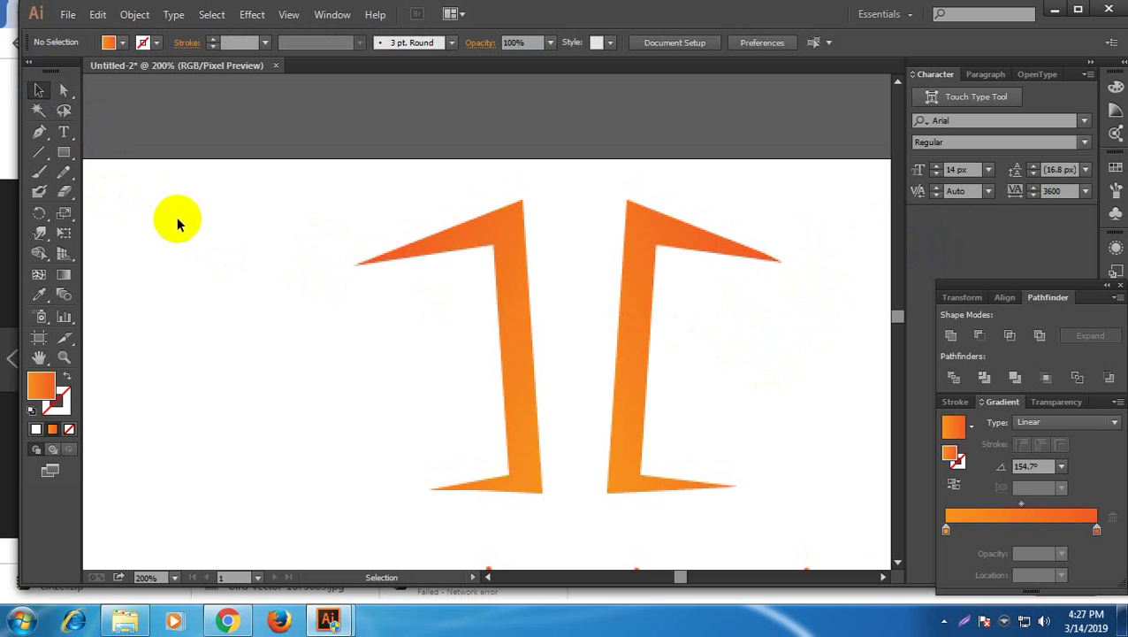
pyautogui.moveTo(310, 200); pyautogui.dragTo(637, 487)
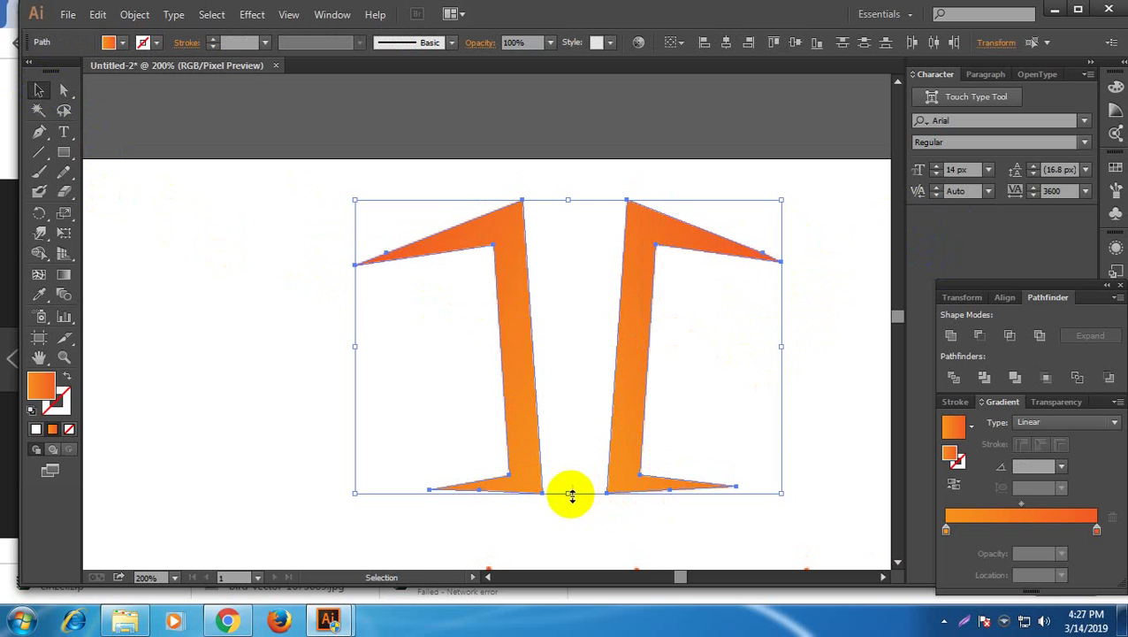
pyautogui.moveTo(569, 492); pyautogui.dragTo(568, 445)
pyautogui.click(624, 371)
pyautogui.moveTo(575, 384); pyautogui.dragTo(477, 427)
pyautogui.click(674, 405)
pyautogui.hotkey('ctrl', '0')
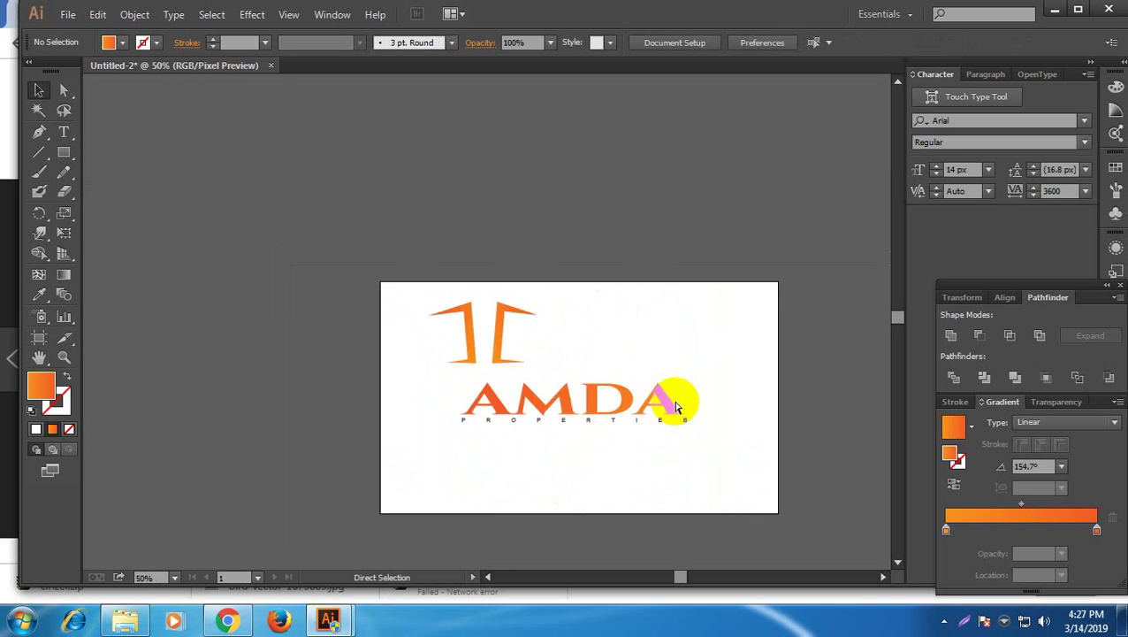
pyautogui.hotkey('ctrl', '1')
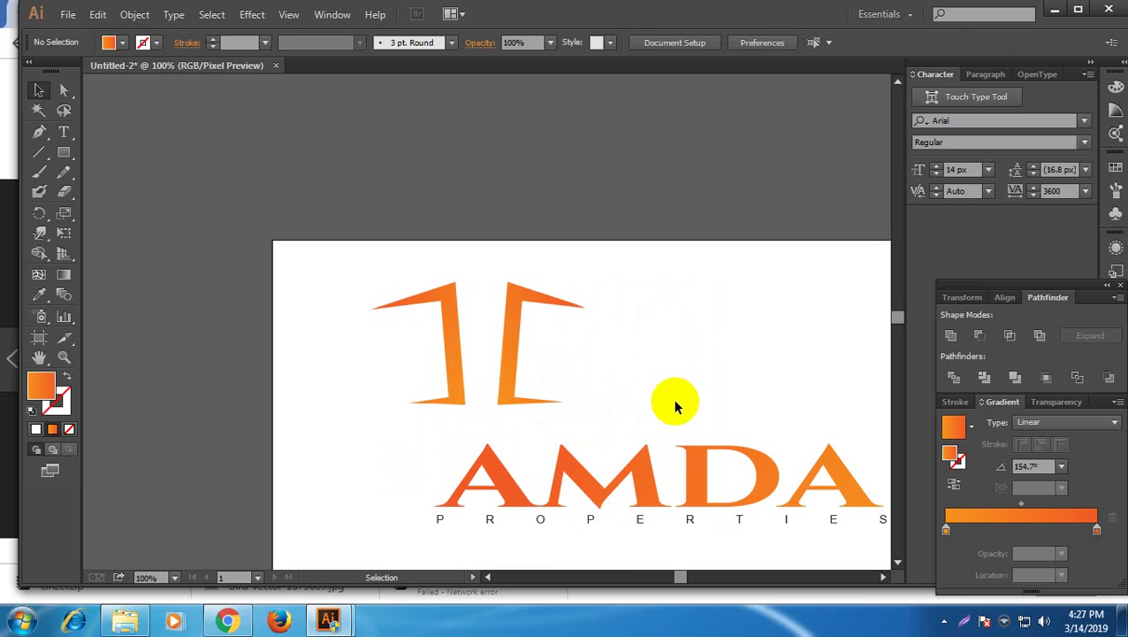
# Rotate the left band clockwise and the right band counterclockwise so their stems lean together like the legs of an A
pyautogui.click(457, 381)
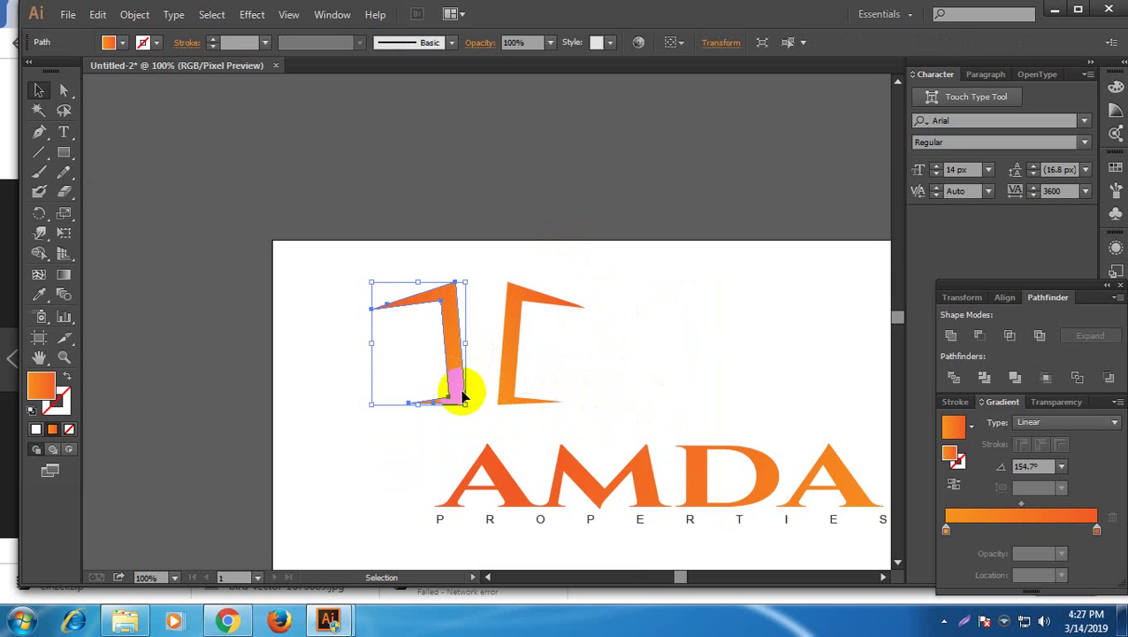
pyautogui.moveTo(467, 413); pyautogui.dragTo(494, 443)
pyautogui.click(543, 433)
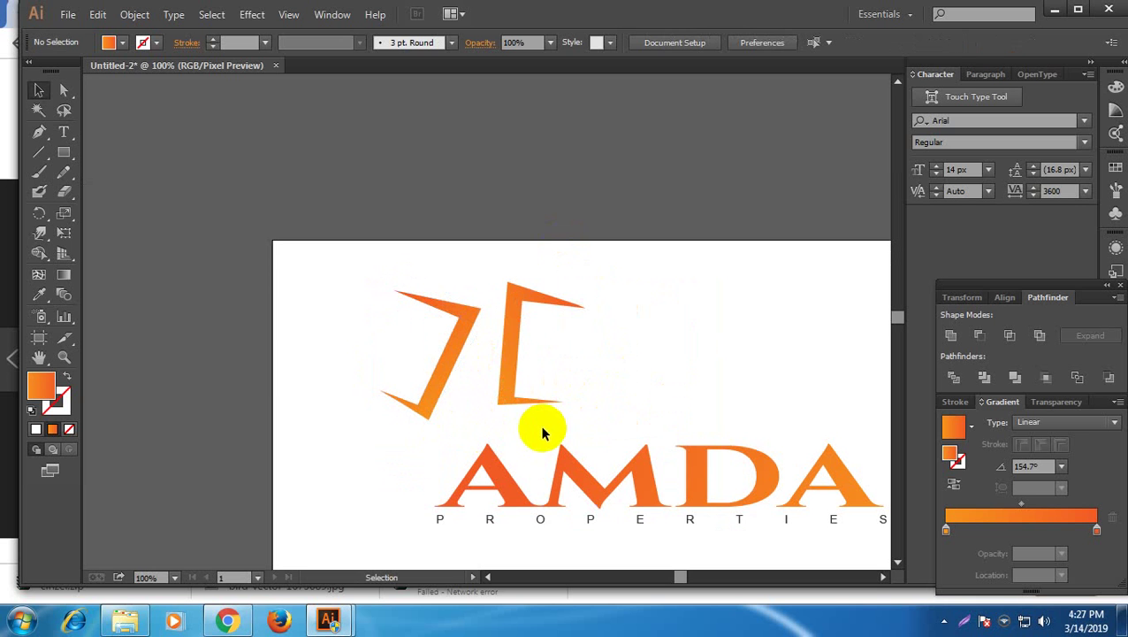
pyautogui.click(512, 391)
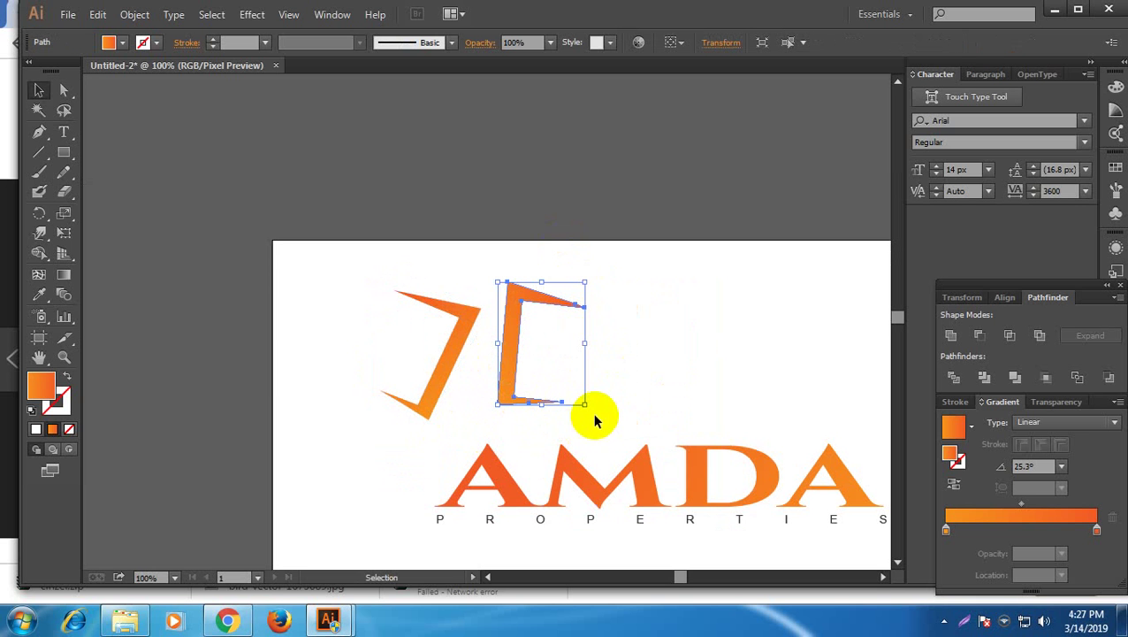
pyautogui.moveTo(593, 411); pyautogui.dragTo(667, 402)
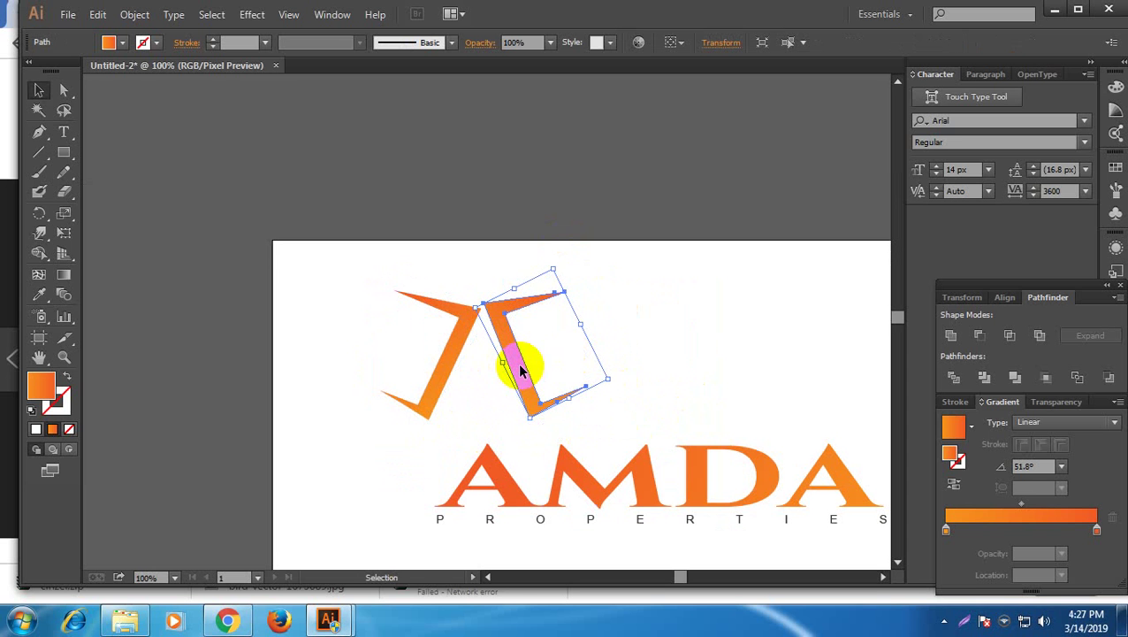
# Fine-position the rotated right band so its upper corner sits beside the left band's with a narrow gap, and deselect
pyautogui.moveTo(521, 370); pyautogui.dragTo(528, 384)
pyautogui.press('Up')
pyautogui.press('Up')
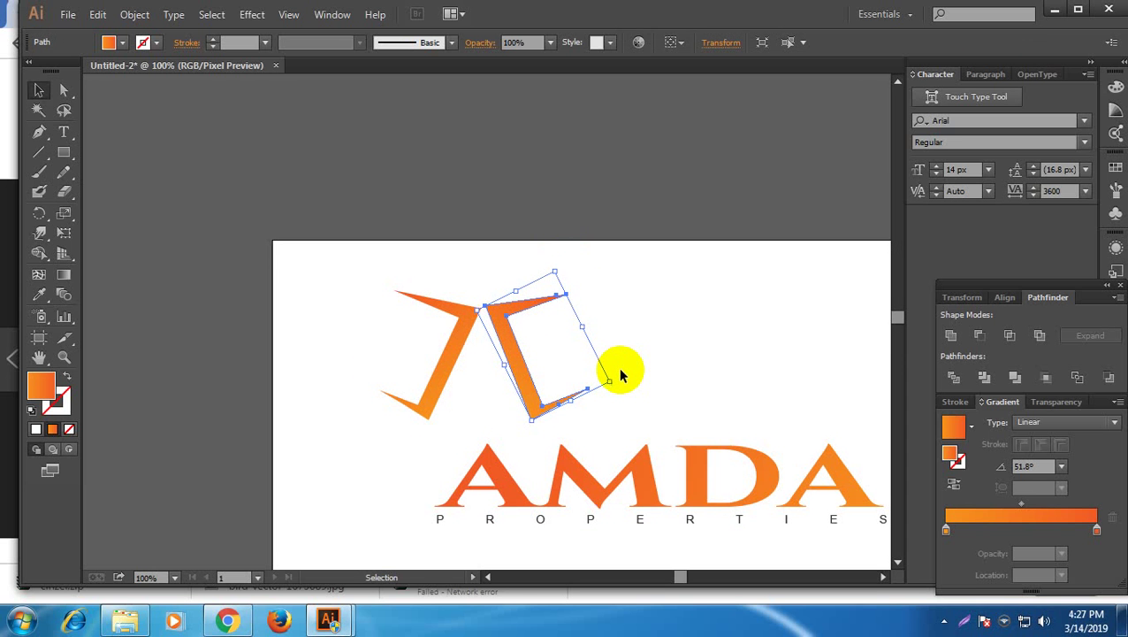
pyautogui.press('Right')
pyautogui.press('Right')
pyautogui.press('Down')
pyautogui.press('Down')
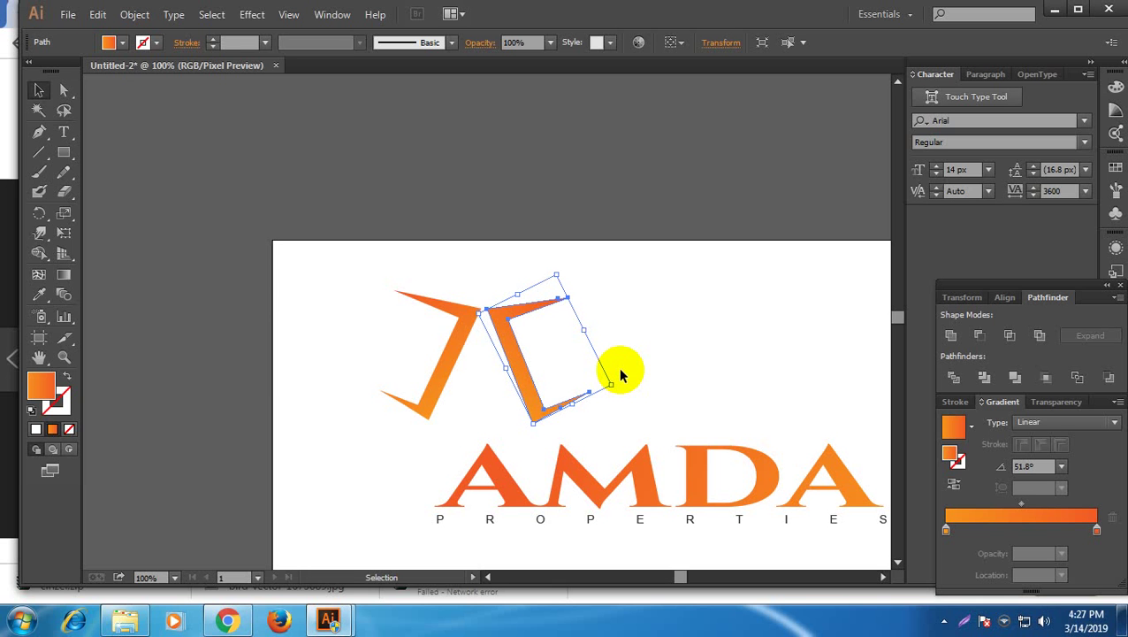
pyautogui.click(275, 305)
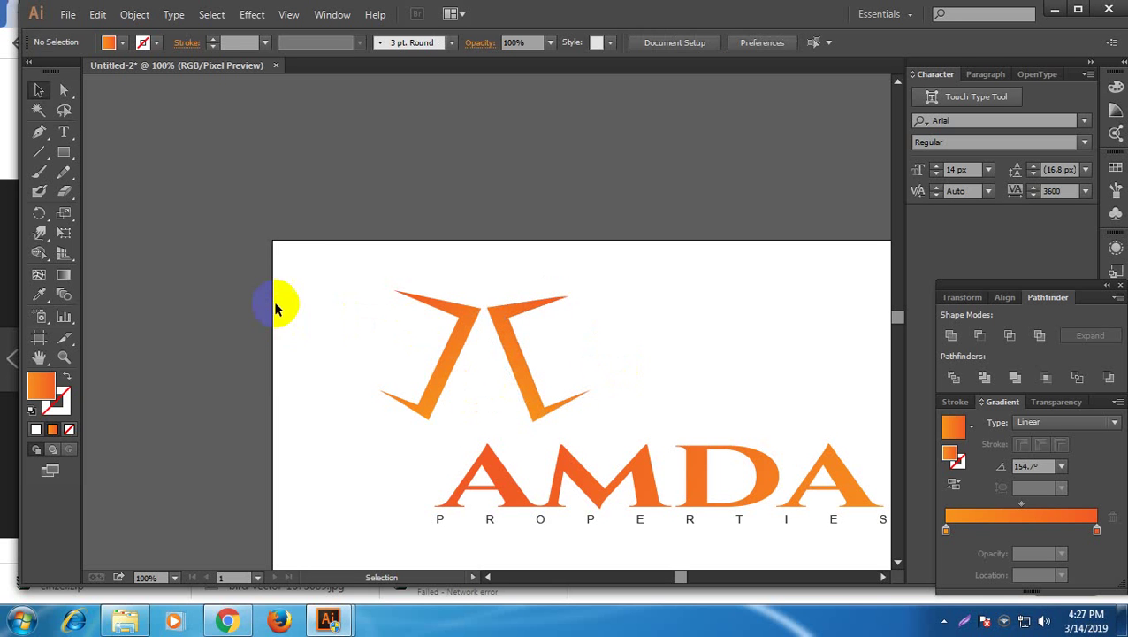
# Draw a thin V-shaped orange crossbar between the two slanted stems with the Pen tool, closing its path
pyautogui.click(39, 132)
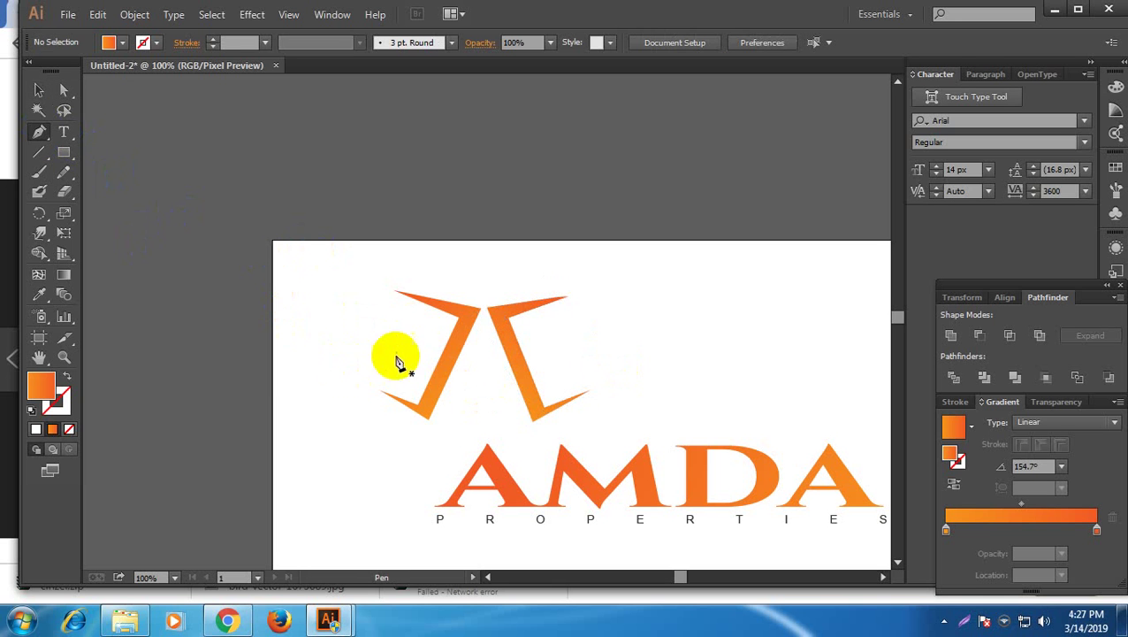
pyautogui.click(453, 368)
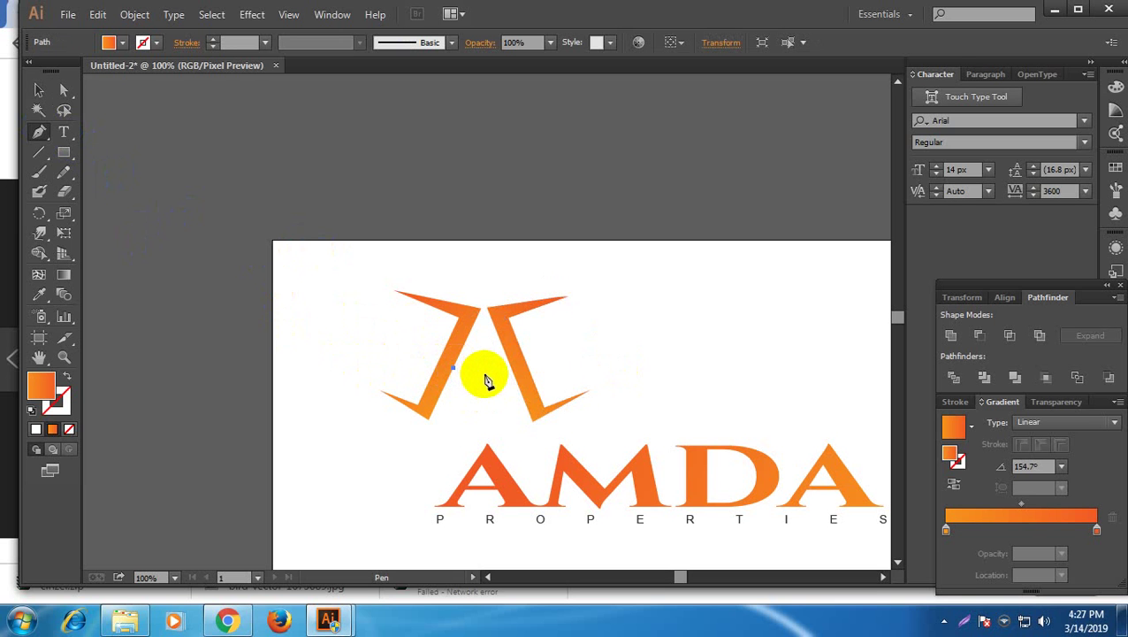
pyautogui.click(515, 378)
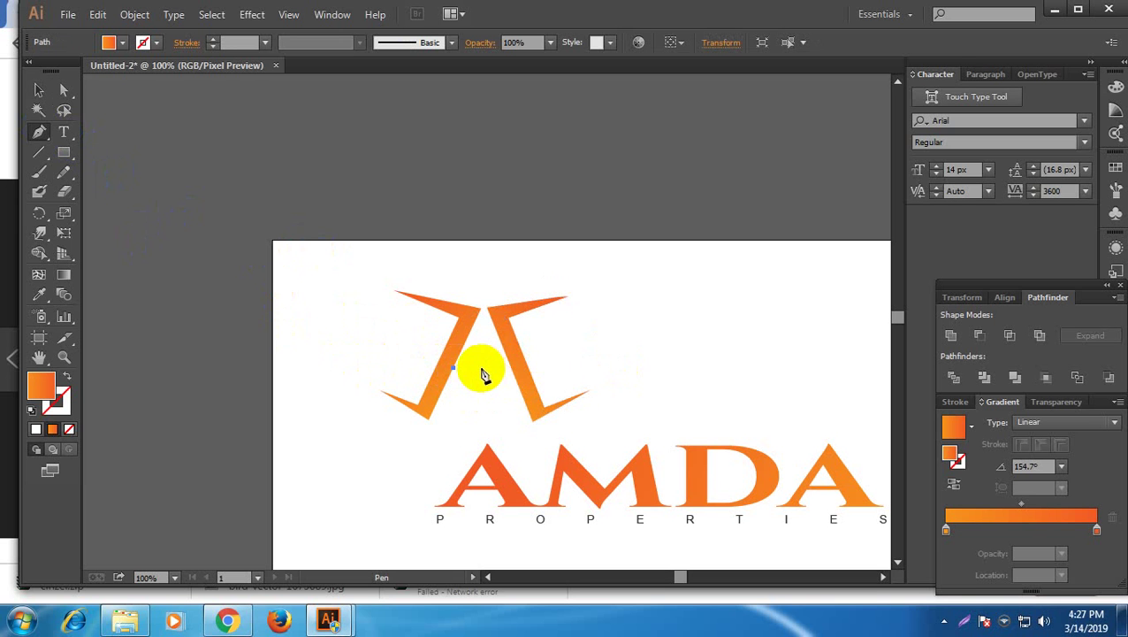
pyautogui.click(478, 373)
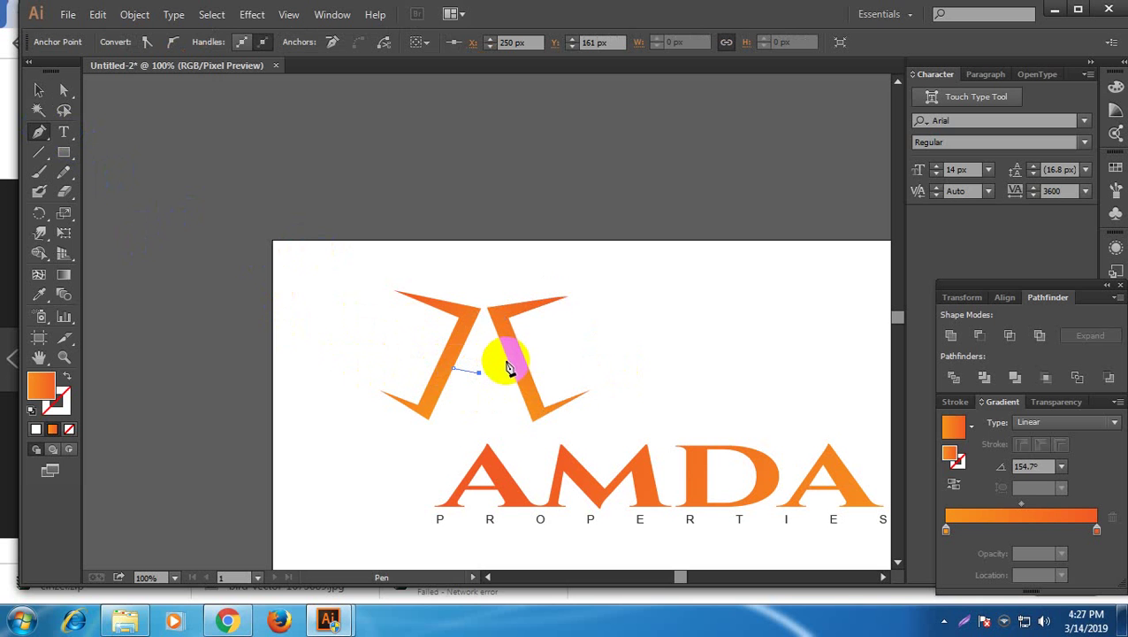
pyautogui.click(509, 364)
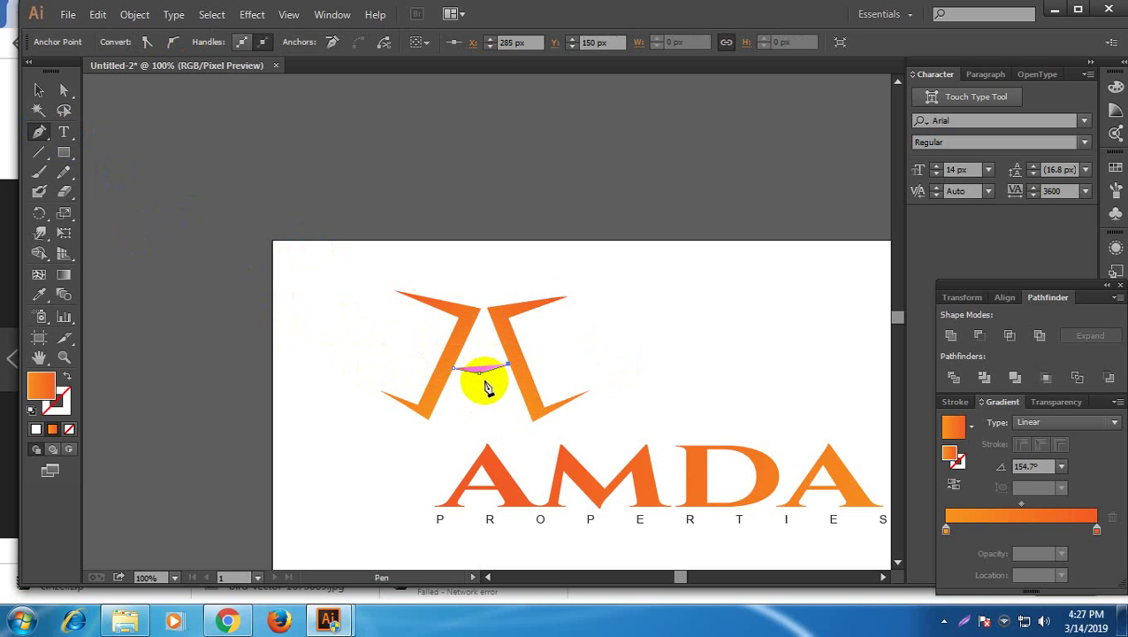
pyautogui.click(481, 382)
pyautogui.click(452, 369)
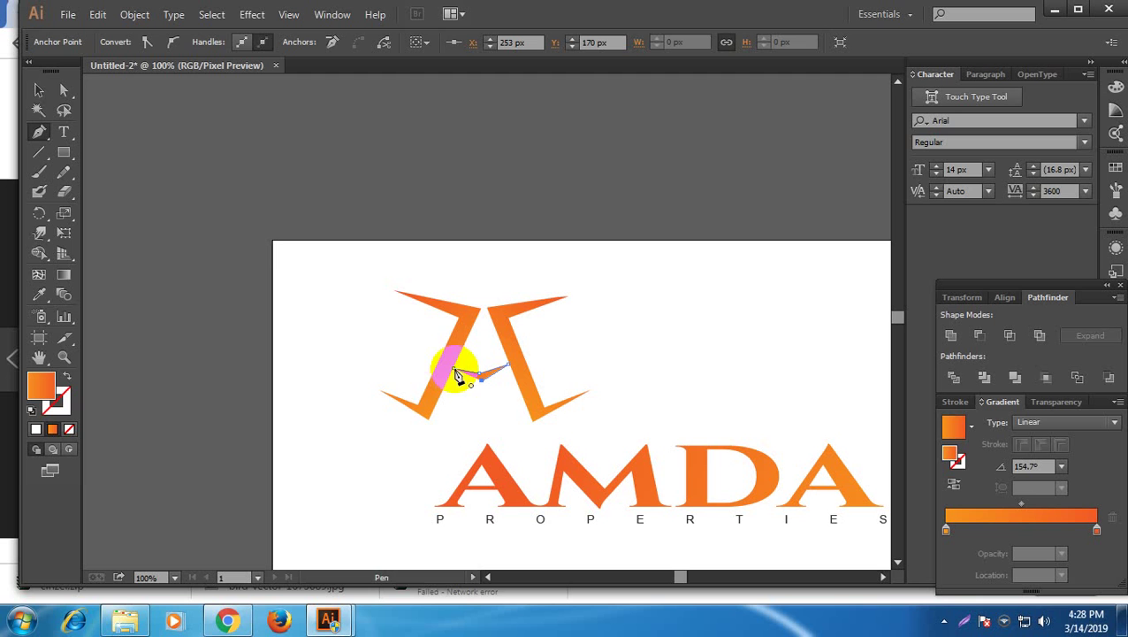
pyautogui.click(44, 89)
pyautogui.click(224, 313)
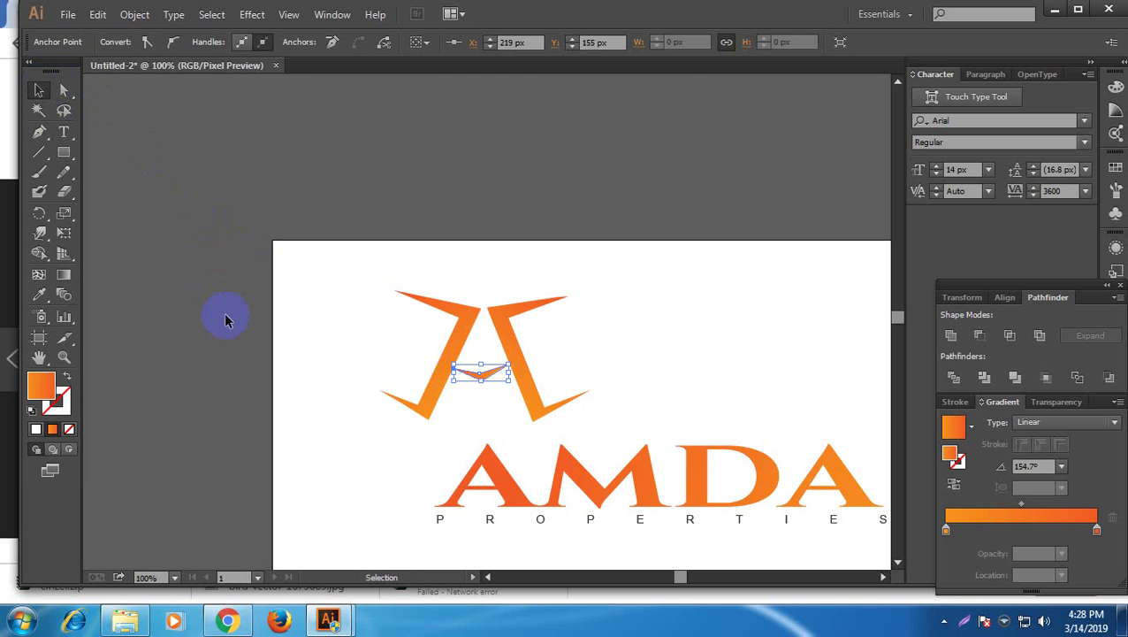
# Delete the thin V-shaped crossbar between the two slanted stems
pyautogui.click(483, 378)
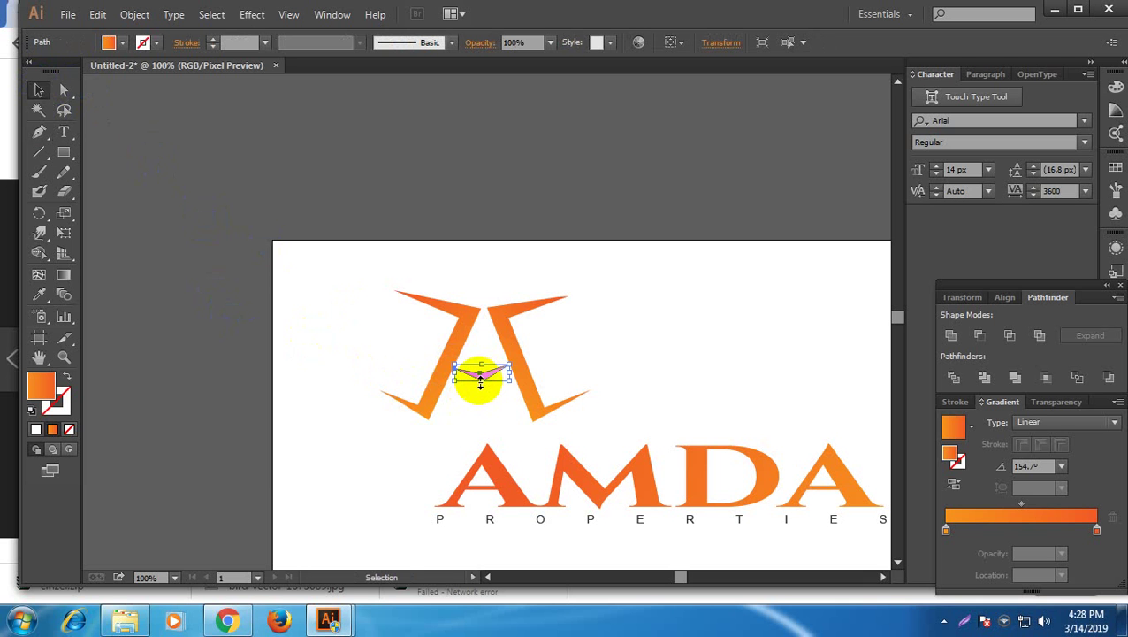
pyautogui.click(336, 353)
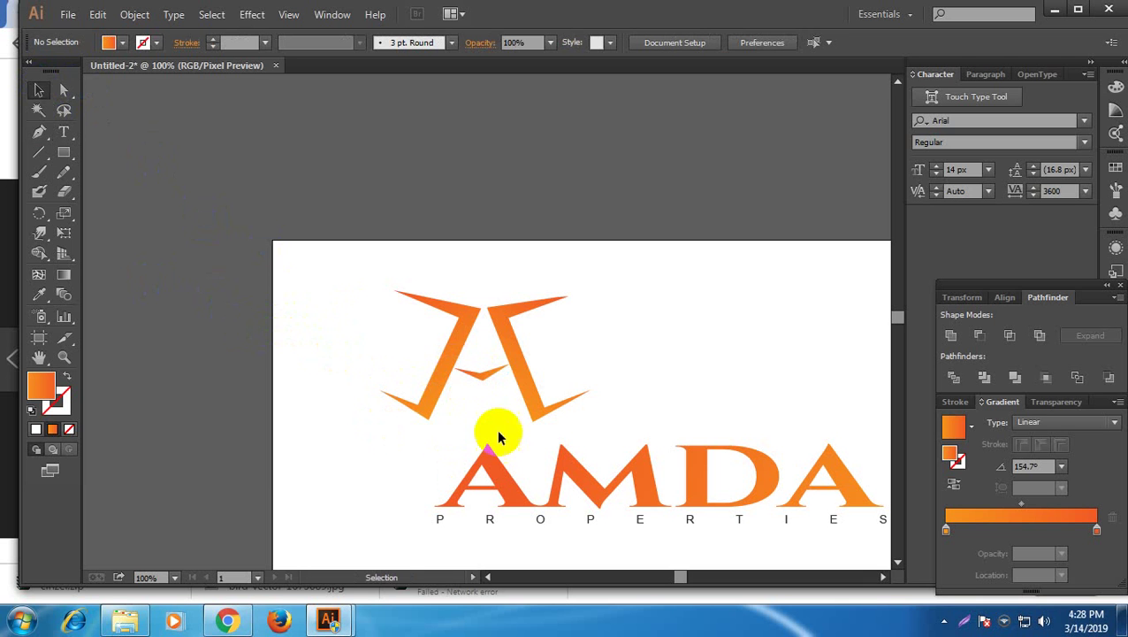
pyautogui.click(488, 377)
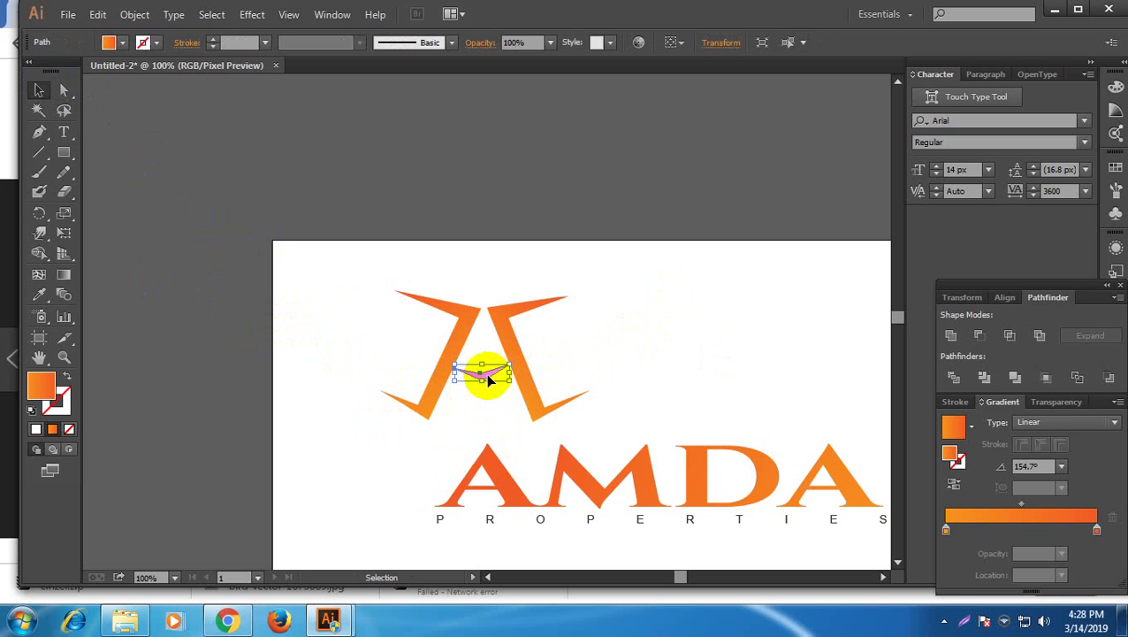
pyautogui.press('Delete')
# Draw the left half of a thicker crossbar with the Pen tool, sloping down from the left stem to the middle of the gap
pyautogui.click(39, 132)
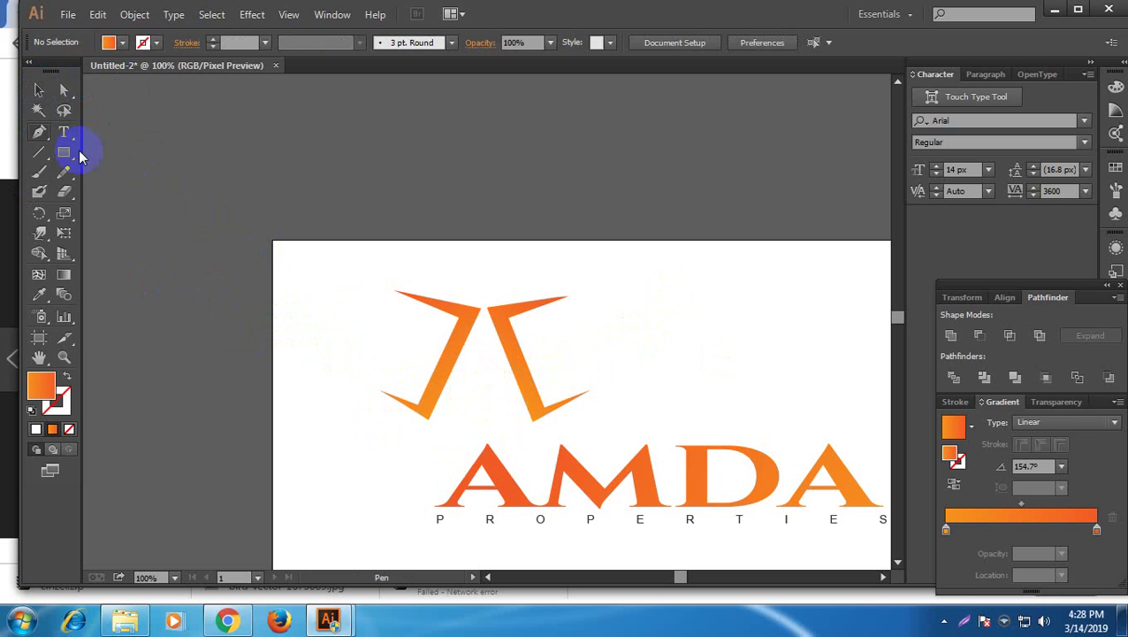
pyautogui.click(455, 370)
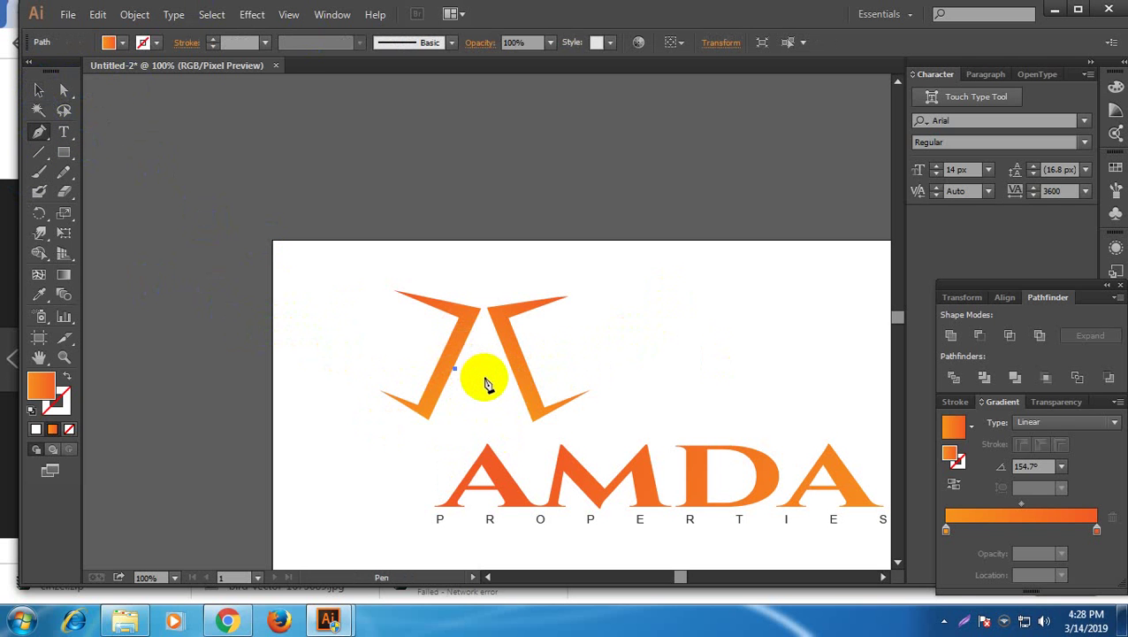
pyautogui.click(482, 374)
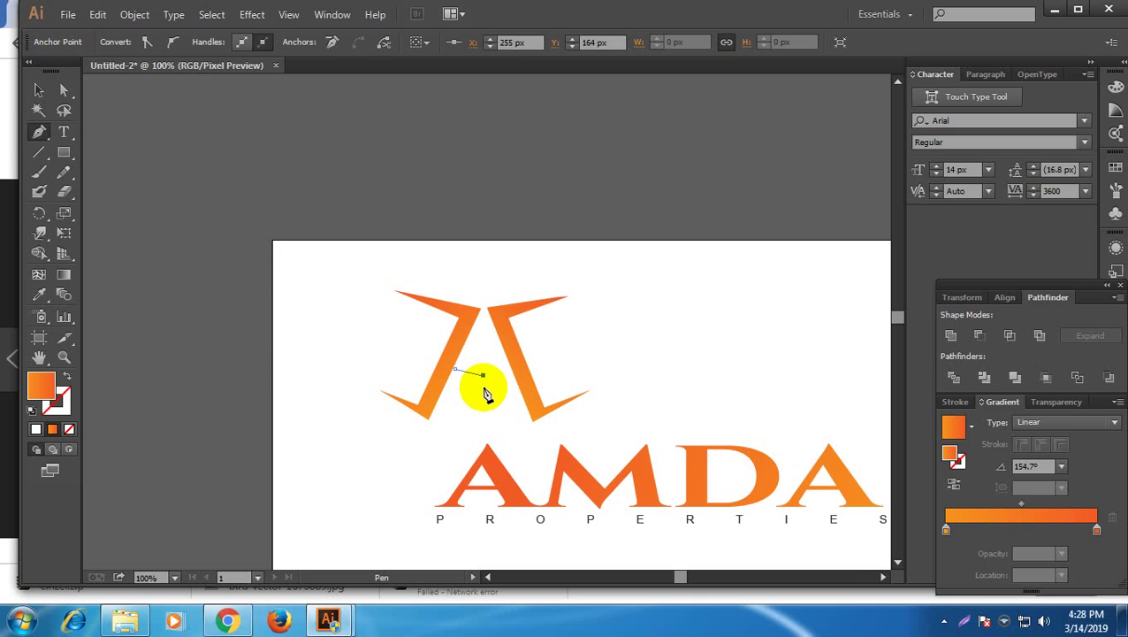
pyautogui.moveTo(483, 386); pyautogui.dragTo(460, 385)
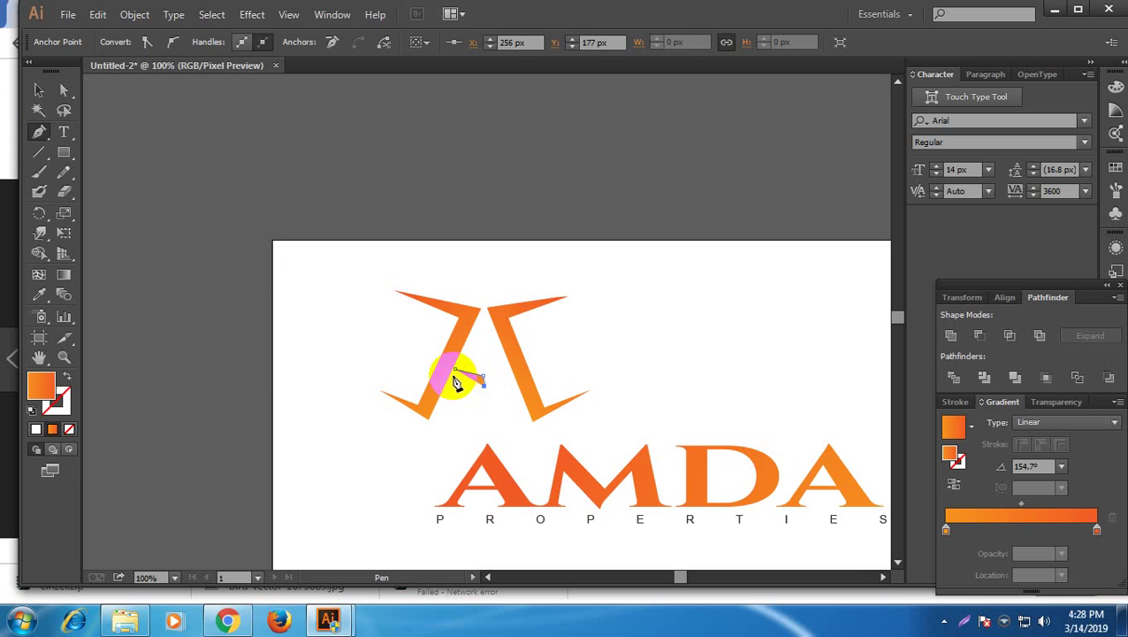
pyautogui.click(39, 89)
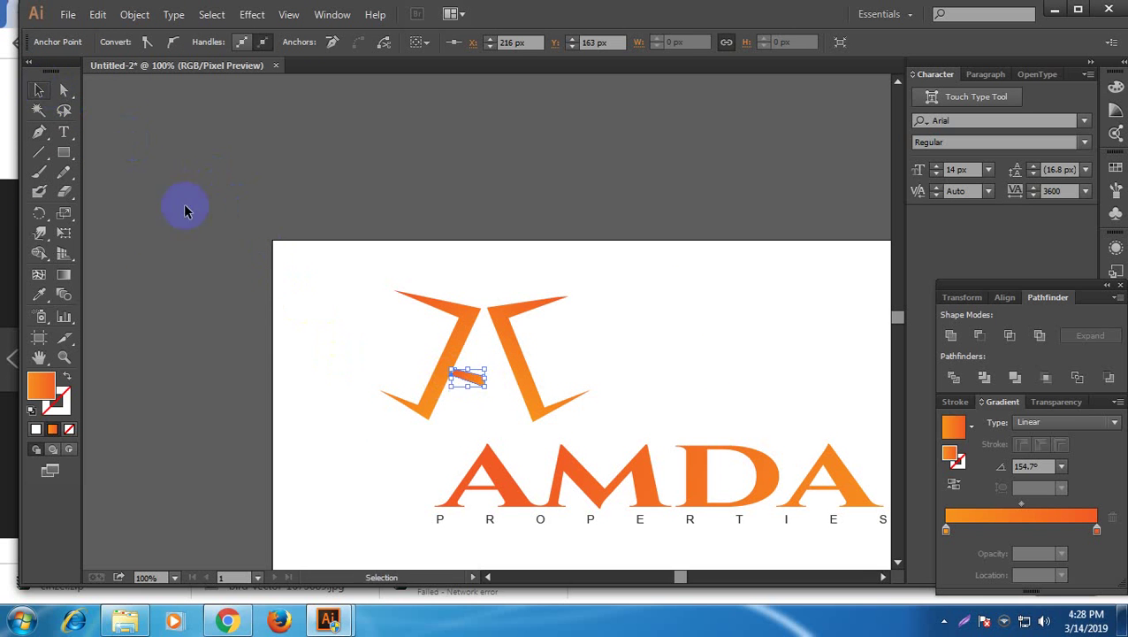
# Make a reflected copy of the half crossbar across the vertical axis and place it against the right stem
pyautogui.rightClick(469, 379)
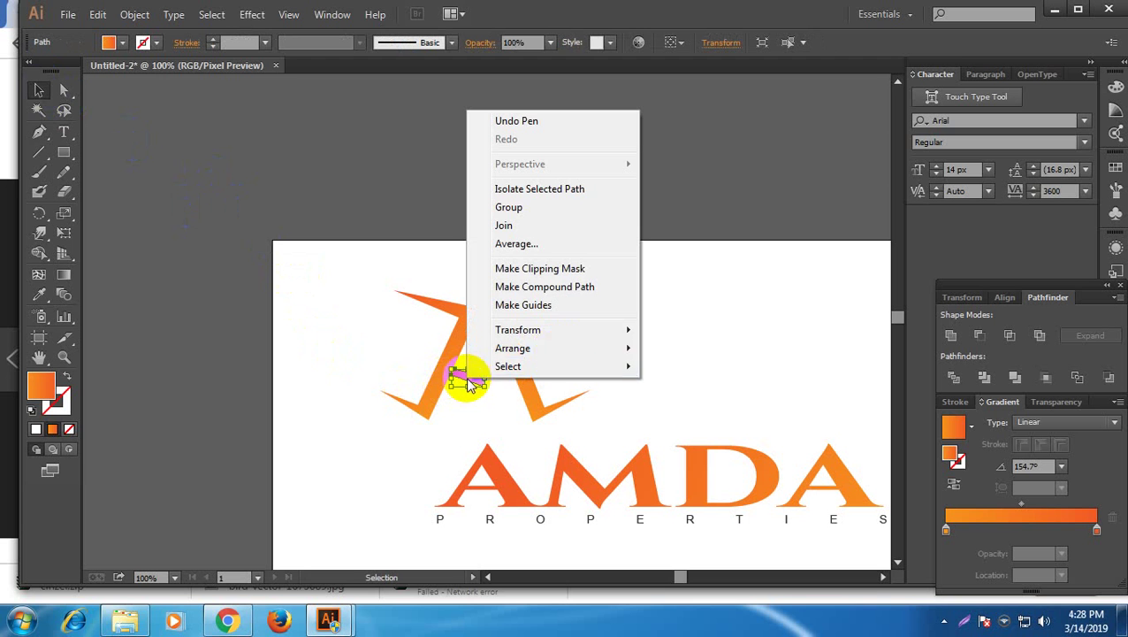
pyautogui.moveTo(558, 350)
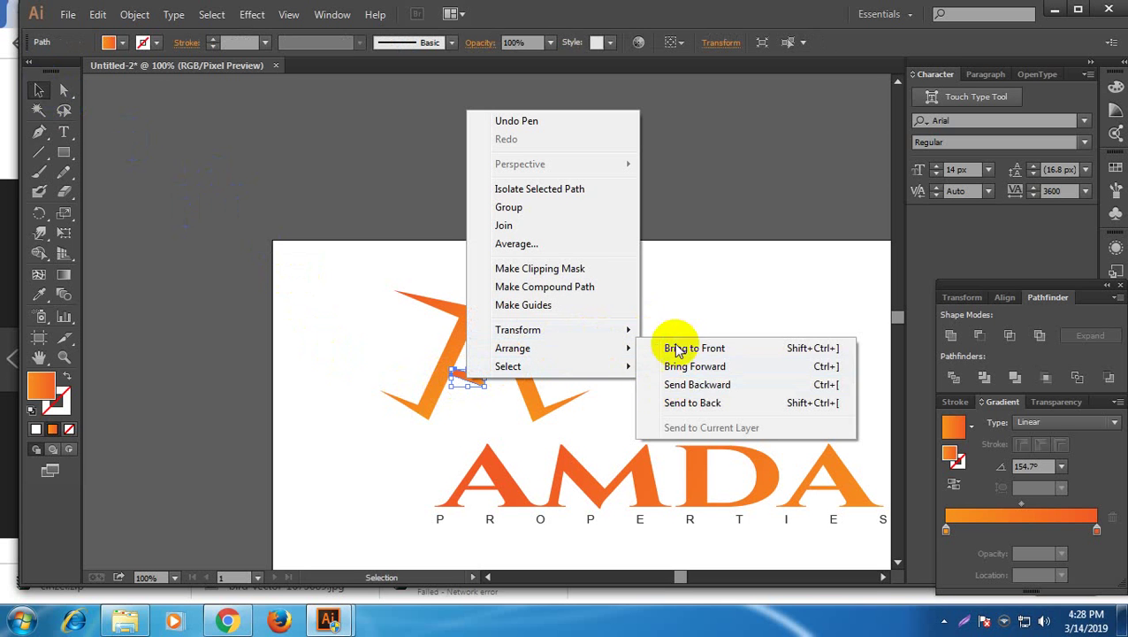
pyautogui.moveTo(639, 335)
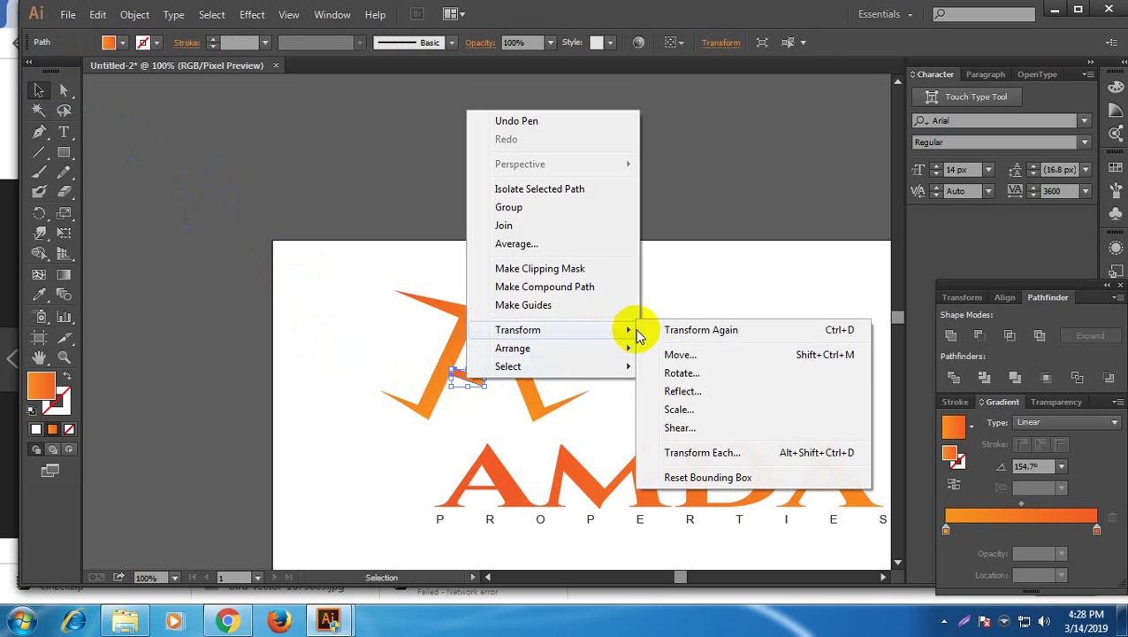
pyautogui.click(682, 391)
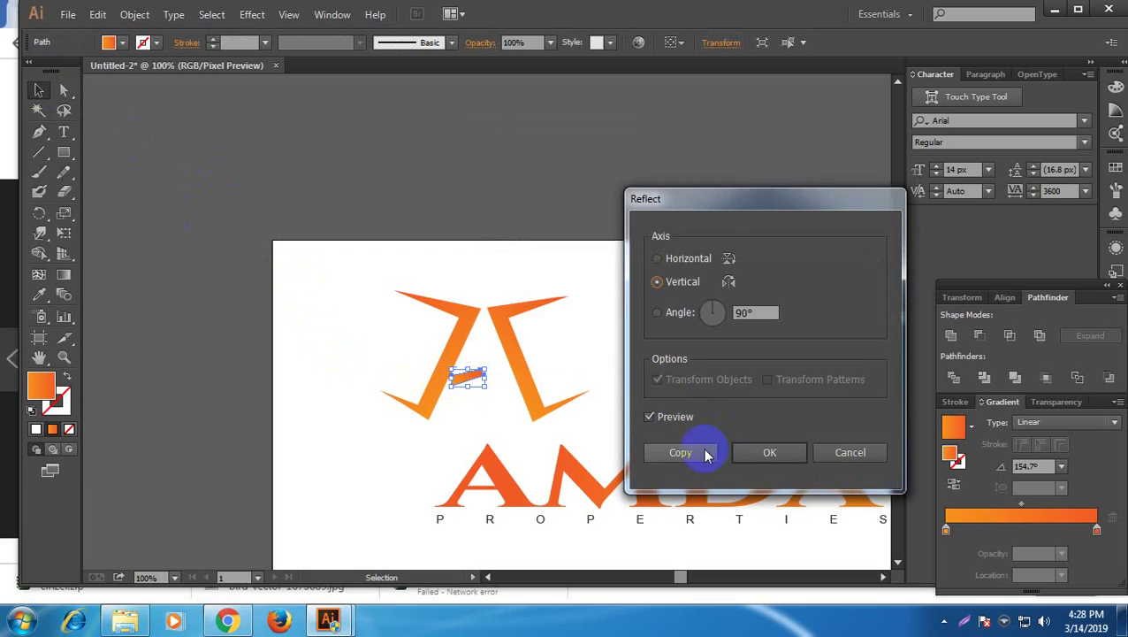
pyautogui.click(707, 454)
pyautogui.click(471, 416)
pyautogui.moveTo(458, 382); pyautogui.dragTo(497, 382)
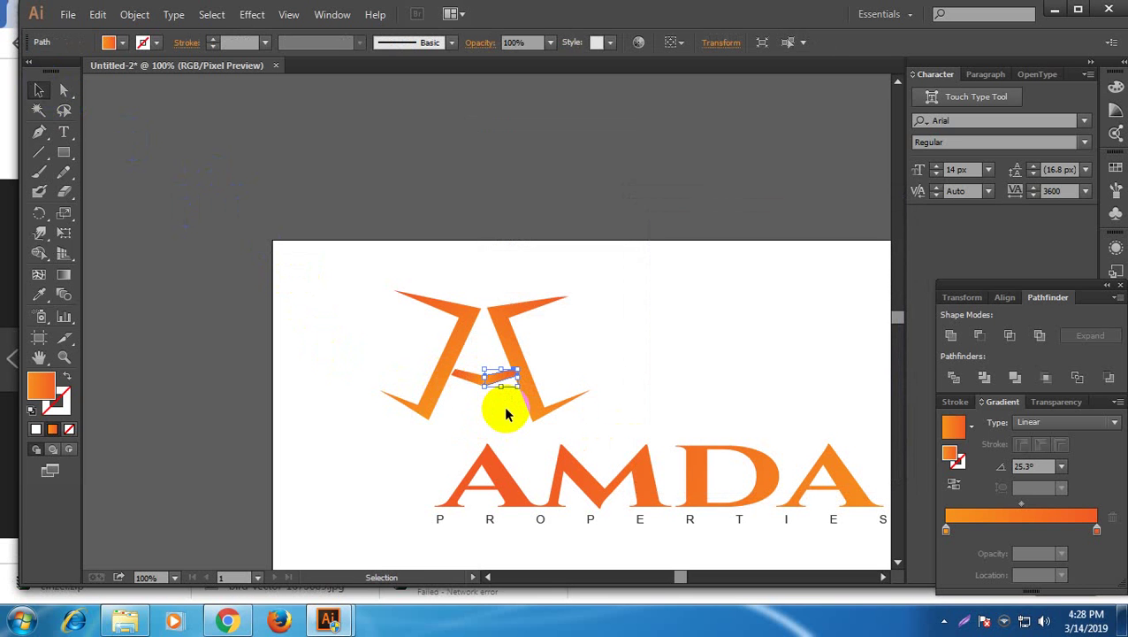
pyautogui.click(493, 421)
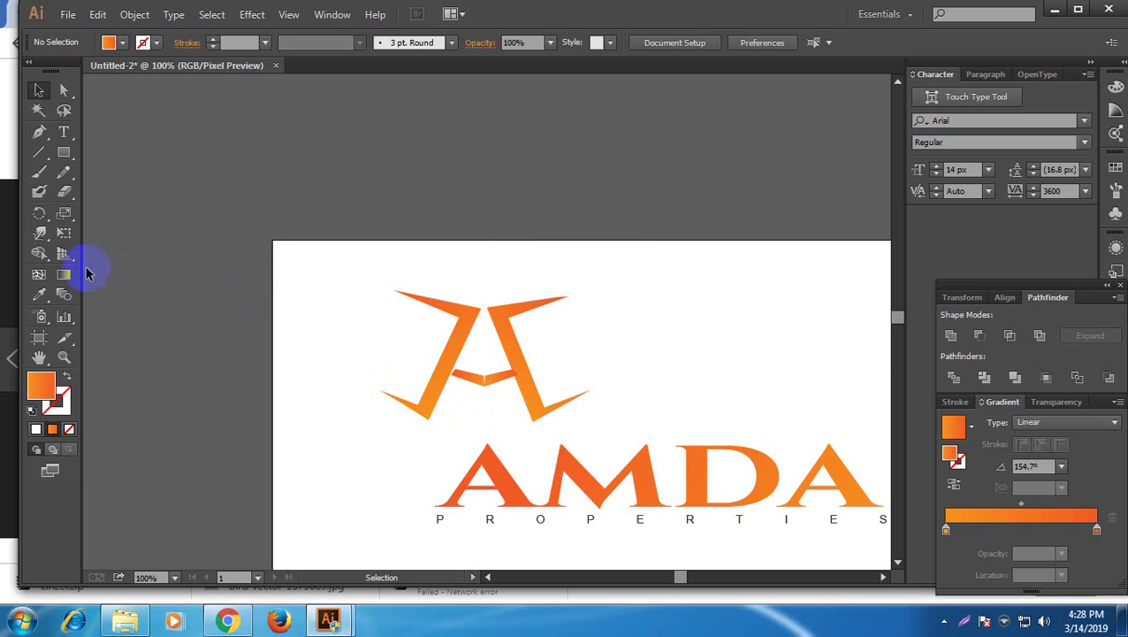
# Nudge the right half of the crossbar two steps left to close the gap at the centre, and deselect
pyautogui.click(63, 356)
pyautogui.click(502, 408)
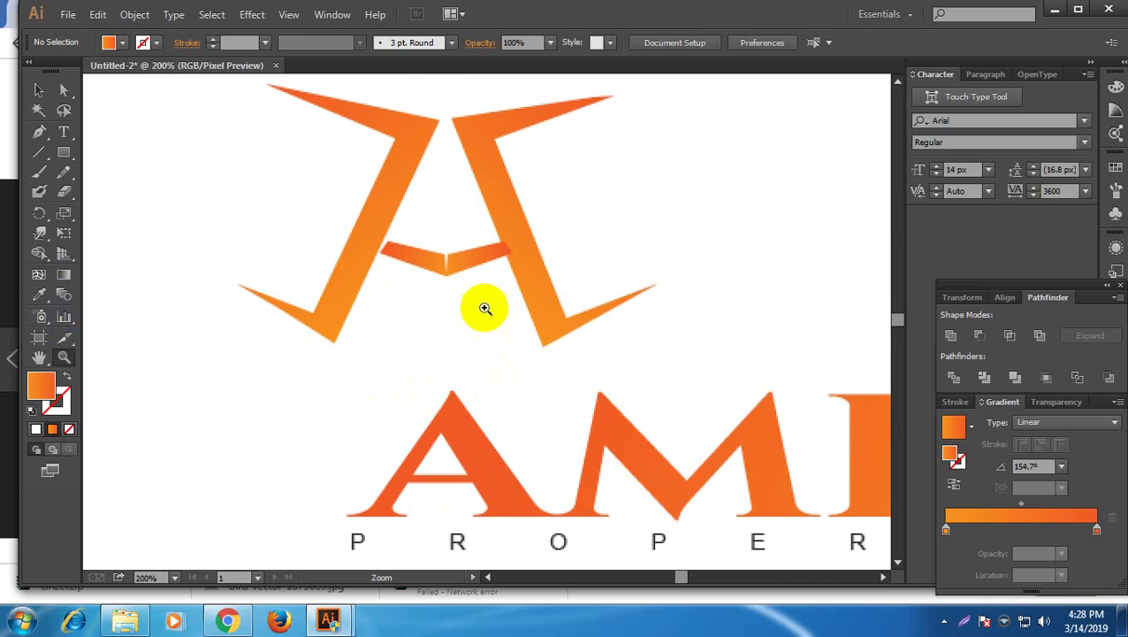
pyautogui.click(481, 305)
pyautogui.scroll(2, 481, 305)
pyautogui.click(38, 90)
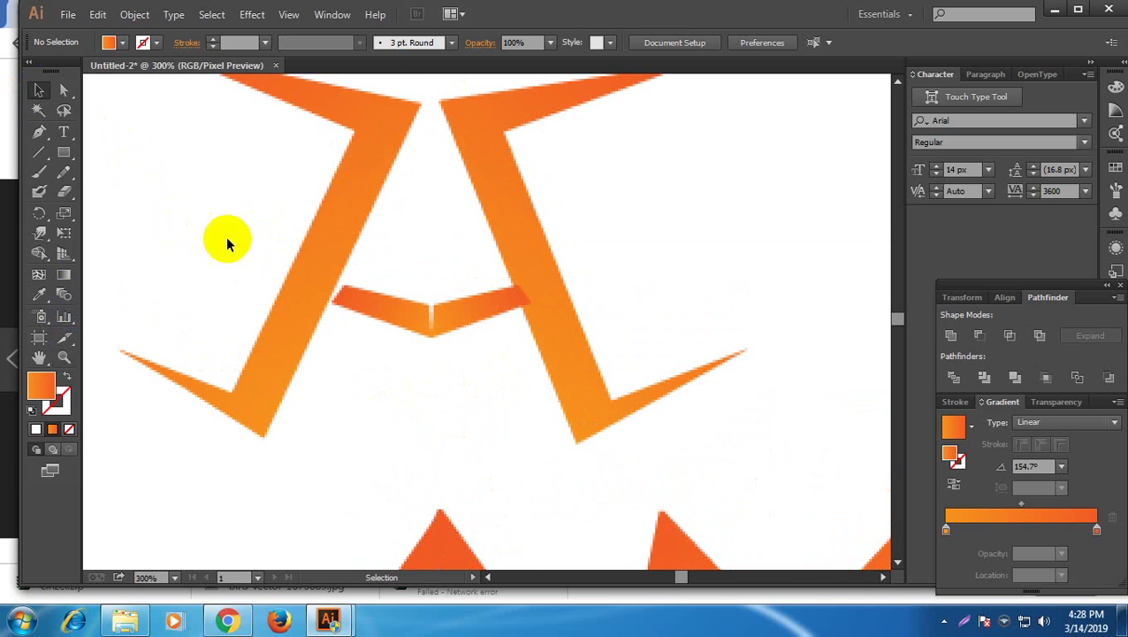
pyautogui.click(439, 317)
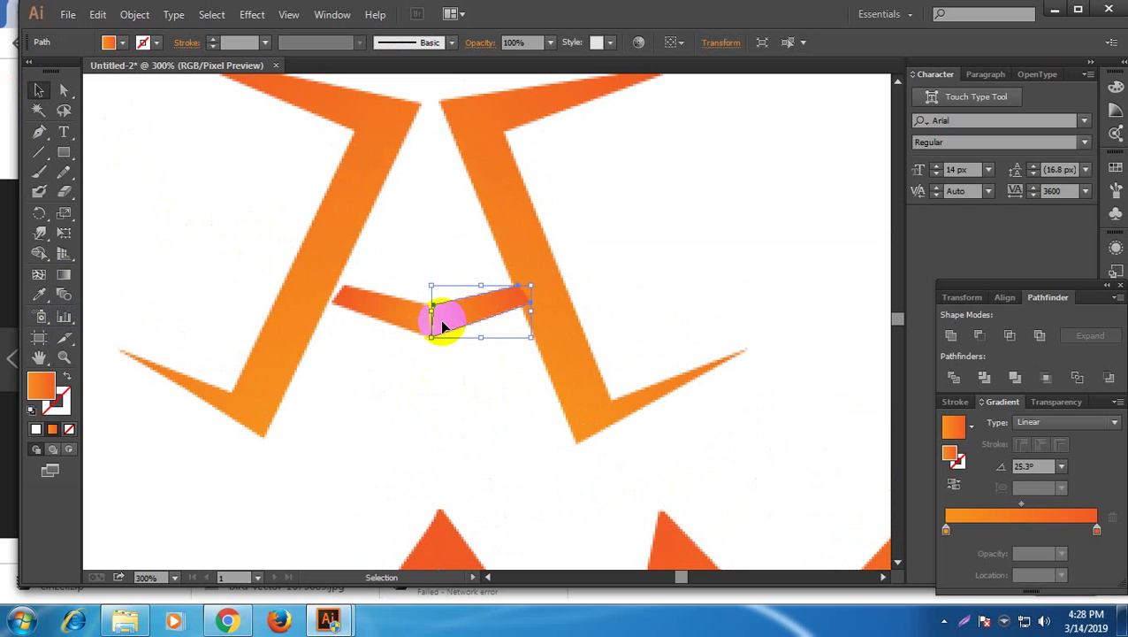
pyautogui.press('Left')
pyautogui.press('Left')
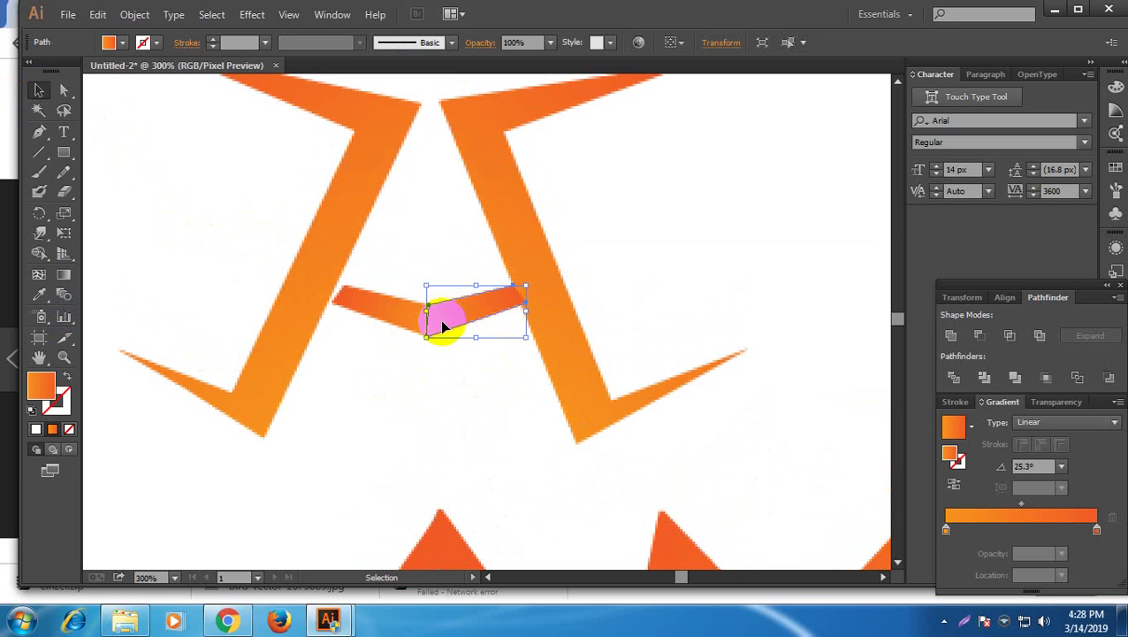
pyautogui.click(445, 370)
# Unite the two crossbar halves into one shape and fit its ends against the inner edges of both stems
pyautogui.moveTo(397, 298); pyautogui.dragTo(395, 296)
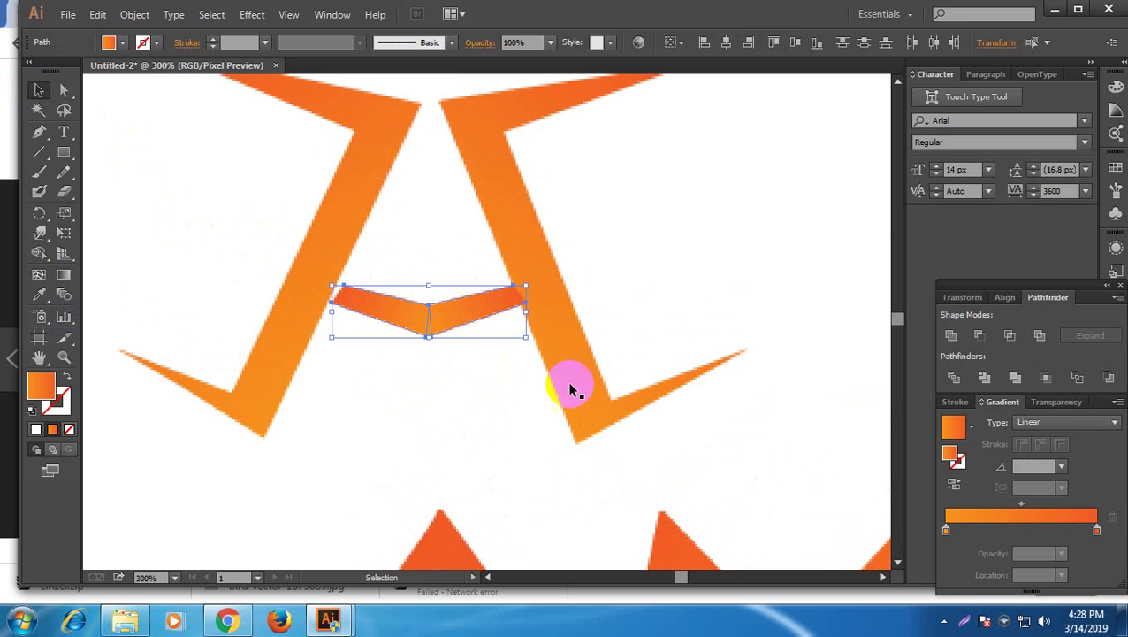
pyautogui.click(483, 372)
pyautogui.click(425, 320)
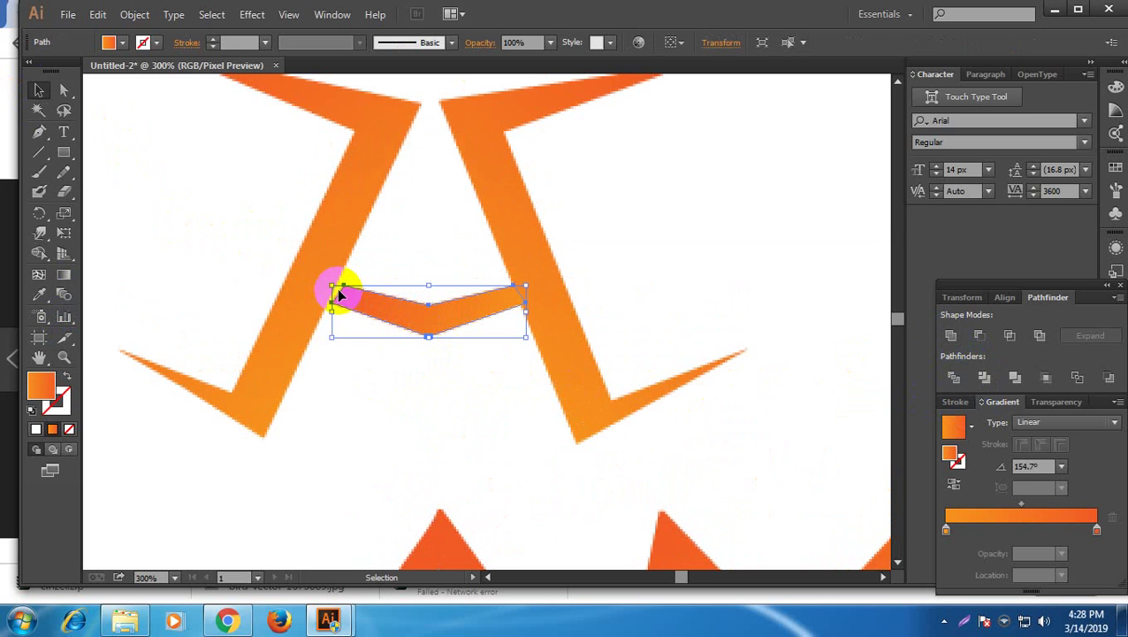
pyautogui.moveTo(334, 286); pyautogui.dragTo(327, 281)
pyautogui.click(438, 395)
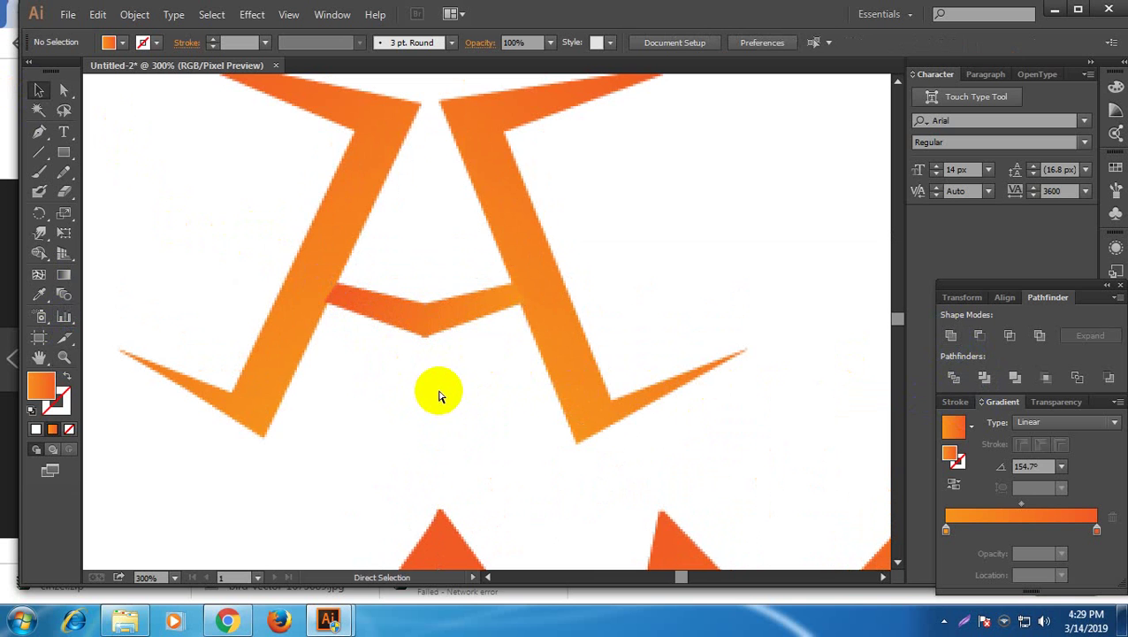
# Select the whole A-shaped icon, scale it down strongly and place it above the first letters of AMDA
pyautogui.hotkey('ctrl', '-')
pyautogui.hotkey('ctrl', '-')
pyautogui.hotkey('ctrl', '-')
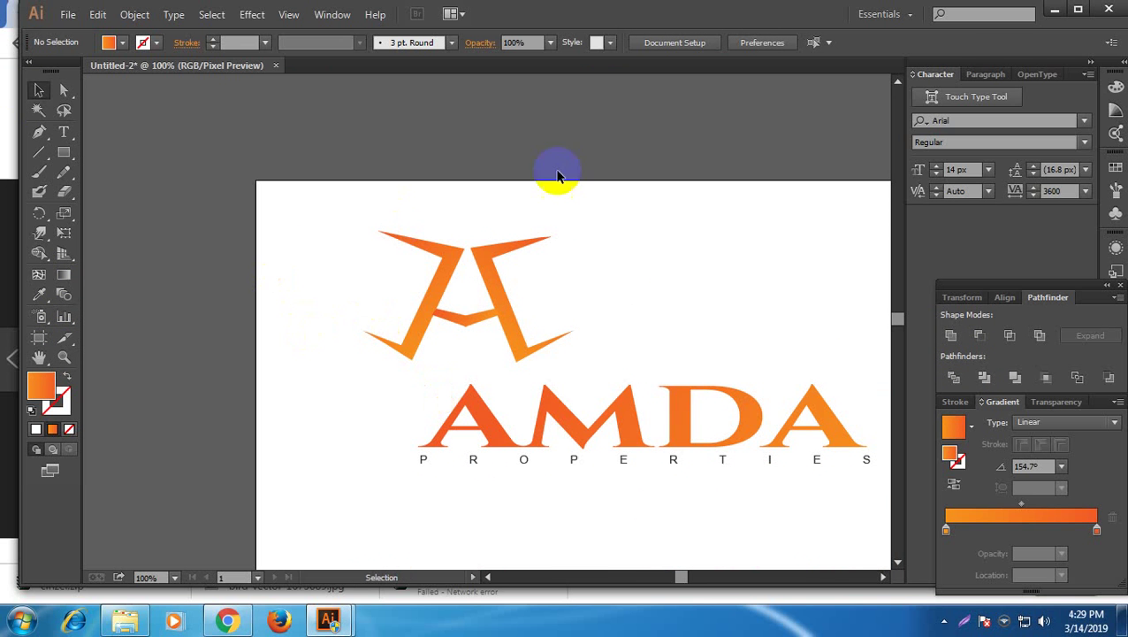
pyautogui.moveTo(335, 219); pyautogui.dragTo(504, 350)
pyautogui.click(599, 320)
pyautogui.scroll(1, 600, 331)
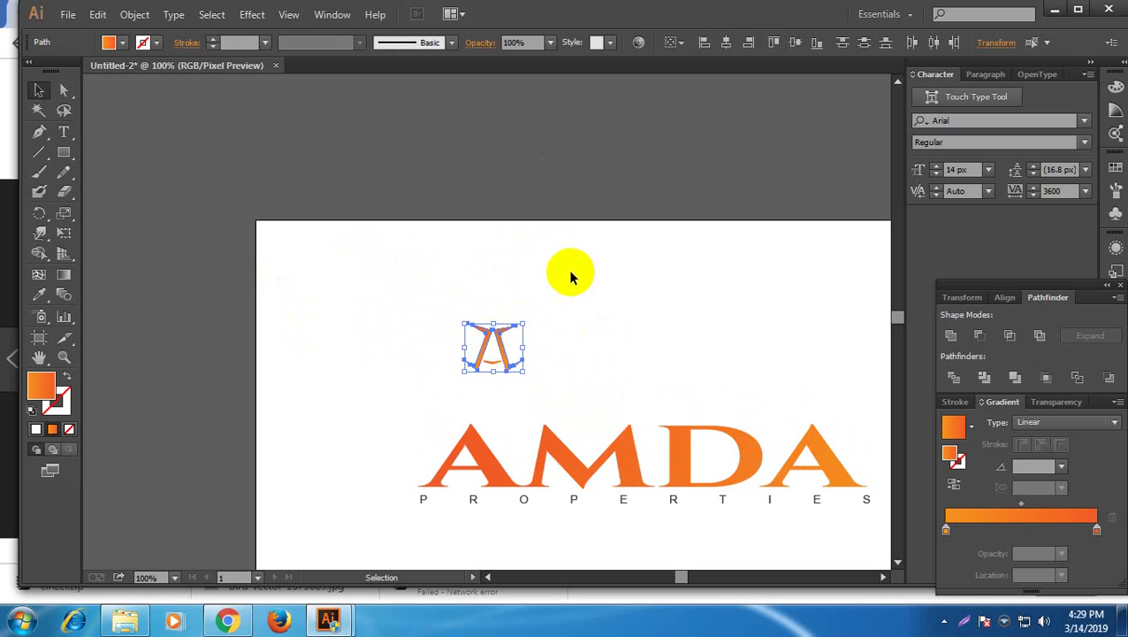
# Raise the crossbar of the small icon to about mid-height between the stems, and deselect
pyautogui.click(582, 332)
pyautogui.click(494, 362)
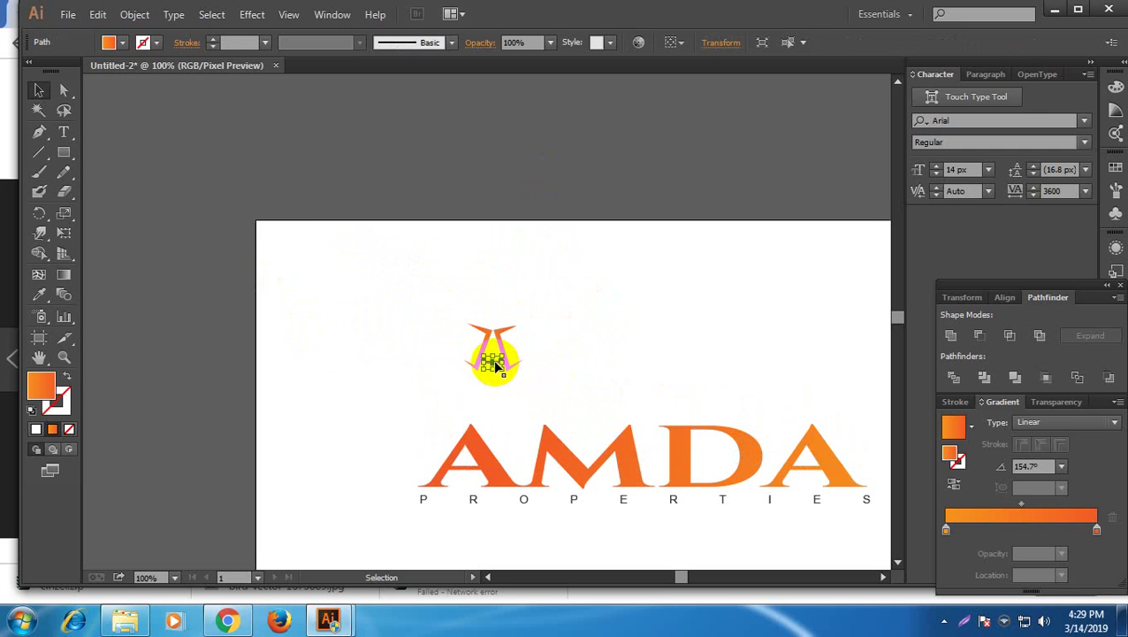
pyautogui.click(492, 373)
pyautogui.click(496, 389)
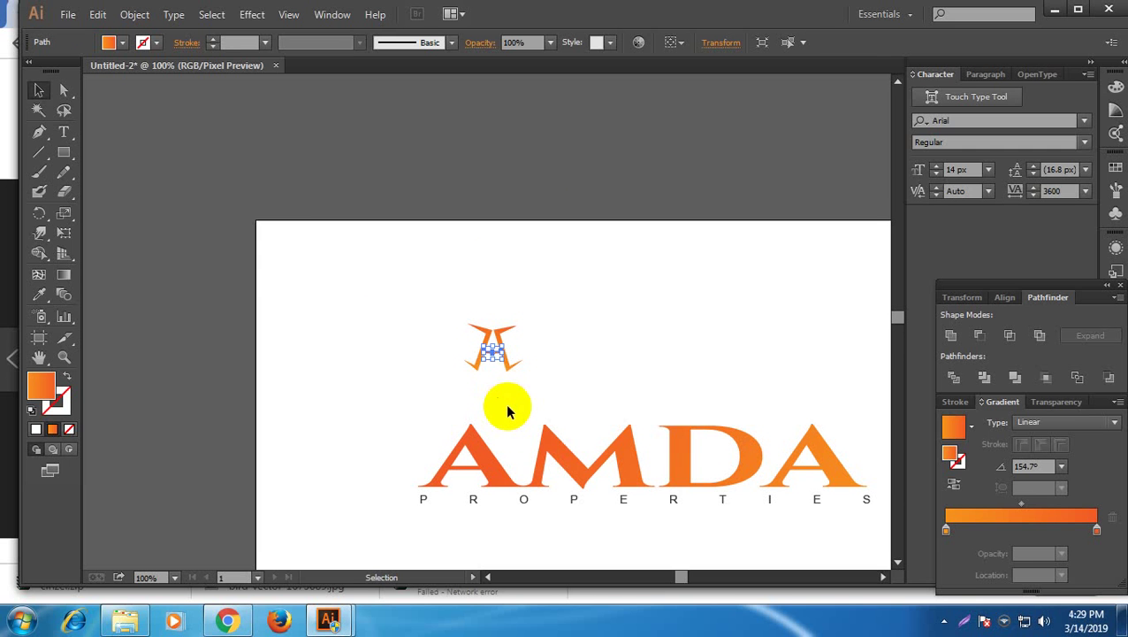
pyautogui.click(501, 415)
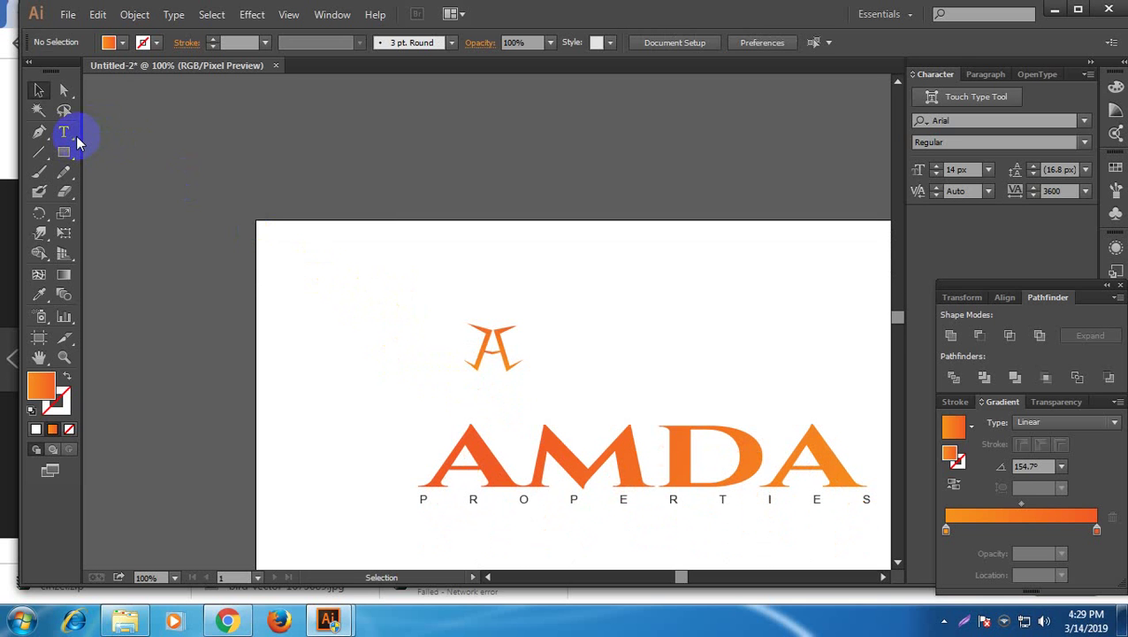
# Try to reshape the right band by pulling its upper tip outward and down with the Direct Selection tool
pyautogui.click(64, 89)
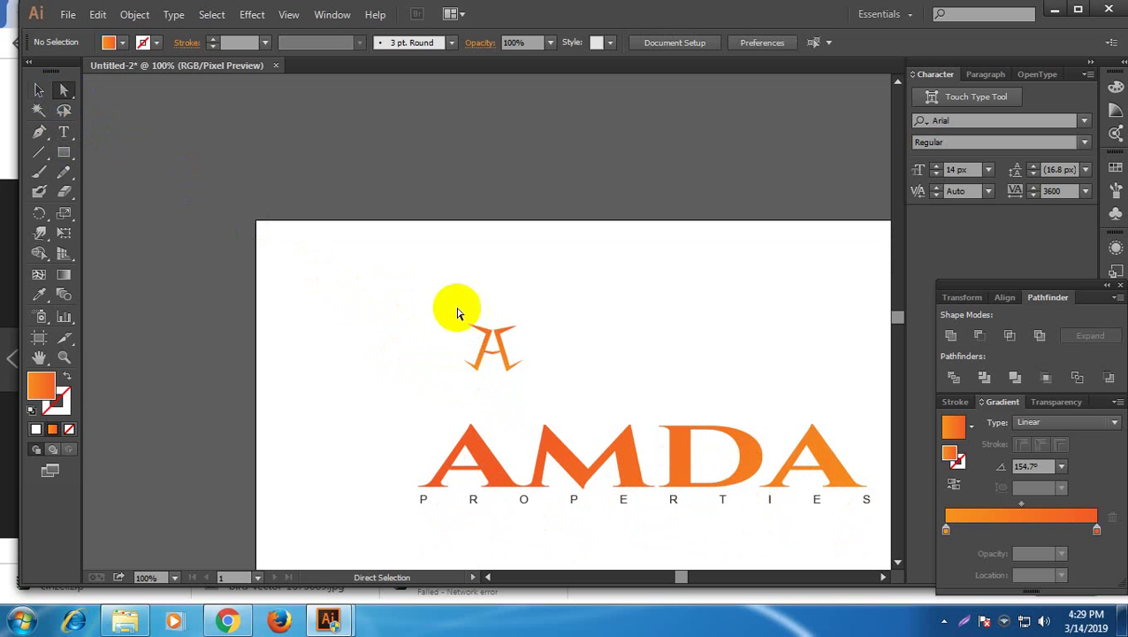
pyautogui.moveTo(486, 289); pyautogui.dragTo(567, 351)
pyautogui.click(548, 305)
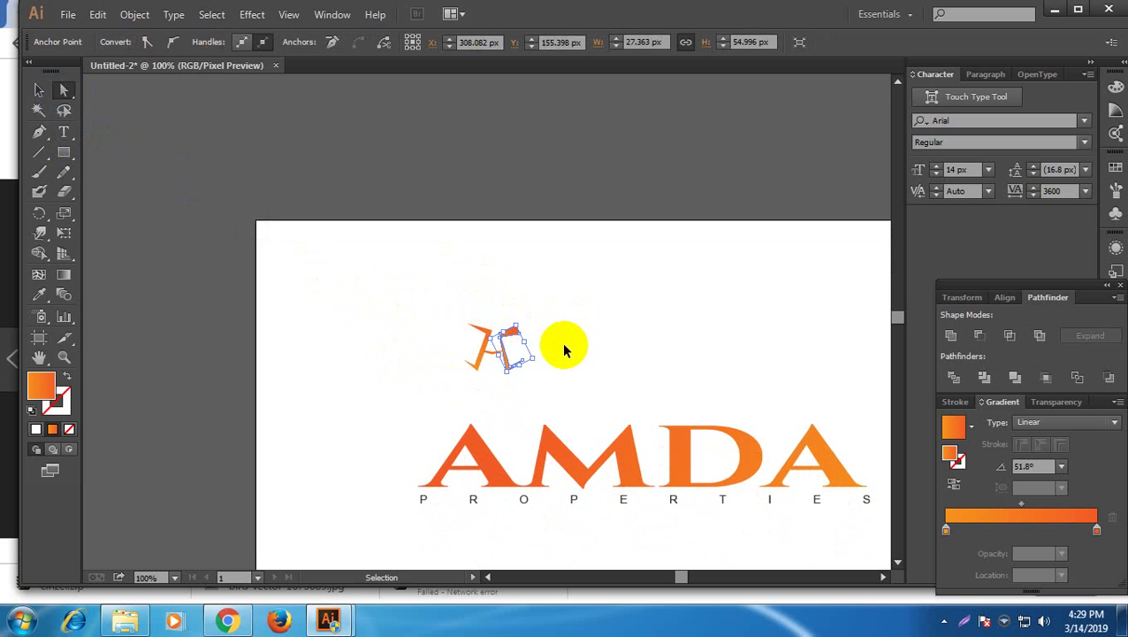
pyautogui.click(537, 338)
pyautogui.moveTo(511, 327); pyautogui.dragTo(537, 337)
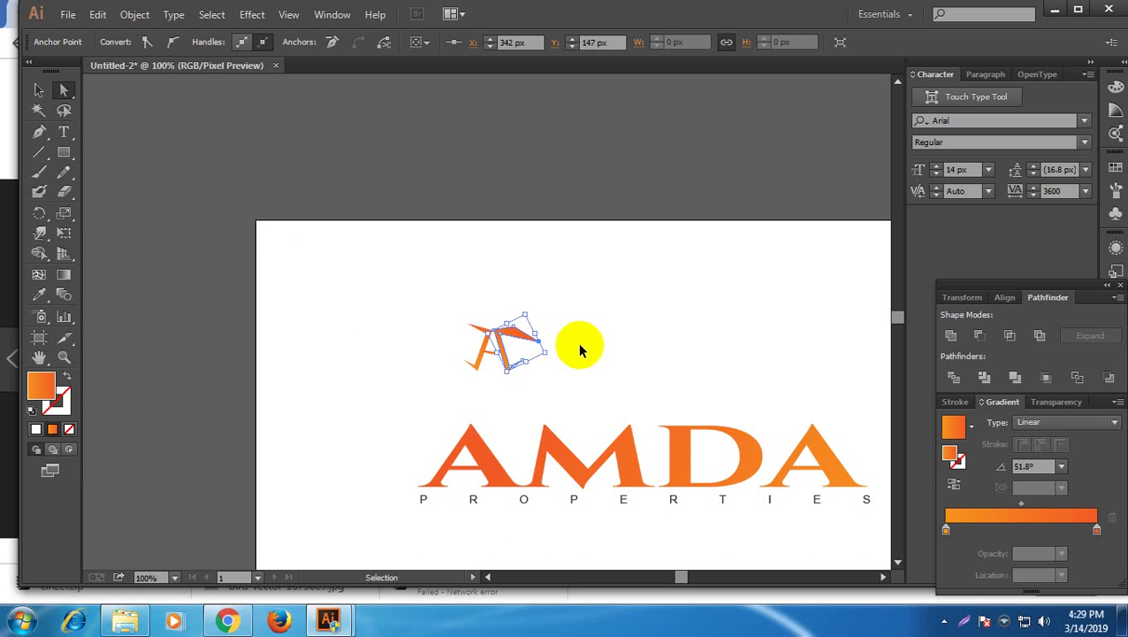
pyautogui.click(580, 351)
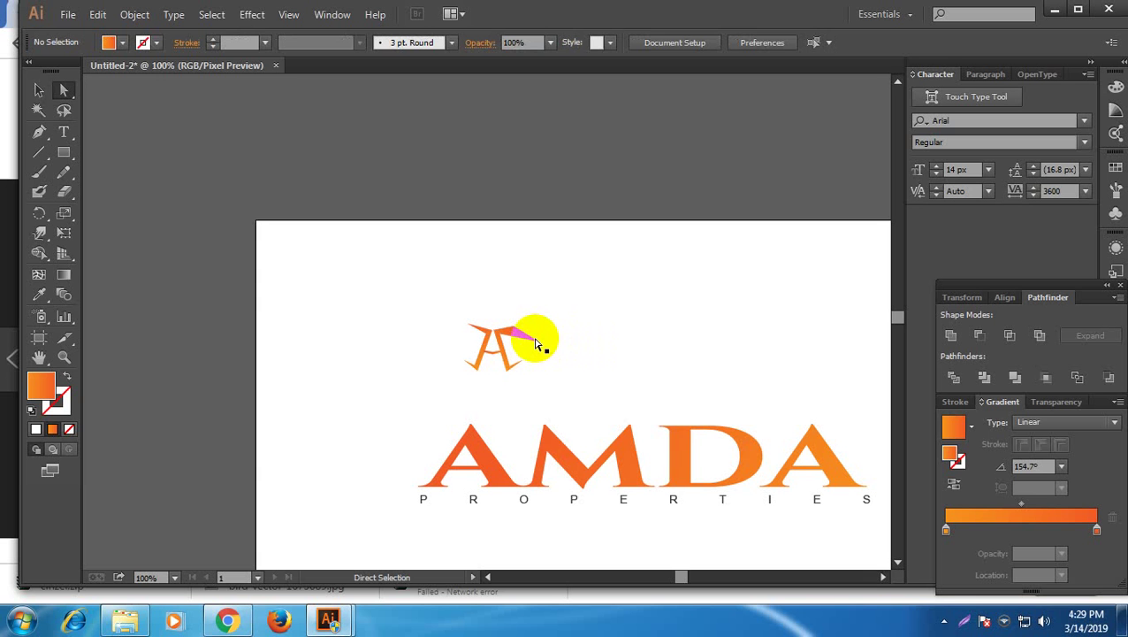
# Start a Pen path at the pulled tip, undo it together with the tip's reshaping, and deselect
pyautogui.click(533, 337)
pyautogui.click(369, 275)
pyautogui.click(39, 131)
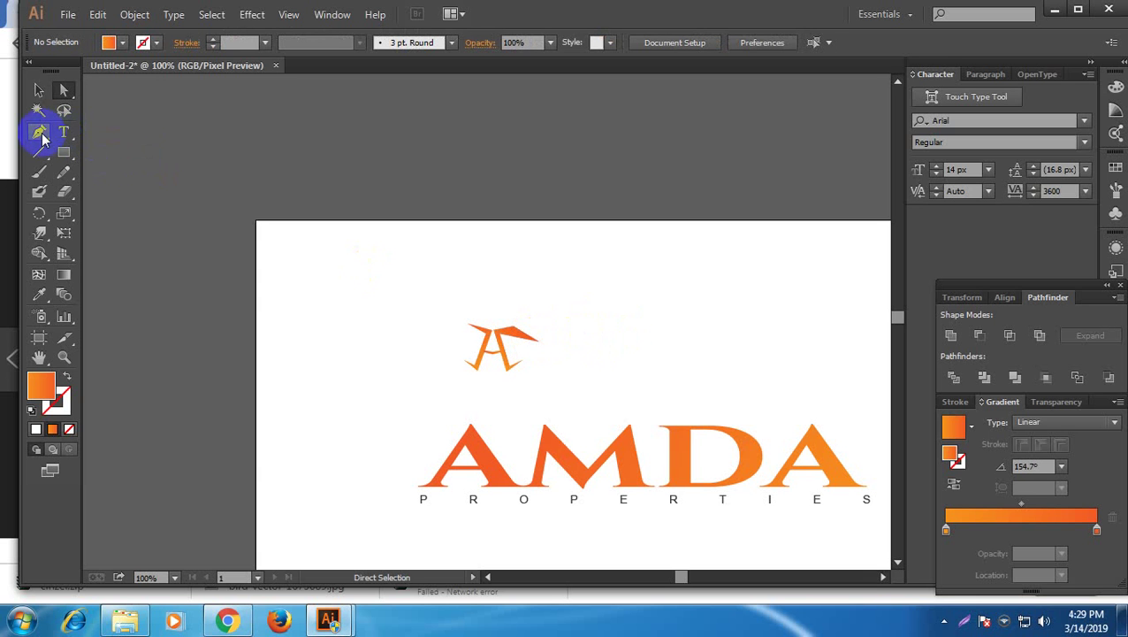
pyautogui.click(536, 341)
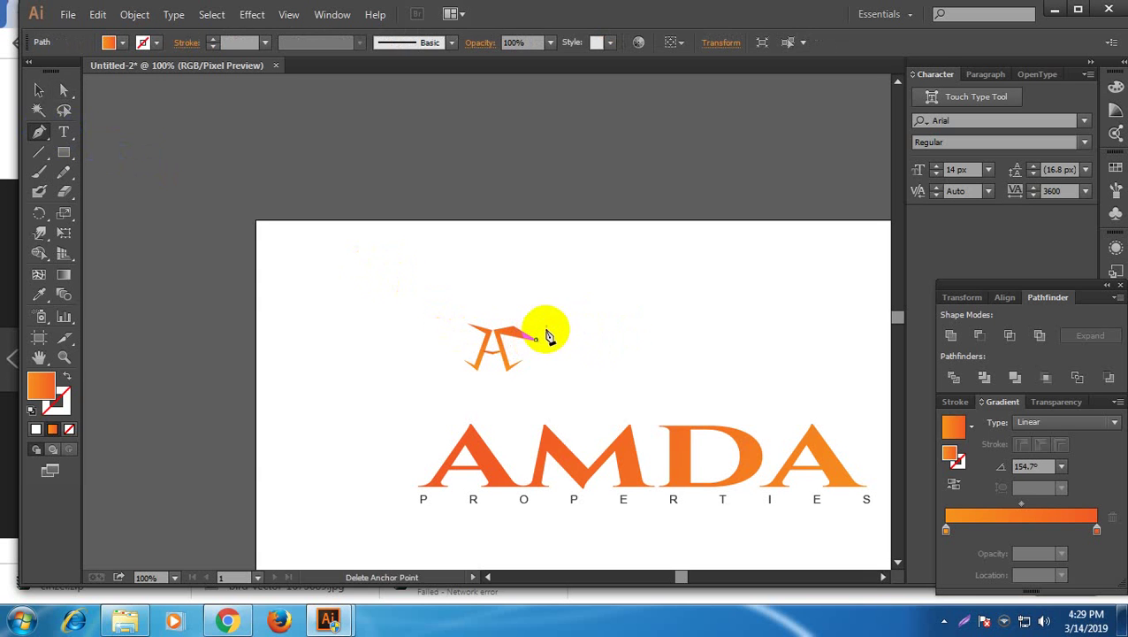
pyautogui.click(556, 328)
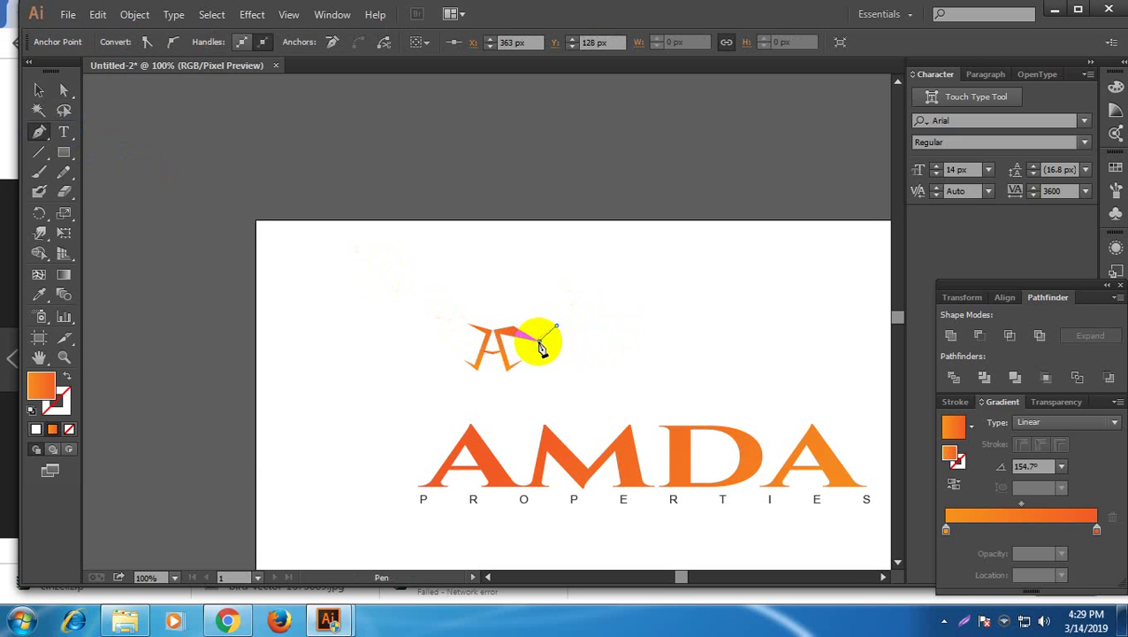
pyautogui.hotkey('ctrl', 'z')
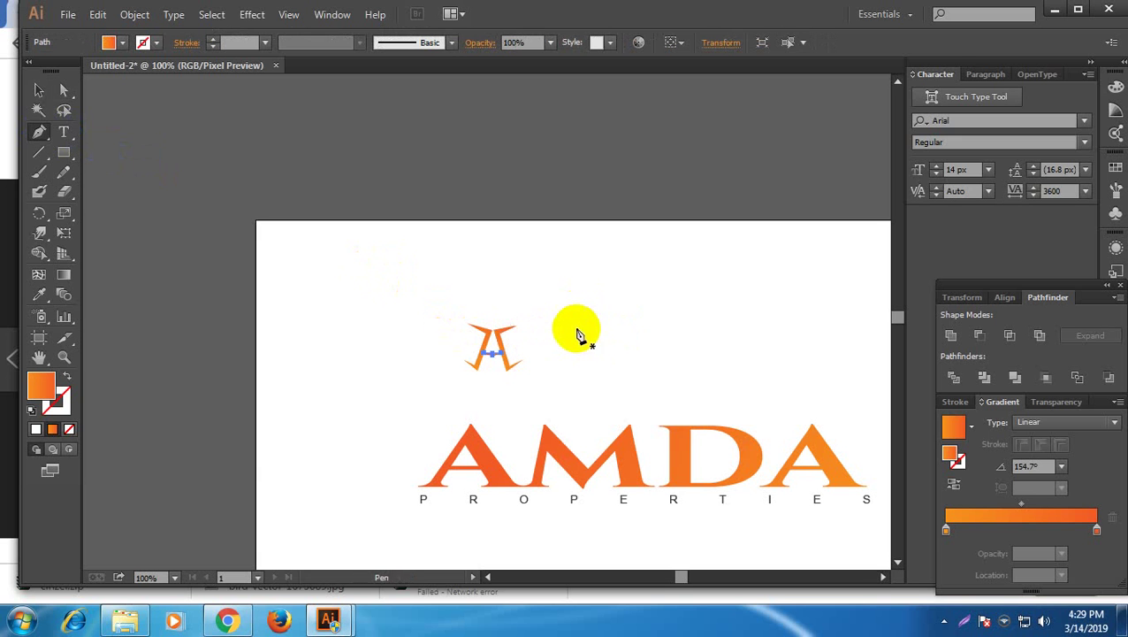
pyautogui.click(39, 90)
pyautogui.click(587, 419)
pyautogui.scroll(2, 589, 416)
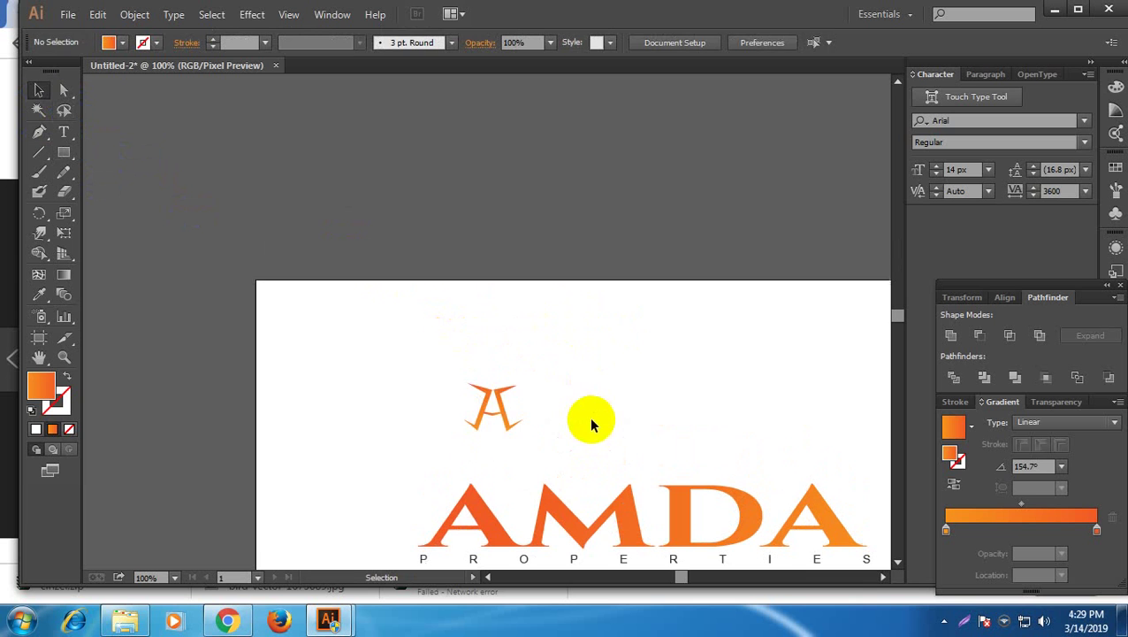
pyautogui.moveTo(518, 429); pyautogui.dragTo(562, 439)
pyautogui.click(423, 410)
pyautogui.hotkey('ctrl', 'z')
pyautogui.click(541, 385)
pyautogui.click(571, 438)
pyautogui.press('a')
pyautogui.scroll(3, 573, 440)
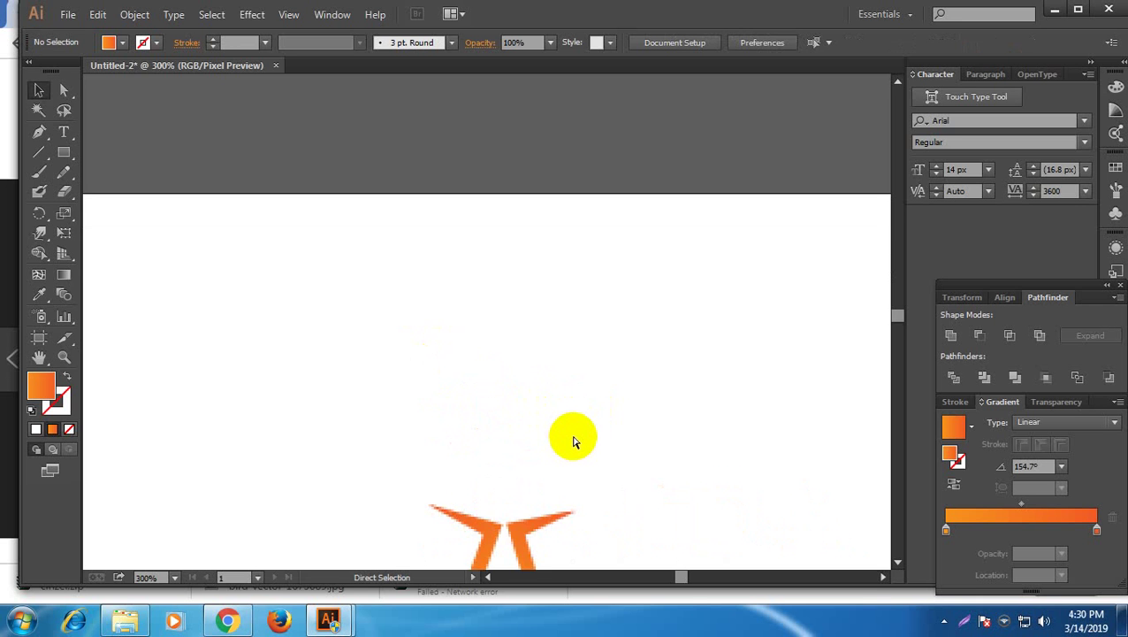
pyautogui.scroll(-3, 573, 441)
pyautogui.press('v')
pyautogui.scroll(-2, 208, 207)
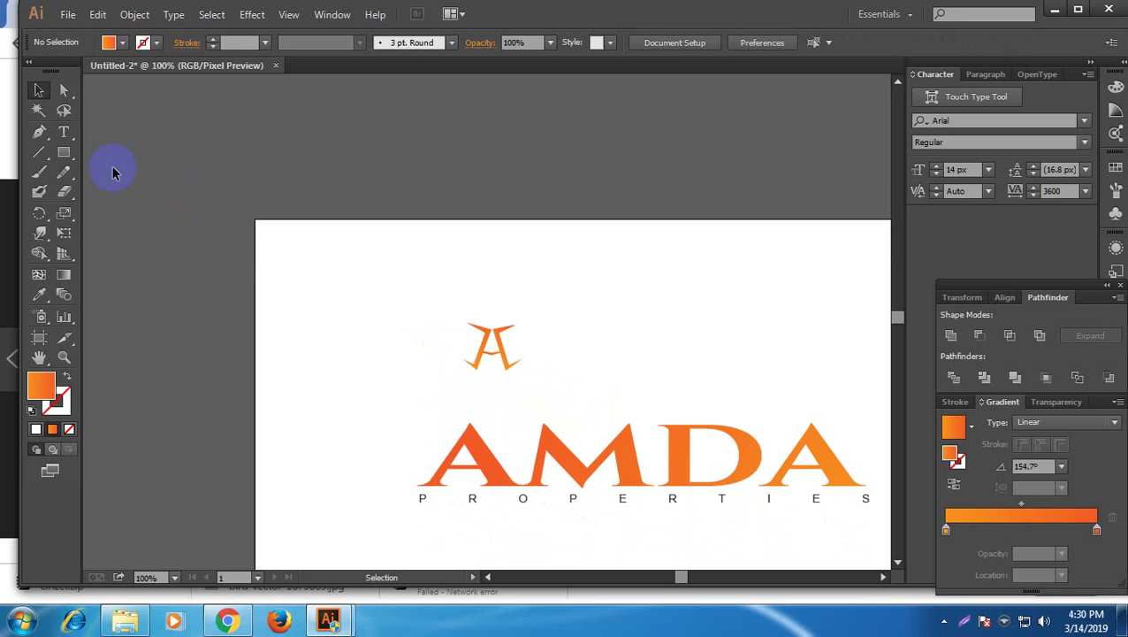
pyautogui.click(64, 152)
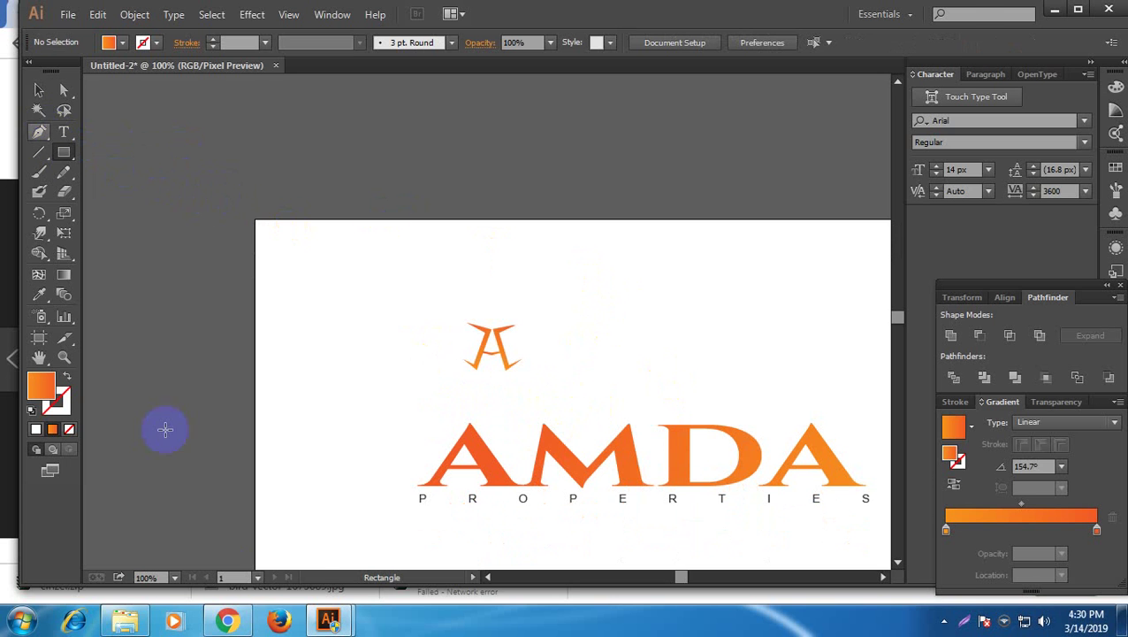
# Switch to Chrome and search Google Images for "real estate a logo"
pyautogui.click(228, 619)
pyautogui.click(328, 620)
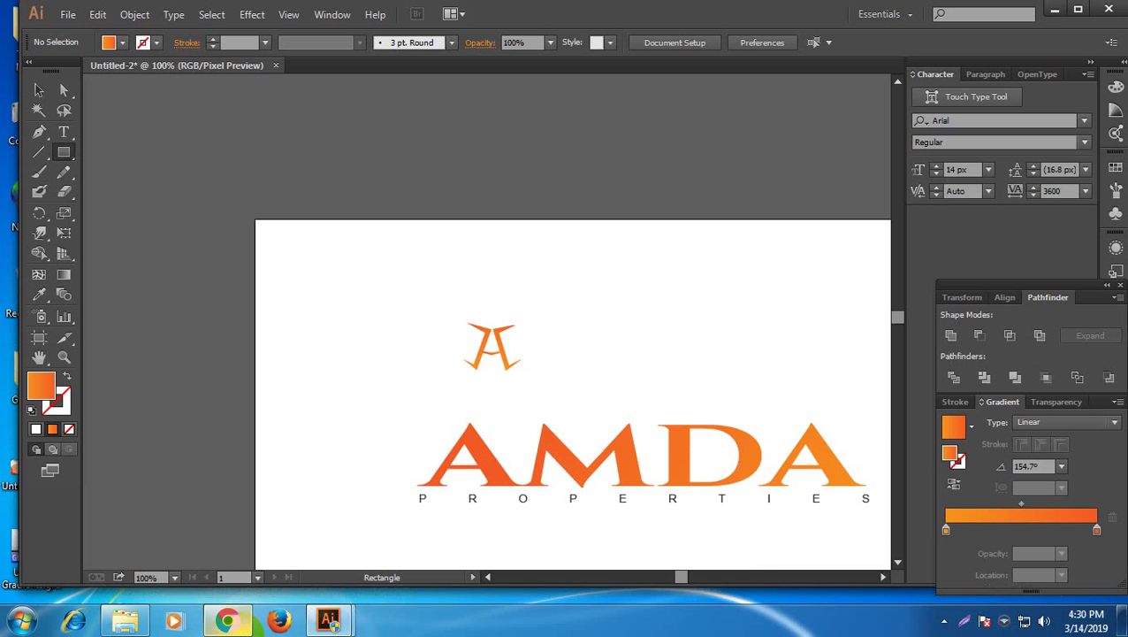
pyautogui.click(229, 619)
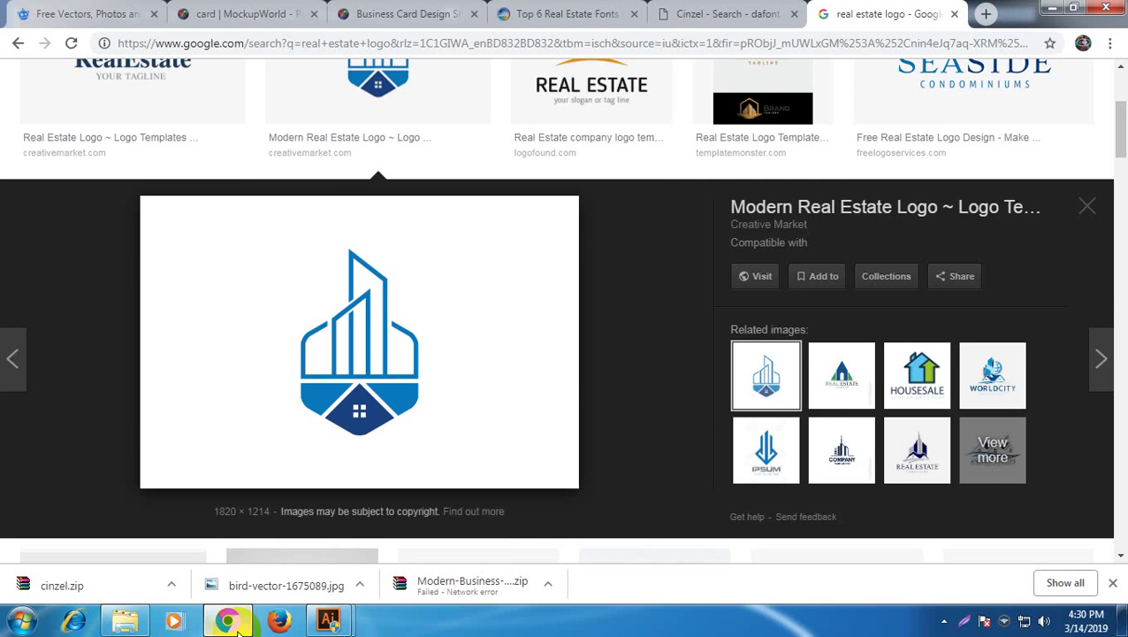
pyautogui.scroll(3, 320, 507)
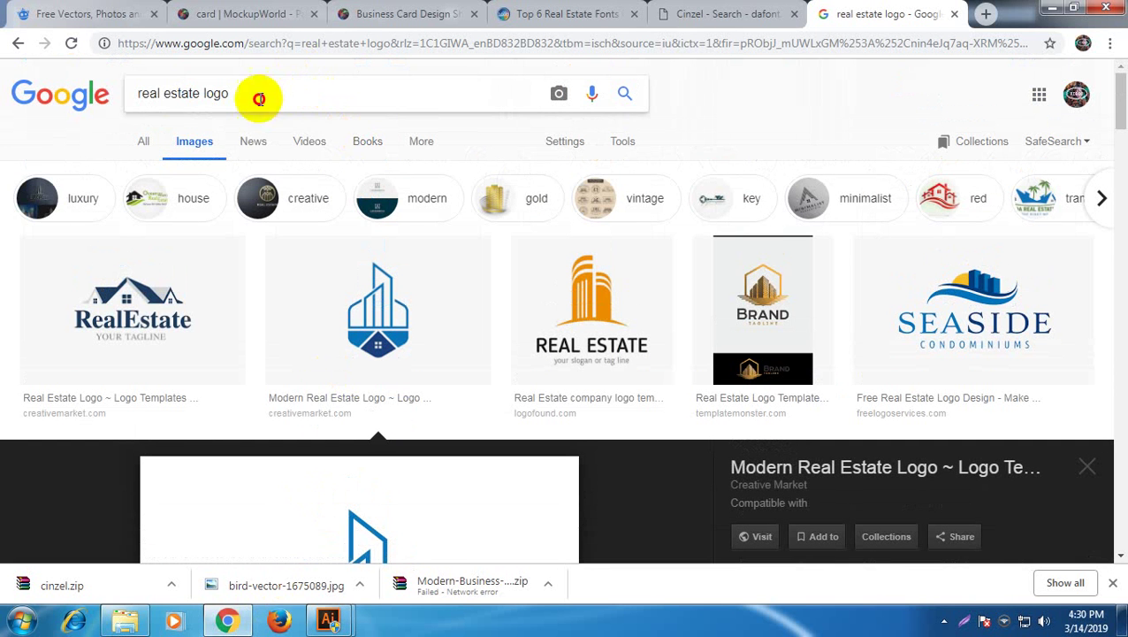
pyautogui.moveTo(259, 96); pyautogui.dragTo(10, 51)
pyautogui.write('rea')
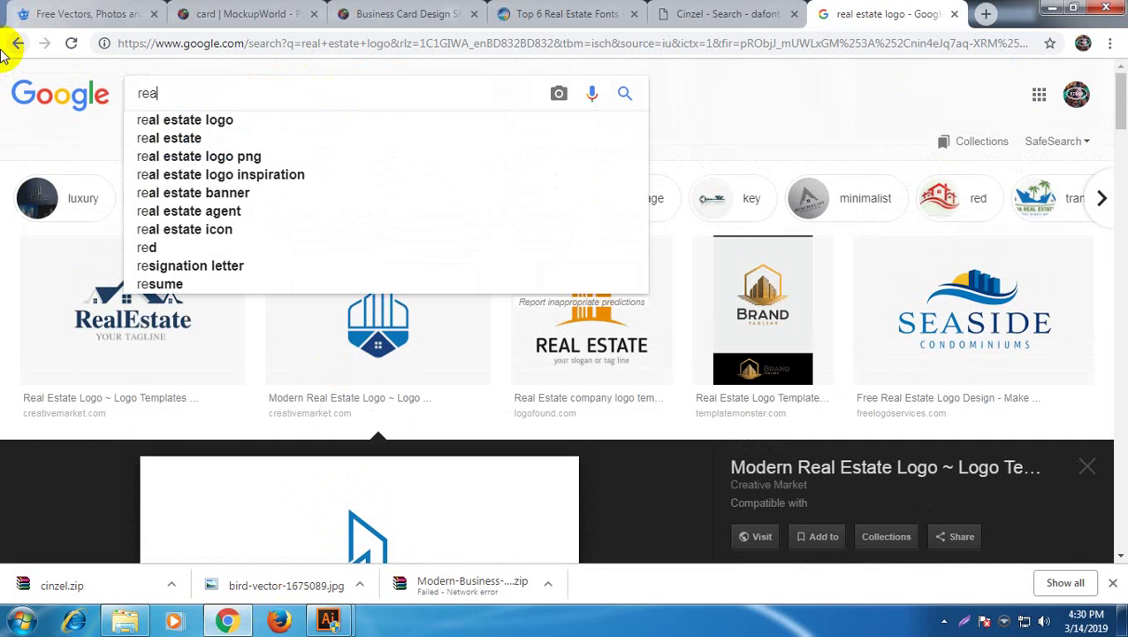
pyautogui.write('l estate a')
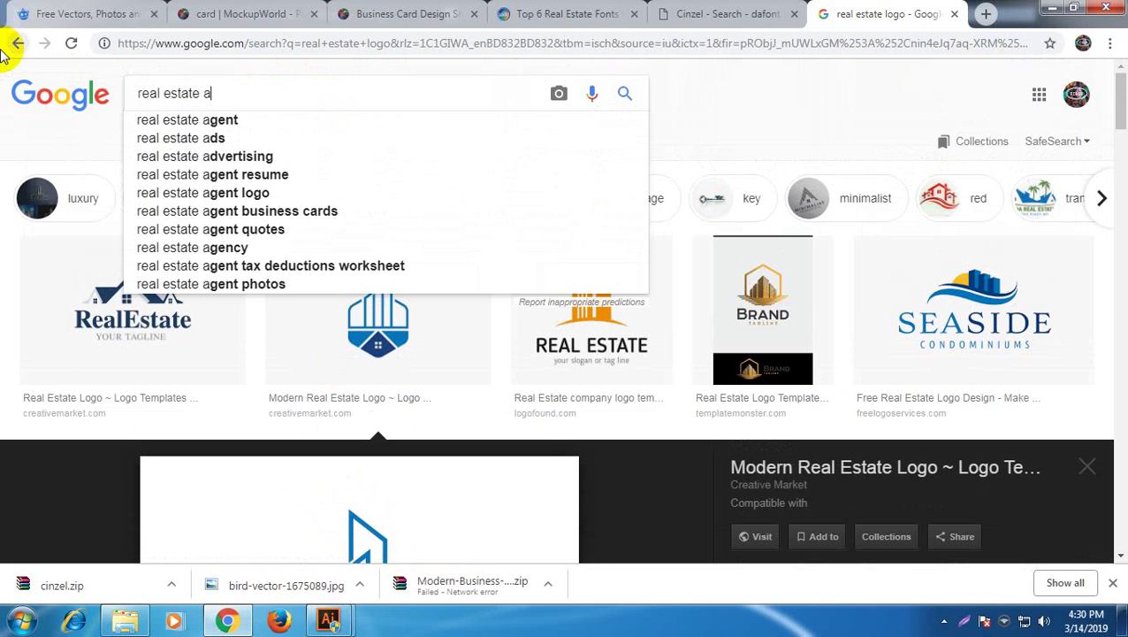
pyautogui.press('Return')
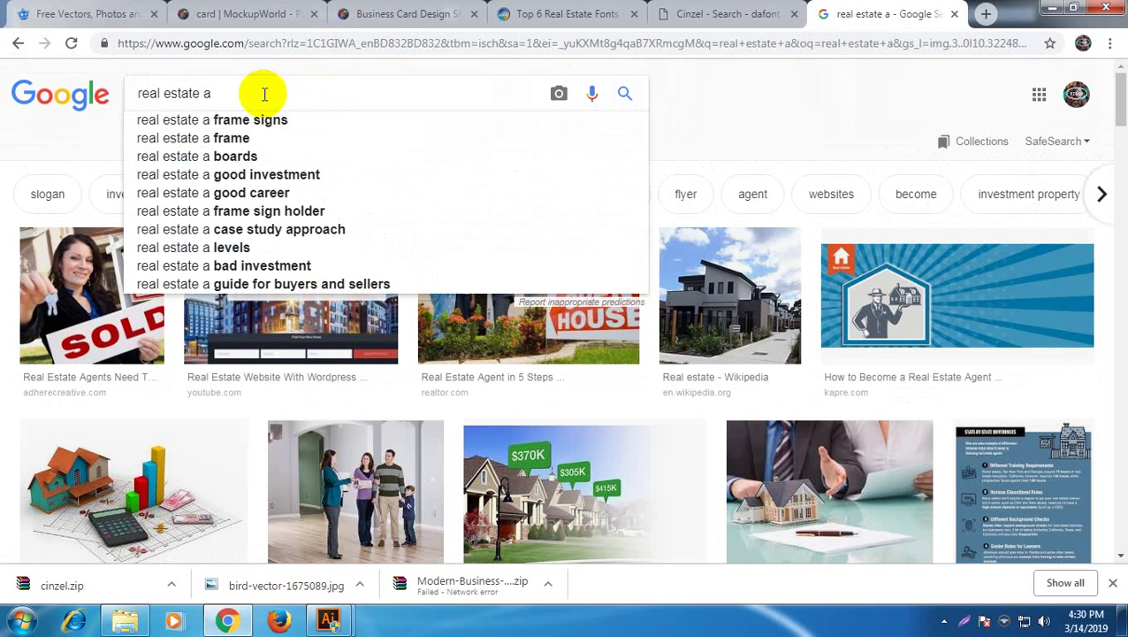
pyautogui.write('logo')
pyautogui.press('Return')
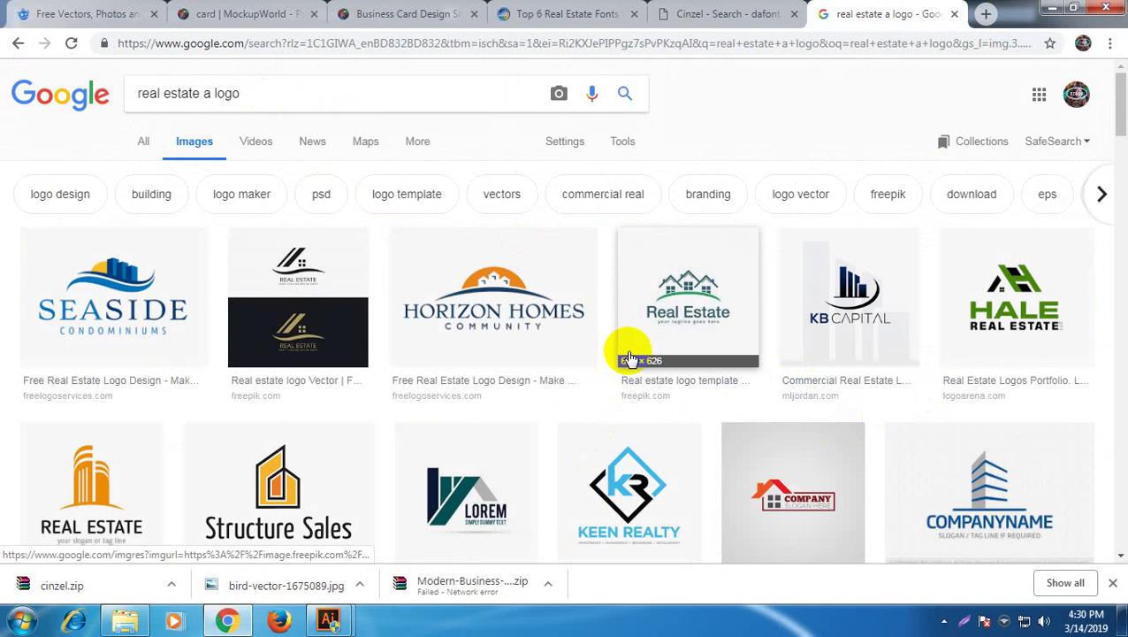
# Browse the real estate logo results for icon ideas, previewing the blue-and-green triangular house logo and closing the preview
pyautogui.scroll(-4, 633, 353)
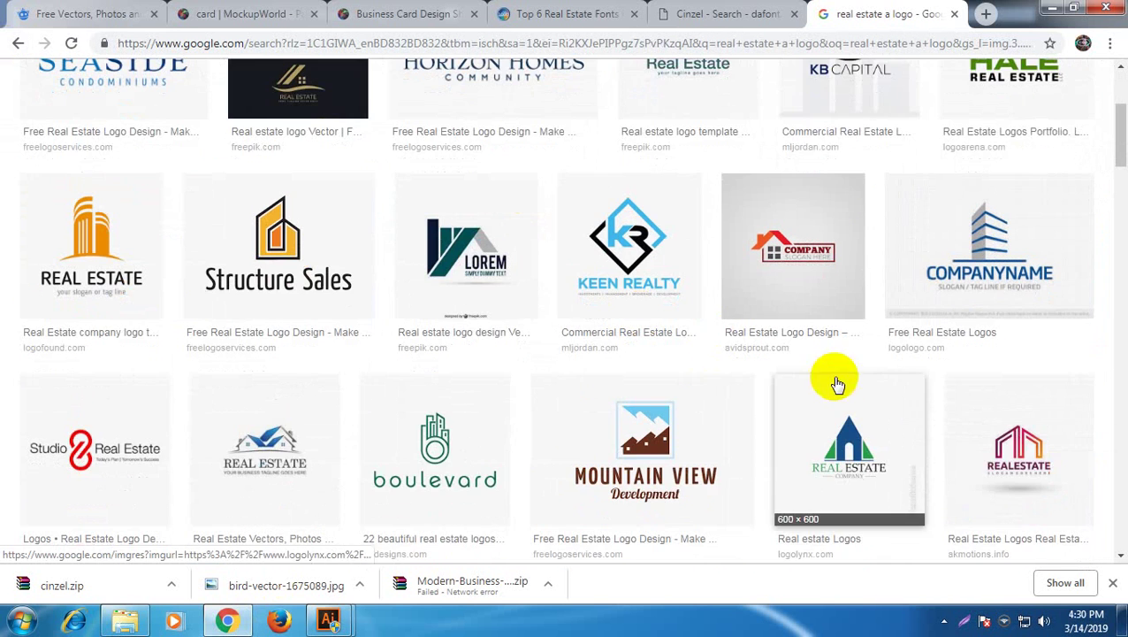
pyautogui.scroll(-1, 796, 447)
pyautogui.scroll(1, 779, 425)
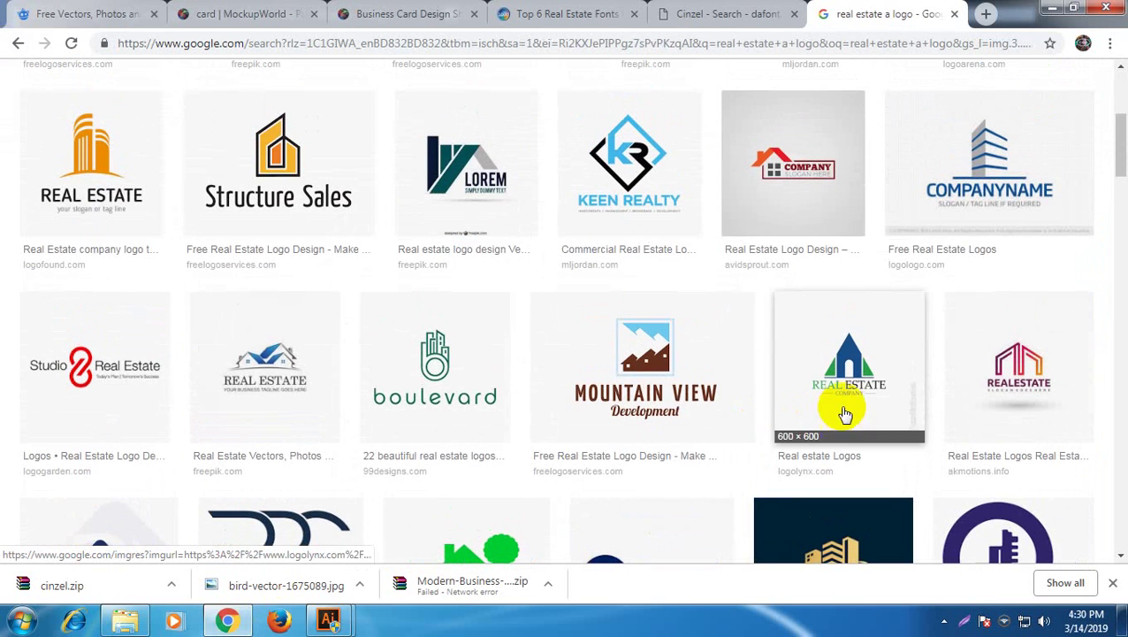
pyautogui.scroll(4, 796, 395)
pyautogui.scroll(-4, 672, 395)
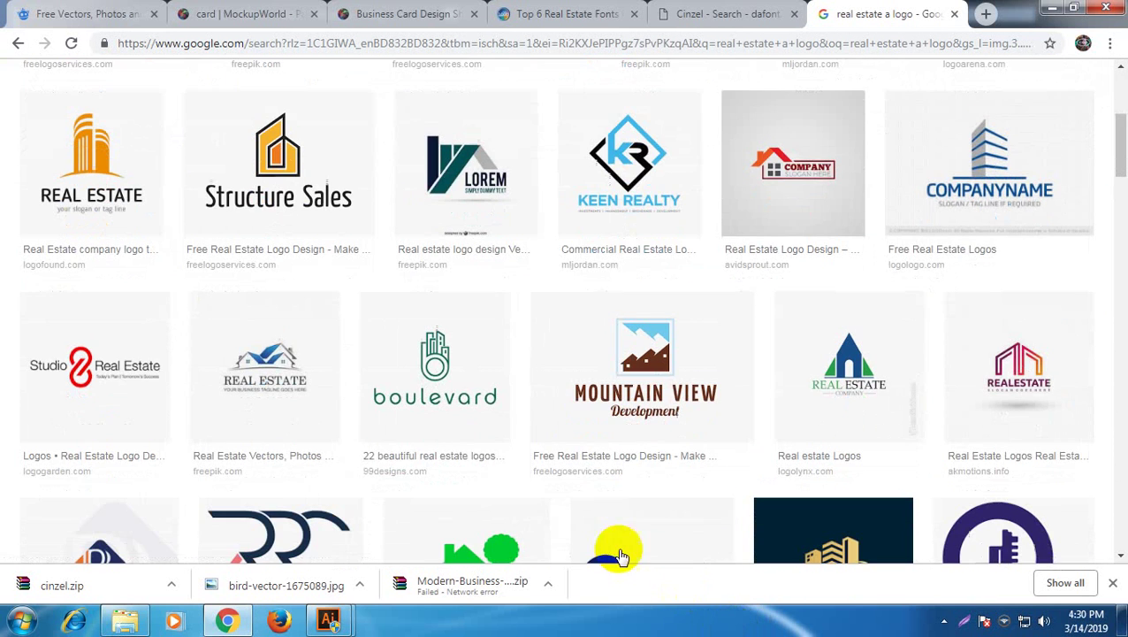
pyautogui.scroll(-2, 652, 395)
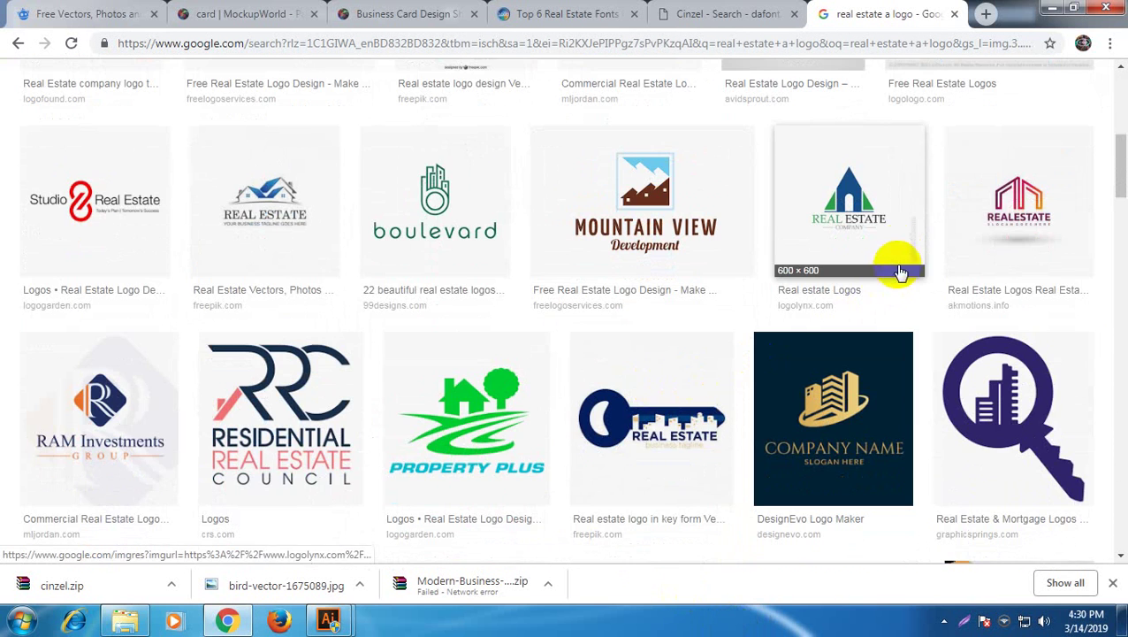
pyautogui.click(879, 239)
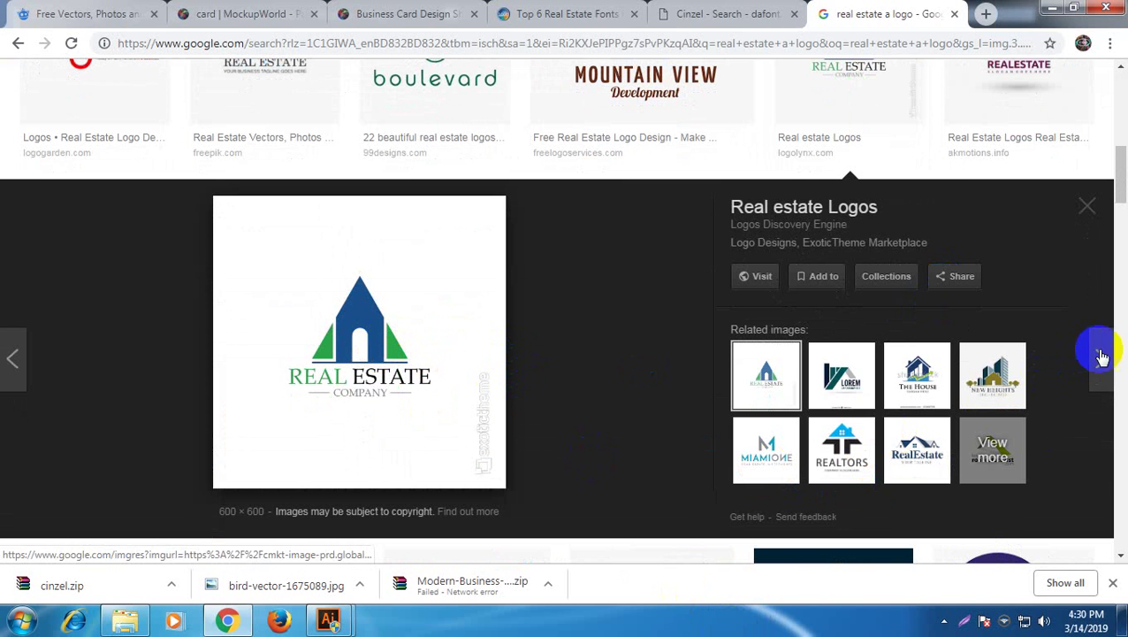
pyautogui.click(1084, 215)
pyautogui.scroll(-4, 917, 442)
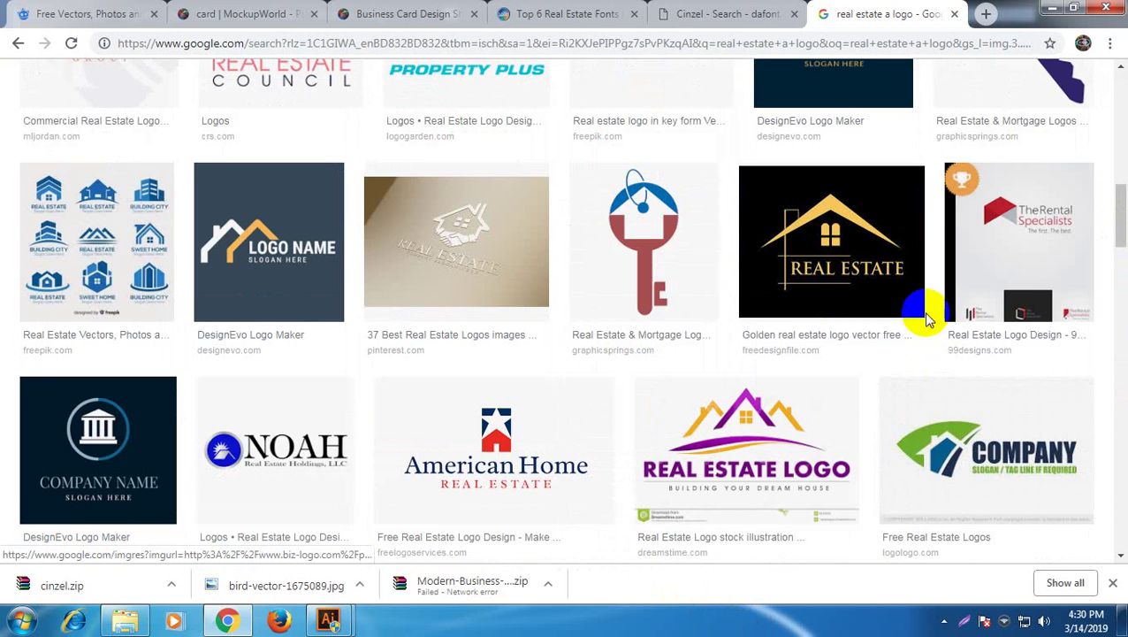
# Switch back to Illustrator, enlarge the whole A-shaped icon to almost twice its size, and place it slightly higher above AMDA
pyautogui.moveTo(323, 614)
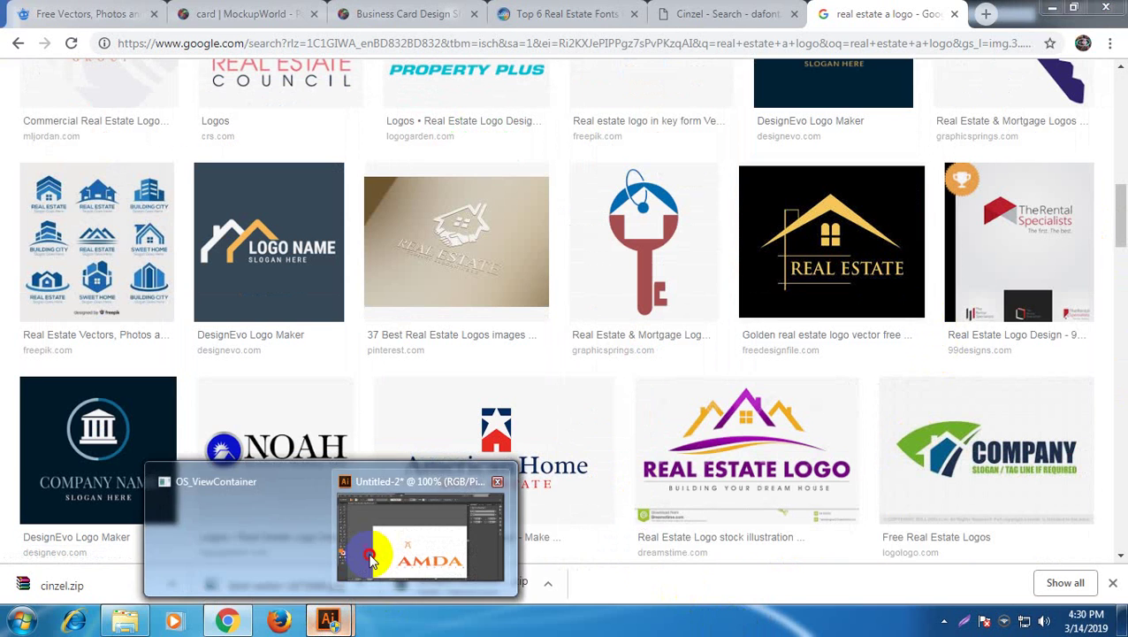
pyautogui.click(371, 549)
pyautogui.click(40, 91)
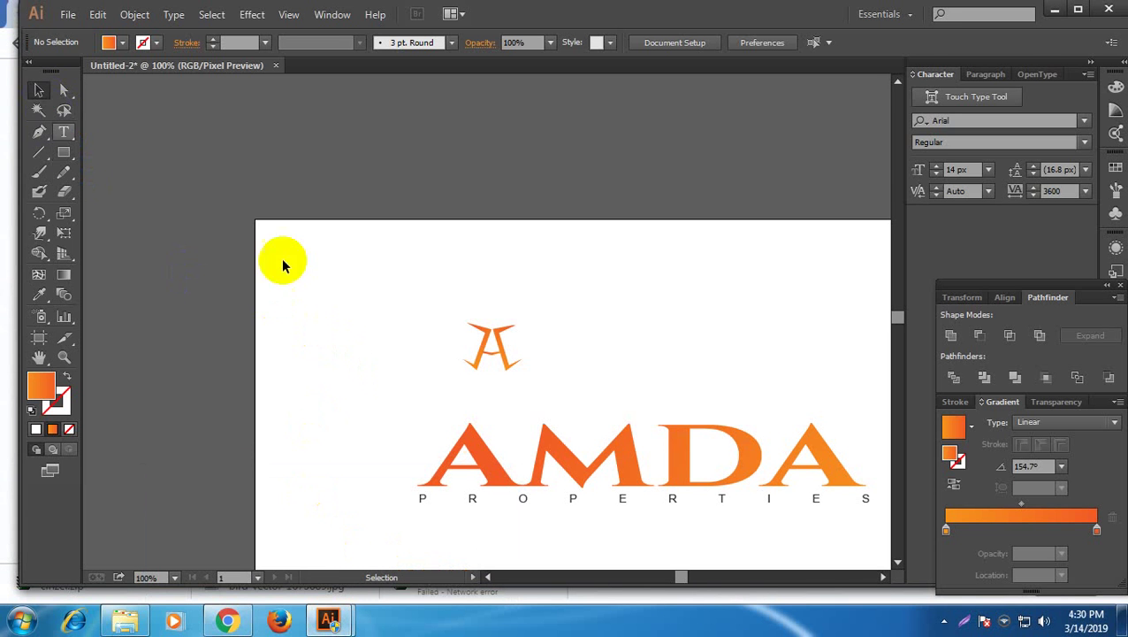
pyautogui.moveTo(403, 324); pyautogui.dragTo(569, 411)
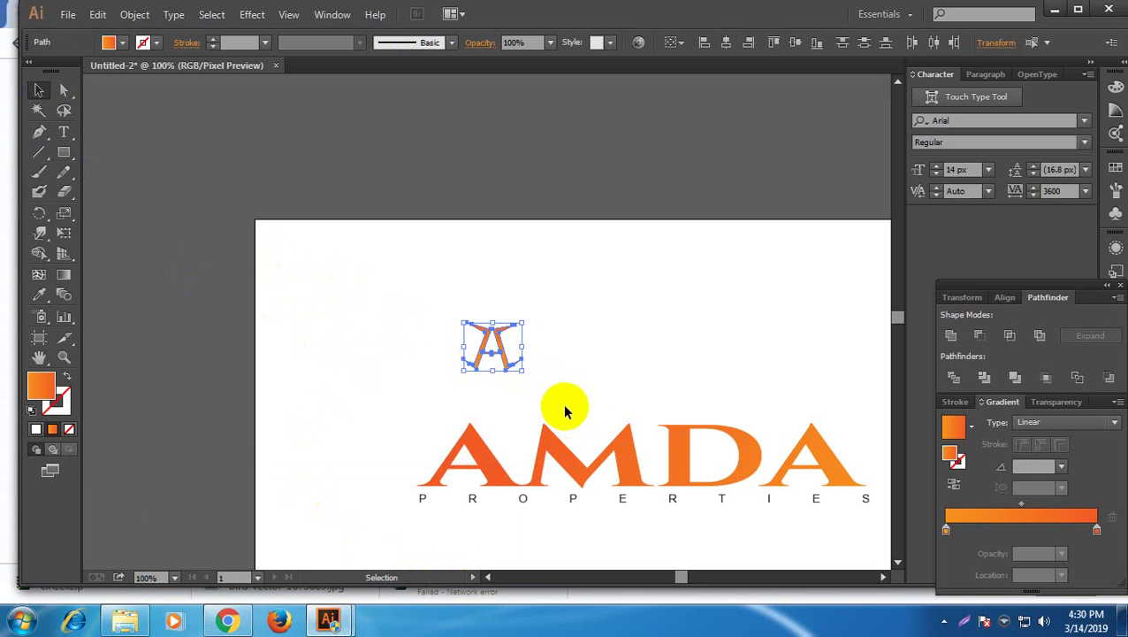
pyautogui.moveTo(522, 371); pyautogui.dragTo(646, 408)
pyautogui.moveTo(536, 390); pyautogui.dragTo(557, 349)
pyautogui.click(588, 385)
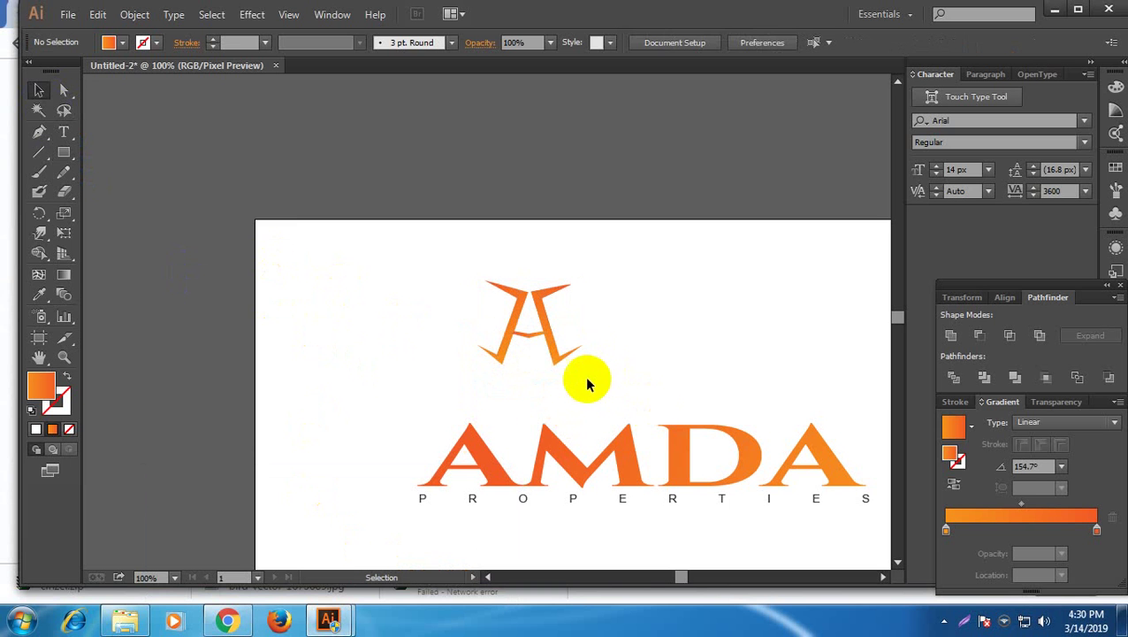
# Delete the icon's crossbar and draw a small orange-gradient square on the empty artboard area left of the icon
pyautogui.click(529, 337)
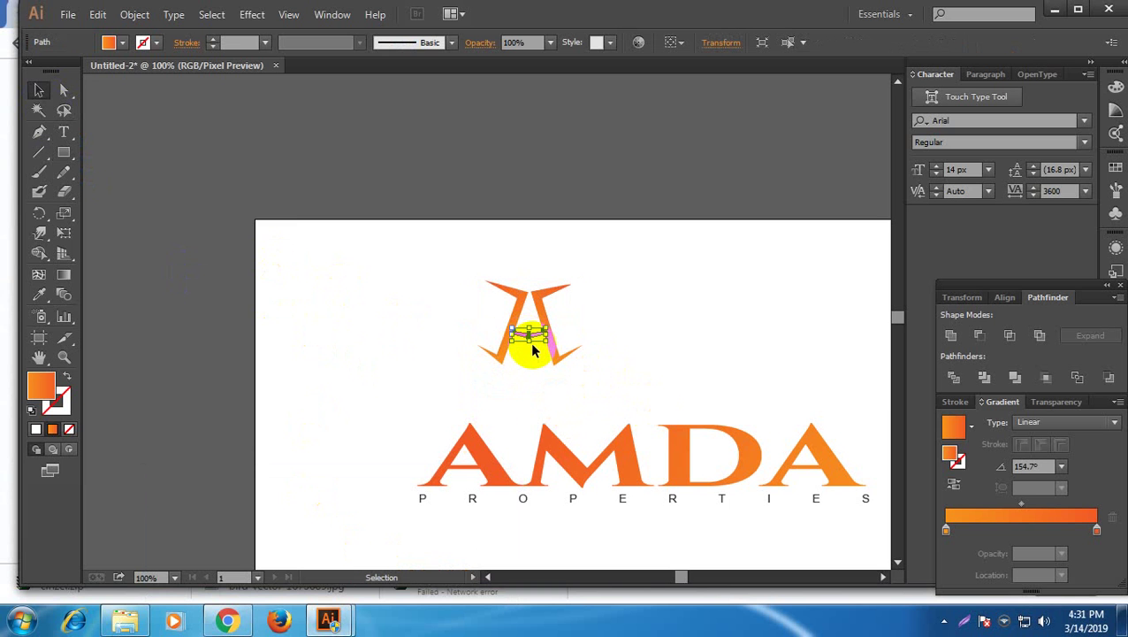
pyautogui.press('Delete')
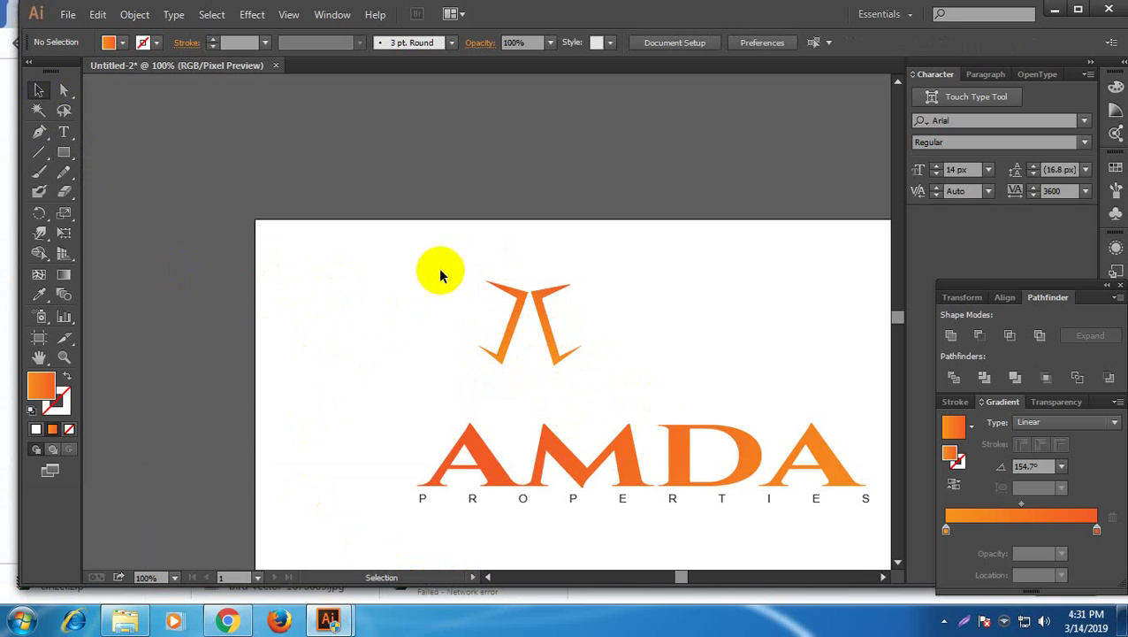
pyautogui.click(65, 91)
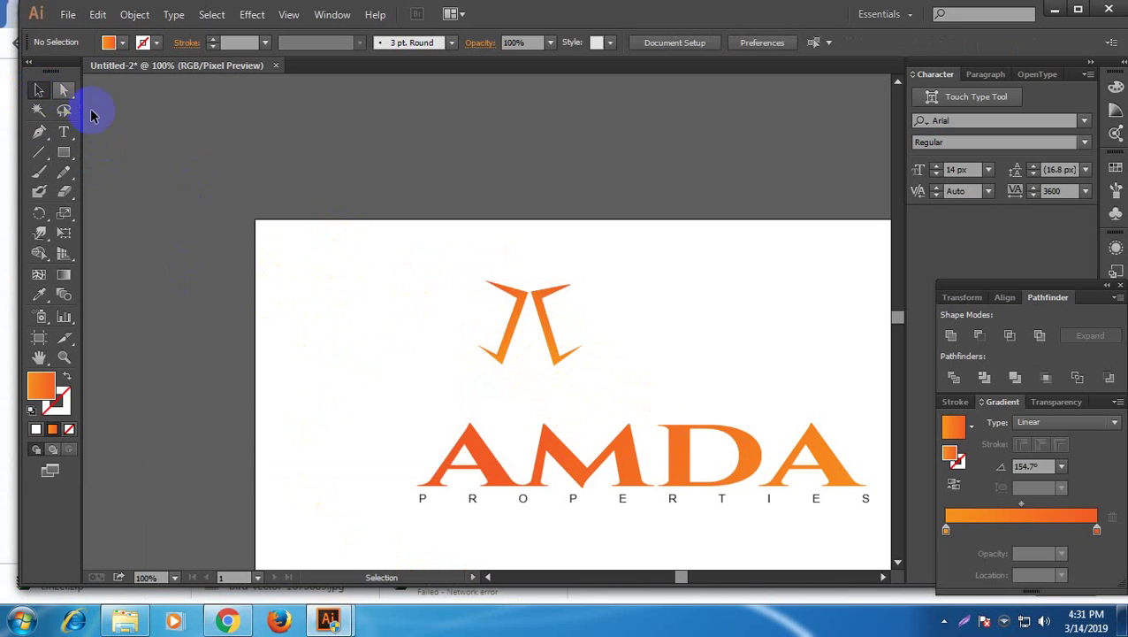
pyautogui.click(64, 152)
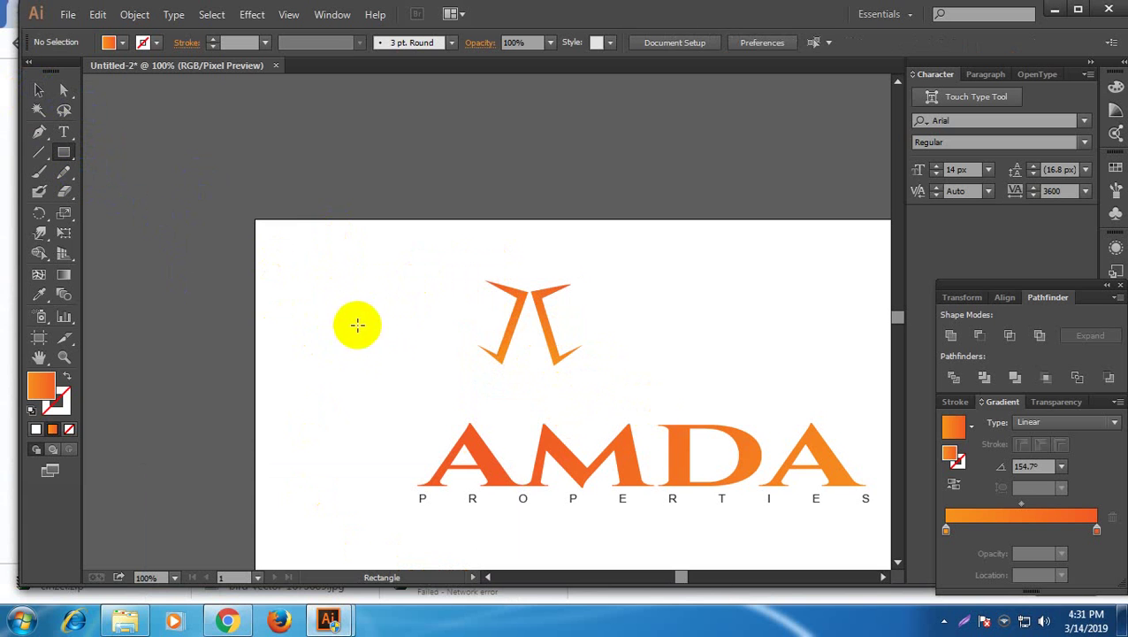
pyautogui.moveTo(370, 338); pyautogui.dragTo(371, 337)
pyautogui.click(37, 89)
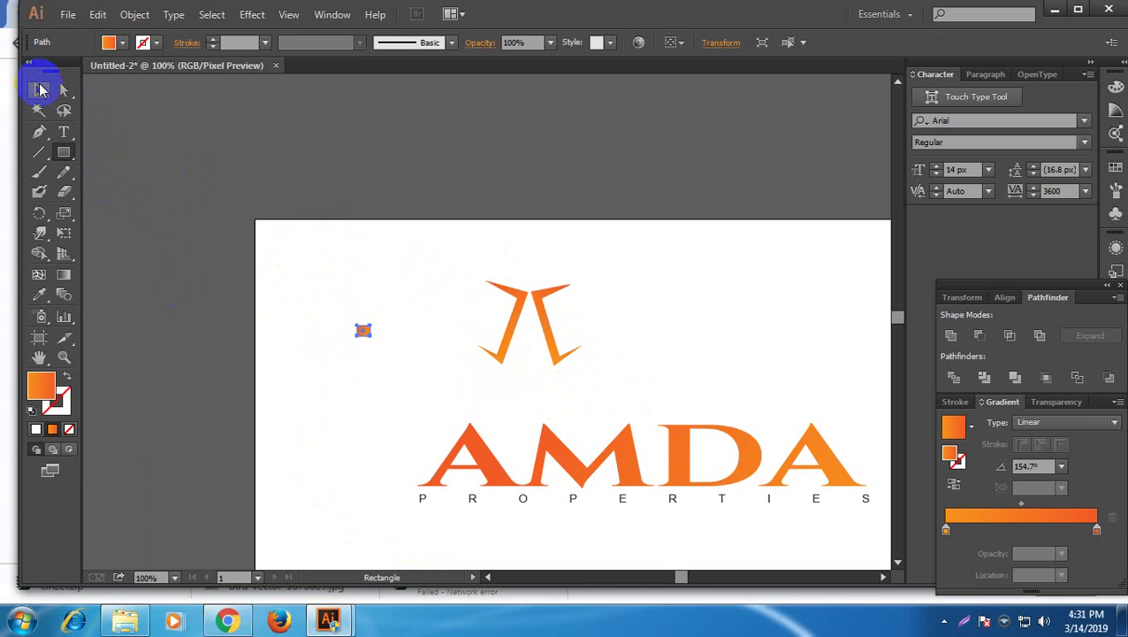
pyautogui.click(363, 305)
pyautogui.click(364, 330)
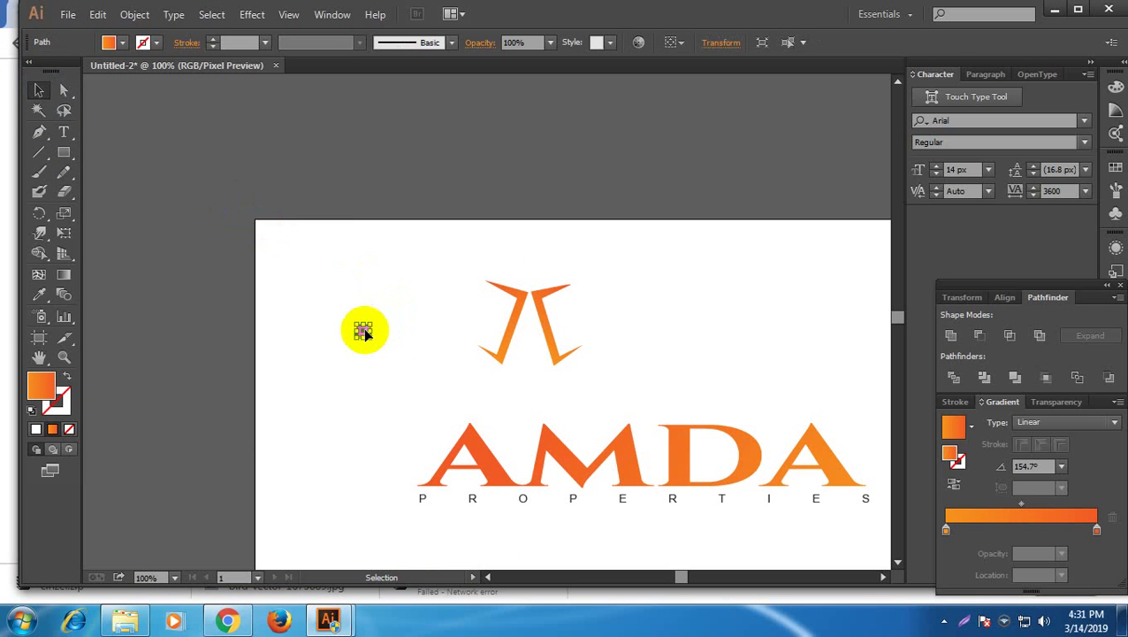
# Duplicate the small square into a two-by-two window grid with narrow gaps between the squares
pyautogui.moveTo(362, 330); pyautogui.dragTo(486, 325)
pyautogui.moveTo(486, 325); pyautogui.dragTo(306, 306)
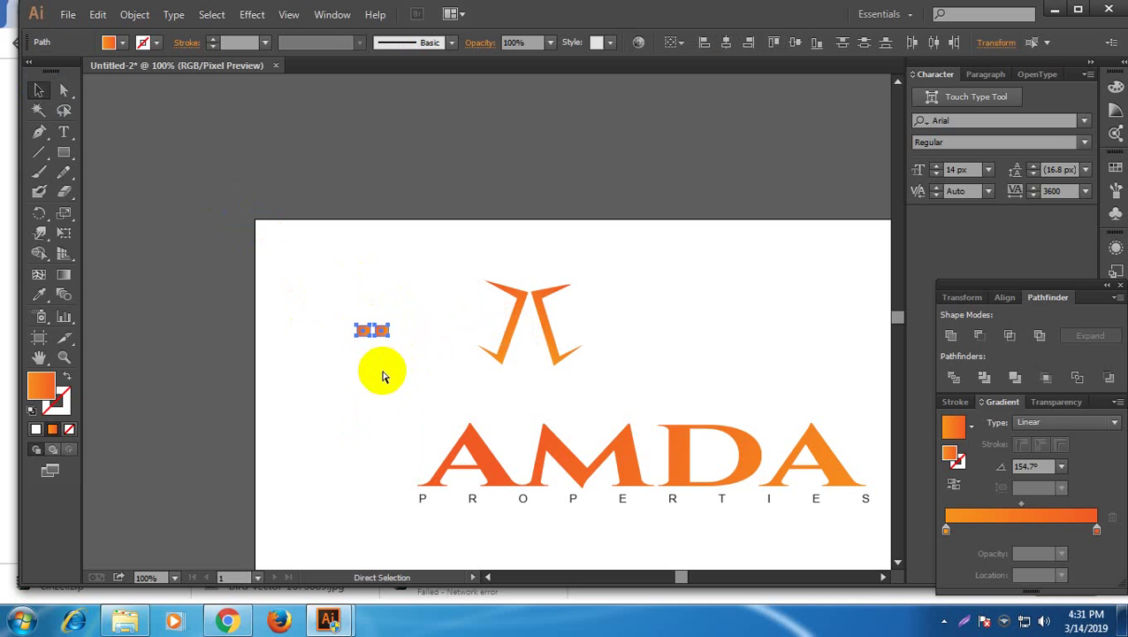
pyautogui.moveTo(372, 331); pyautogui.dragTo(483, 323)
pyautogui.moveTo(483, 322); pyautogui.dragTo(364, 348)
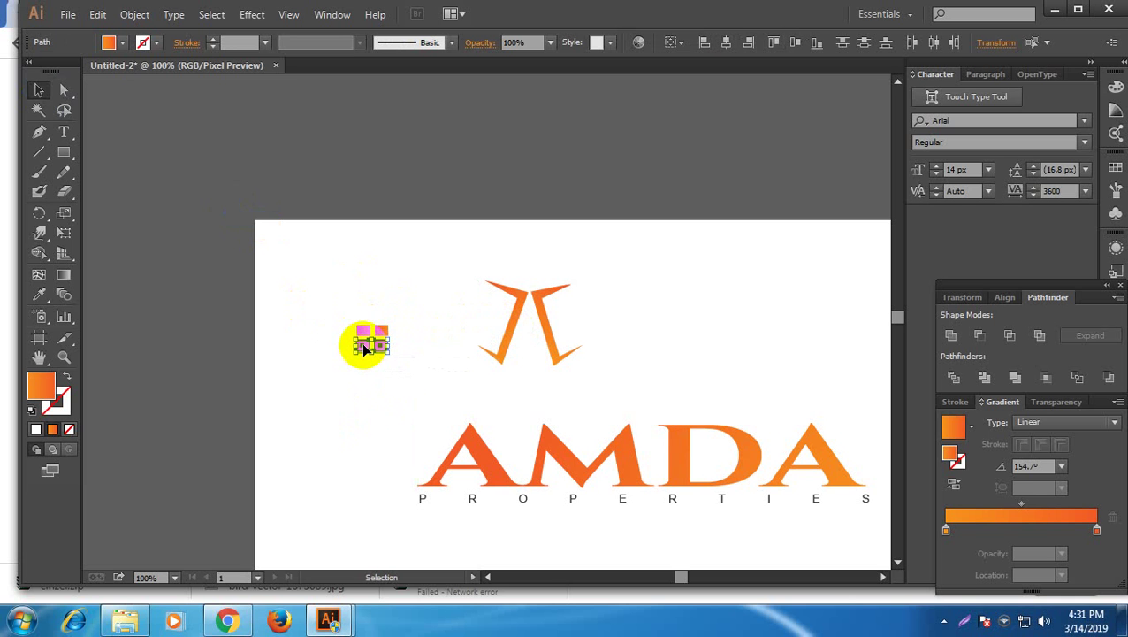
pyautogui.click(335, 283)
pyautogui.moveTo(334, 353); pyautogui.dragTo(411, 354)
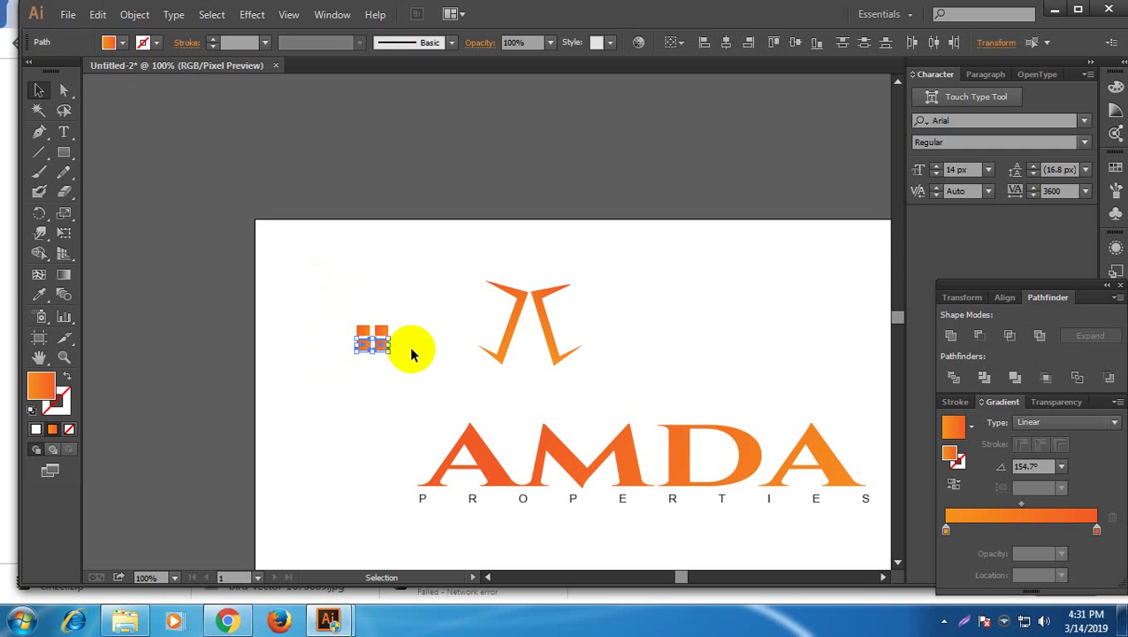
# Move the four-square window between the lower ends of the icon's two stems, and deselect
pyautogui.click(431, 360)
pyautogui.moveTo(421, 360); pyautogui.dragTo(530, 347)
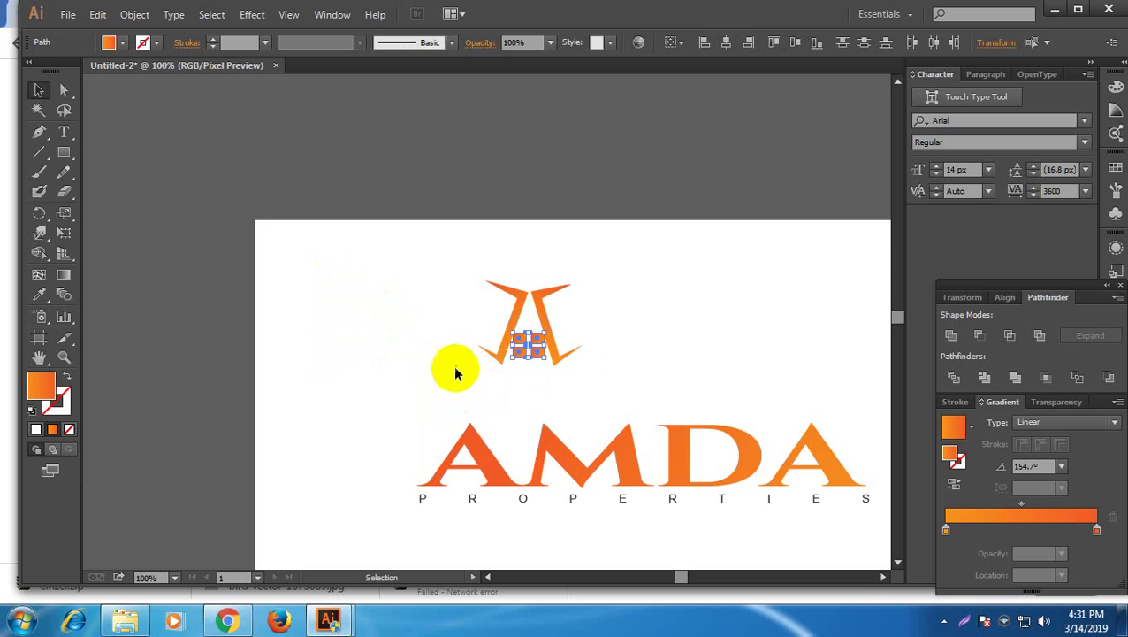
pyautogui.click(457, 373)
# Rotate the icon's left band clockwise into a roof slope and shift it slightly left above the window
pyautogui.click(504, 364)
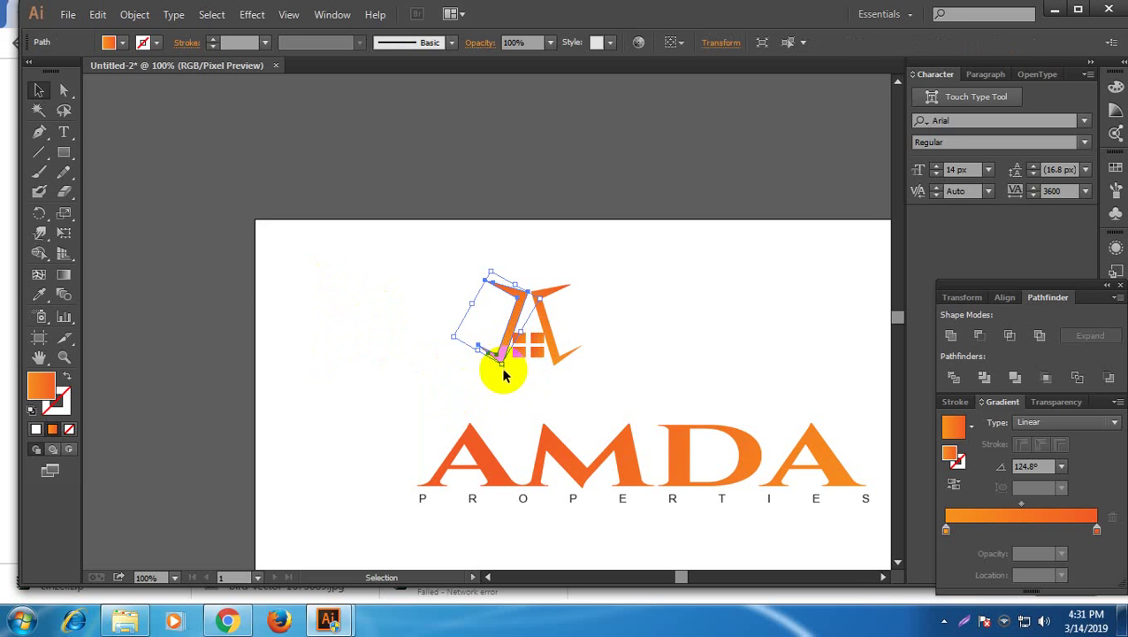
pyautogui.moveTo(505, 364)
pyautogui.mouseDown()
pyautogui.moveTo(475, 365)
pyautogui.moveTo(511, 377)
pyautogui.mouseUp()
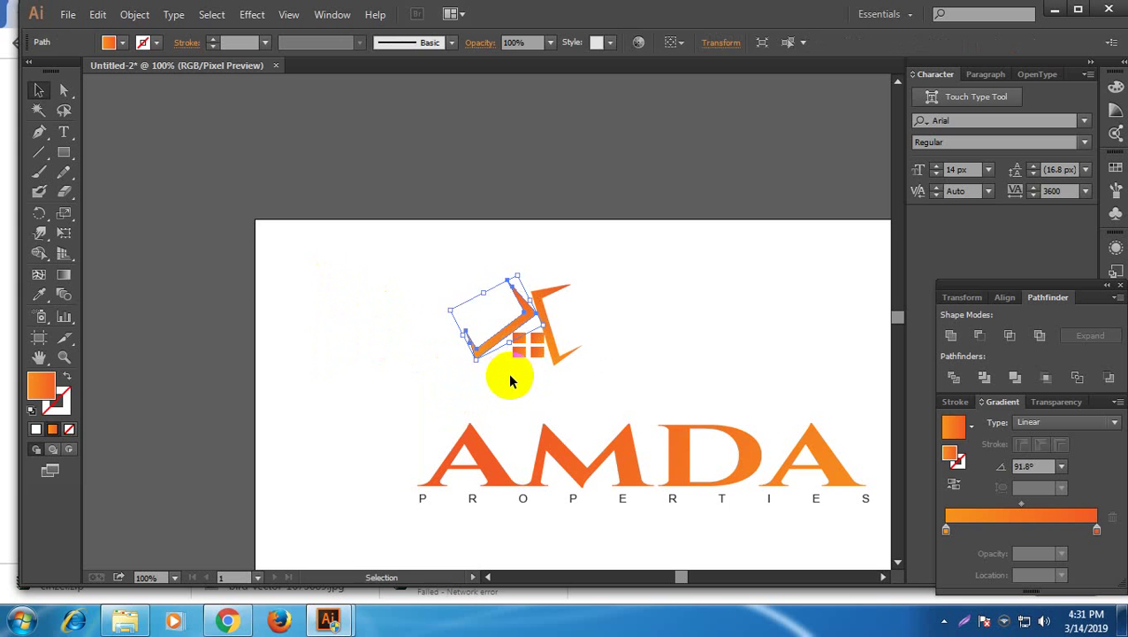
pyautogui.click(499, 345)
pyautogui.moveTo(485, 335); pyautogui.dragTo(486, 329)
# Delete the icon's right band
pyautogui.click(566, 358)
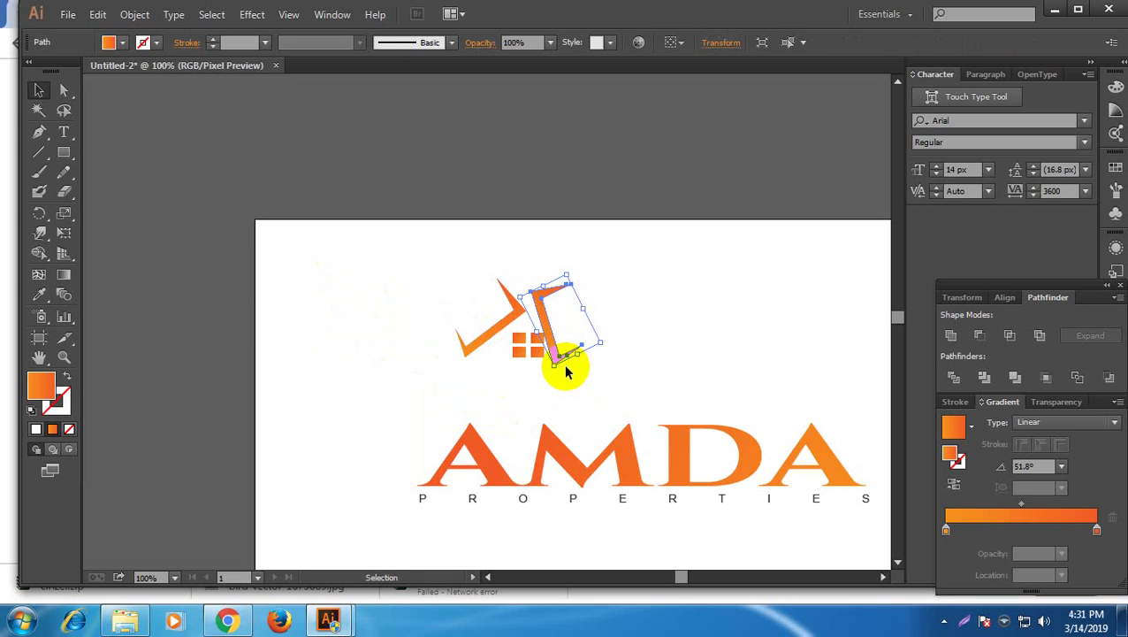
pyautogui.press('Delete')
# Try to reflect the remaining roof band itself across the vertical axis without making a copy
pyautogui.click(500, 324)
pyautogui.rightClick(503, 327)
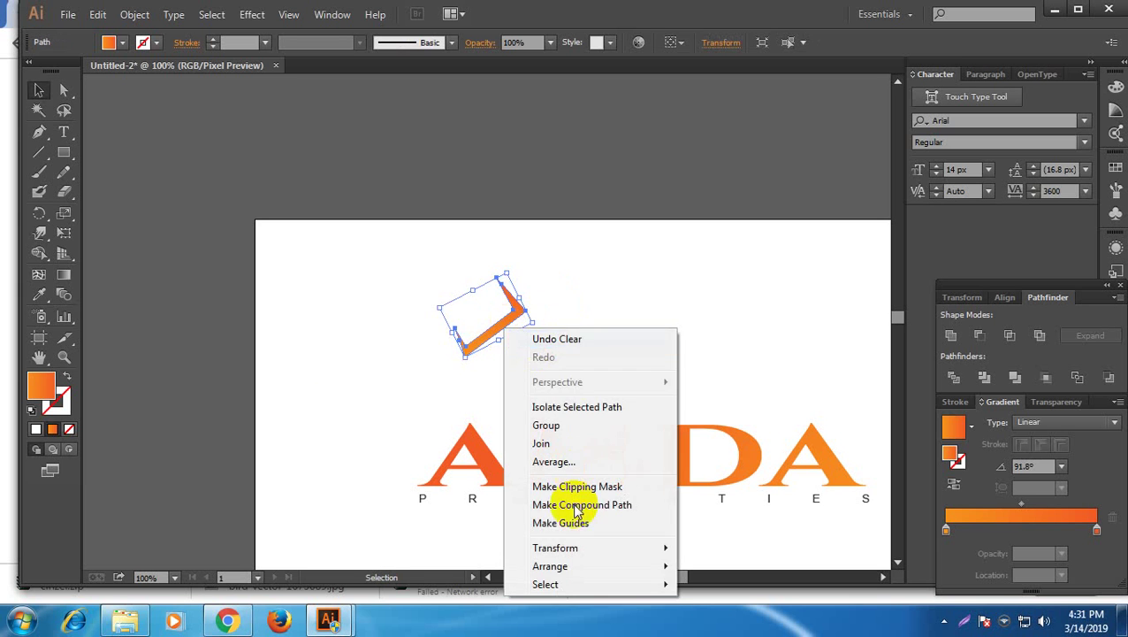
pyautogui.moveTo(592, 549)
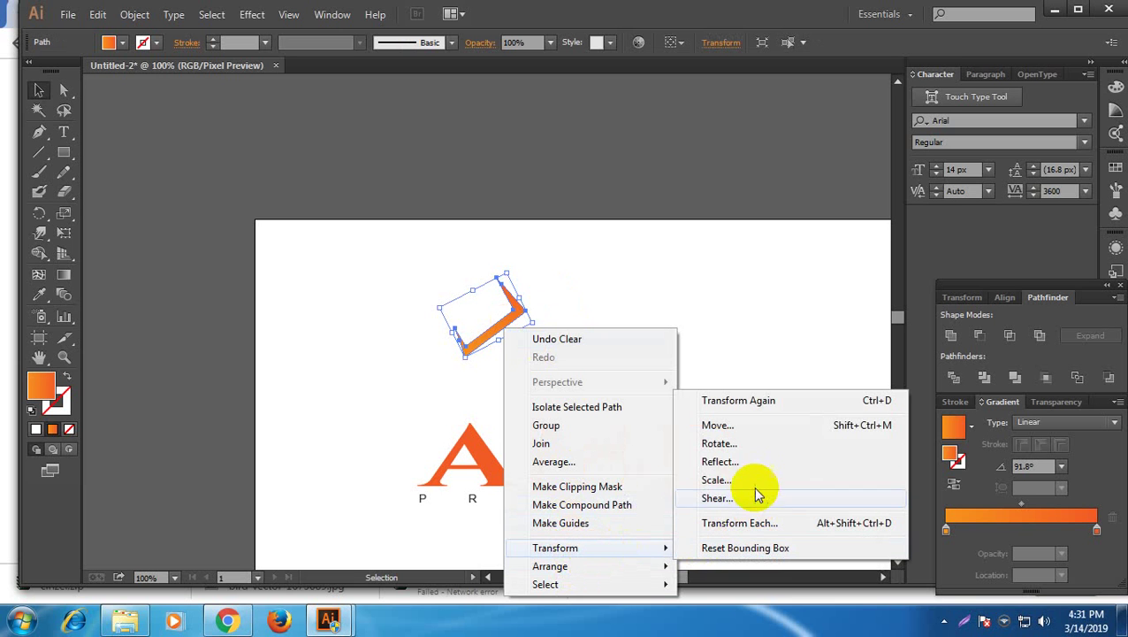
pyautogui.click(746, 461)
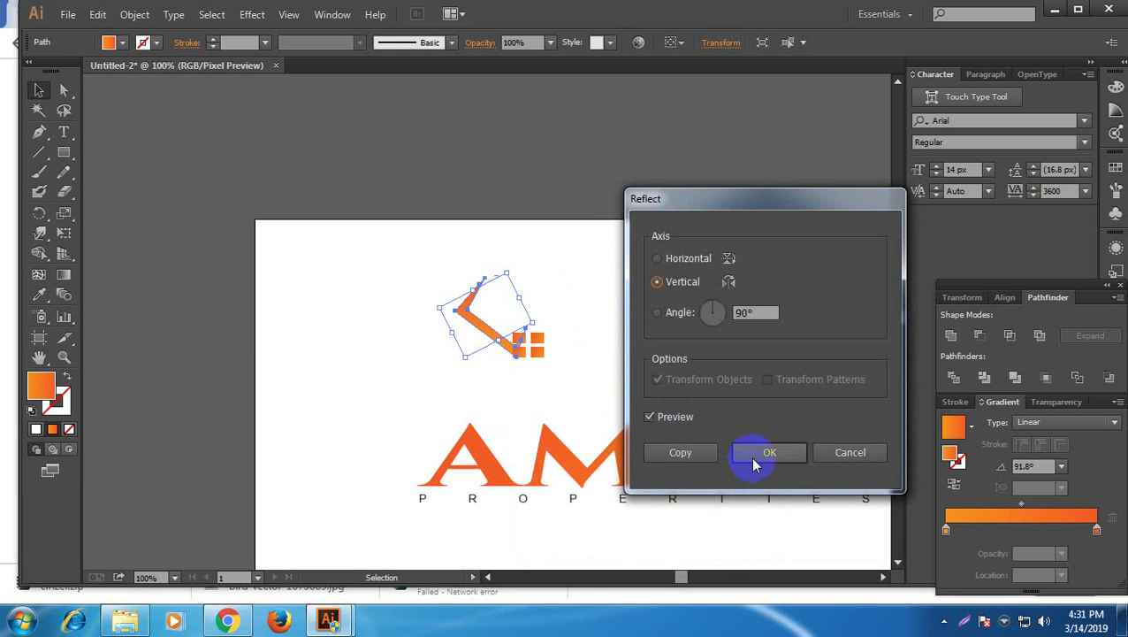
pyautogui.click(754, 454)
pyautogui.click(552, 393)
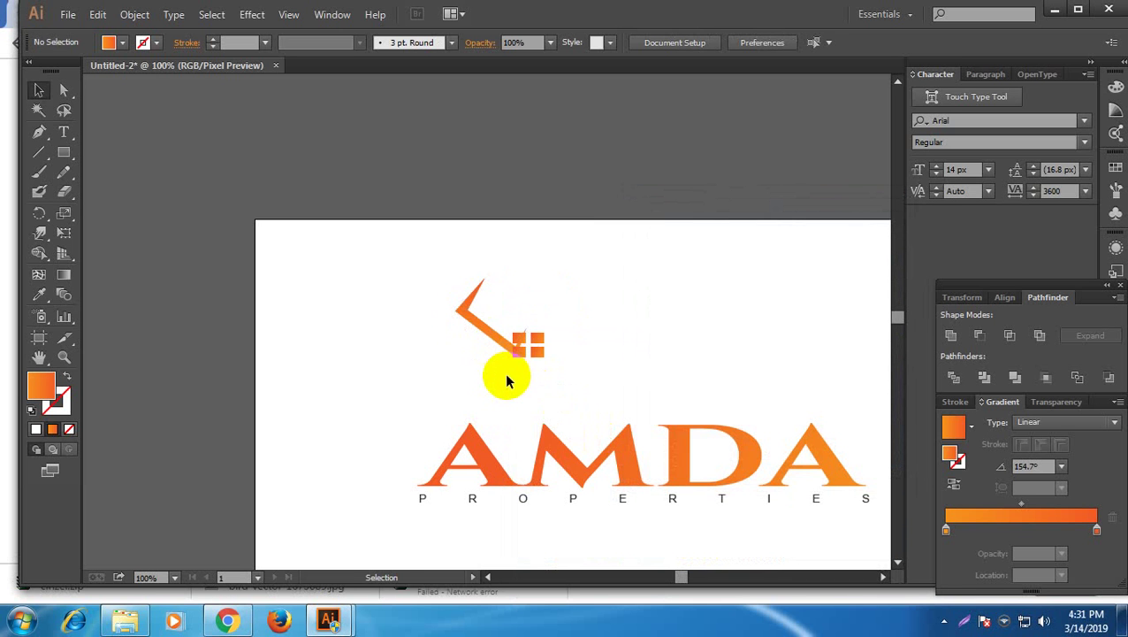
pyautogui.click(496, 362)
pyautogui.moveTo(496, 362); pyautogui.dragTo(491, 315)
# Create a mirrored copy of the remaining roof band across the vertical axis so the two bands cross, and deselect
pyautogui.rightClick(502, 326)
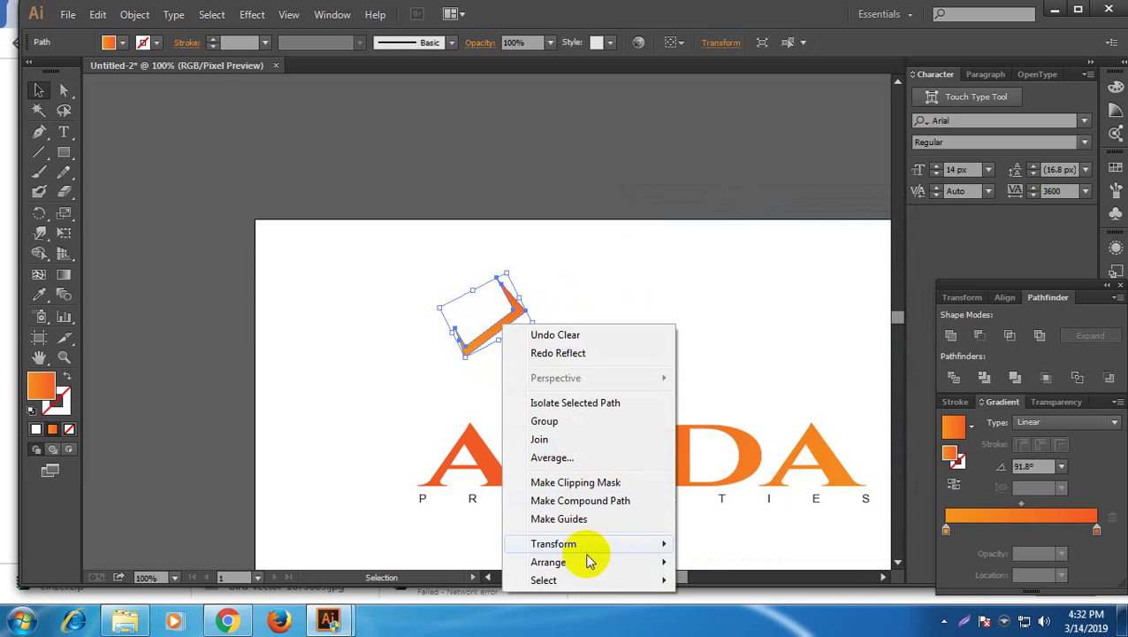
pyautogui.moveTo(660, 542)
pyautogui.click(738, 465)
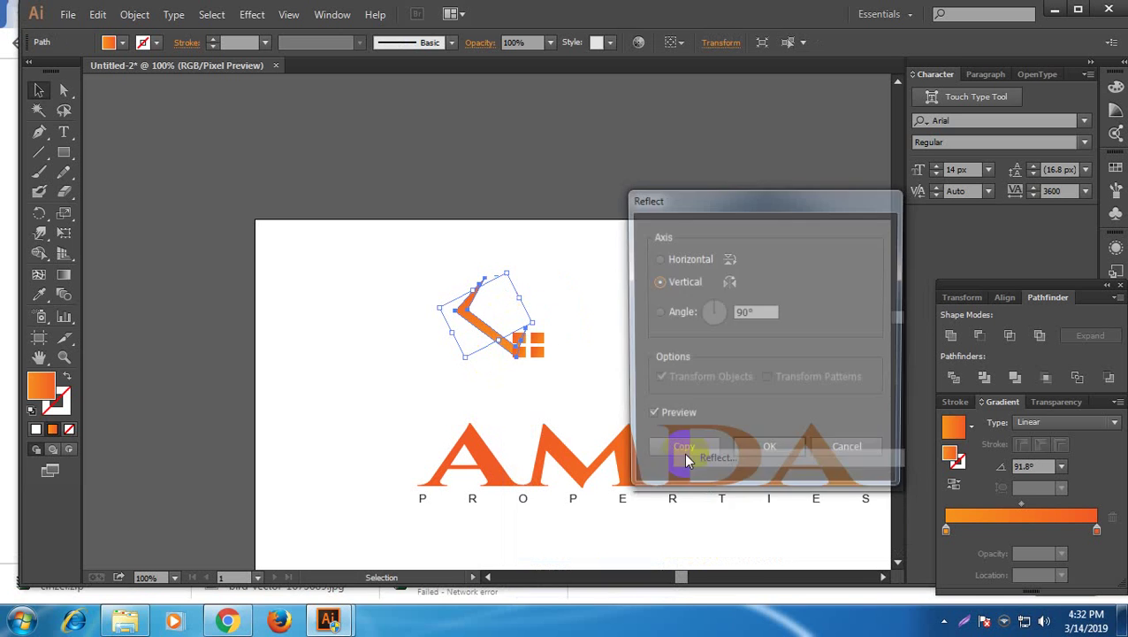
pyautogui.click(674, 454)
pyautogui.click(453, 382)
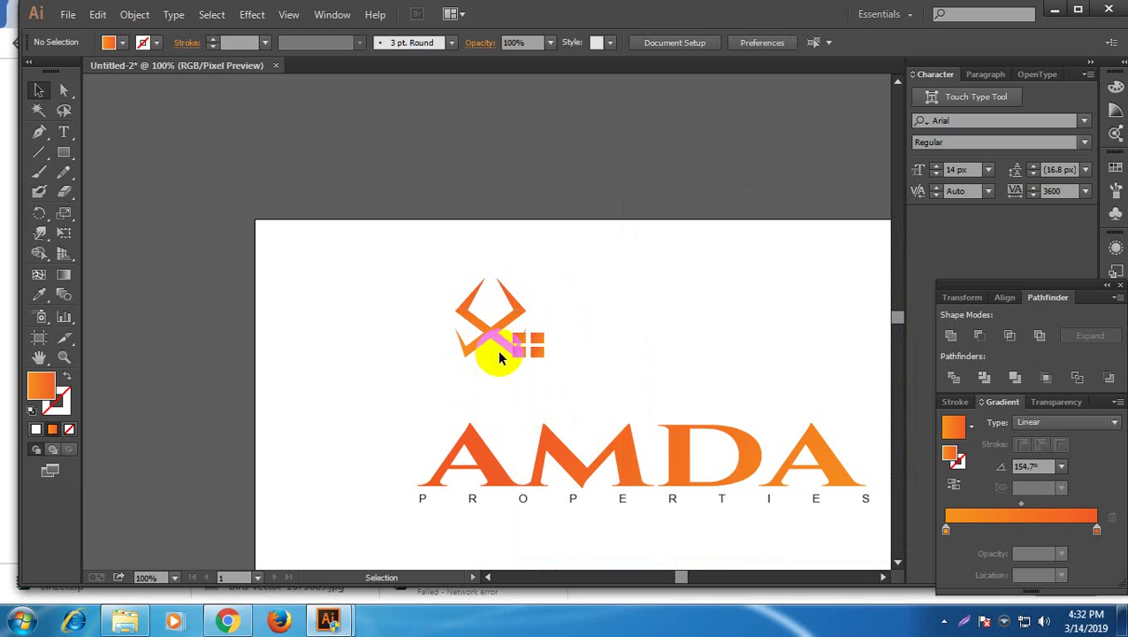
# Move the two crossed bands together onto the empty artboard area left of the four-square window
pyautogui.moveTo(500, 348); pyautogui.dragTo(672, 399)
pyautogui.hotkey('ctrl', 'z')
pyautogui.click(690, 361)
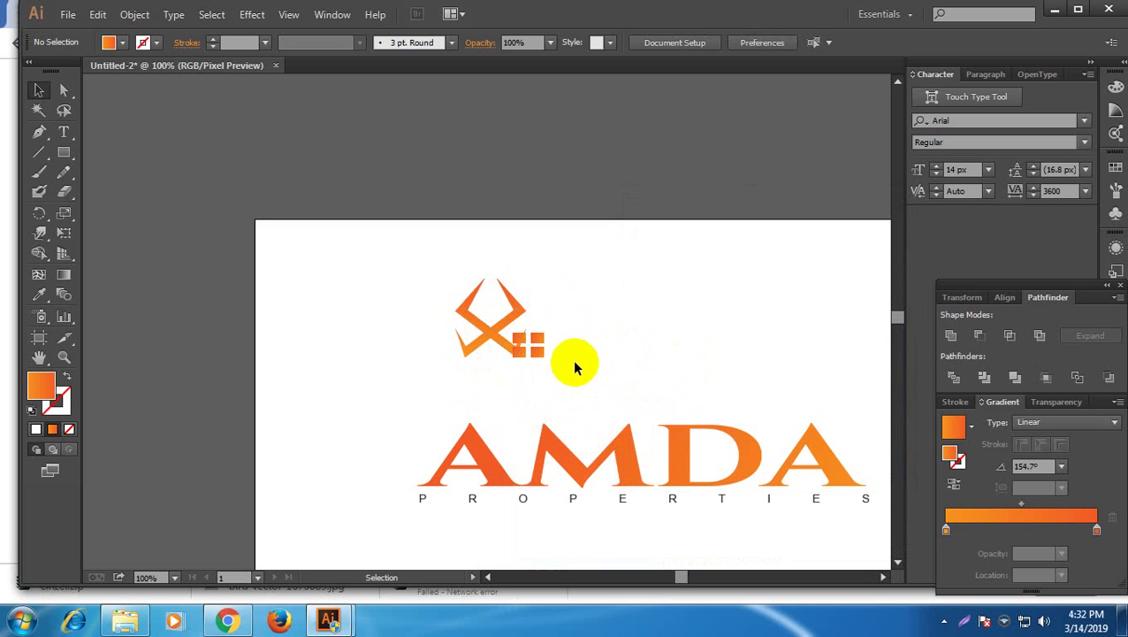
pyautogui.moveTo(426, 298); pyautogui.dragTo(427, 402)
pyautogui.click(537, 385)
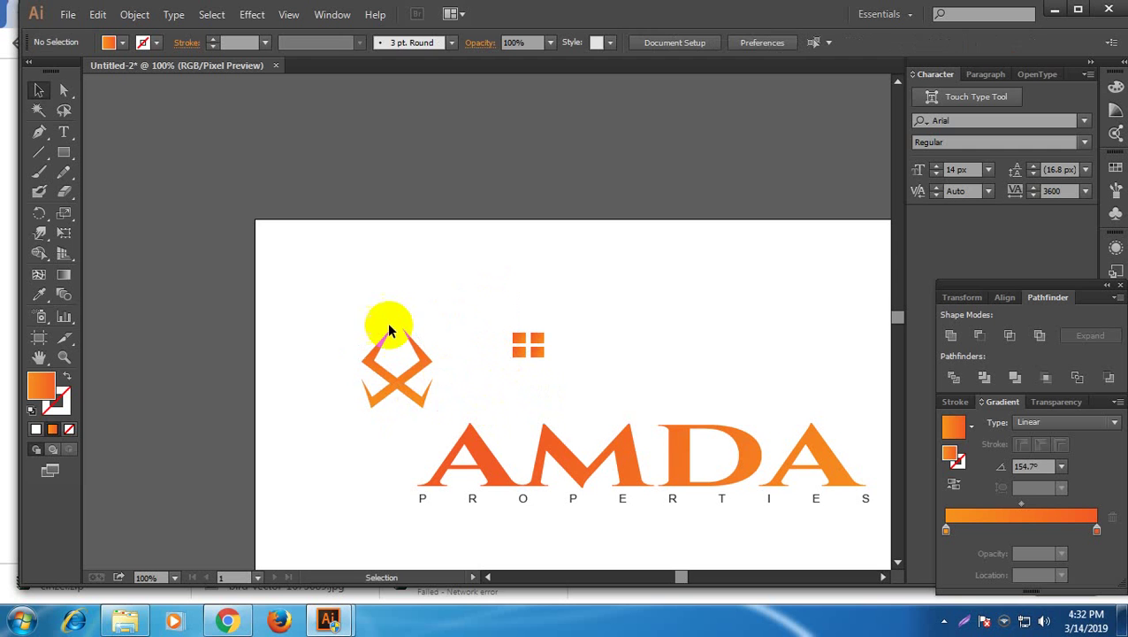
# Enlarge the crossed bands to about twice their size and shift them up and left, clear of the AMDA lettering
pyautogui.click(438, 389)
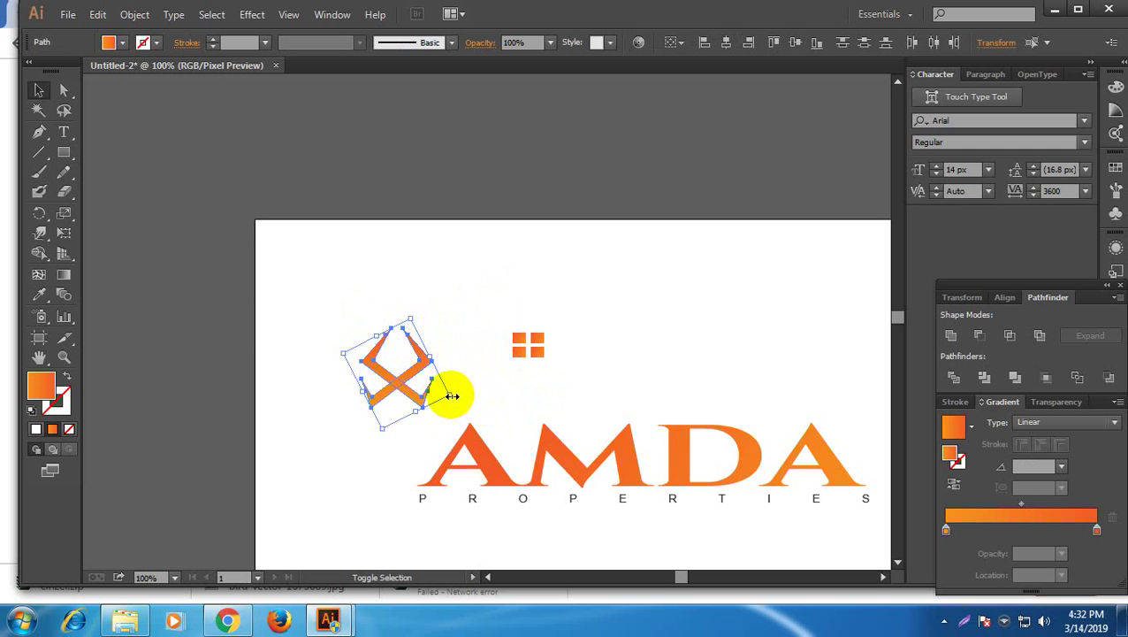
pyautogui.moveTo(452, 395)
pyautogui.mouseDown()
pyautogui.moveTo(552, 410)
pyautogui.moveTo(458, 461)
pyautogui.moveTo(466, 403)
pyautogui.mouseUp()
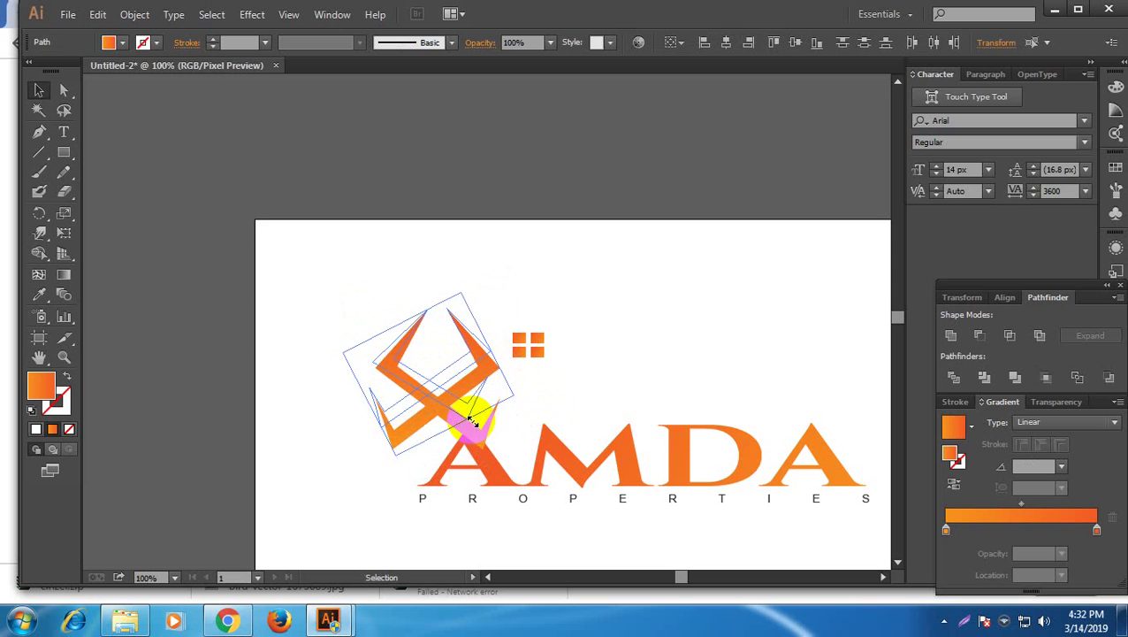
pyautogui.hotkey('ctrl', 'z')
pyautogui.hotkey('ctrl', 'shift', 'z')
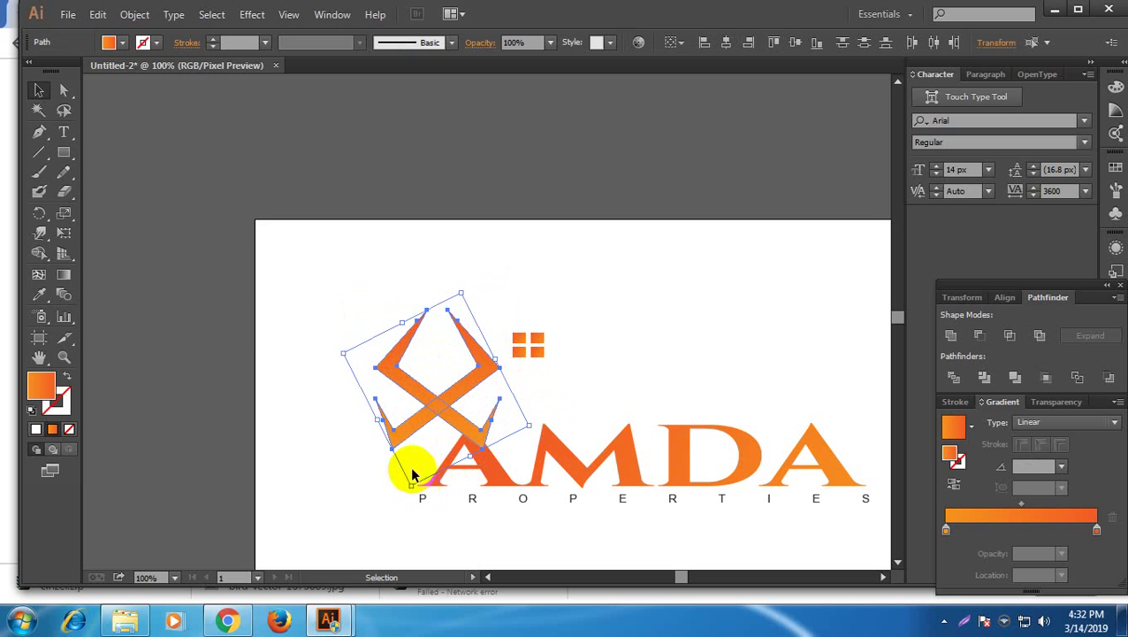
pyautogui.moveTo(417, 382); pyautogui.dragTo(370, 343)
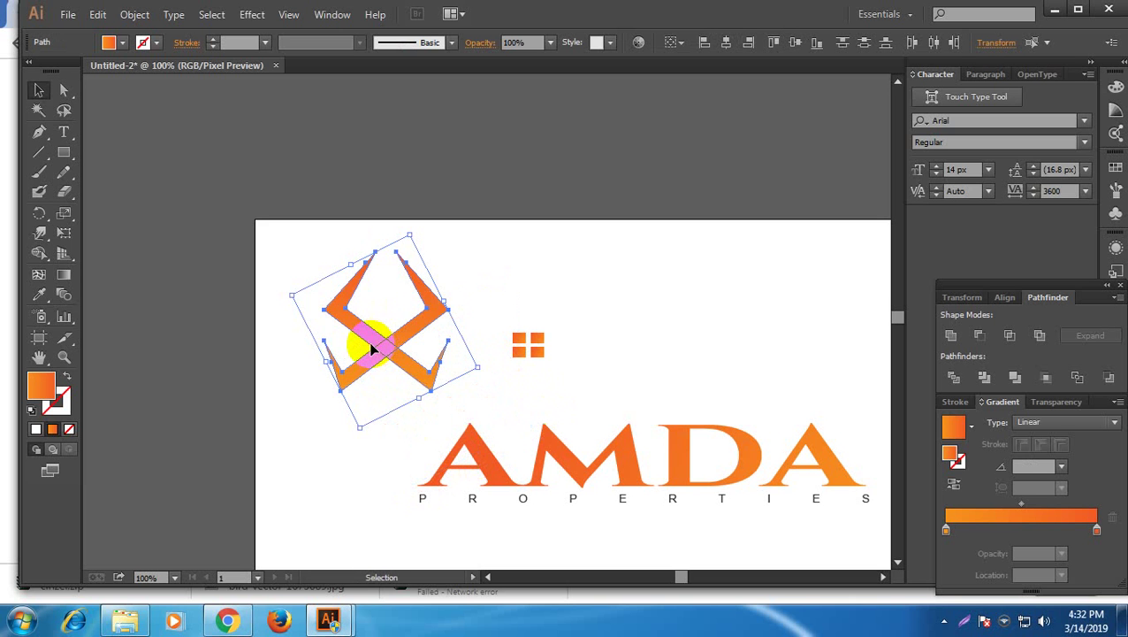
pyautogui.hotkey('ctrl', 'z')
pyautogui.hotkey('ctrl', 'shift', 'z')
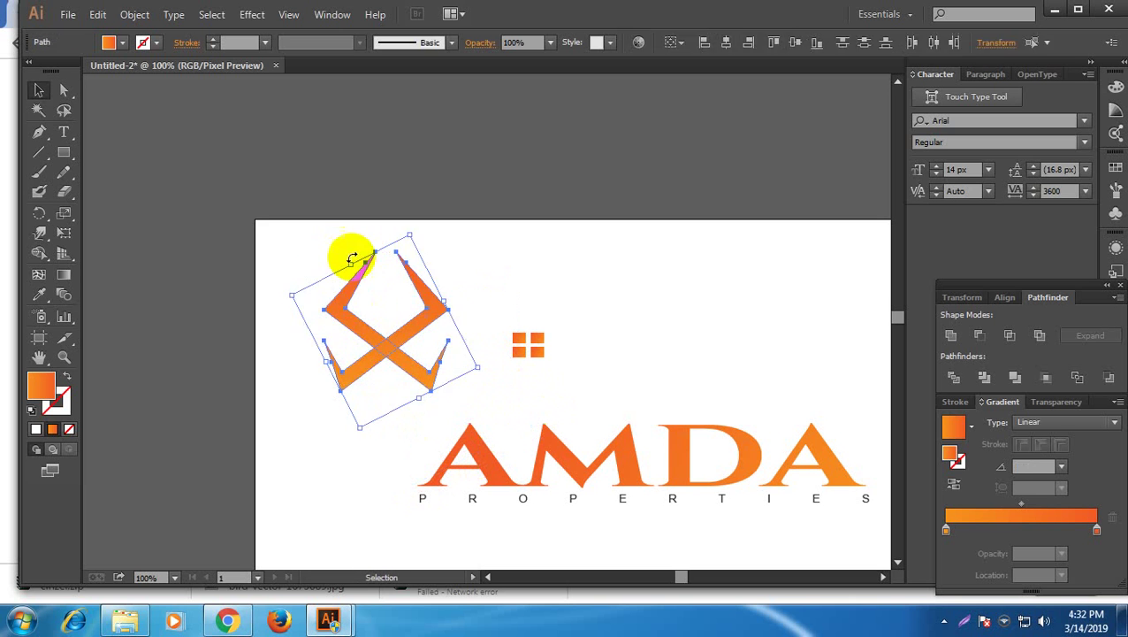
pyautogui.hotkey('ctrl', 'z')
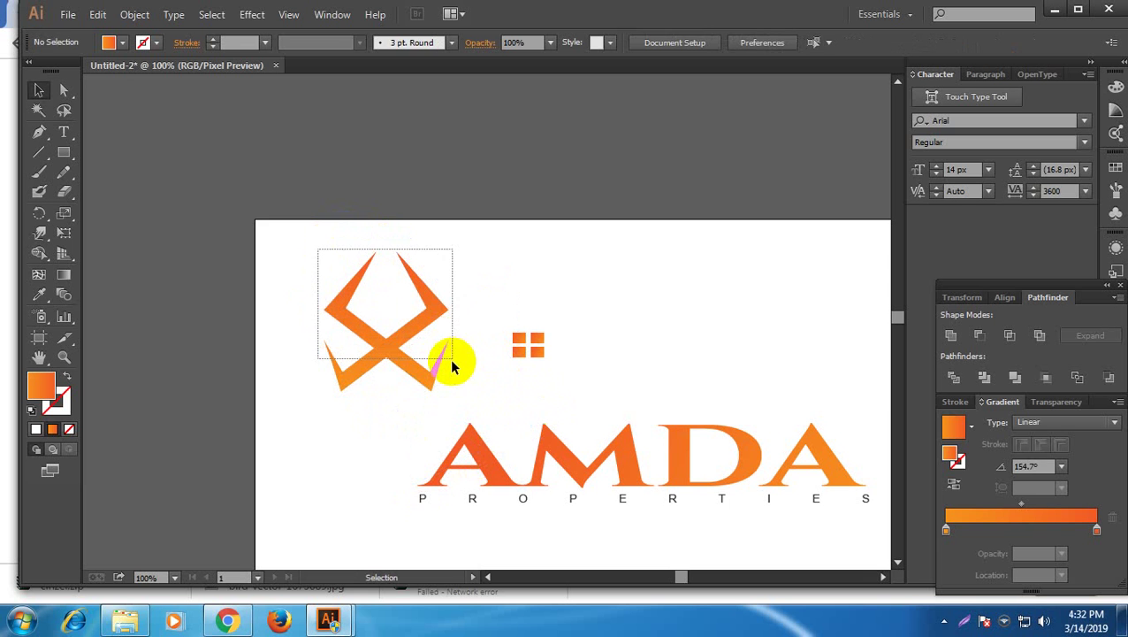
pyautogui.hotkey('ctrl', 'shift', 'z')
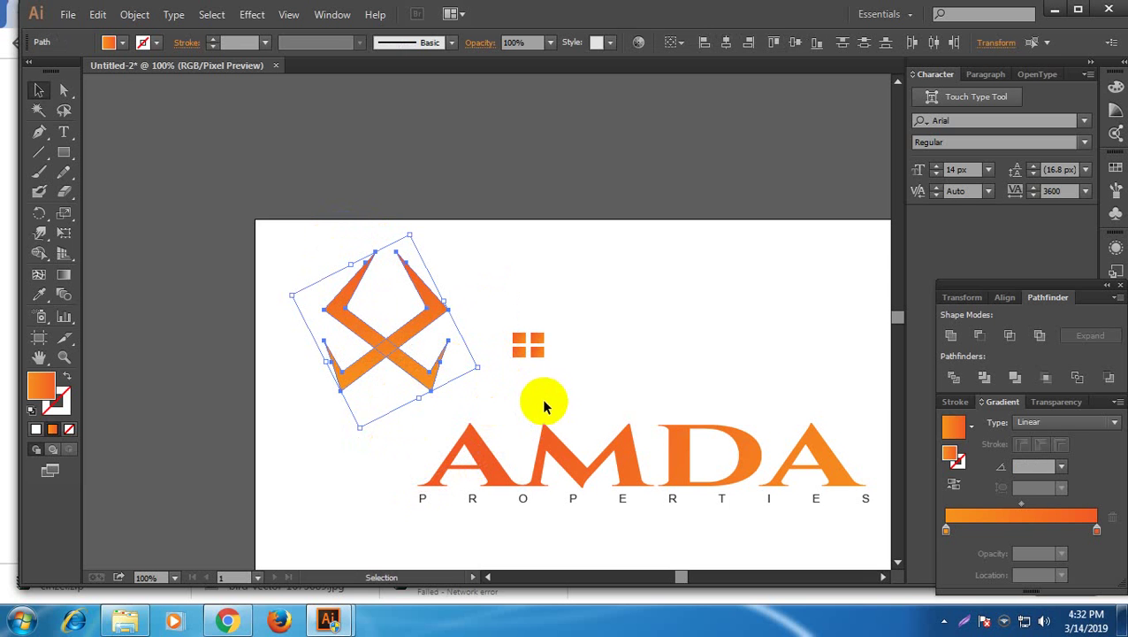
pyautogui.hotkey('ctrl', 'z')
# Move the four-square window into the space between the upper arms of the crossed bands, and deselect
pyautogui.click(535, 347)
pyautogui.moveTo(539, 345); pyautogui.dragTo(401, 305)
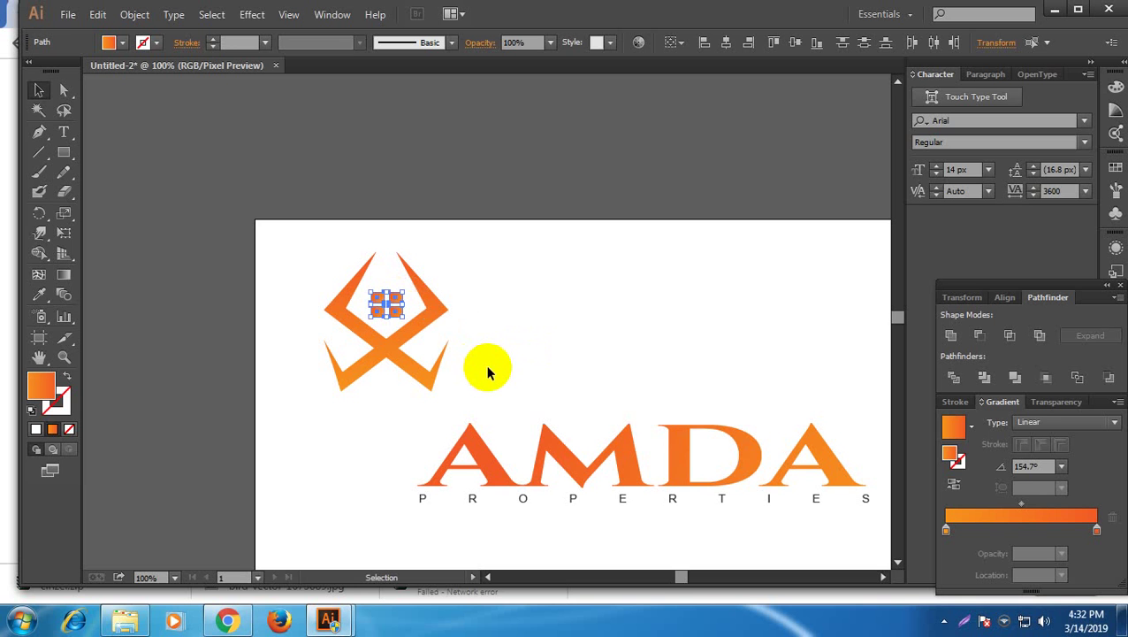
pyautogui.click(541, 386)
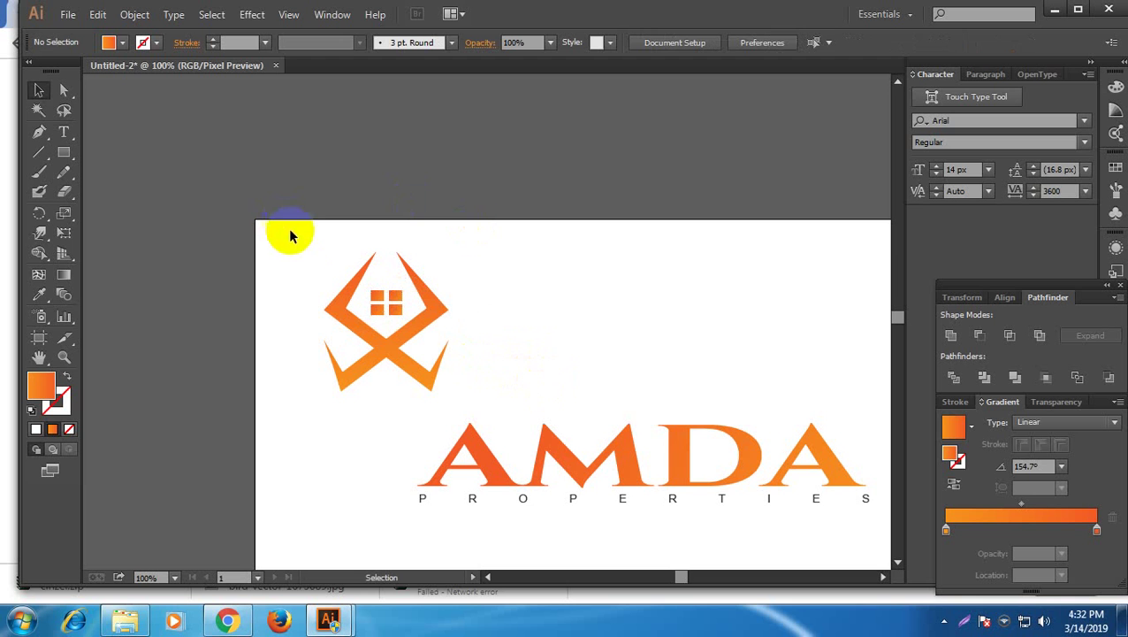
# Scale the whole icon down to about half its size and place it just above the middle of the AMDA lettering
pyautogui.moveTo(295, 241); pyautogui.dragTo(527, 401)
pyautogui.moveTo(433, 382); pyautogui.dragTo(633, 384)
pyautogui.moveTo(674, 575); pyautogui.dragTo(681, 577)
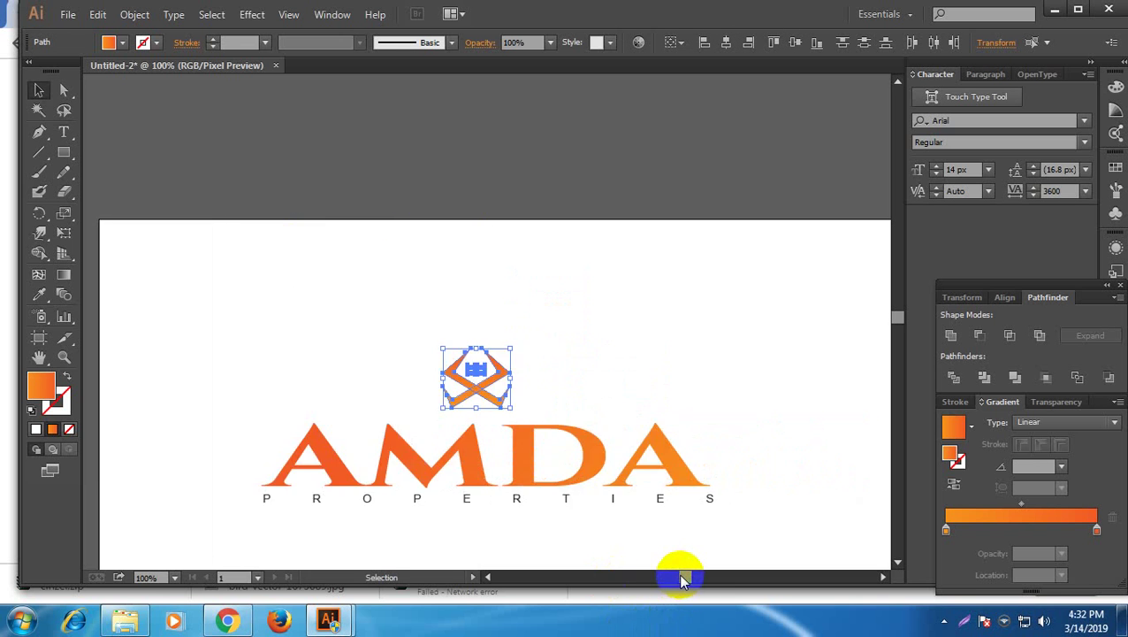
pyautogui.click(376, 336)
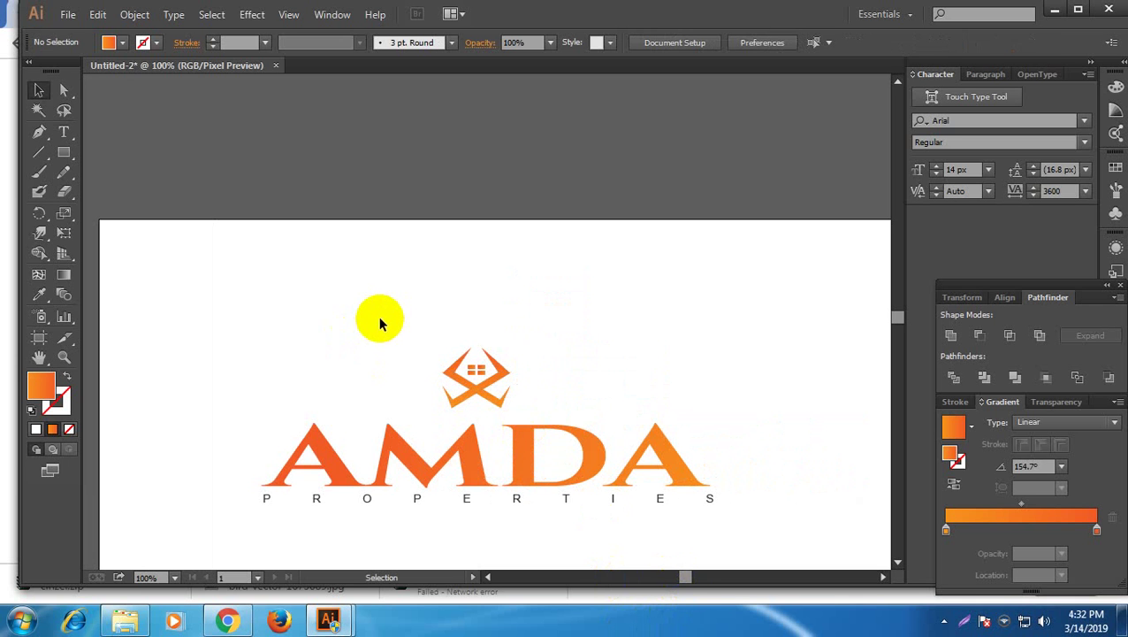
# Enlarge the whole icon and centre it above the AMDA lettering, and deselect
pyautogui.moveTo(420, 330); pyautogui.dragTo(600, 314)
pyautogui.moveTo(550, 359); pyautogui.dragTo(539, 368)
pyautogui.click(624, 345)
# Recolour the band running from upper right to lower left with the dark grey sampled from the PROPERTIES text
pyautogui.click(531, 361)
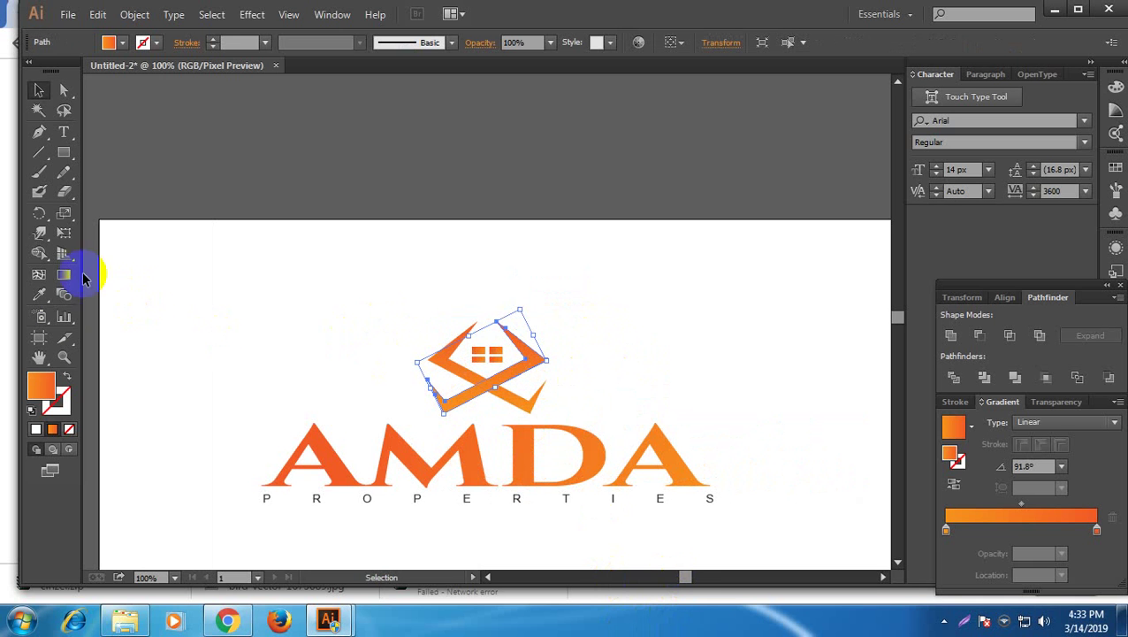
pyautogui.click(39, 295)
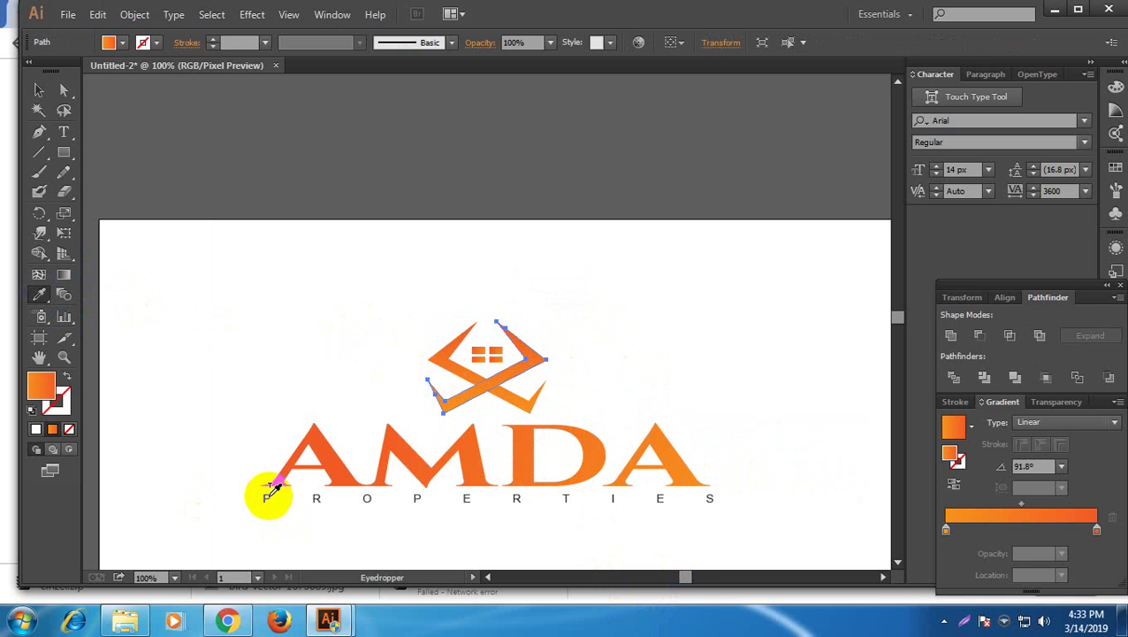
pyautogui.click(267, 489)
pyautogui.click(39, 89)
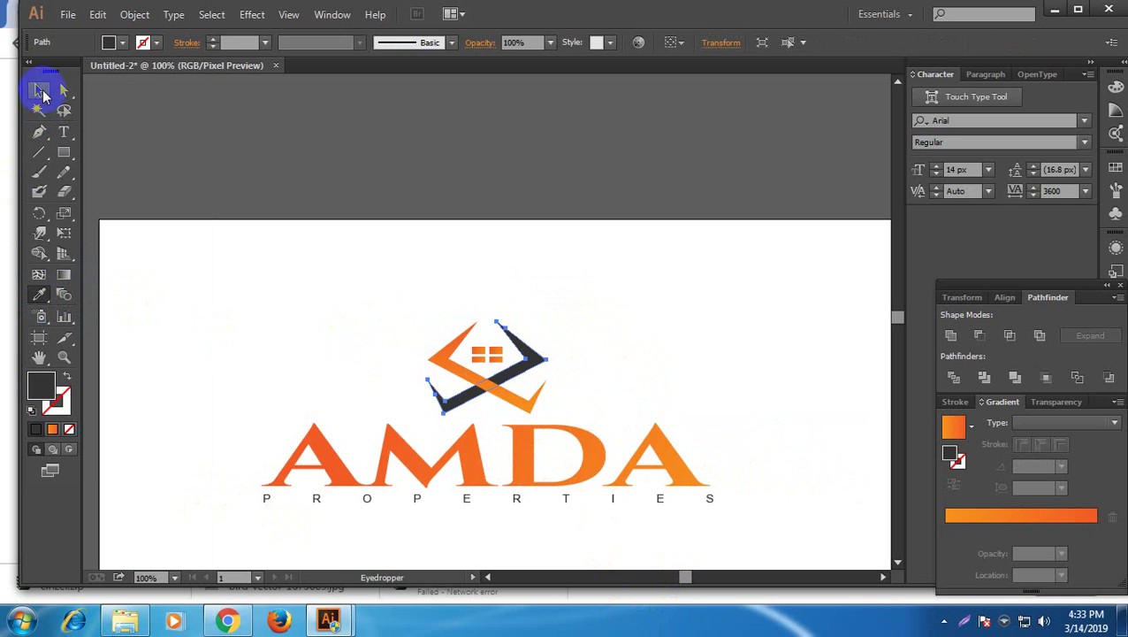
pyautogui.click(191, 302)
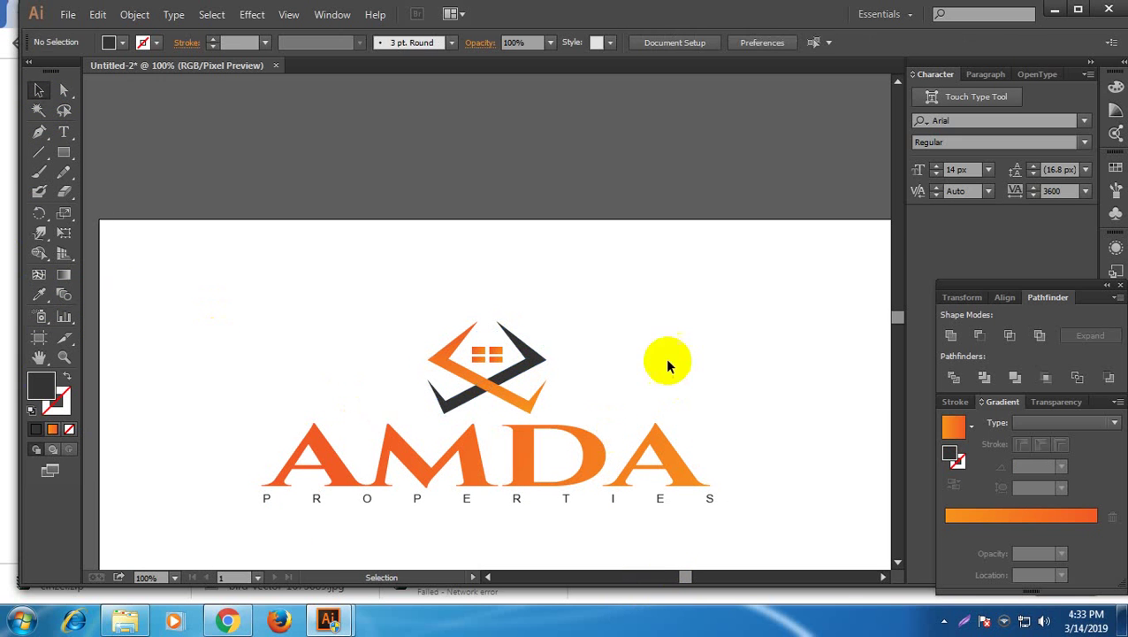
# Recolour the window's upper-left and lower-right squares with the dark grey sampled from the dark band
pyautogui.click(477, 353)
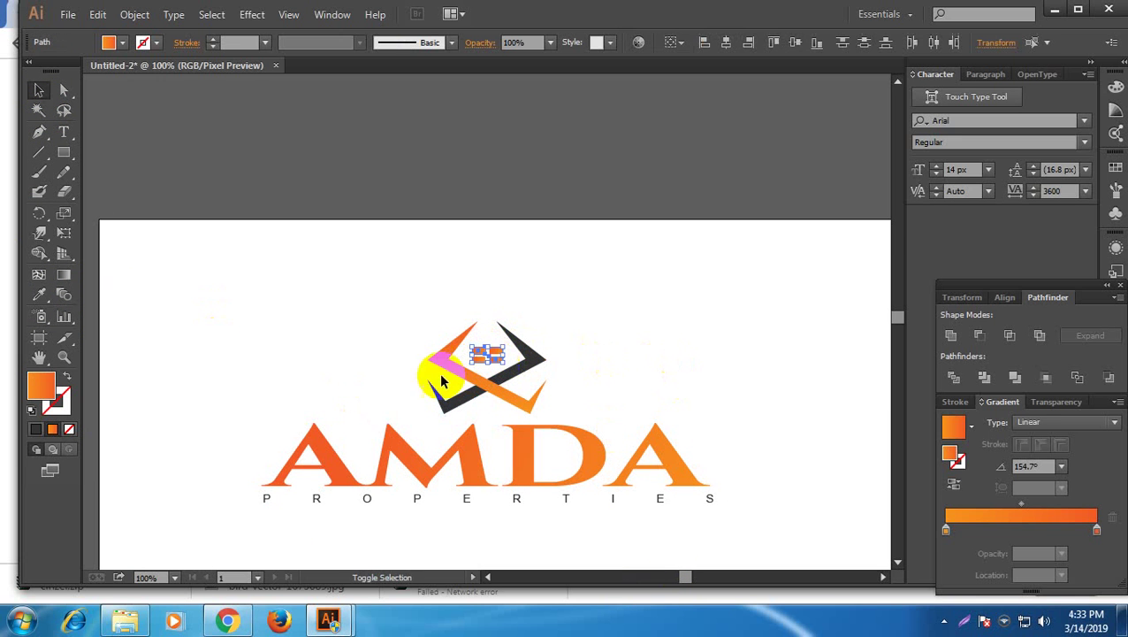
pyautogui.click(39, 294)
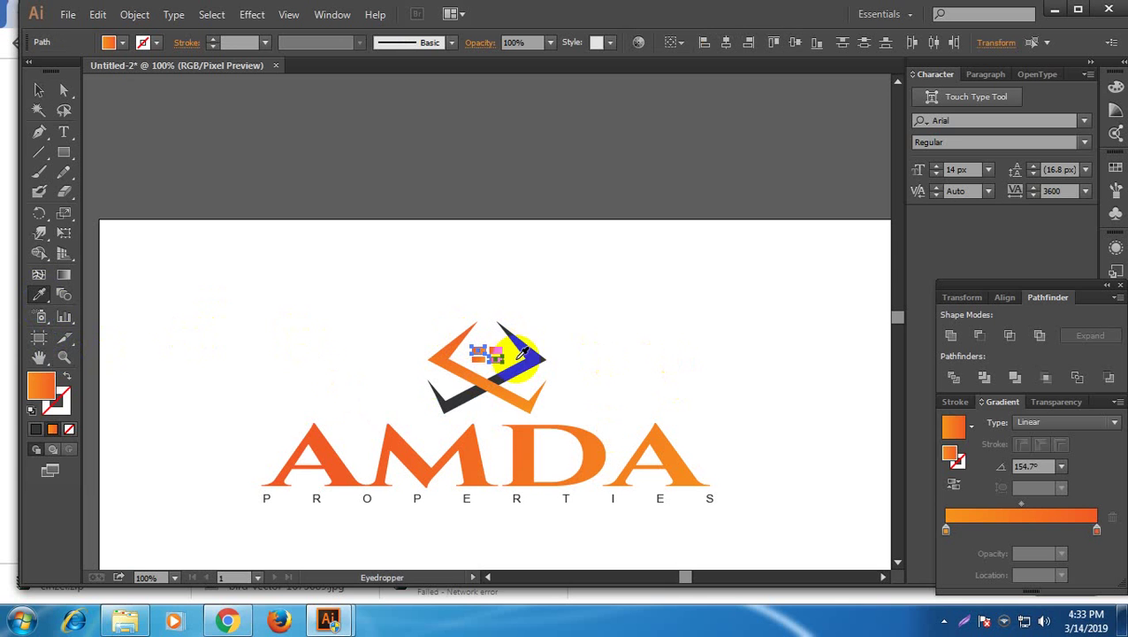
pyautogui.click(529, 355)
pyautogui.click(37, 92)
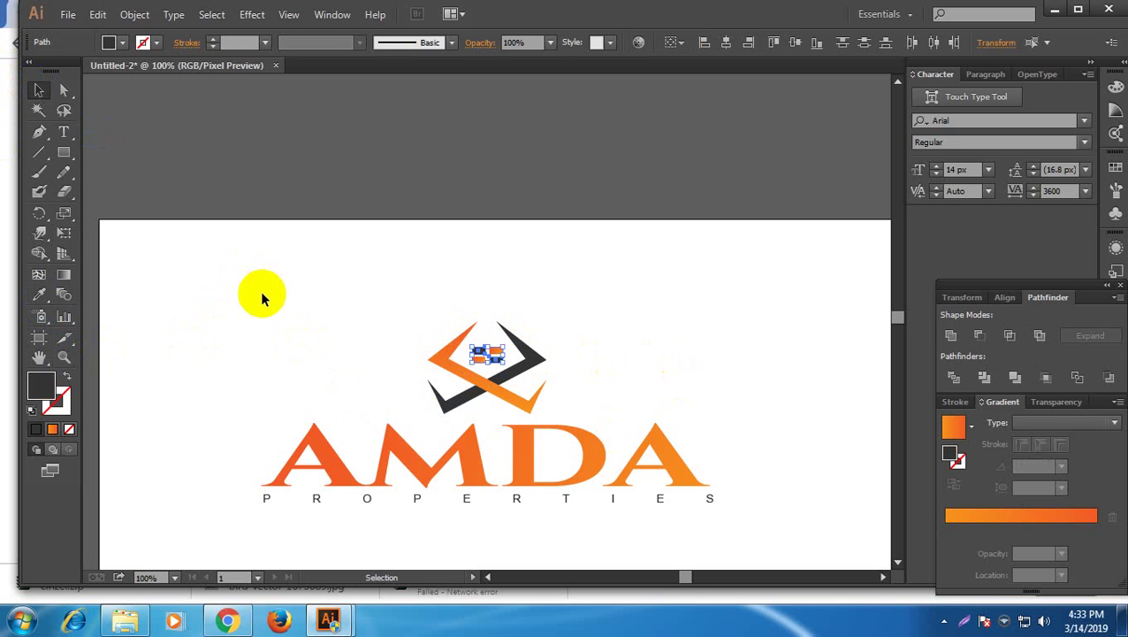
pyautogui.click(261, 297)
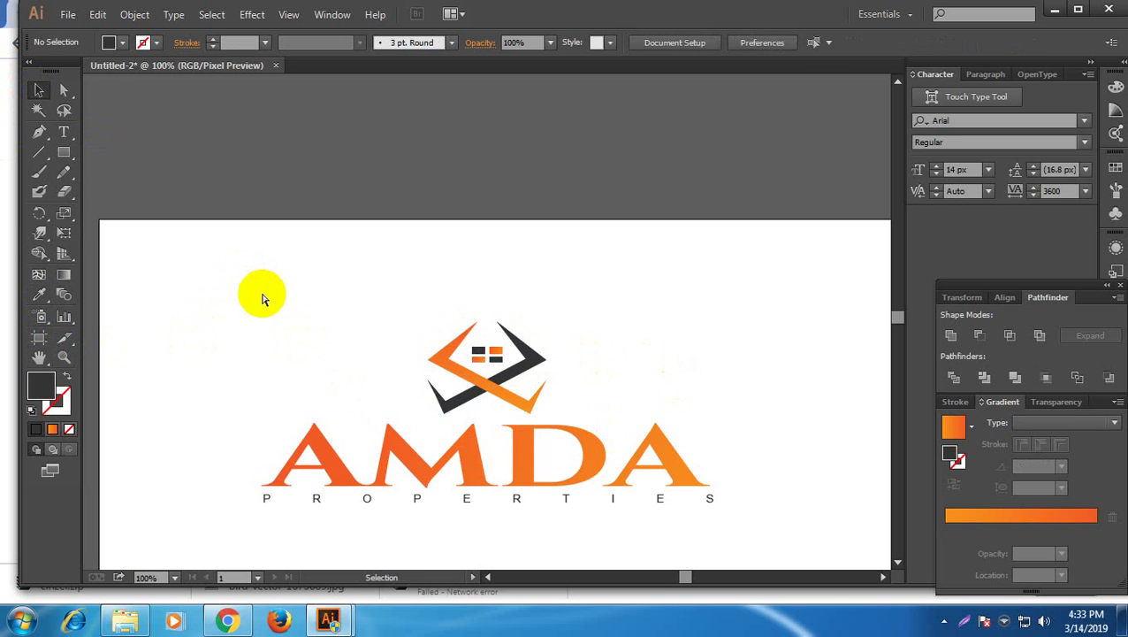
# Enlarge the complete icon up and to the left from its lower-right corner above the AMDA lettering, and deselect
pyautogui.hotkey('ctrl', '-')
pyautogui.hotkey('ctrl', '-')
pyautogui.hotkey('ctrl', '-')
pyautogui.hotkey('ctrl', '+')
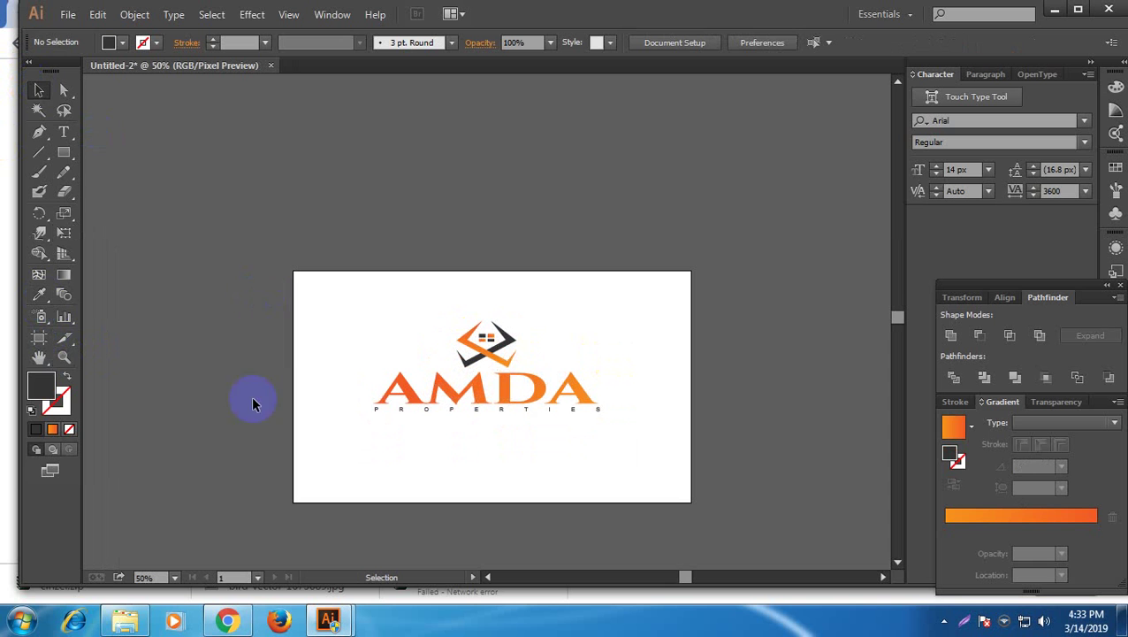
pyautogui.moveTo(435, 306); pyautogui.dragTo(557, 354)
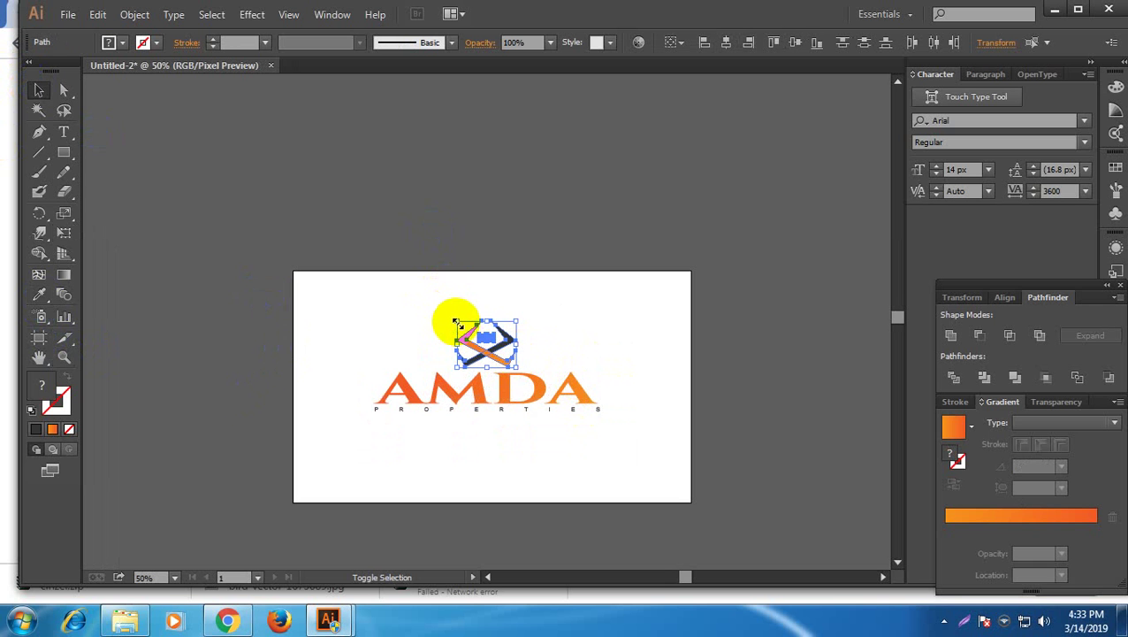
pyautogui.moveTo(456, 324); pyautogui.dragTo(465, 353)
pyautogui.click(585, 348)
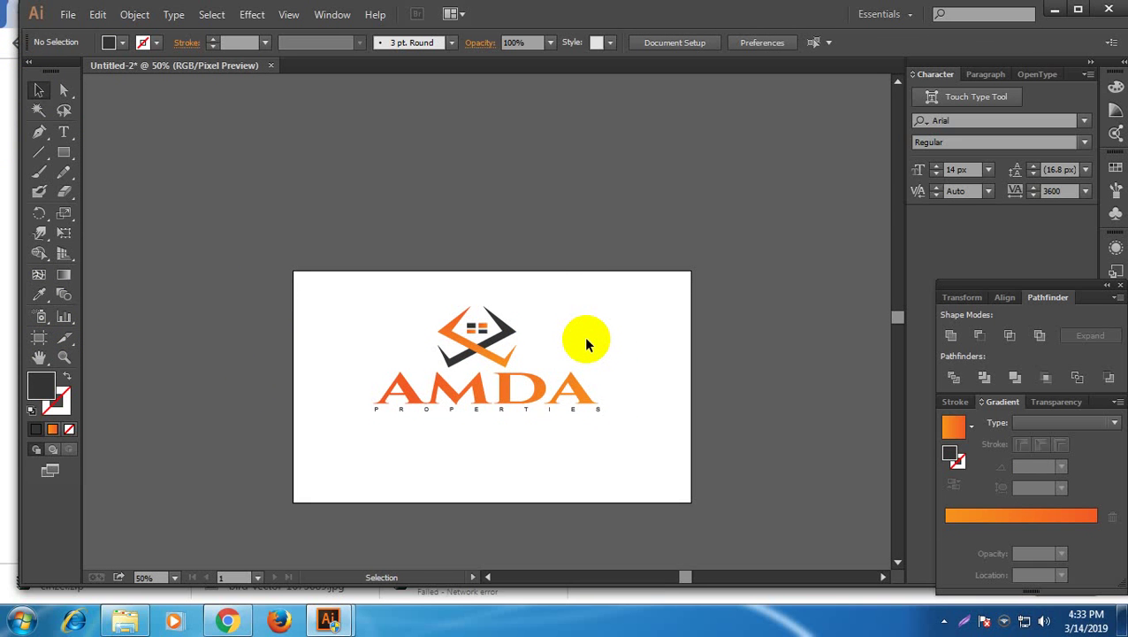
# Save the document to the Desktop as an Adobe Illustrator file named logo, keeping the default Illustrator options
pyautogui.hotkey('ctrl', 's')
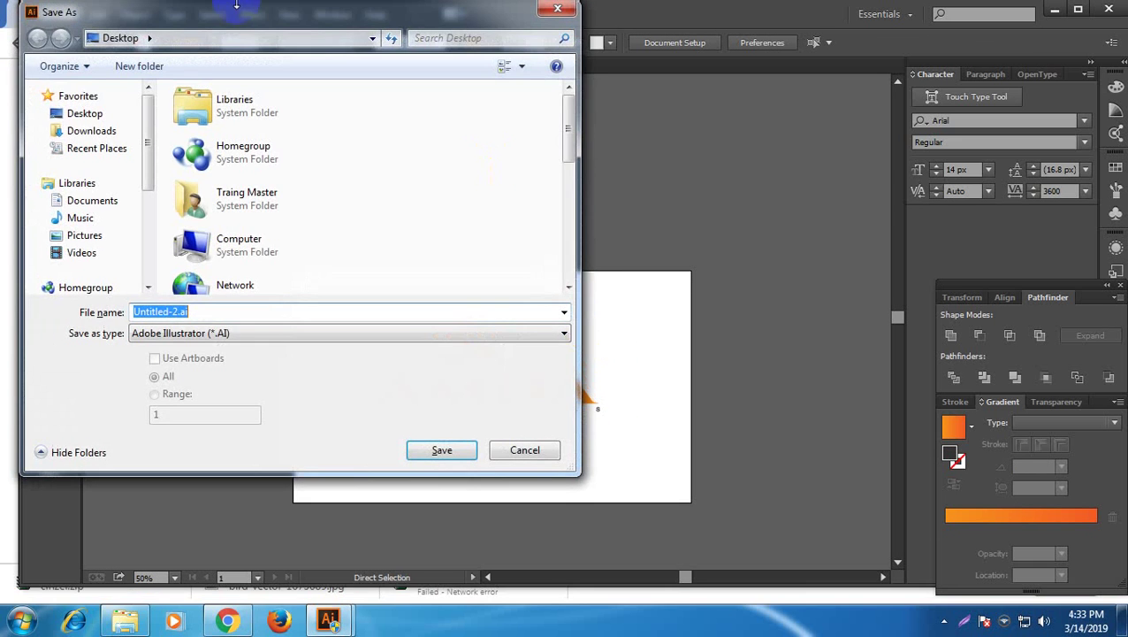
pyautogui.click(55, 114)
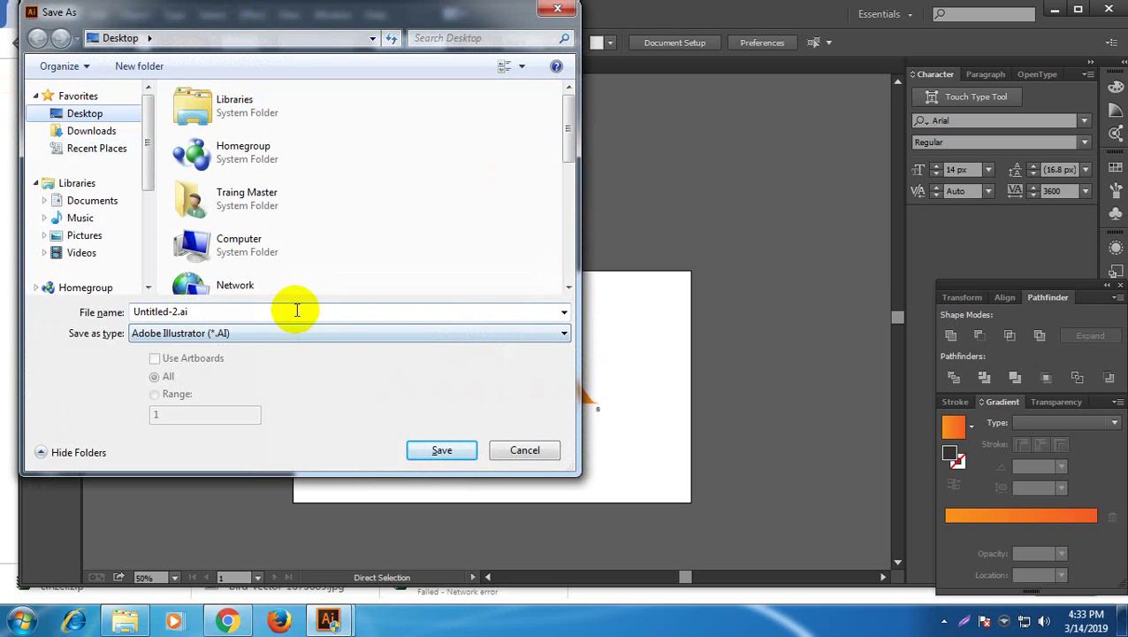
pyautogui.moveTo(190, 312); pyautogui.dragTo(106, 314)
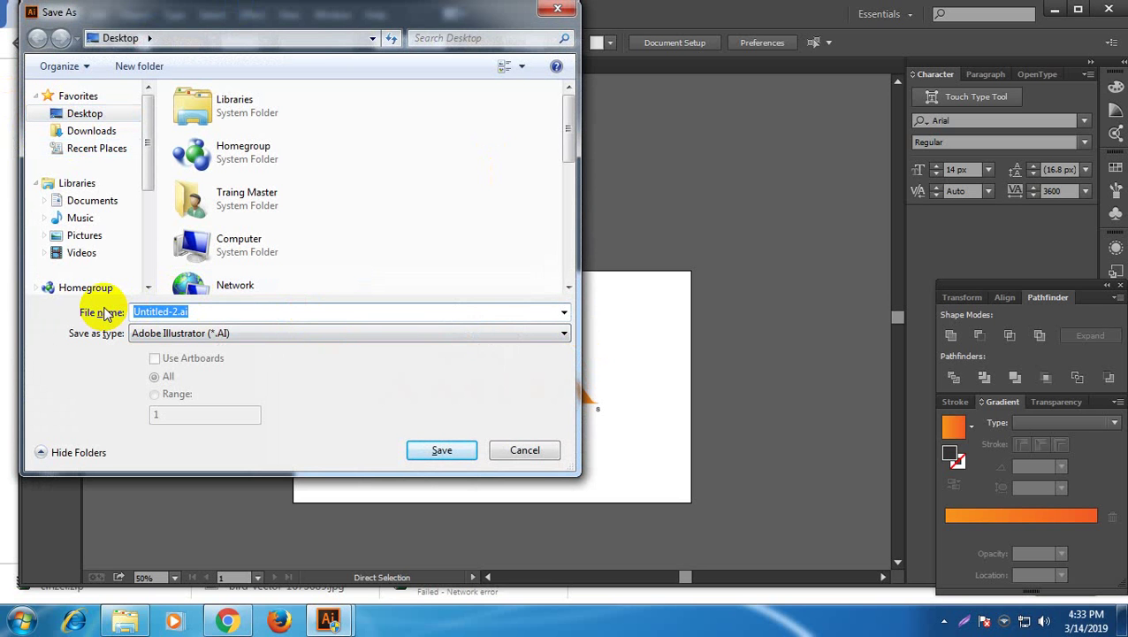
pyautogui.write('logo')
pyautogui.press('Return')
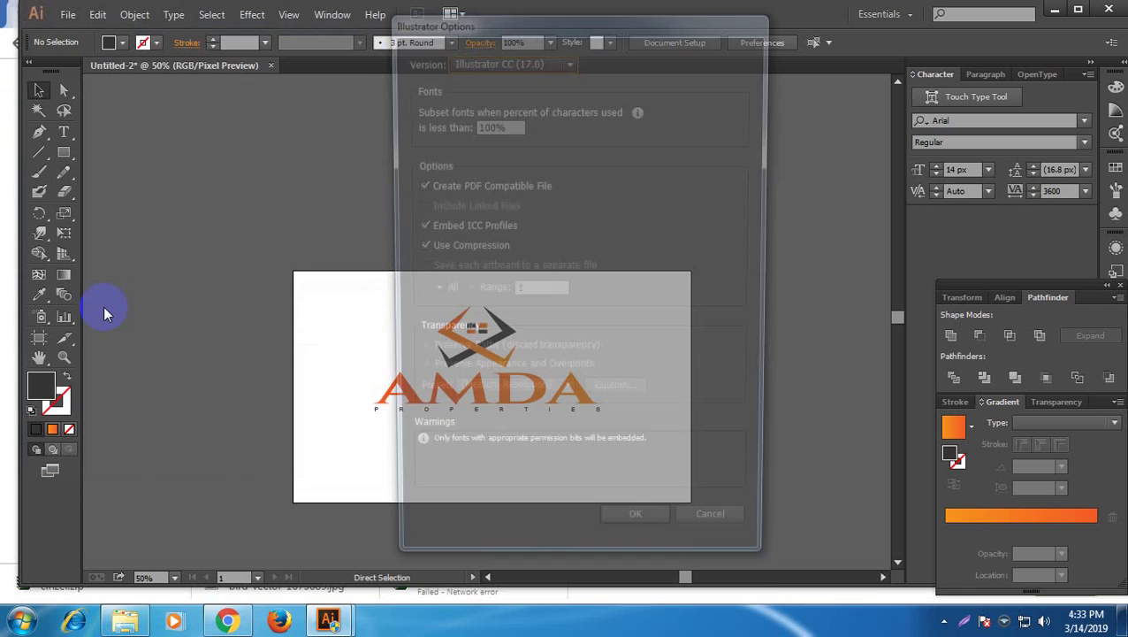
pyautogui.press('Return')
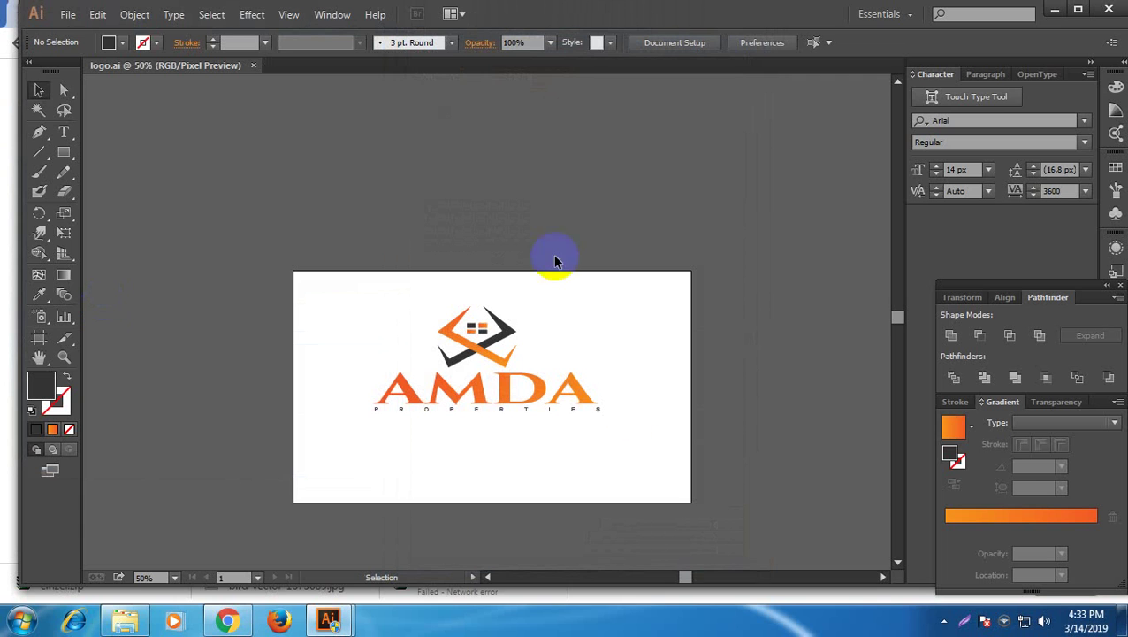
pyautogui.click(946, 620)
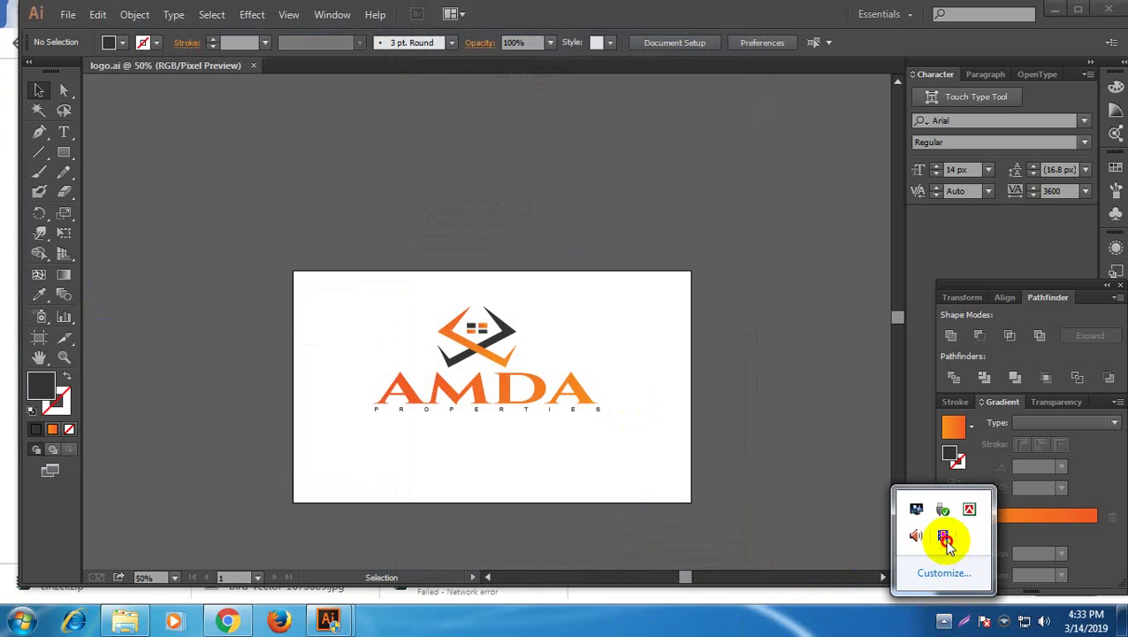